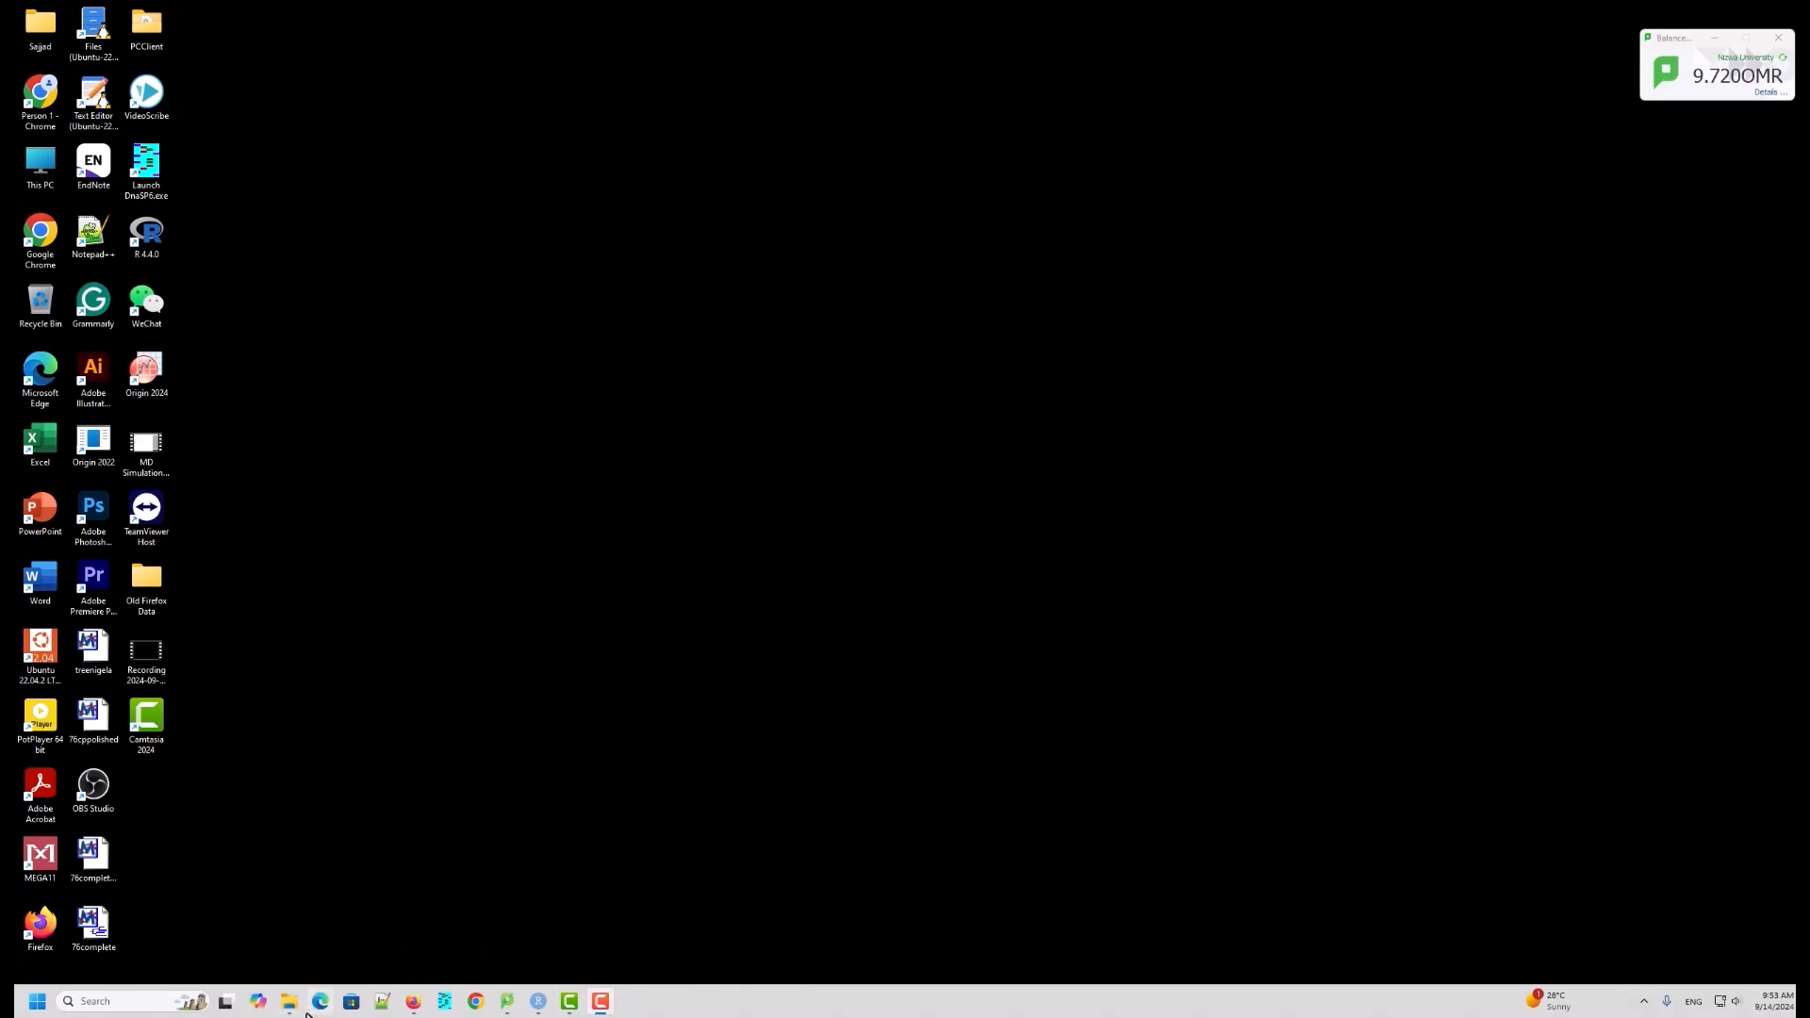
# Step: Bring up the sequences folder of the Teching project and reposition its window on the desktop
pyautogui.moveTo(300, 1005)
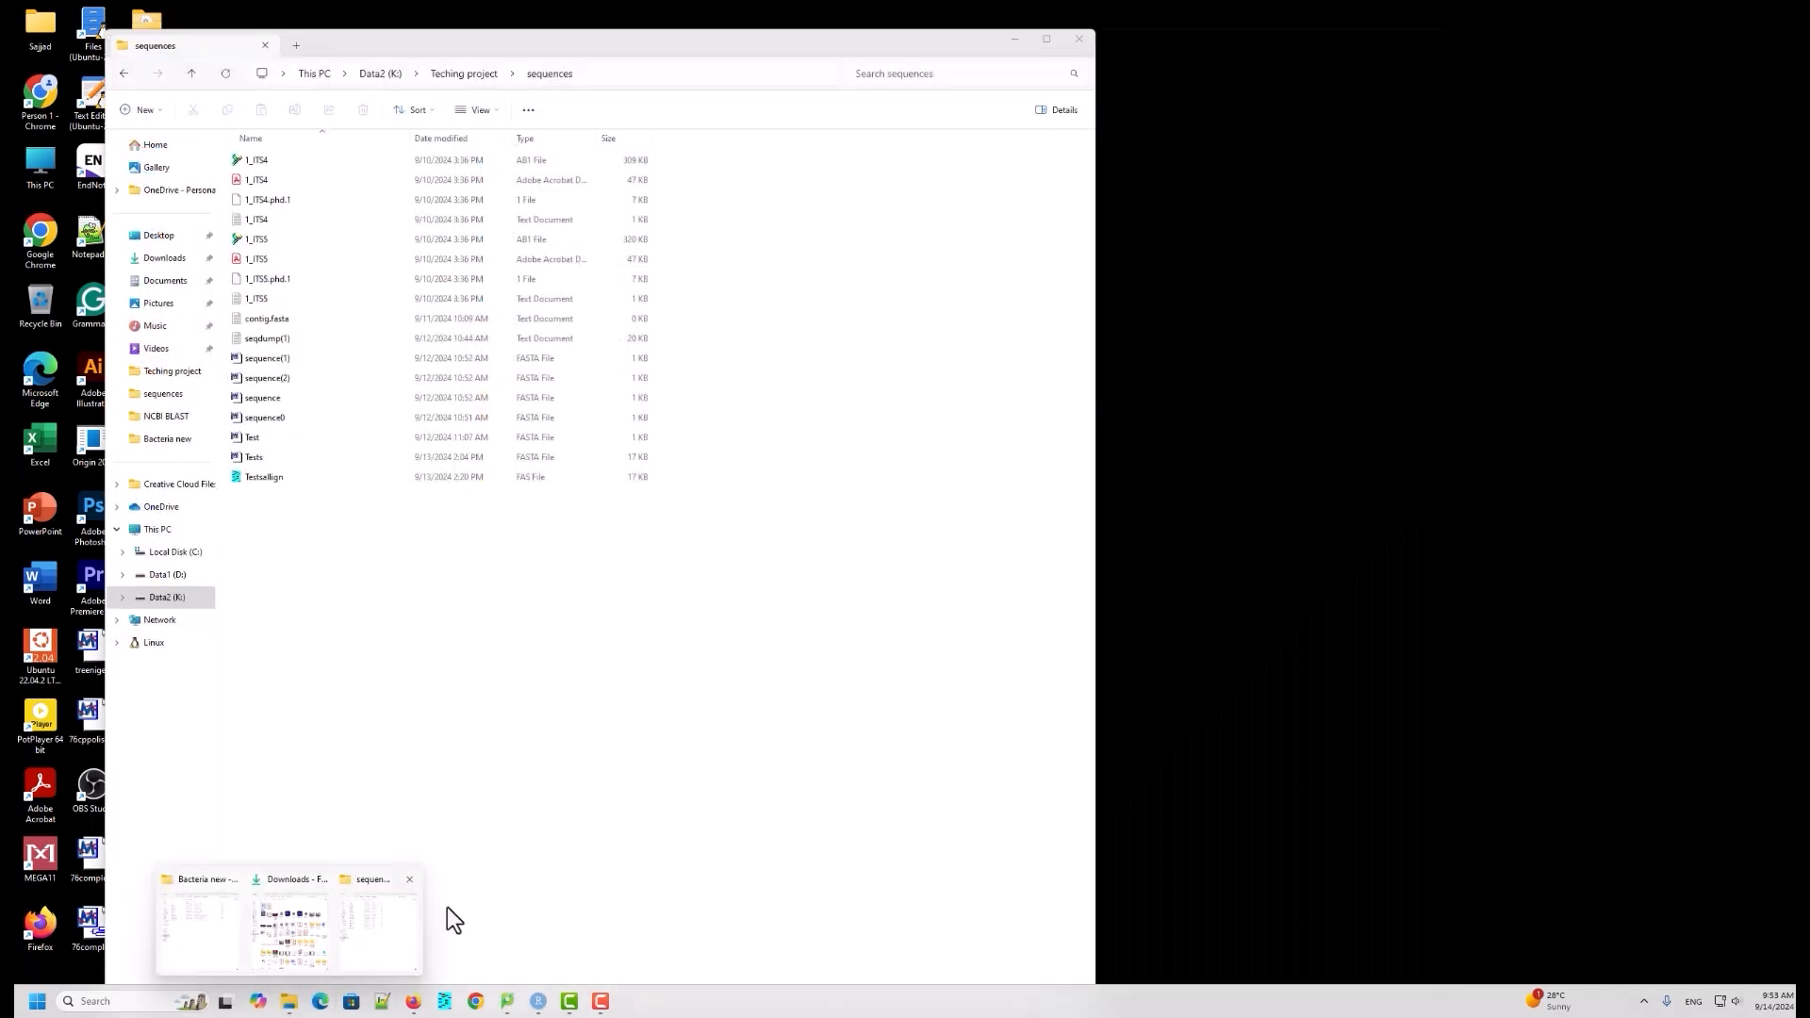
pyautogui.click(375, 926)
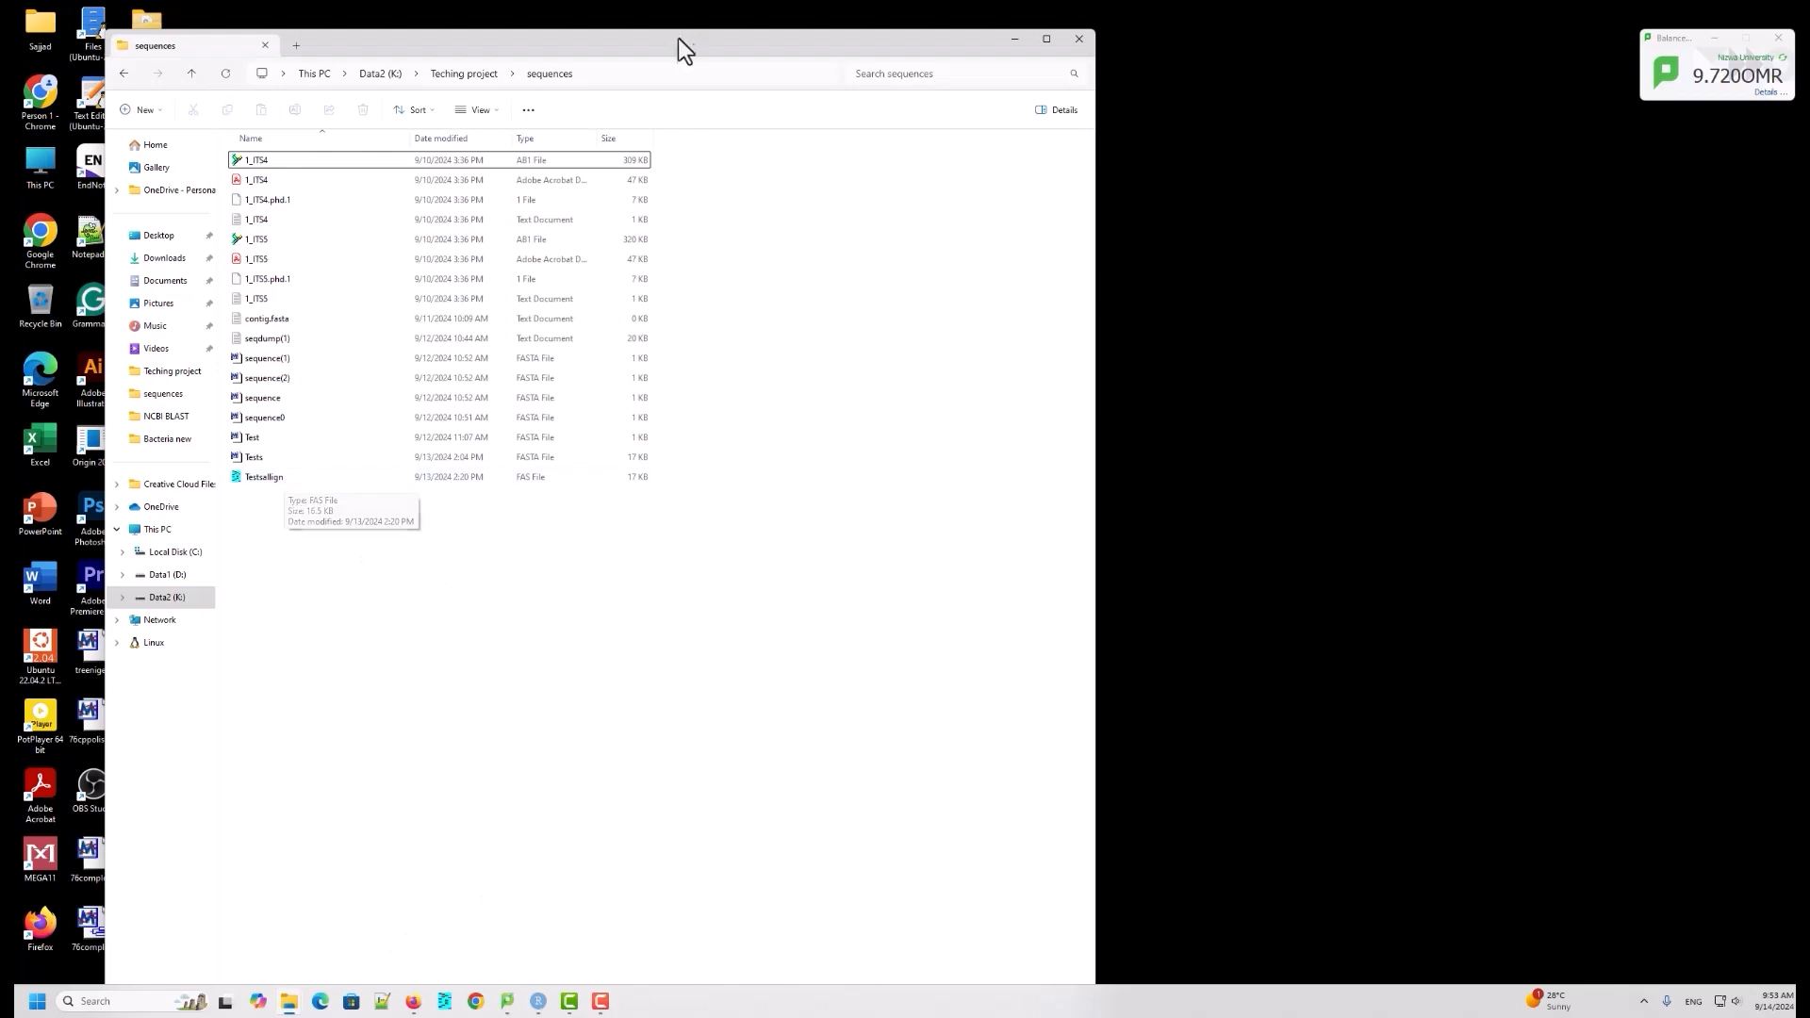
pyautogui.moveTo(700, 45); pyautogui.dragTo(782, 47)
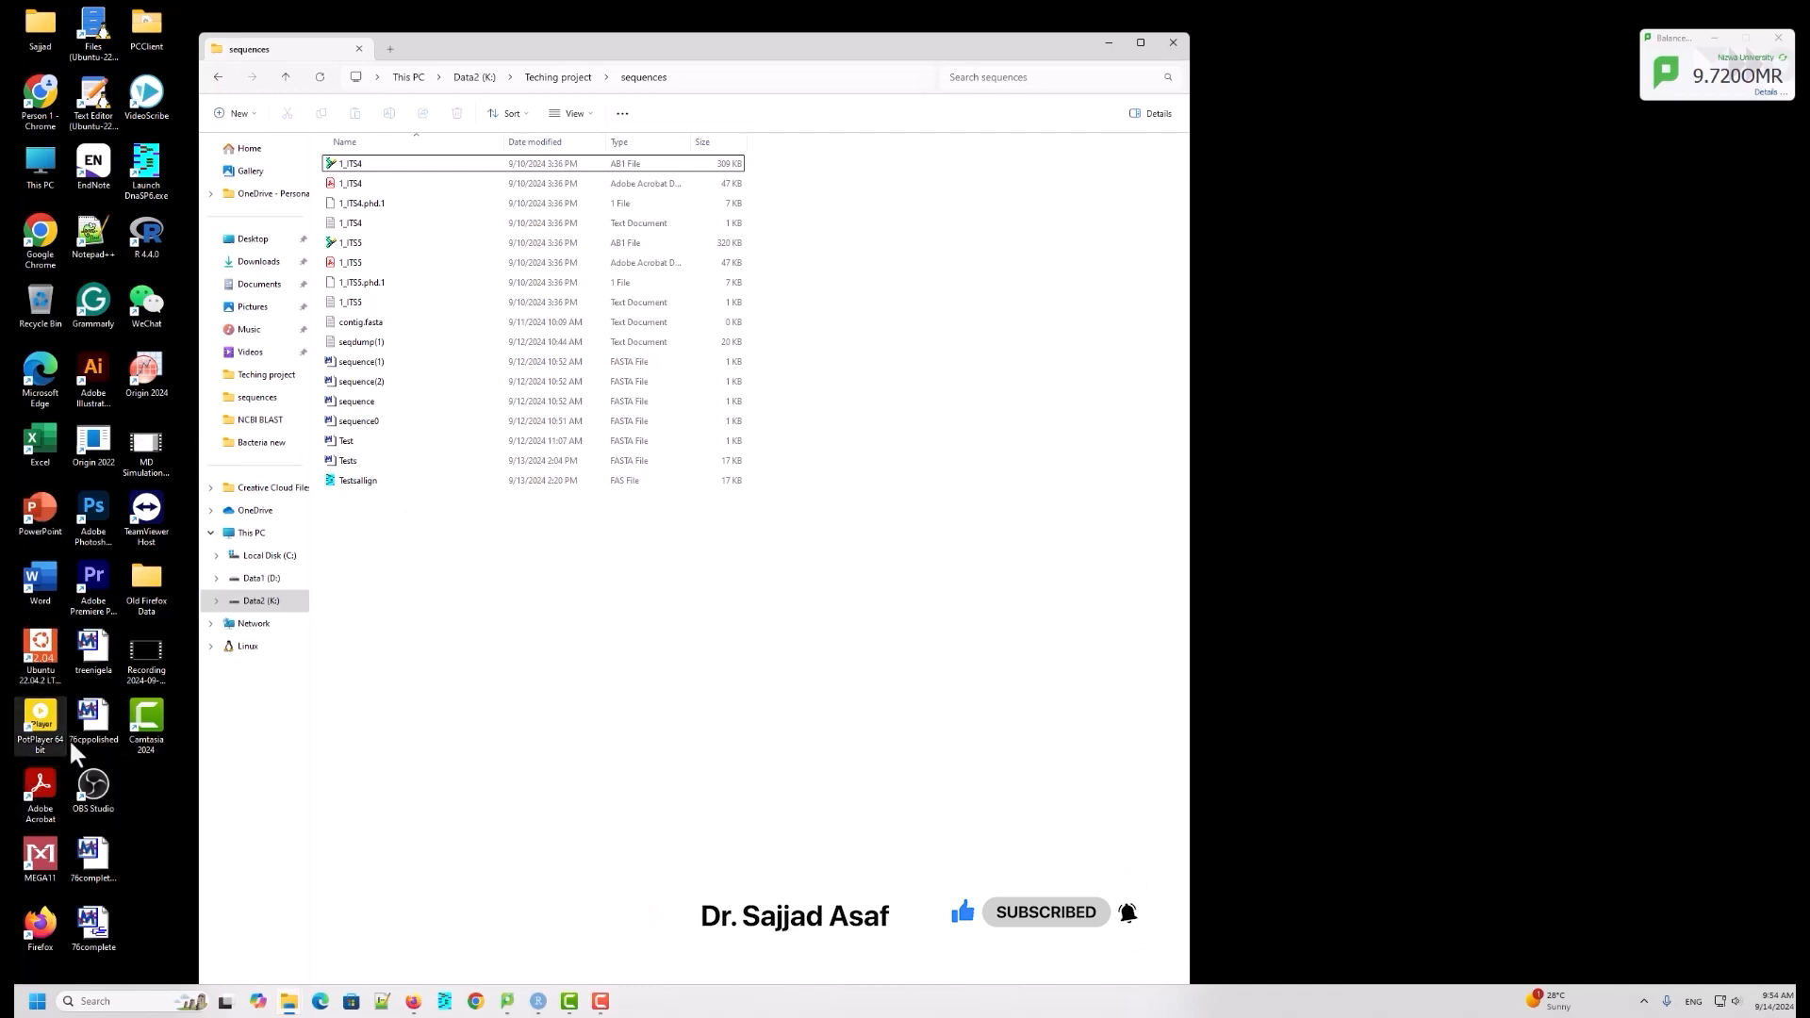
# Step: Launch MEGA11 and place its window beside the folder's file list so the sequence files stay reachable
pyautogui.doubleClick(41, 860)
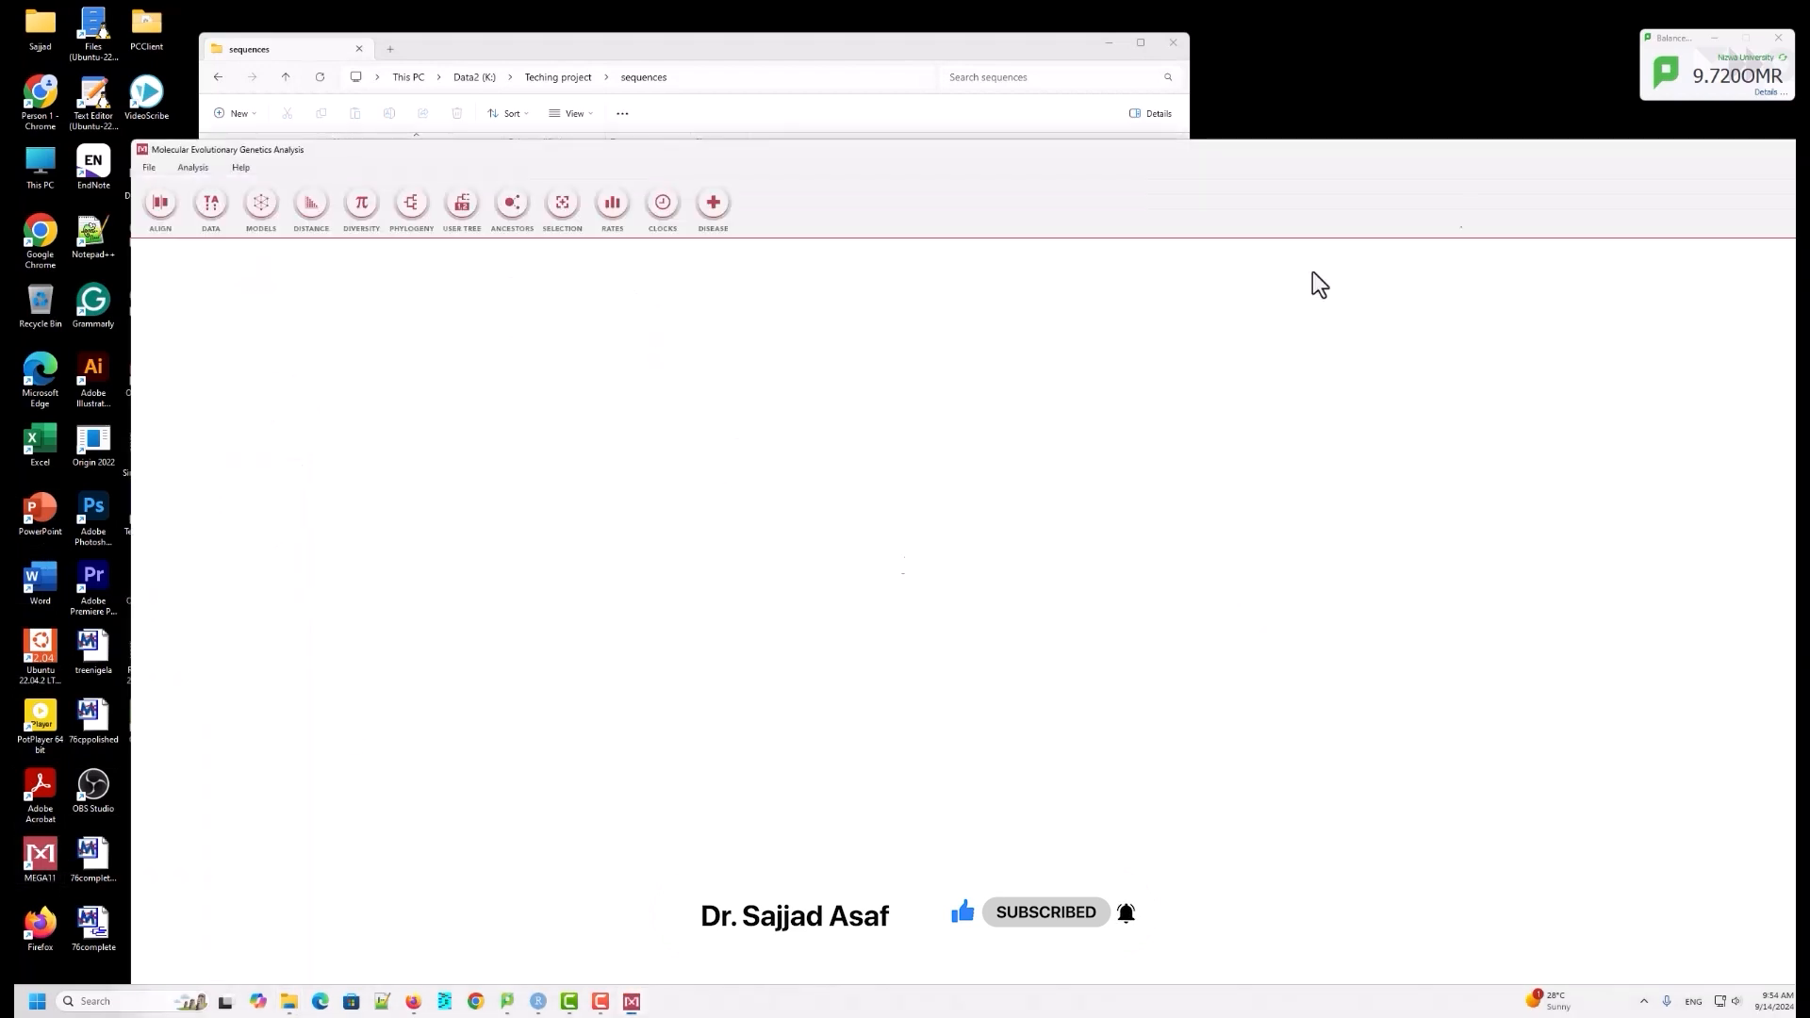
pyautogui.moveTo(1252, 152); pyautogui.dragTo(1175, 77)
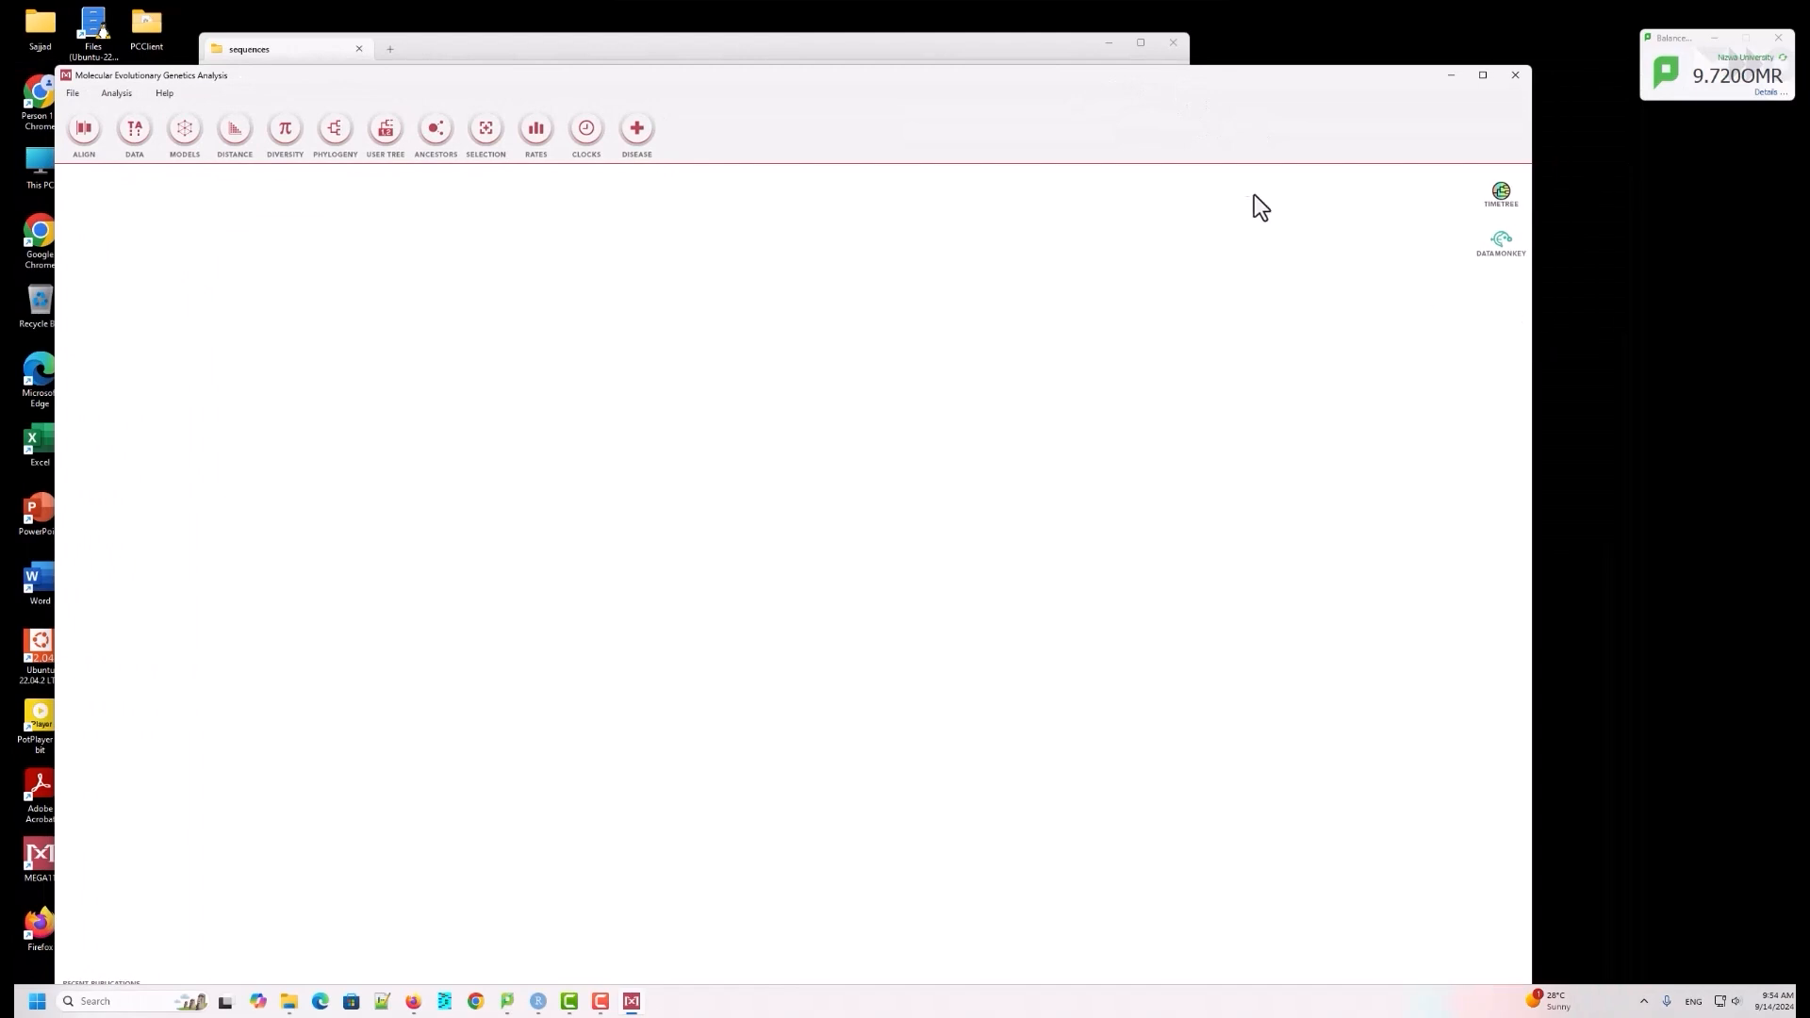
pyautogui.moveTo(1206, 83); pyautogui.dragTo(1642, 61)
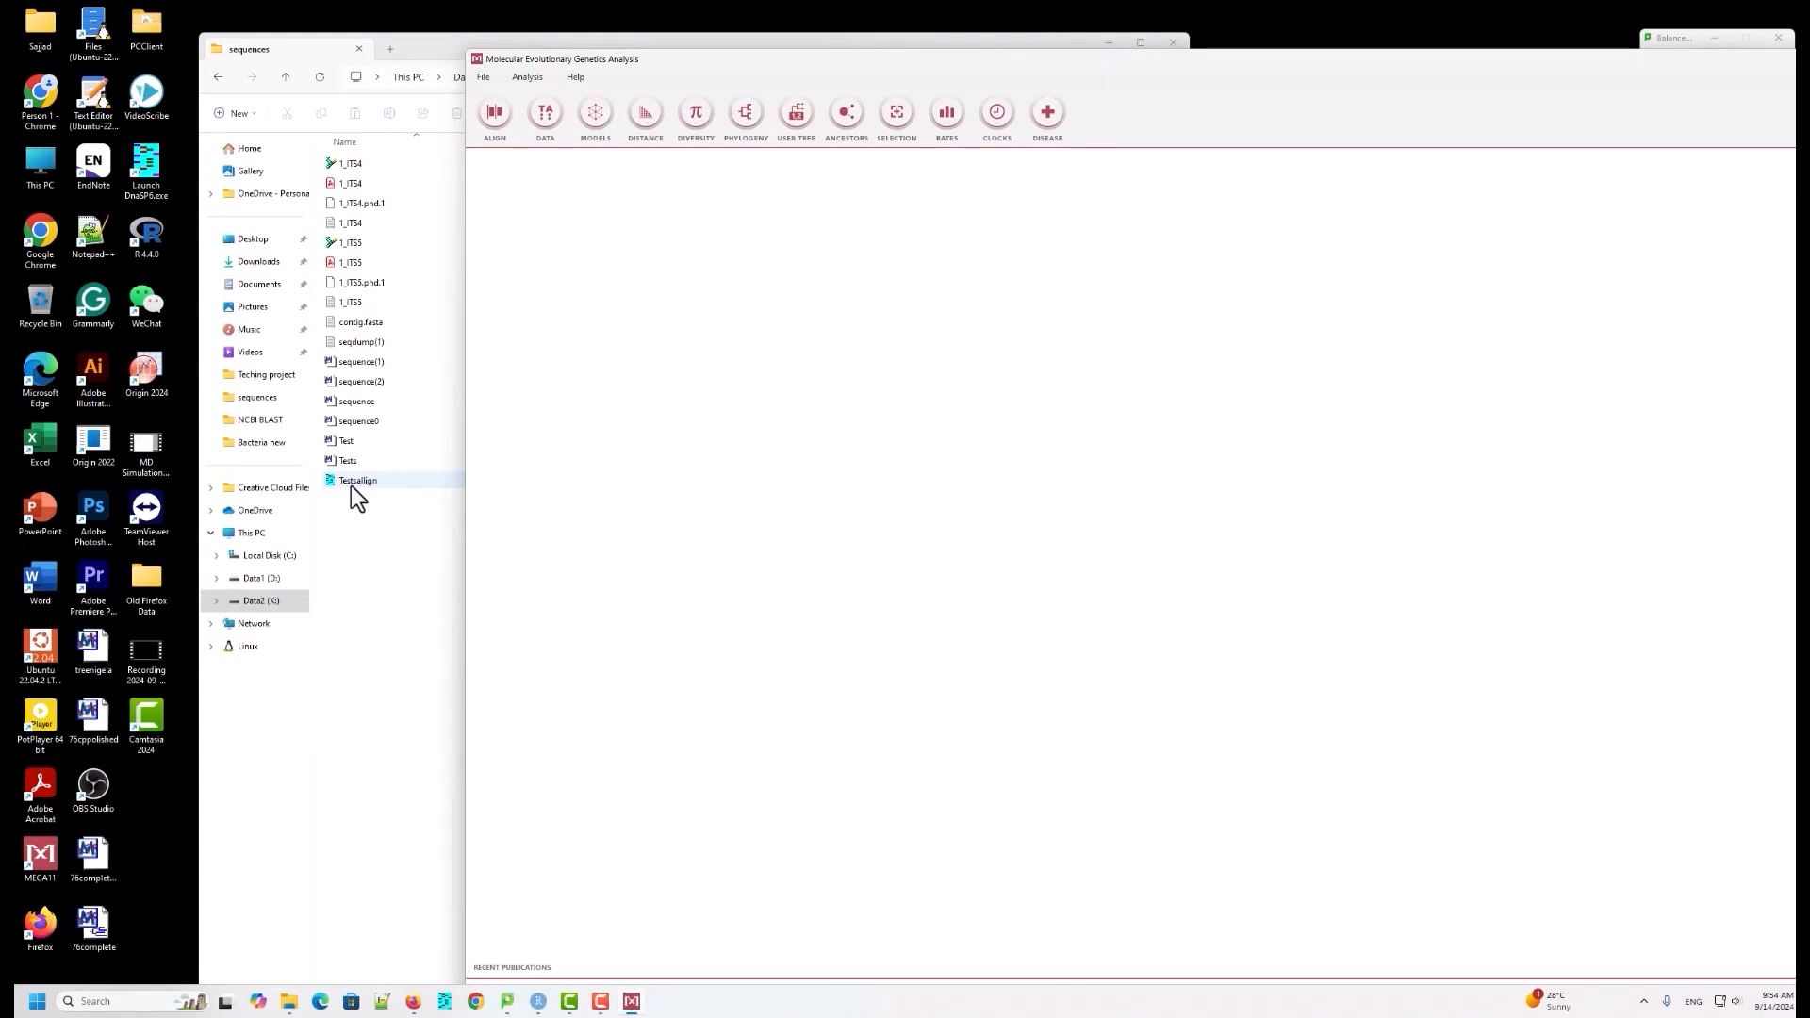
# Step: Load the Testsallign FAS file into MEGA for analysis as nucleotide sequences that are not protein-coding
pyautogui.moveTo(352, 487); pyautogui.dragTo(763, 466)
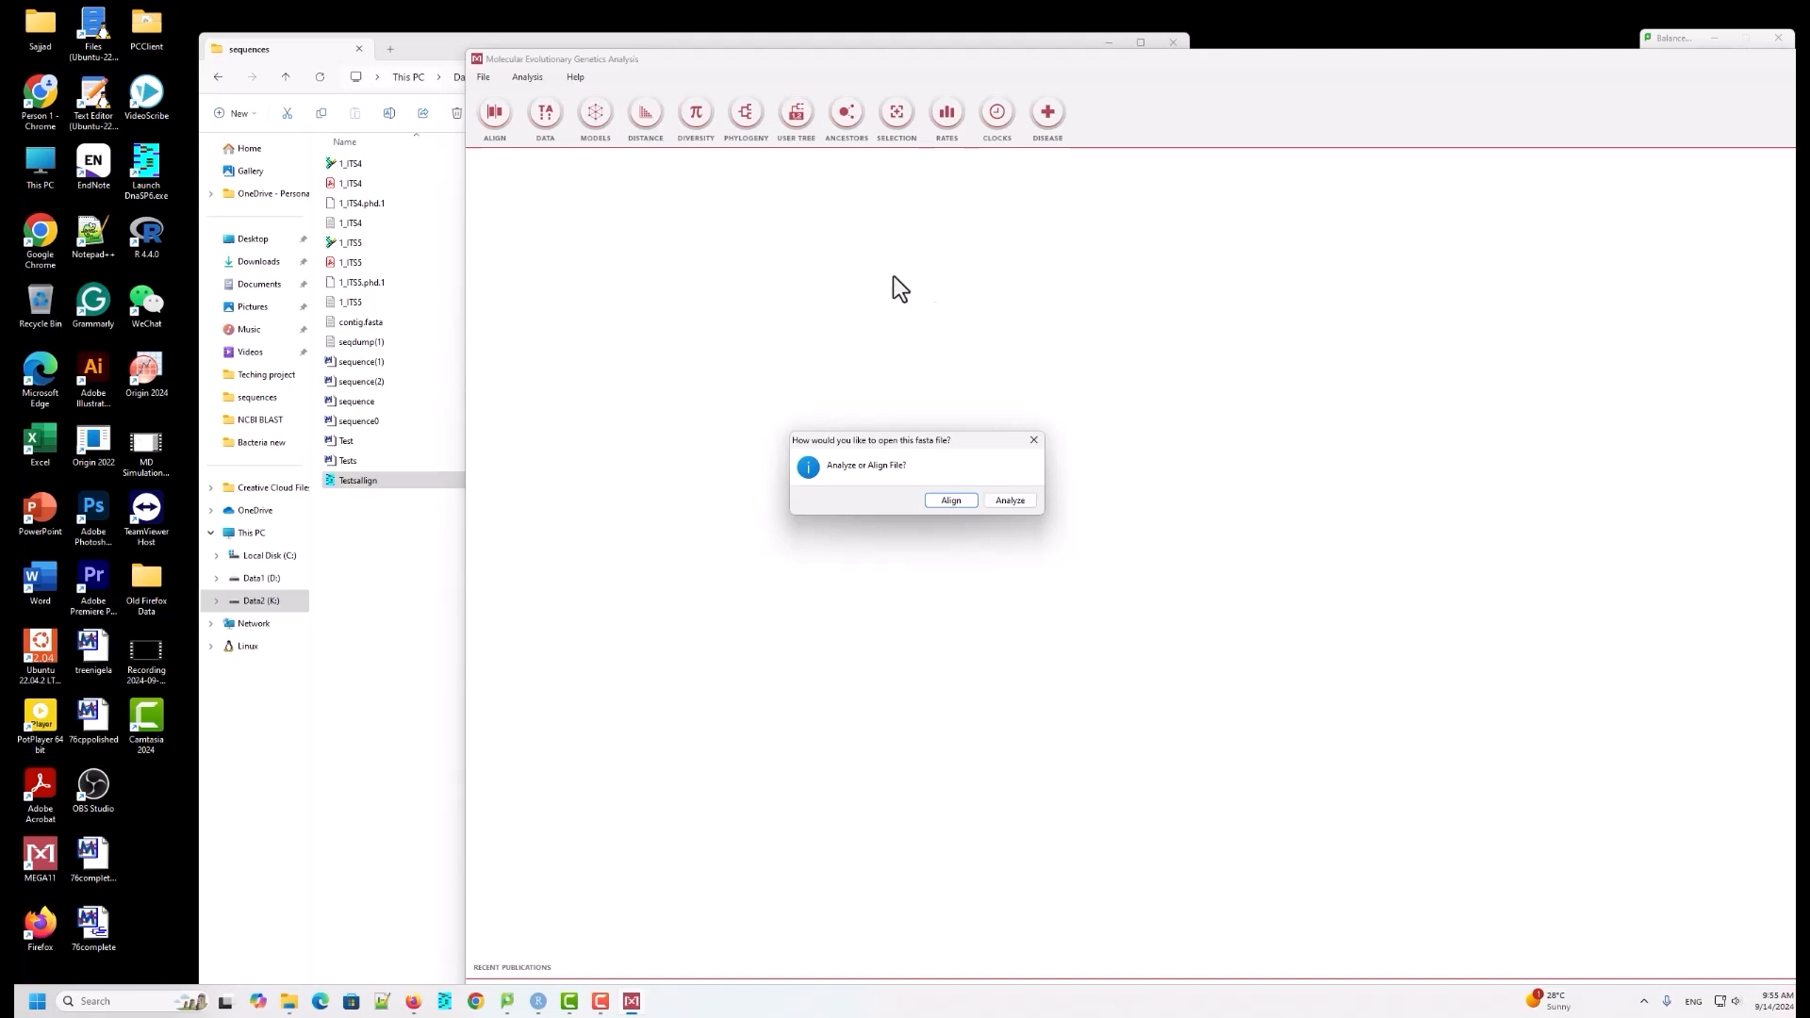
pyautogui.click(1005, 505)
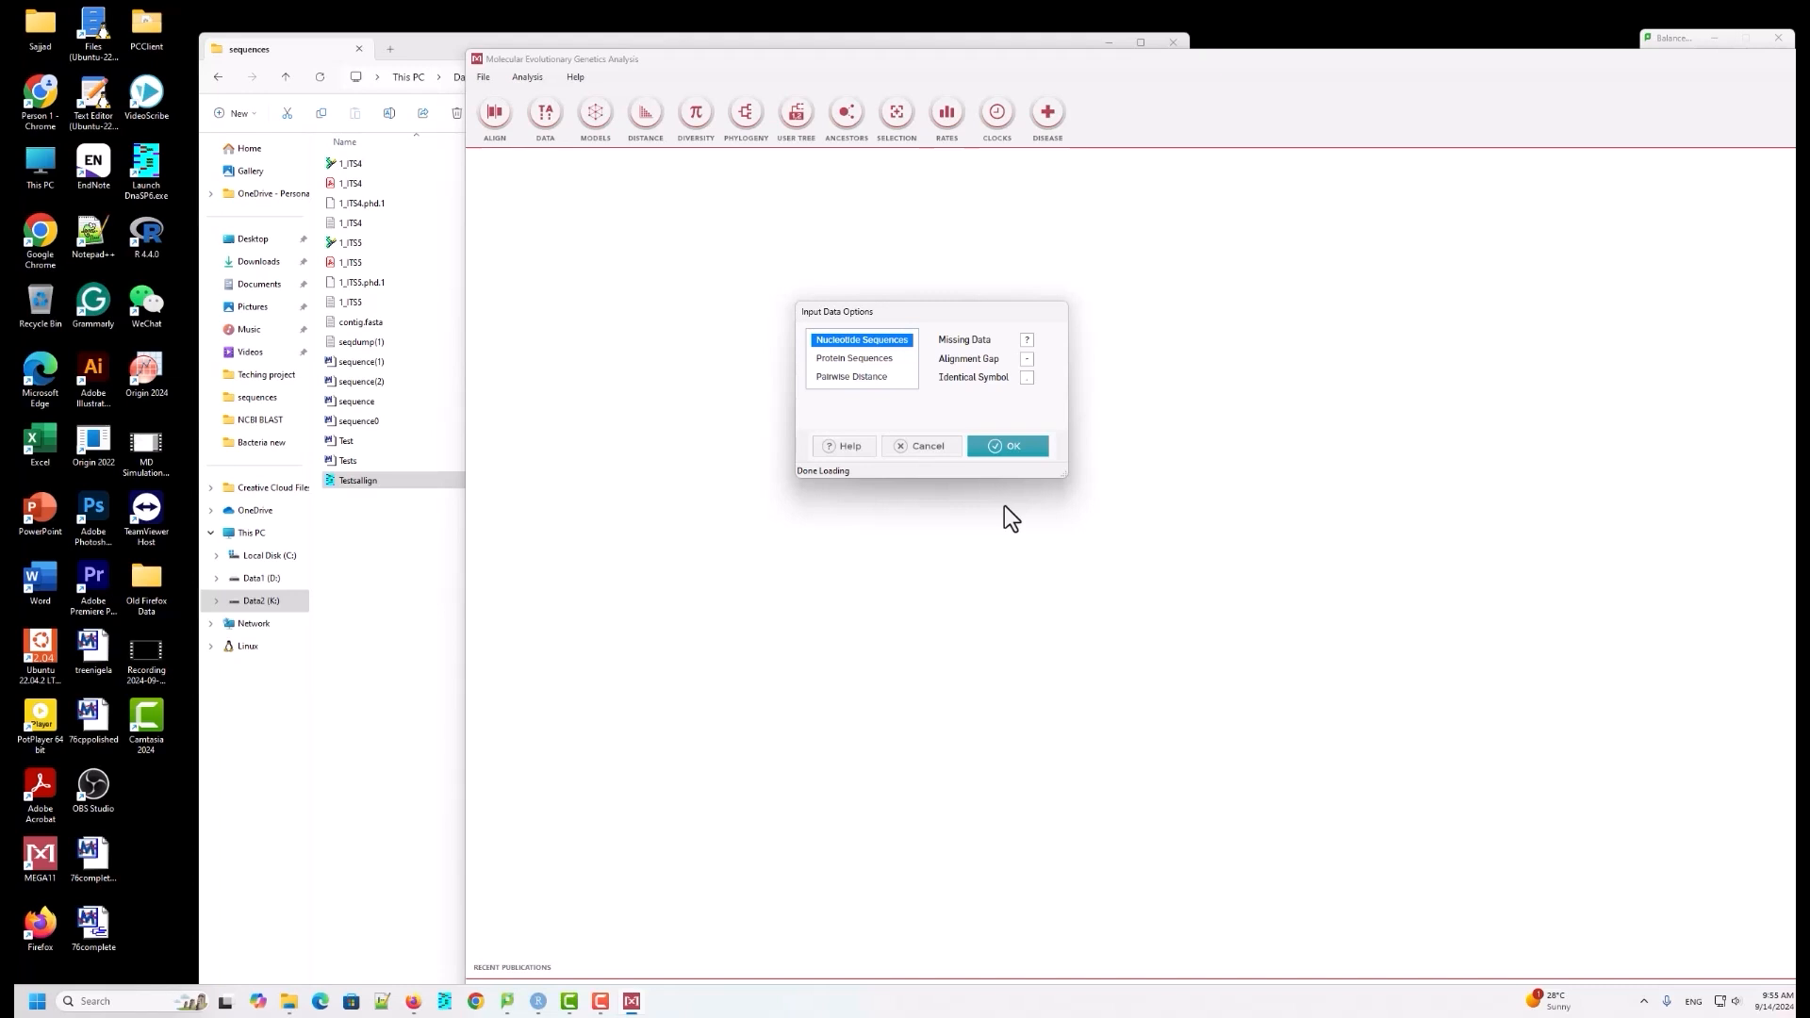
pyautogui.click(1022, 450)
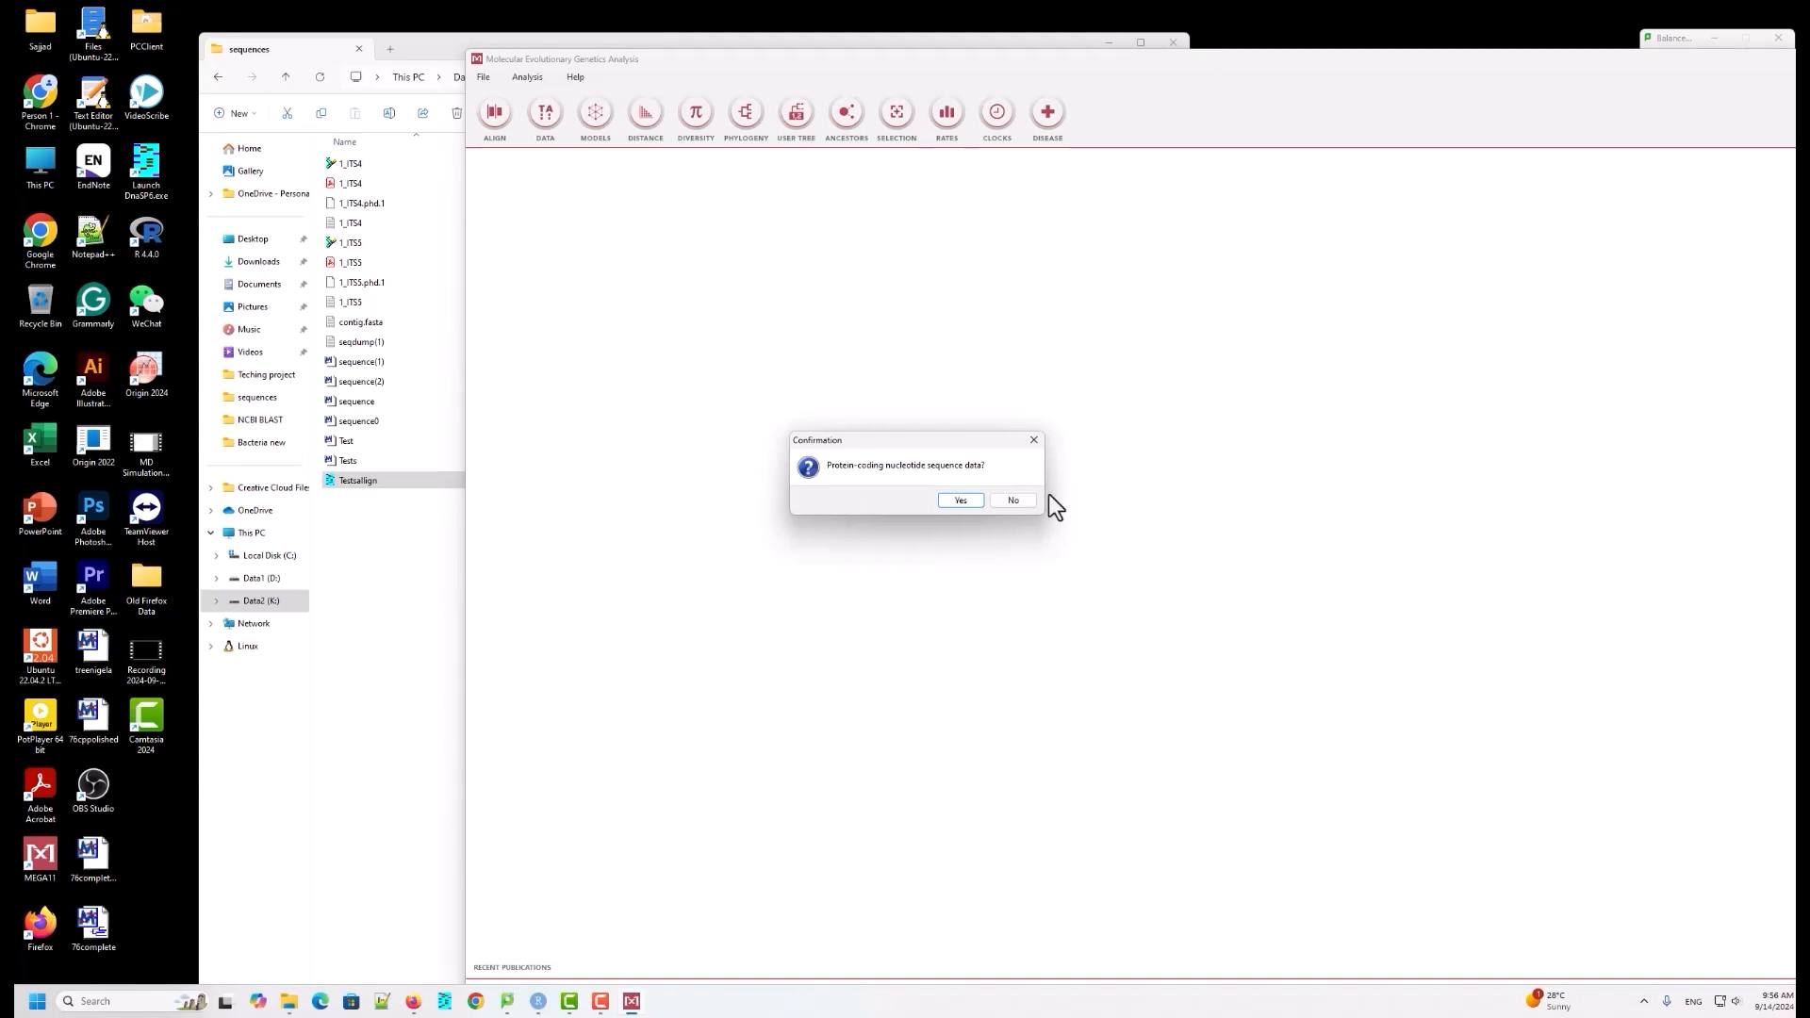
pyautogui.click(1017, 501)
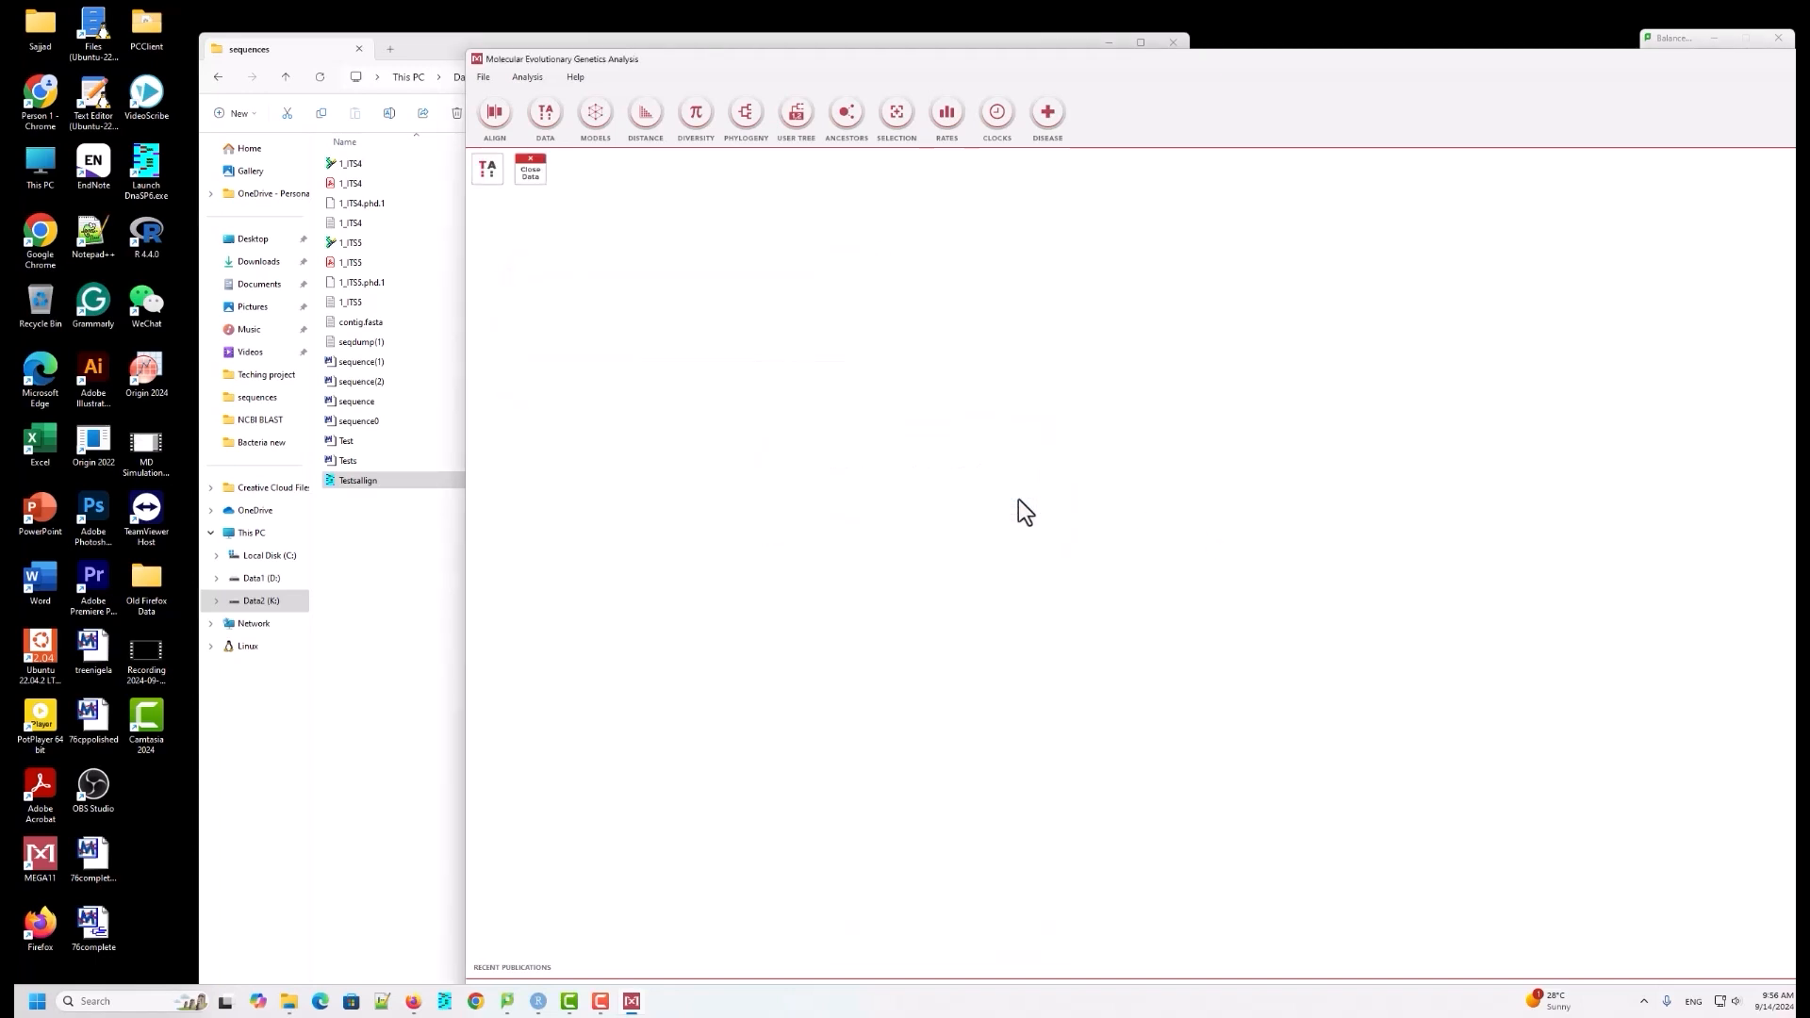
# Step: Examine the loaded taxa and aligned sites in the Sequence Data Explorer and close it
pyautogui.moveTo(1213, 94); pyautogui.dragTo(982, 64)
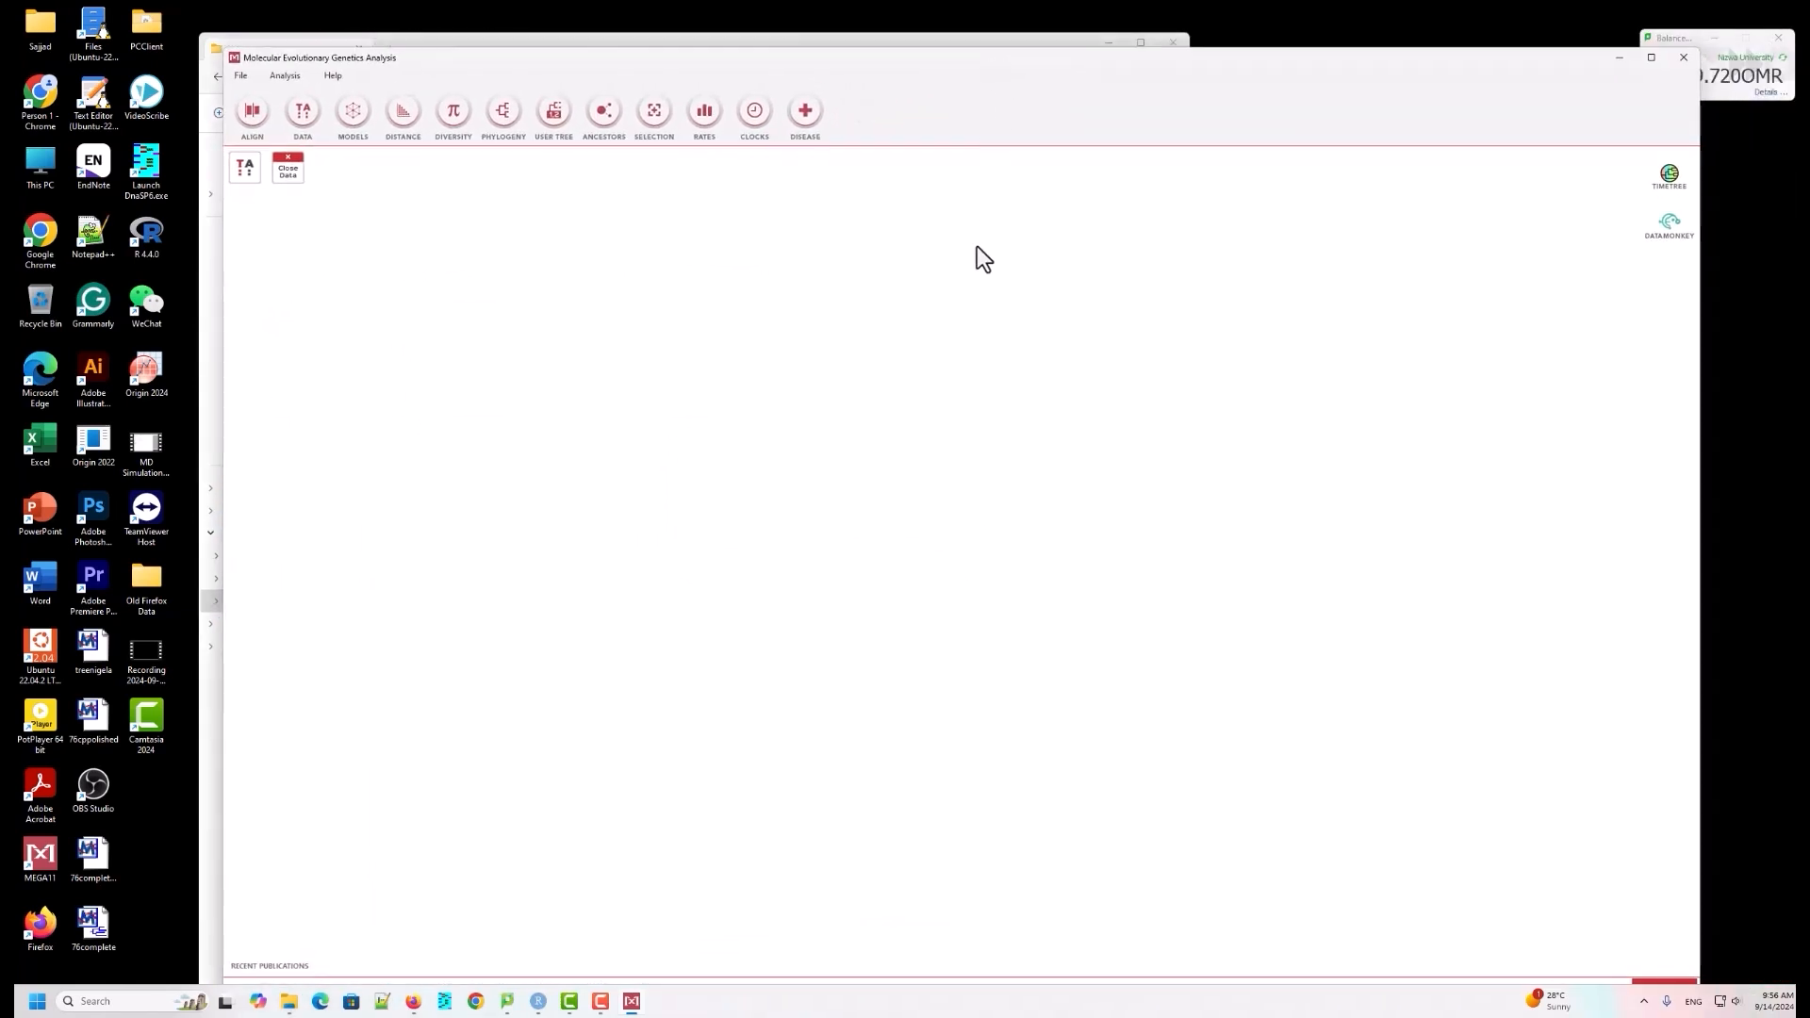
pyautogui.click(247, 171)
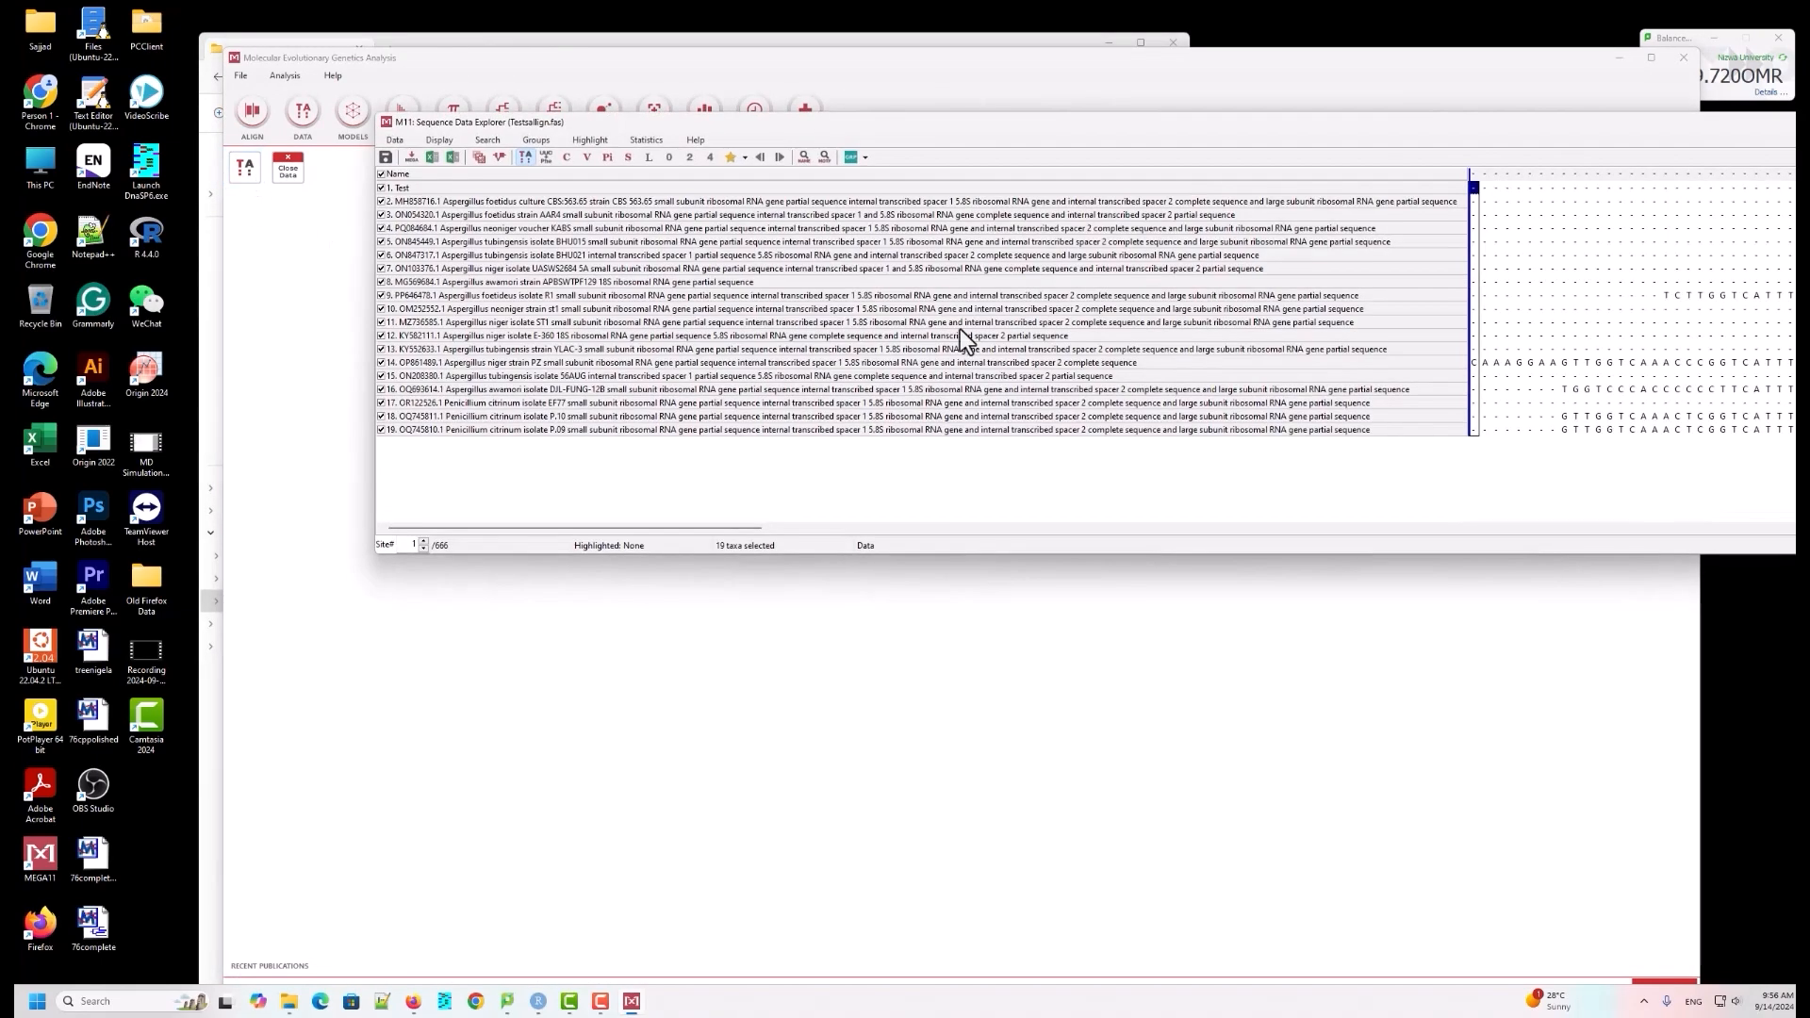
pyautogui.moveTo(1178, 122); pyautogui.dragTo(871, 161)
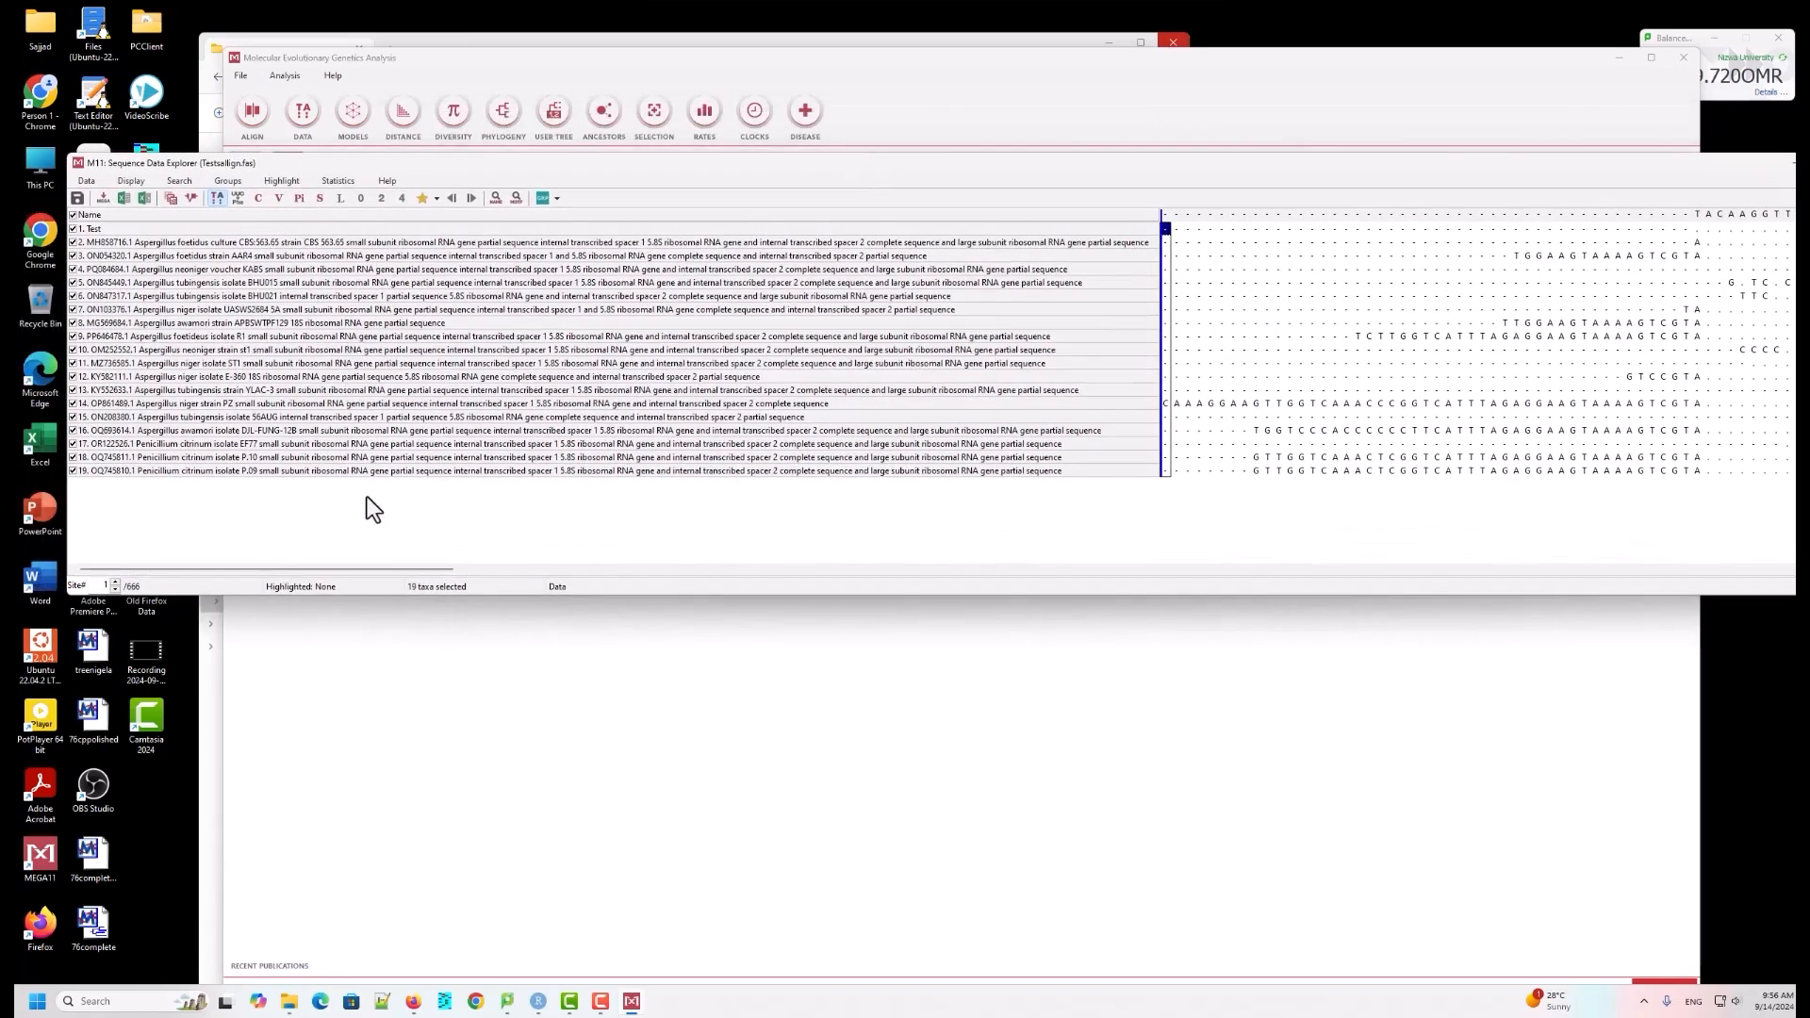
pyautogui.moveTo(365, 569); pyautogui.dragTo(1157, 521)
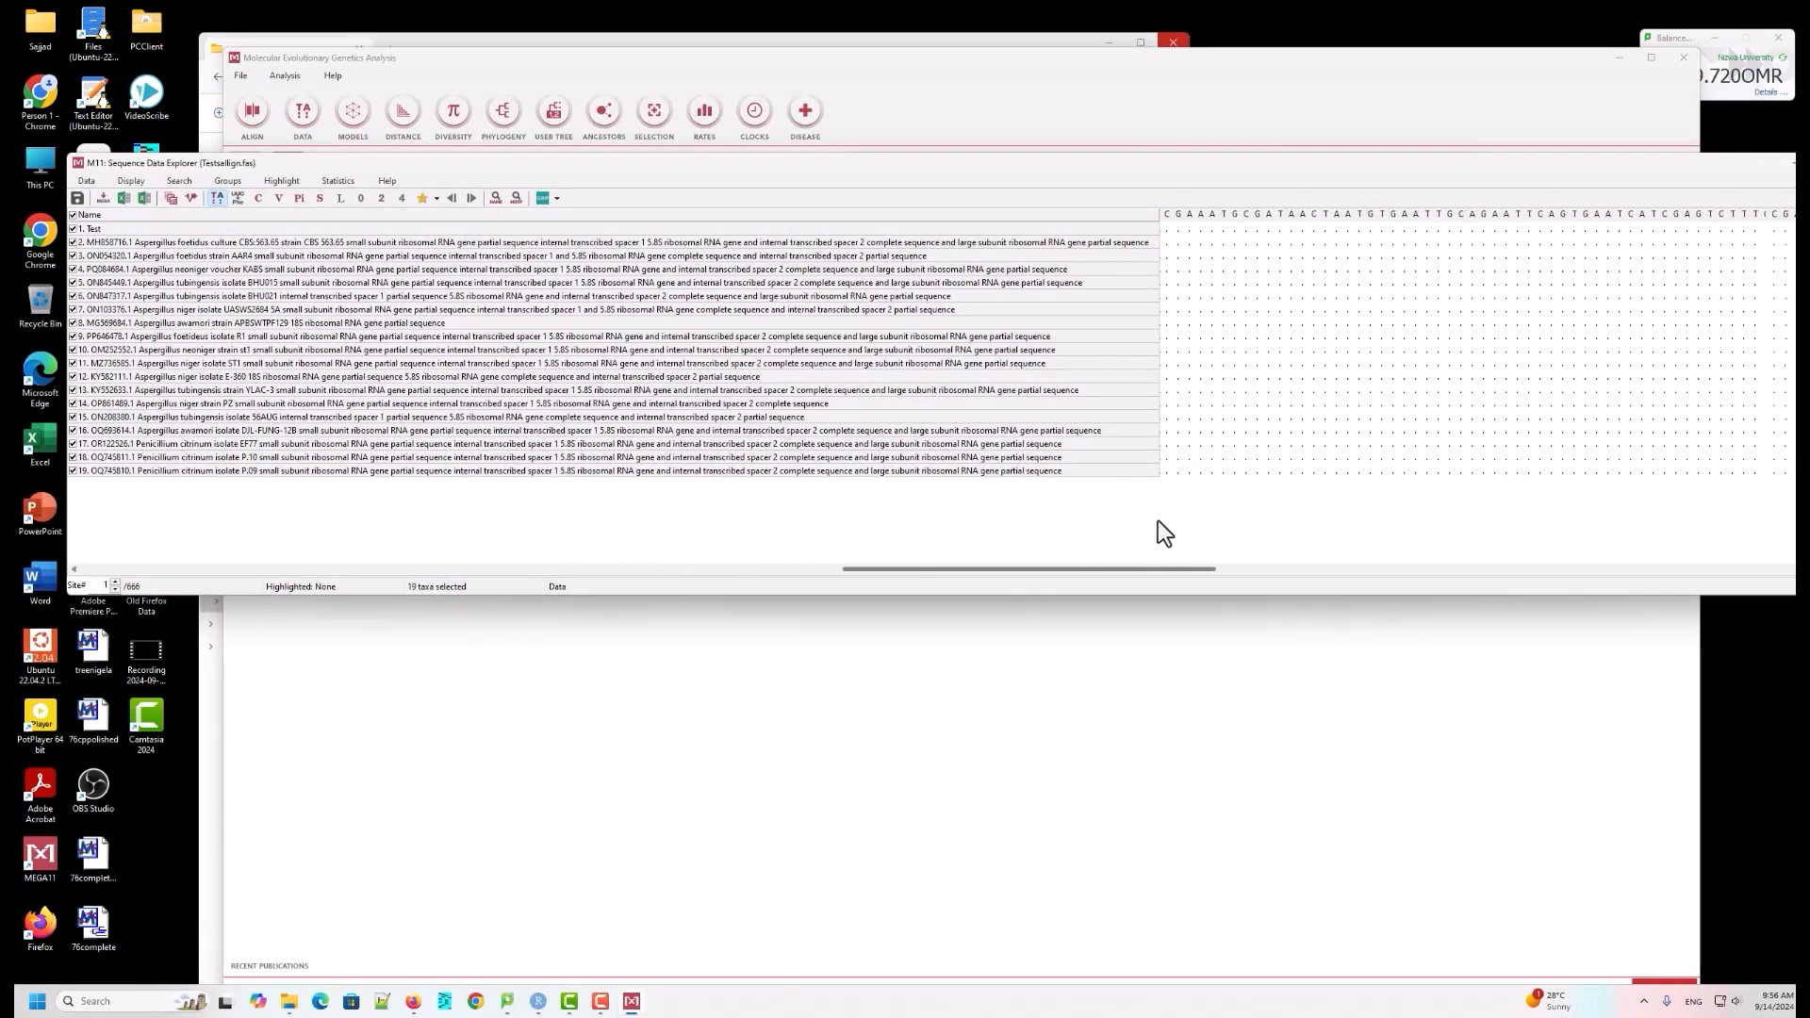
pyautogui.moveTo(1293, 164); pyautogui.dragTo(1015, 179)
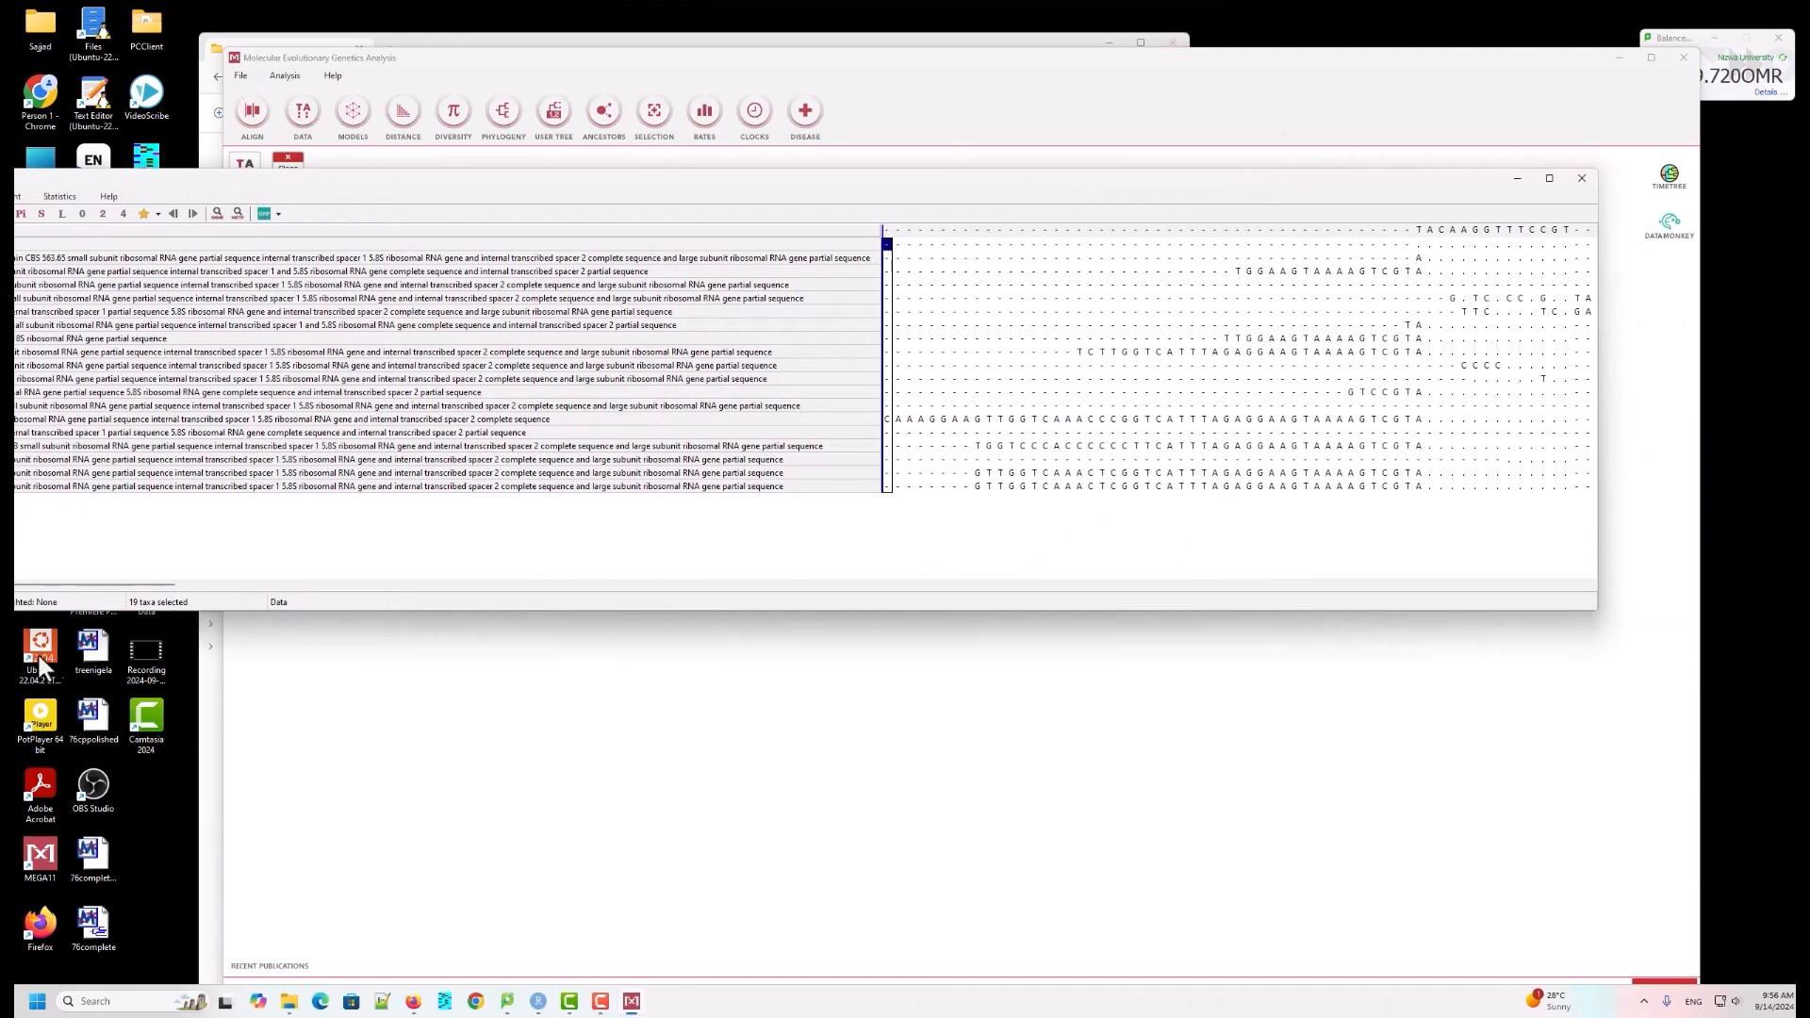
pyautogui.moveTo(104, 586); pyautogui.dragTo(1261, 566)
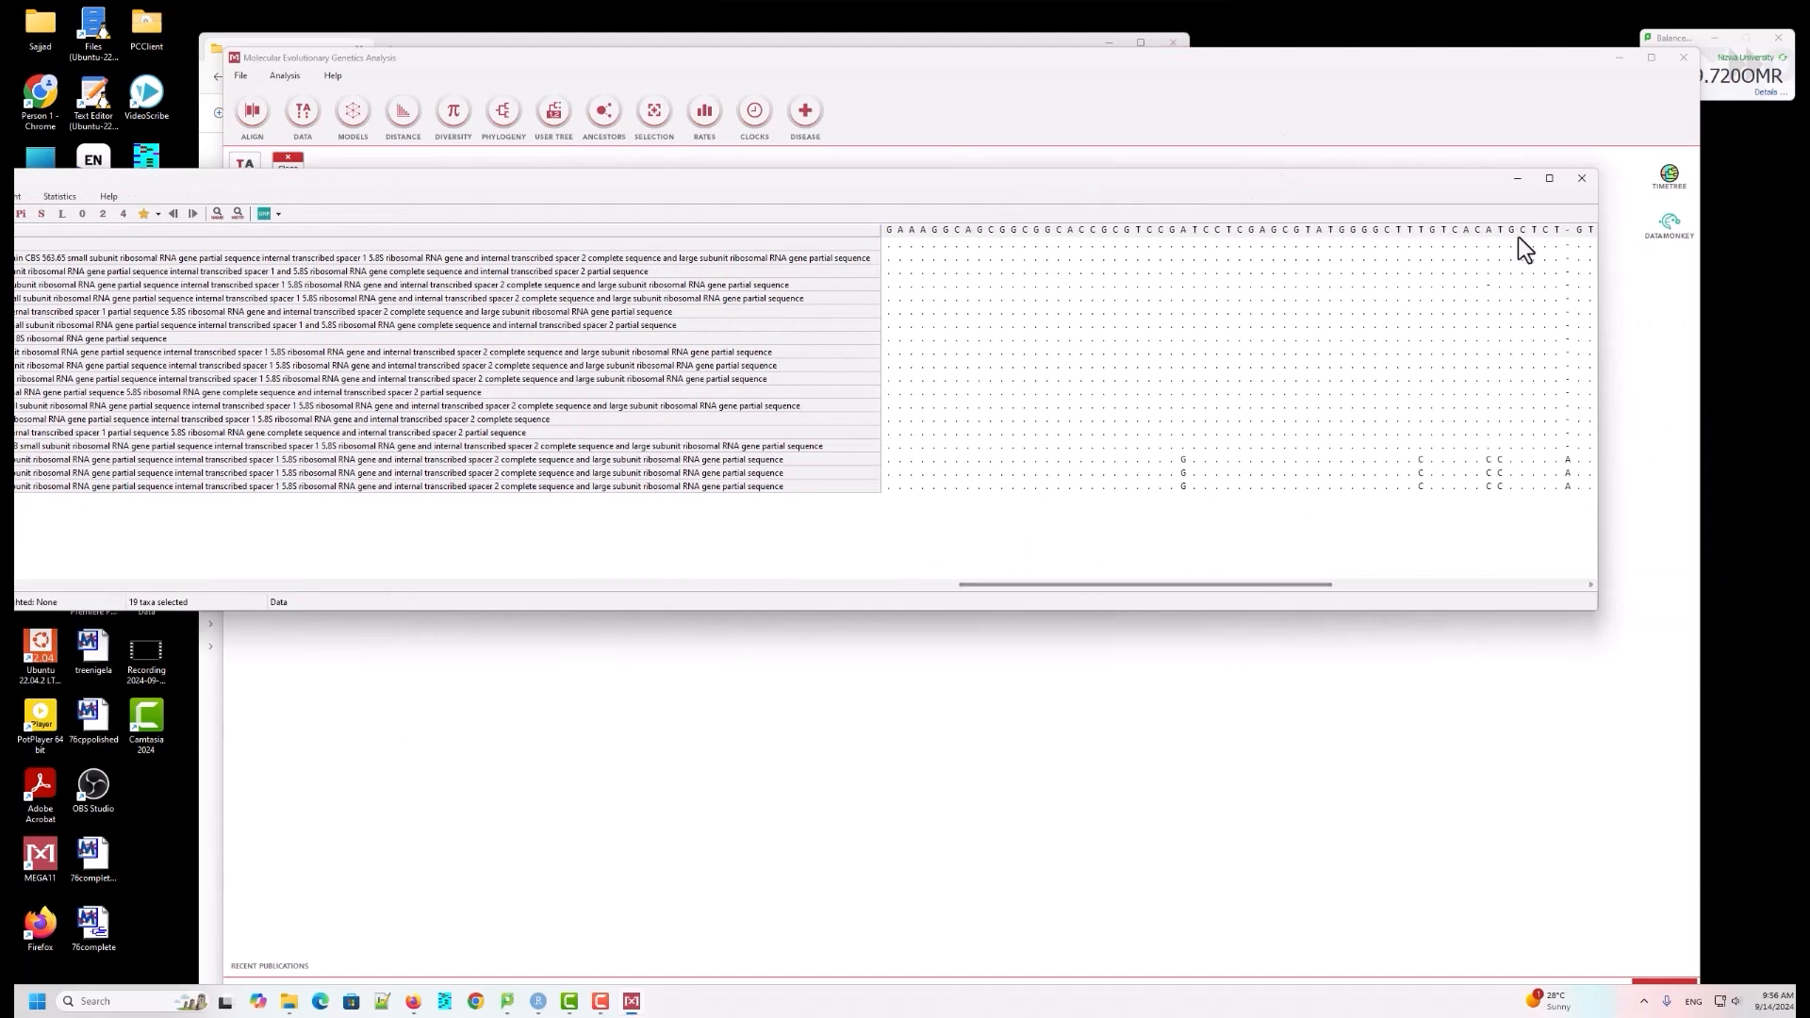
pyautogui.click(1581, 179)
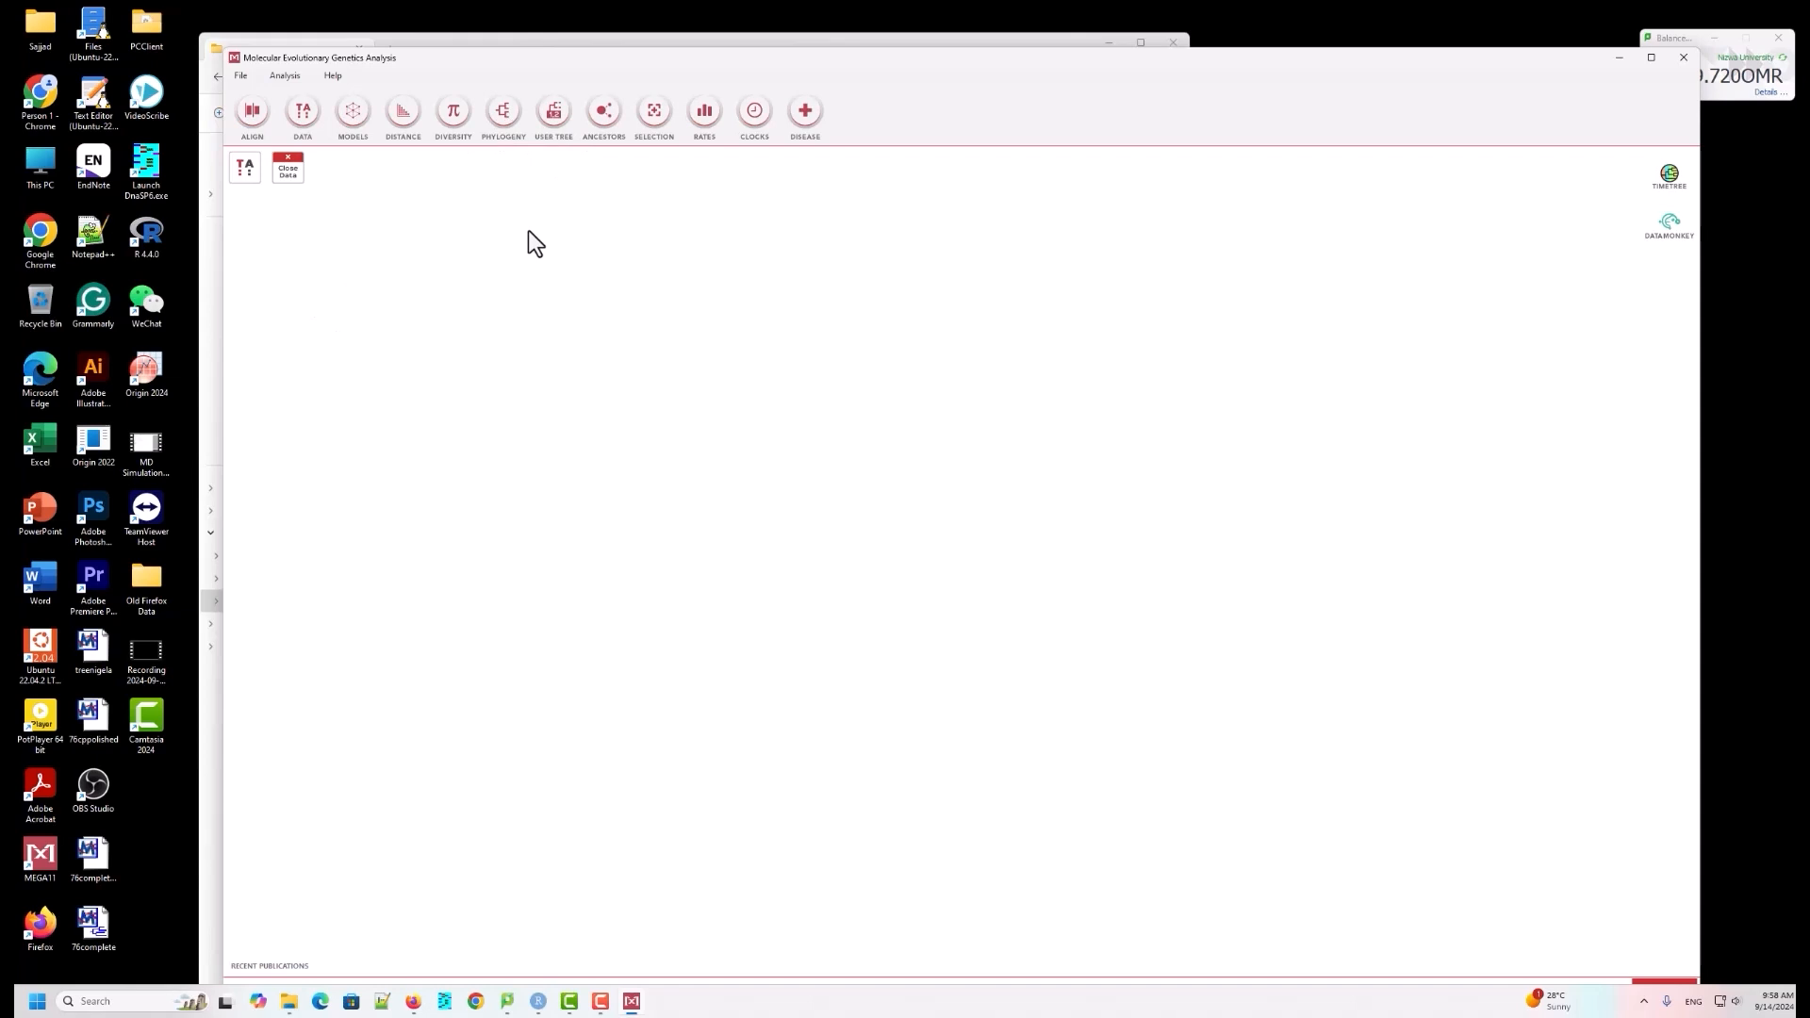
# Step: Start constructing a Neighbor-Joining tree from the active Testsallign data, bringing its analysis preferences into clear view
pyautogui.click(502, 112)
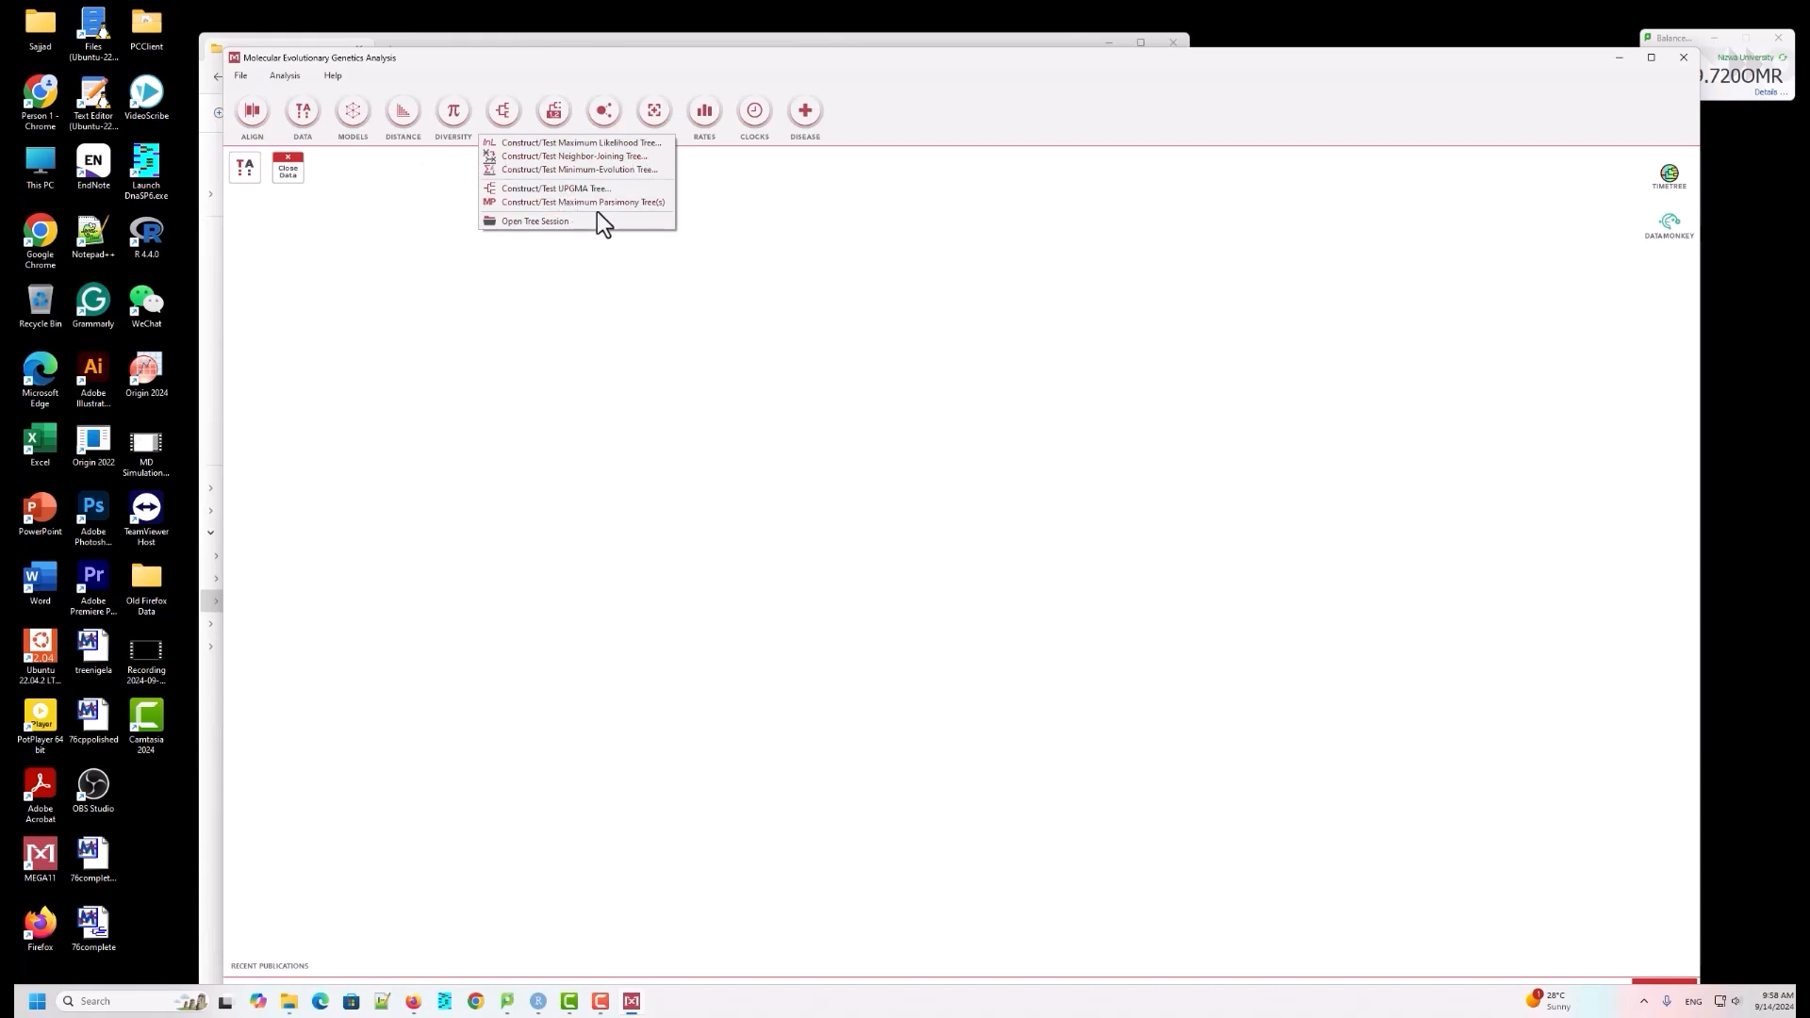
pyautogui.click(565, 157)
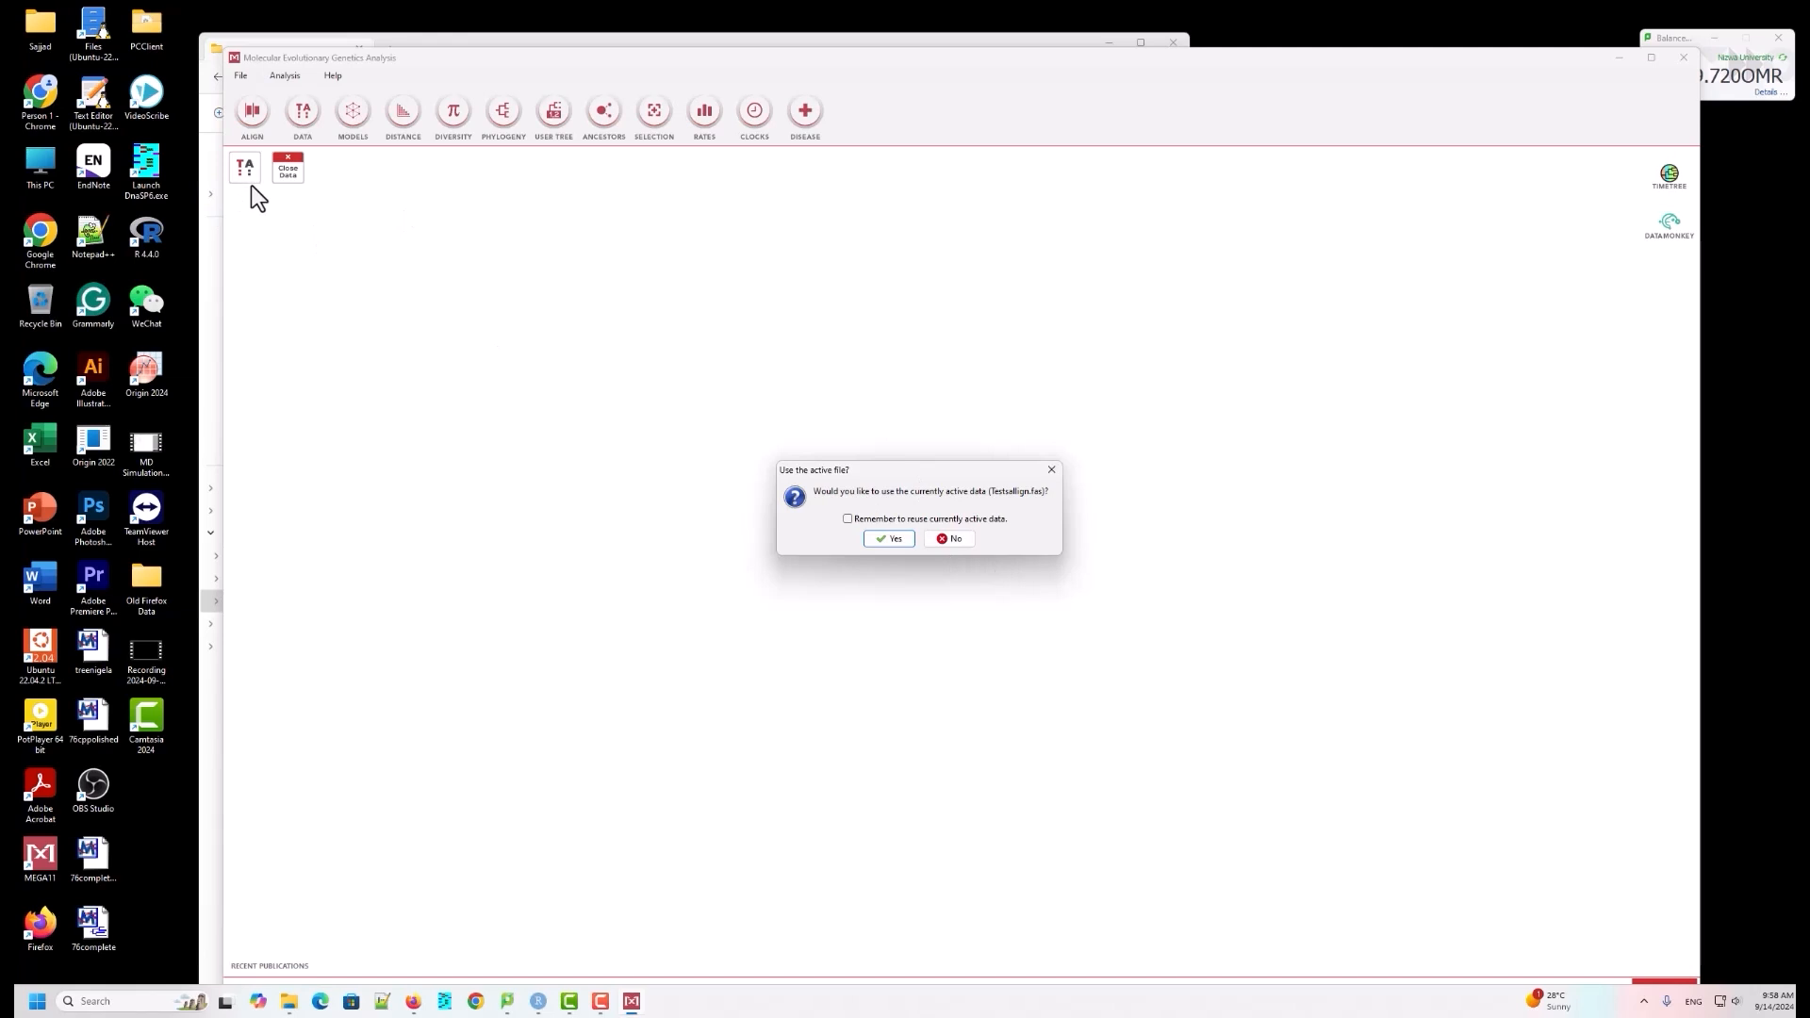
pyautogui.click(901, 541)
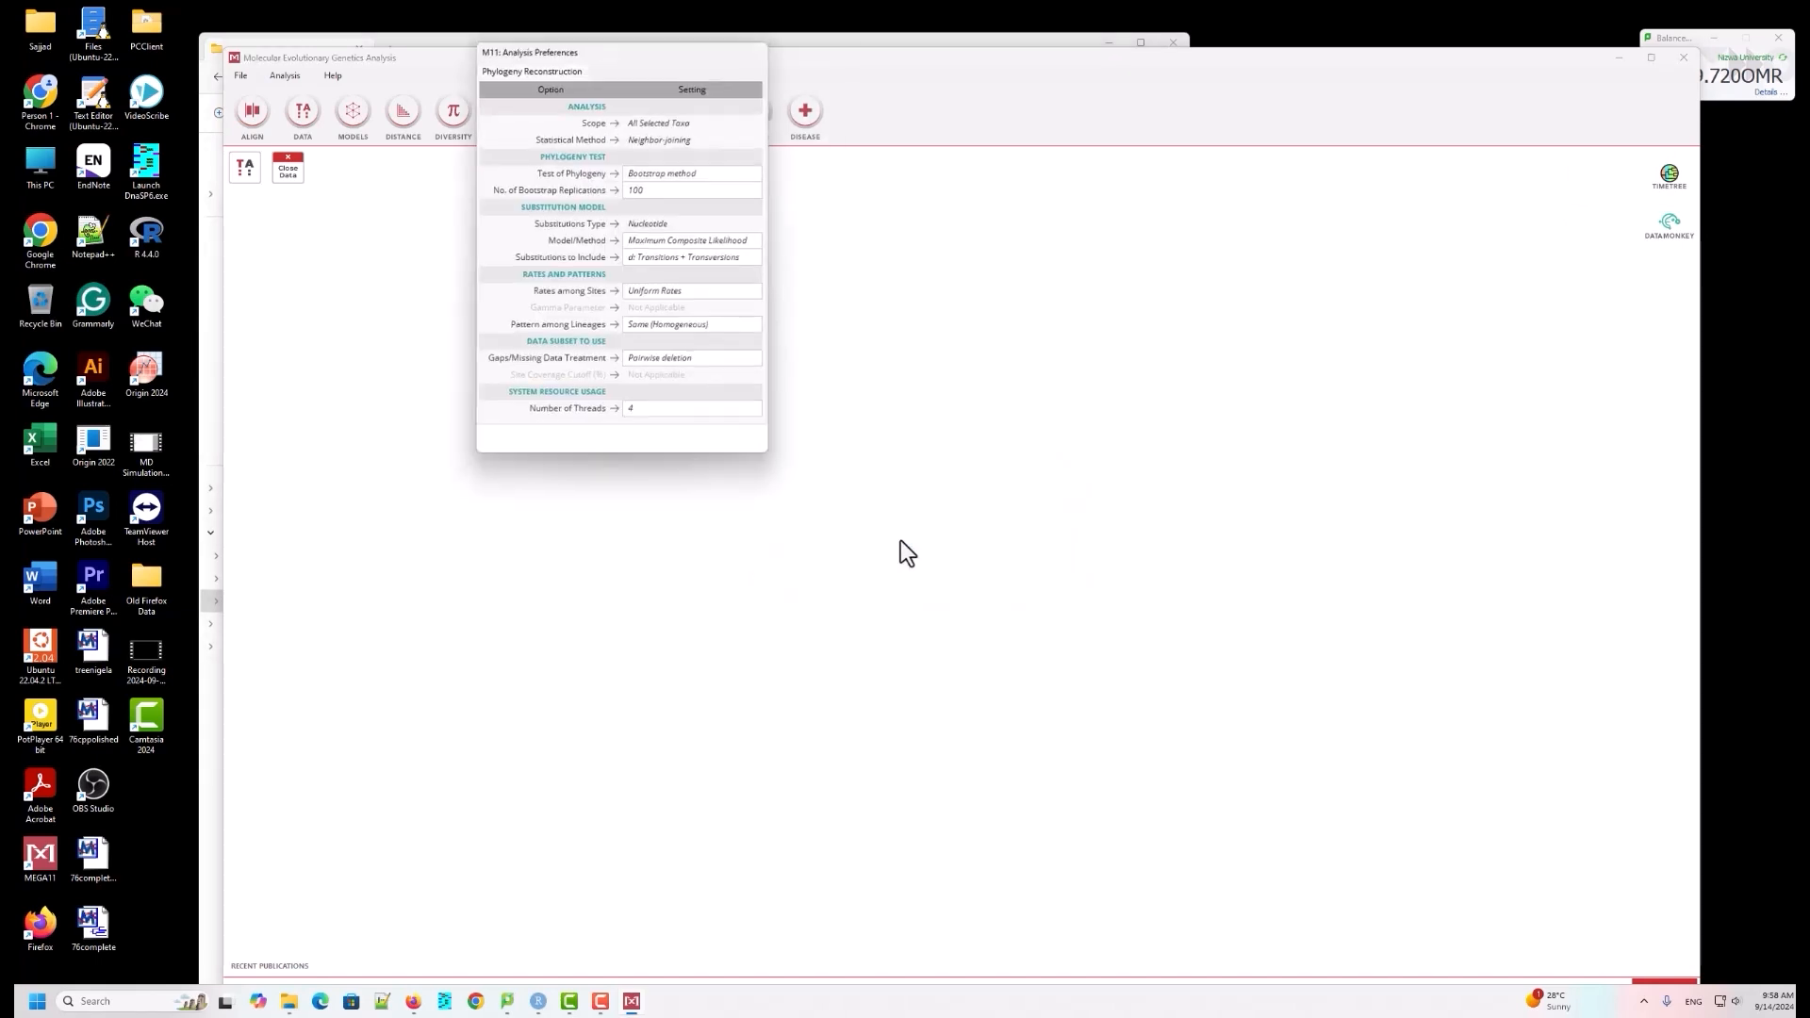
pyautogui.moveTo(604, 51); pyautogui.dragTo(692, 219)
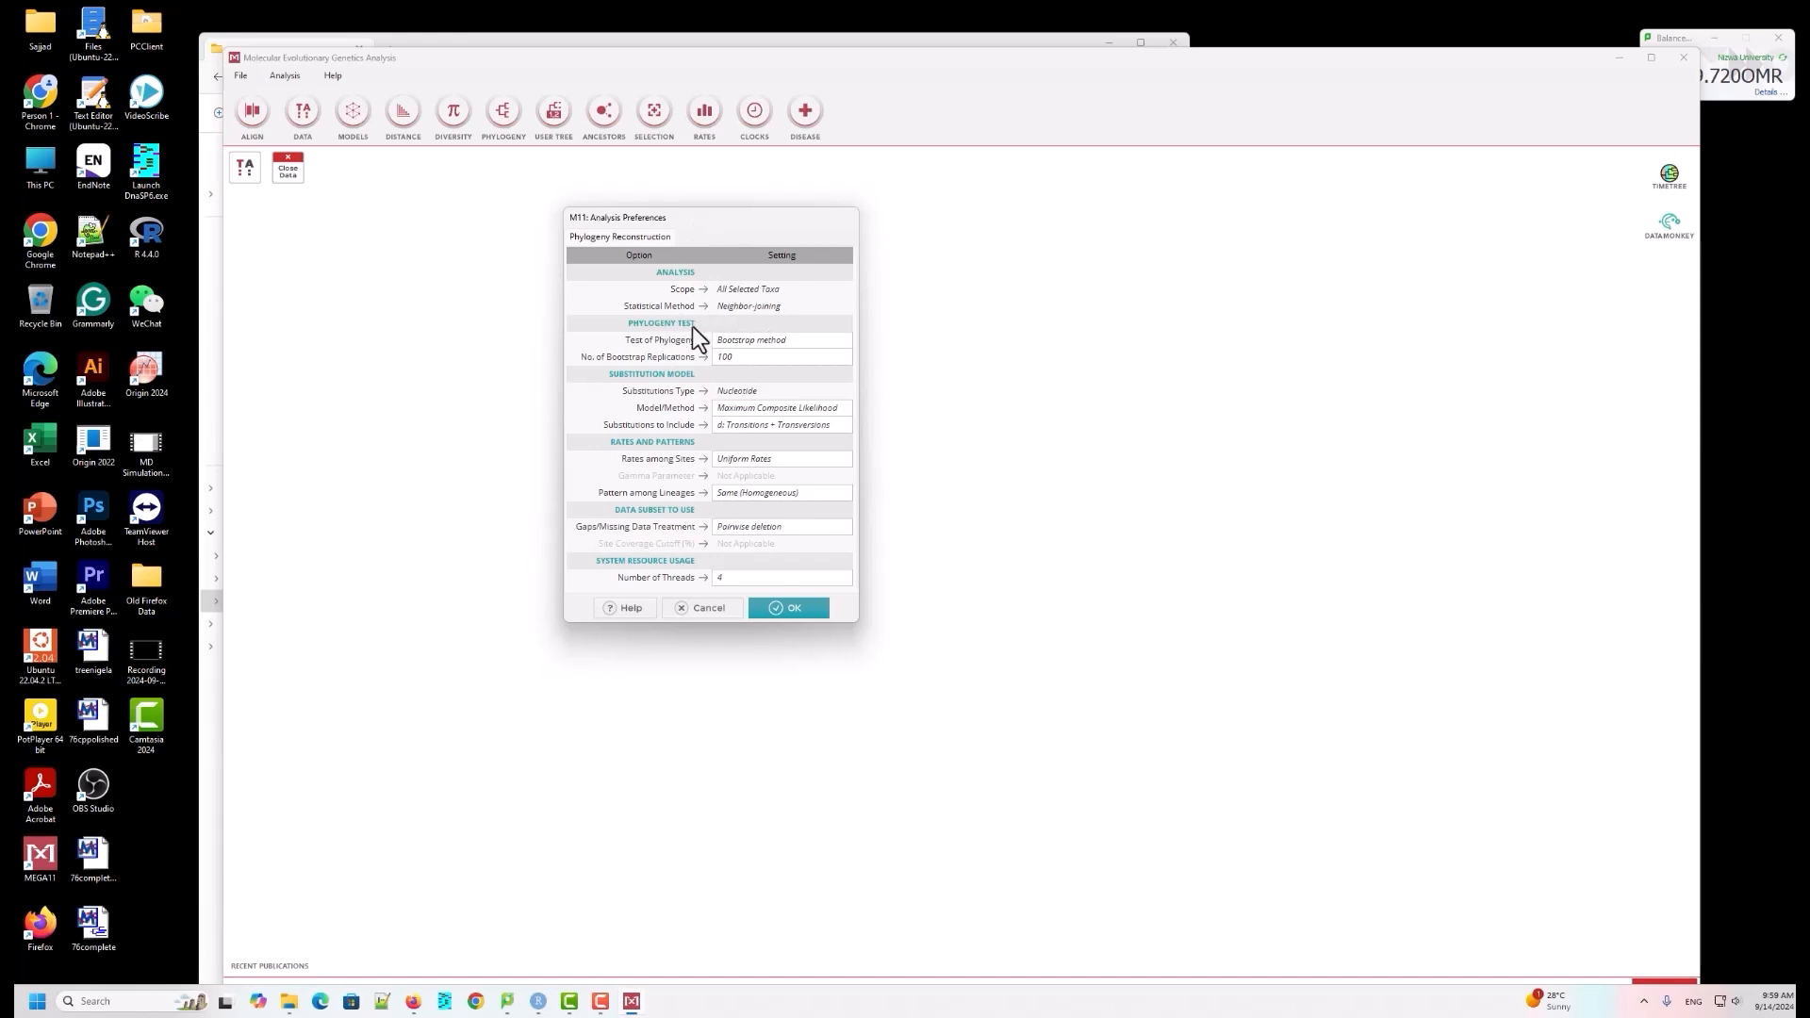
# Step: Try the Interior-branch test as the test of phylogeny and switch back to the Bootstrap method
pyautogui.click(788, 338)
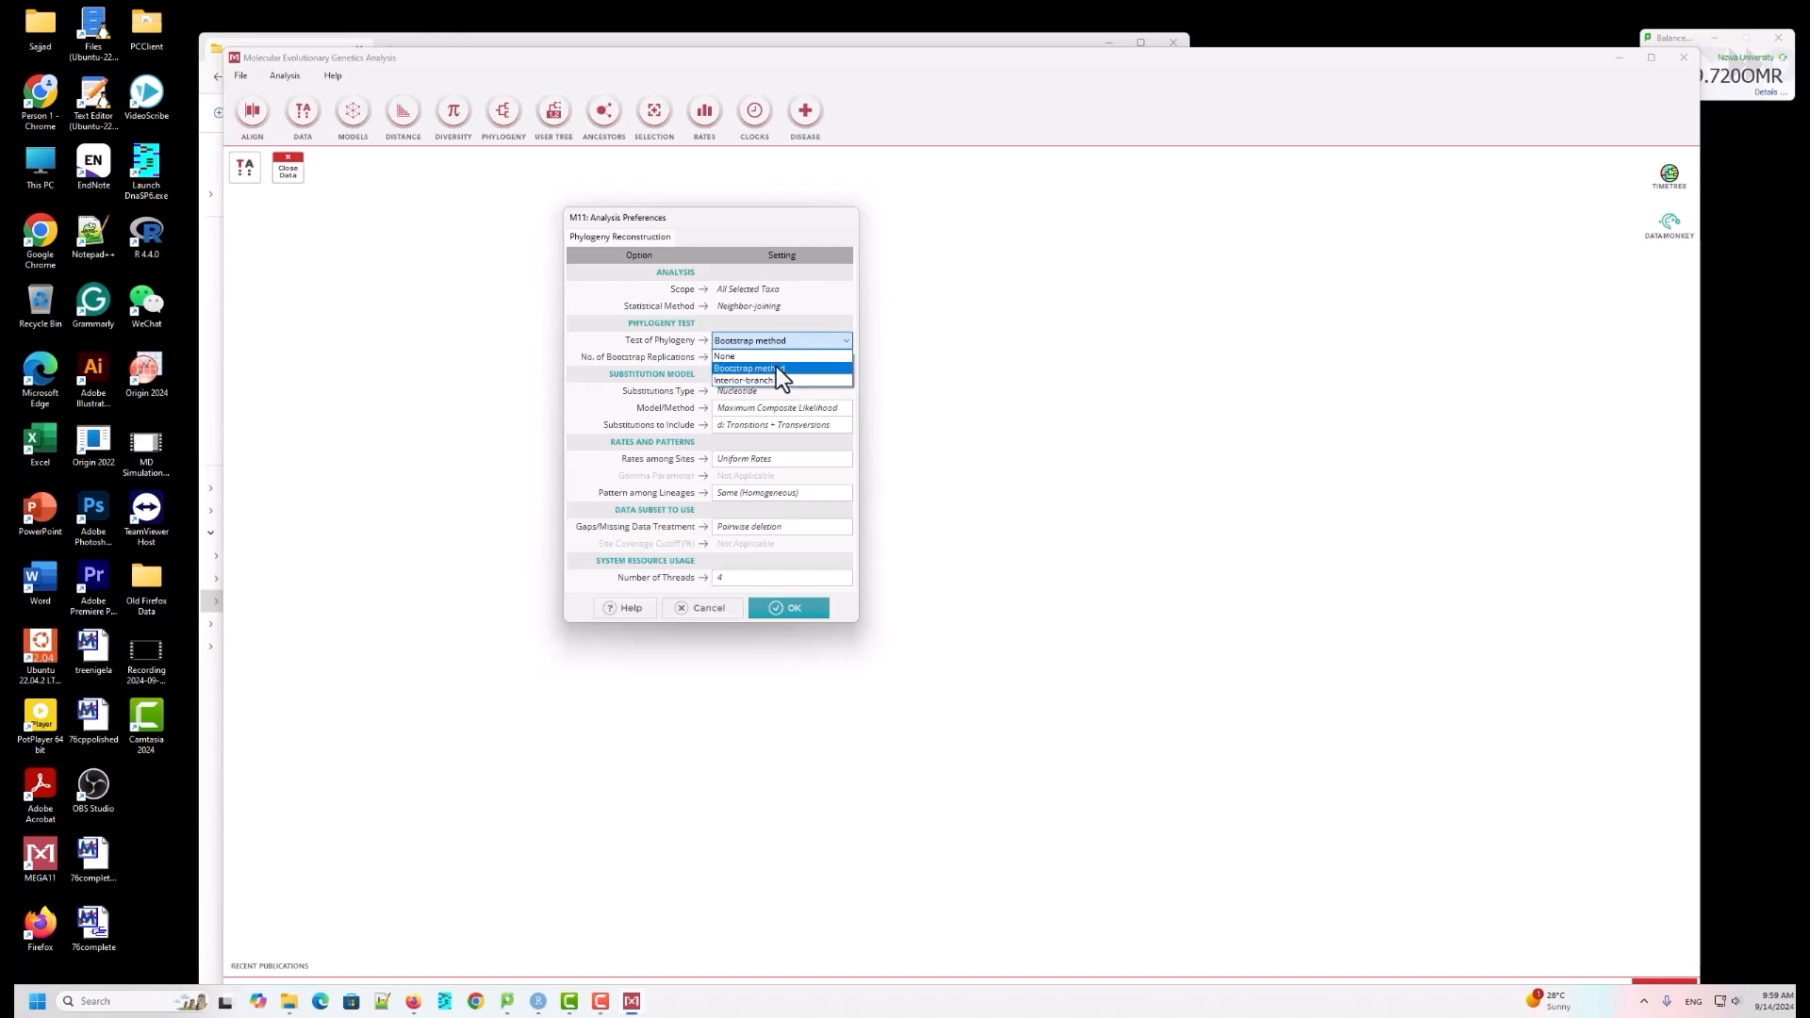
pyautogui.click(788, 355)
pyautogui.click(801, 337)
pyautogui.click(778, 381)
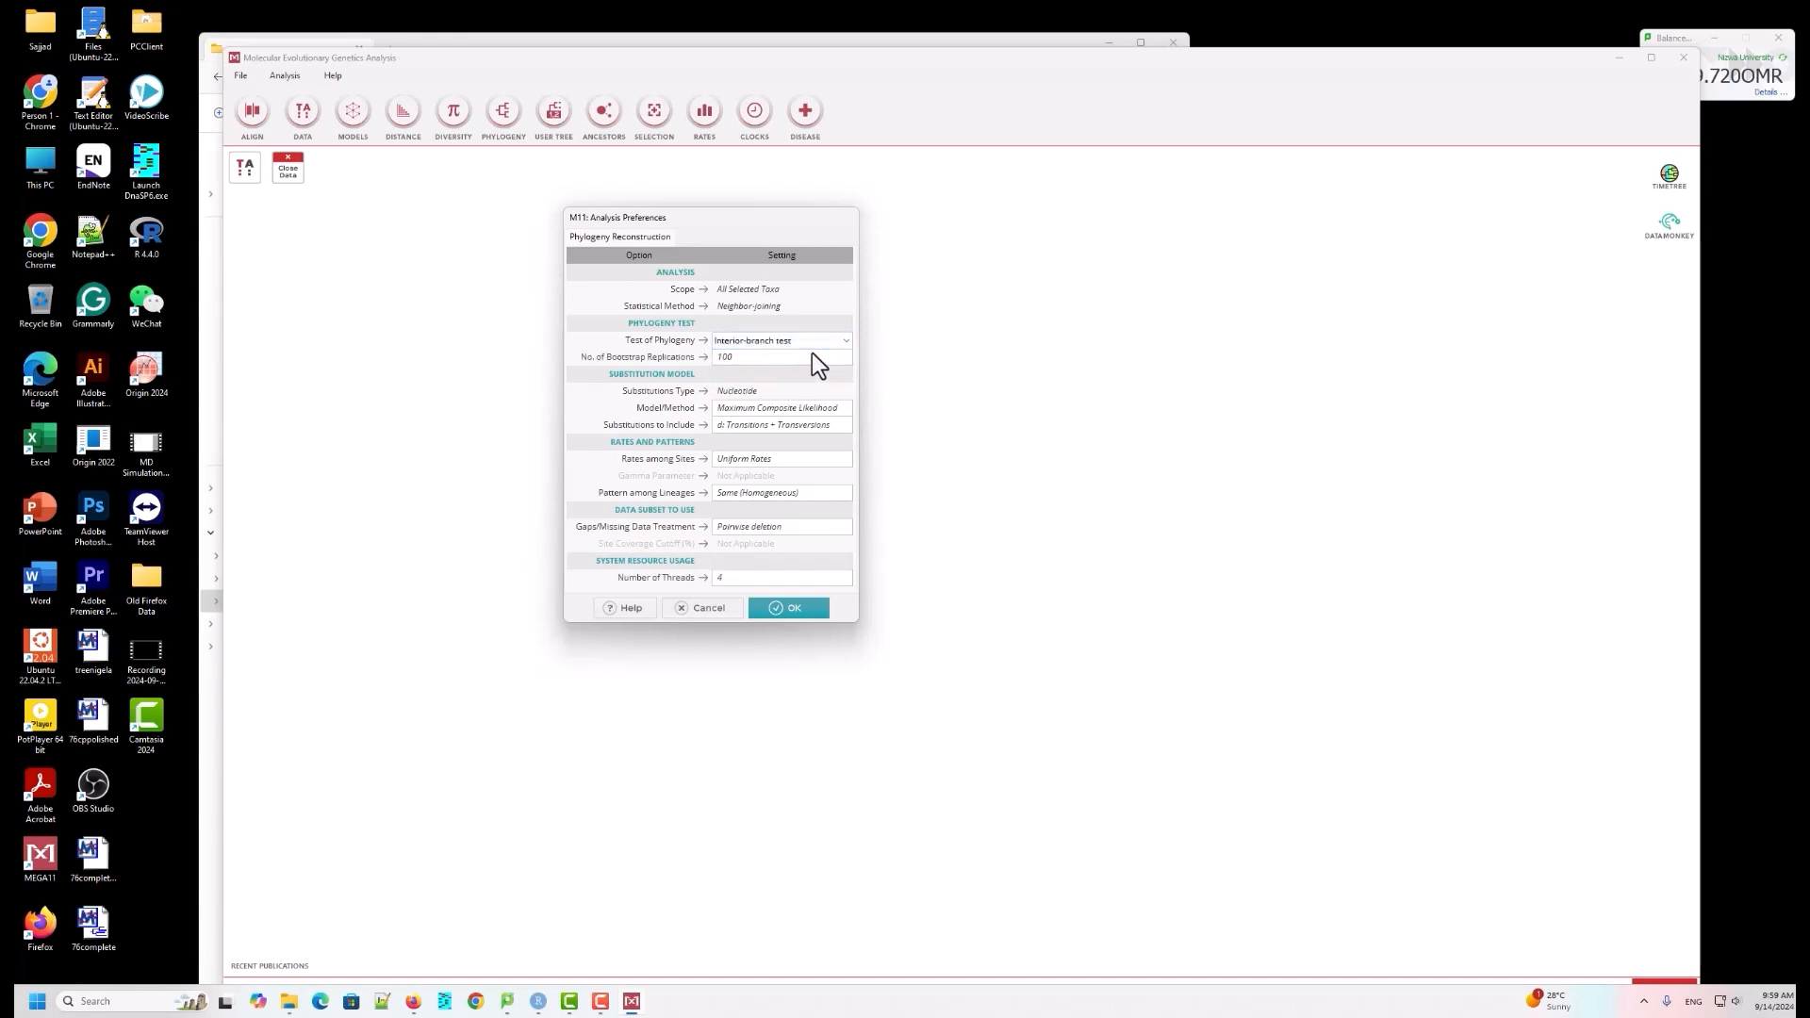
pyautogui.click(797, 342)
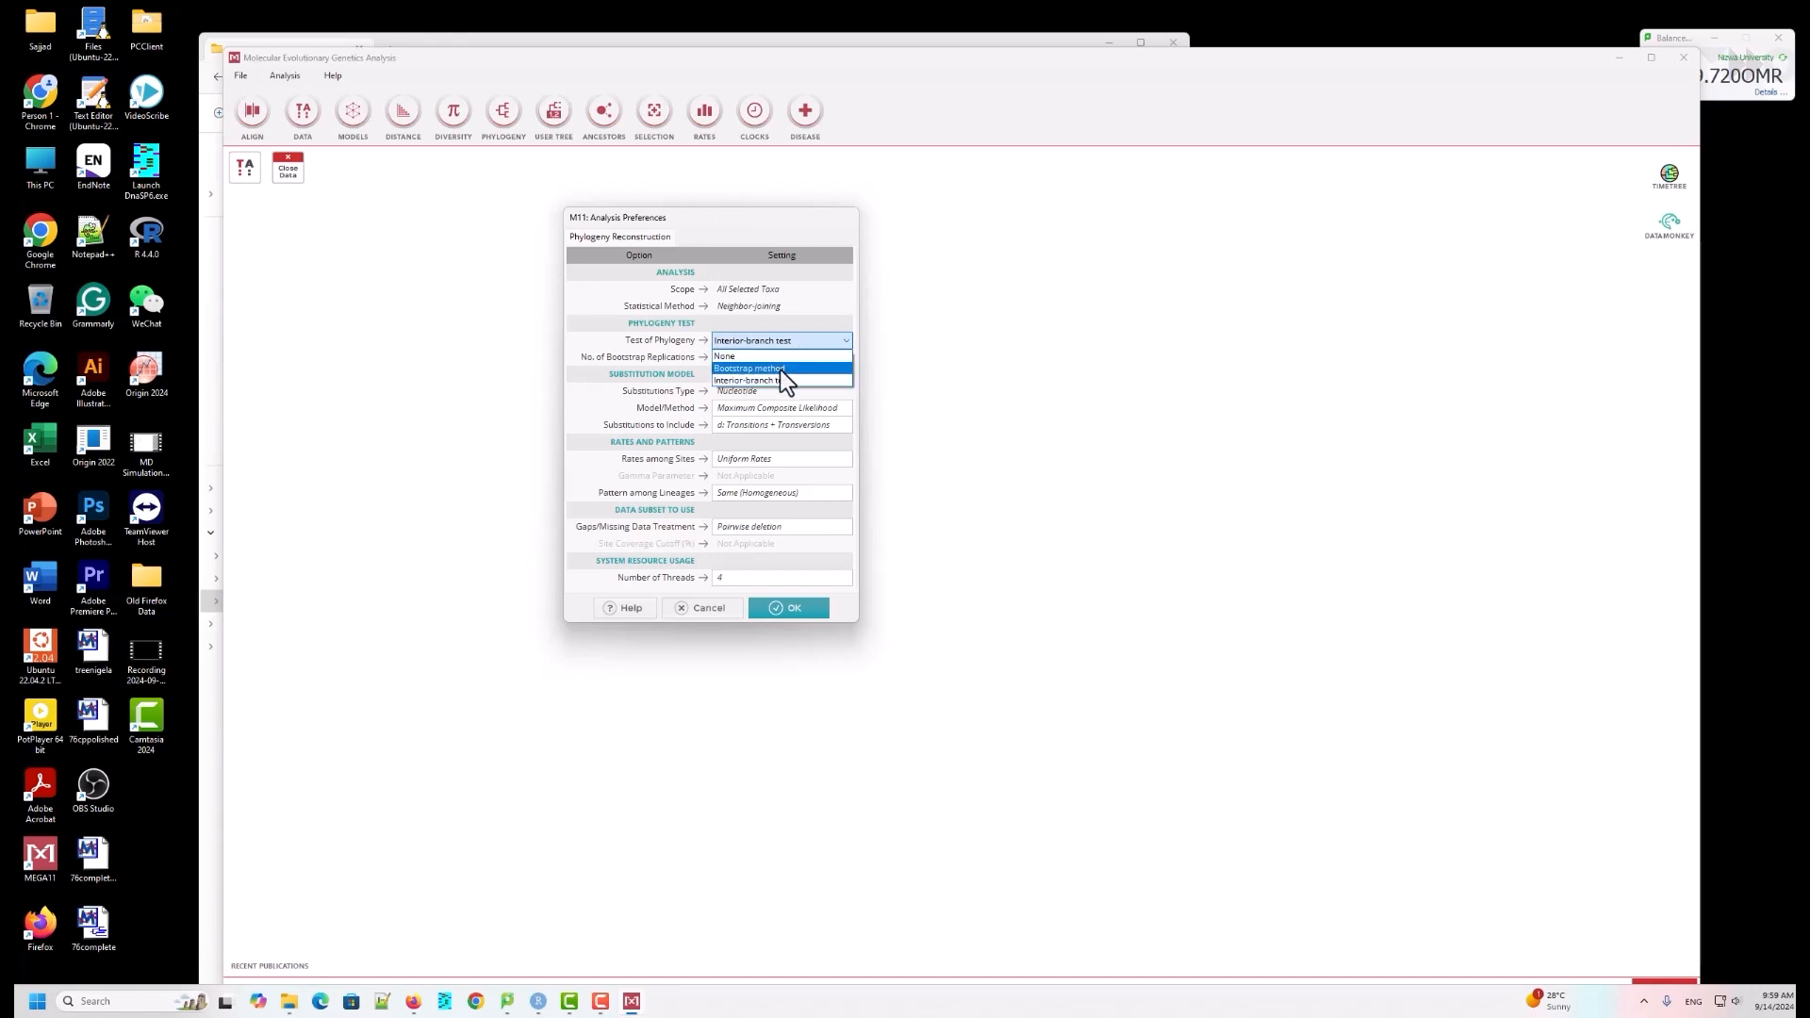
pyautogui.click(781, 370)
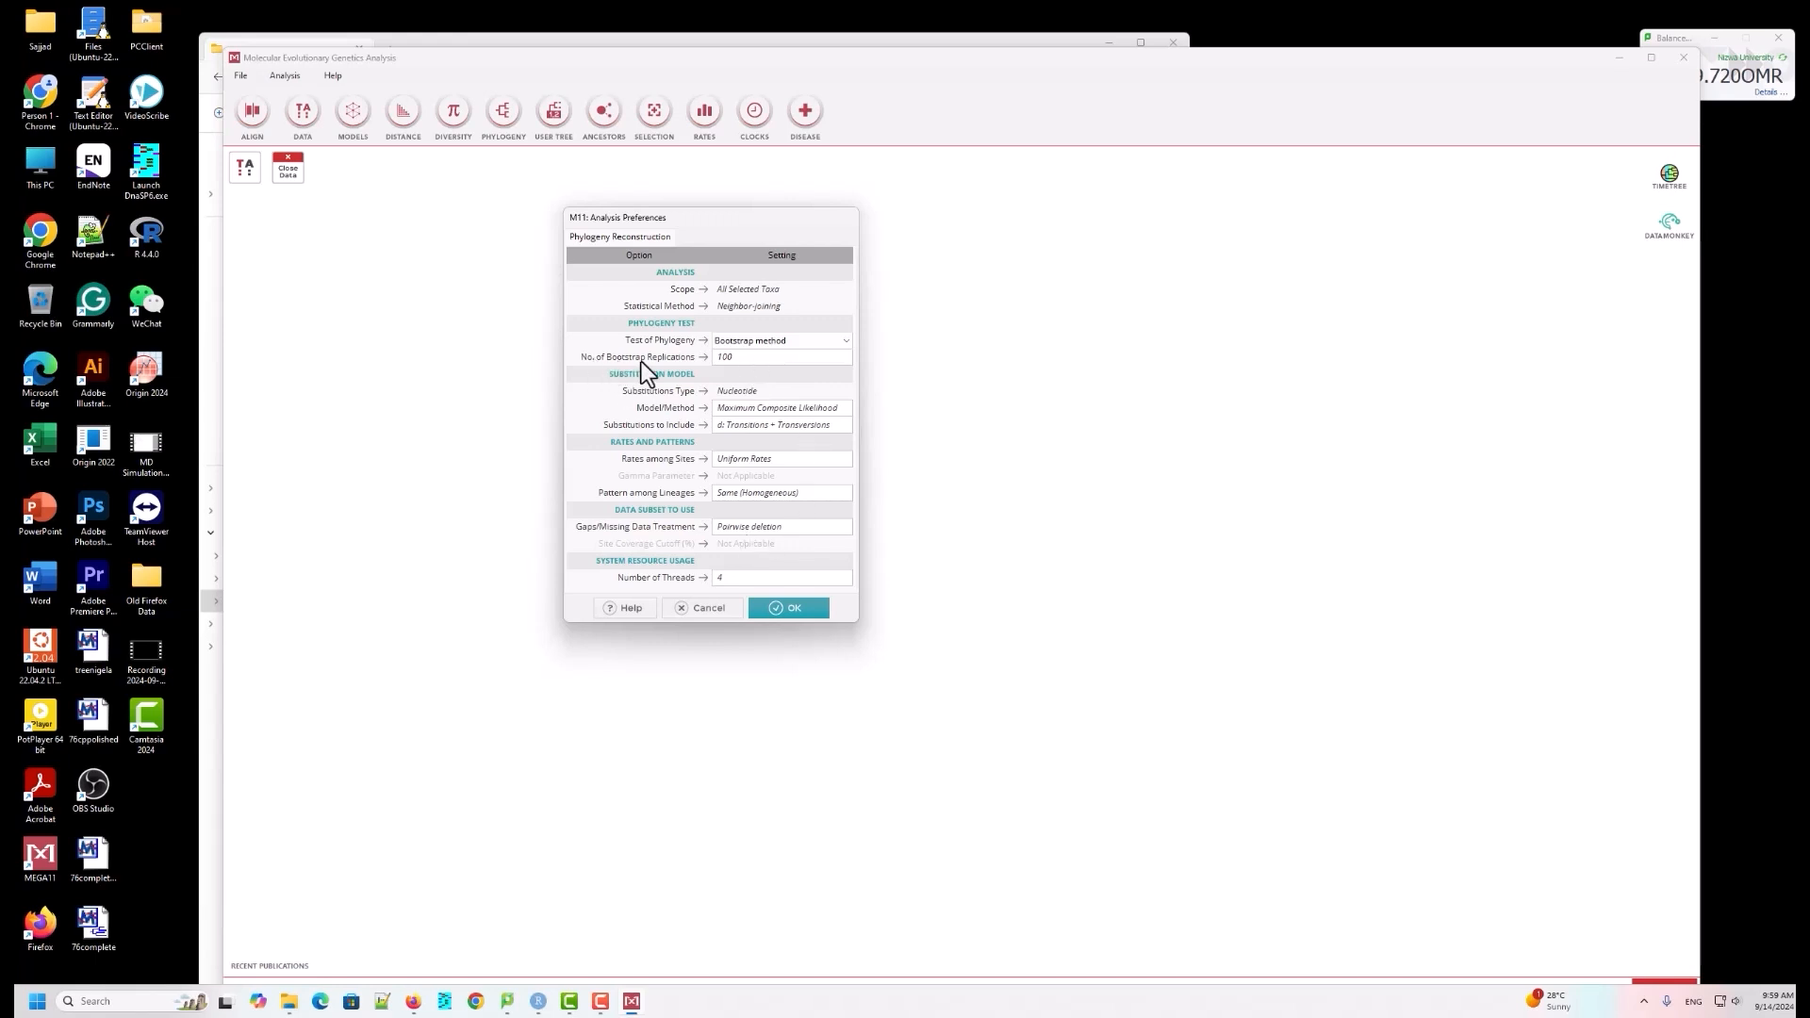
# Step: Set the number of bootstrap replications to 1000 and compute the Neighbor-Joining tree
pyautogui.click(760, 358)
pyautogui.write('1000')
pyautogui.click(764, 374)
pyautogui.click(765, 360)
pyautogui.click(778, 378)
pyautogui.click(787, 610)
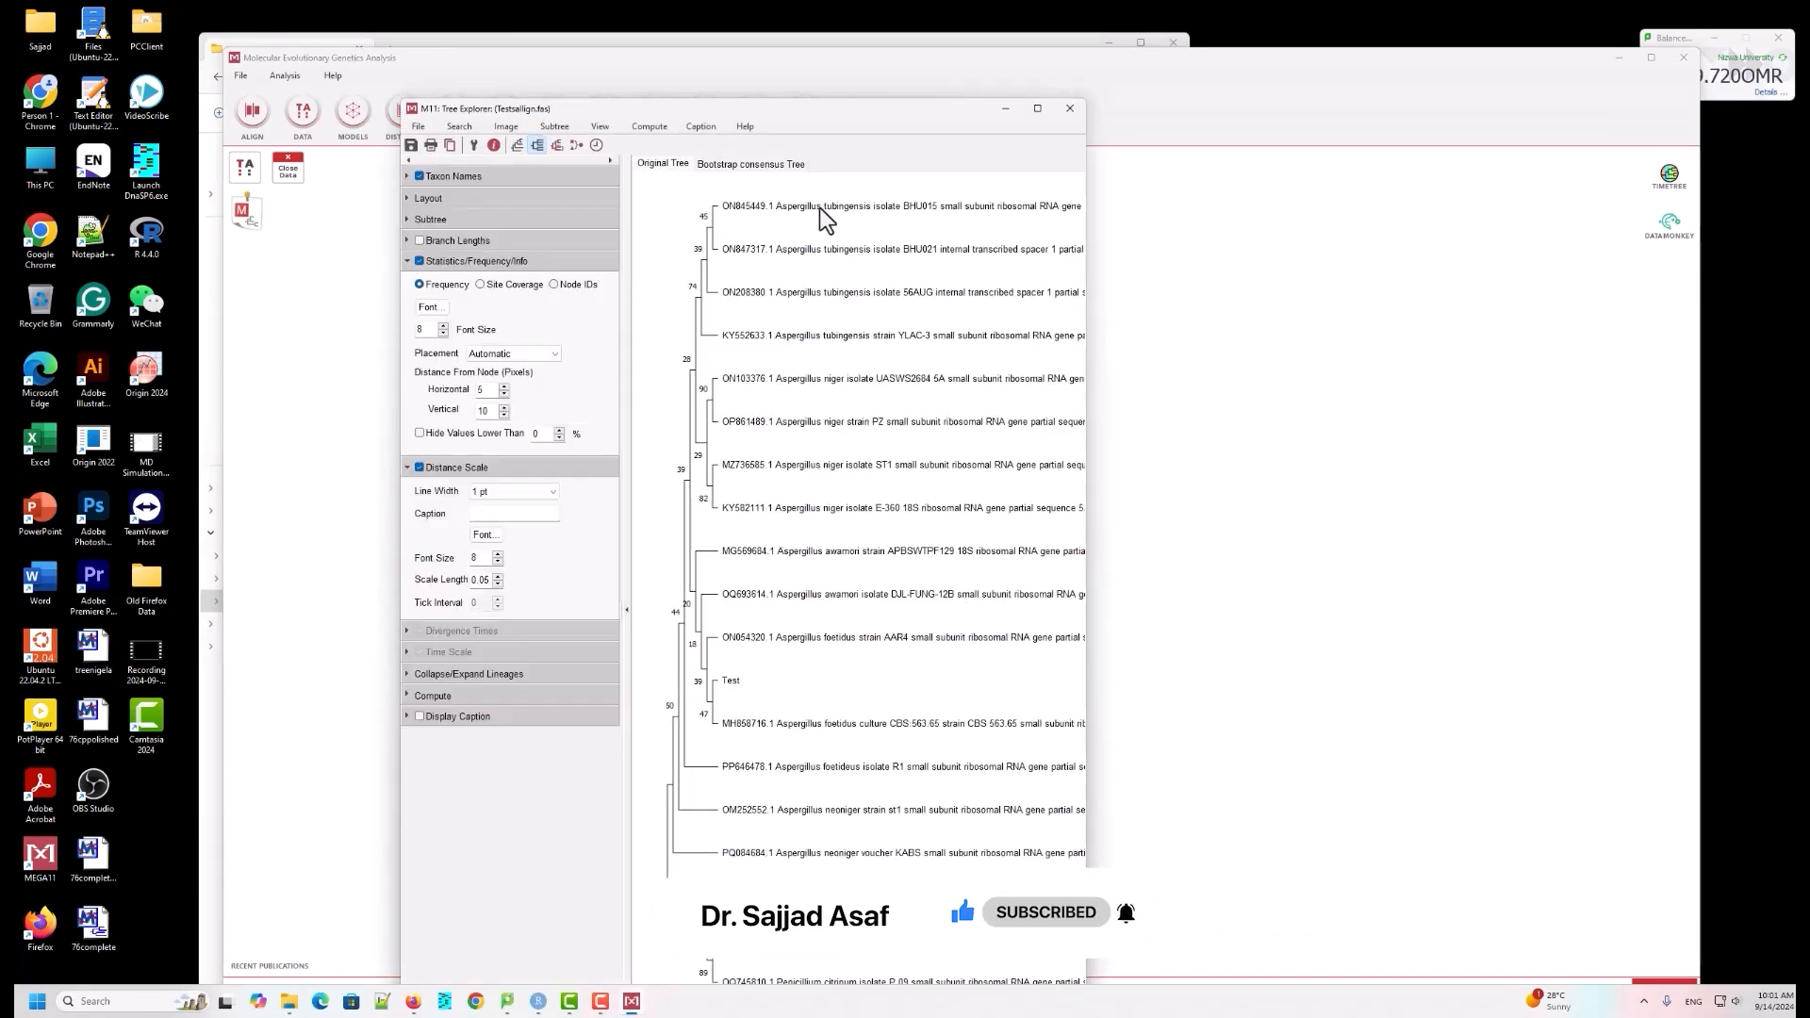
# Step: Maximize the Tree Explorer window and compare the original tree with the bootstrap consensus tree, ending on the consensus tree
pyautogui.moveTo(853, 111); pyautogui.dragTo(847, 53)
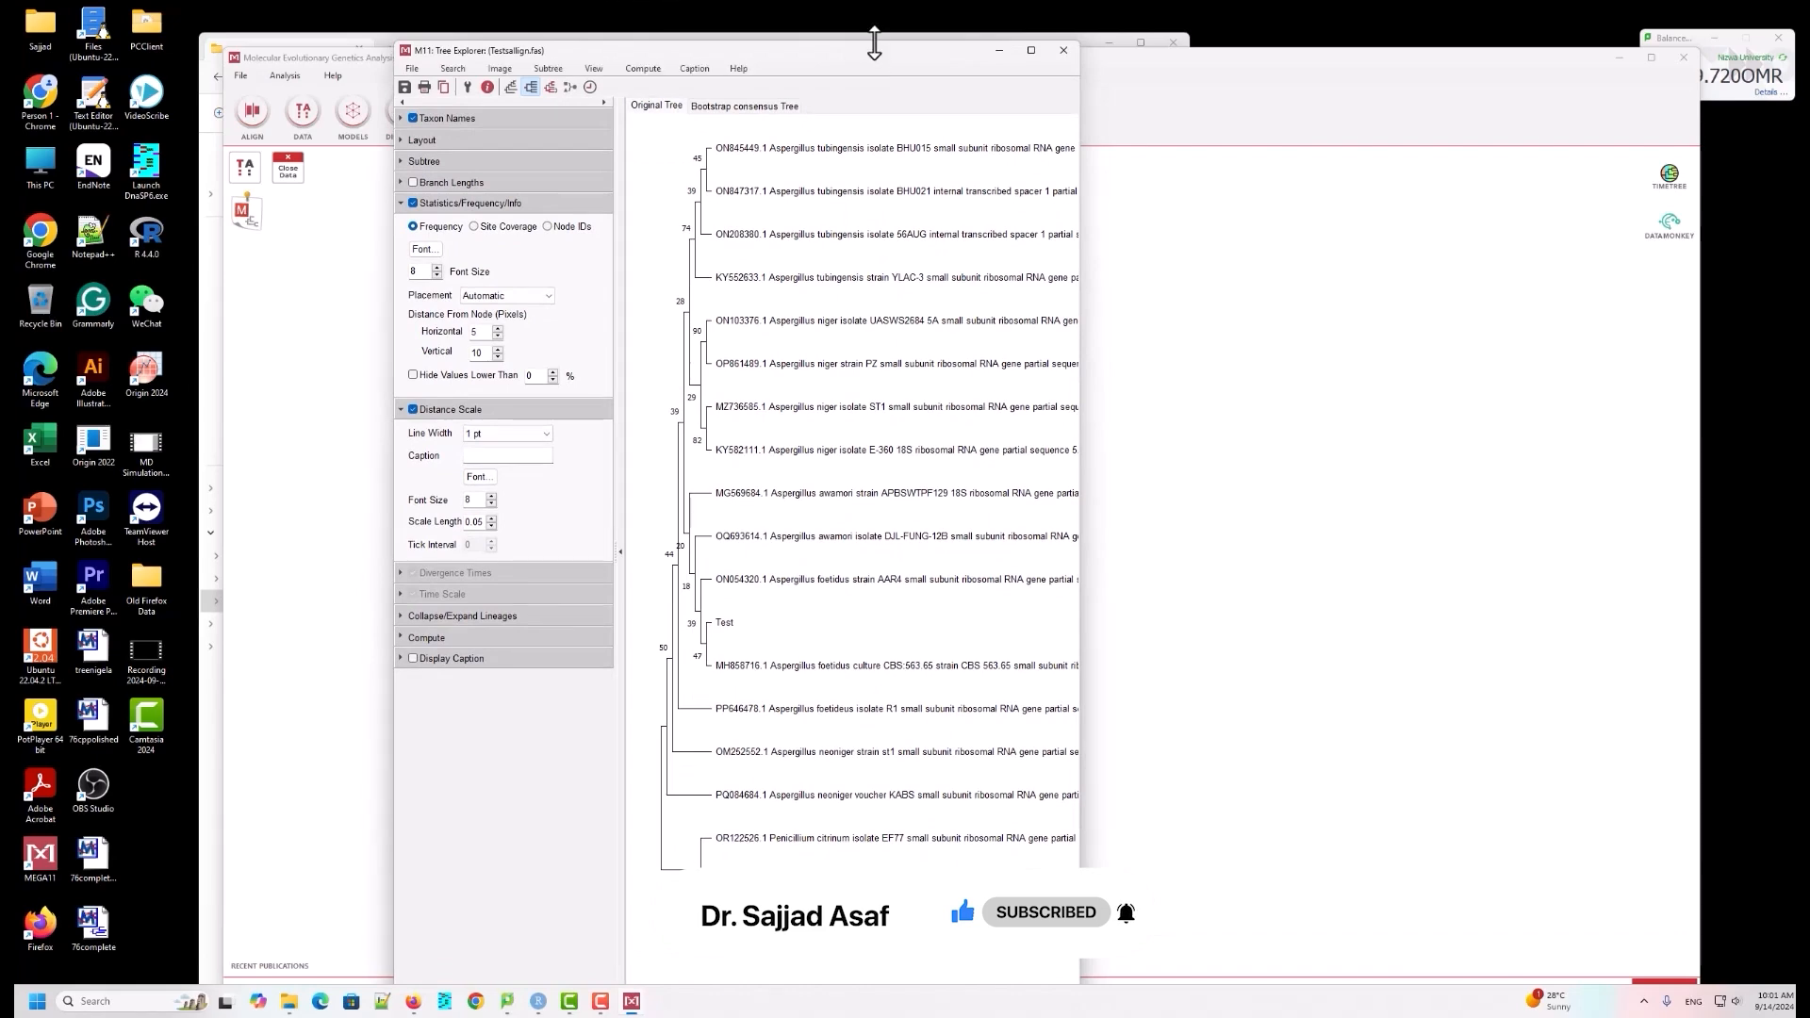
pyautogui.moveTo(869, 42)
pyautogui.mouseDown()
pyautogui.moveTo(867, 128)
pyautogui.moveTo(869, 75)
pyautogui.mouseUp()
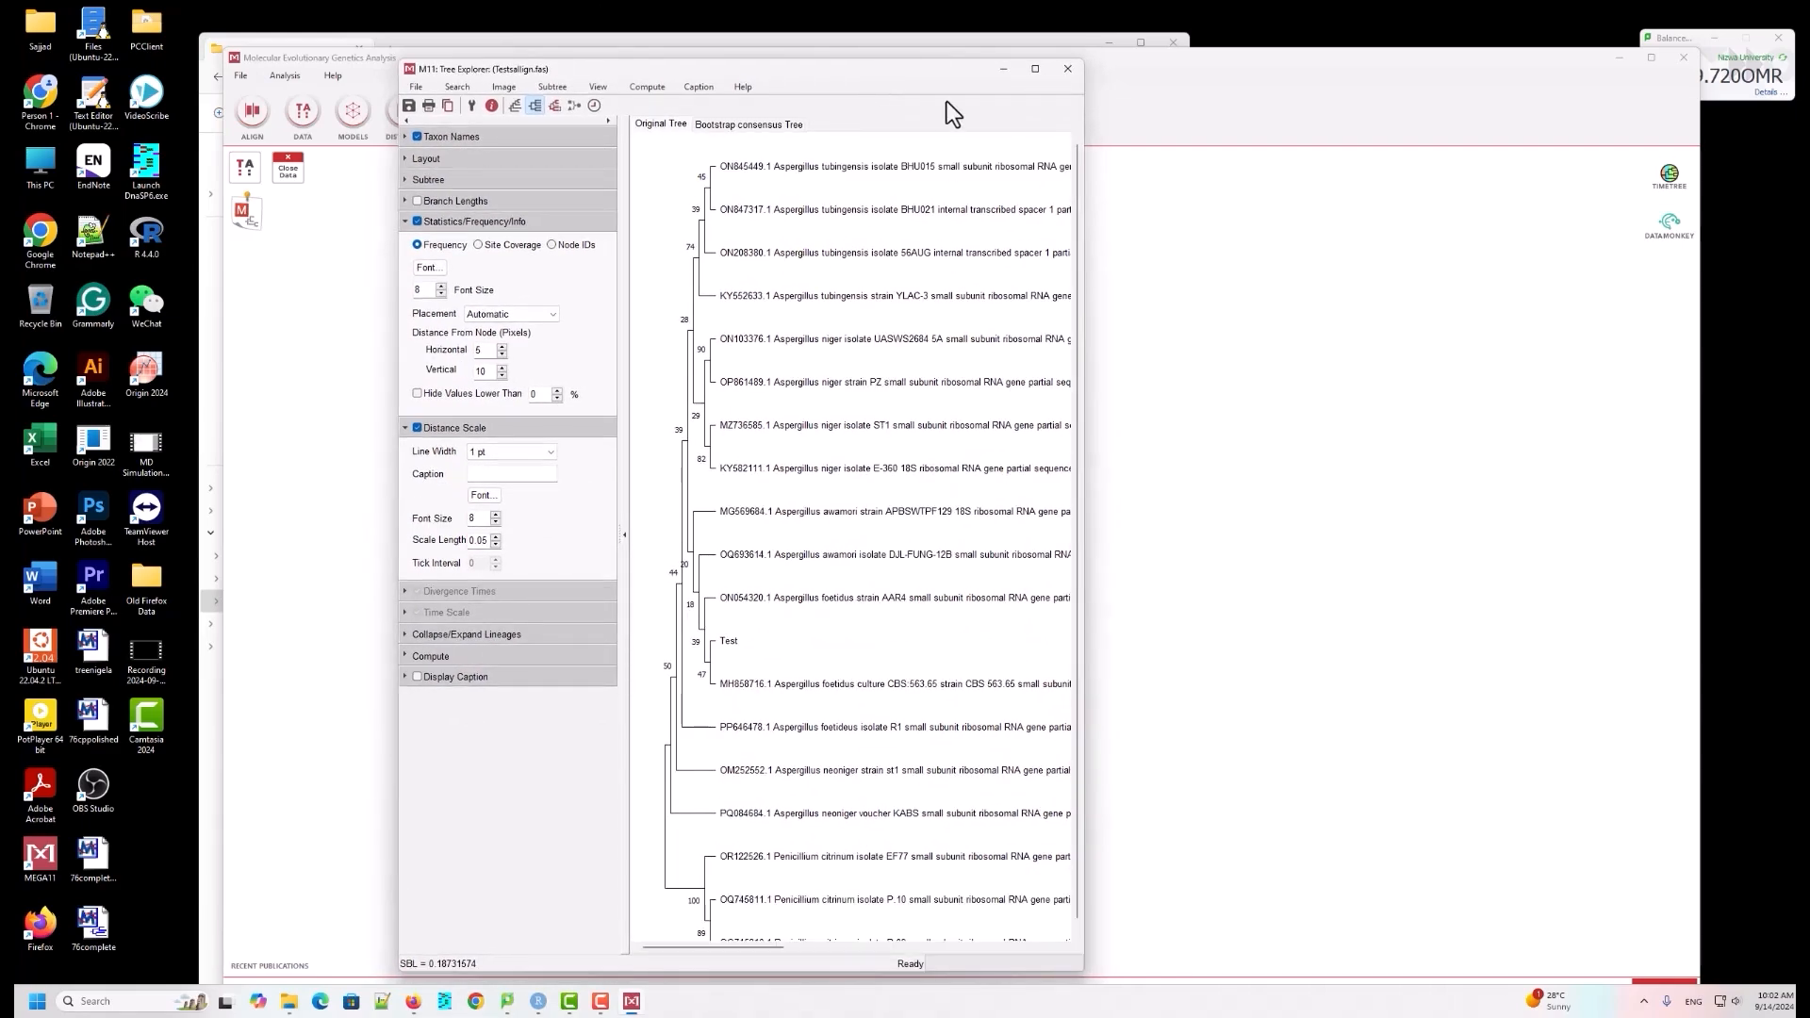
pyautogui.click(1039, 73)
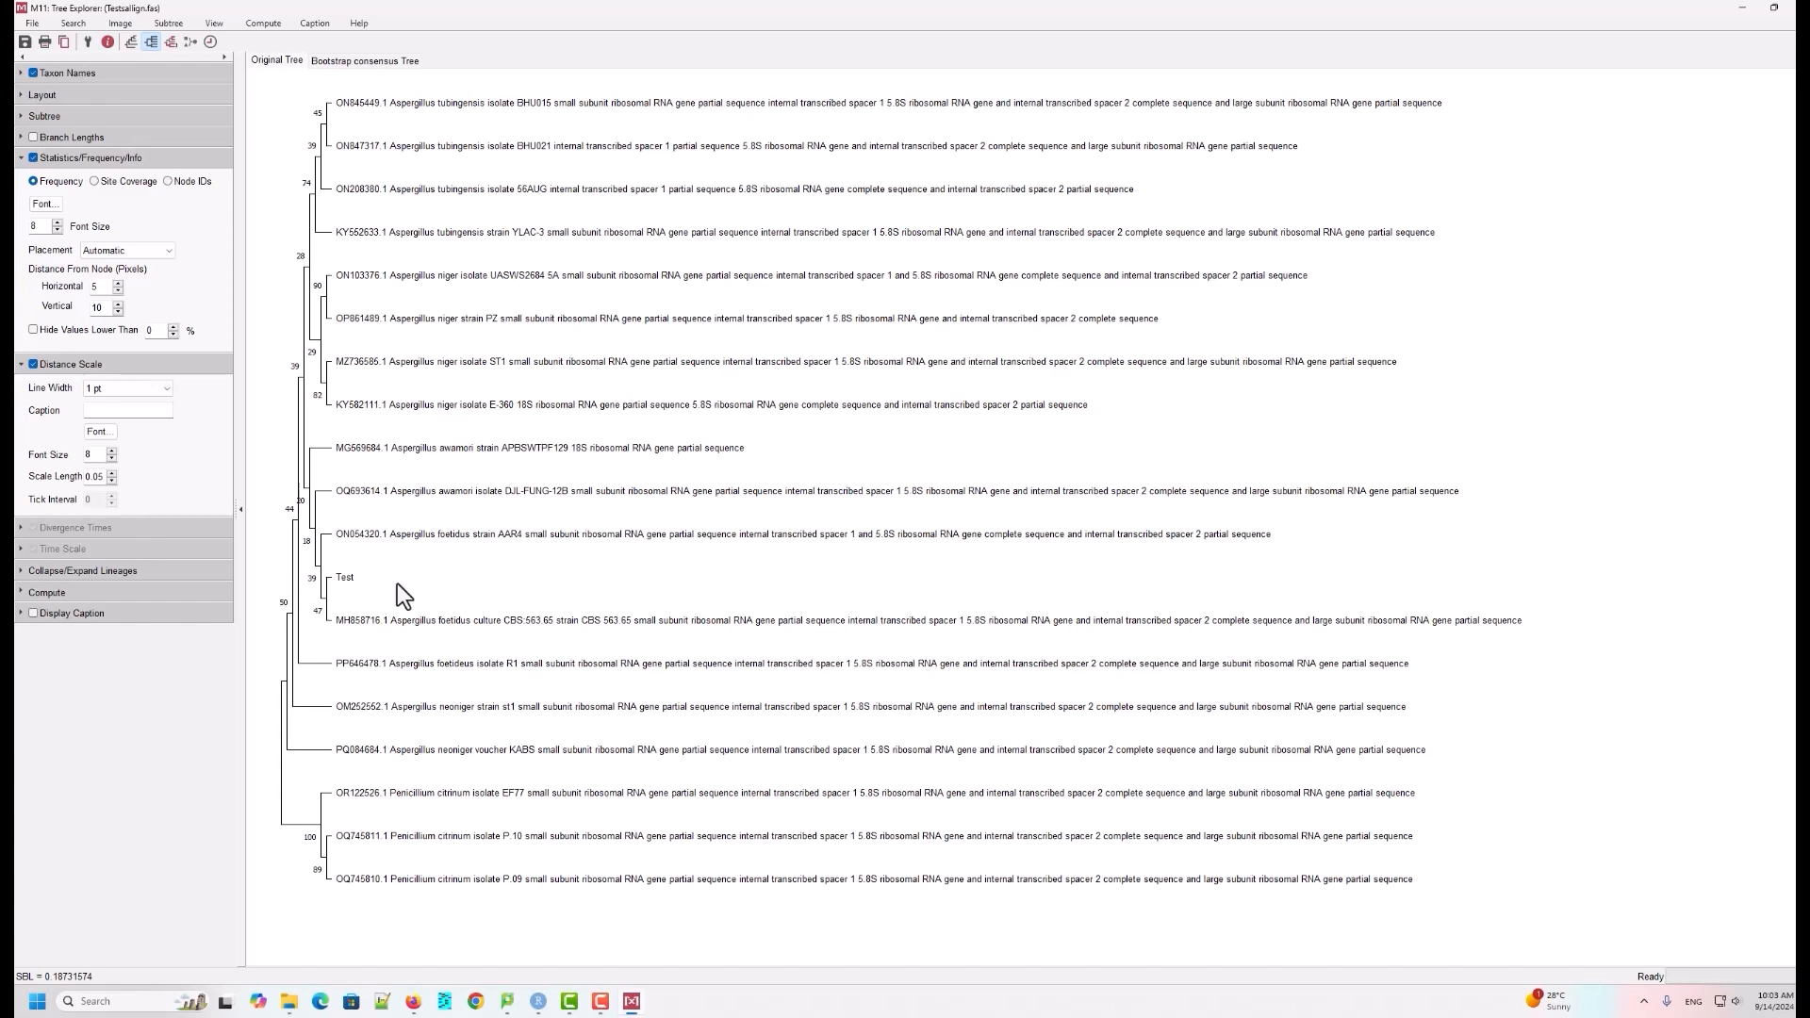
pyautogui.click(324, 59)
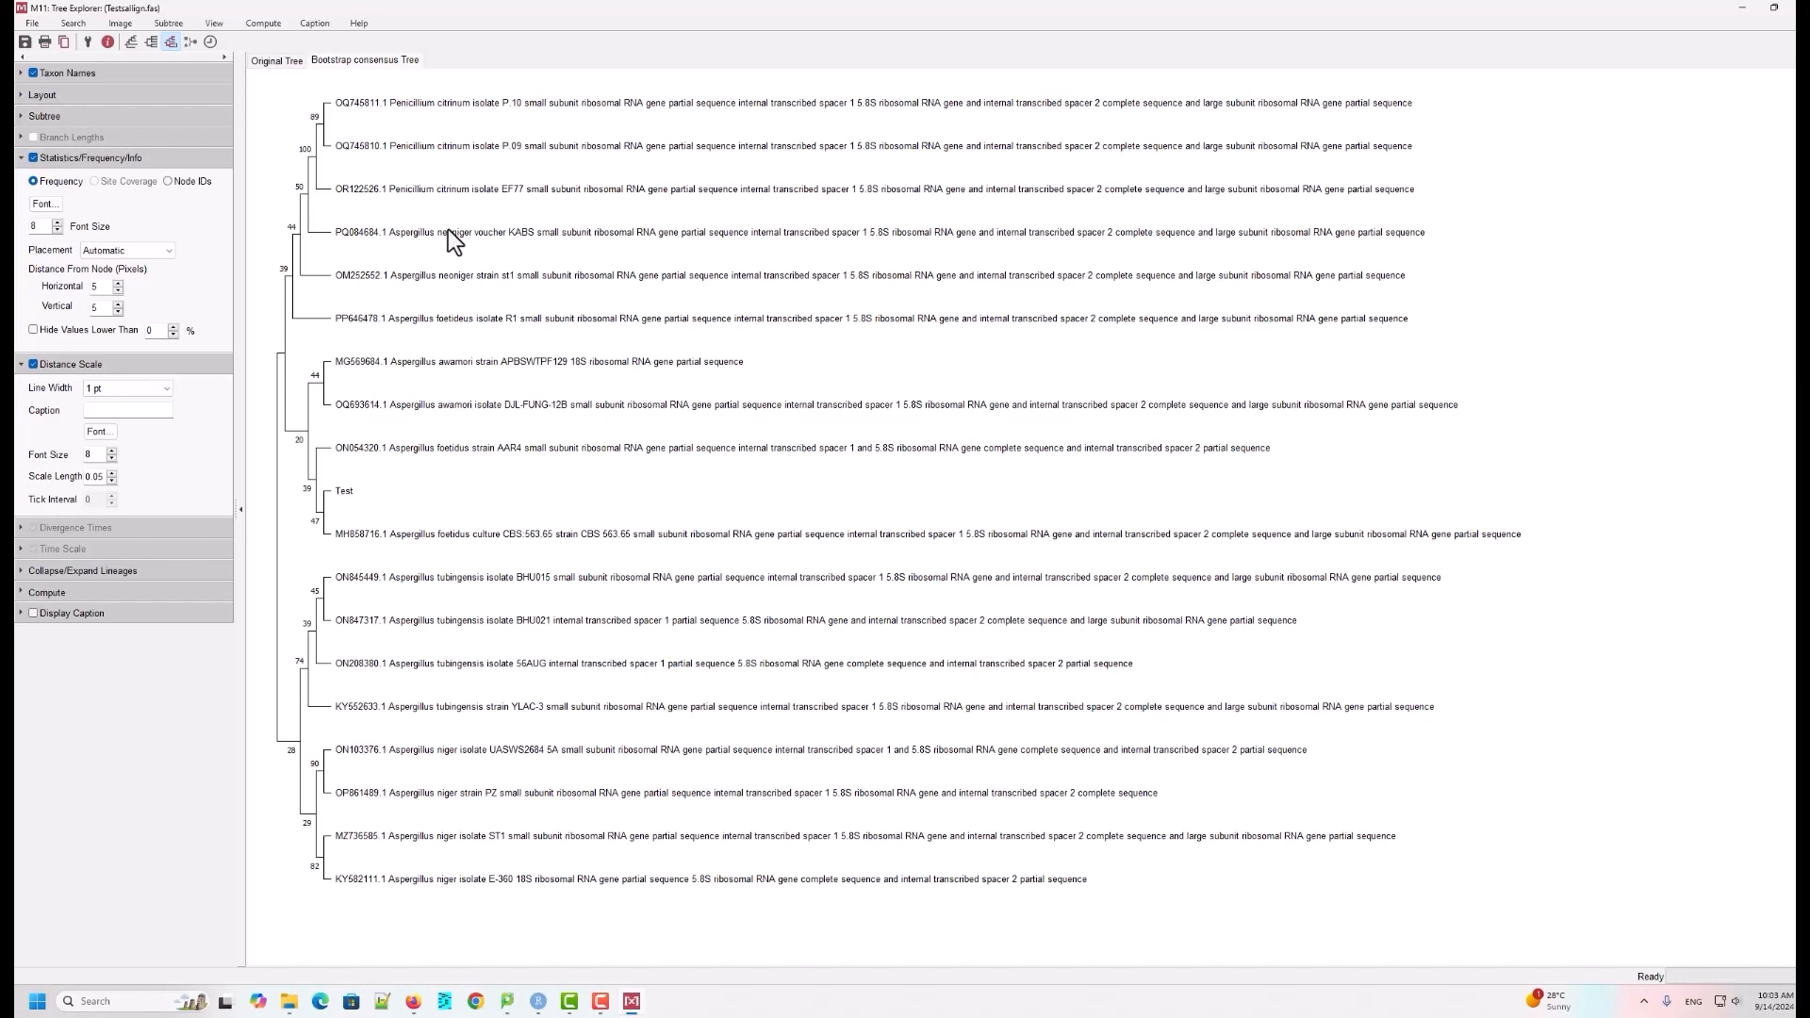
pyautogui.click(358, 62)
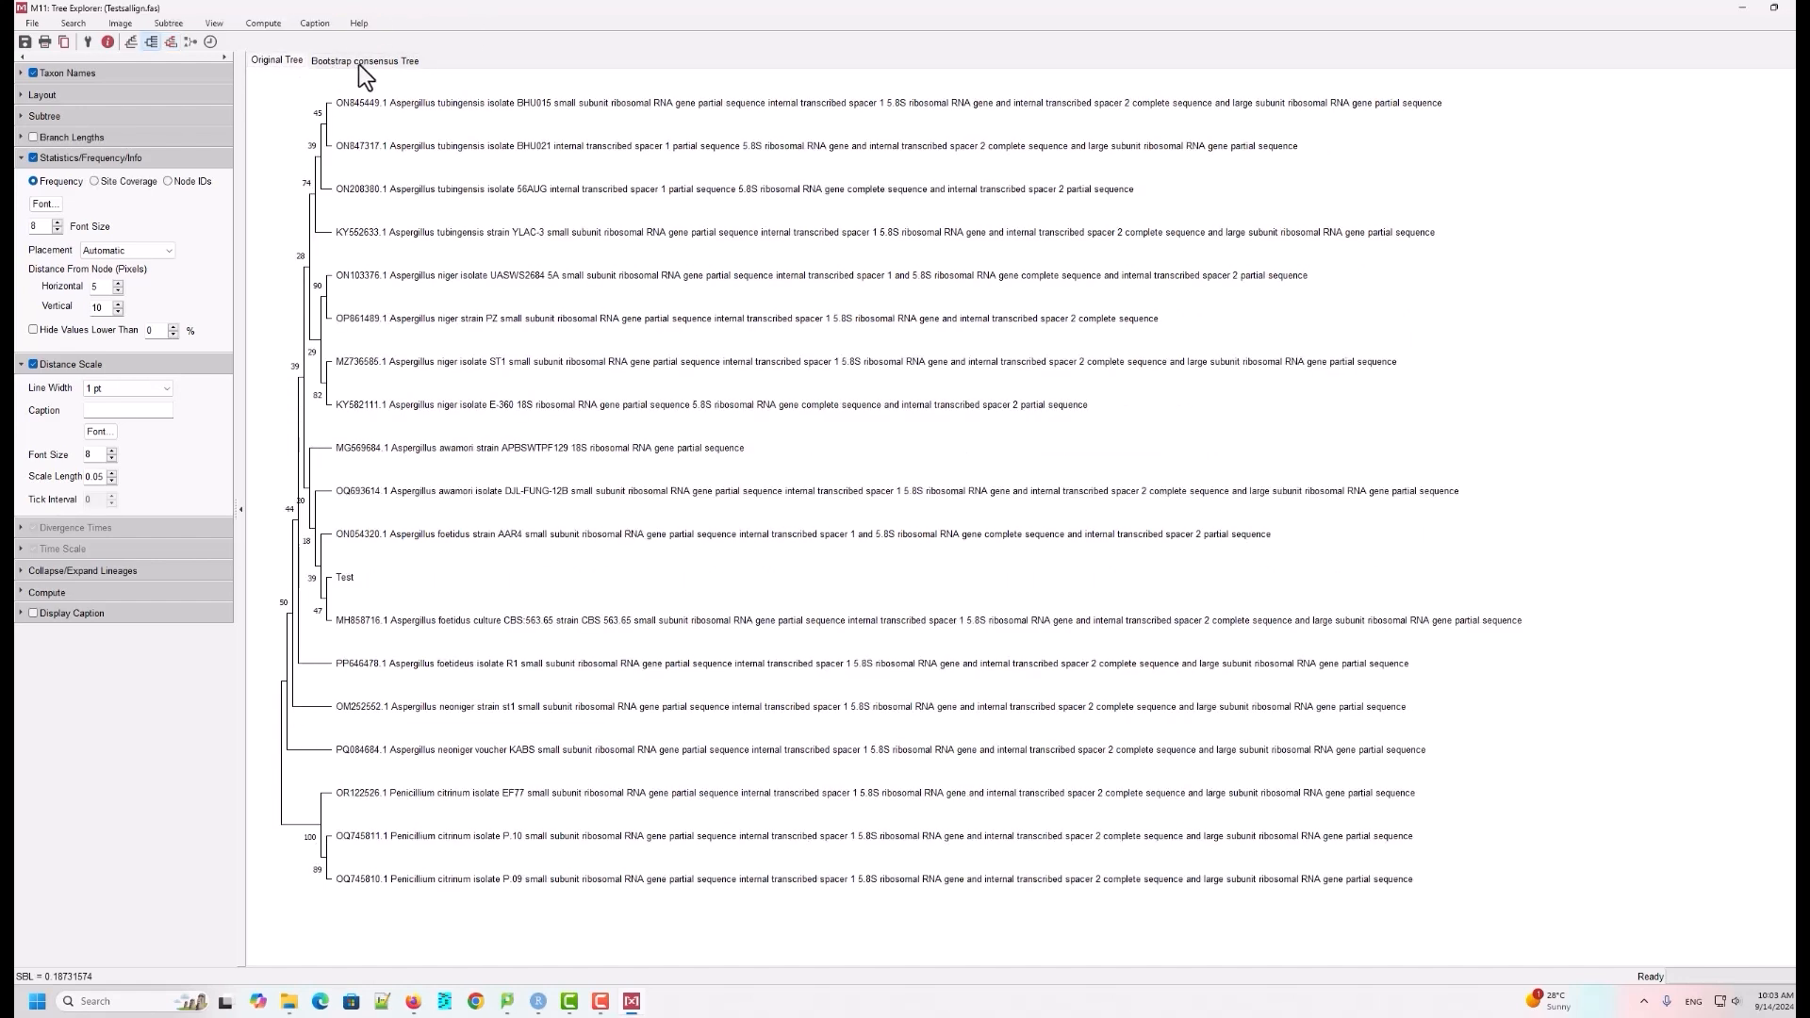
pyautogui.click(358, 62)
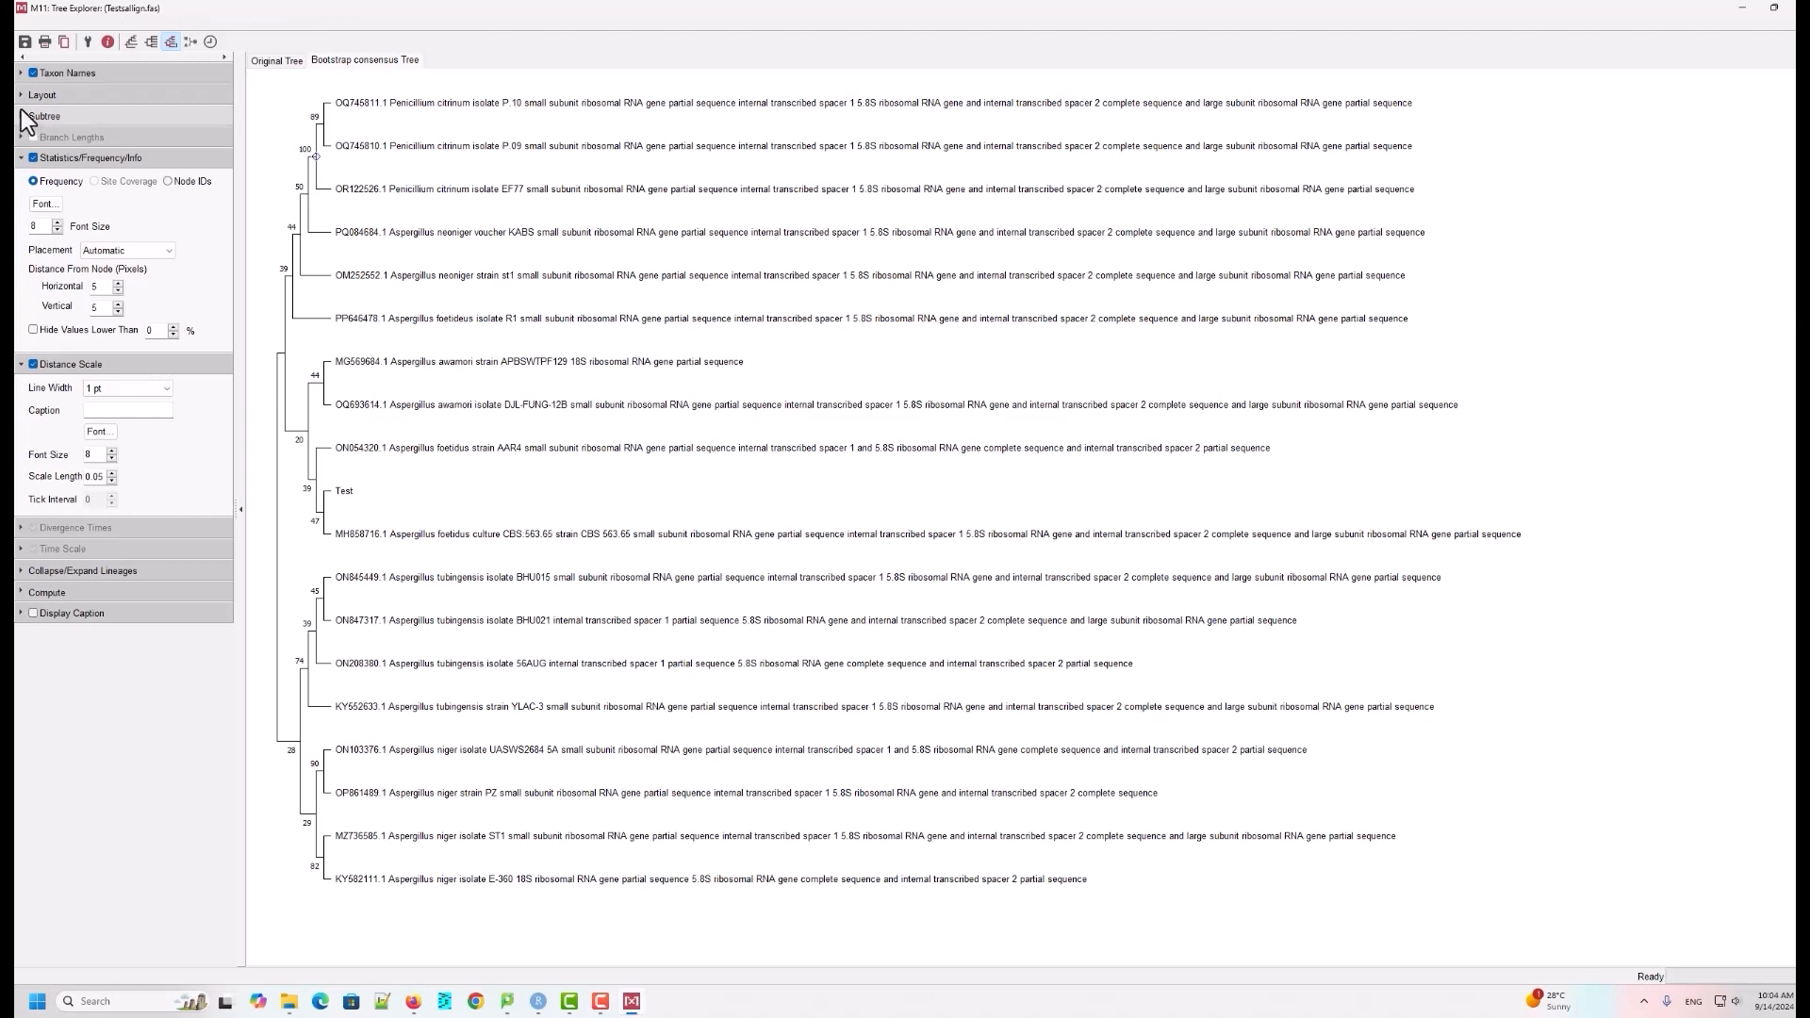
# Step: Expand the Taxon Names, Layout and Subtree options and root the consensus tree on the selected Penicillium citrinum branch
pyautogui.click(22, 73)
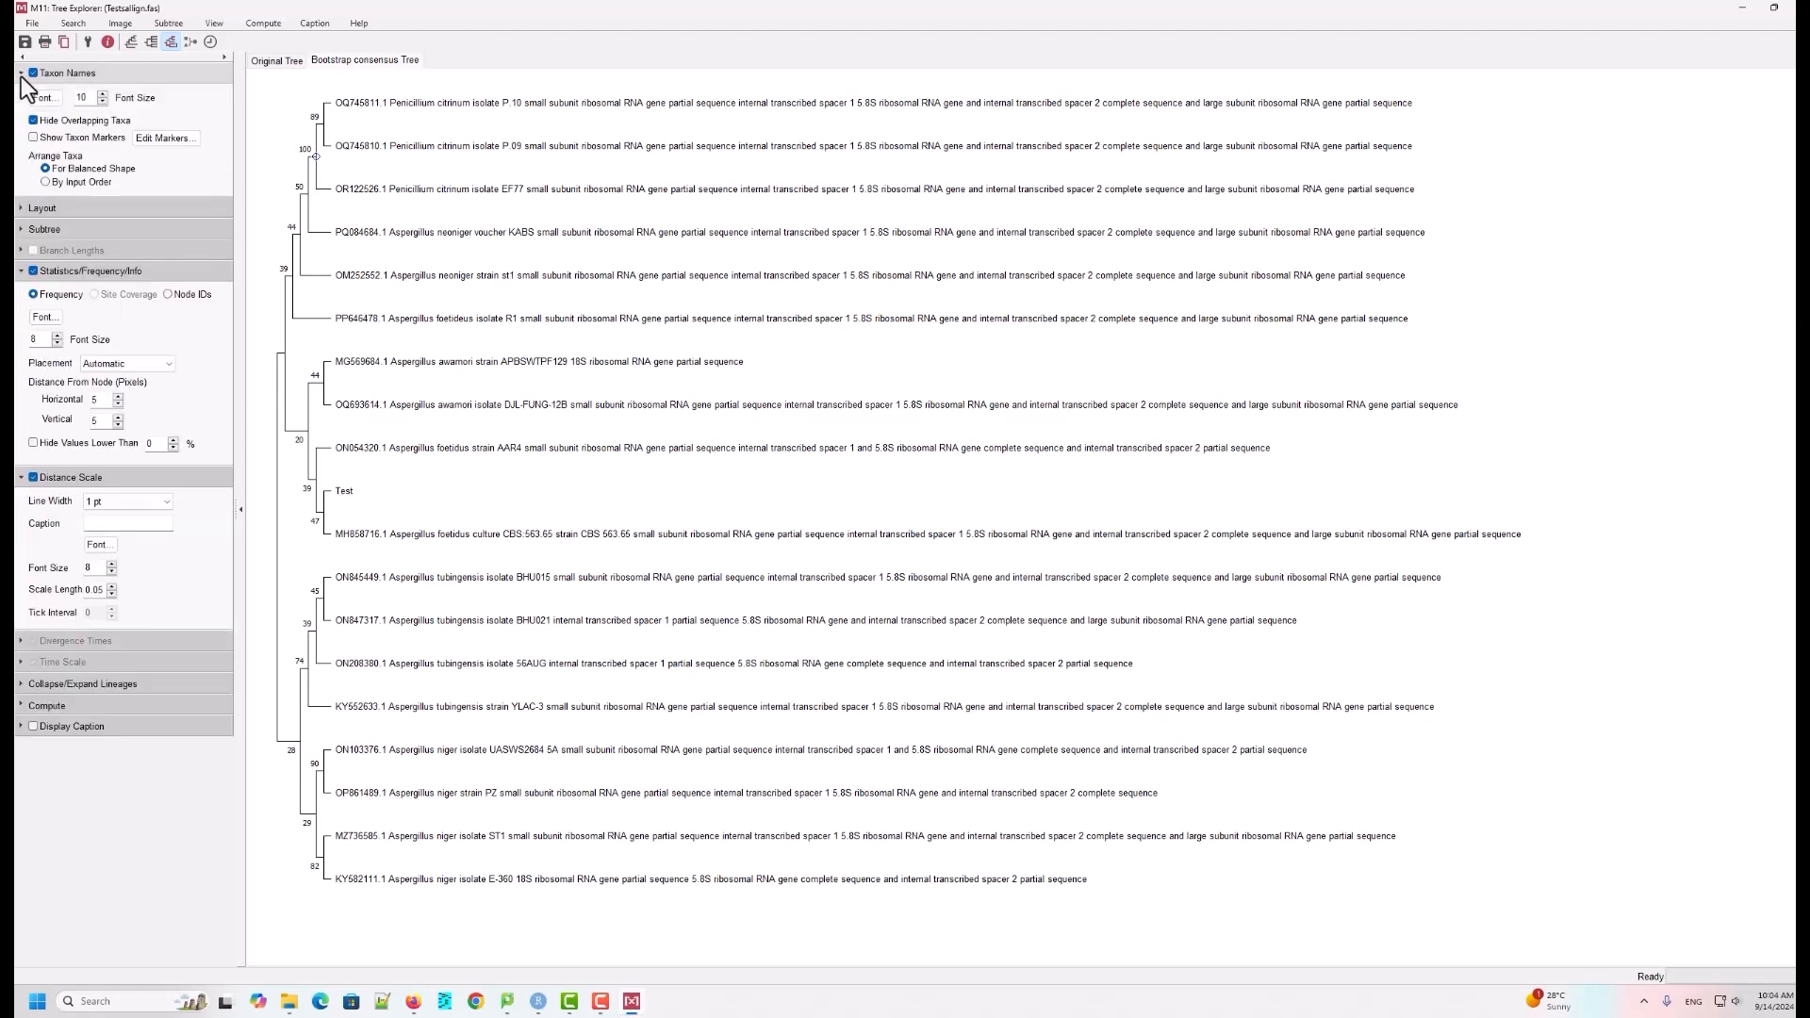
pyautogui.click(19, 208)
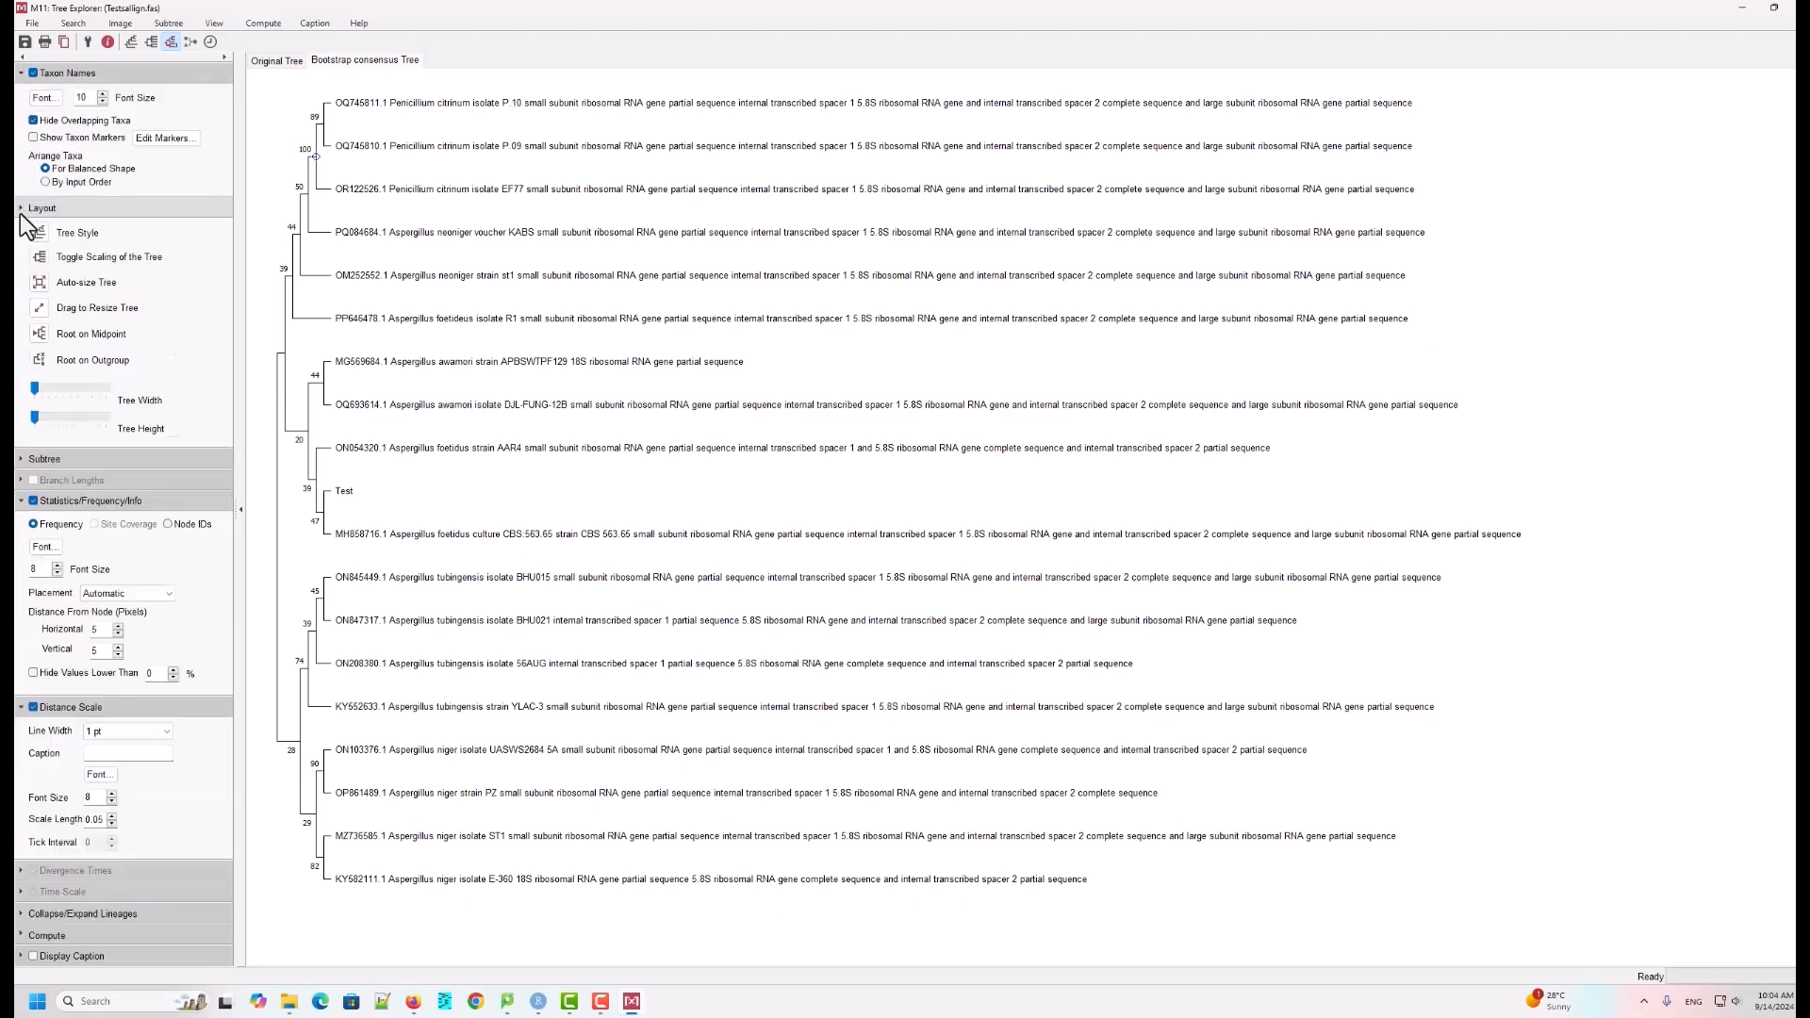
pyautogui.click(21, 459)
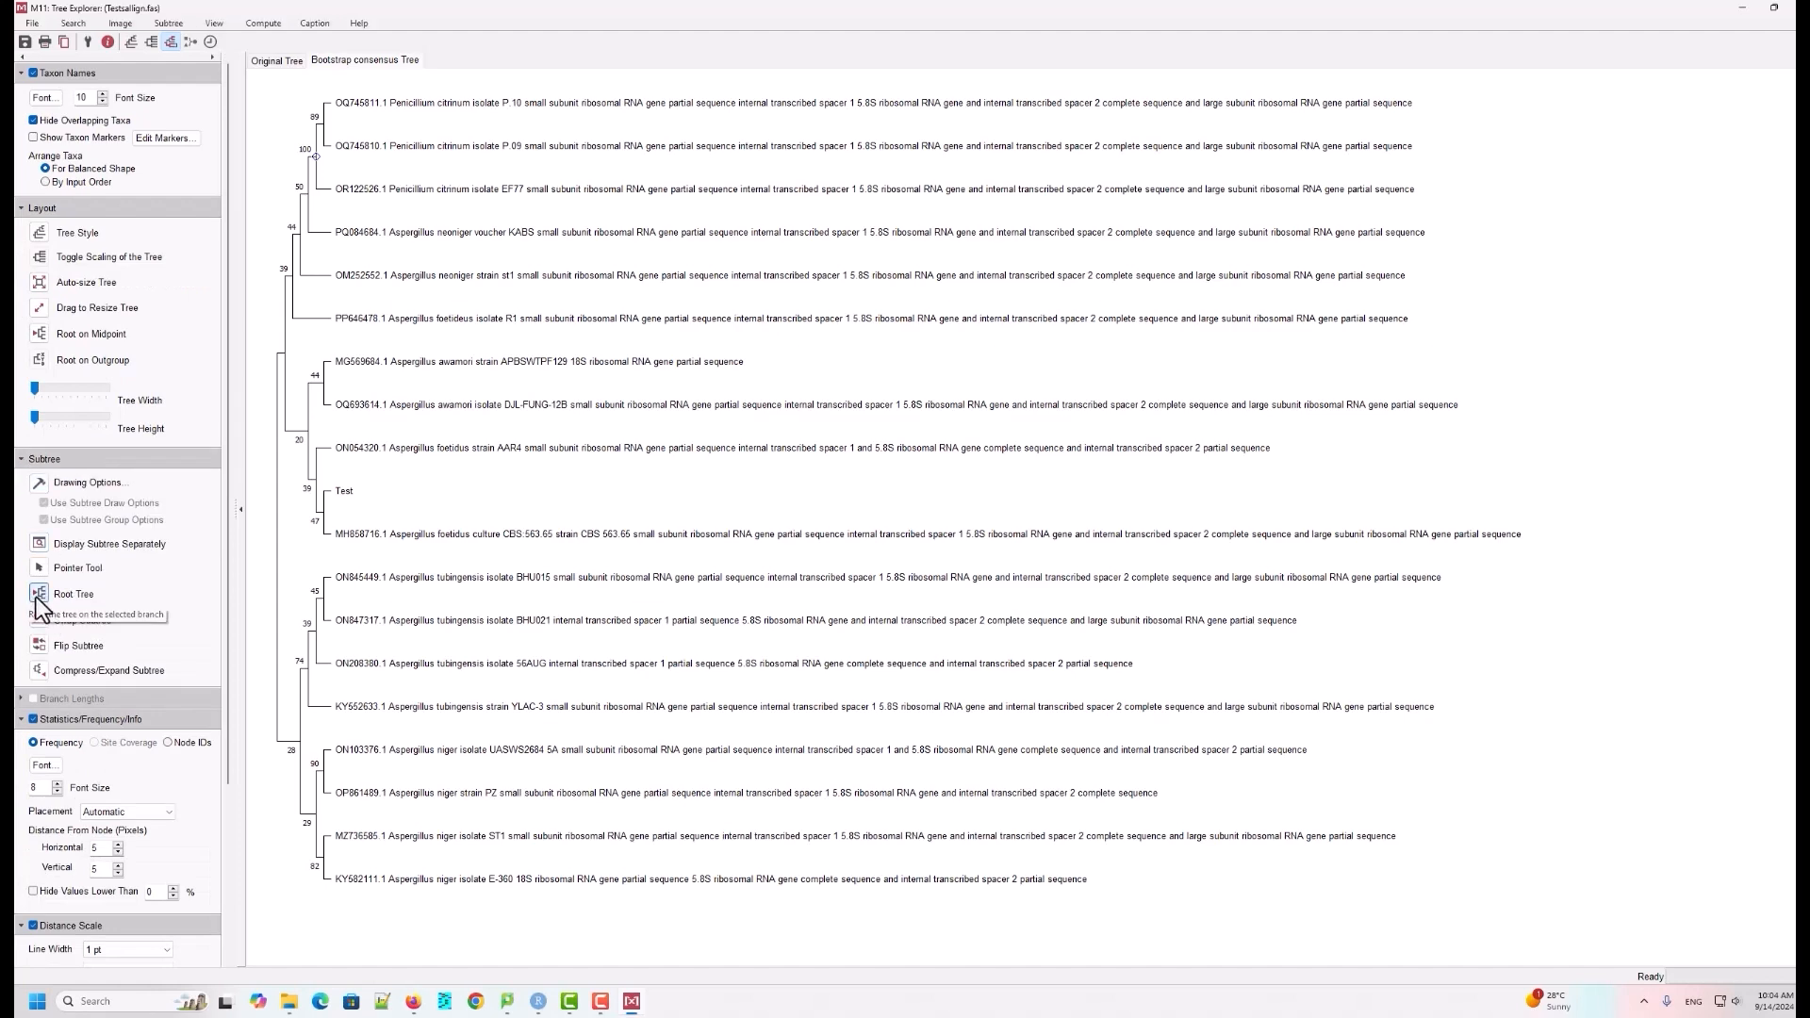
pyautogui.click(38, 593)
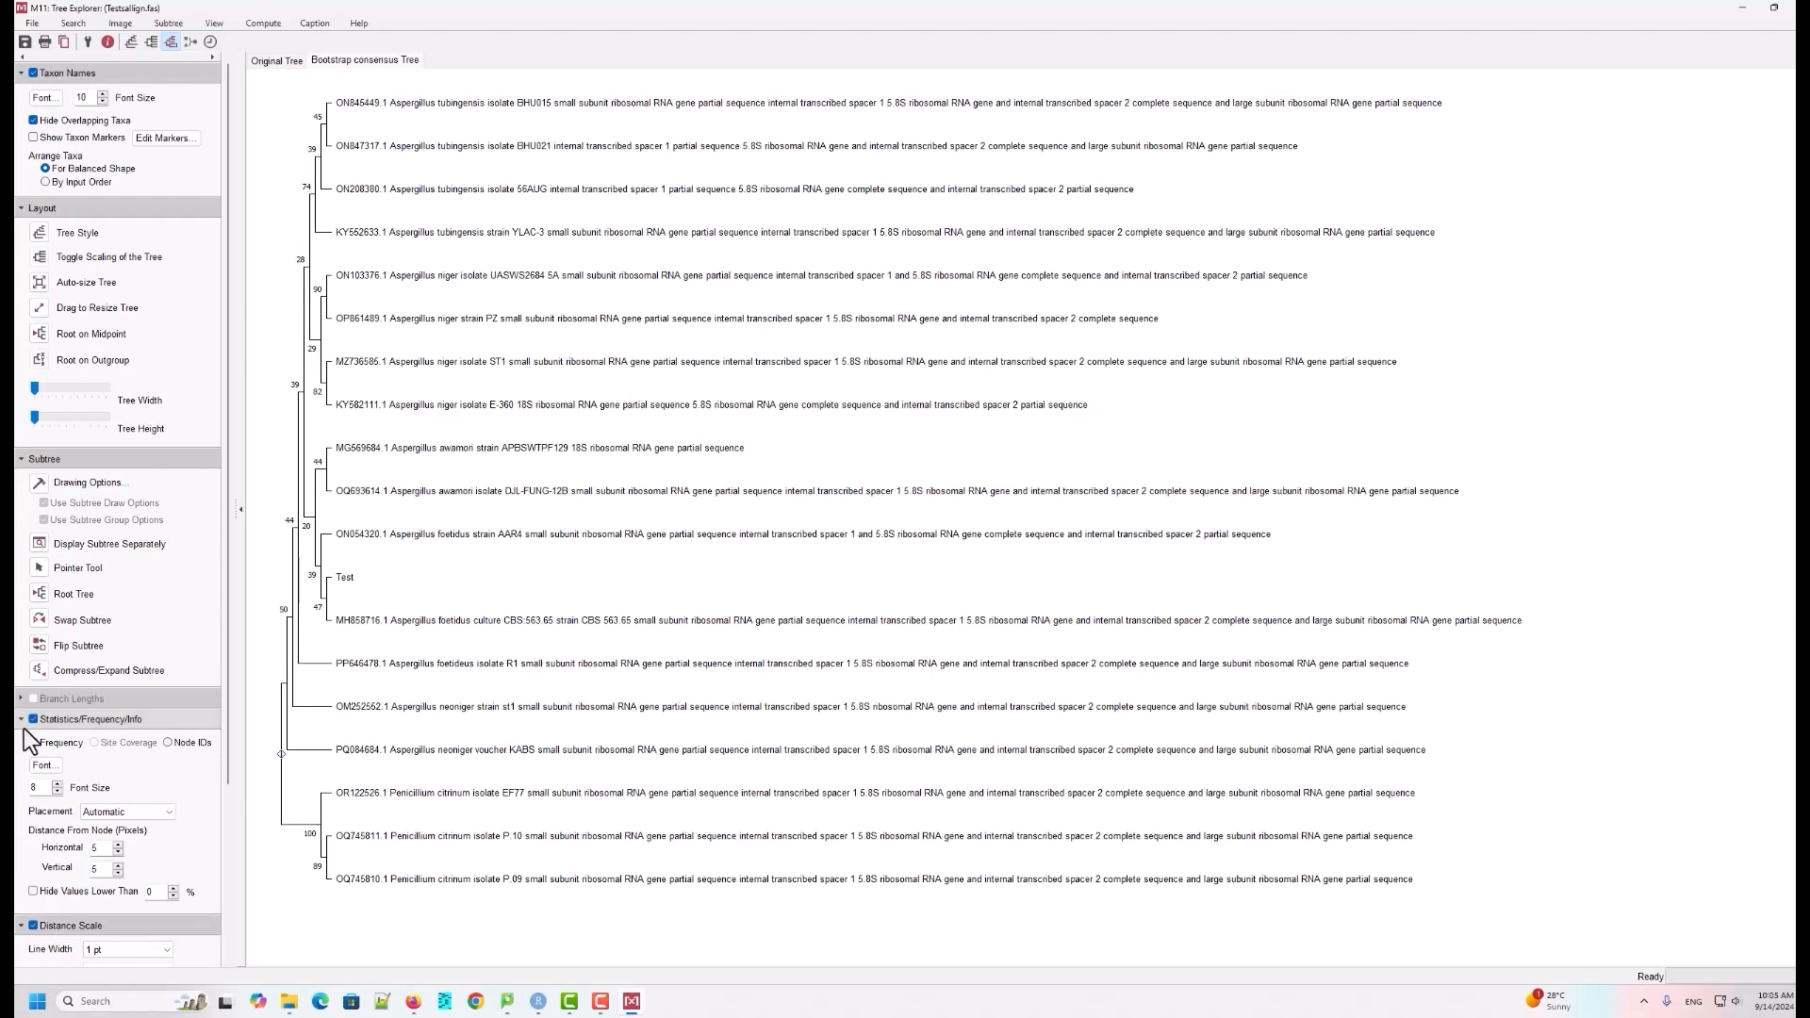
pyautogui.click(32, 24)
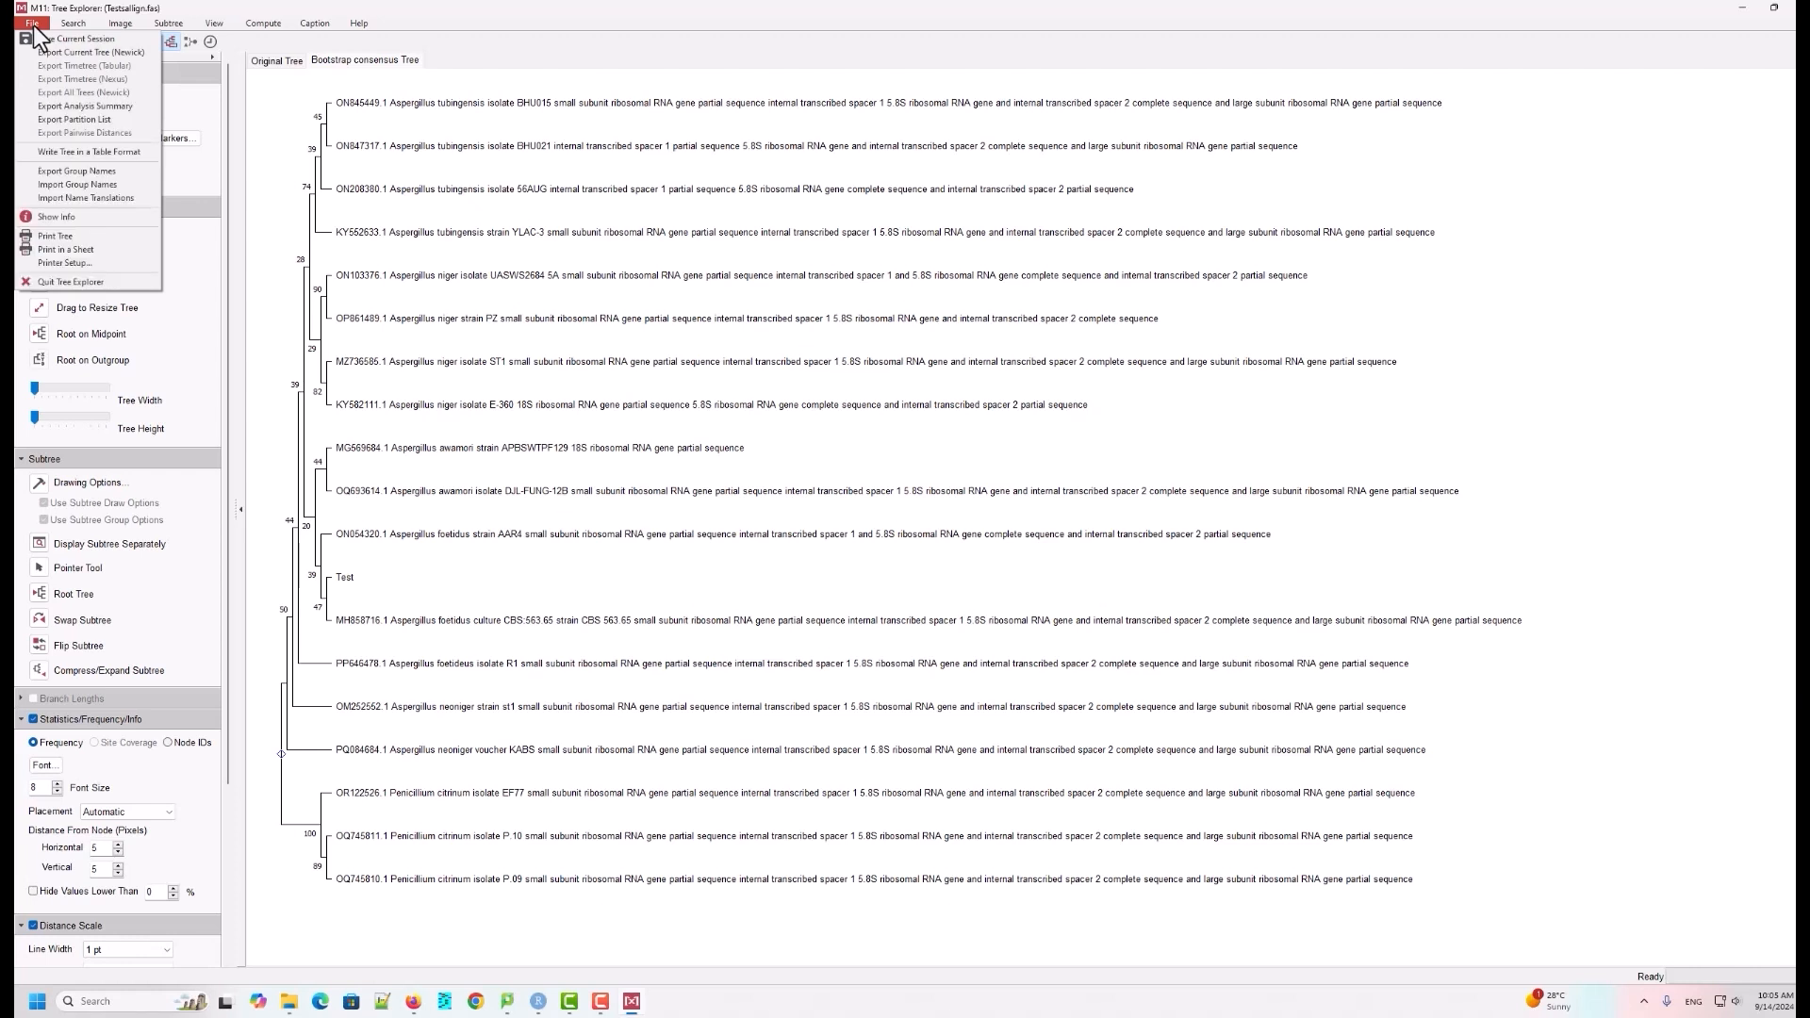
pyautogui.moveTo(74, 23)
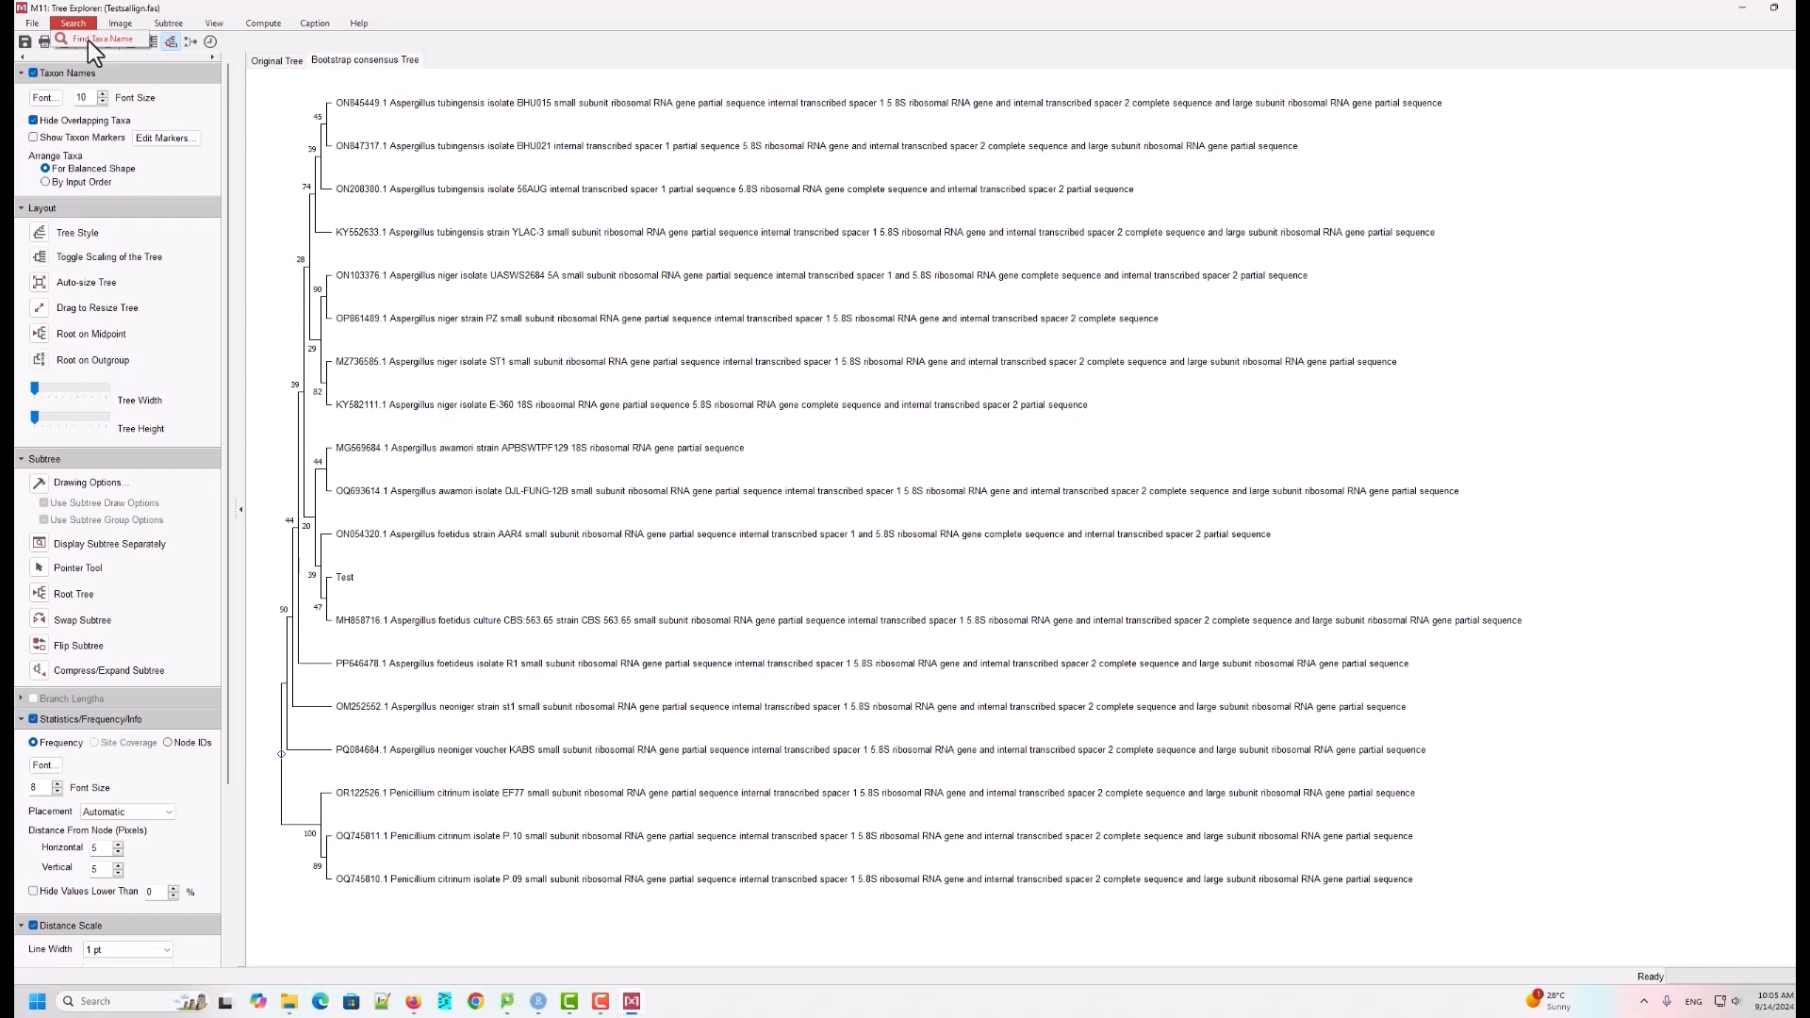
pyautogui.click(420, 100)
pyautogui.click(72, 23)
pyautogui.click(122, 21)
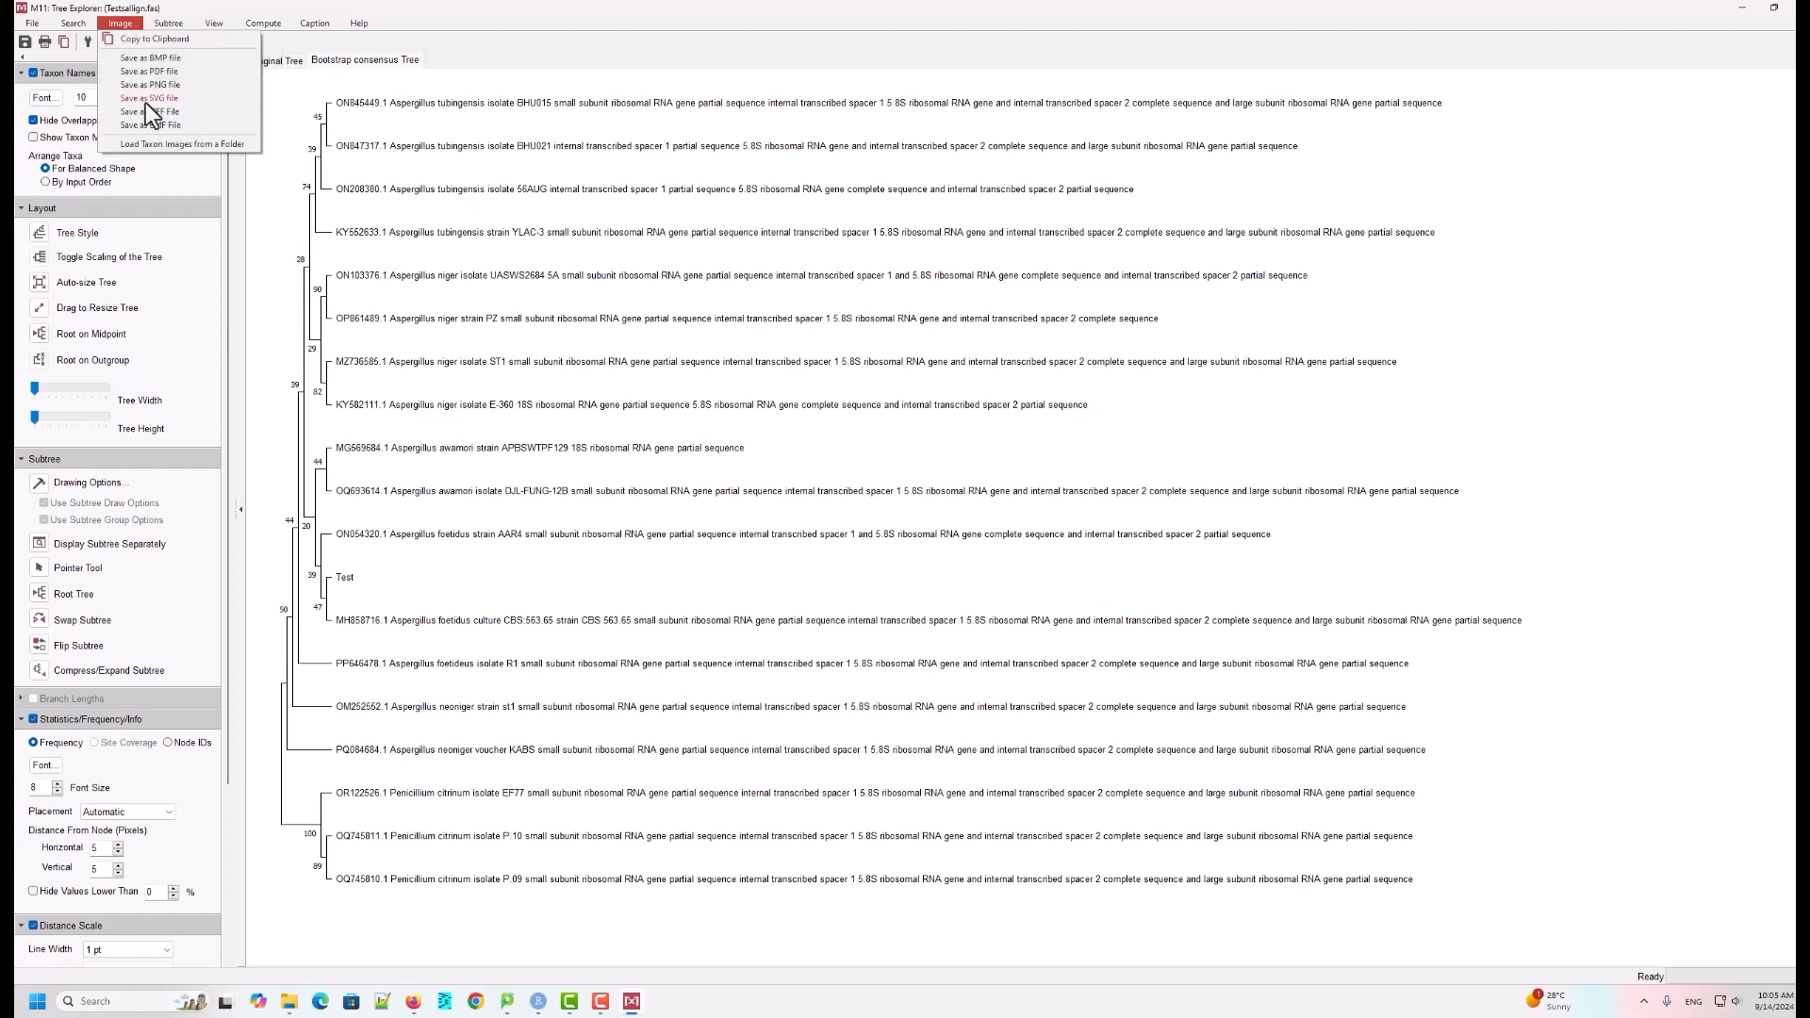
pyautogui.moveTo(155, 25)
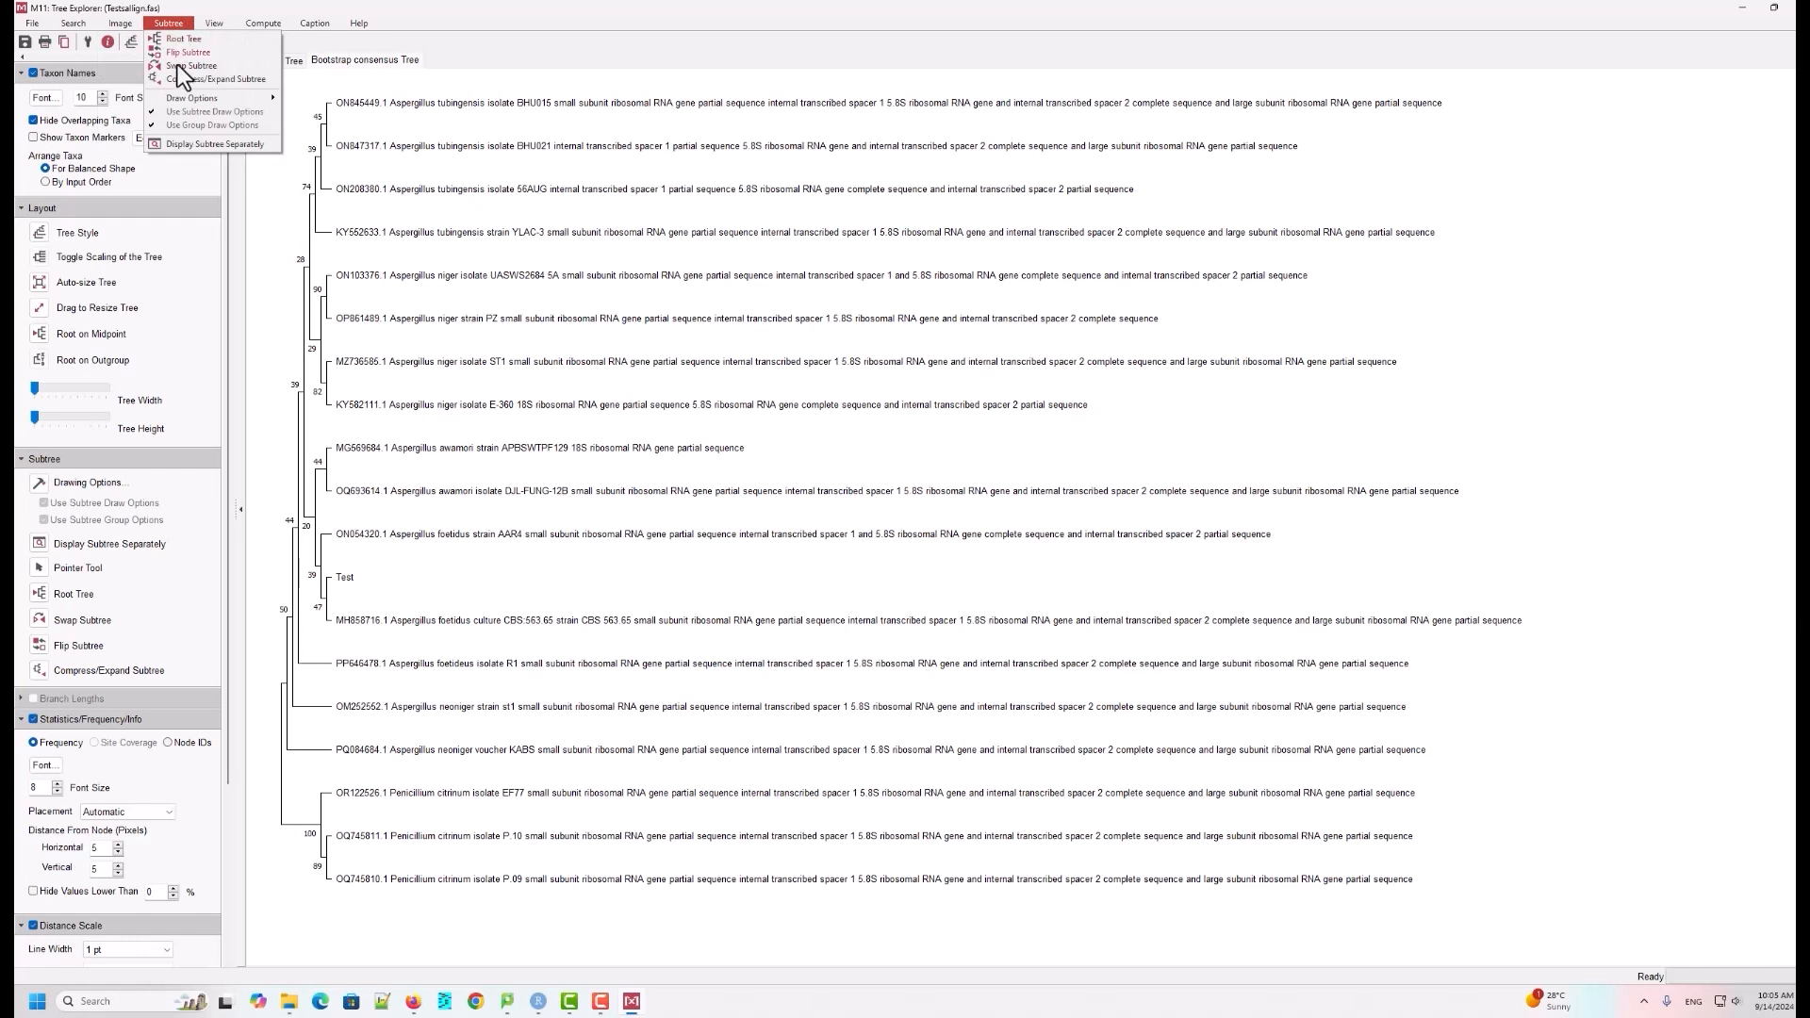
pyautogui.click(268, 6)
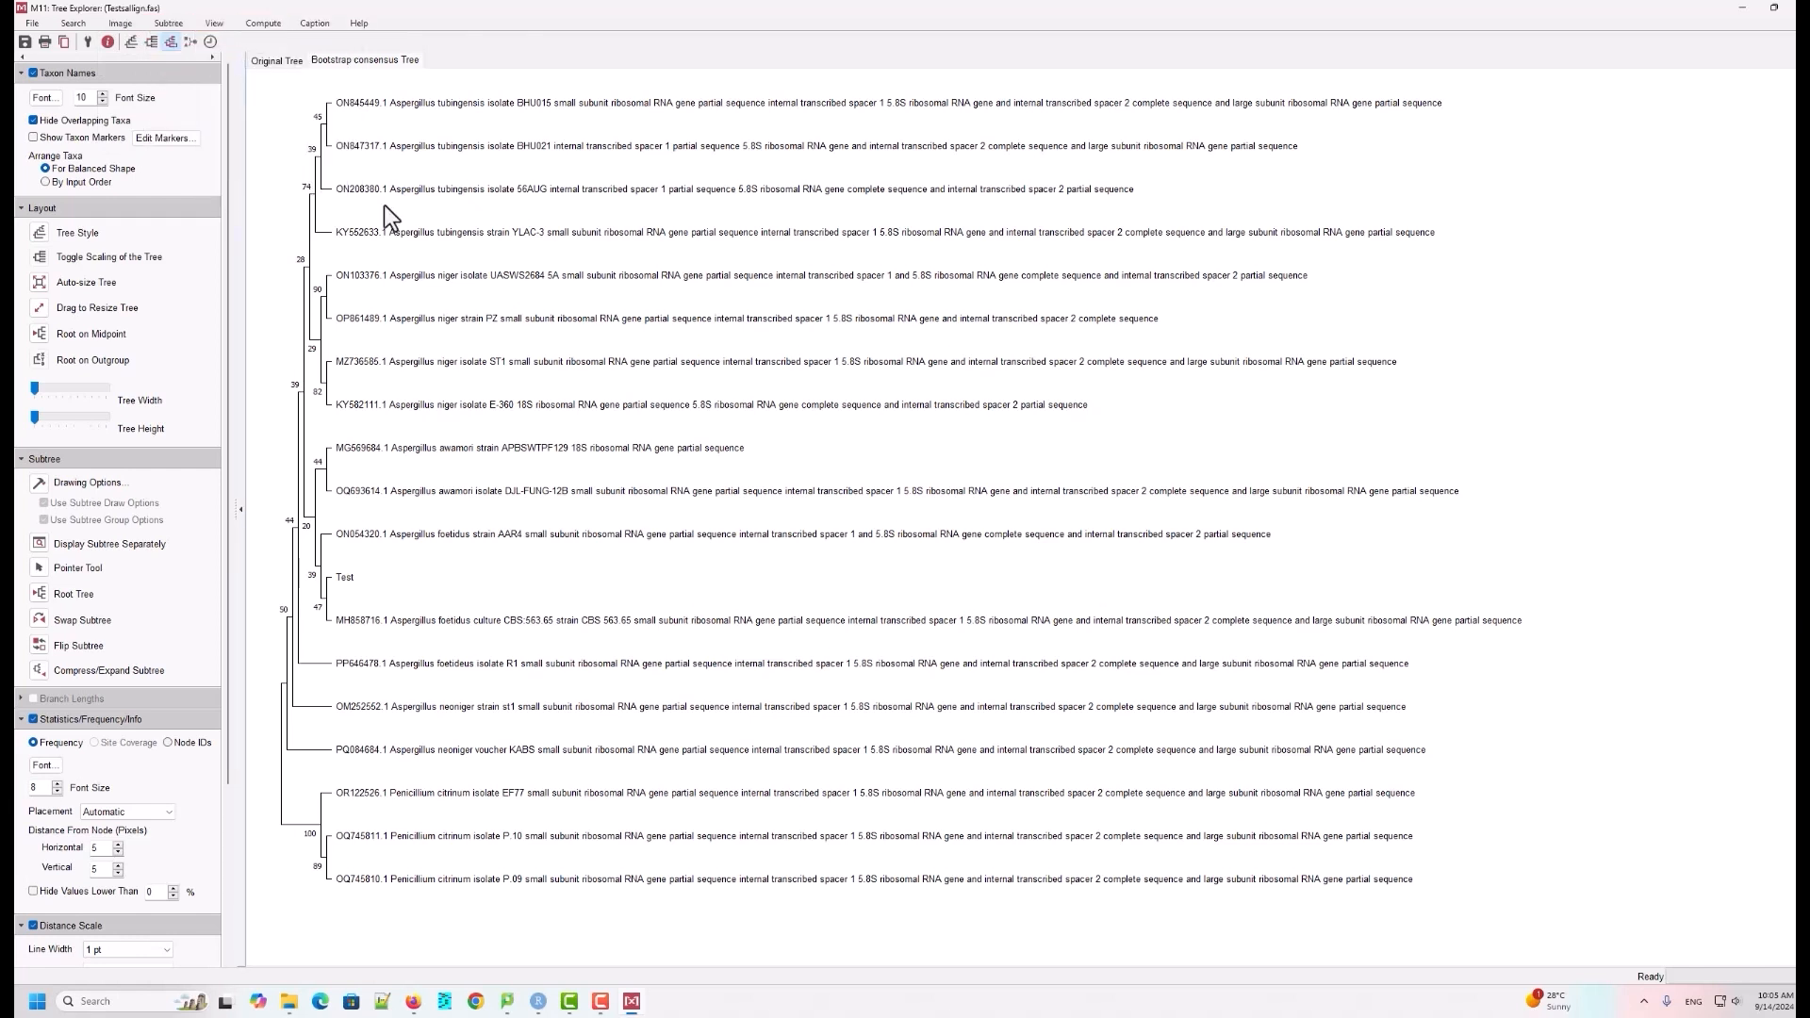
# Step: Collapse the Taxon Names, Layout, Subtree, Statistics/Frequency/Info and Distance Scale option sections
pyautogui.click(20, 74)
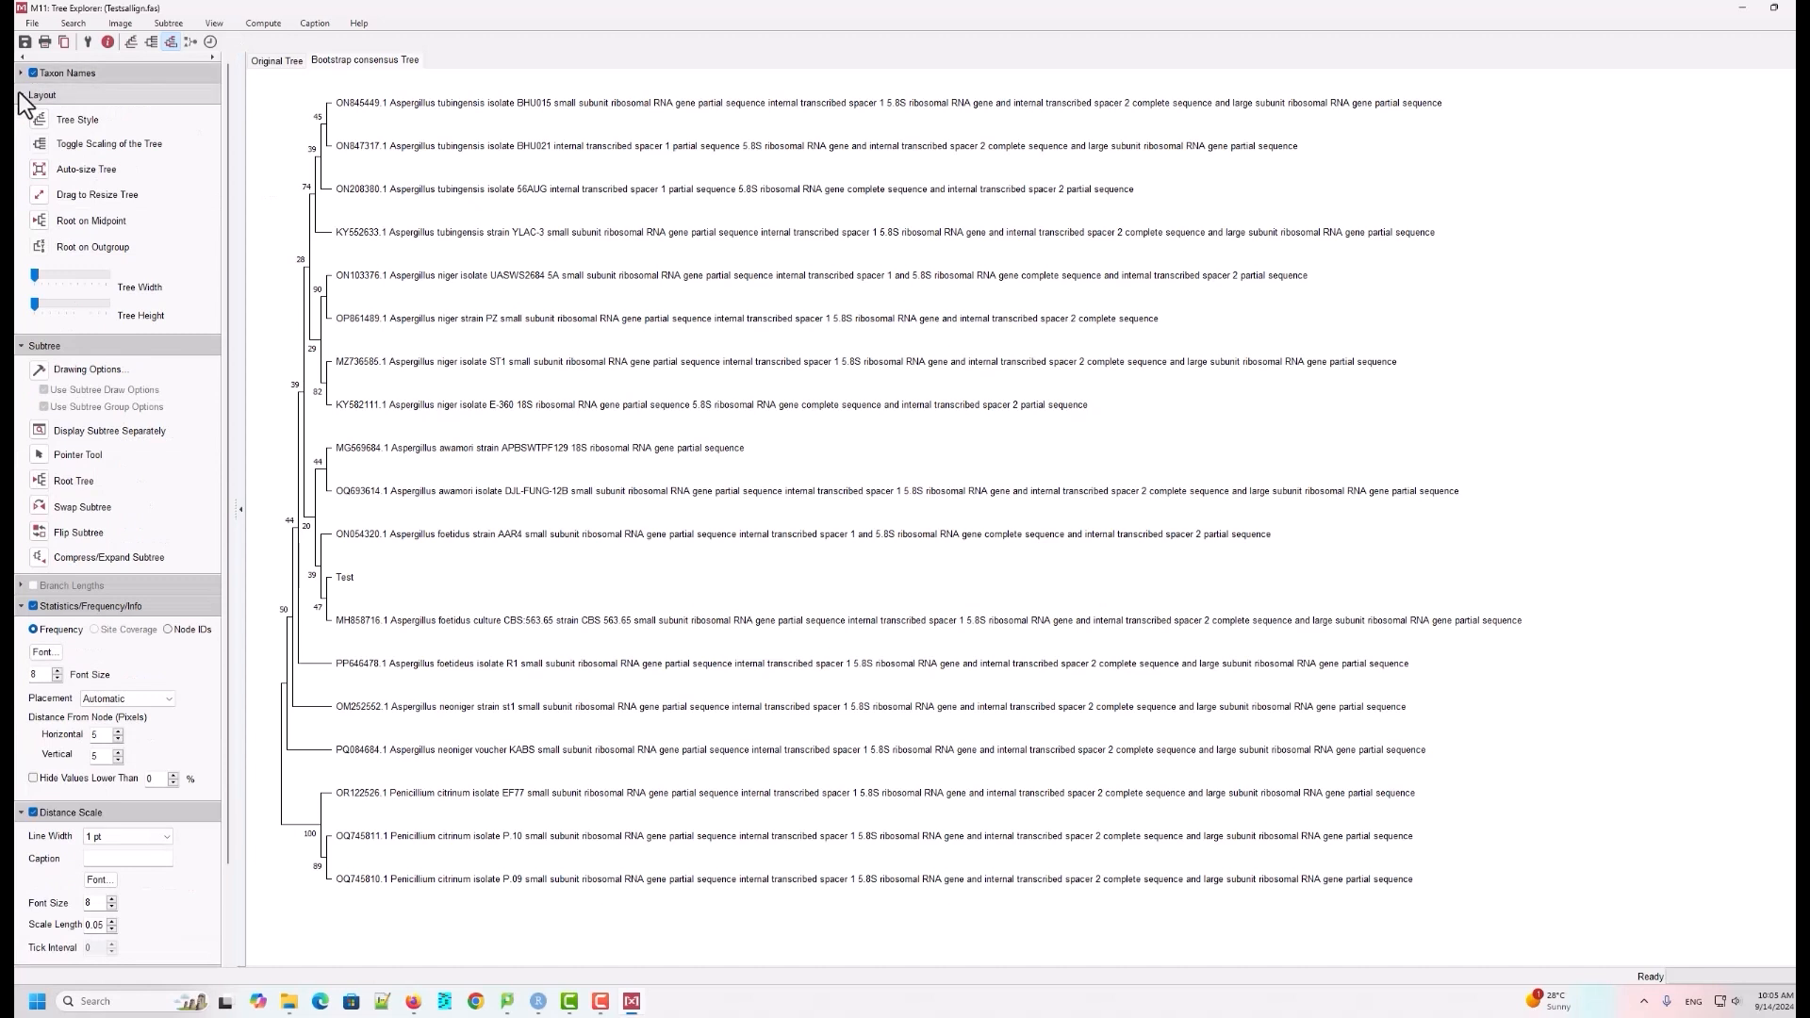
pyautogui.click(21, 94)
pyautogui.click(20, 116)
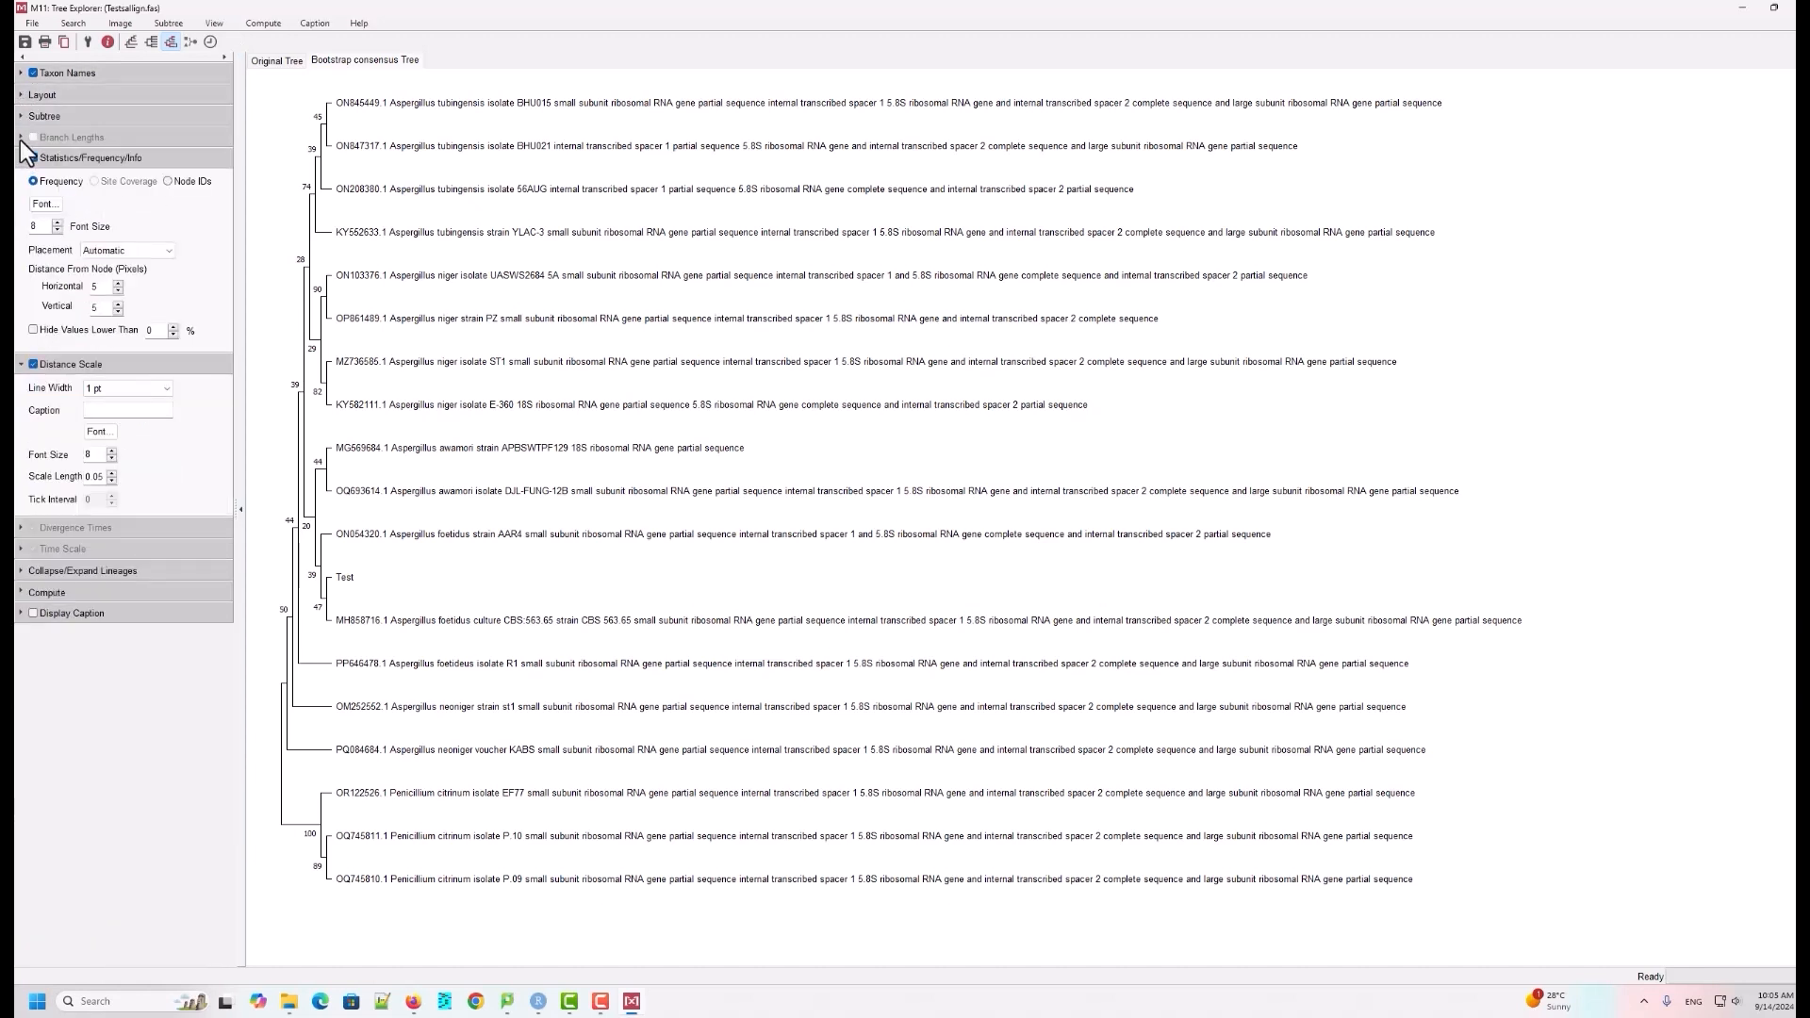
pyautogui.click(20, 159)
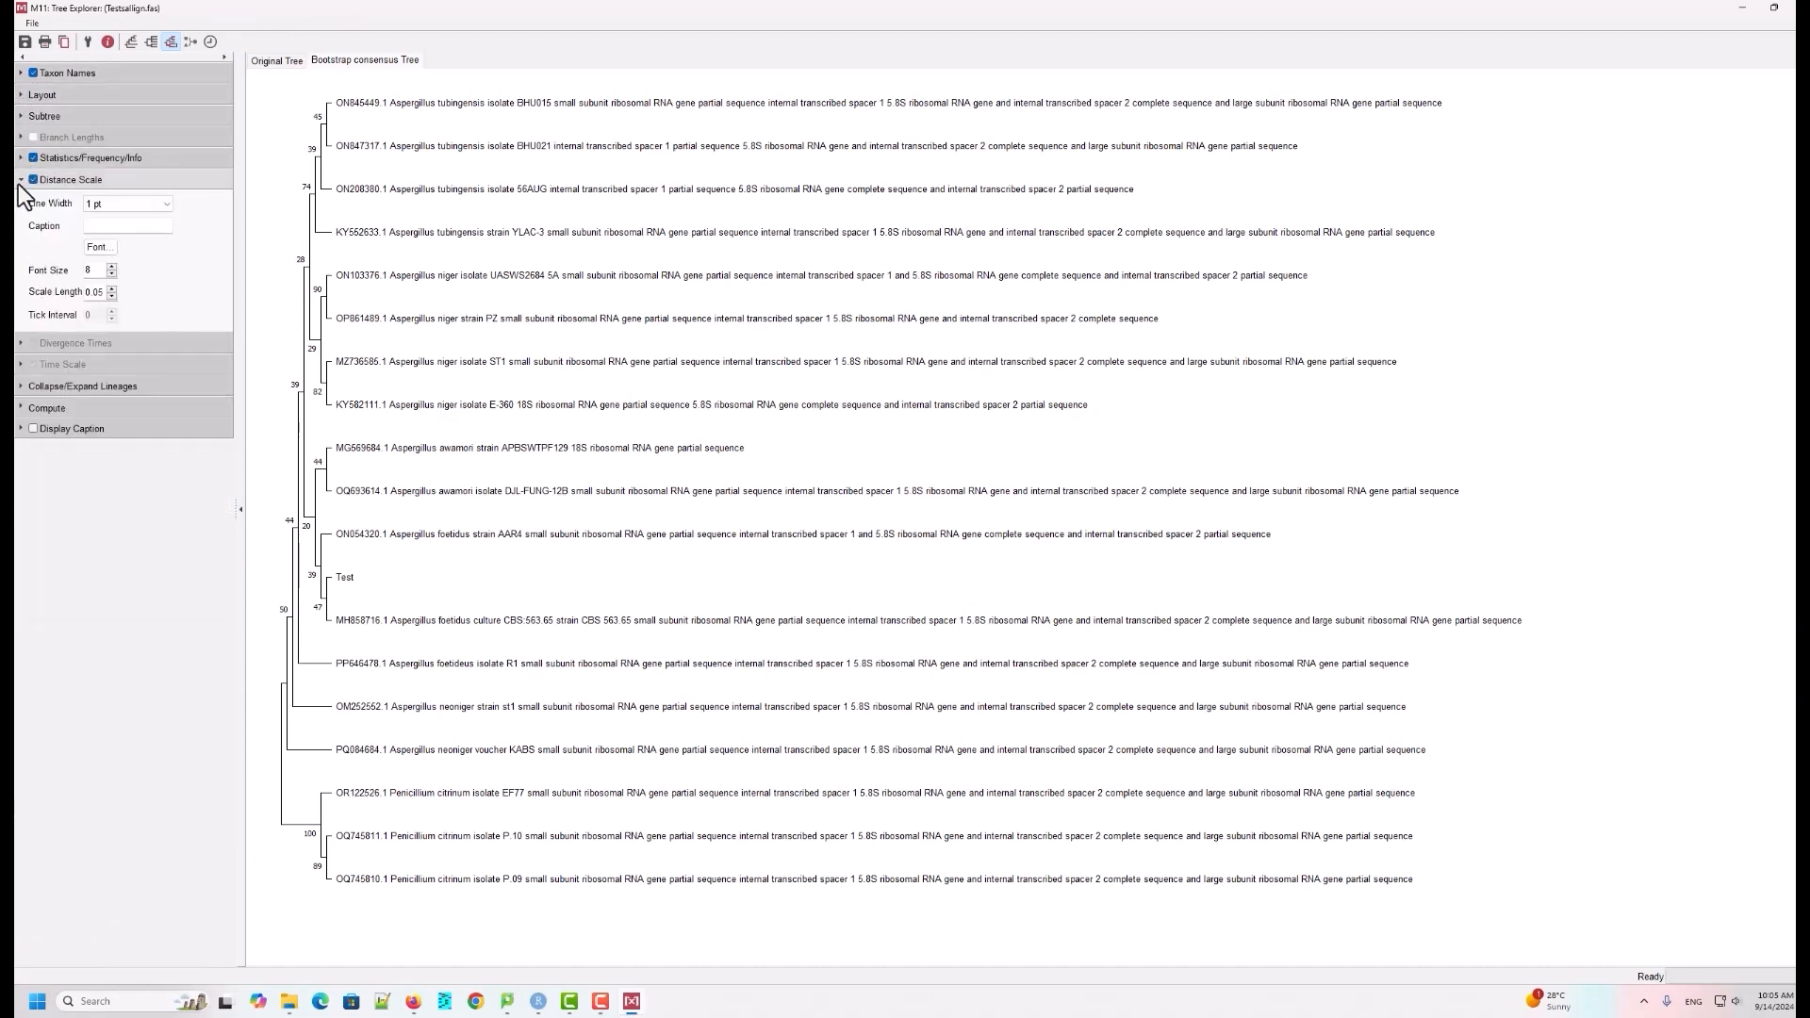
pyautogui.click(20, 180)
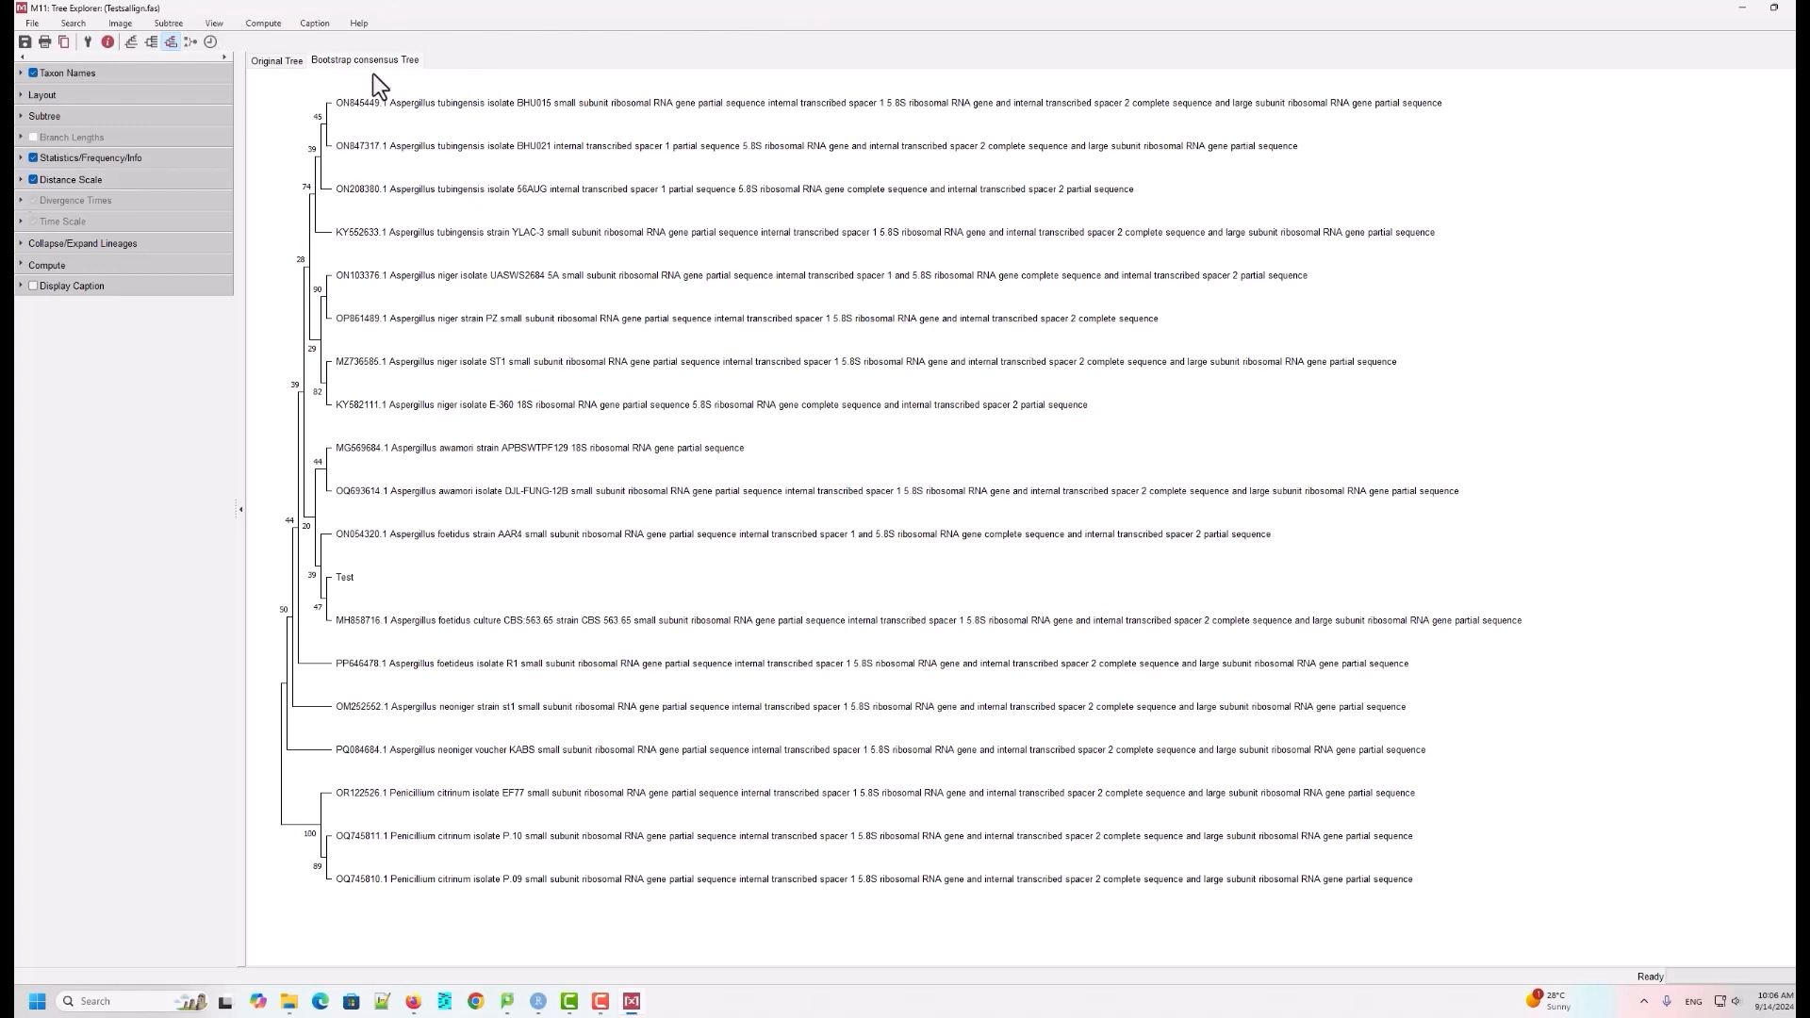
# Step: Set the font size of the taxon names to 14 and collapse the Taxon Names options
pyautogui.click(23, 74)
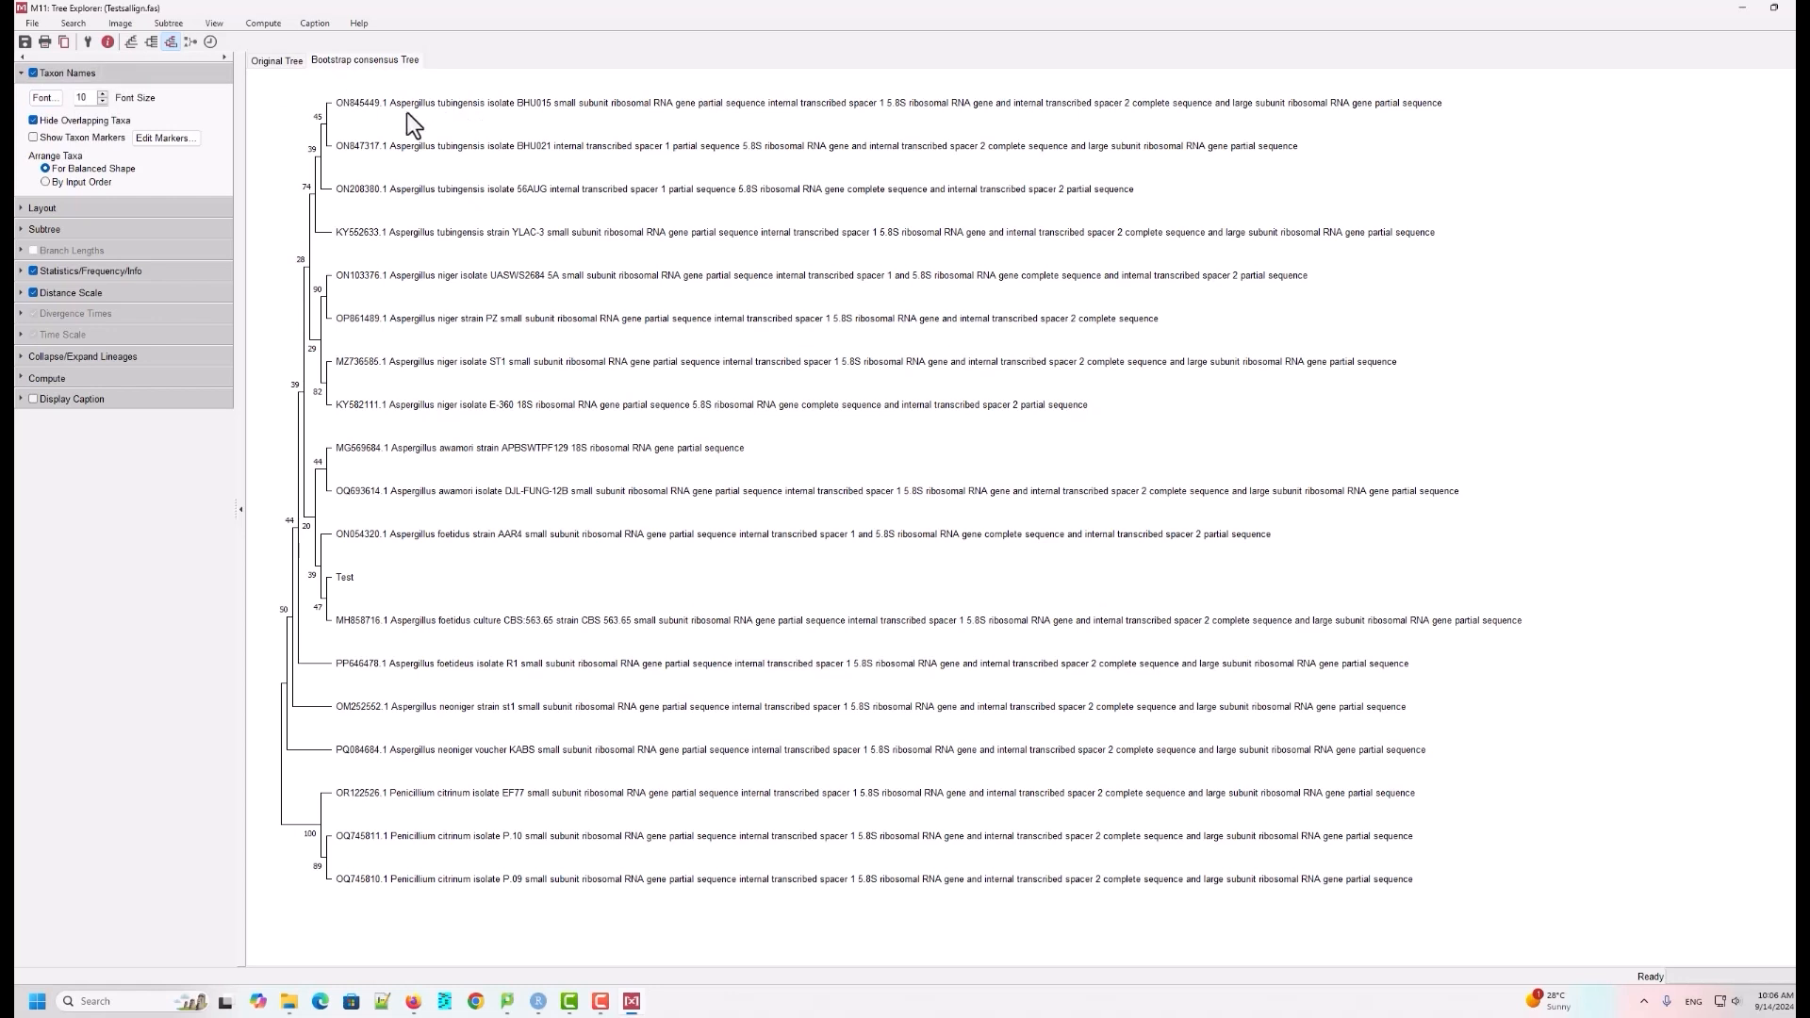
pyautogui.doubleClick(445, 104)
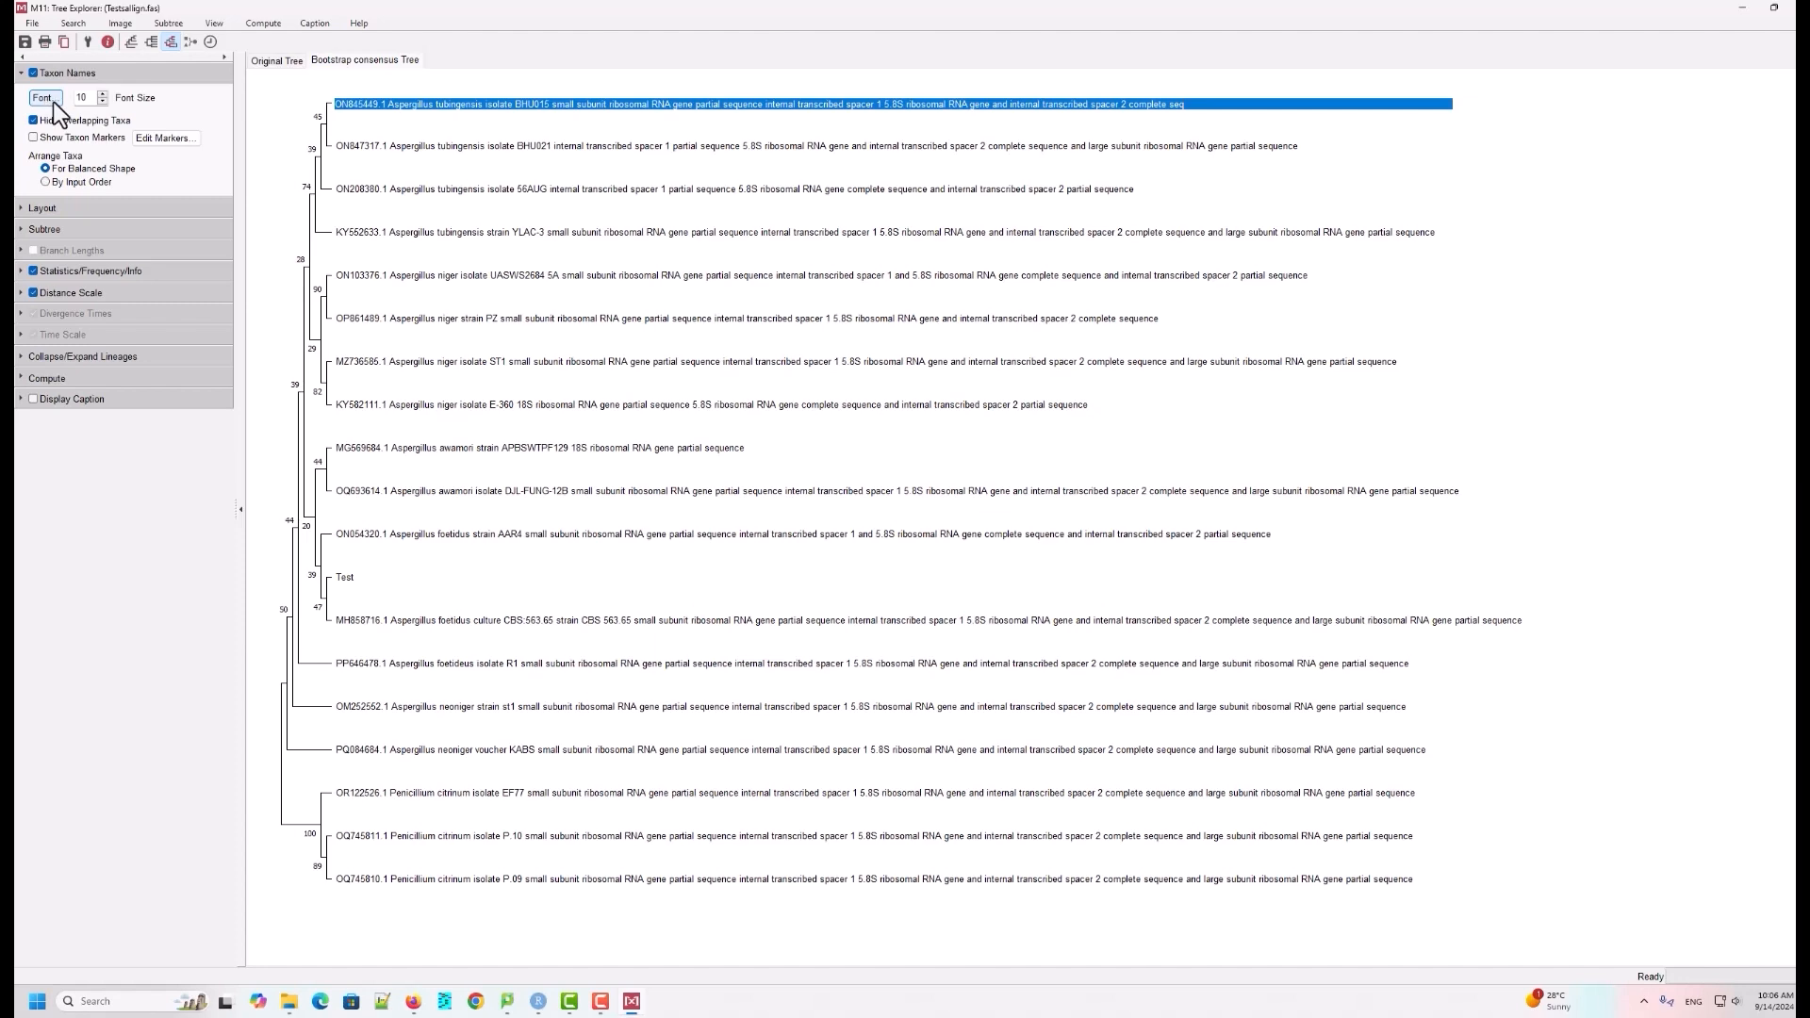
pyautogui.click(335, 94)
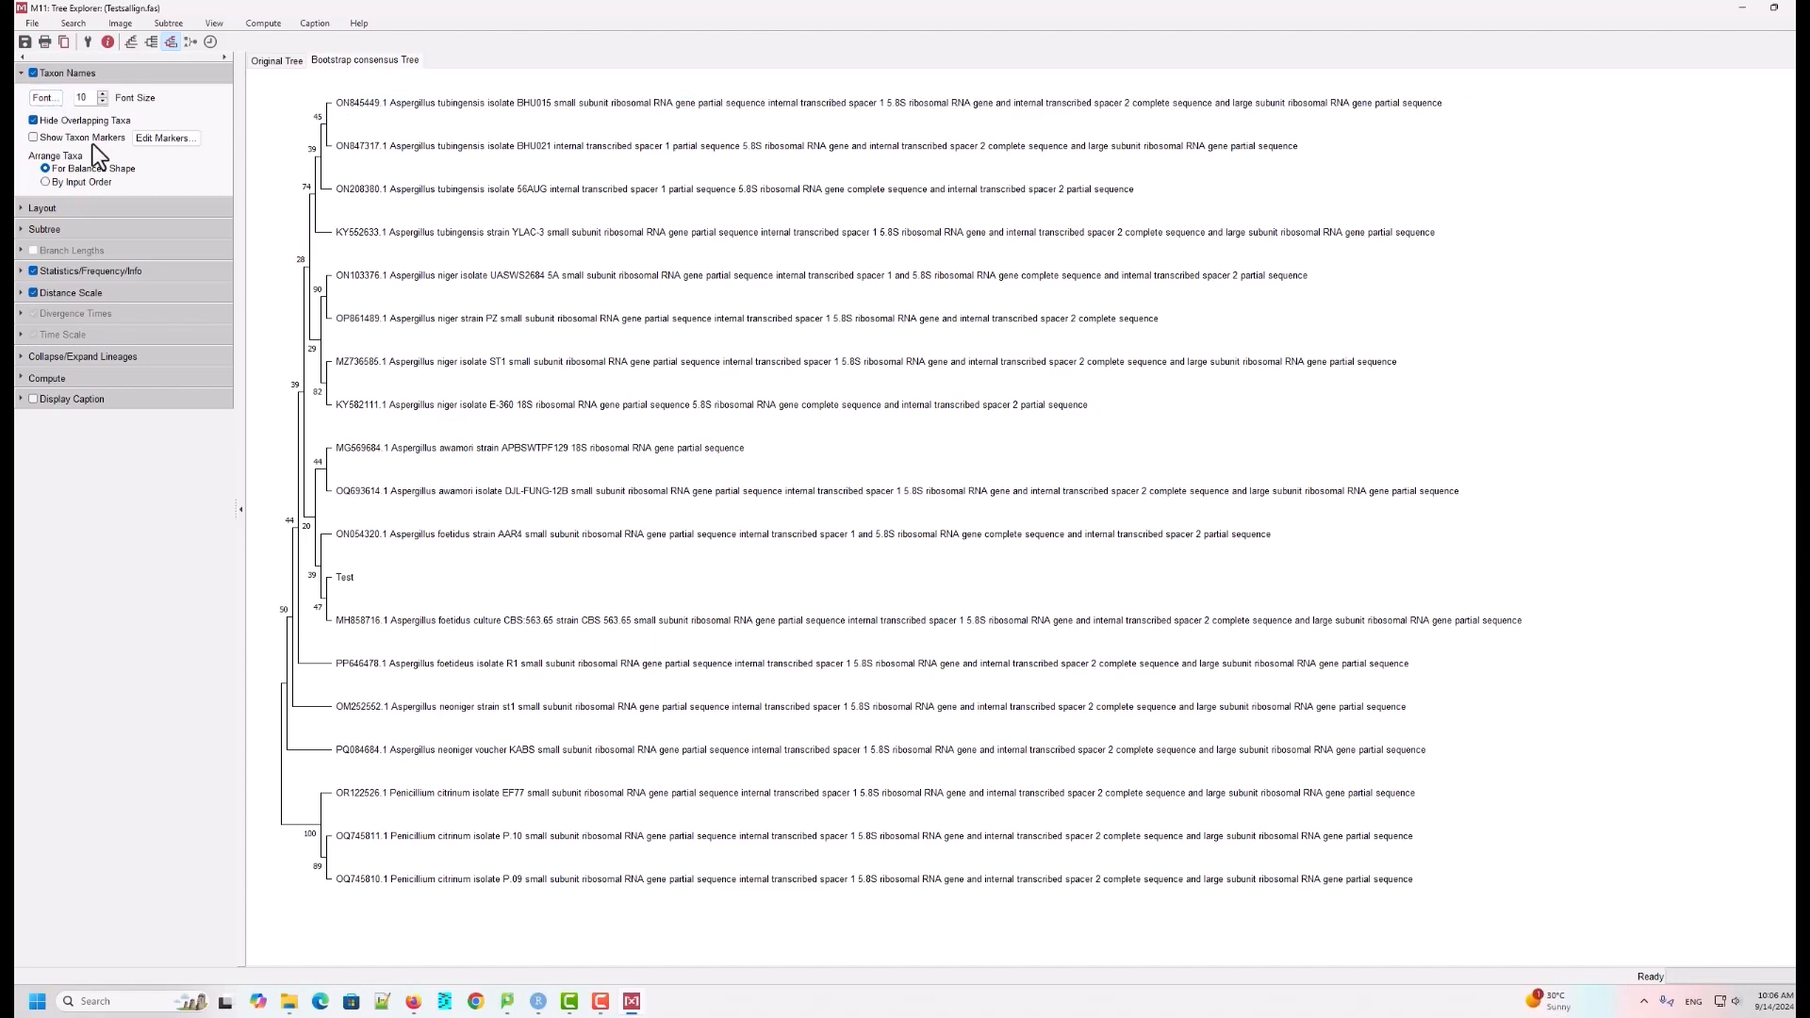
pyautogui.click(103, 94)
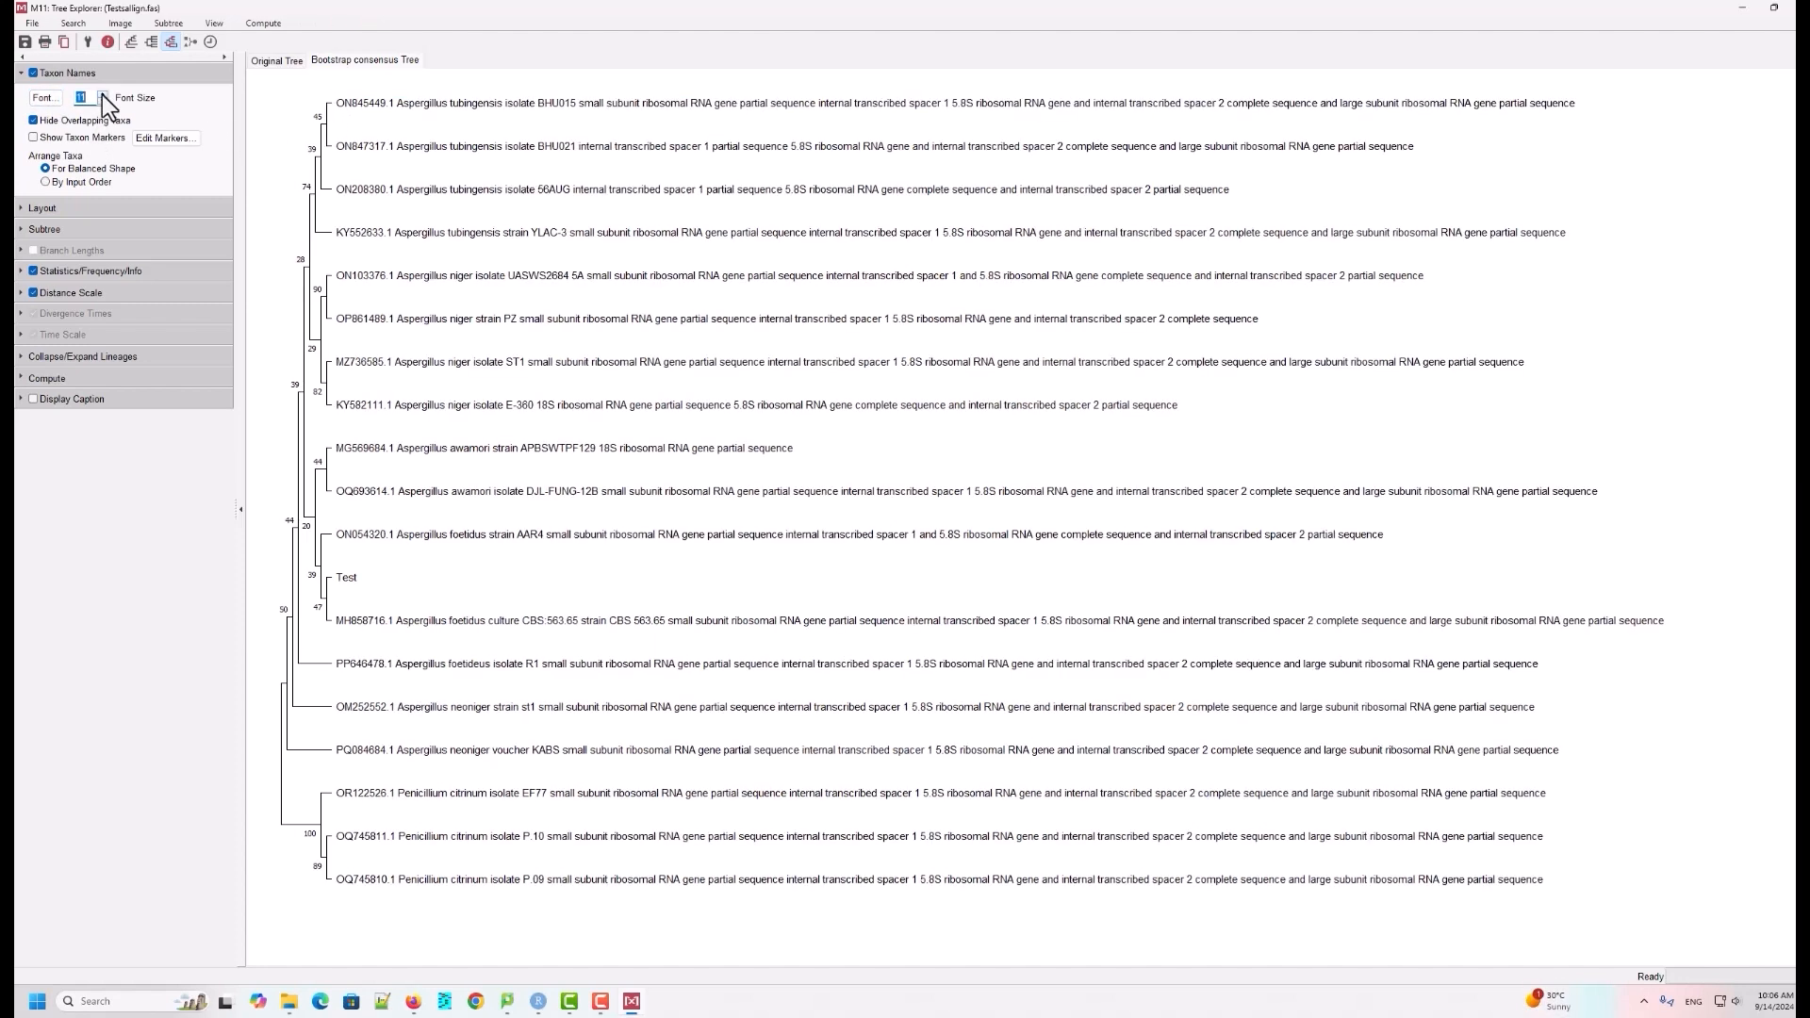
pyautogui.click(103, 94)
pyautogui.click(103, 94)
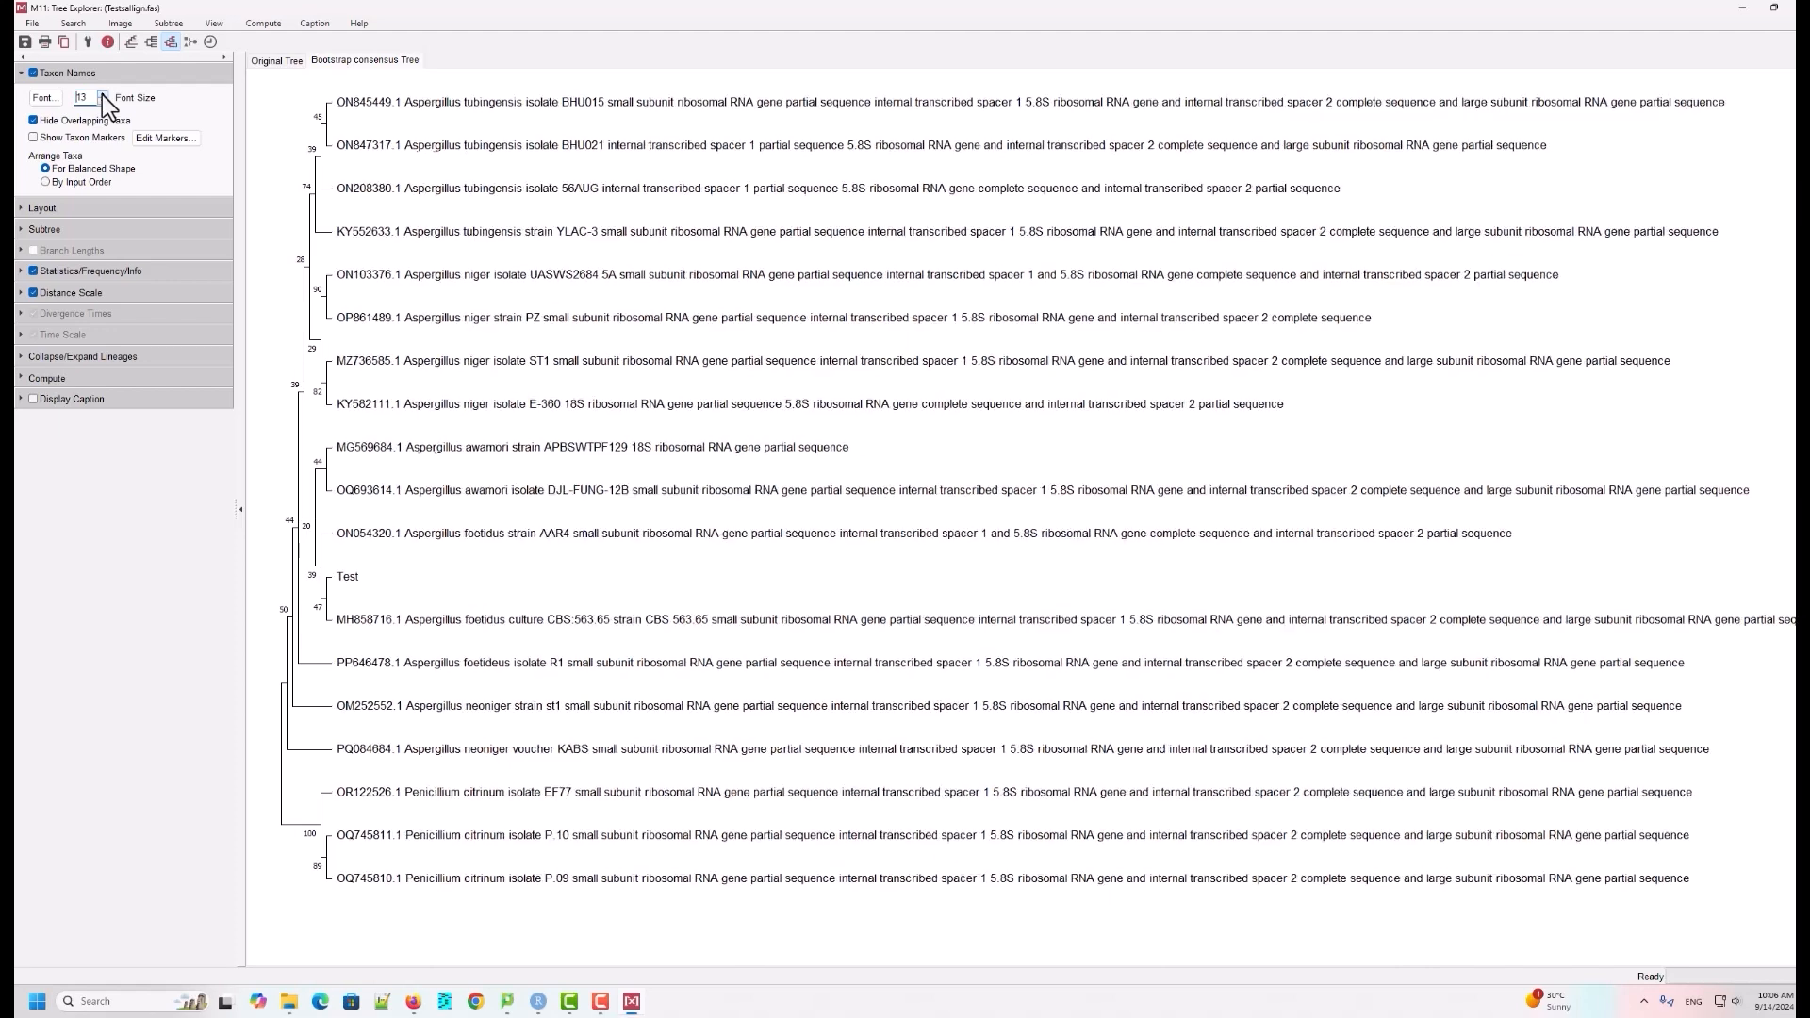
pyautogui.click(103, 94)
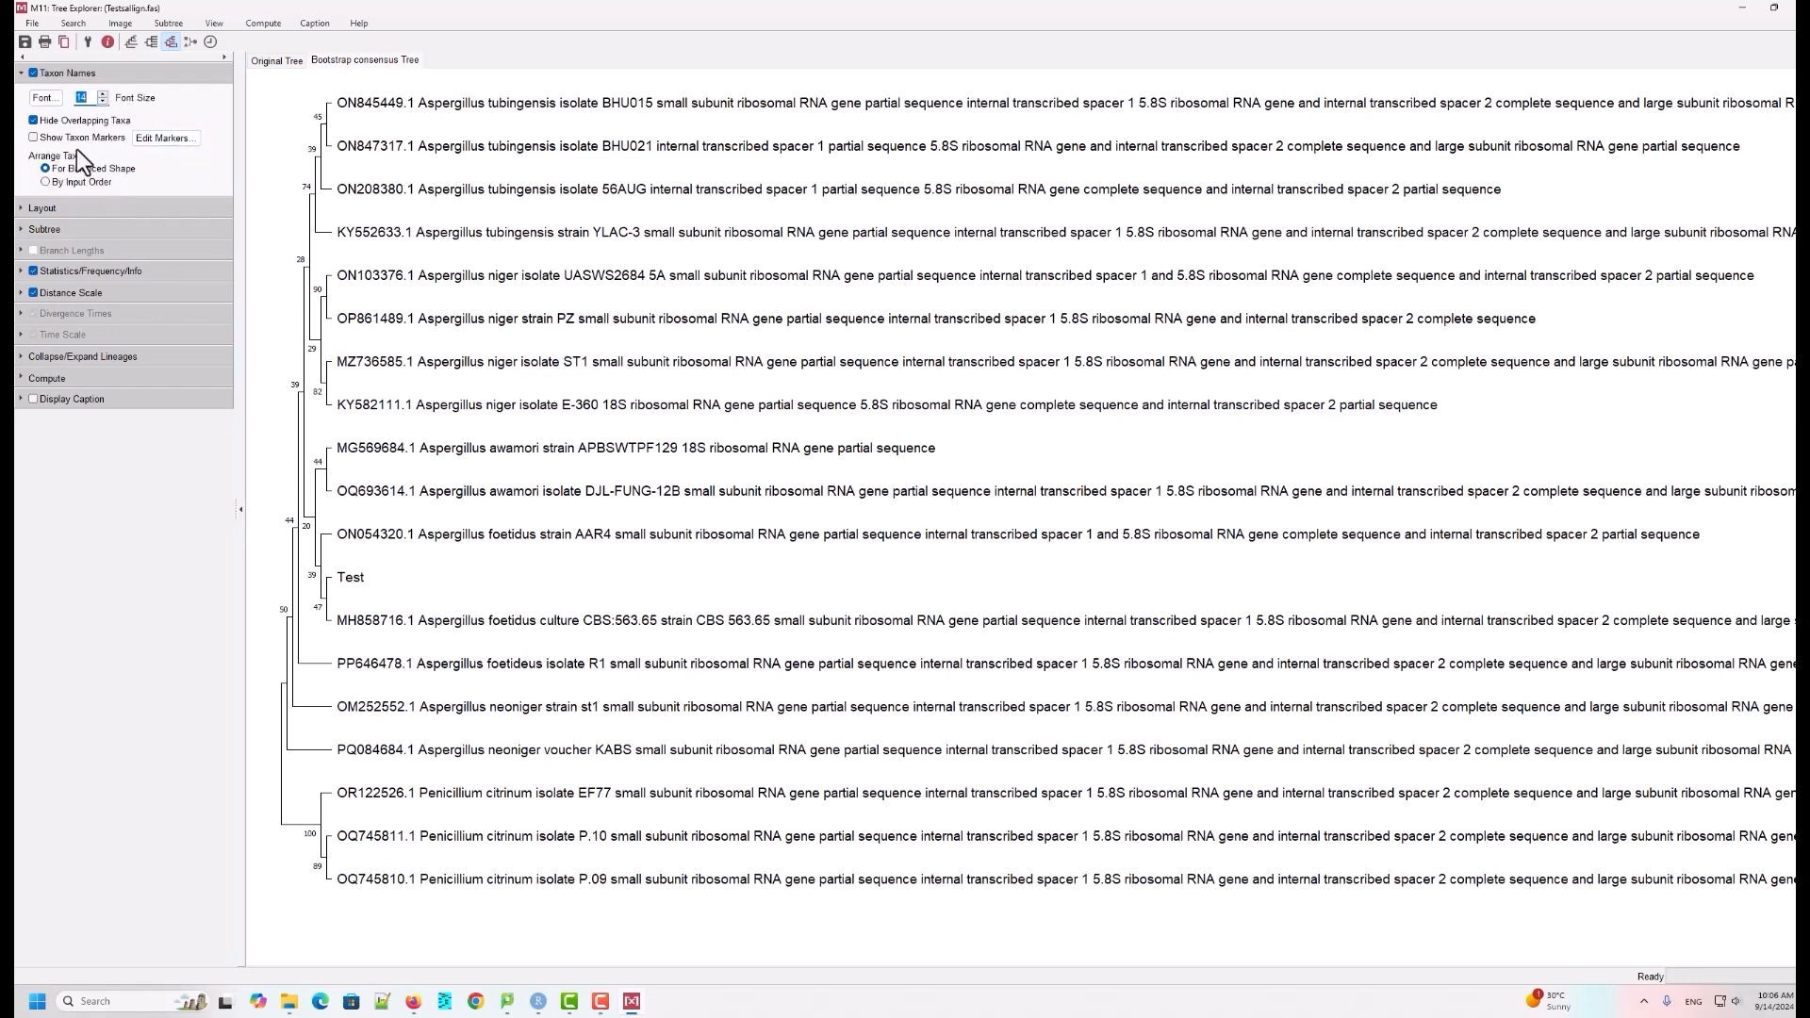
pyautogui.click(21, 73)
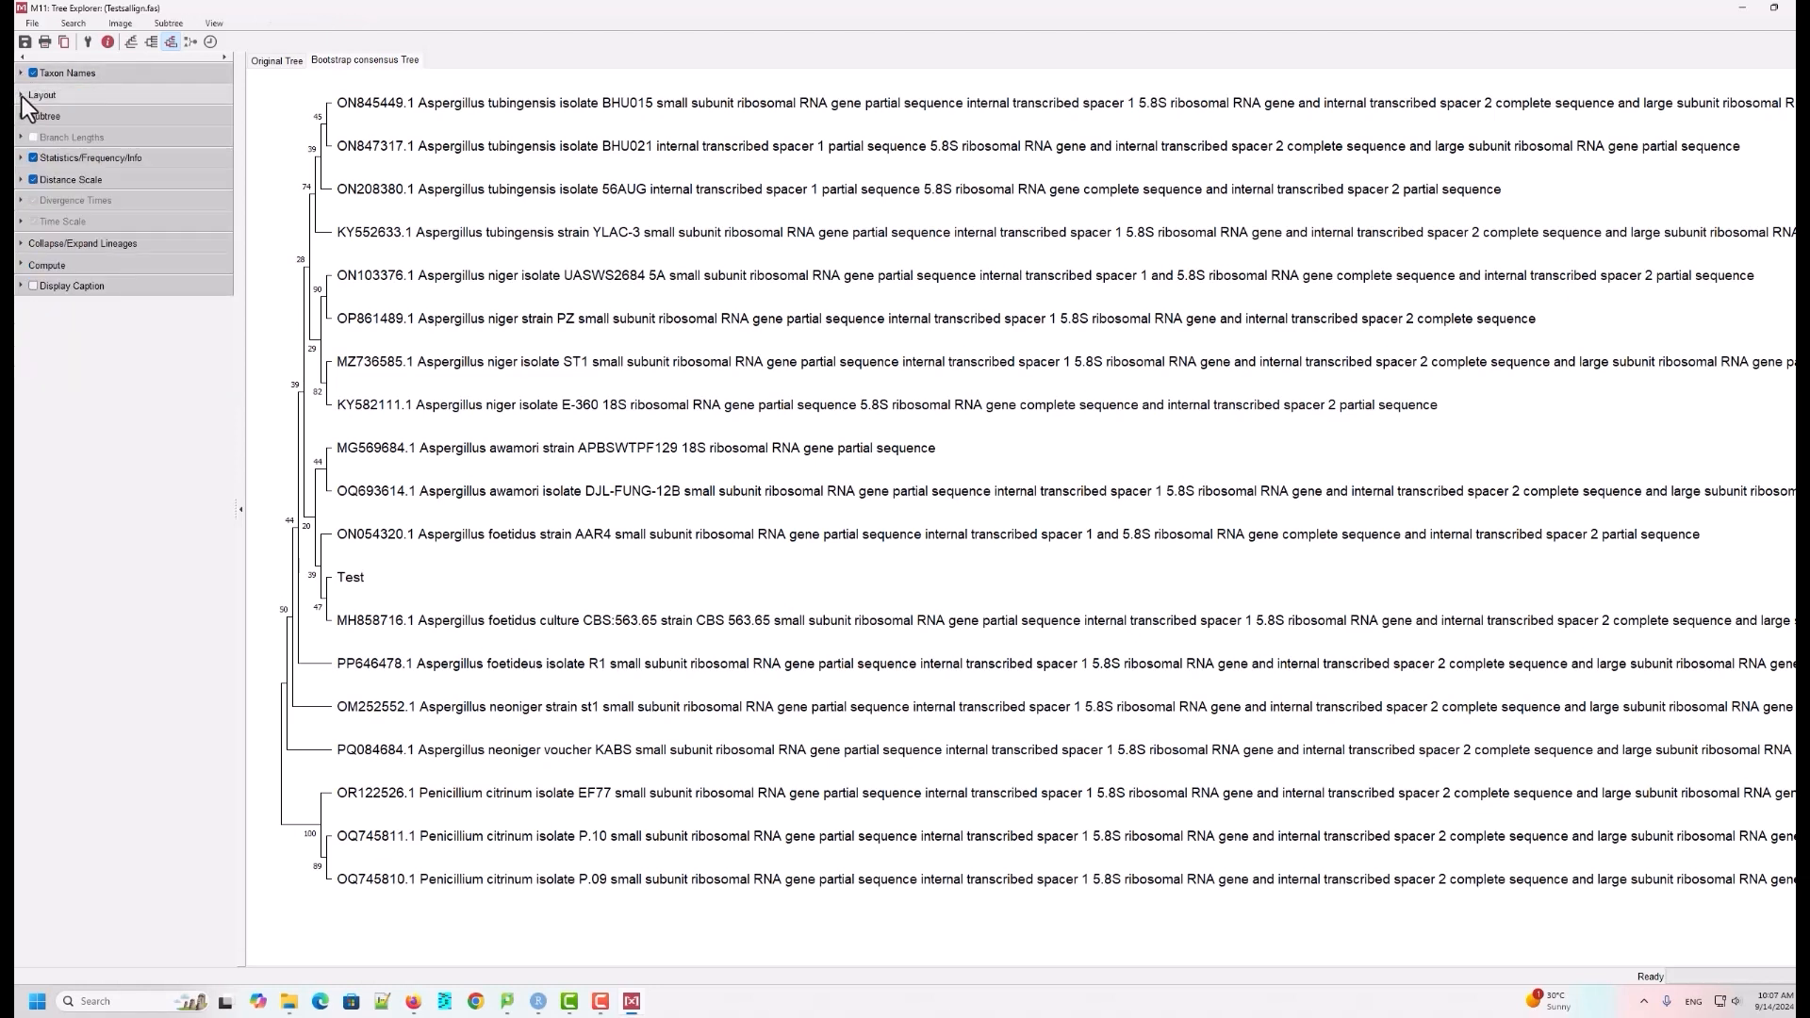
# Step: Expand the Layout options and try the traditional Straight and Curved tree styles on the consensus tree
pyautogui.click(22, 97)
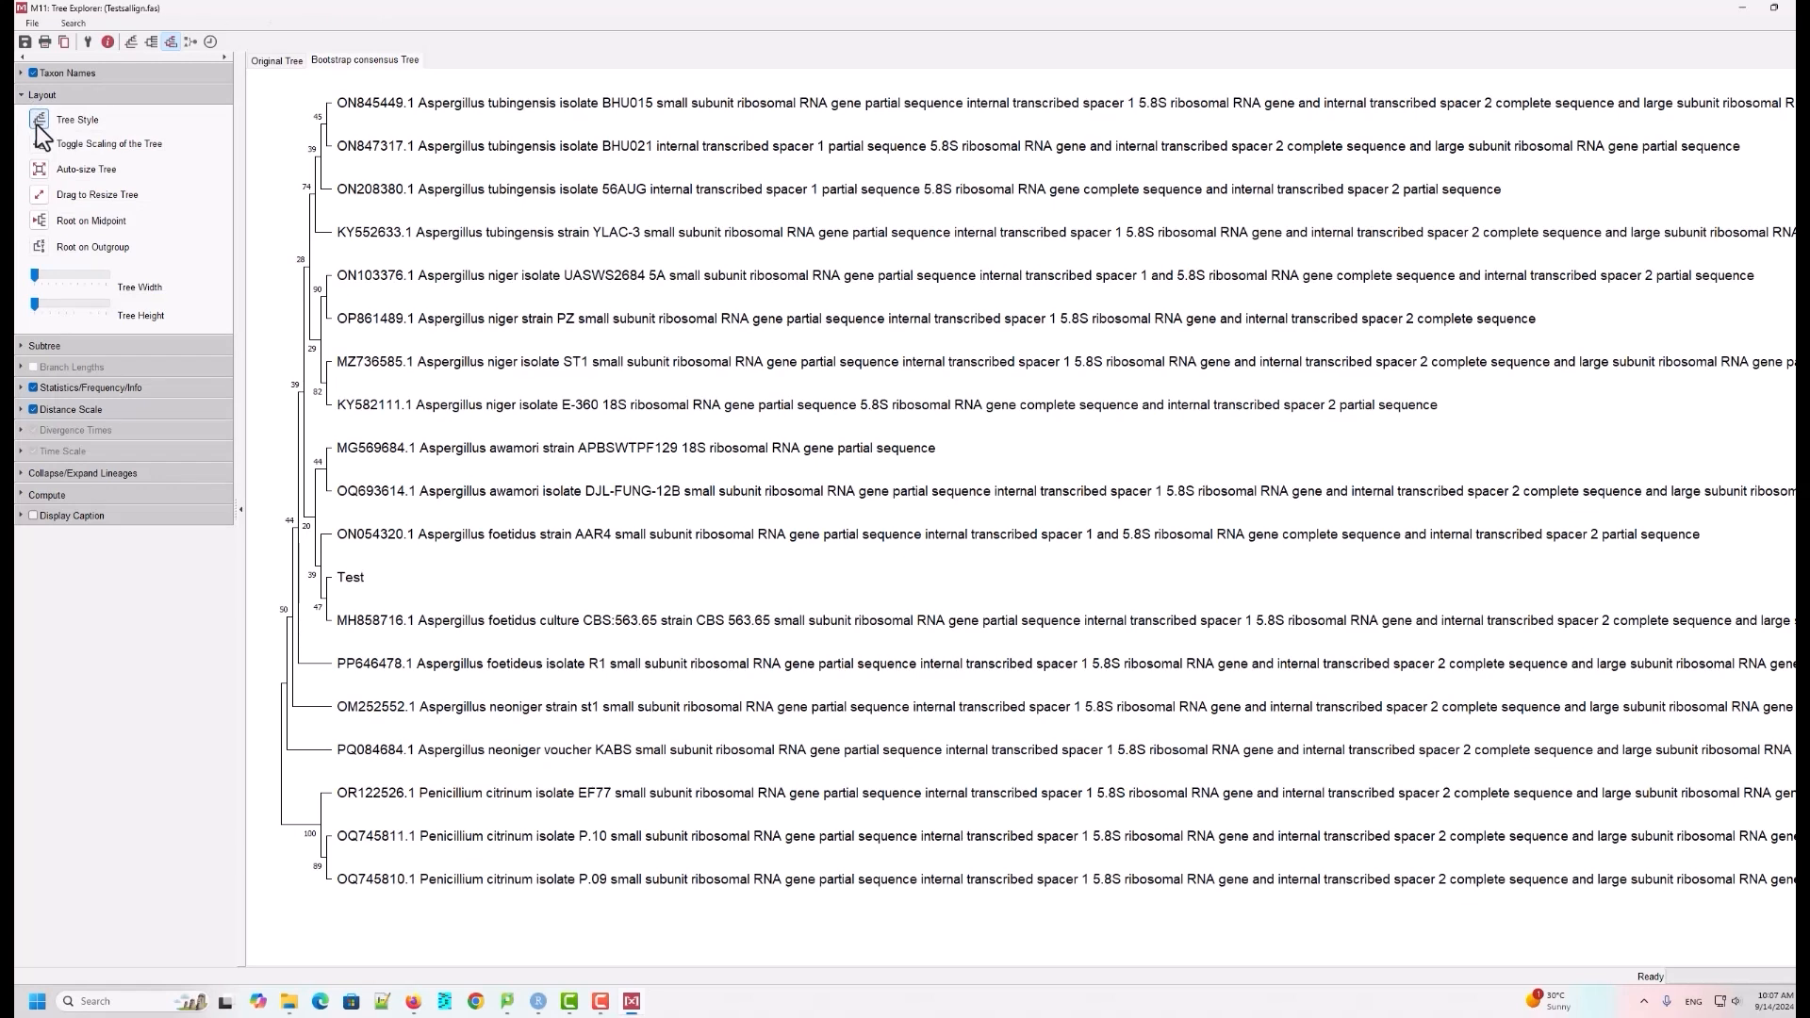
pyautogui.click(36, 123)
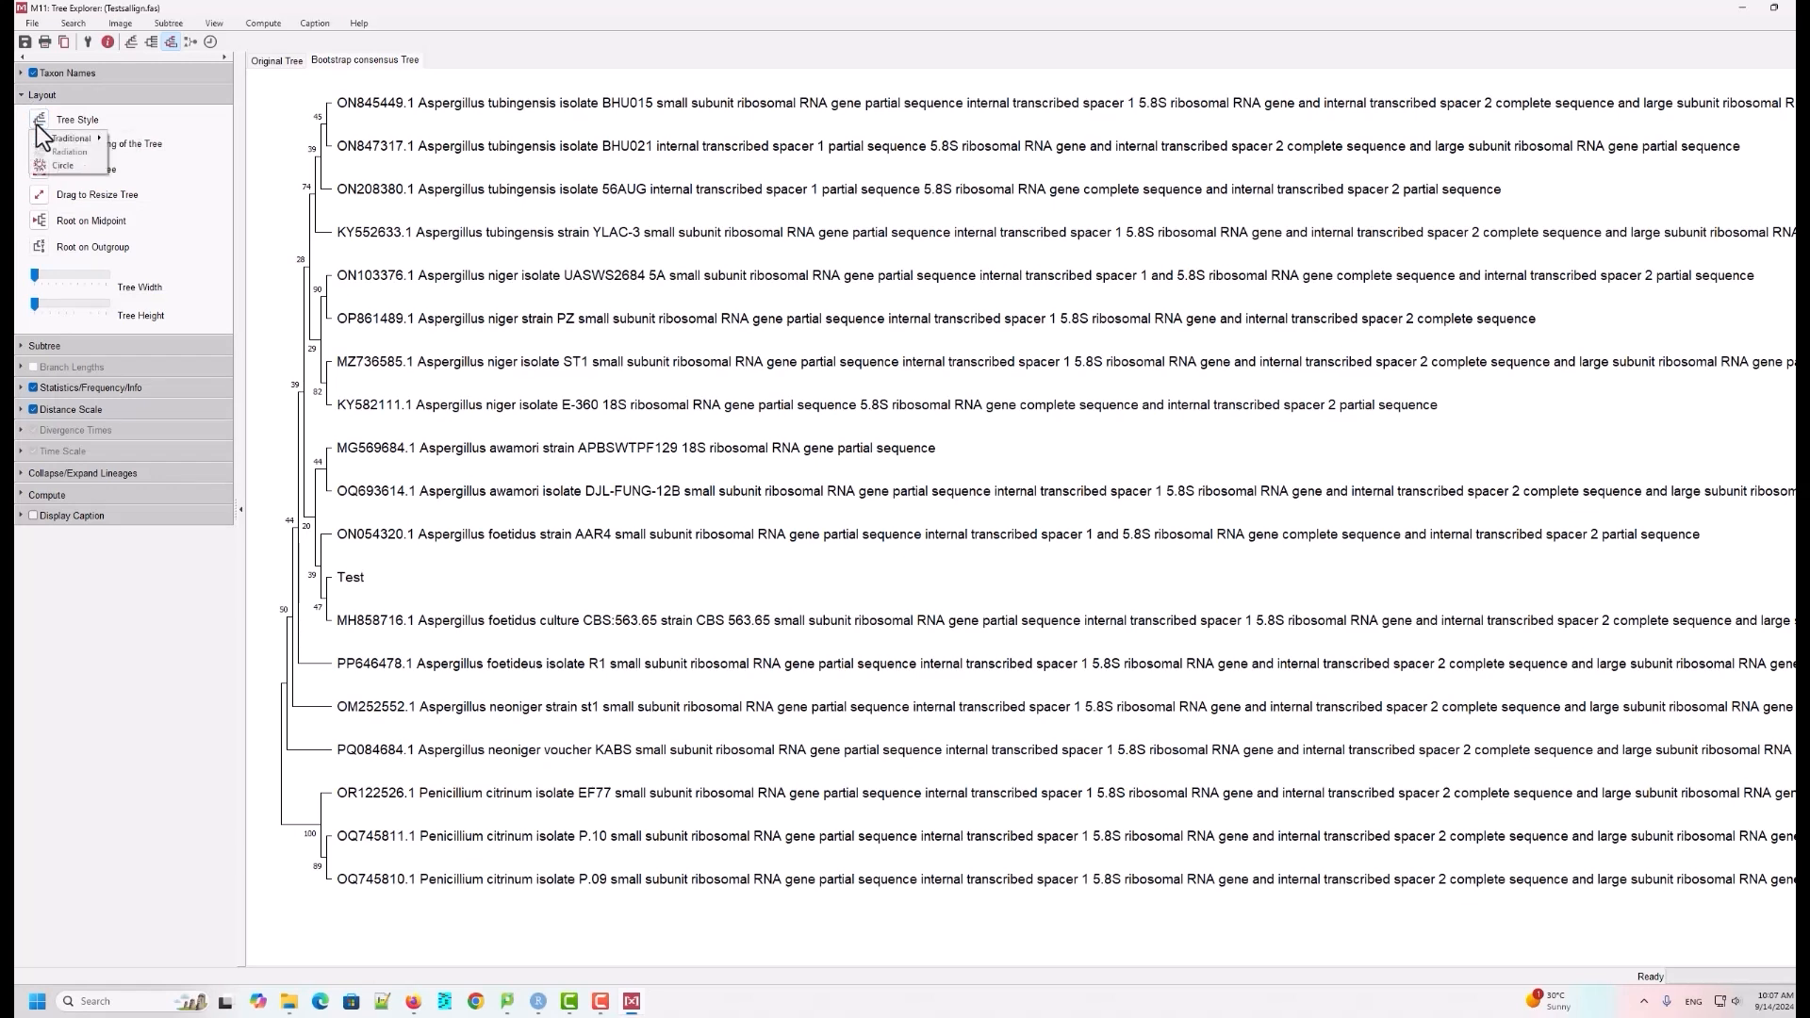
pyautogui.click(37, 122)
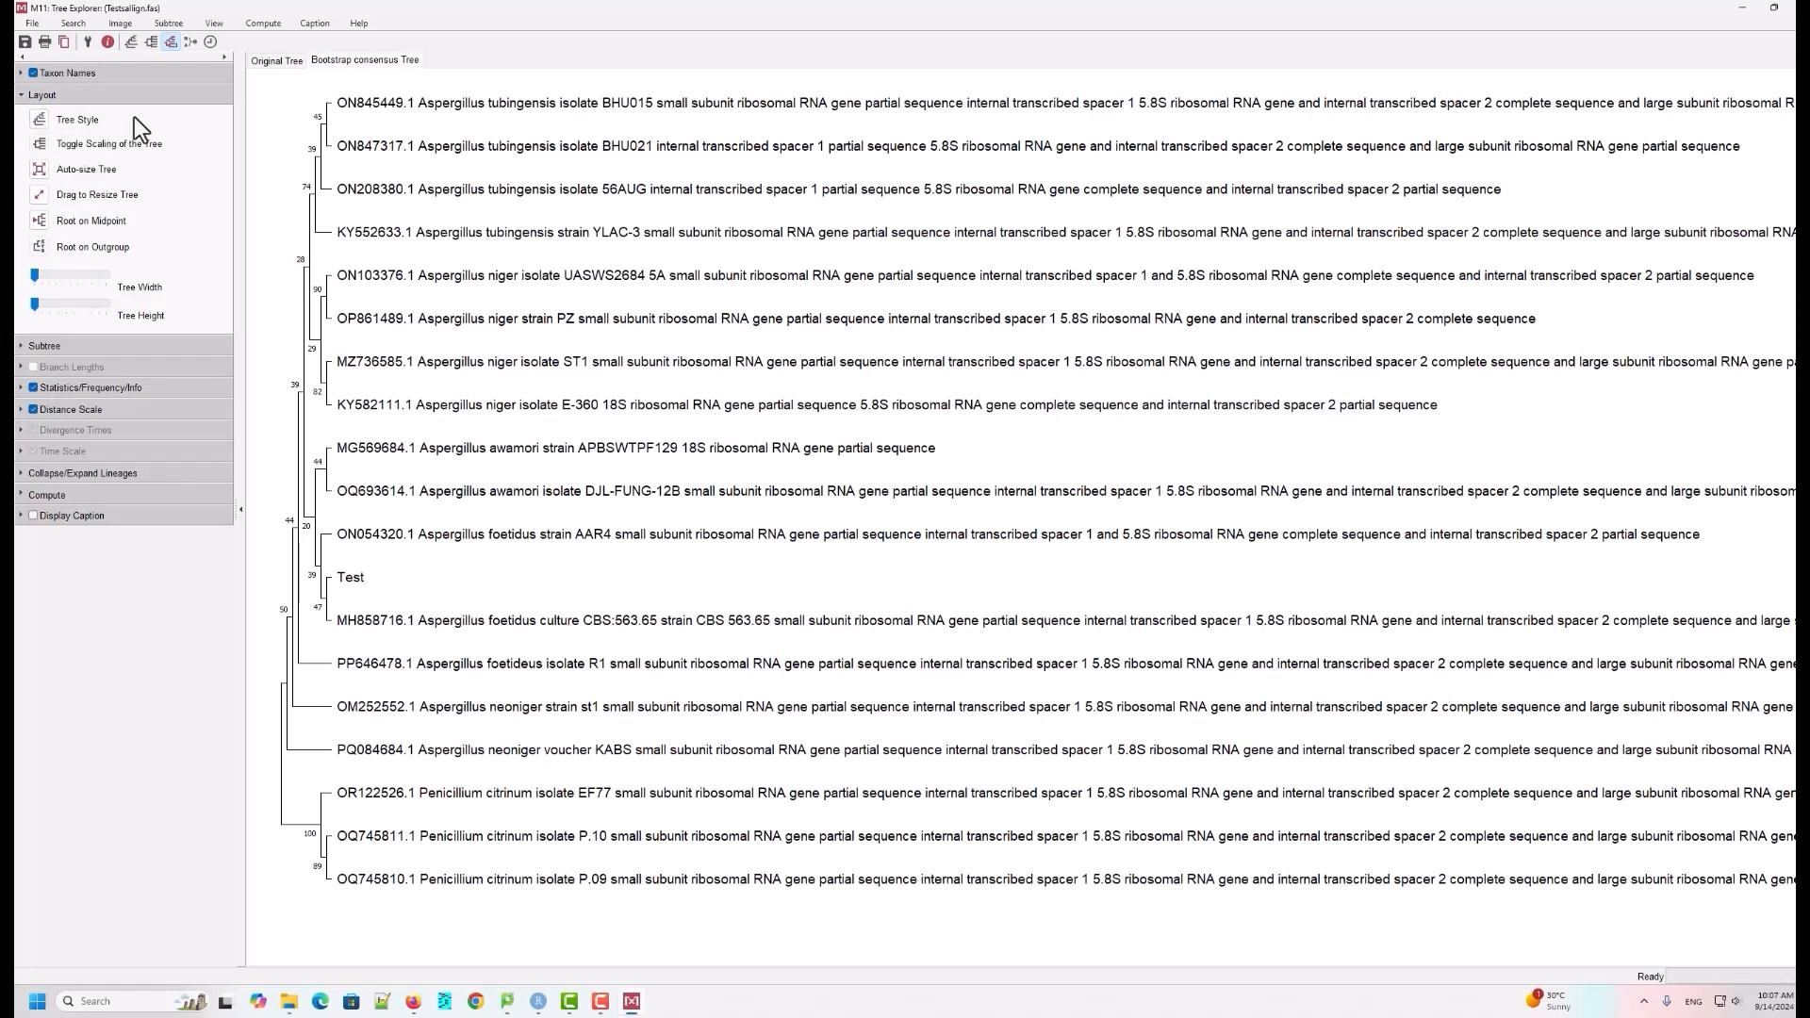
pyautogui.click(37, 121)
pyautogui.moveTo(85, 142)
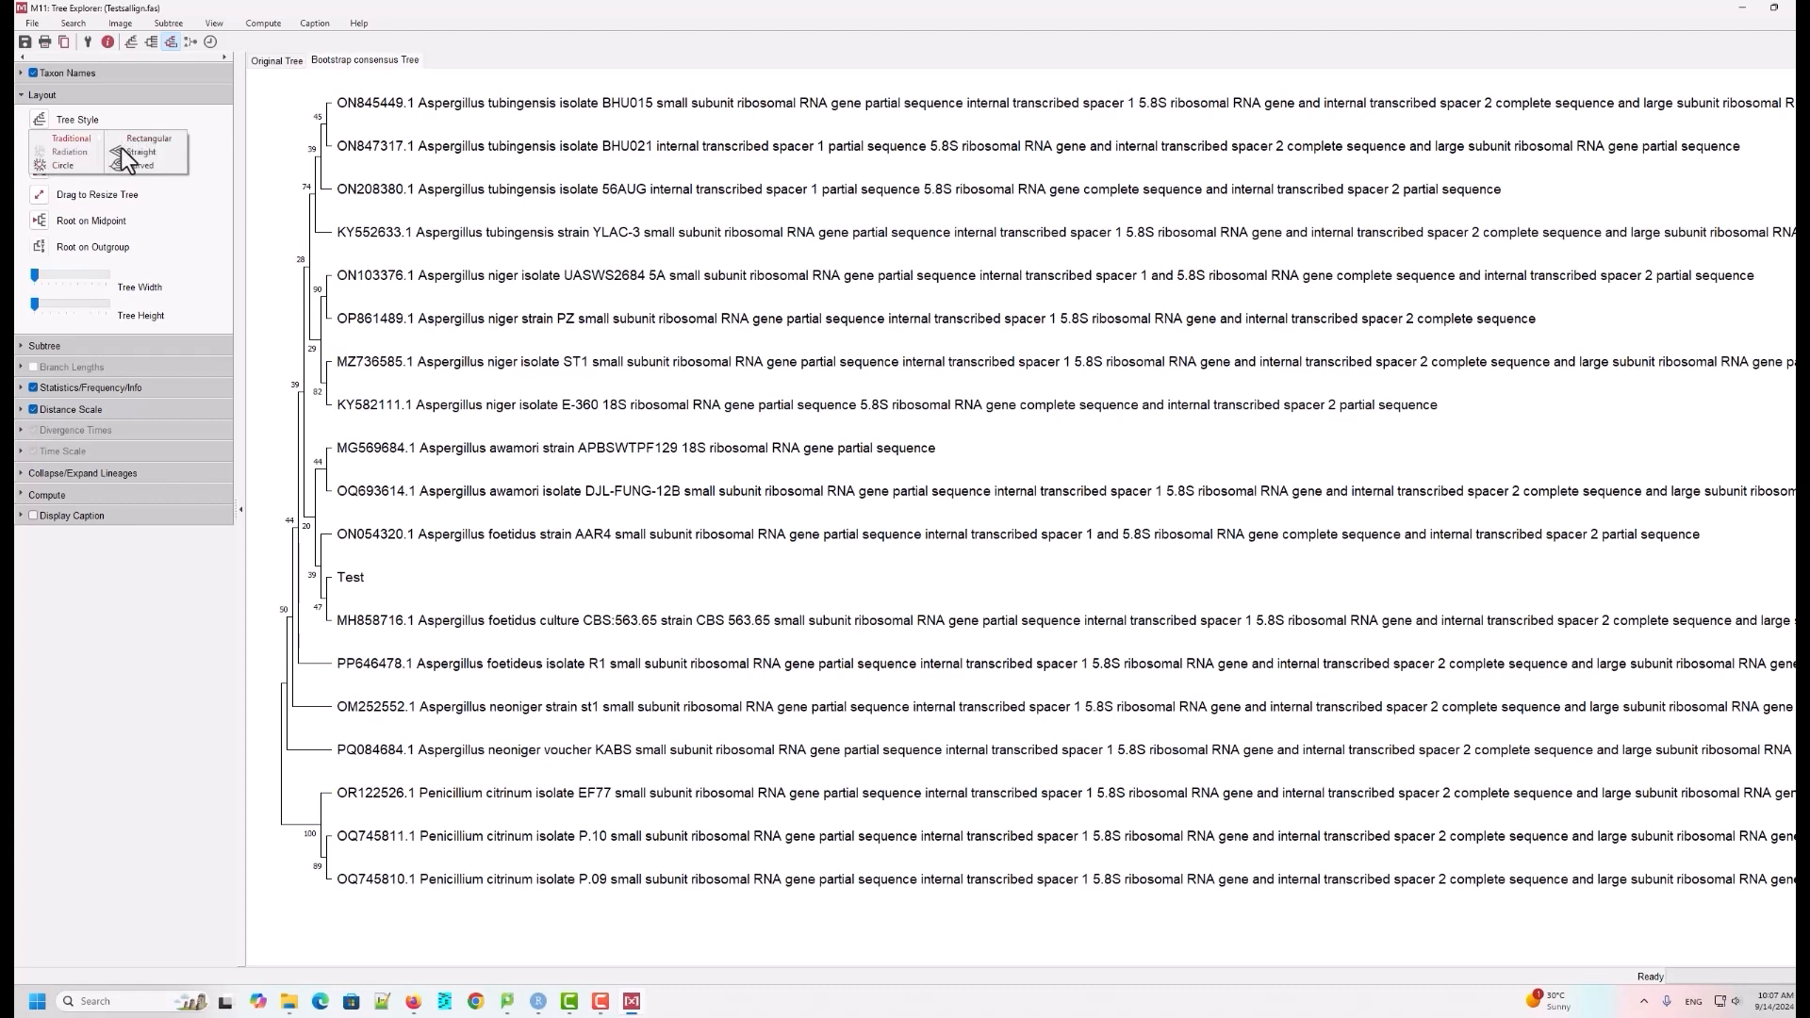
pyautogui.click(123, 150)
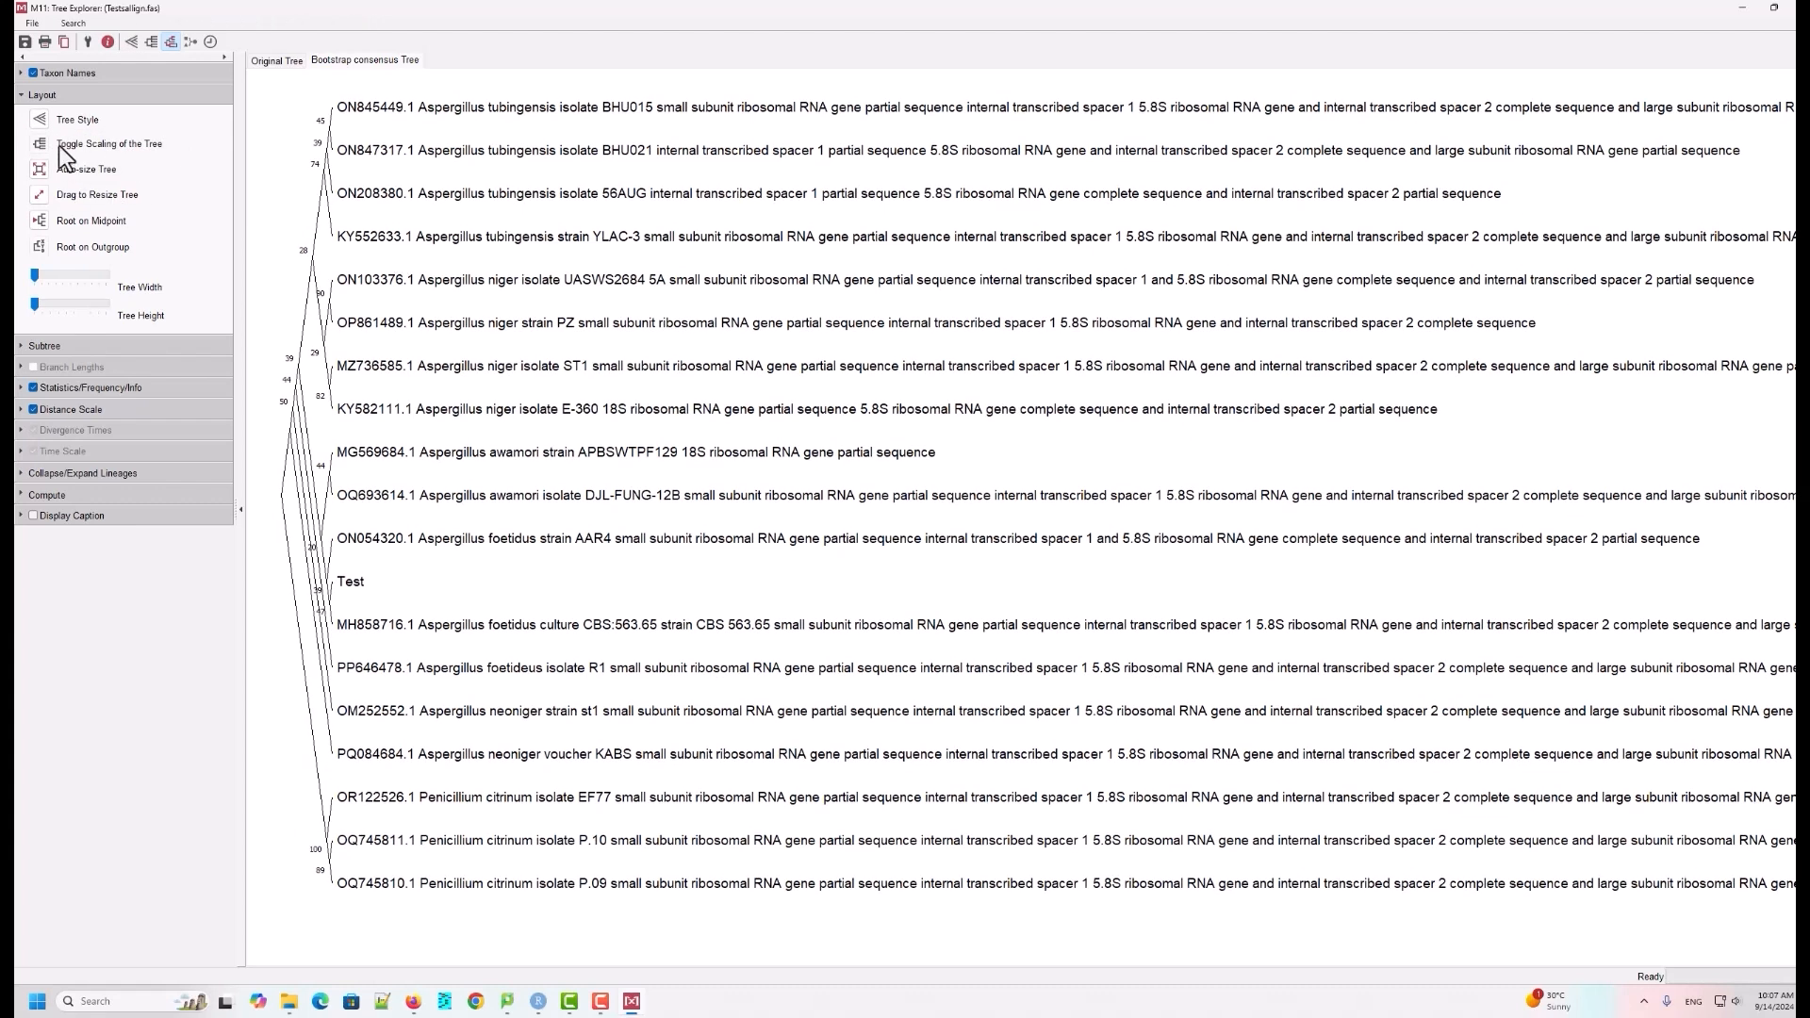
pyautogui.click(39, 118)
pyautogui.moveTo(102, 139)
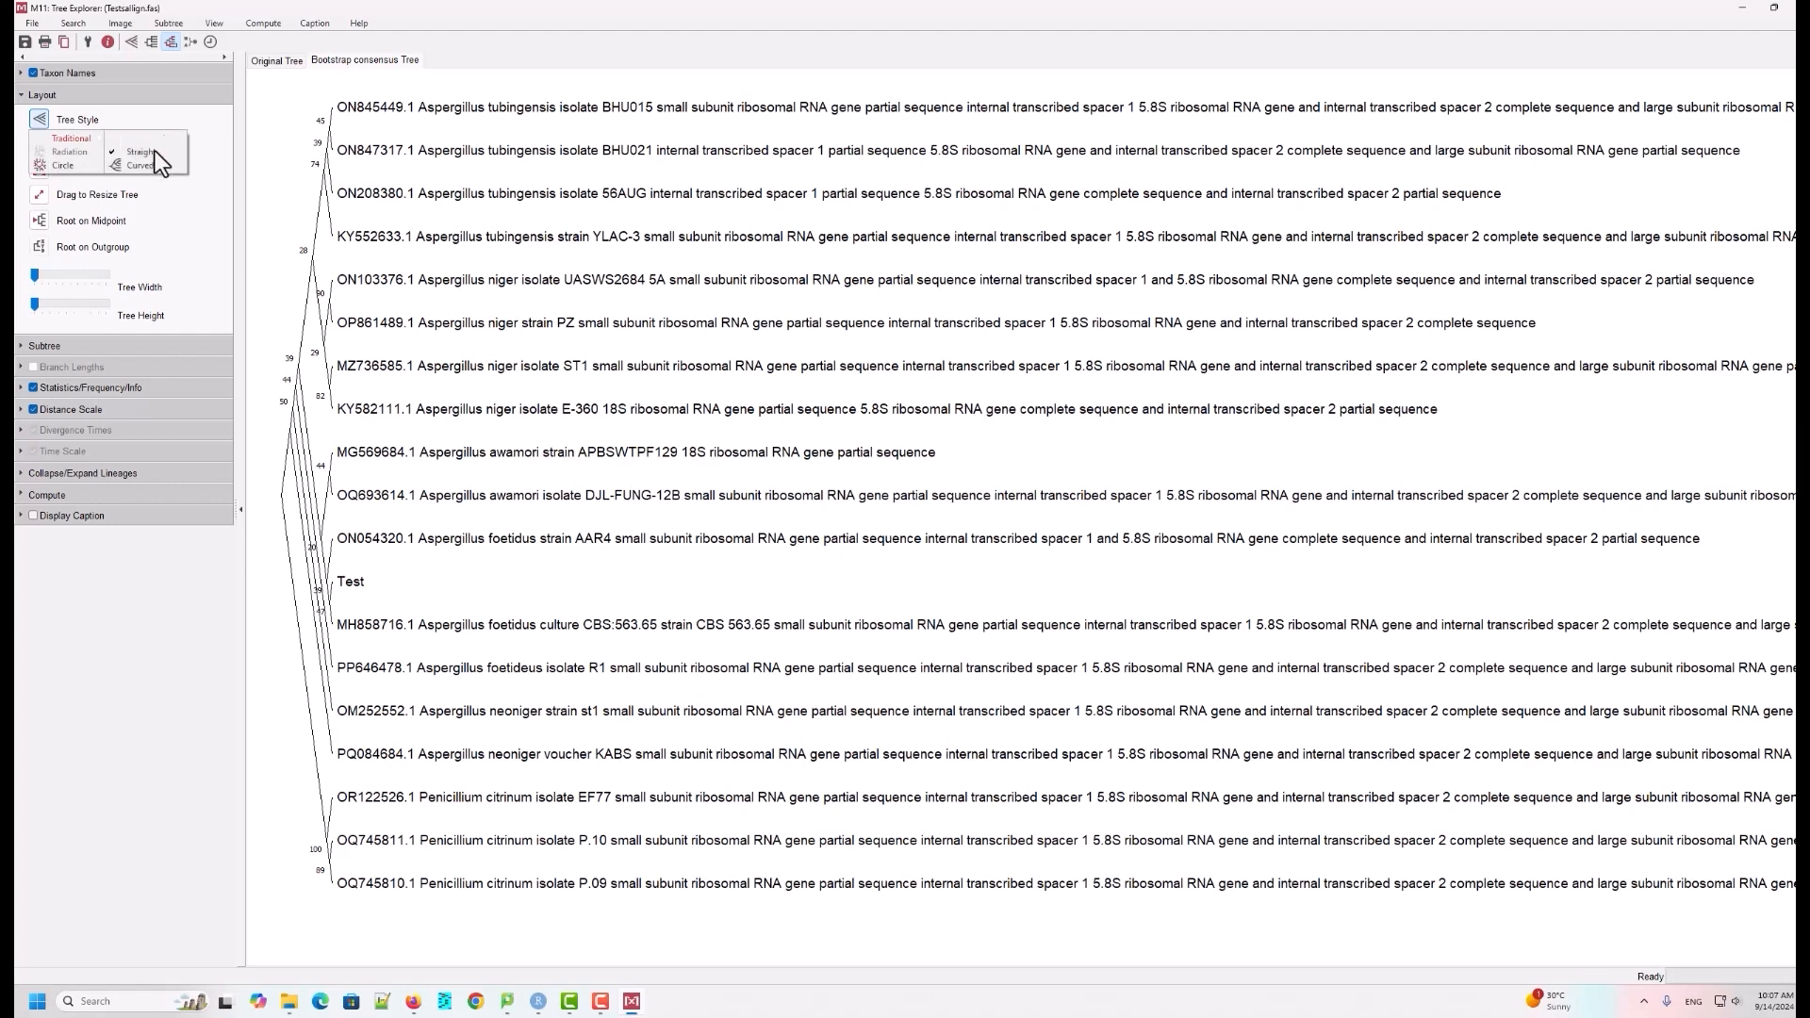
pyautogui.click(138, 166)
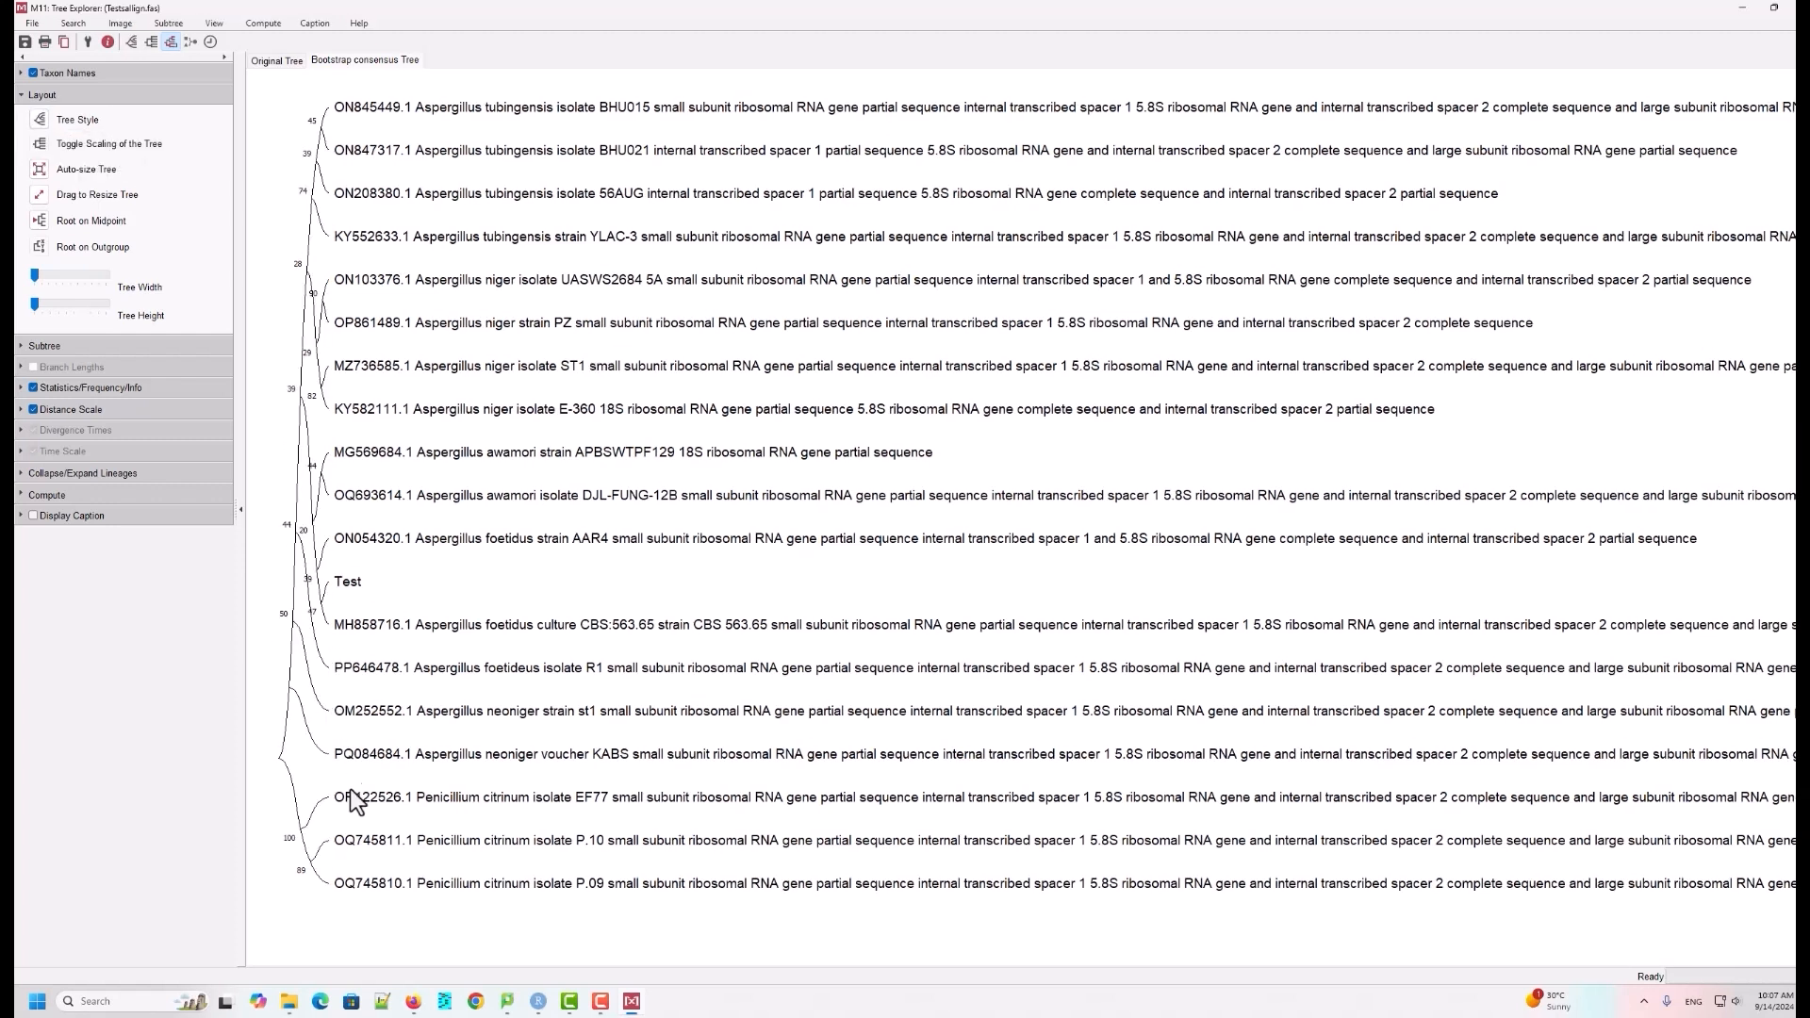
# Step: Try the Circle tree style, inspect the circular tree's centre, and return to the traditional Rectangular style
pyautogui.click(38, 121)
pyautogui.click(59, 165)
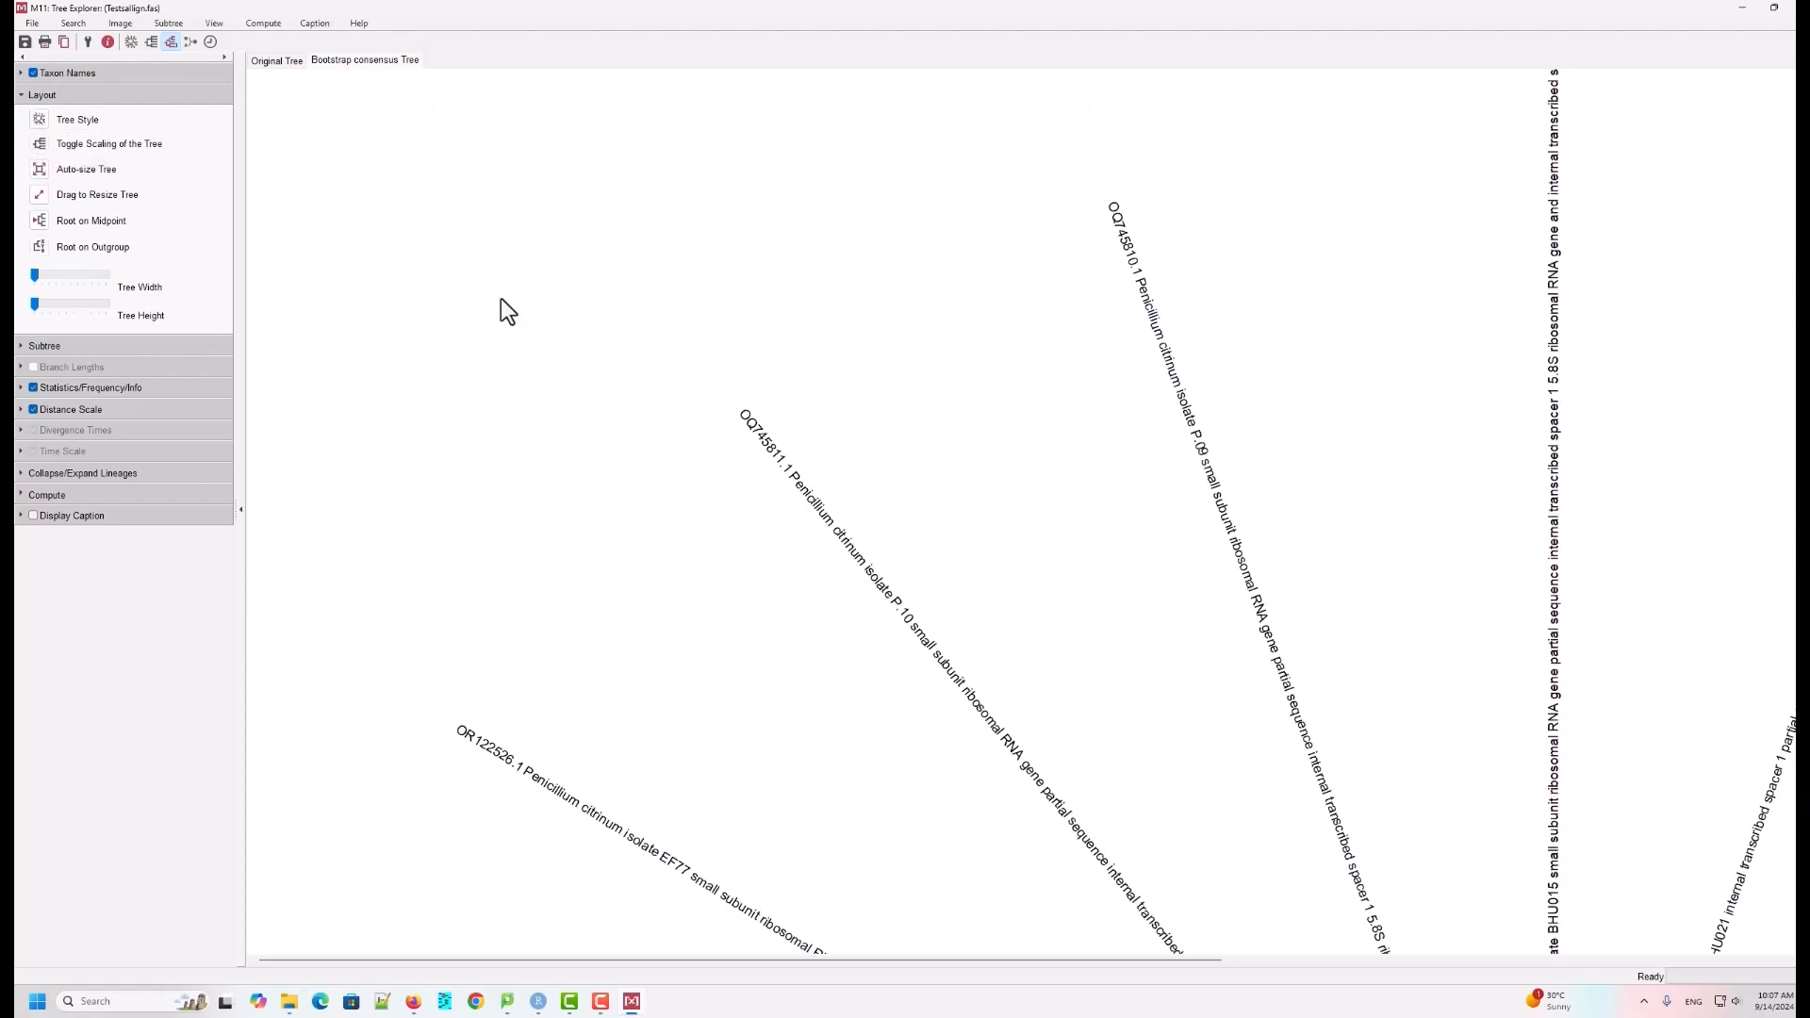
pyautogui.scroll(-2, 1122, 598)
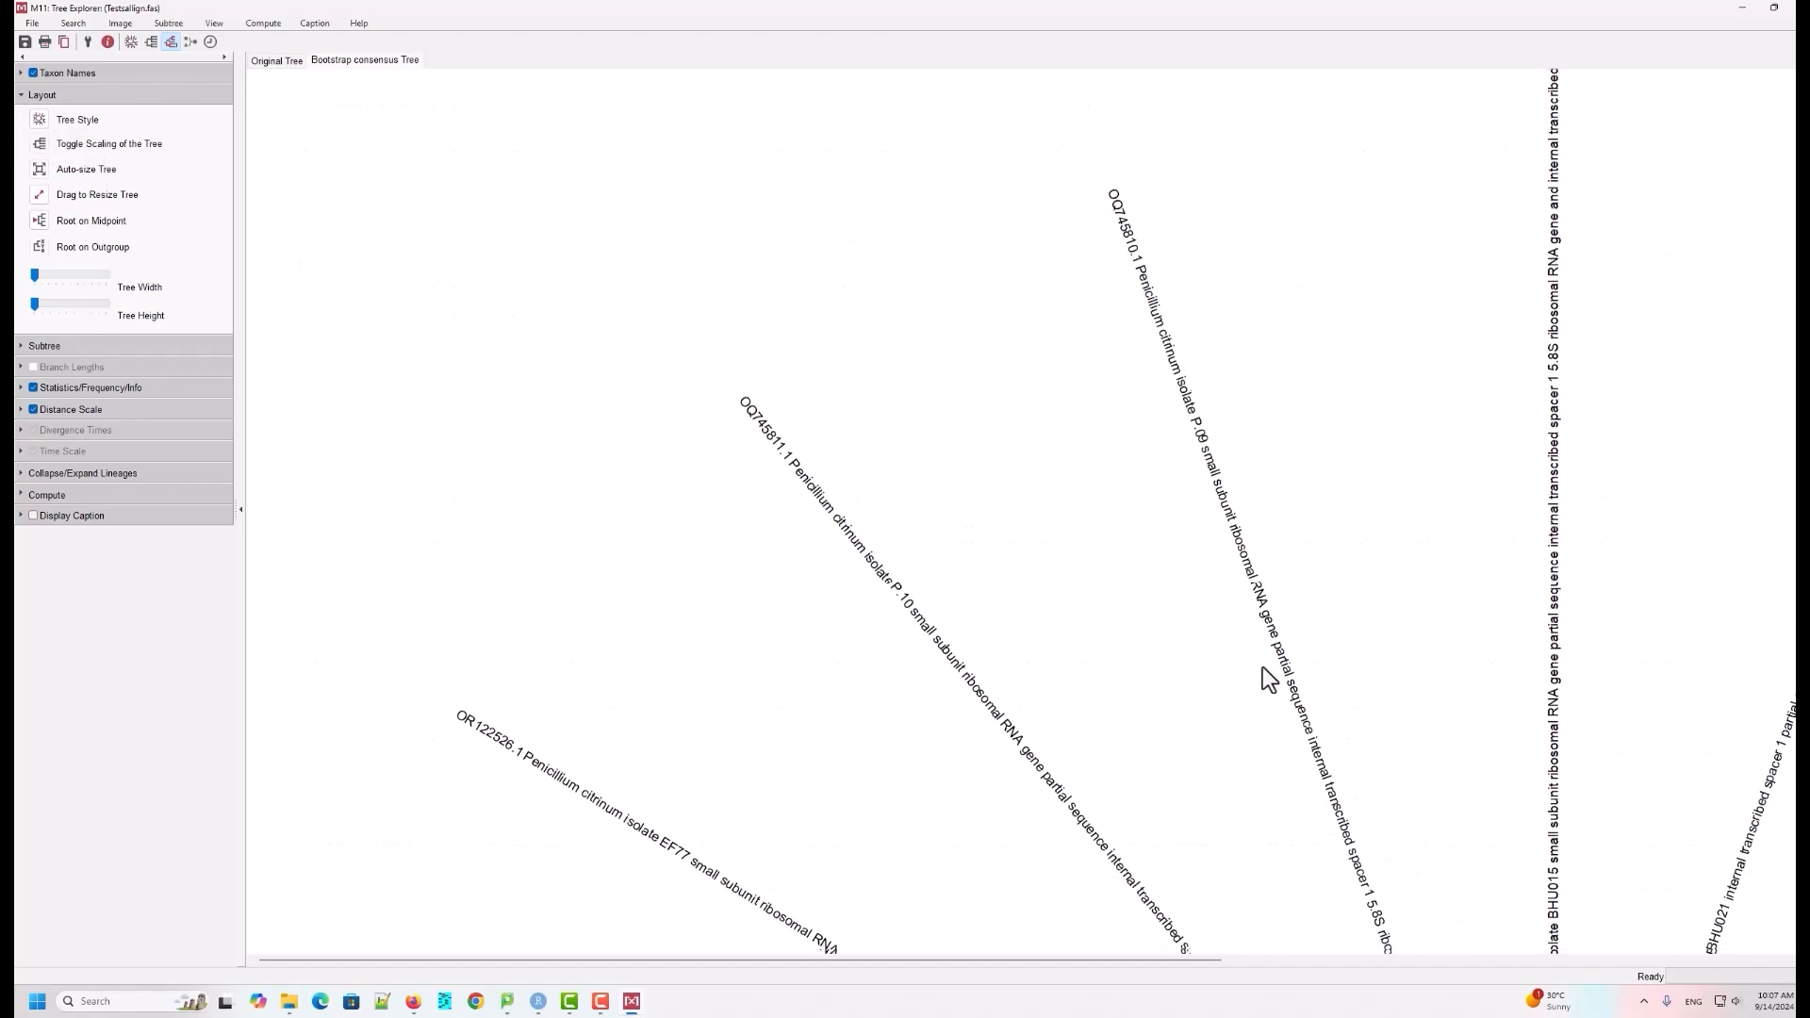
pyautogui.scroll(-15, 1067, 877)
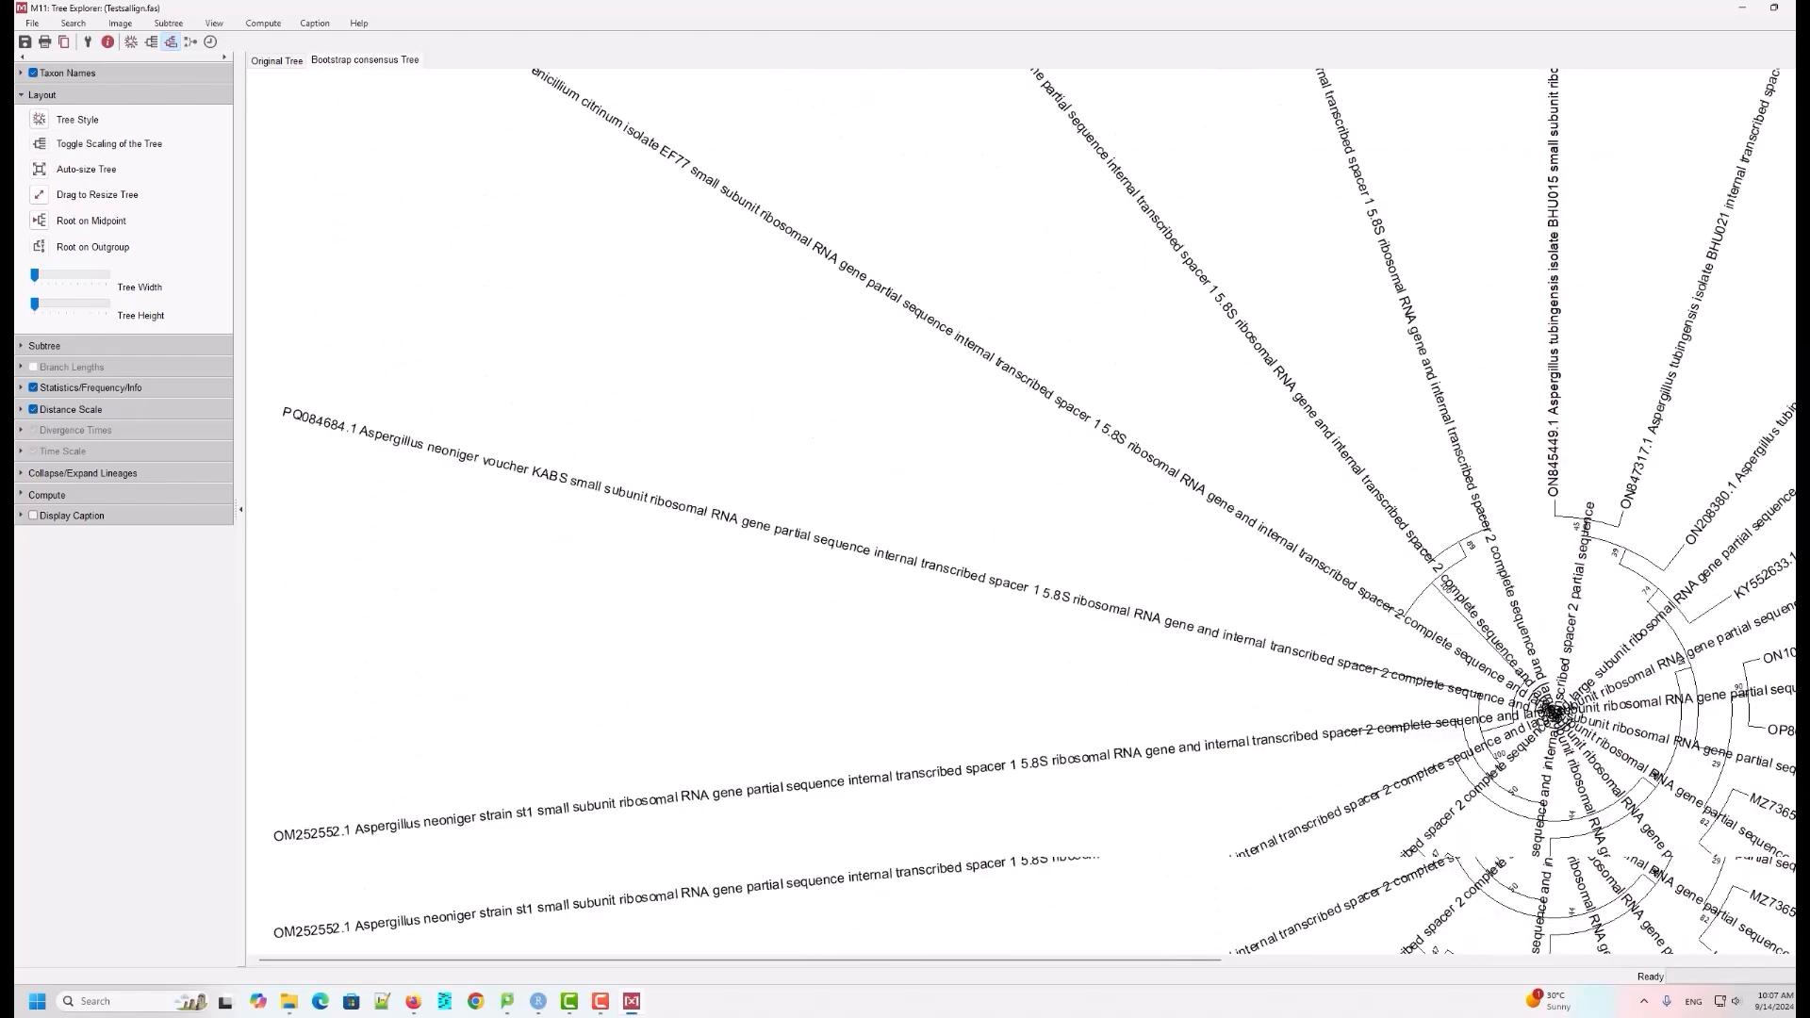
pyautogui.moveTo(993, 958); pyautogui.dragTo(1203, 960)
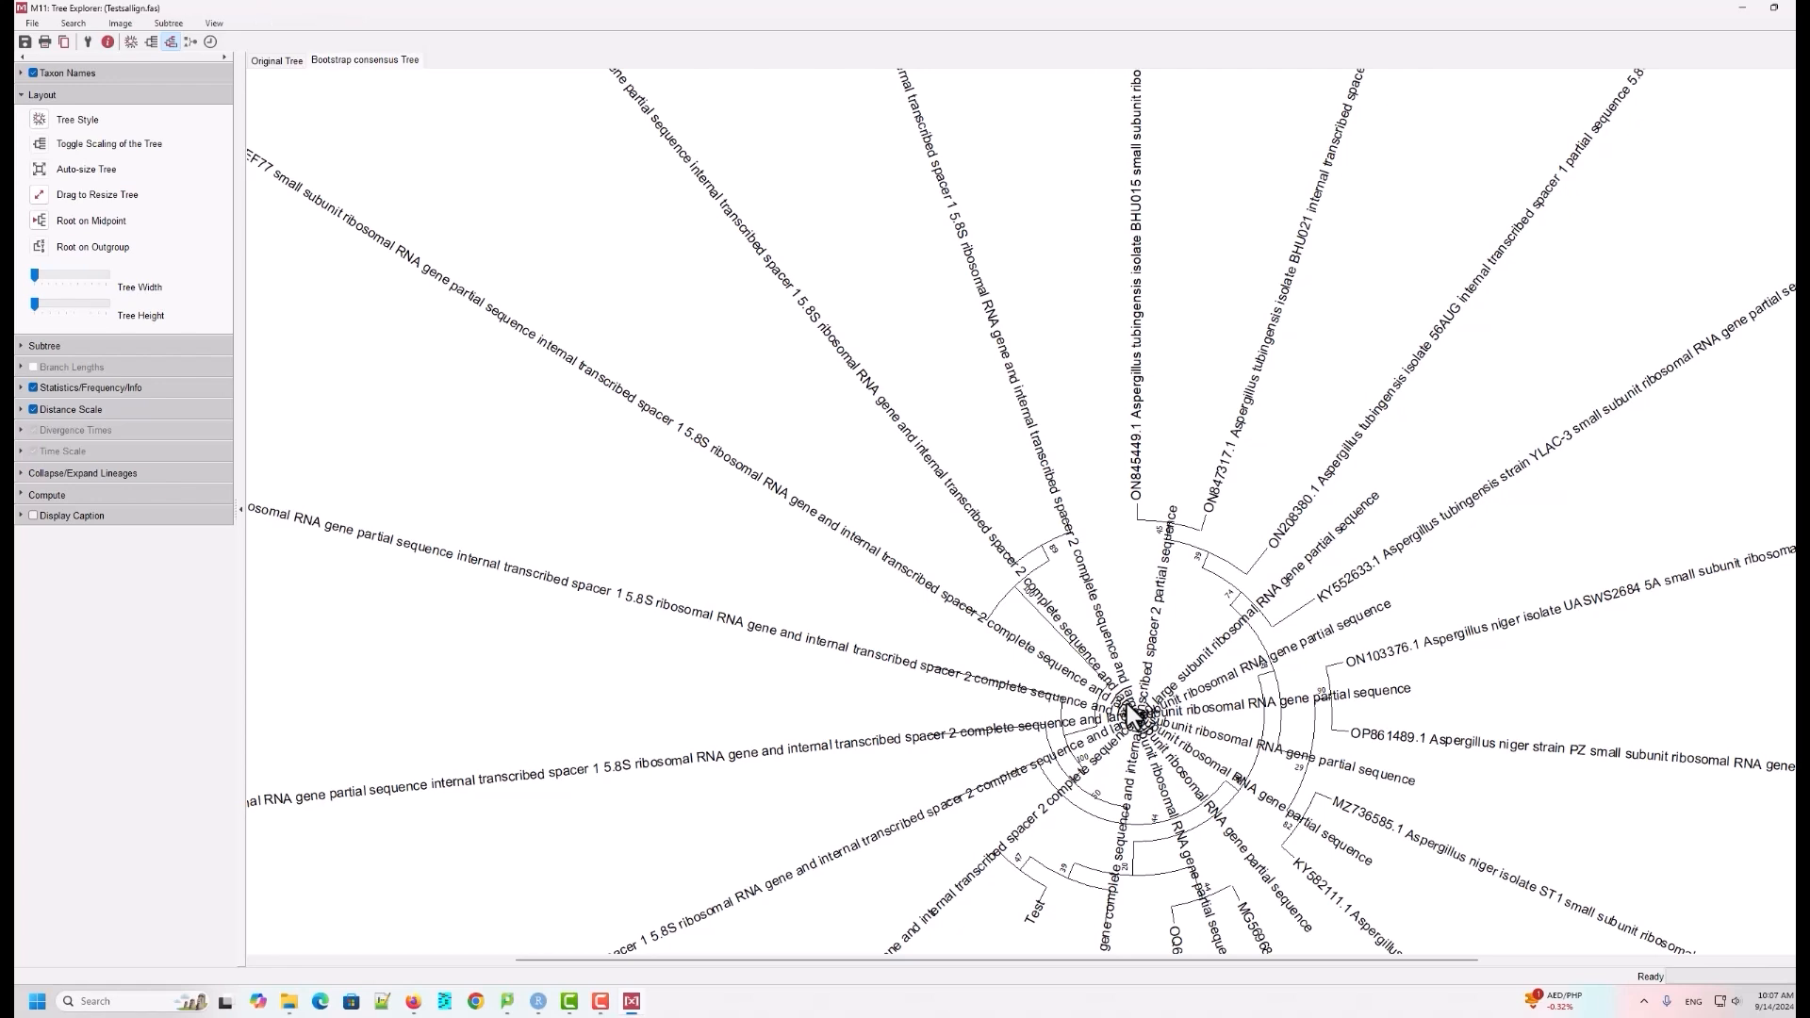
pyautogui.click(41, 120)
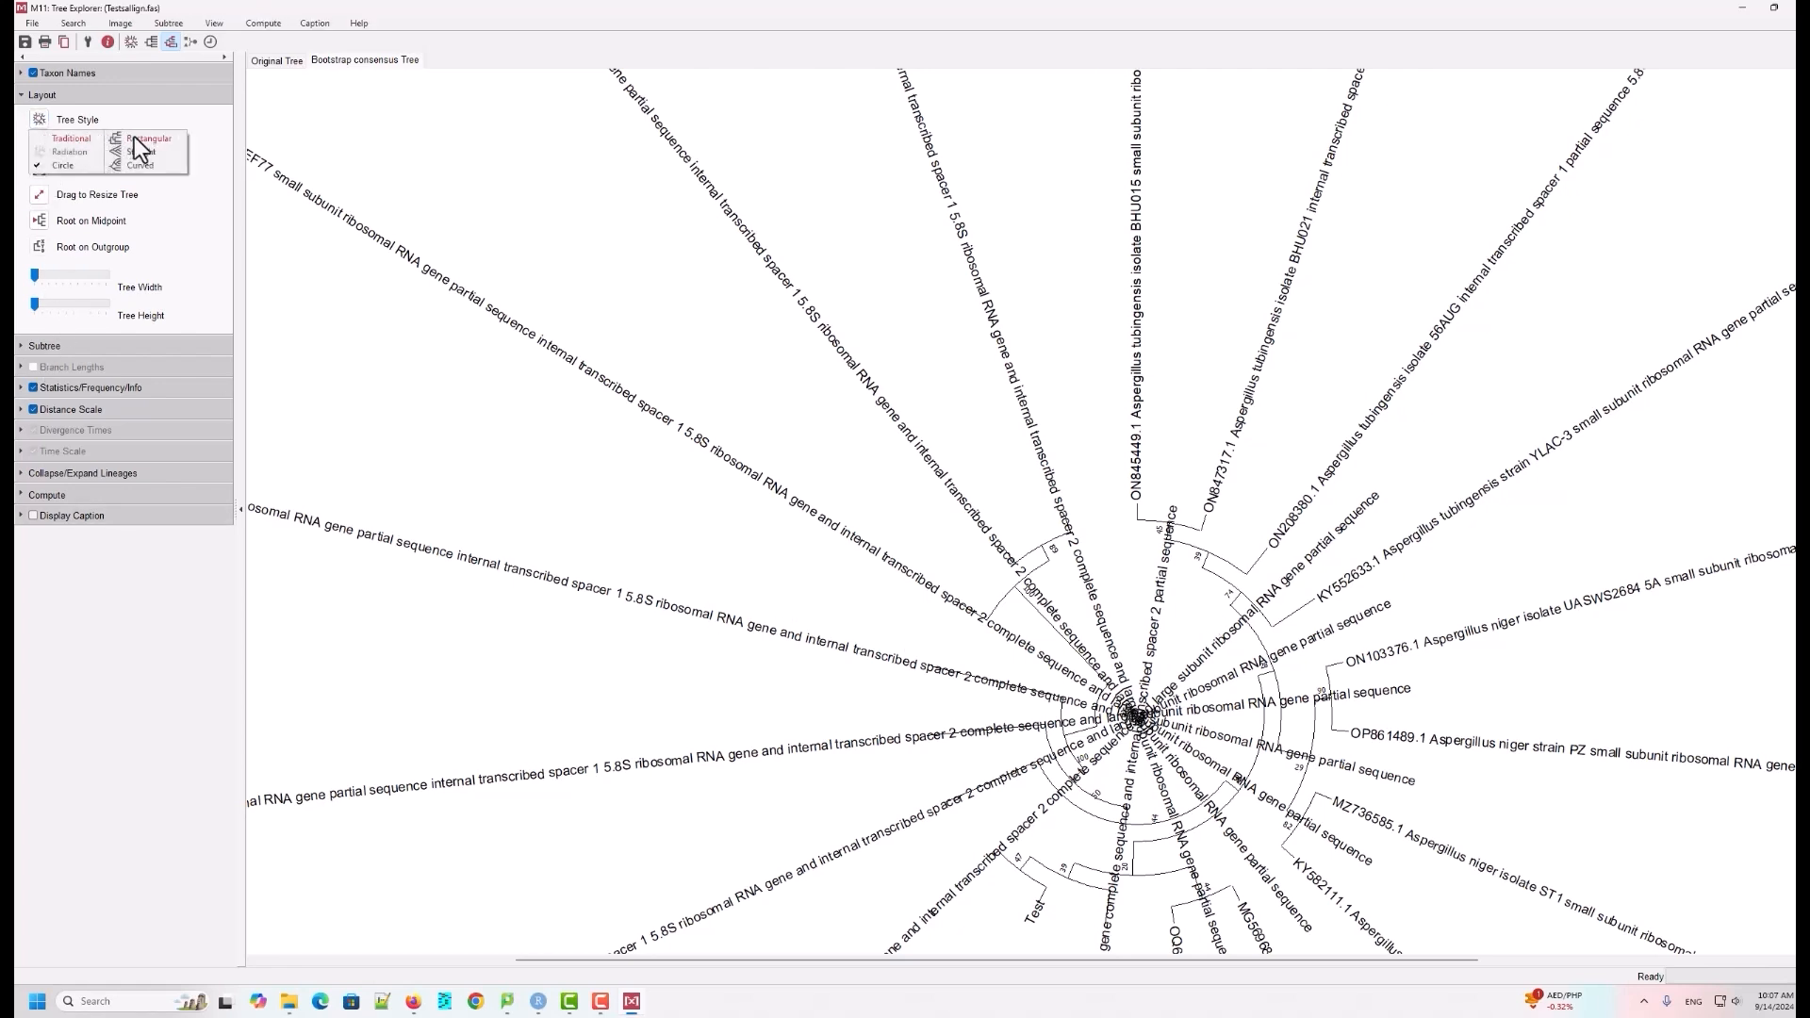
pyautogui.click(140, 139)
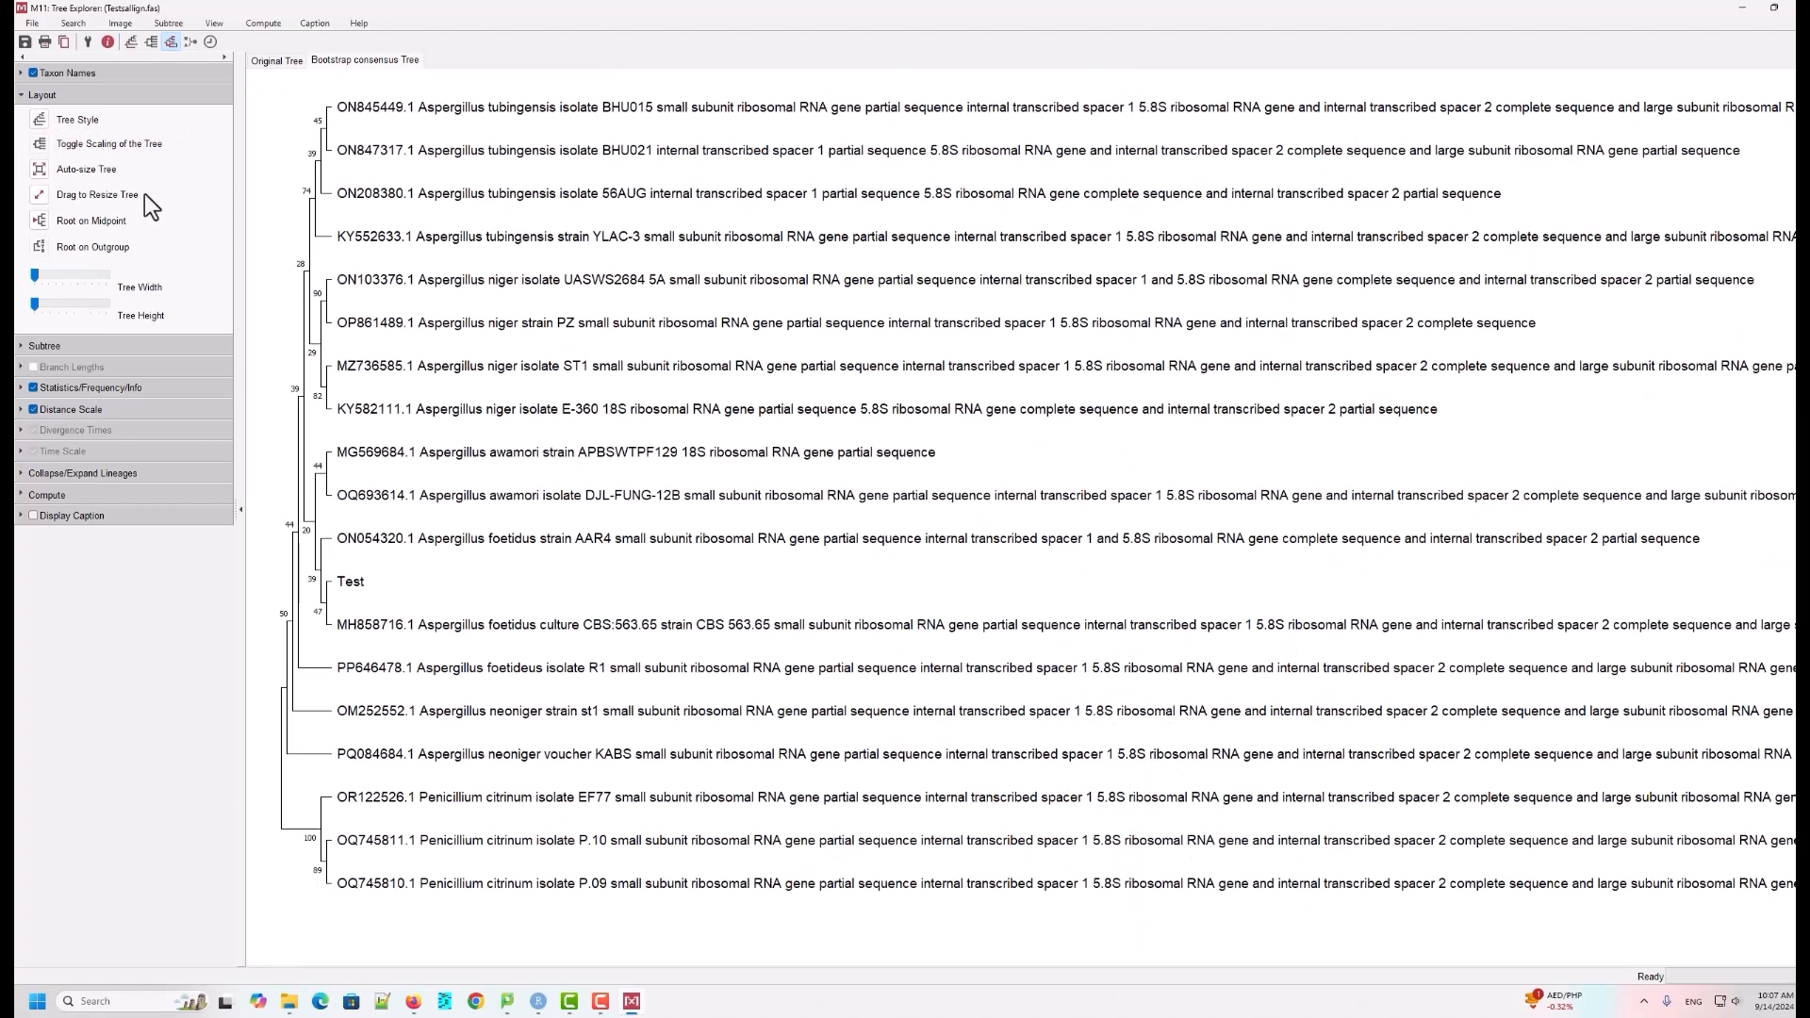
# Step: Auto-size the tree and resize it freehand to lengthen its branches and tighten the vertical spacing between taxa
pyautogui.click(40, 174)
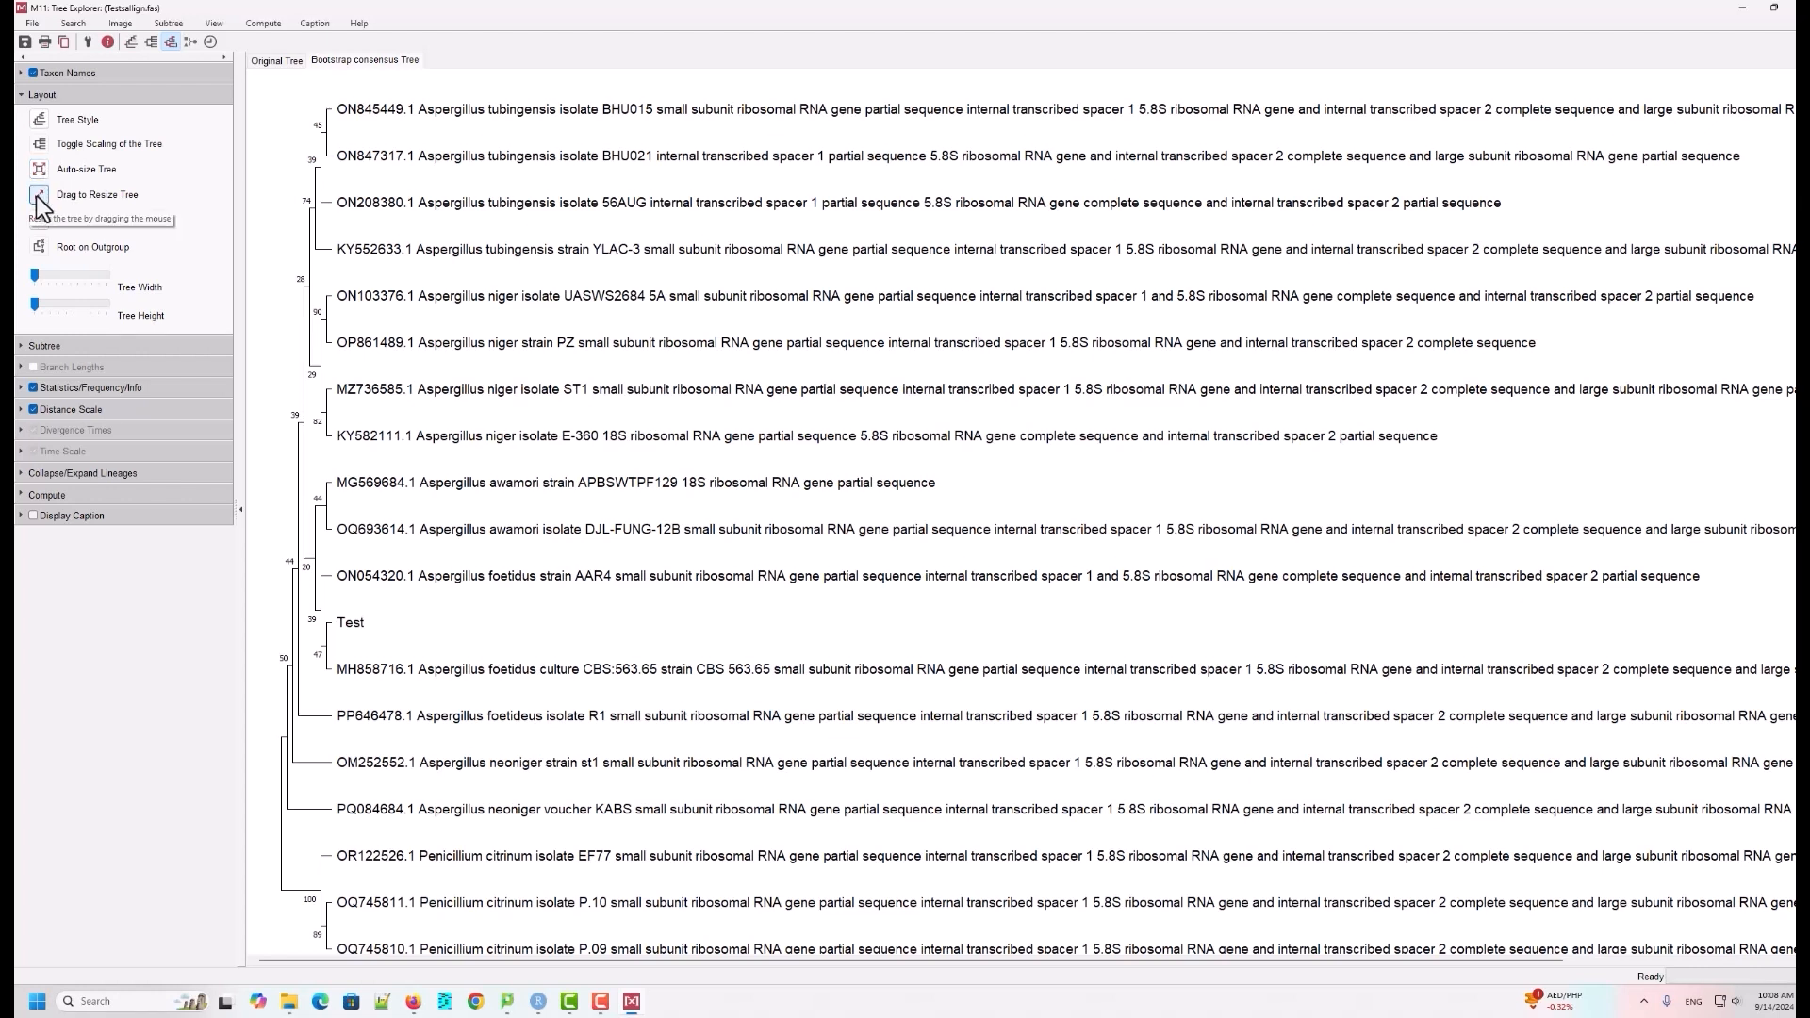
pyautogui.moveTo(343, 568); pyautogui.dragTo(455, 505)
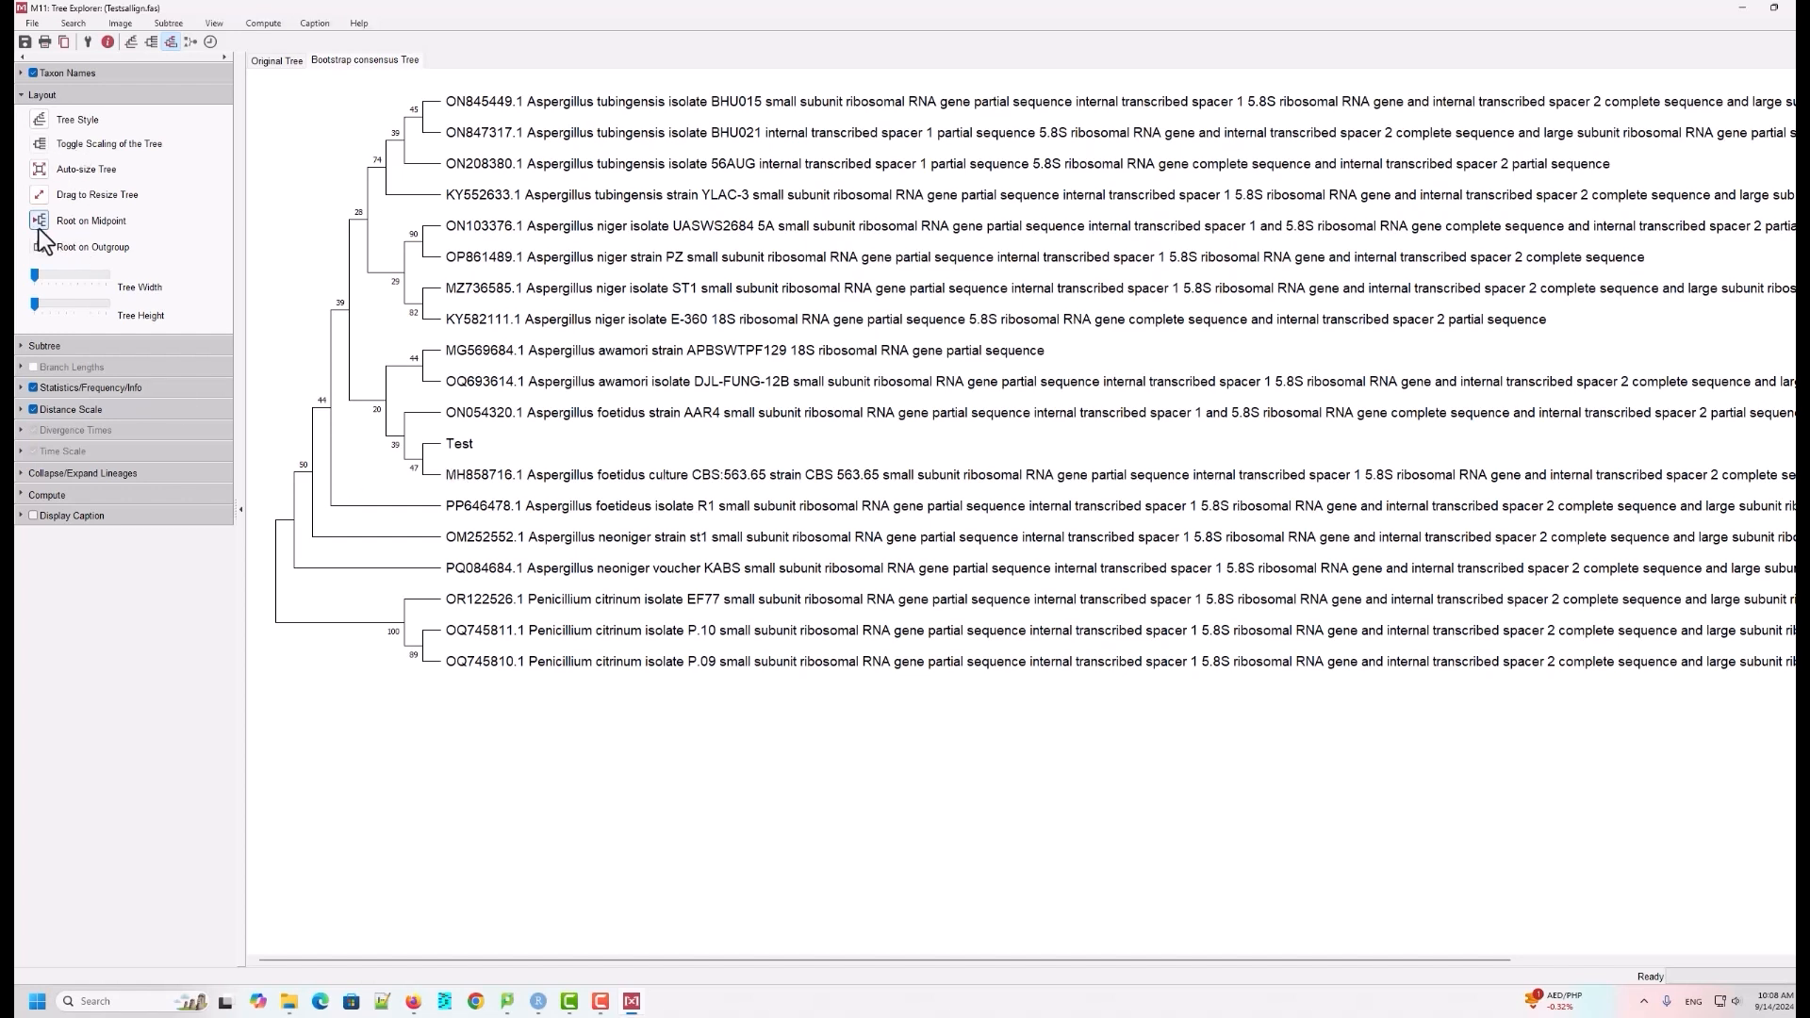
# Step: Root the bootstrap consensus tree on its midpoint
pyautogui.click(403, 141)
pyautogui.click(38, 220)
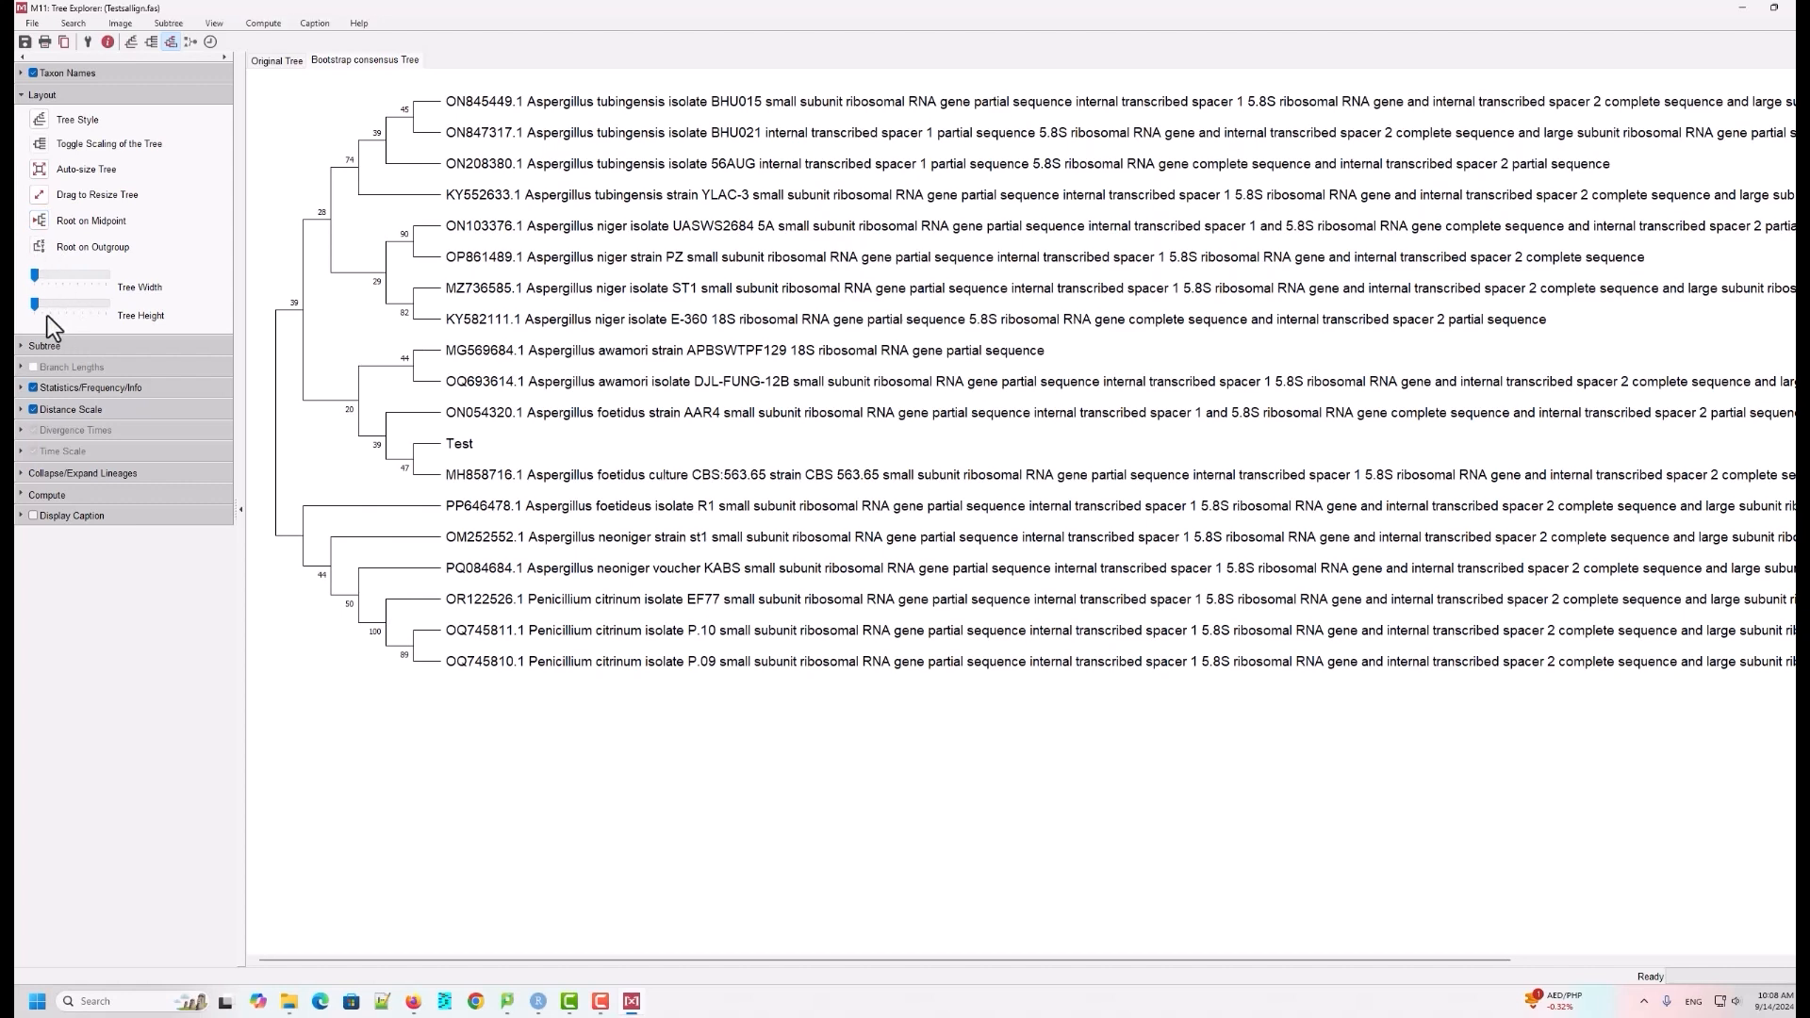
# Step: Show the original tree, resize it freehand to lengthen its branches and tighten the taxon spacing, and collapse the Layout options
pyautogui.click(279, 59)
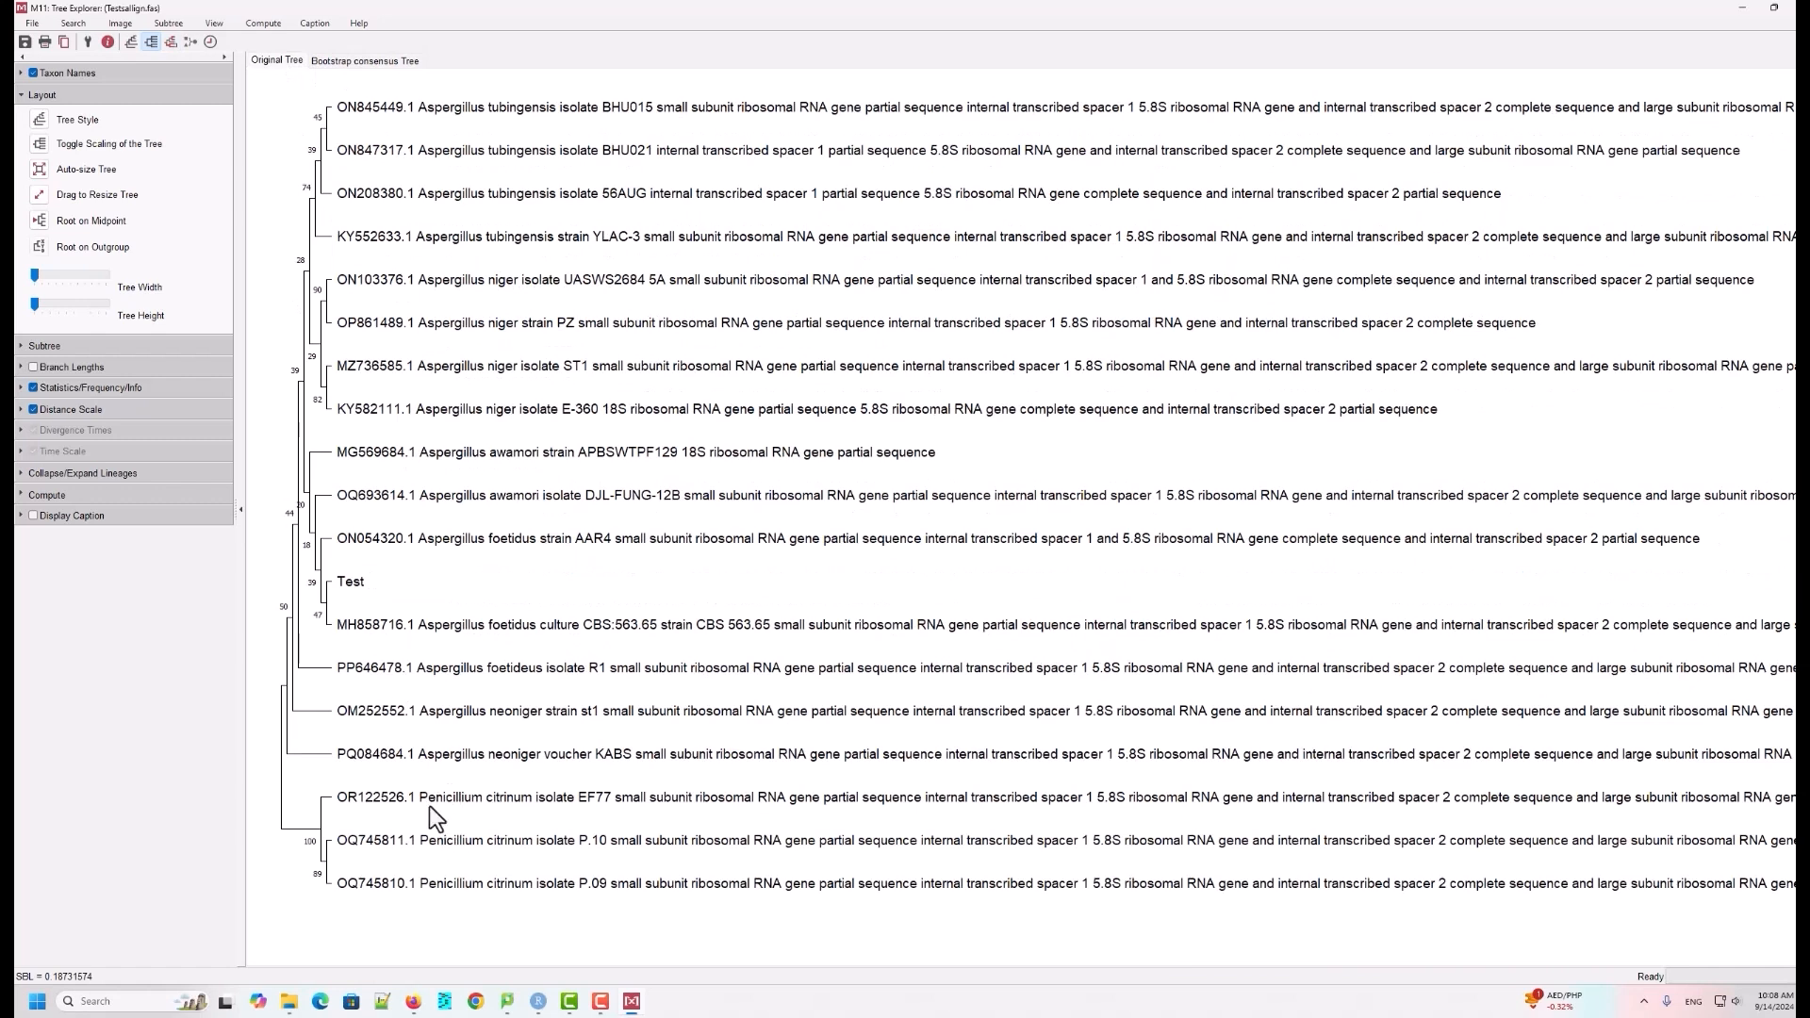
pyautogui.click(52, 194)
pyautogui.moveTo(433, 465); pyautogui.dragTo(576, 407)
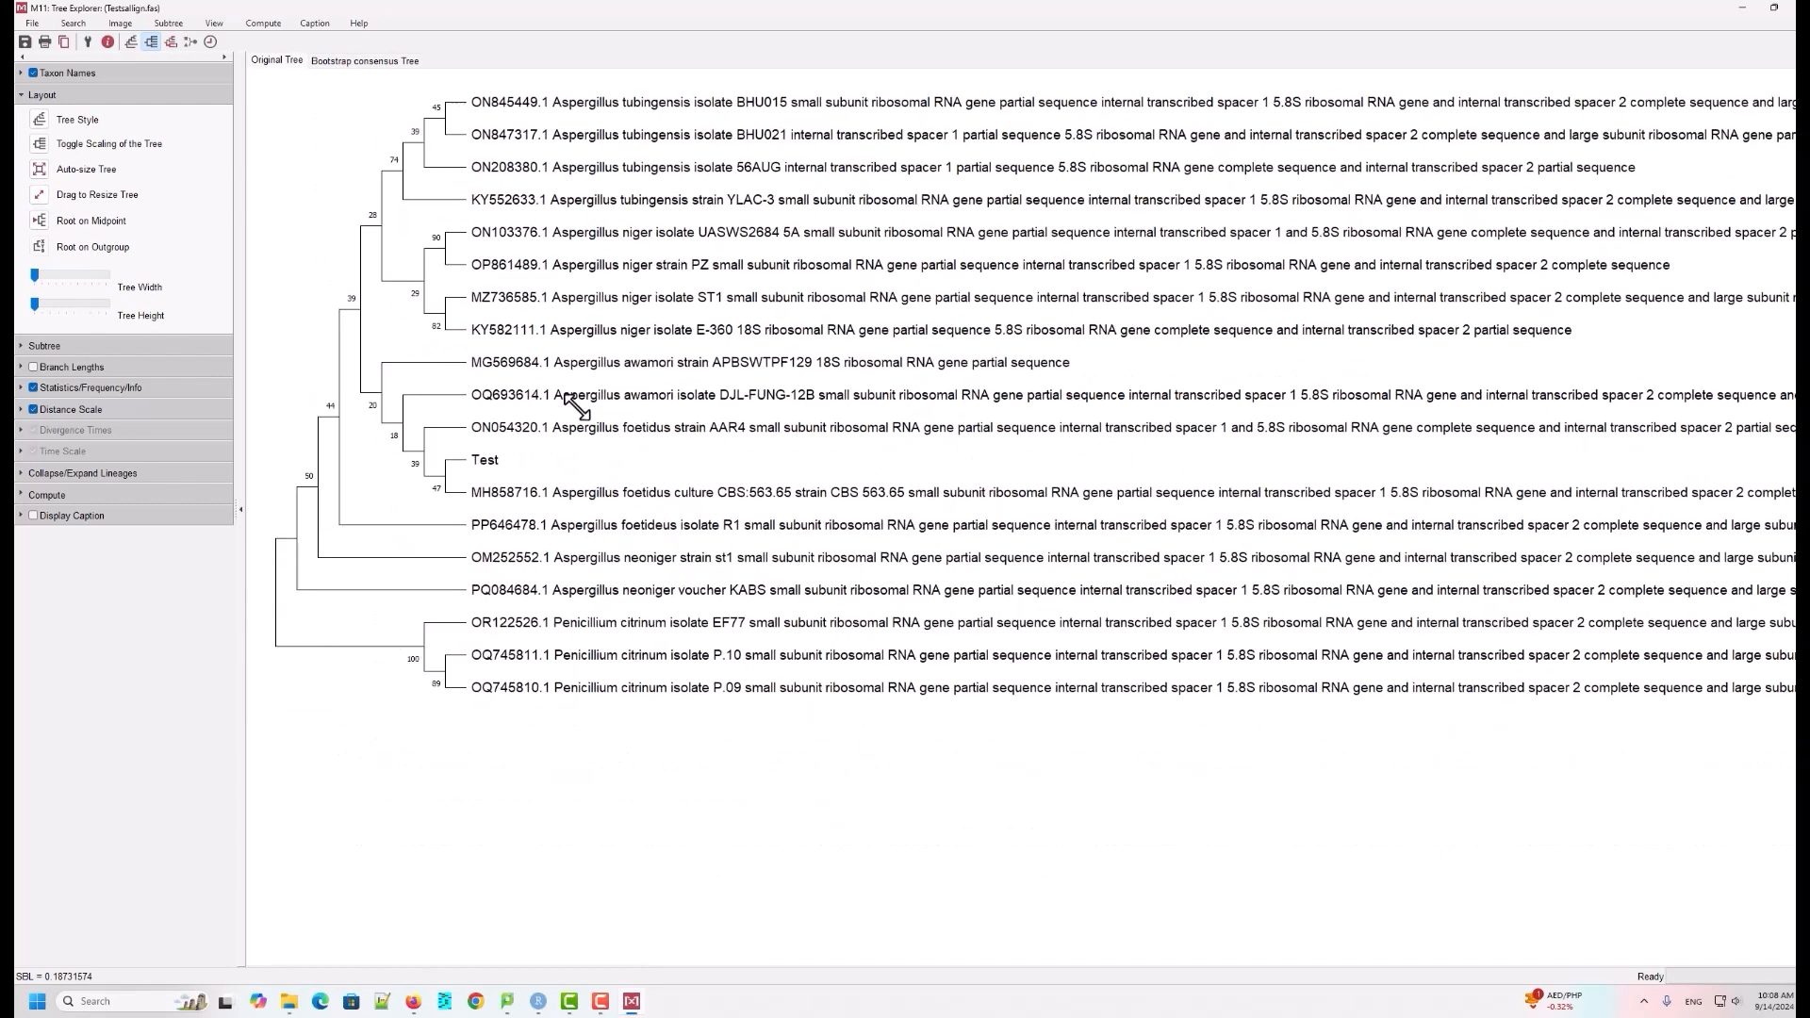
pyautogui.click(19, 96)
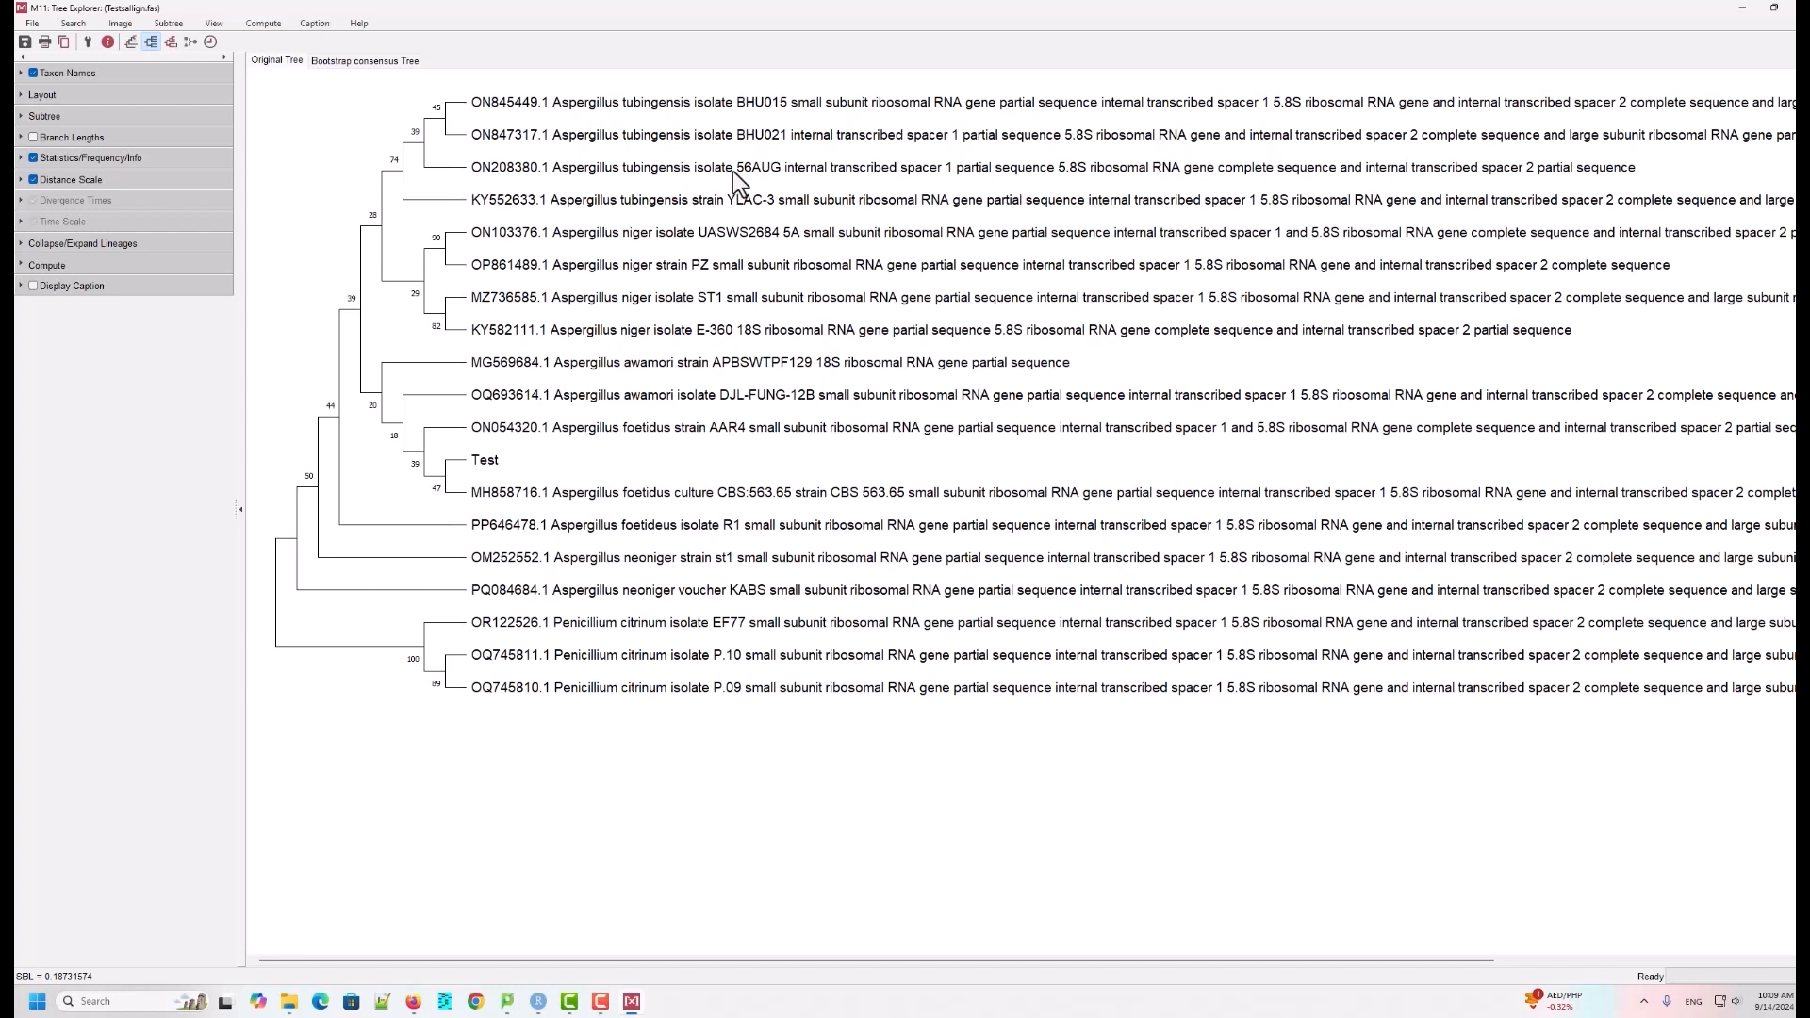
# Step: Shorten the first taxon label of the original tree to "ON845449.1 Aspergillus tubingensis" by deleting the rest of its description
pyautogui.doubleClick(688, 105)
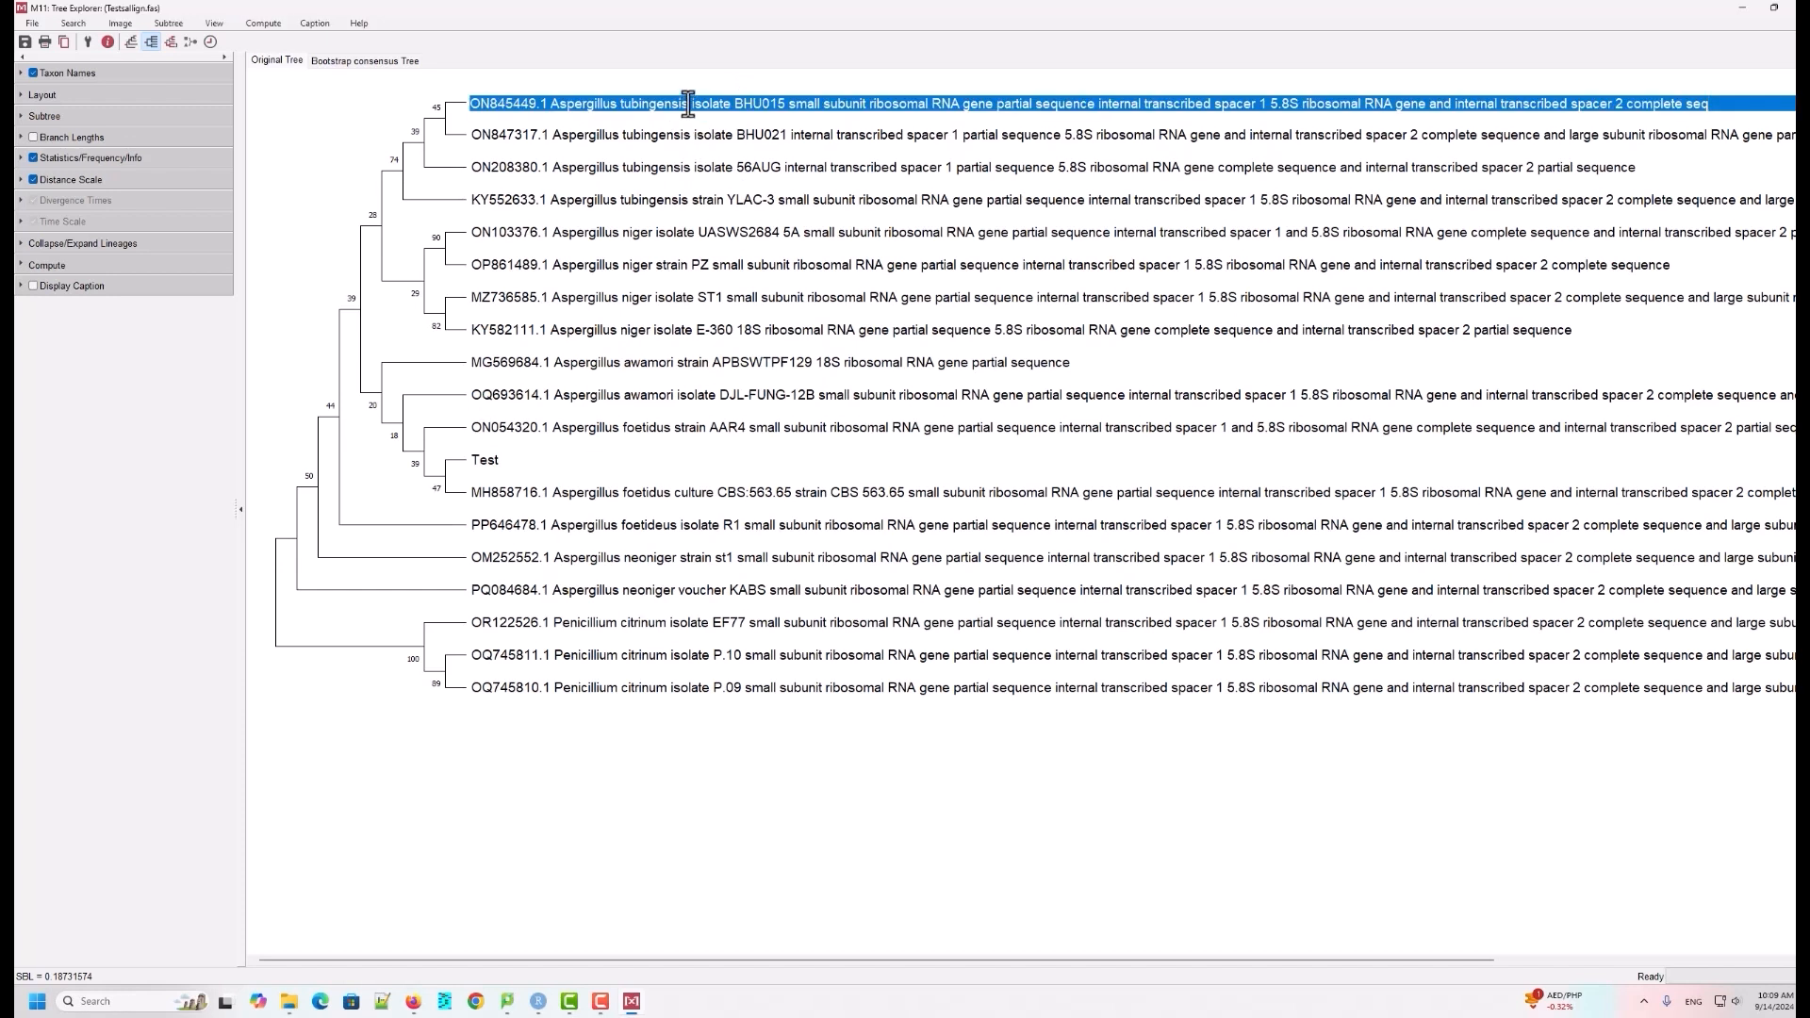
pyautogui.press('BackSpace')
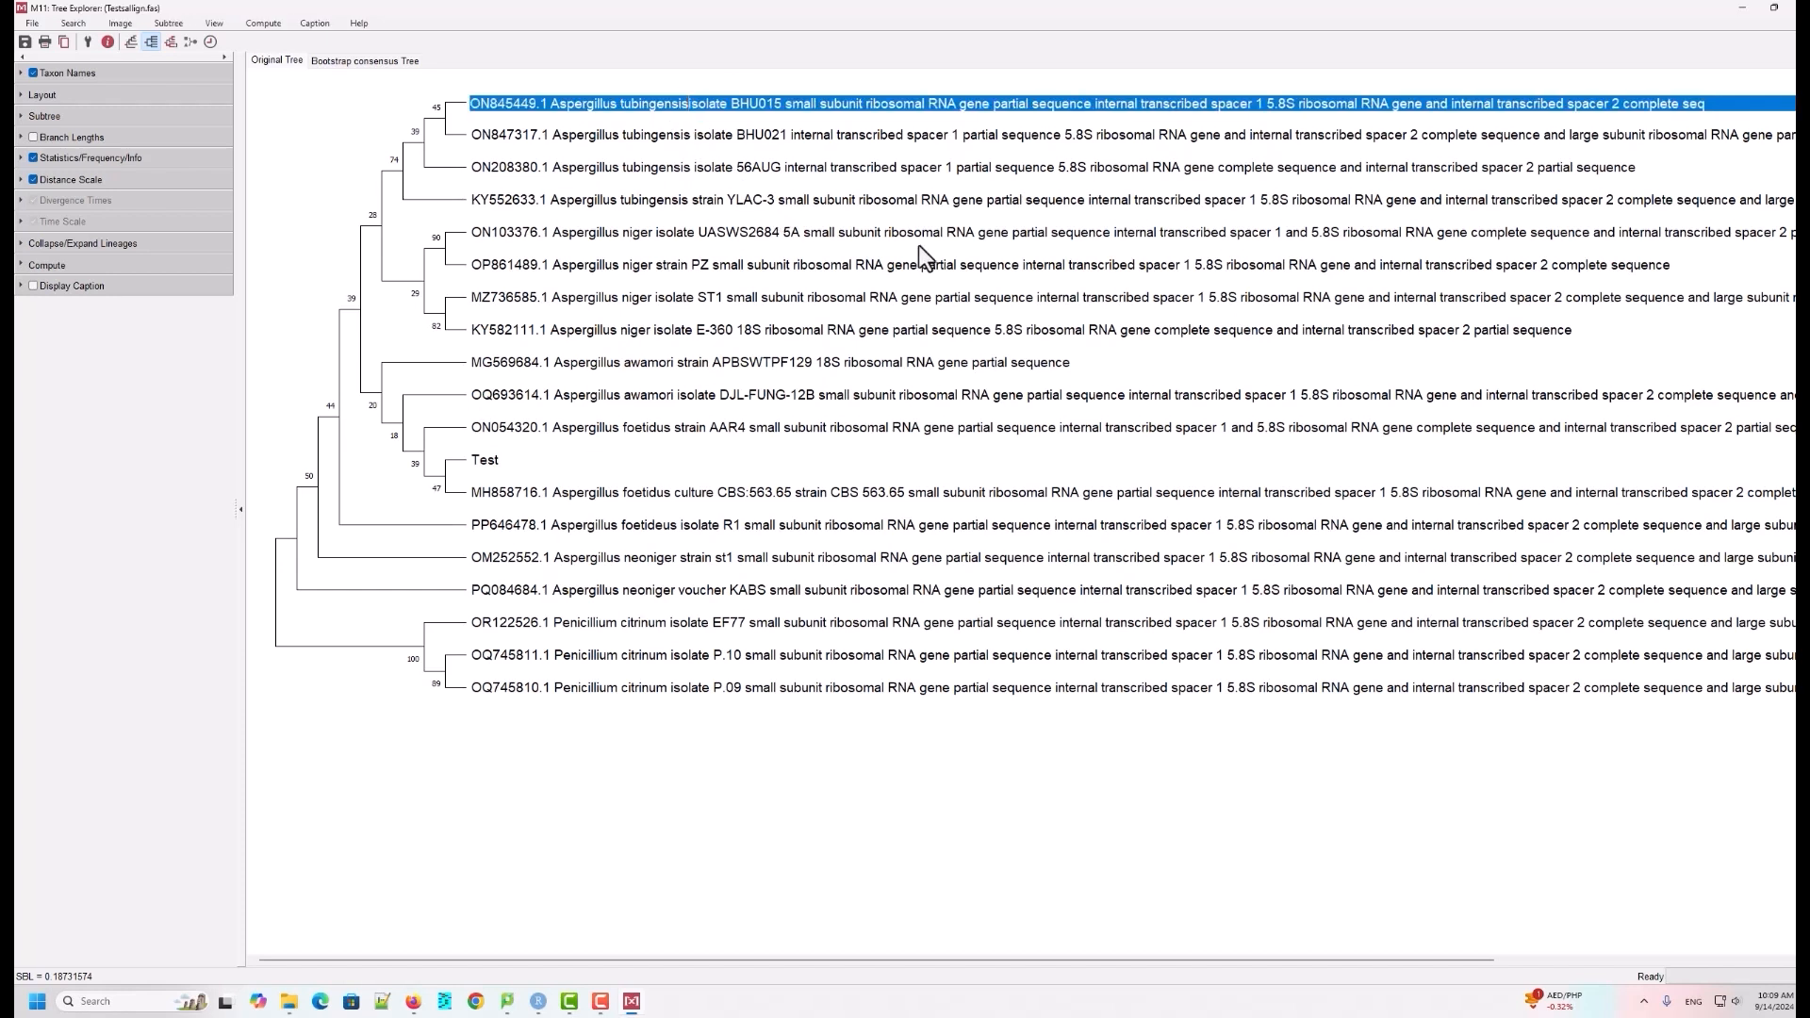
pyautogui.press('Delete')
pyautogui.press('Delete')
pyautogui.press('Delete')
pyautogui.press('Delete')
pyautogui.press('Delete')
pyautogui.press('Delete')
pyautogui.press('Delete')
pyautogui.press('Delete')
pyautogui.press('Delete')
pyautogui.press('Delete')
pyautogui.press('Delete')
pyautogui.press('Delete')
pyautogui.press('Delete')
pyautogui.press('Delete')
pyautogui.press('Delete')
pyautogui.press('Delete')
pyautogui.press('Delete')
pyautogui.press('Delete')
pyautogui.press('Delete')
pyautogui.press('Delete')
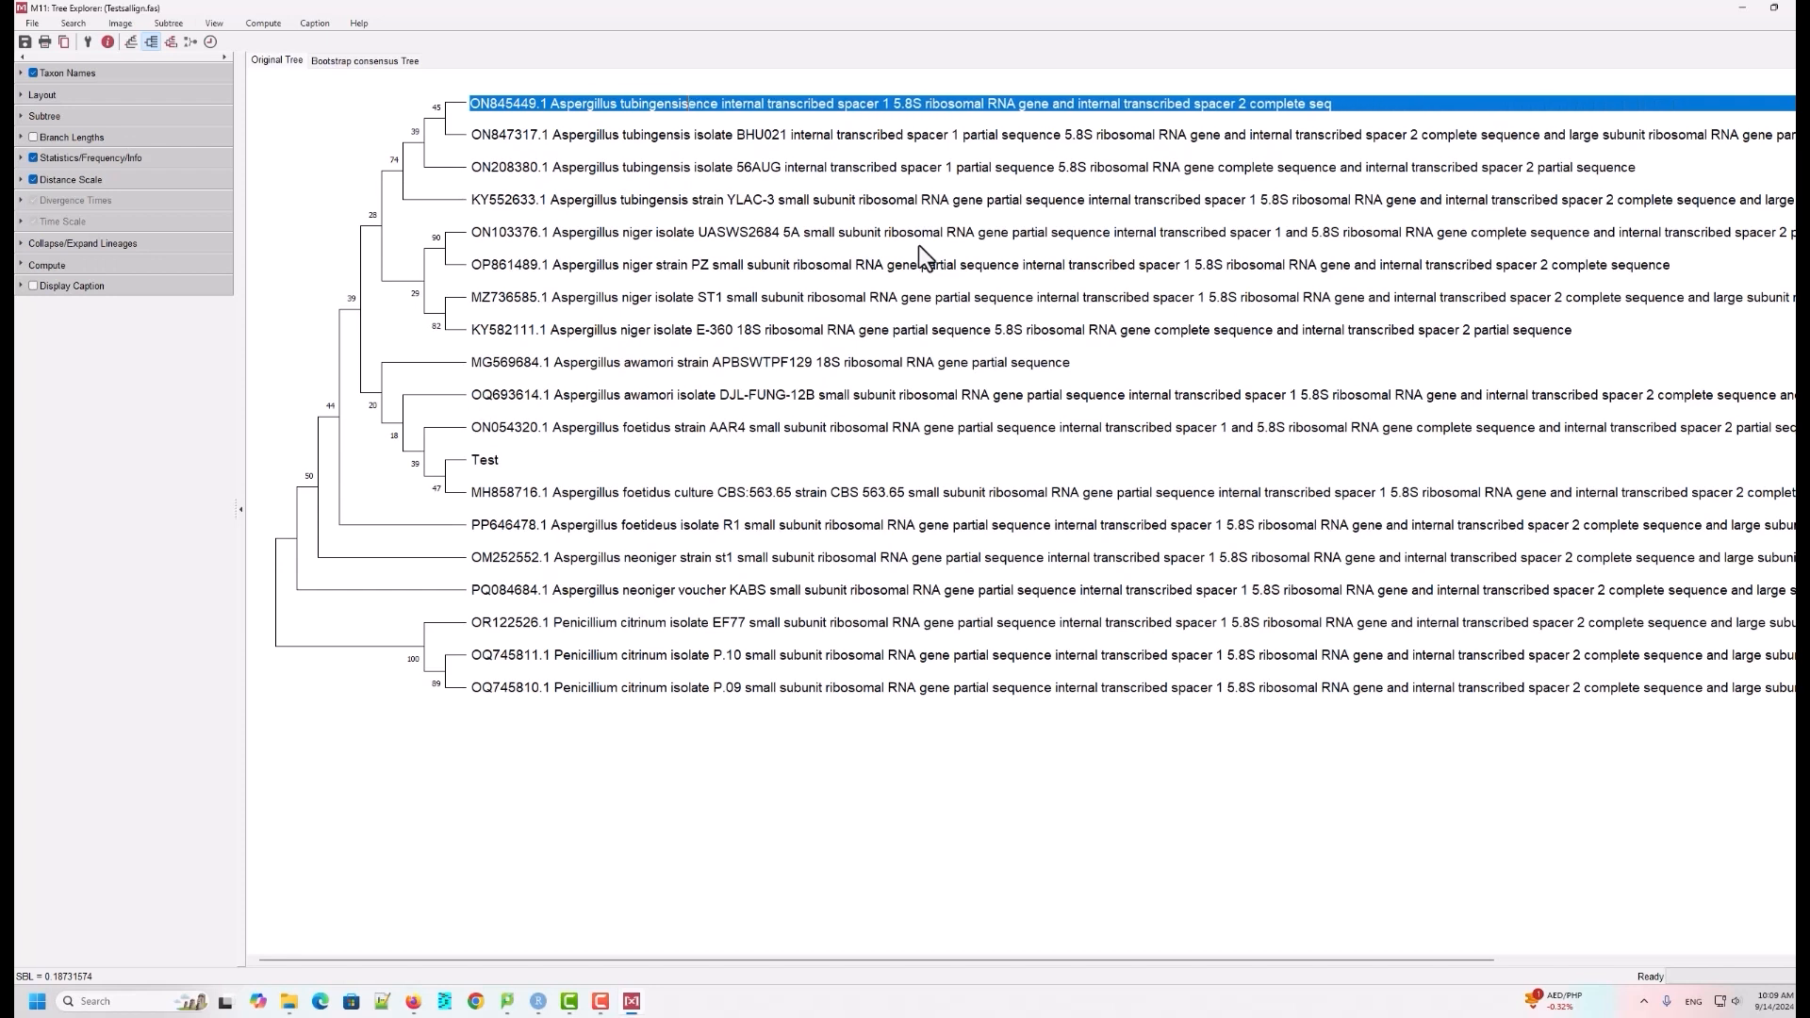
pyautogui.press('Delete')
pyautogui.press('Delete')
pyautogui.press('Delete')
pyautogui.press('Delete')
pyautogui.press('Delete')
pyautogui.press('Delete')
pyautogui.press('Delete')
pyautogui.press('Delete')
pyautogui.press('Delete')
pyautogui.press('Delete')
pyautogui.press('Delete')
pyautogui.press('Delete')
pyautogui.press('Delete')
pyautogui.press('Delete')
pyautogui.press('Delete')
pyautogui.press('Delete')
pyautogui.press('Delete')
pyautogui.press('Delete')
pyautogui.press('Delete')
pyautogui.press('Delete')
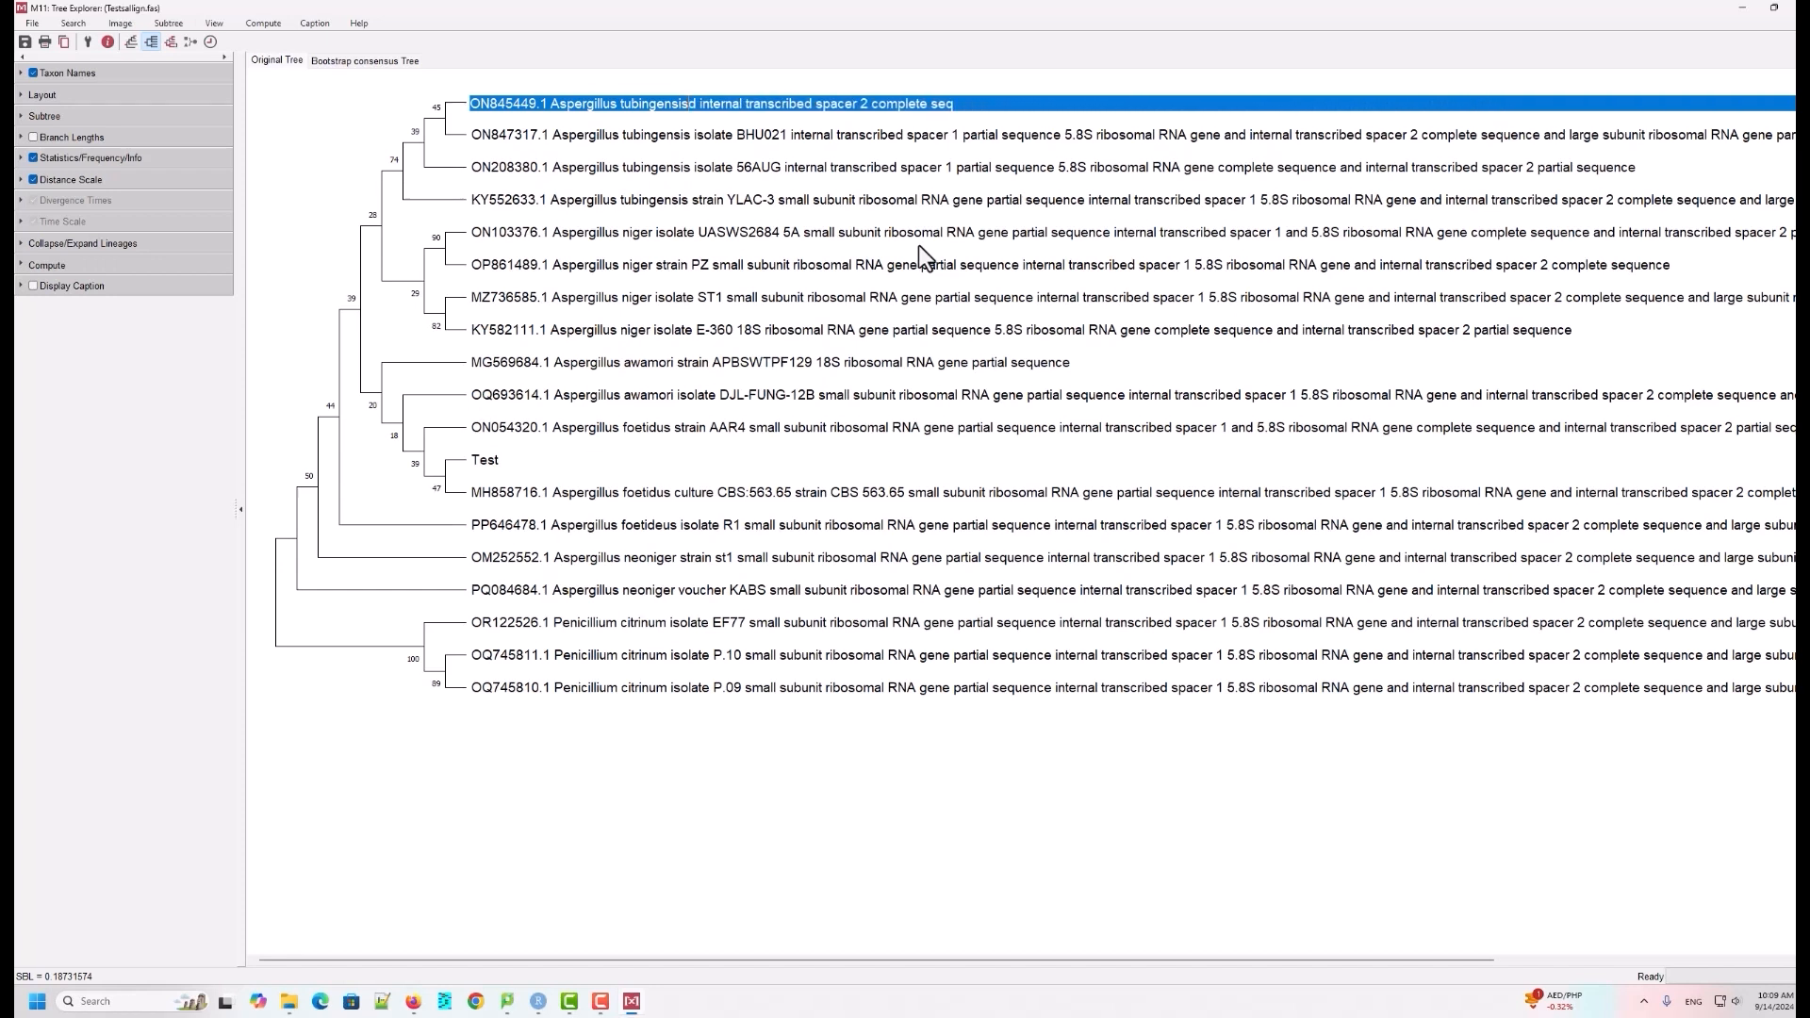
pyautogui.press('Delete')
pyautogui.press('Delete')
pyautogui.press('Delete')
pyautogui.press('Delete')
pyautogui.press('Delete')
pyautogui.press('Delete')
pyautogui.press('Delete')
pyautogui.press('Delete')
pyautogui.press('Delete')
pyautogui.press('Delete')
pyautogui.press('Delete')
pyautogui.press('Delete')
pyautogui.press('Delete')
pyautogui.press('Delete')
pyautogui.press('Delete')
pyautogui.press('Delete')
pyautogui.press('Delete')
pyautogui.press('Delete')
pyautogui.press('Delete')
pyautogui.press('Delete')
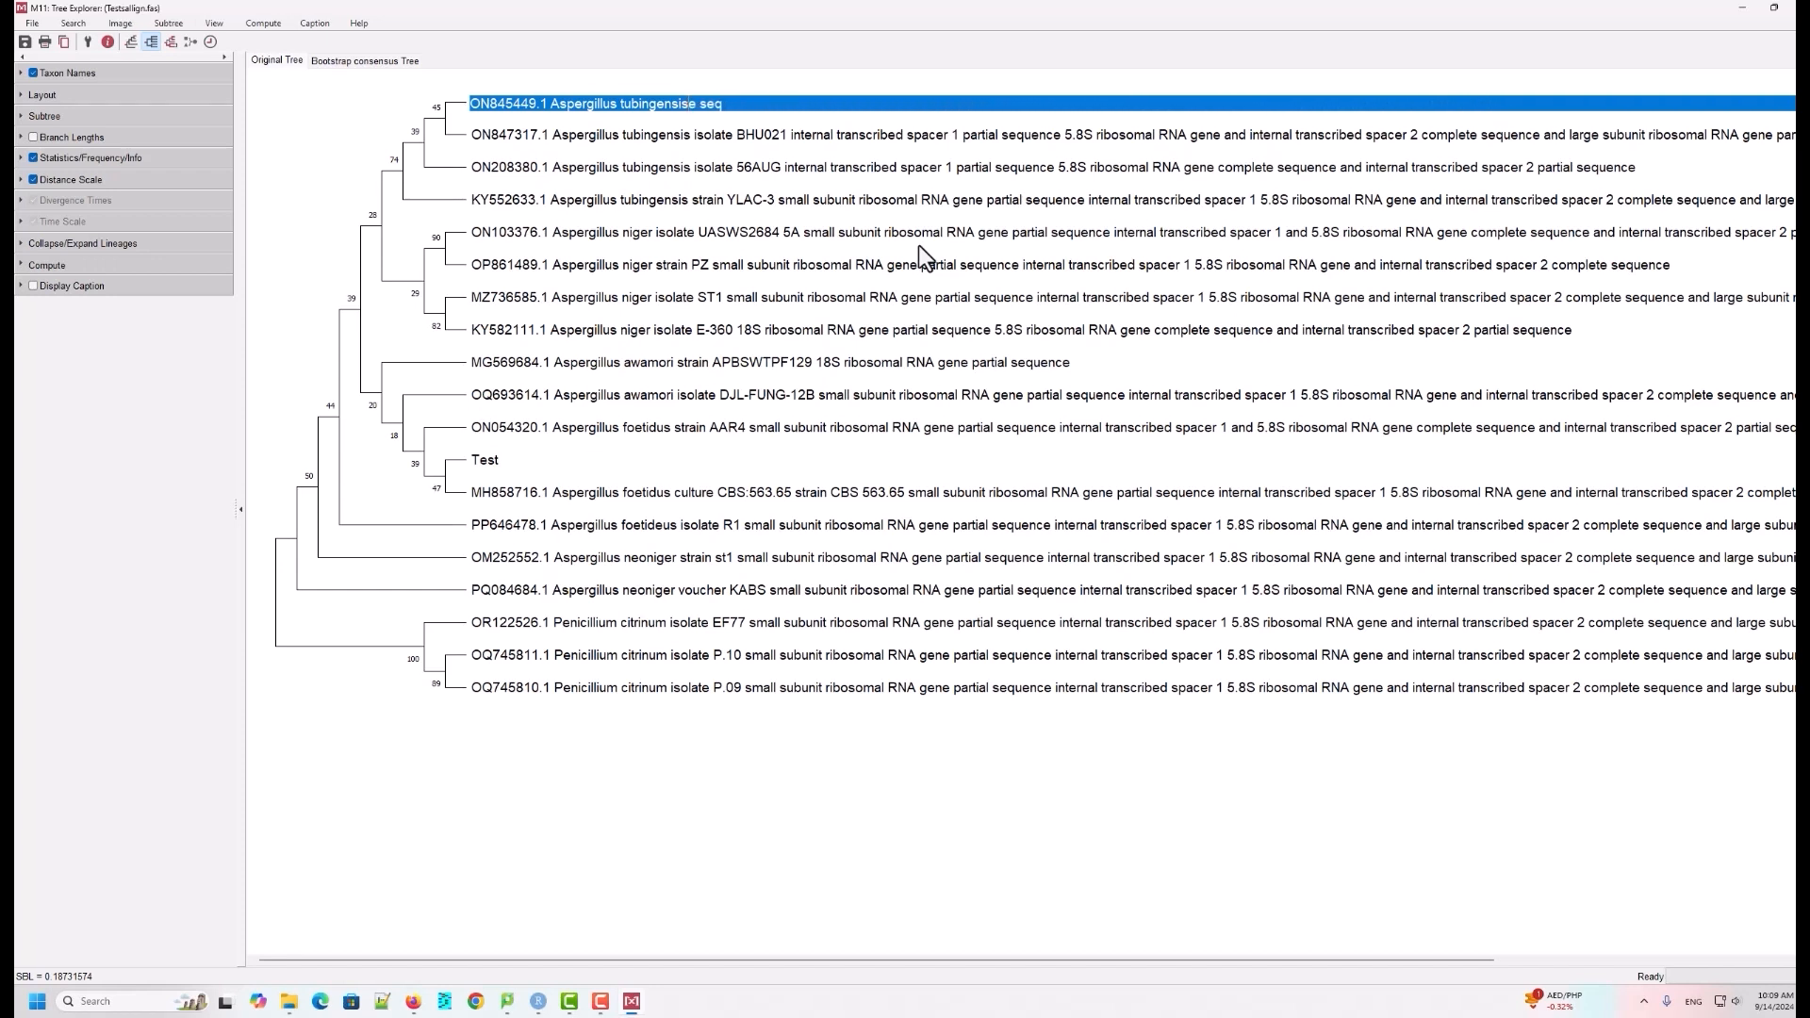
pyautogui.press('Delete')
pyautogui.press('Delete')
pyautogui.press('Delete')
pyautogui.press('Delete')
pyautogui.press('Delete')
# Step: Shorten the labels of ON847317.1, ON208380.1 and KY552633.1 to the accession followed by "Aspergillus tubingensis"
pyautogui.doubleClick(684, 138)
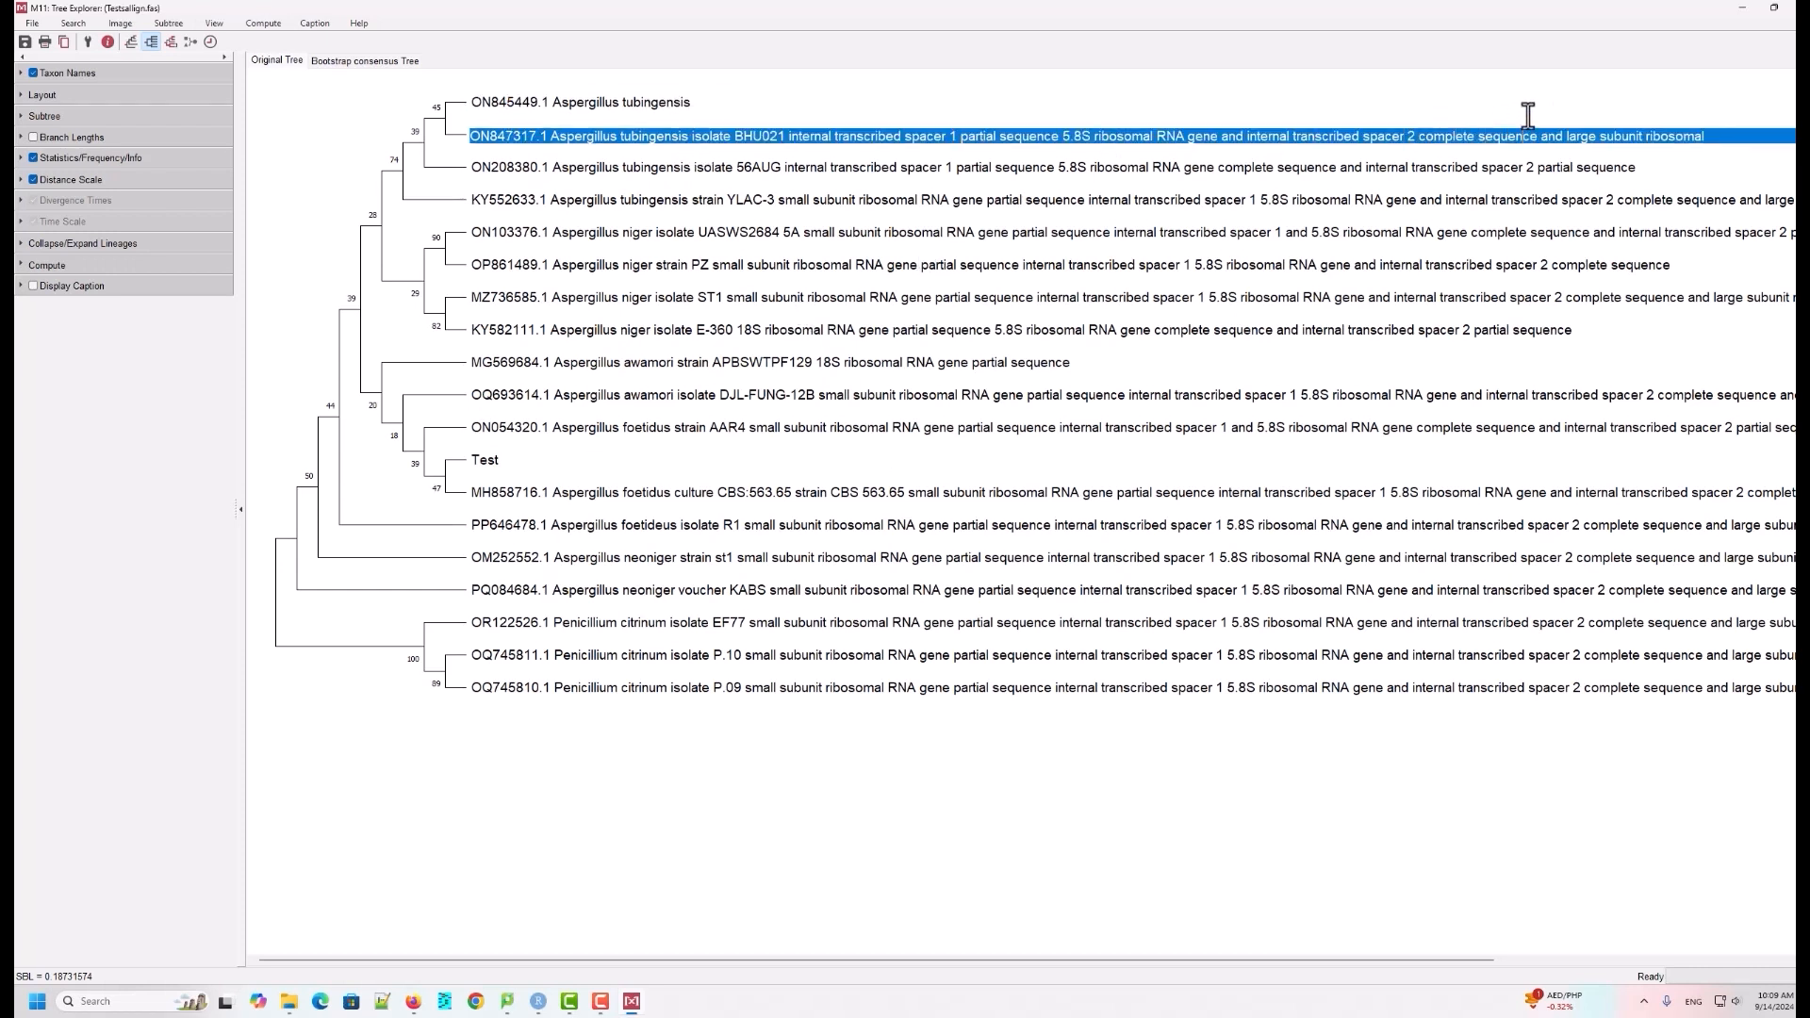
pyautogui.write('ON847317.1 Aspergillus tubingensis')
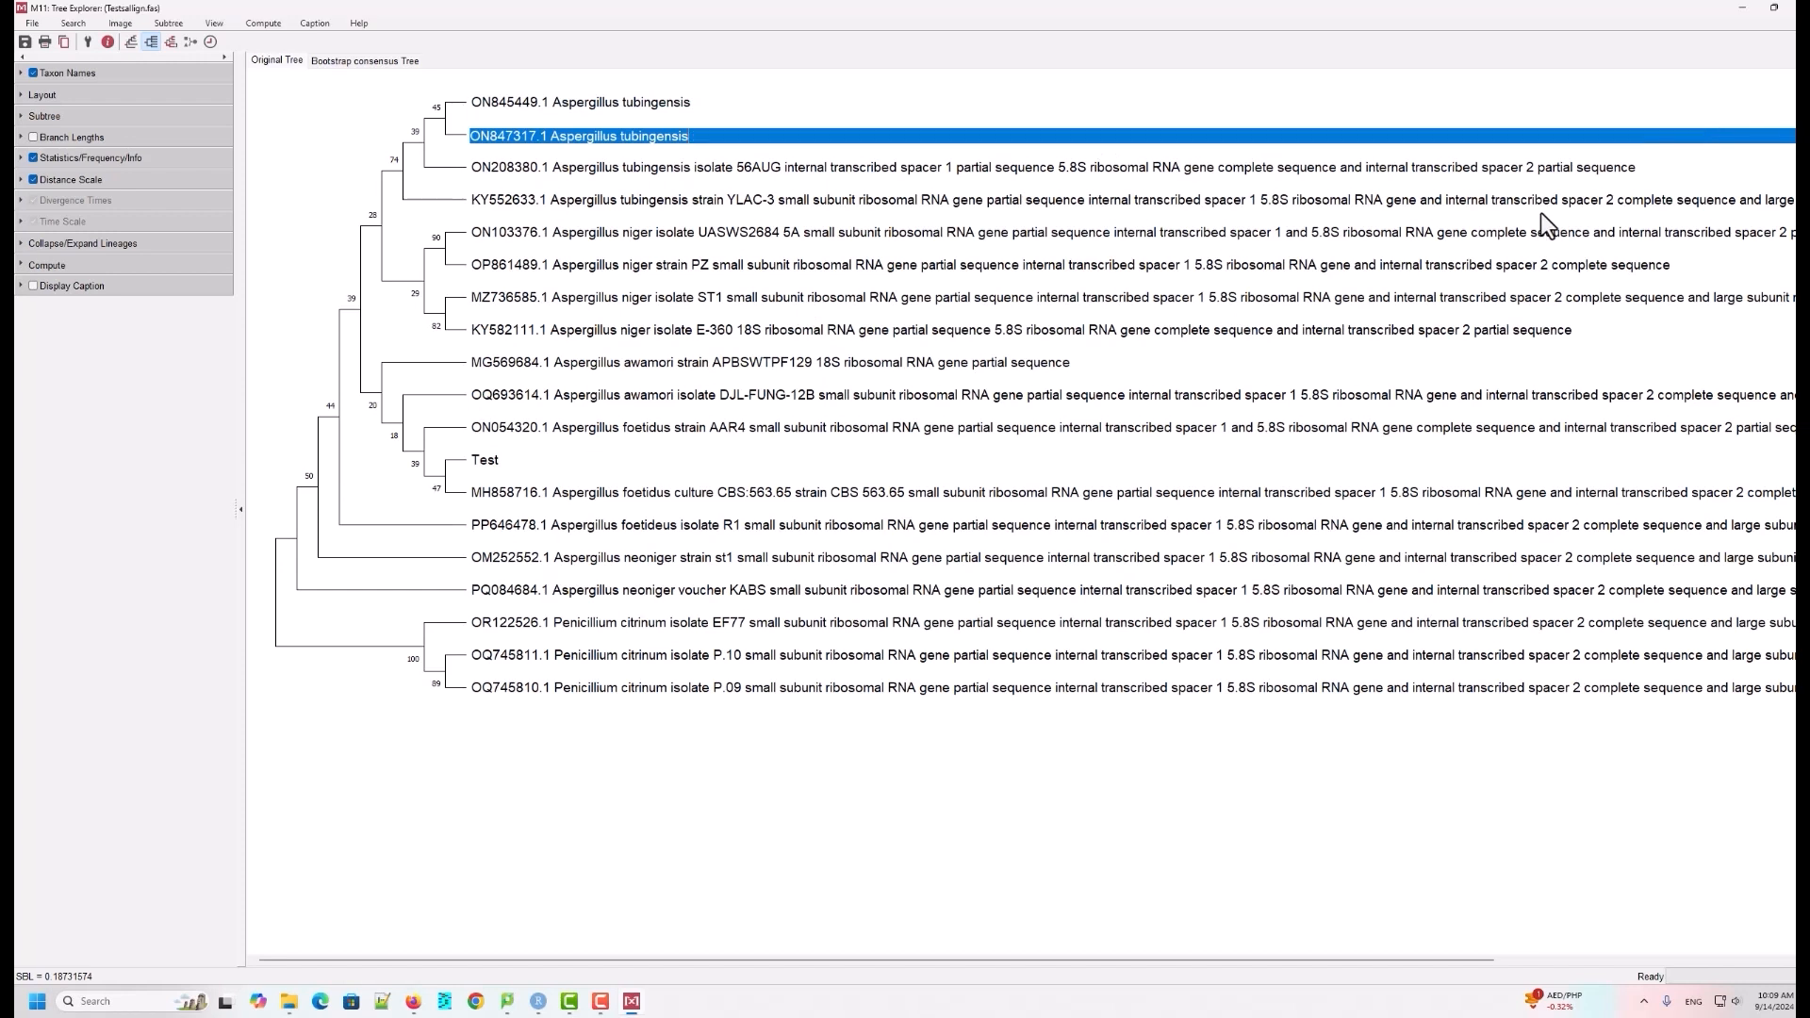
pyautogui.doubleClick(692, 169)
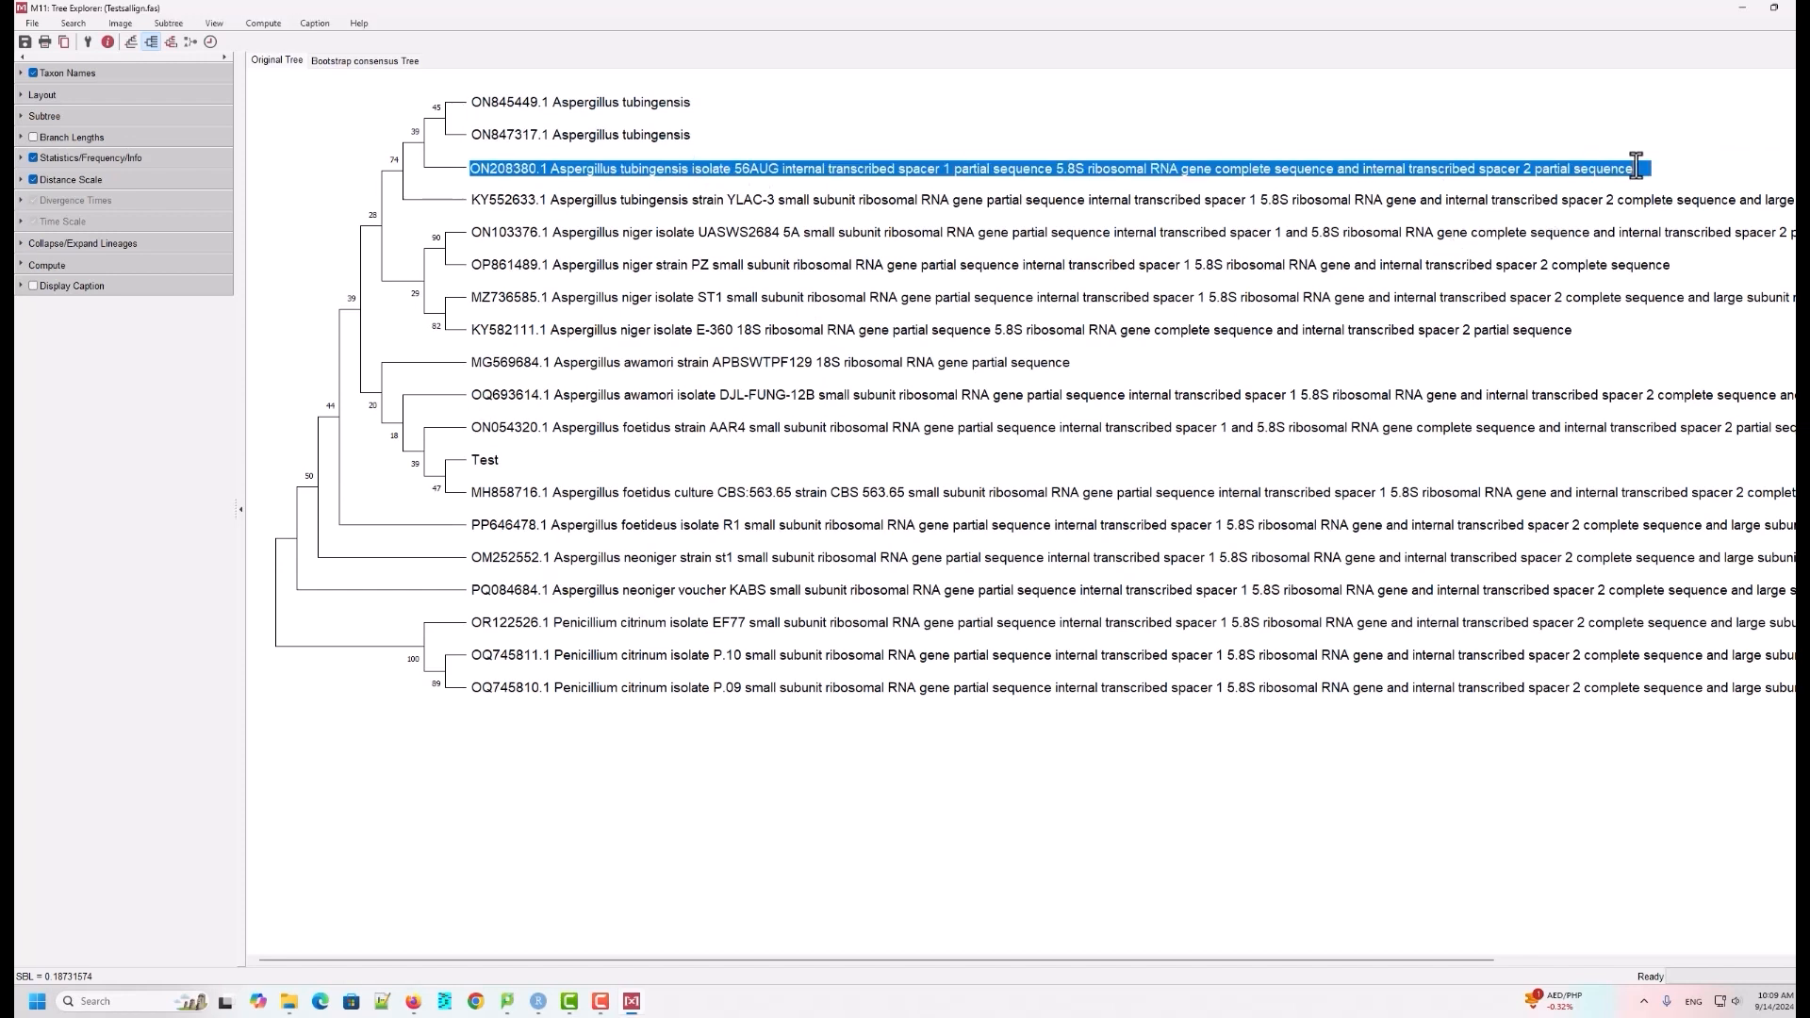
pyautogui.write('ON208380.1 Aspergillus tubingensis')
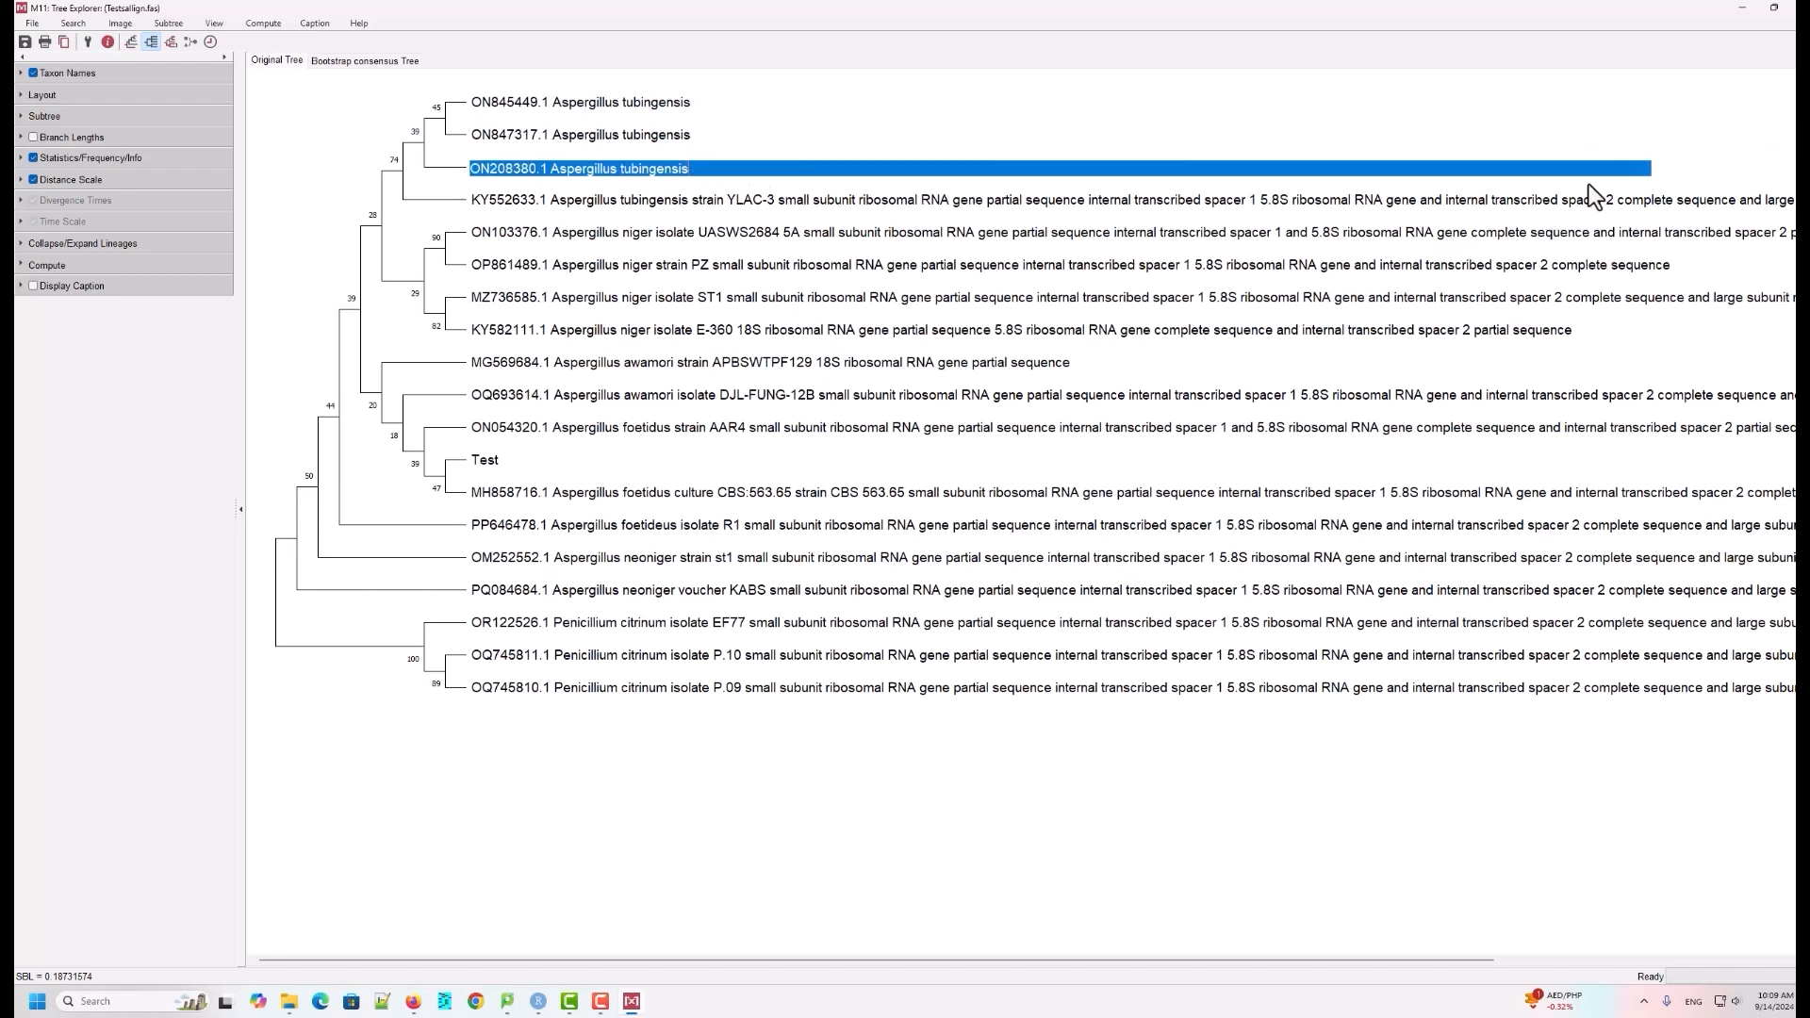
pyautogui.doubleClick(686, 200)
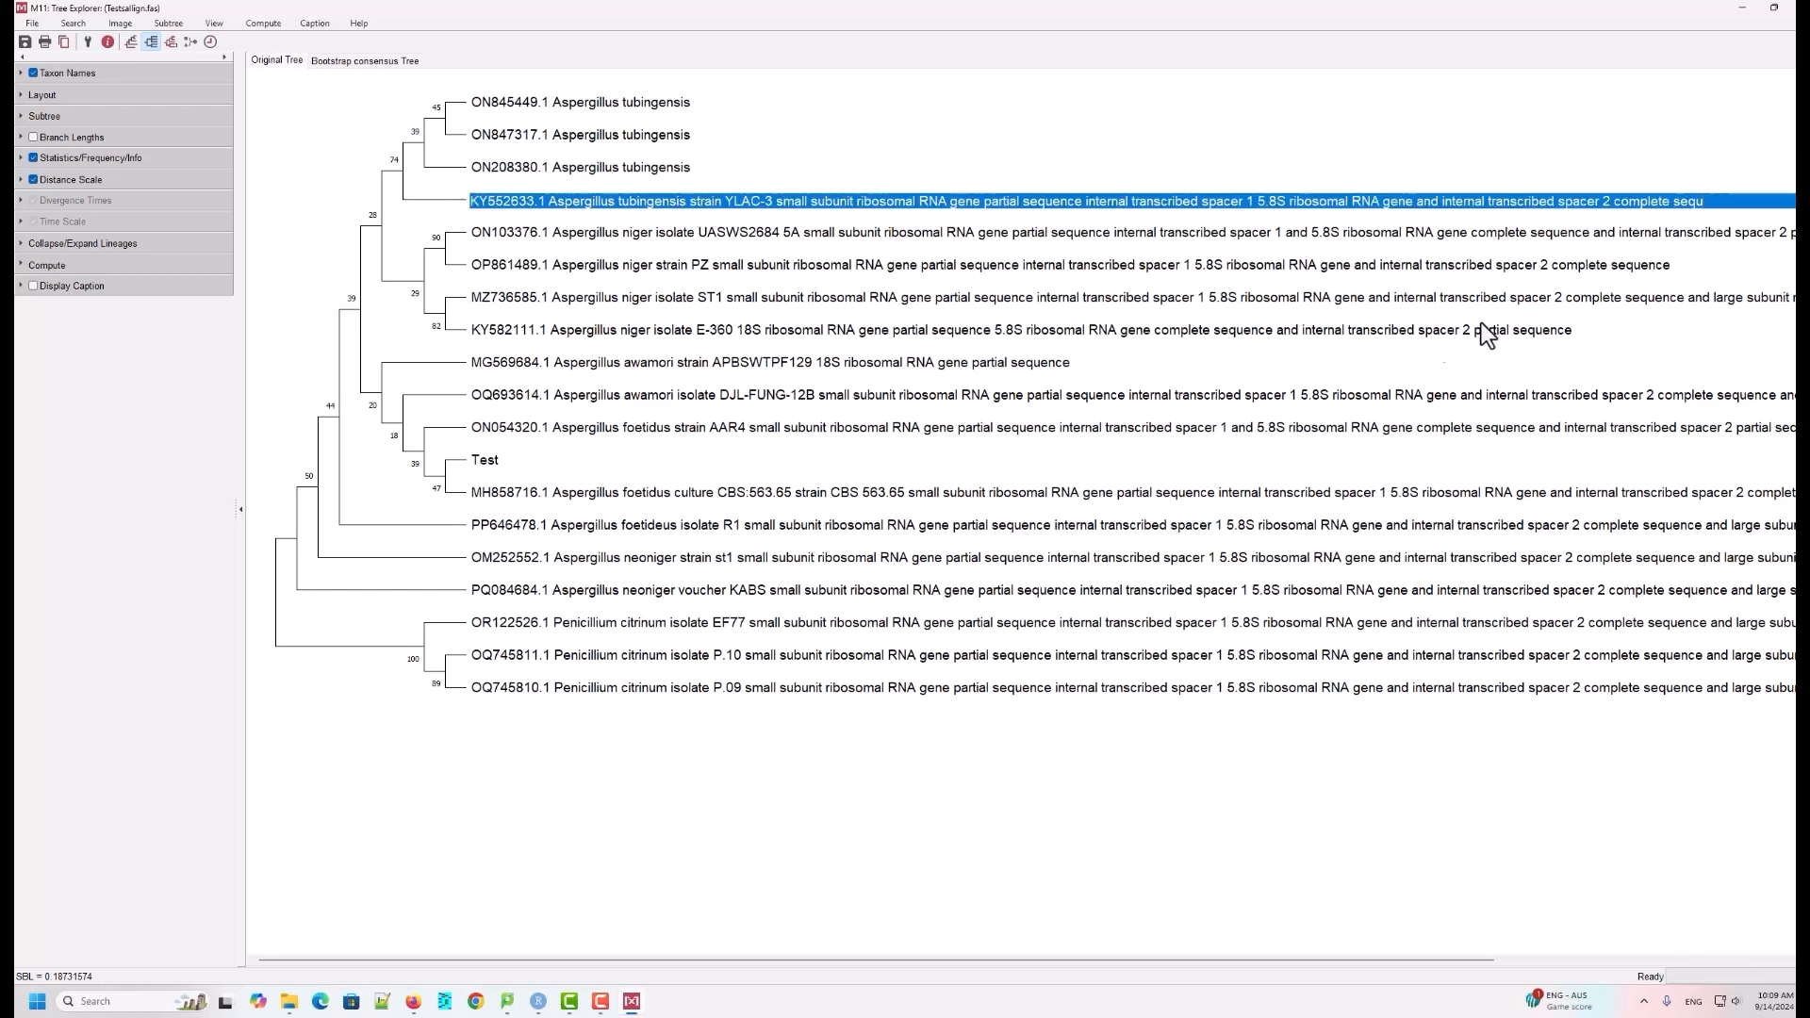
pyautogui.press('BackSpace')
pyautogui.press('BackSpace')
pyautogui.press('BackSpace')
pyautogui.press('BackSpace')
pyautogui.press('BackSpace')
pyautogui.press('BackSpace')
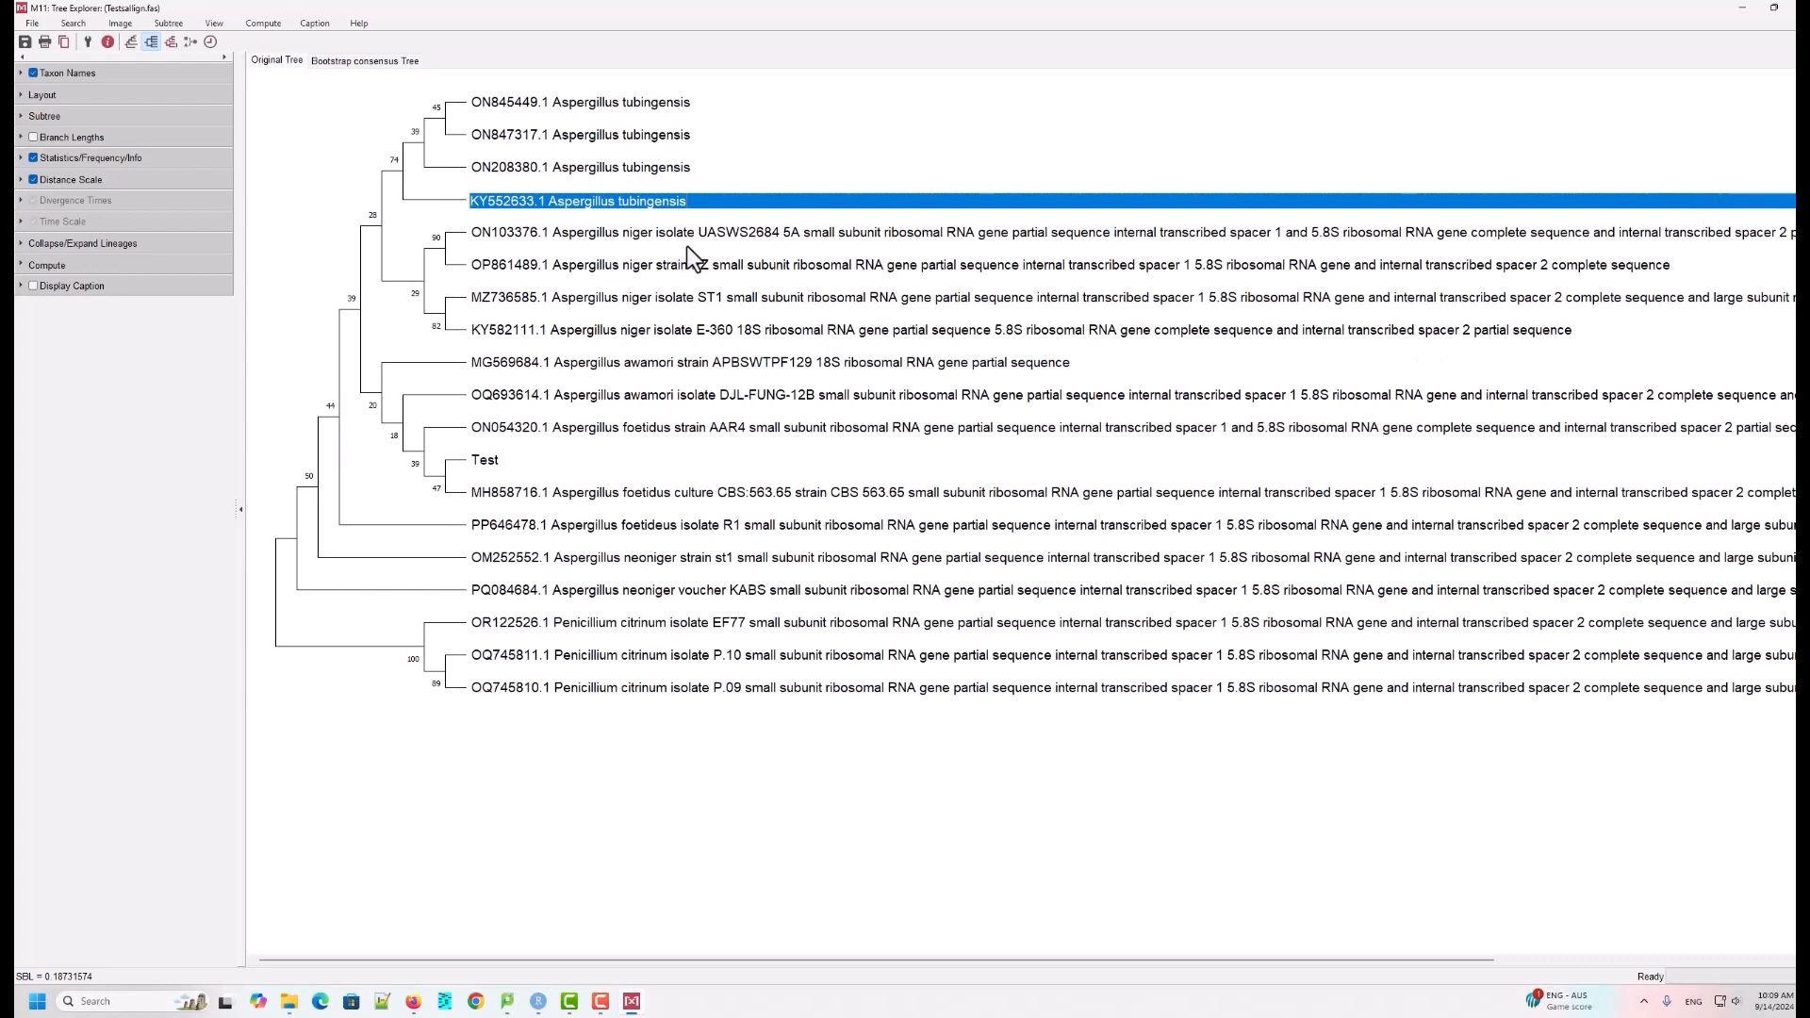
# Step: Shorten the labels of ON103376.1, OP861489.1, MZ736585.1 and KY582111.1 to the accession followed by "Aspergillus niger"
pyautogui.doubleClick(653, 234)
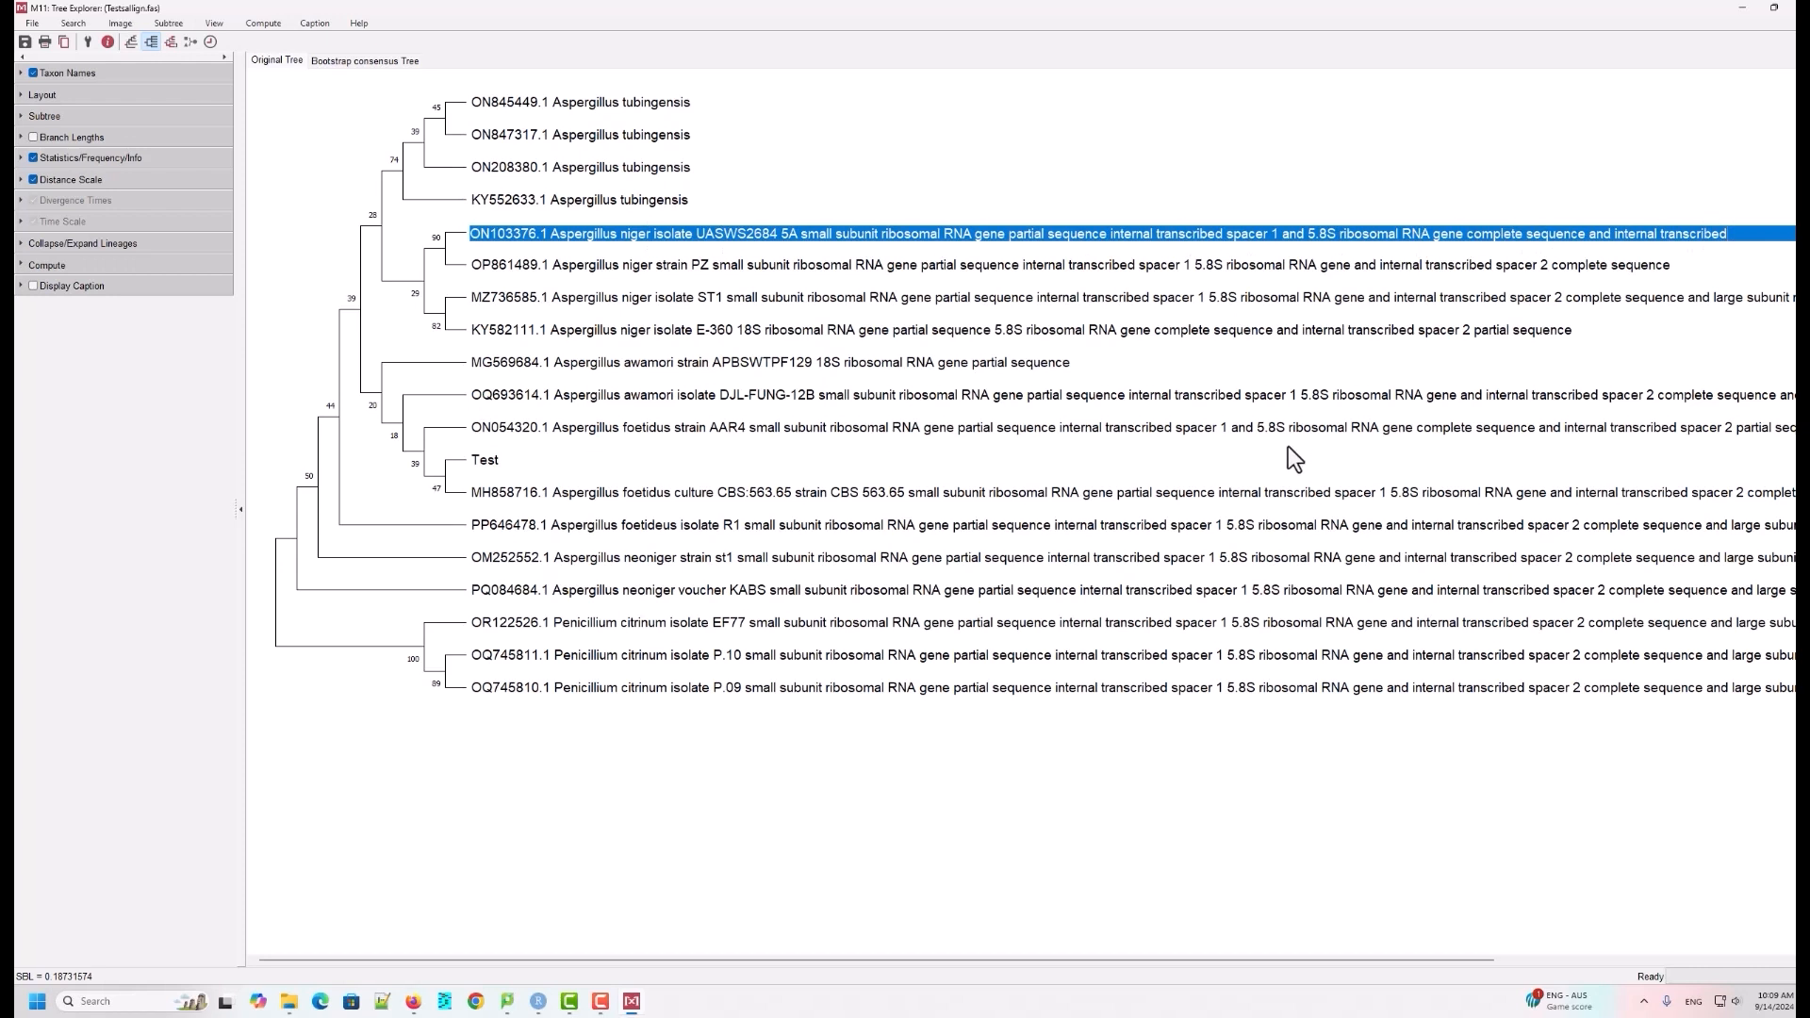
pyautogui.press('Delete')
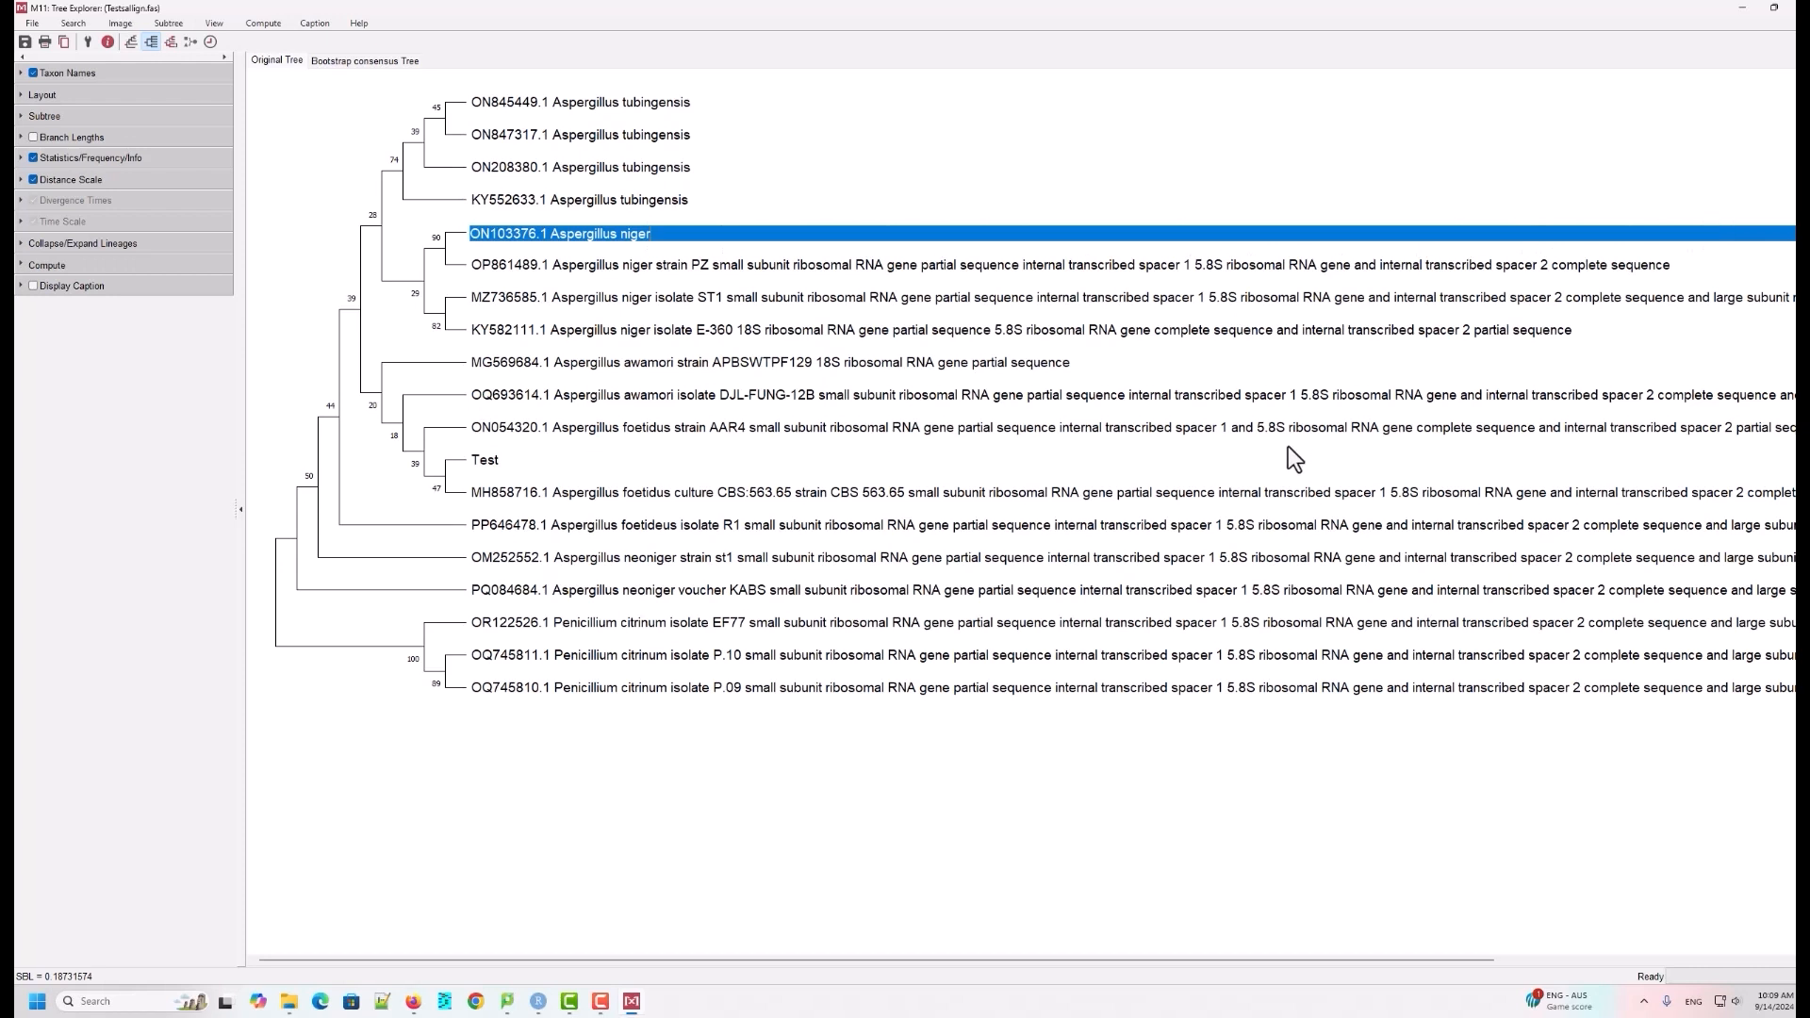
pyautogui.doubleClick(653, 265)
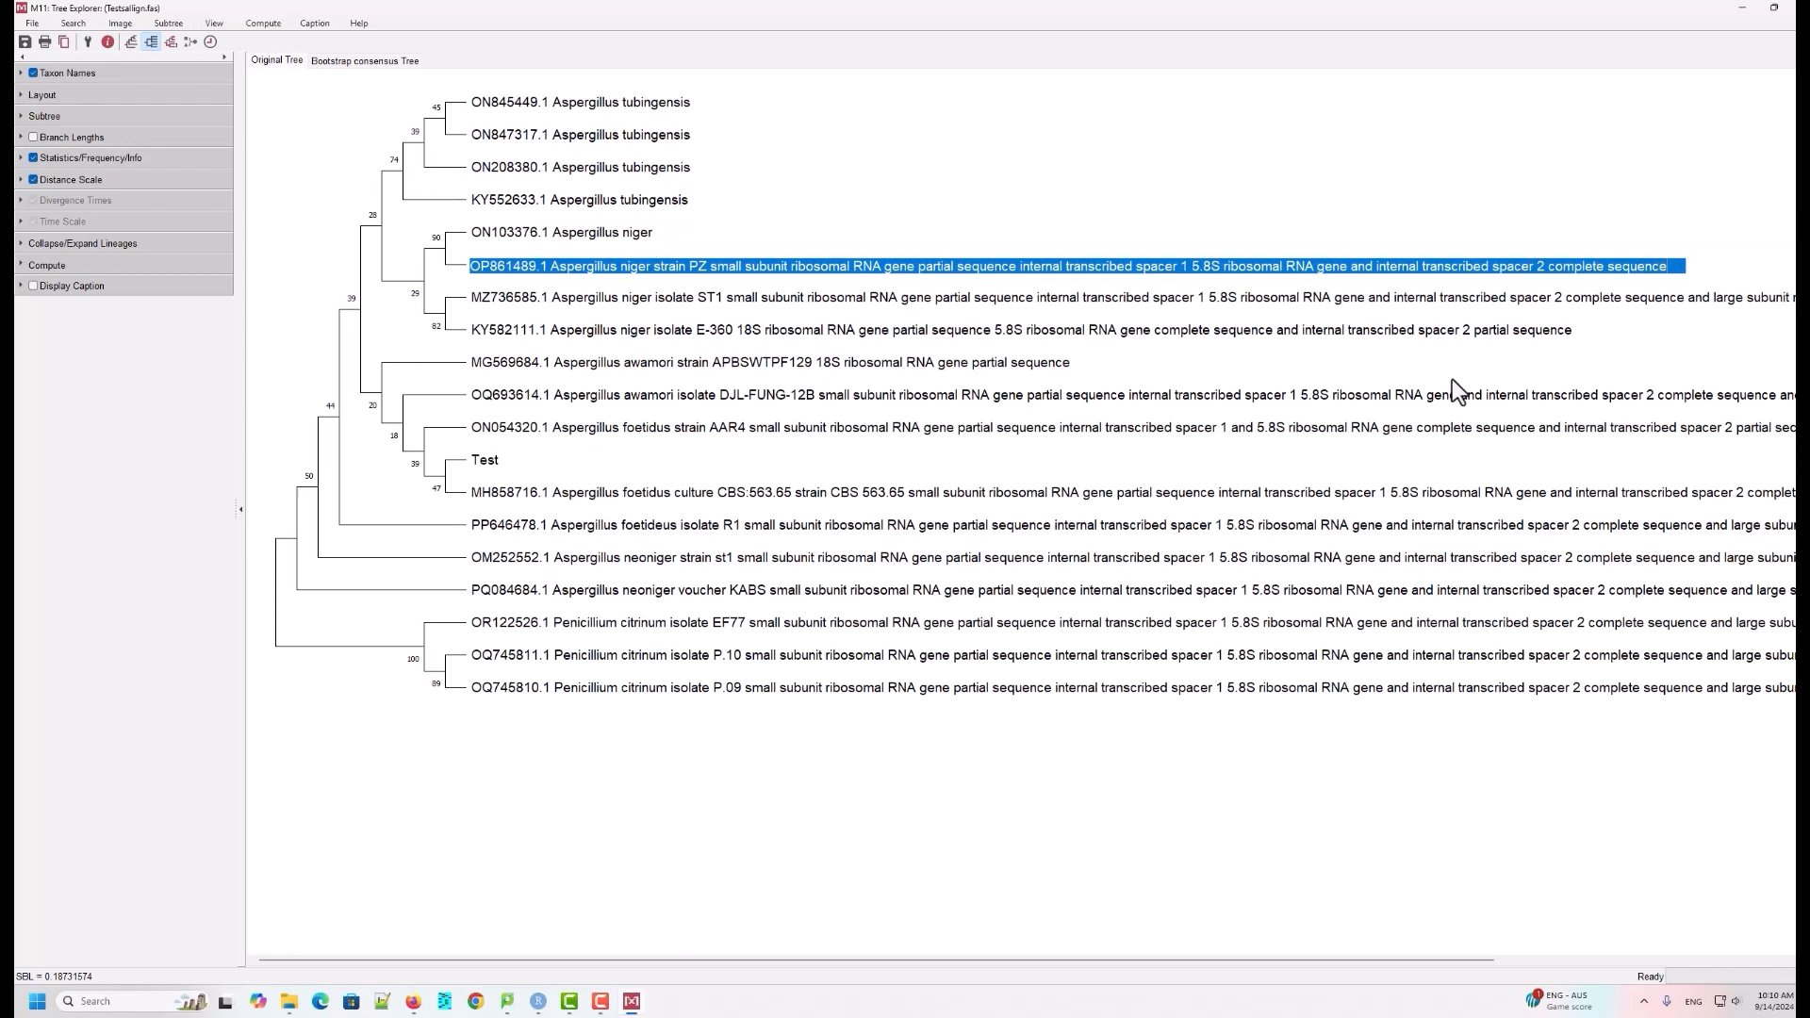
pyautogui.press('Delete')
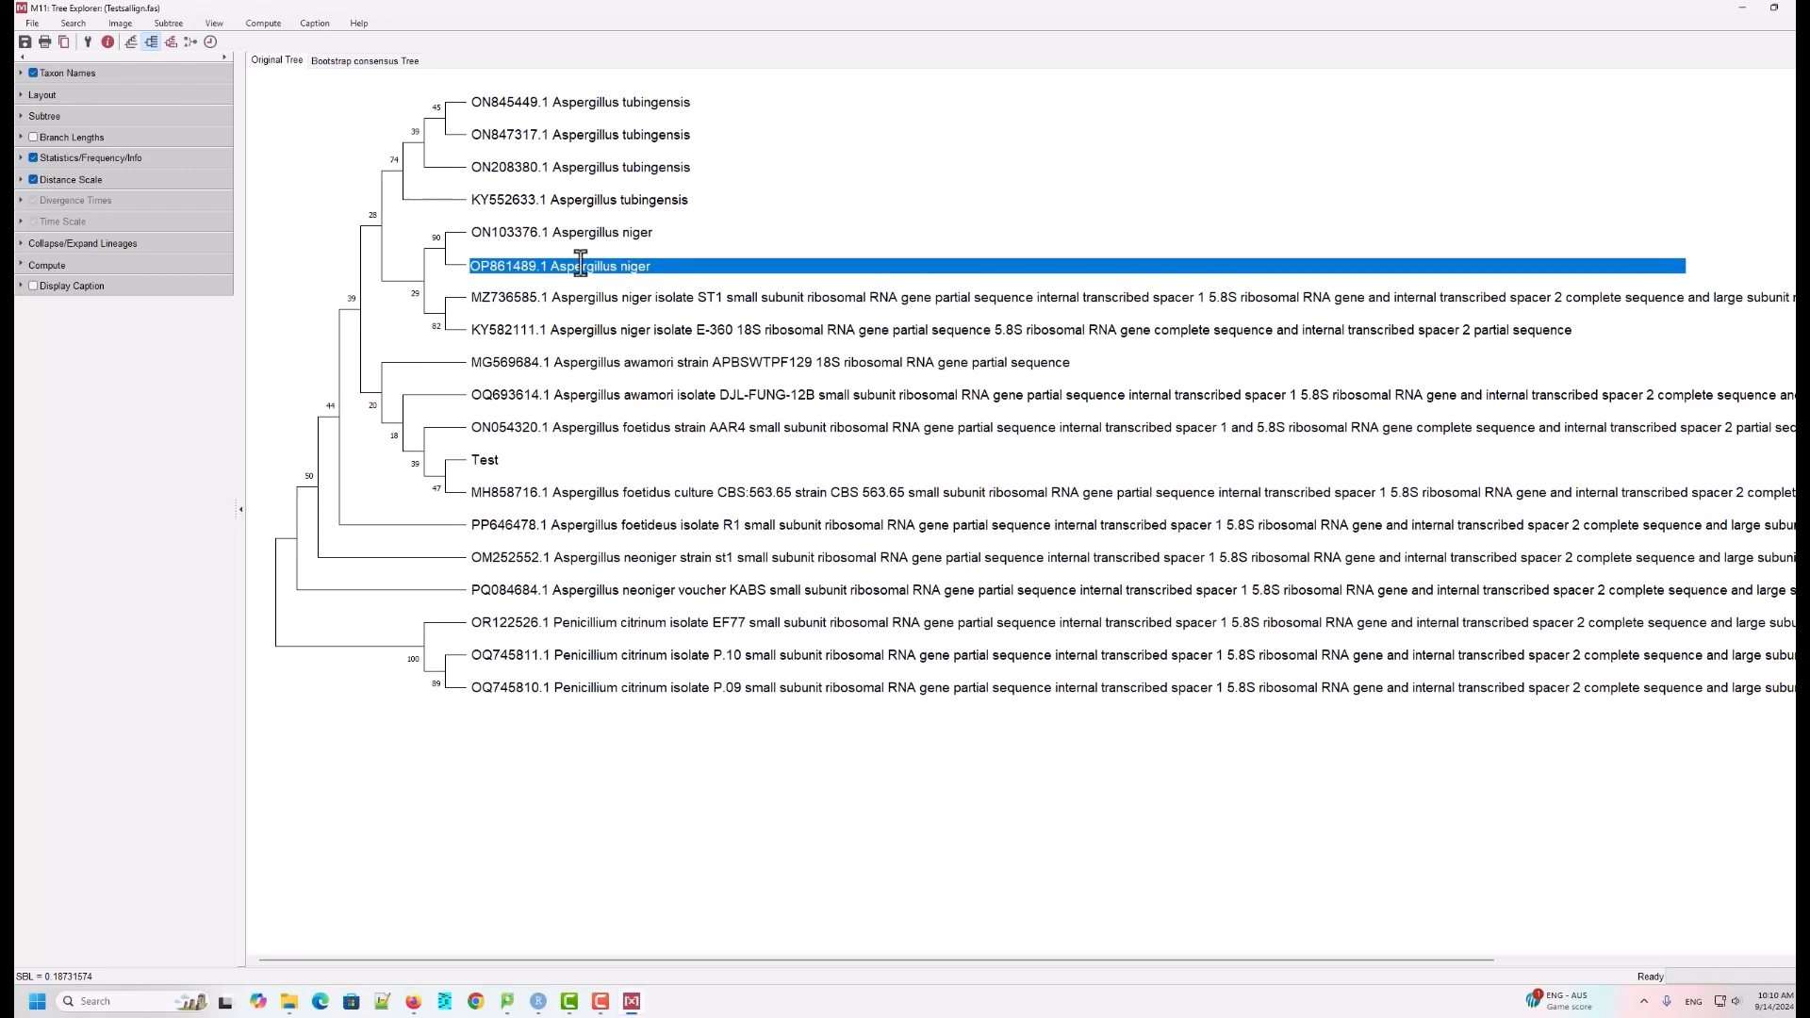
pyautogui.doubleClick(650, 298)
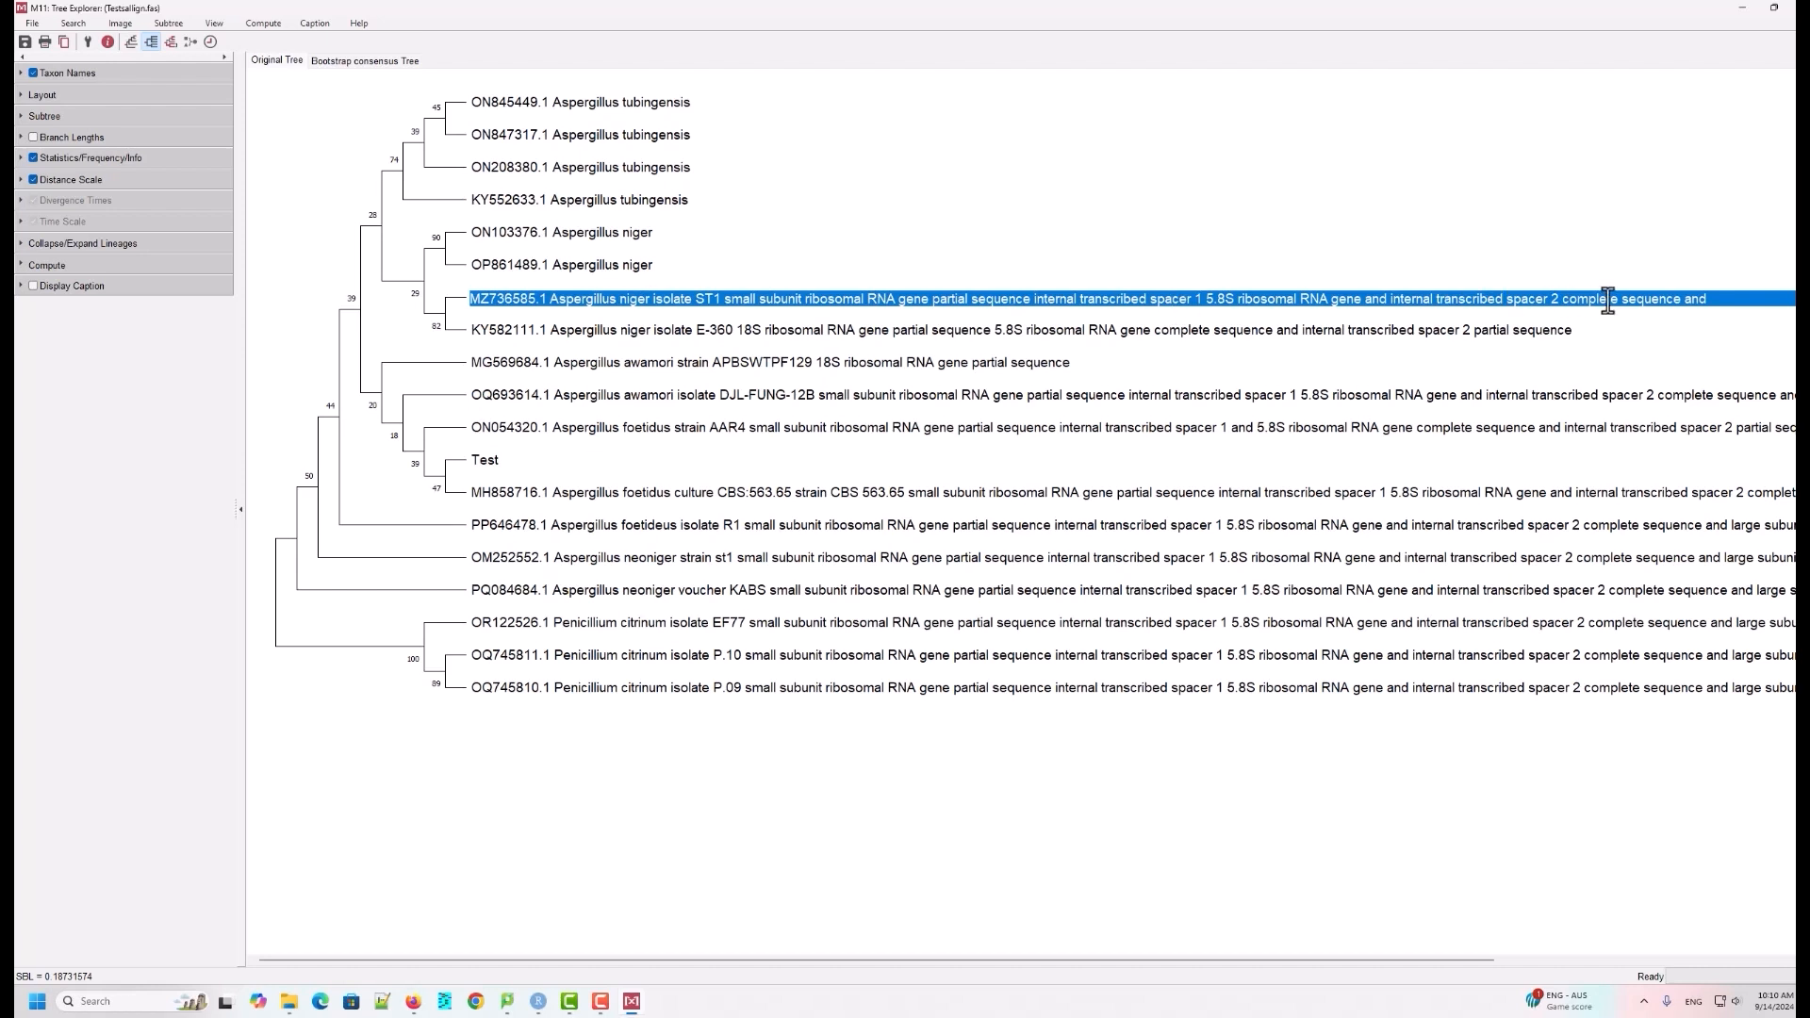
pyautogui.press('BackSpace')
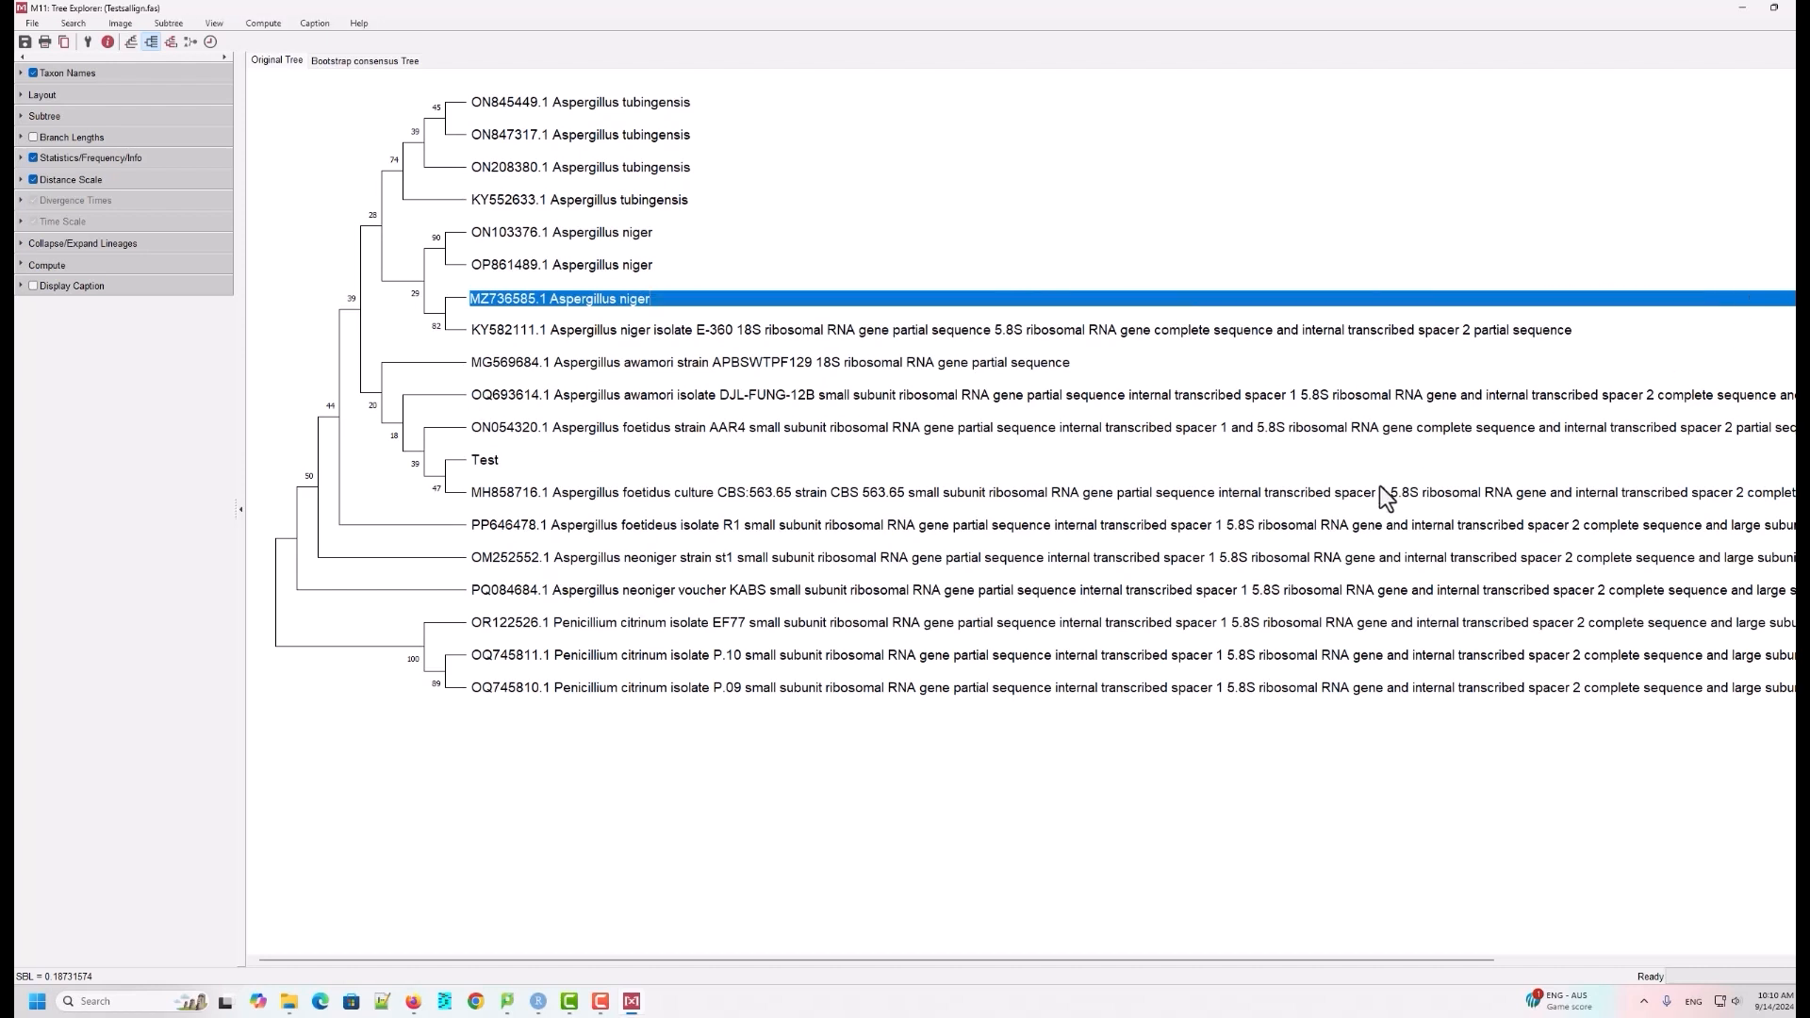
pyautogui.doubleClick(648, 332)
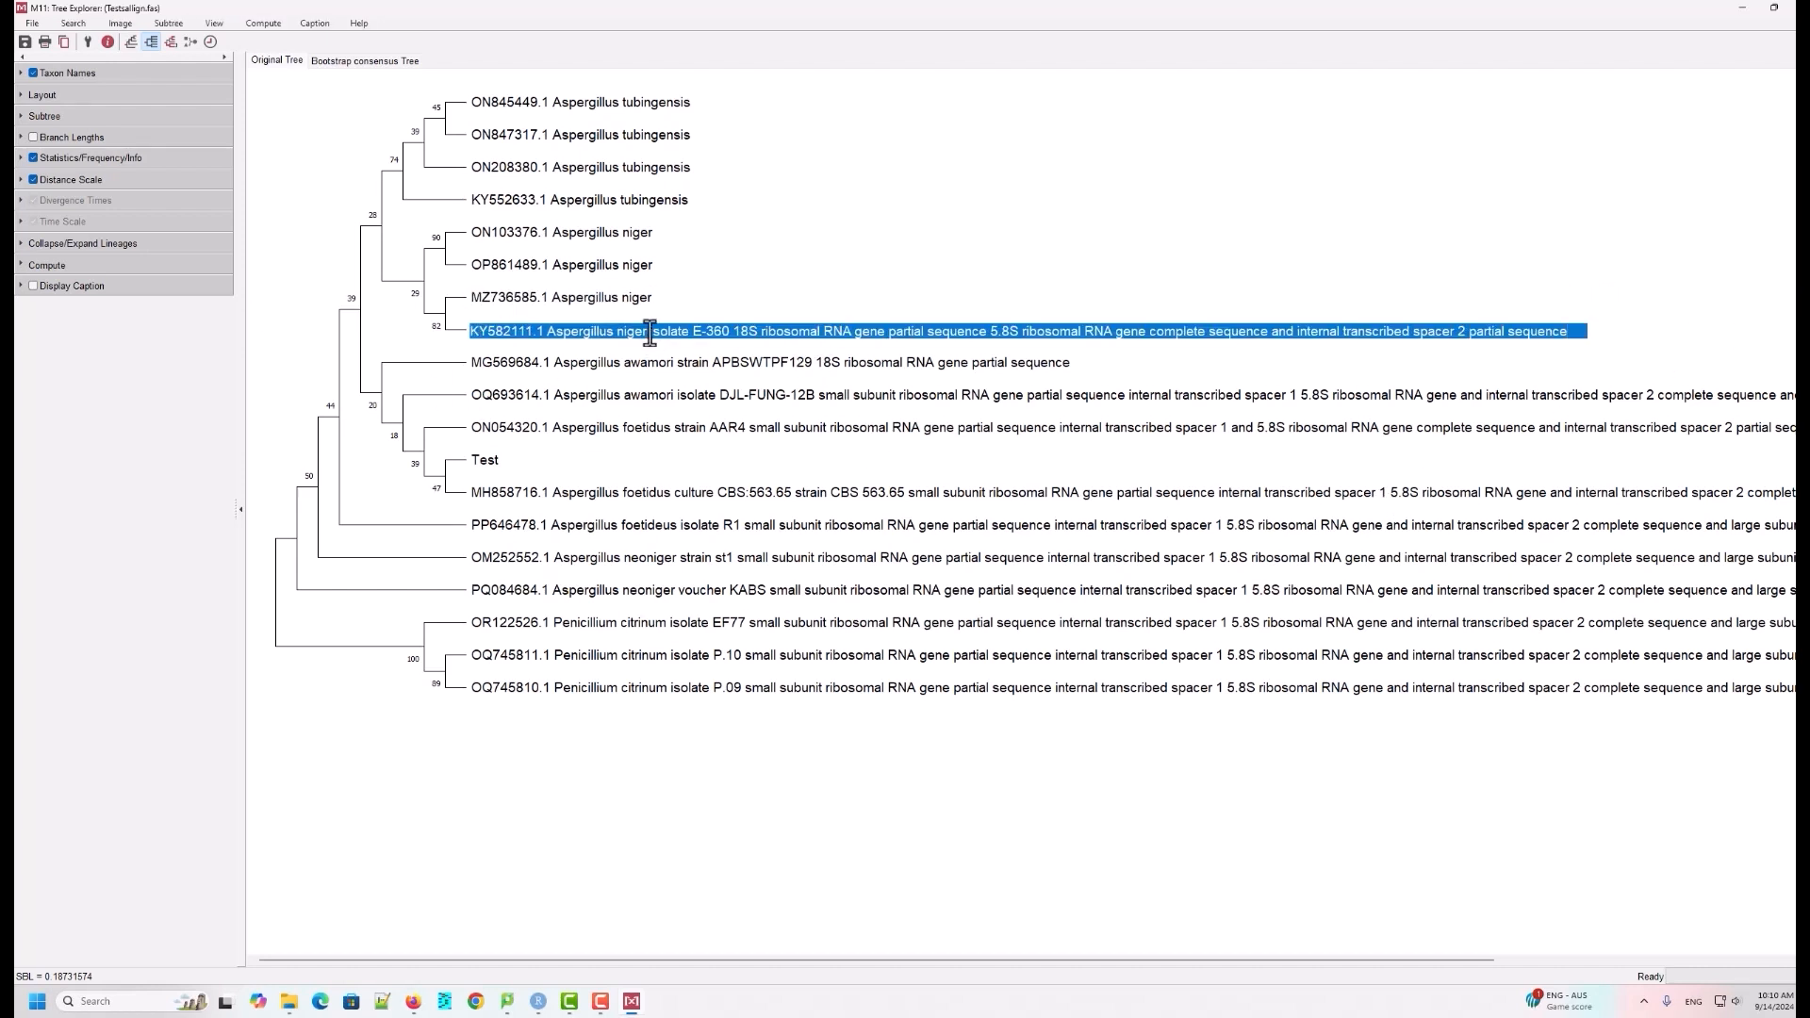
pyautogui.moveTo(1502, 329); pyautogui.dragTo(1568, 335)
pyautogui.press('BackSpace')
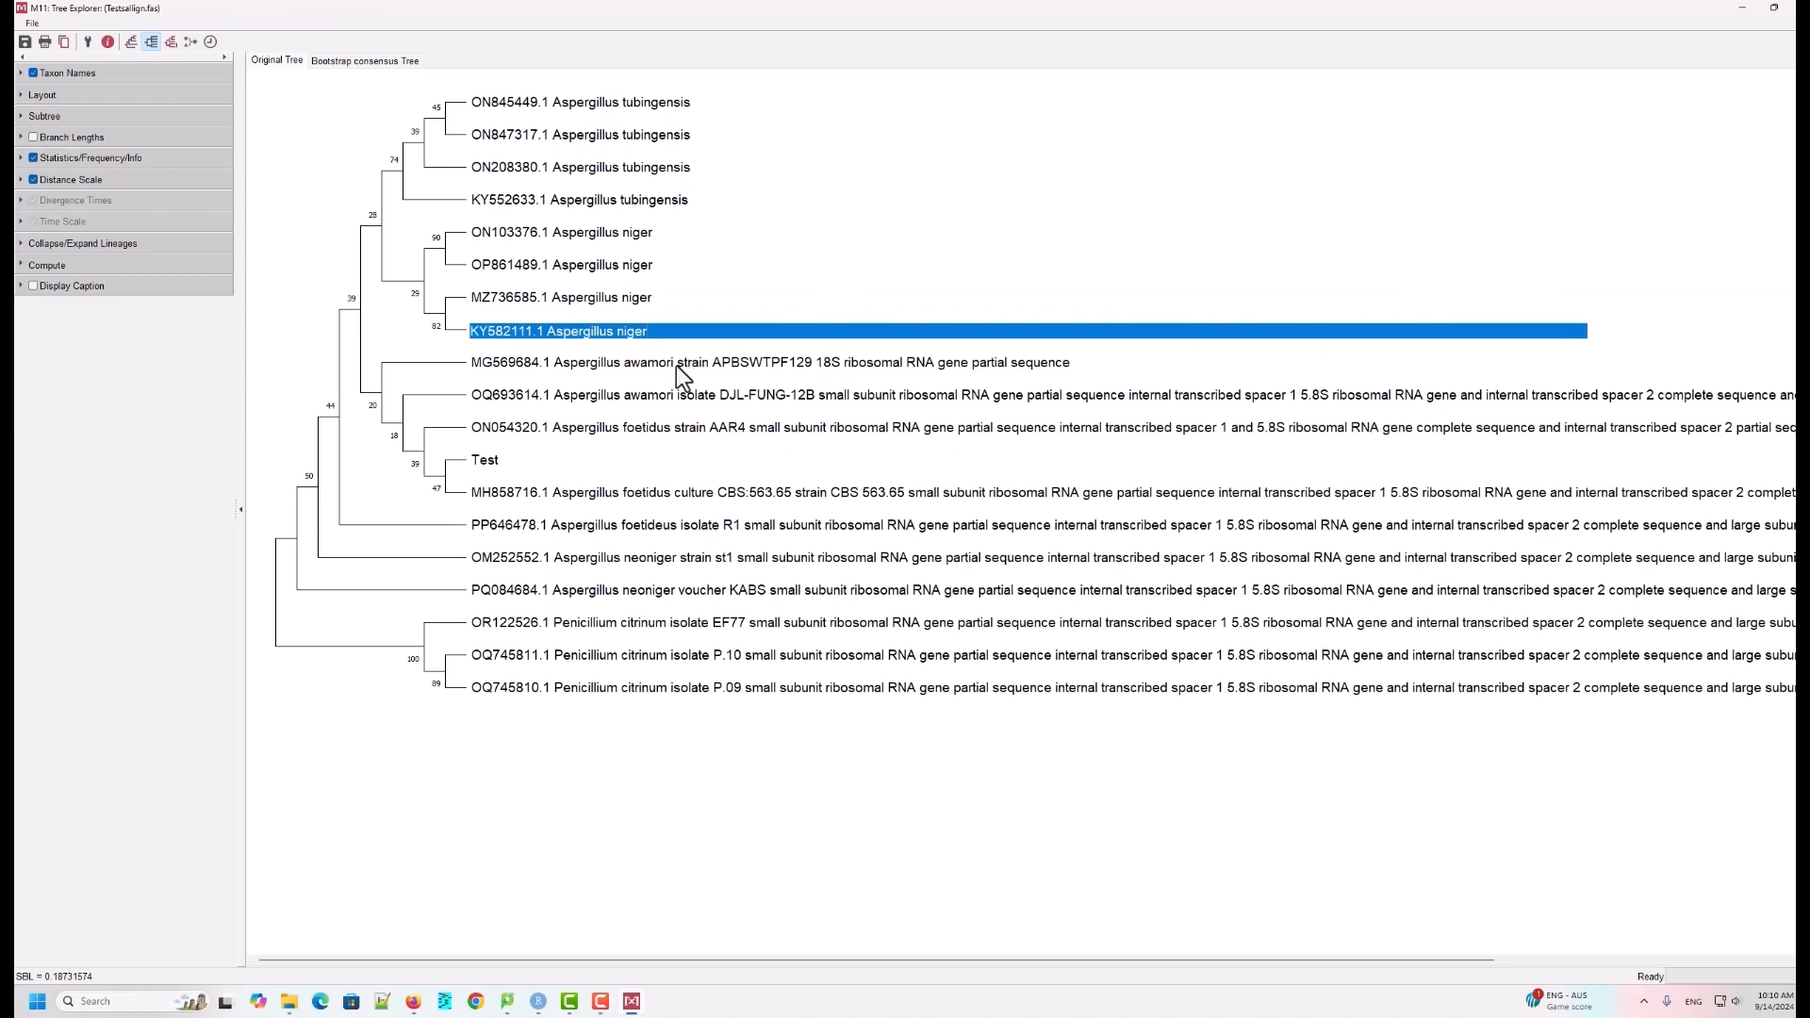
# Step: Shorten the labels of MG569684.1 and OQ693614.1 to the accession followed by "Aspergillus awamori"
pyautogui.doubleClick(676, 365)
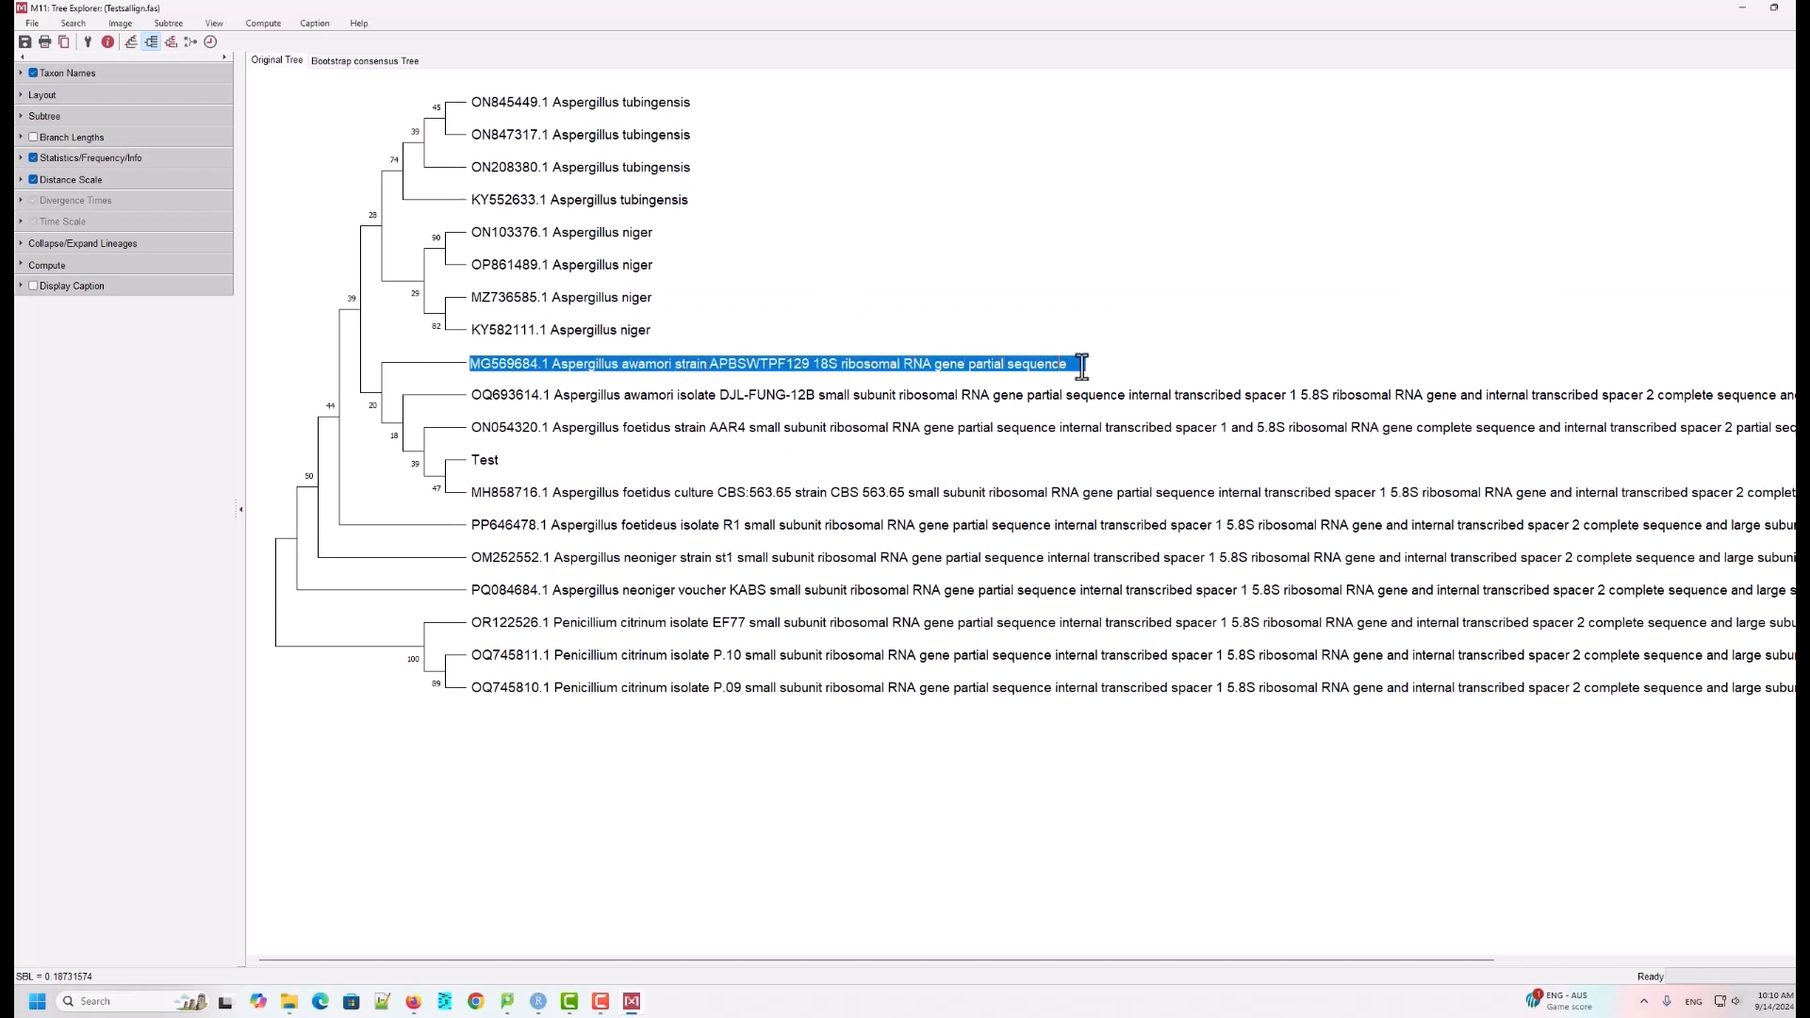
pyautogui.press('BackSpace')
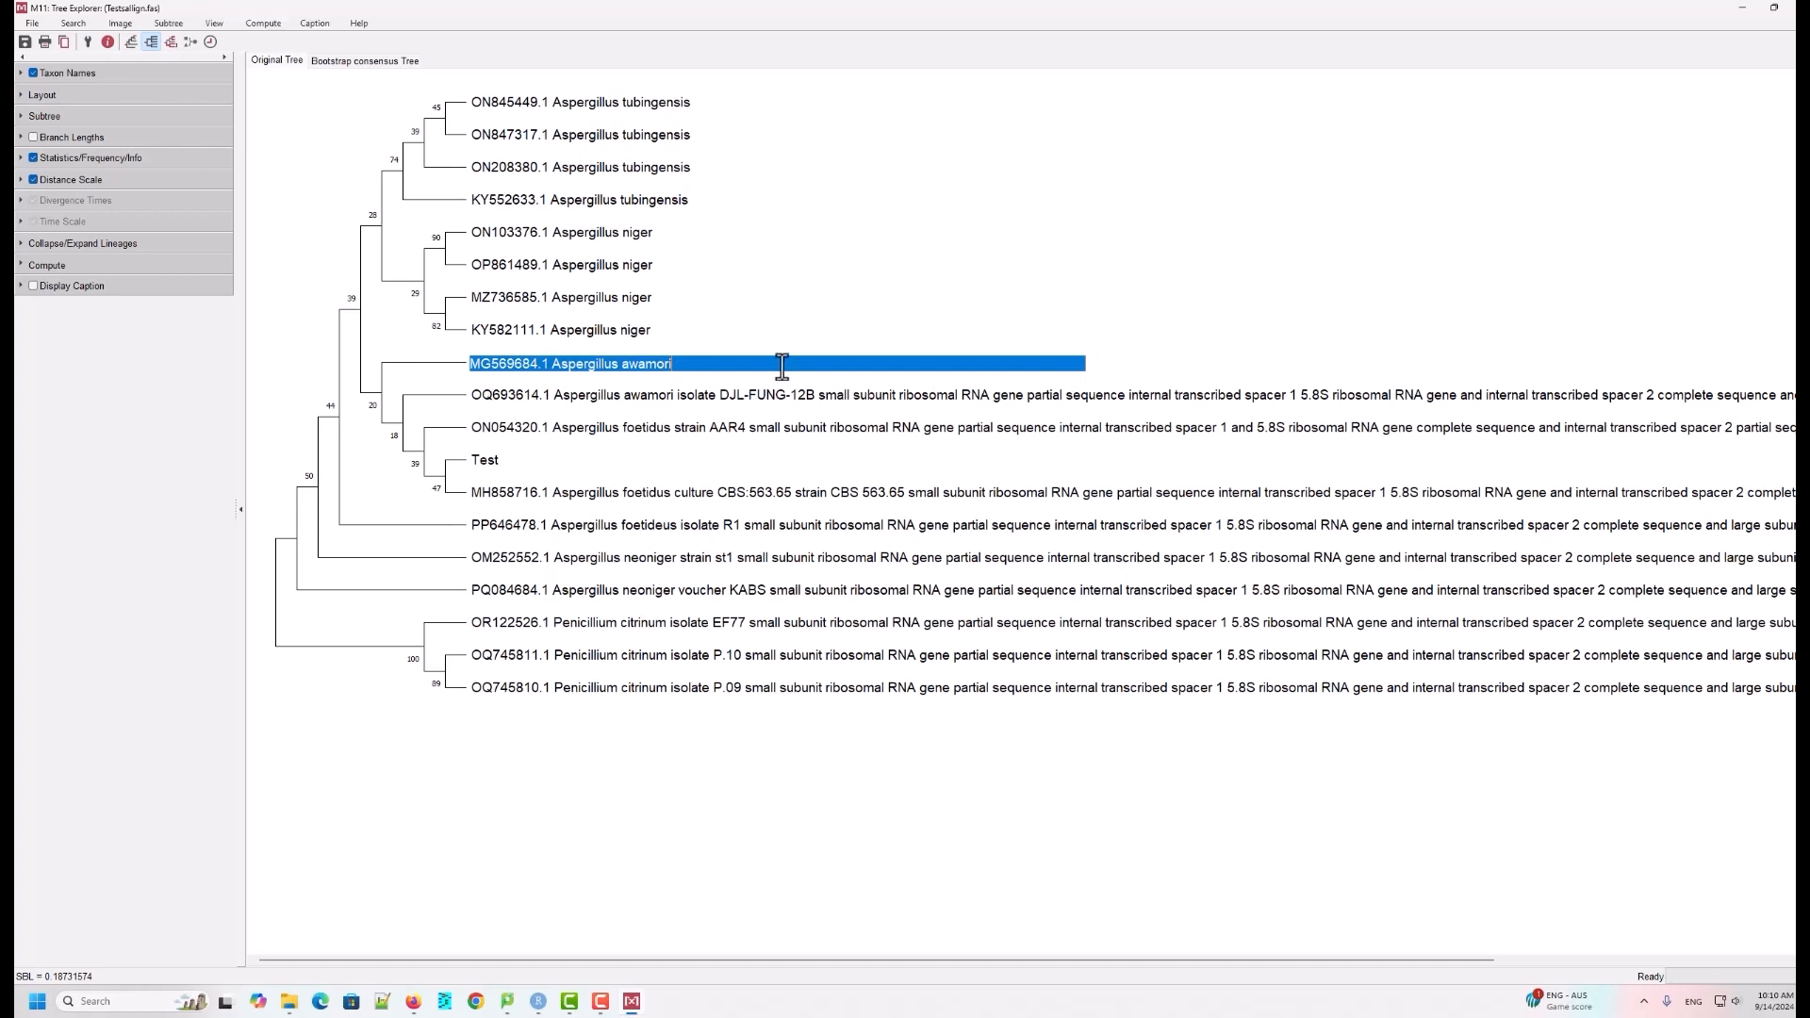
pyautogui.doubleClick(675, 392)
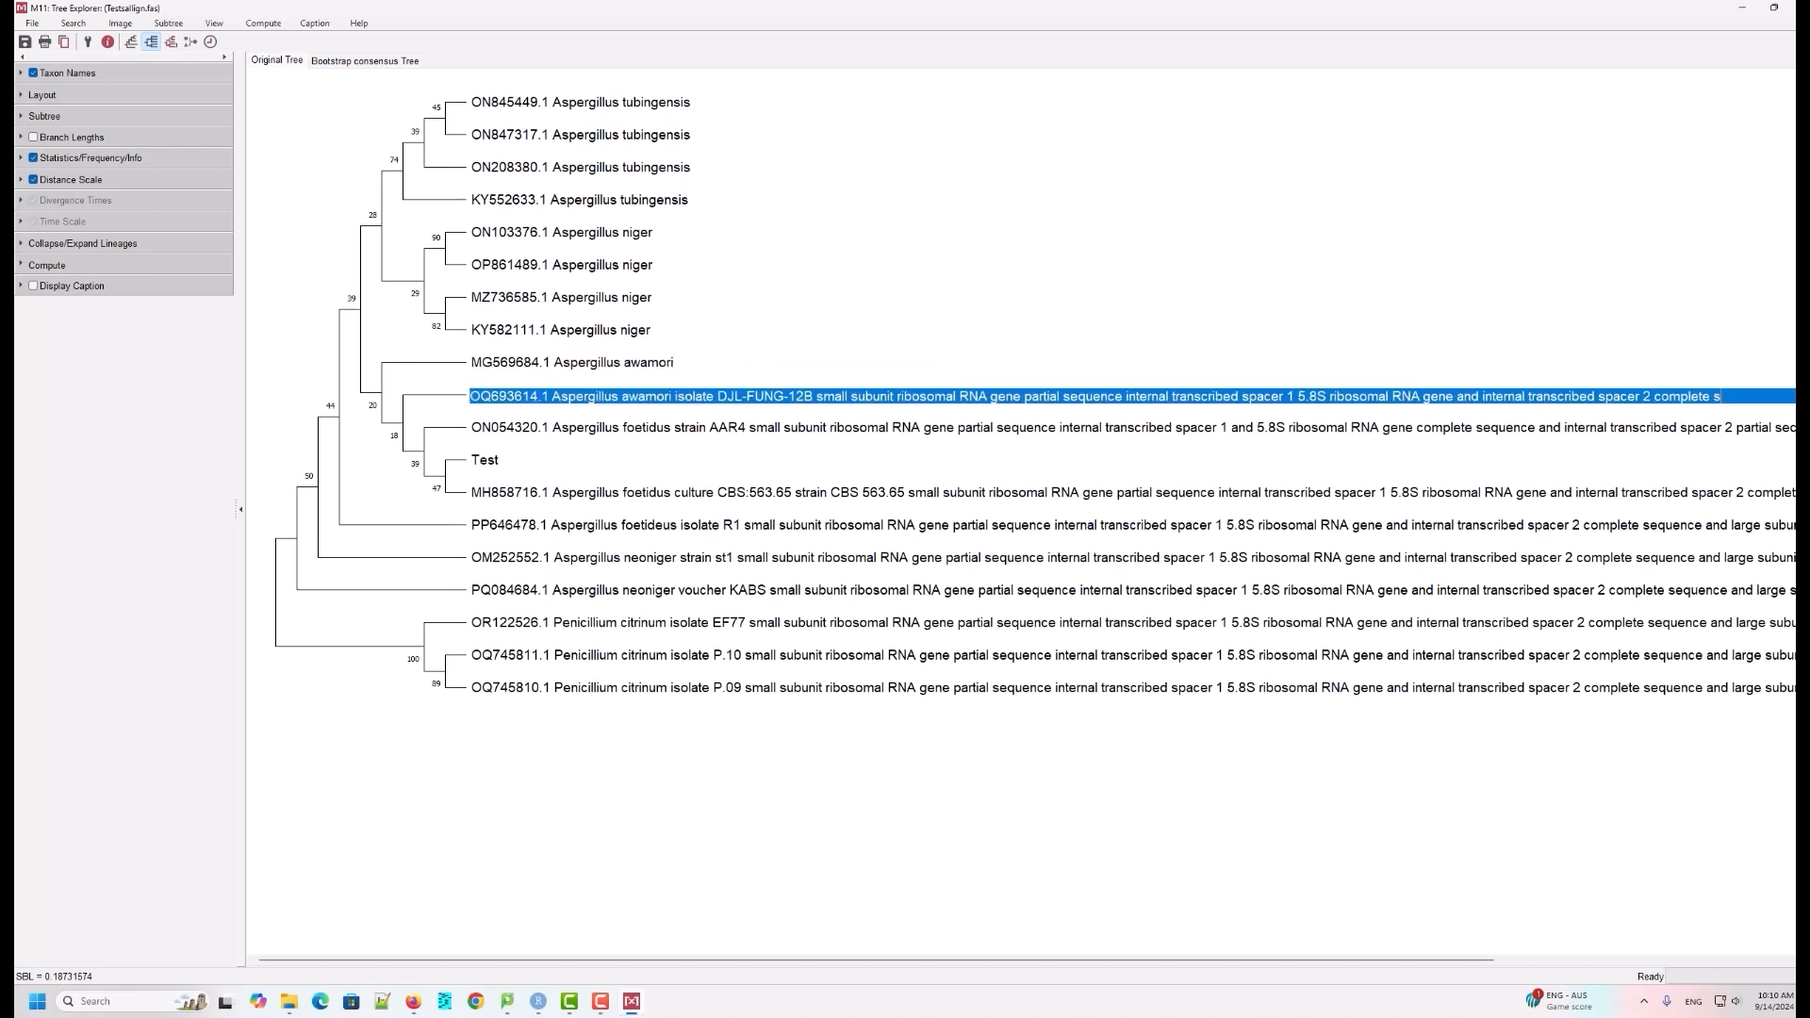
pyautogui.moveTo(538, 1001)
pyautogui.press('BackSpace')
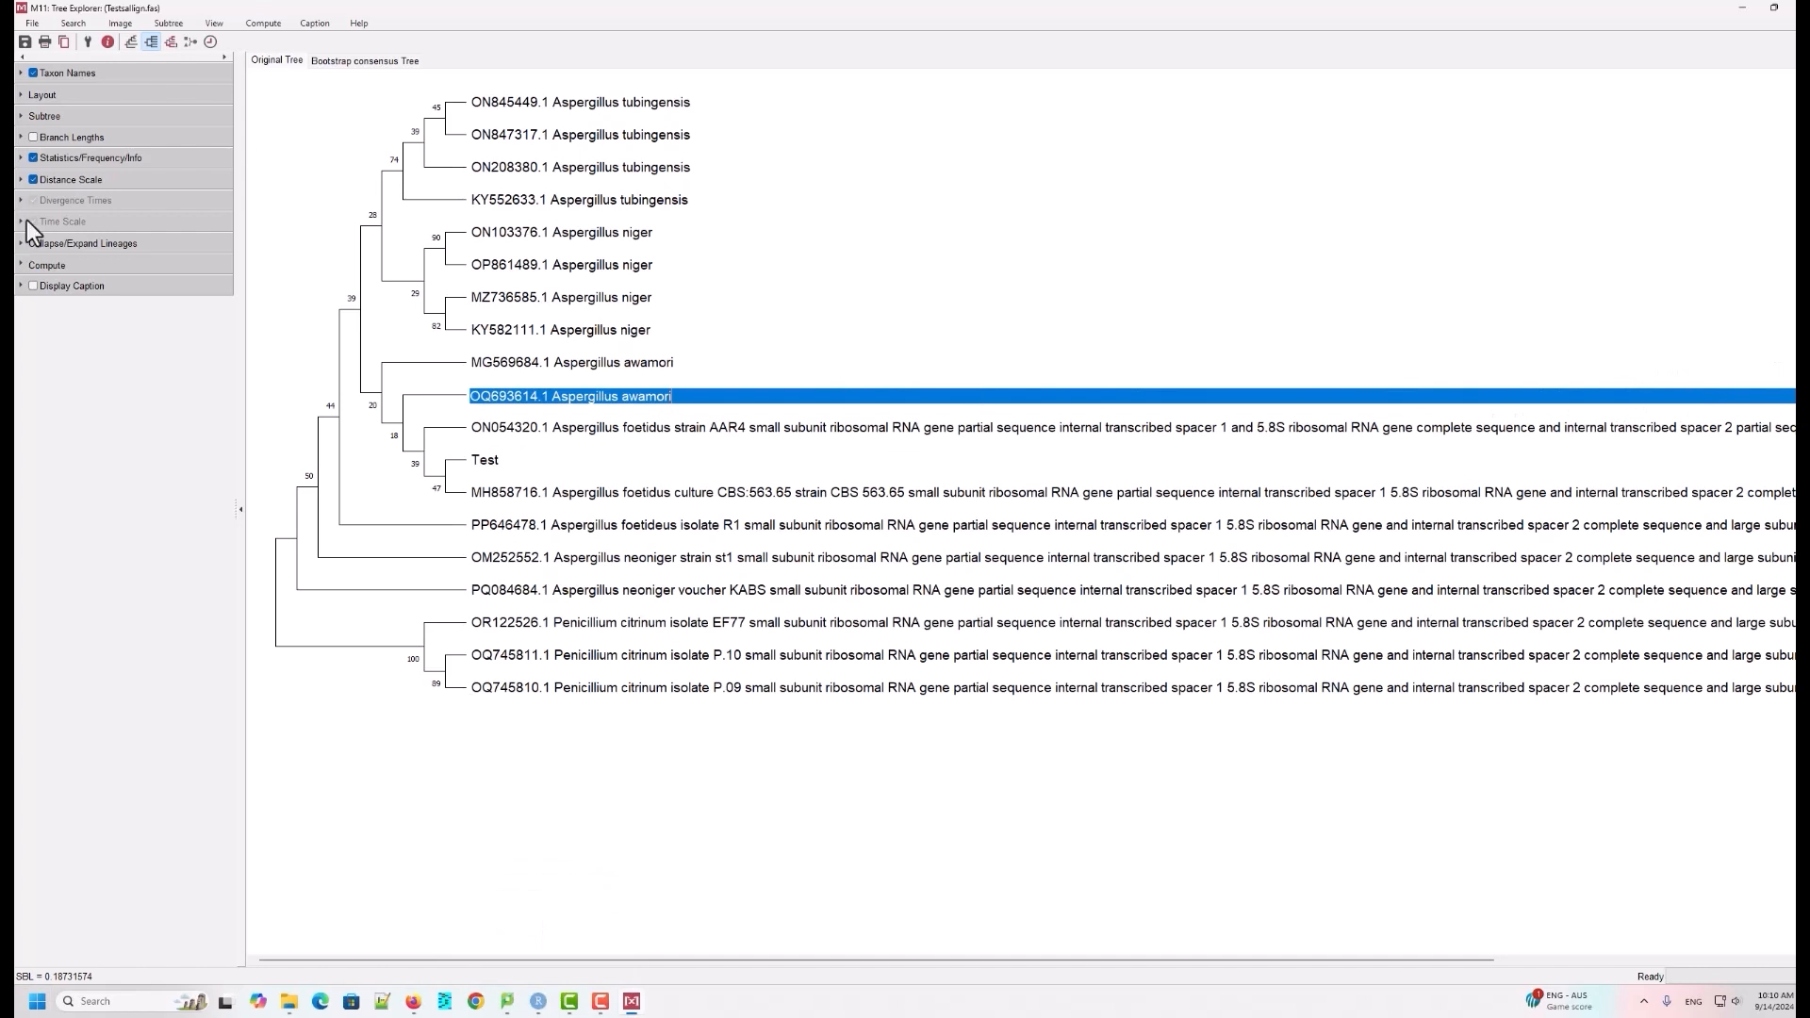
# Step: Shorten the labels of ON054320.1 and MH858716.1 to accession and "Aspergillus foetidus", and that of PP646478.1 to "PP646478.1 Aspergillus foetideus"
pyautogui.doubleClick(674, 431)
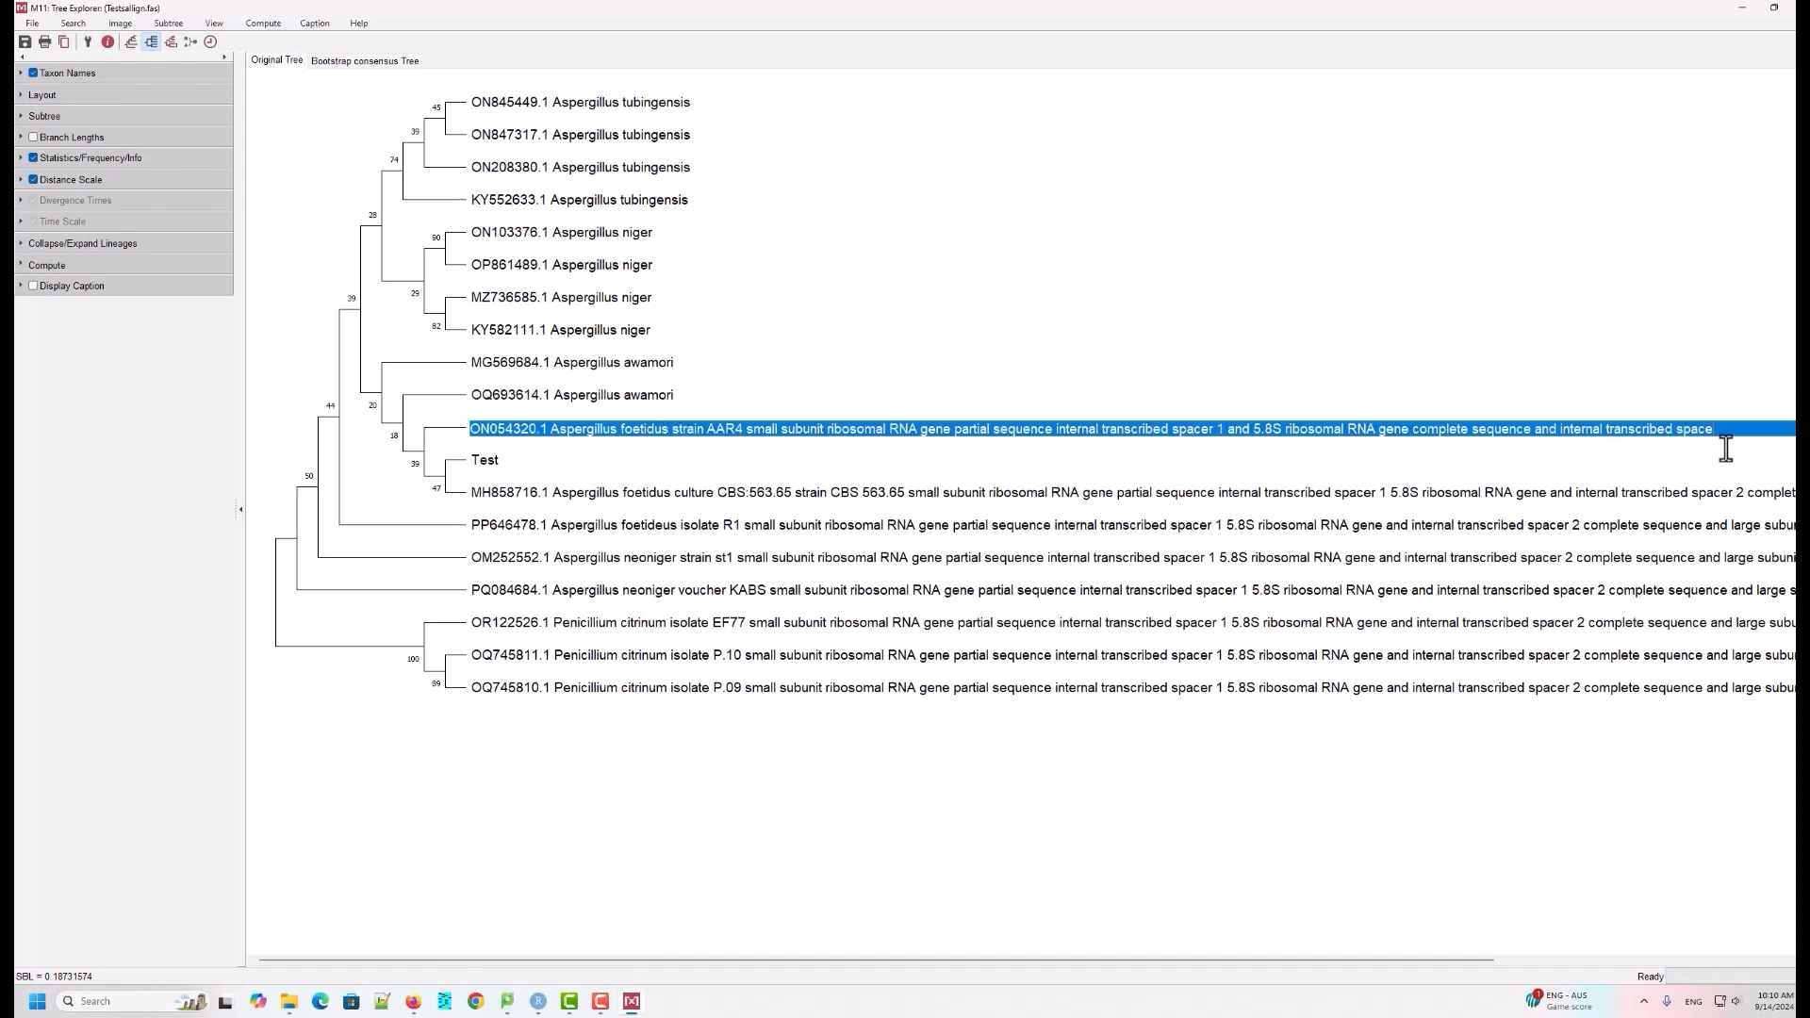
pyautogui.press('BackSpace')
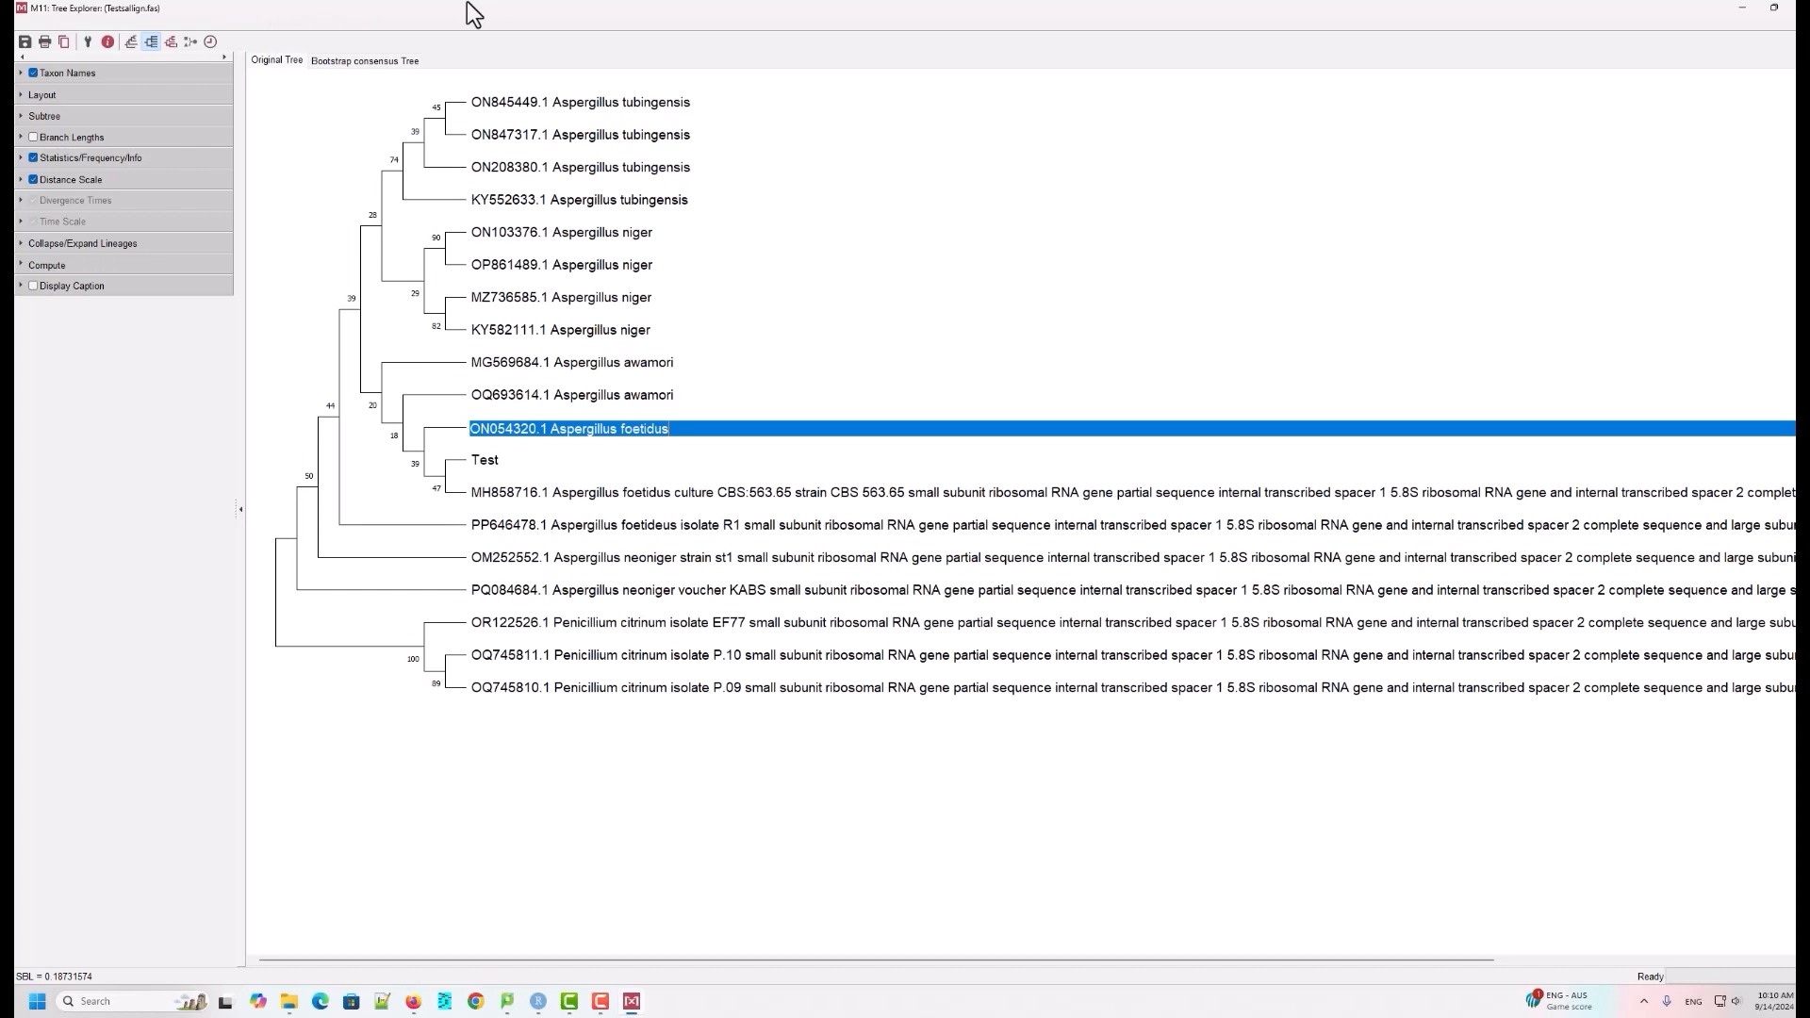
pyautogui.doubleClick(688, 494)
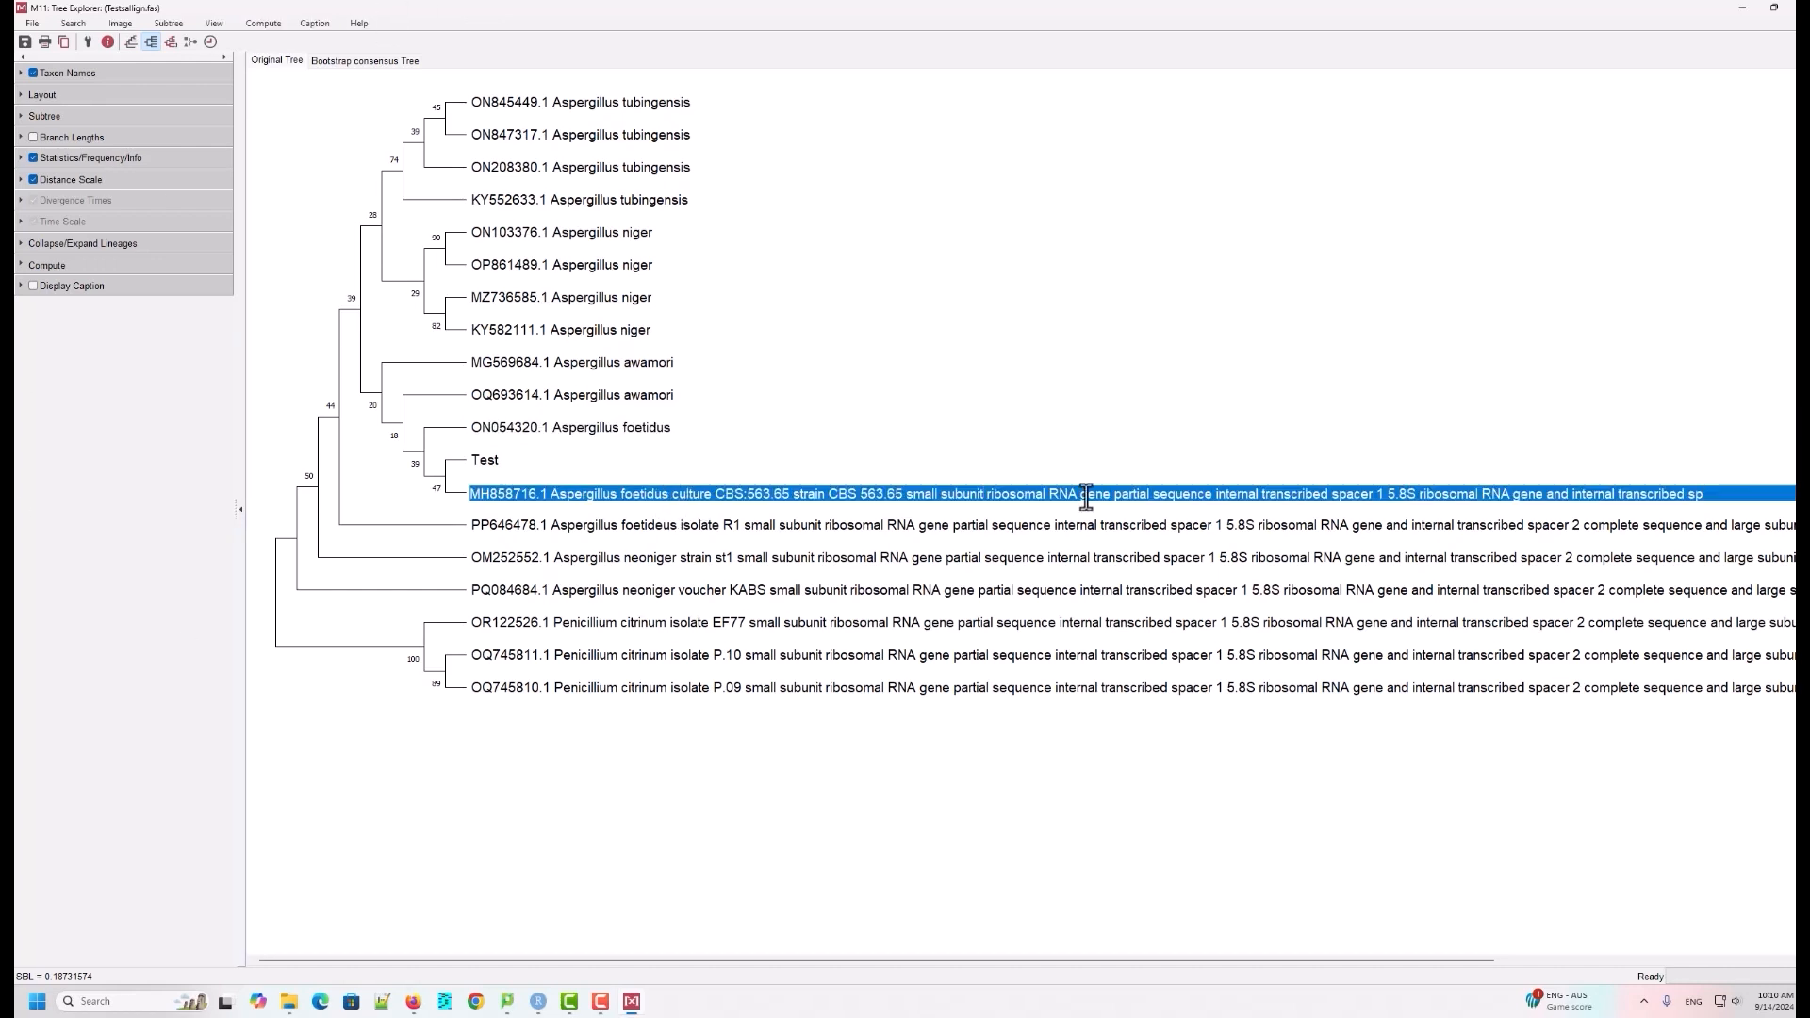
pyautogui.press('BackSpace')
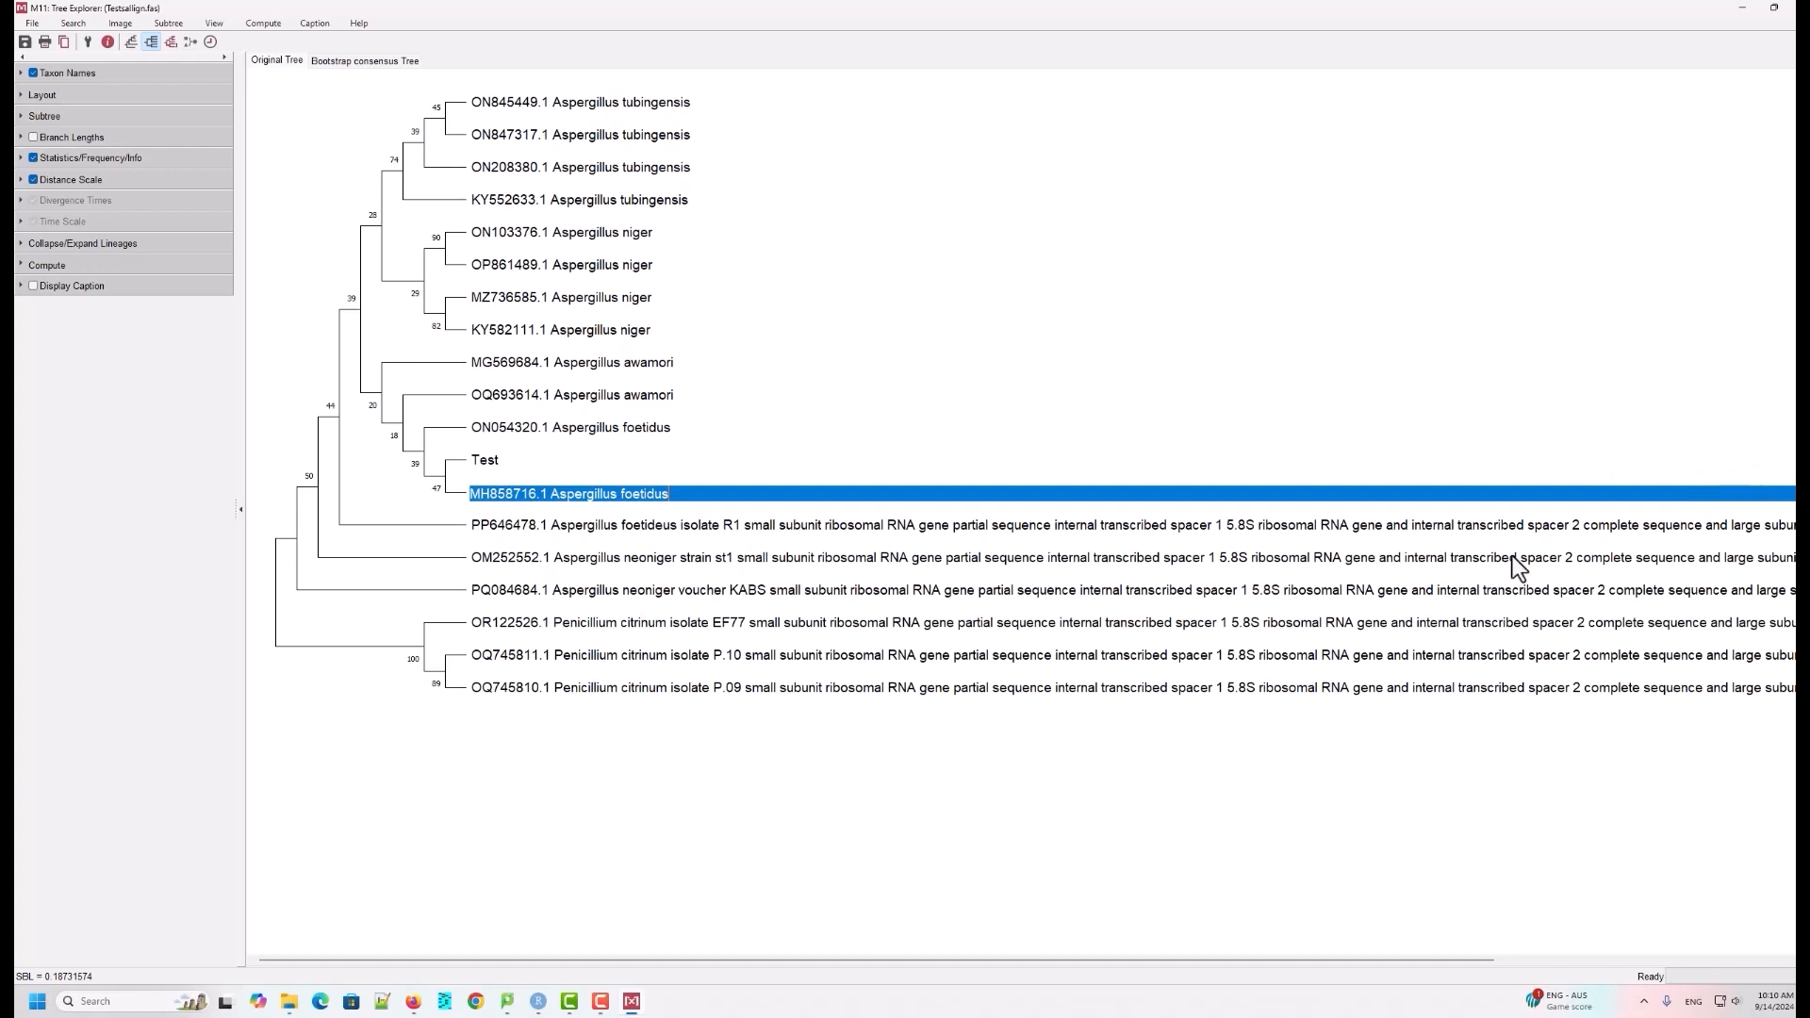
pyautogui.doubleClick(677, 529)
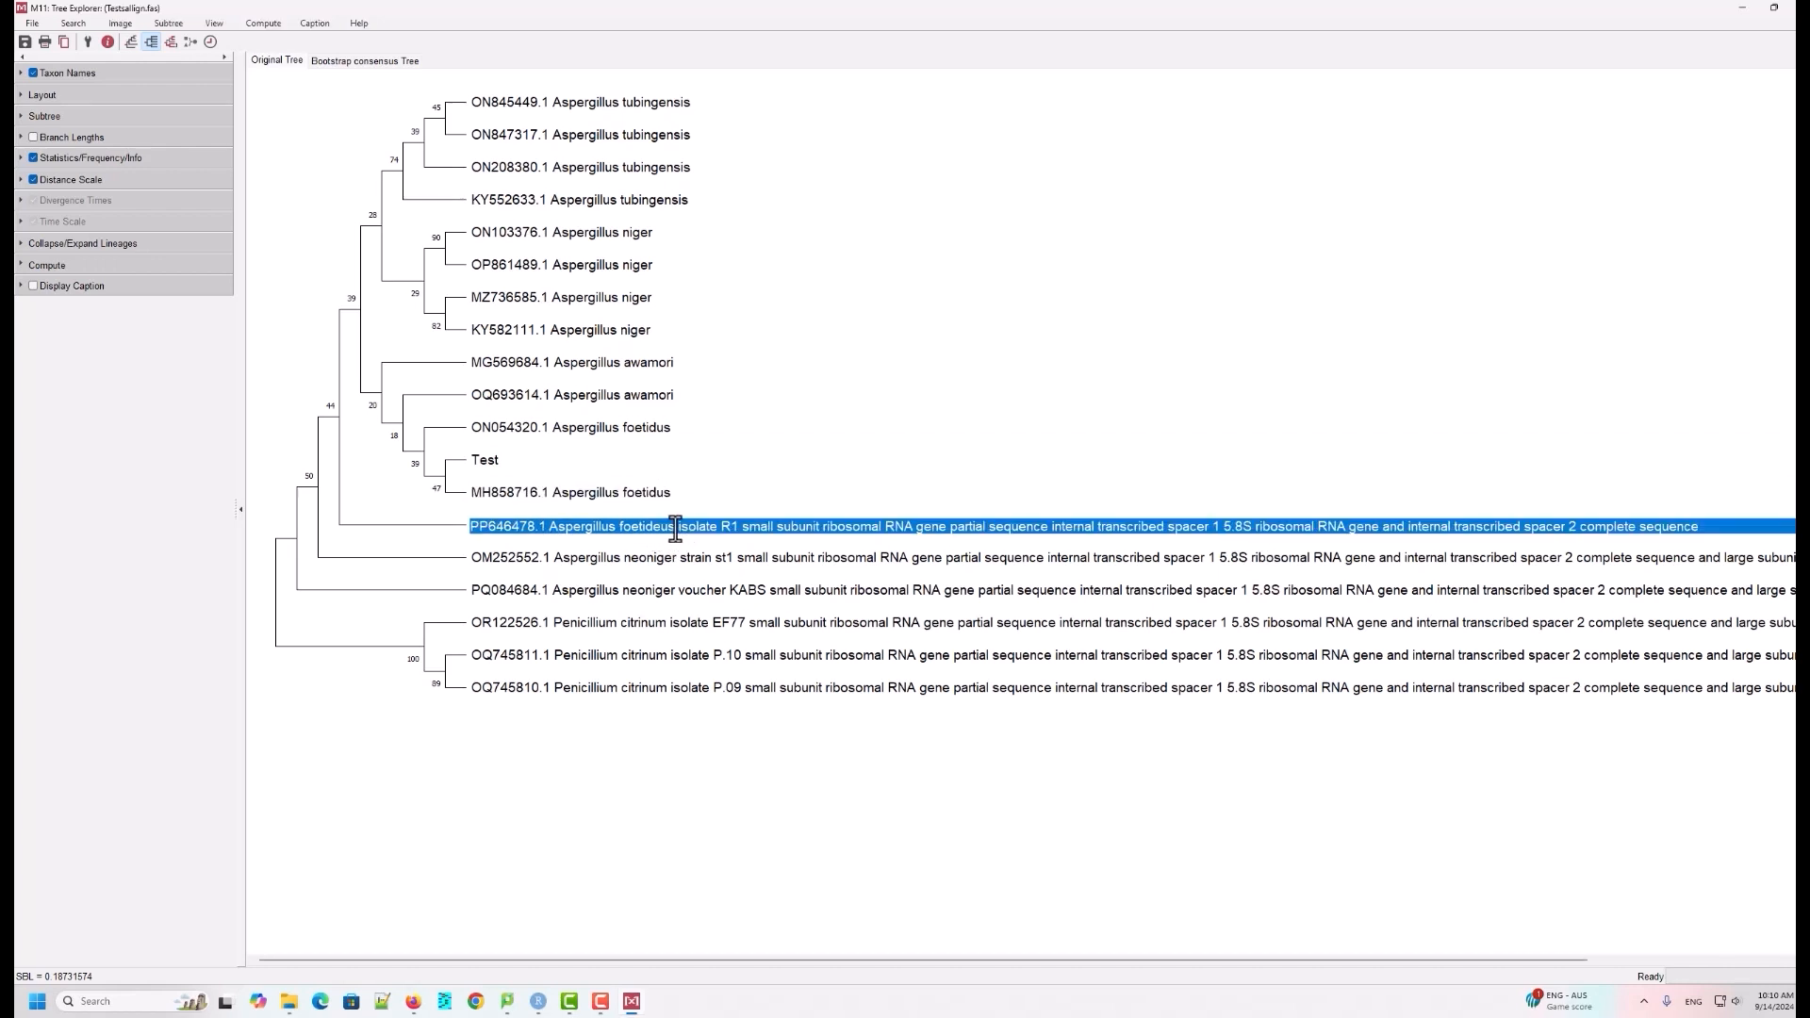
pyautogui.moveTo(676, 529); pyautogui.dragTo(1731, 528)
pyautogui.press('BackSpace')
# Step: Shorten the OM252552.1 label to accession and "Aspergillus neoniger", and the PQ084684.1 label to "PQ084684.1 Aspergillus"
pyautogui.doubleClick(681, 562)
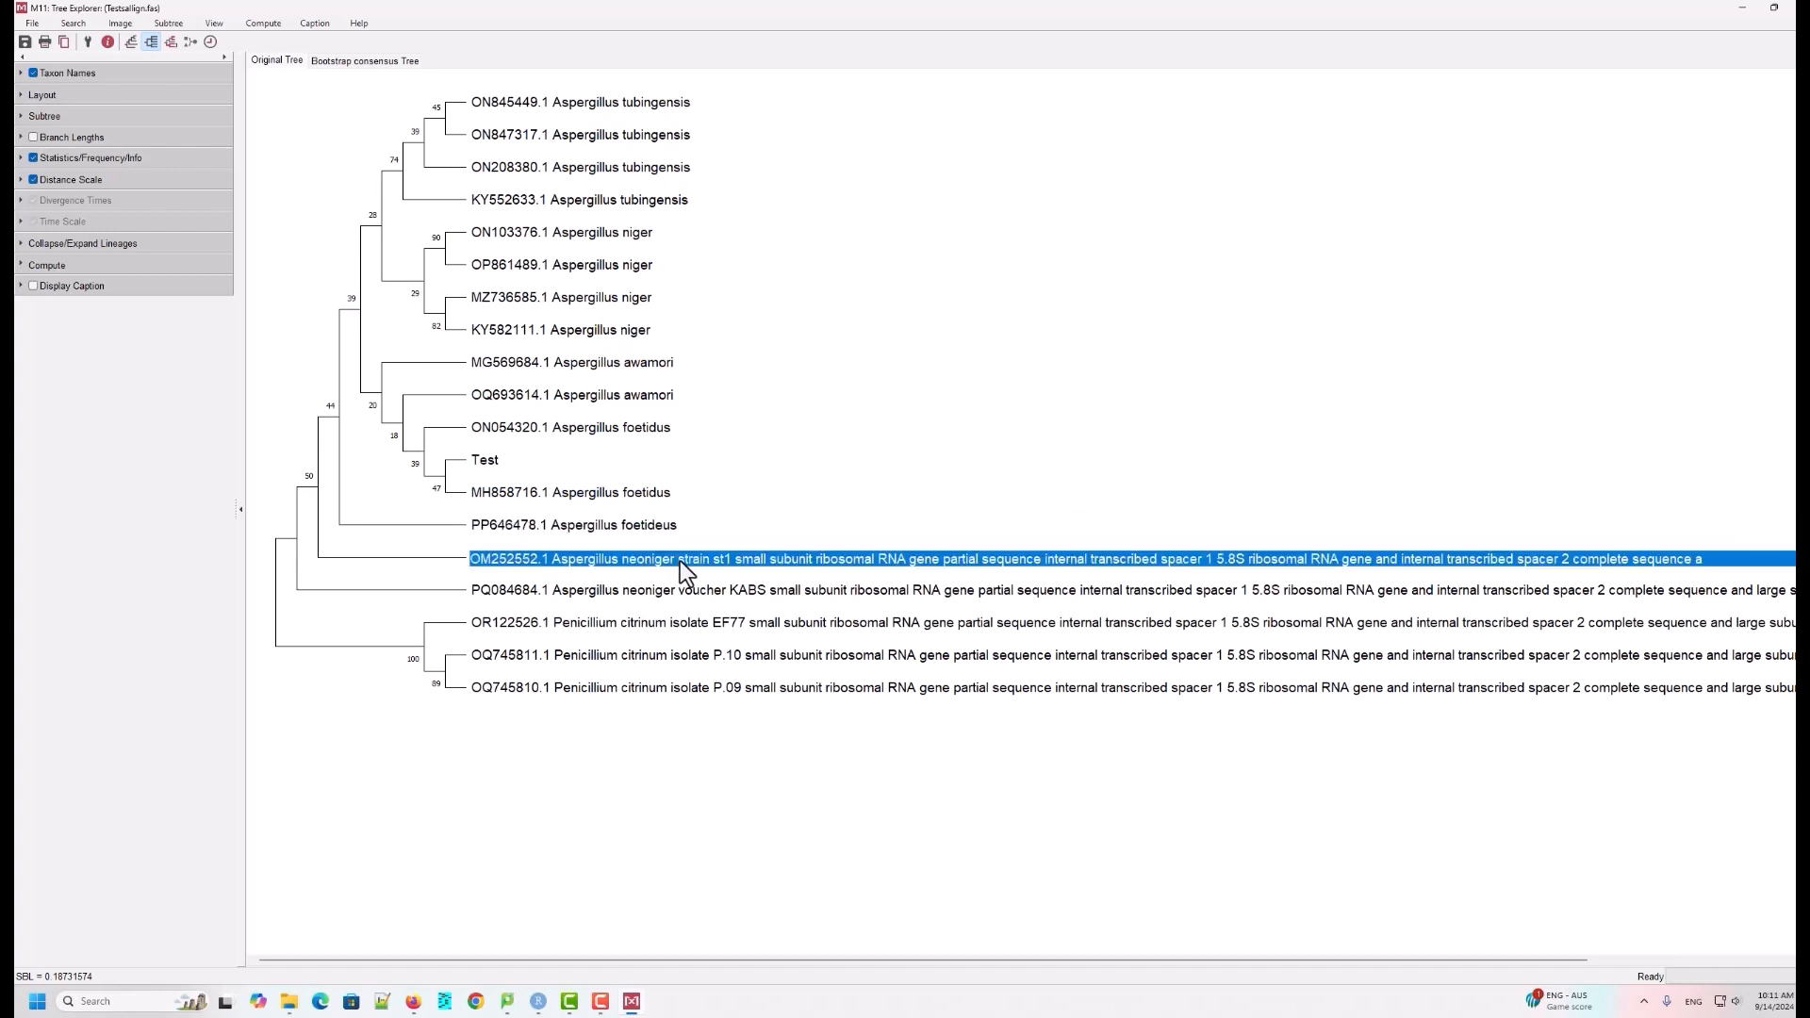
pyautogui.moveTo(680, 561); pyautogui.dragTo(1695, 575)
pyautogui.press('BackSpace')
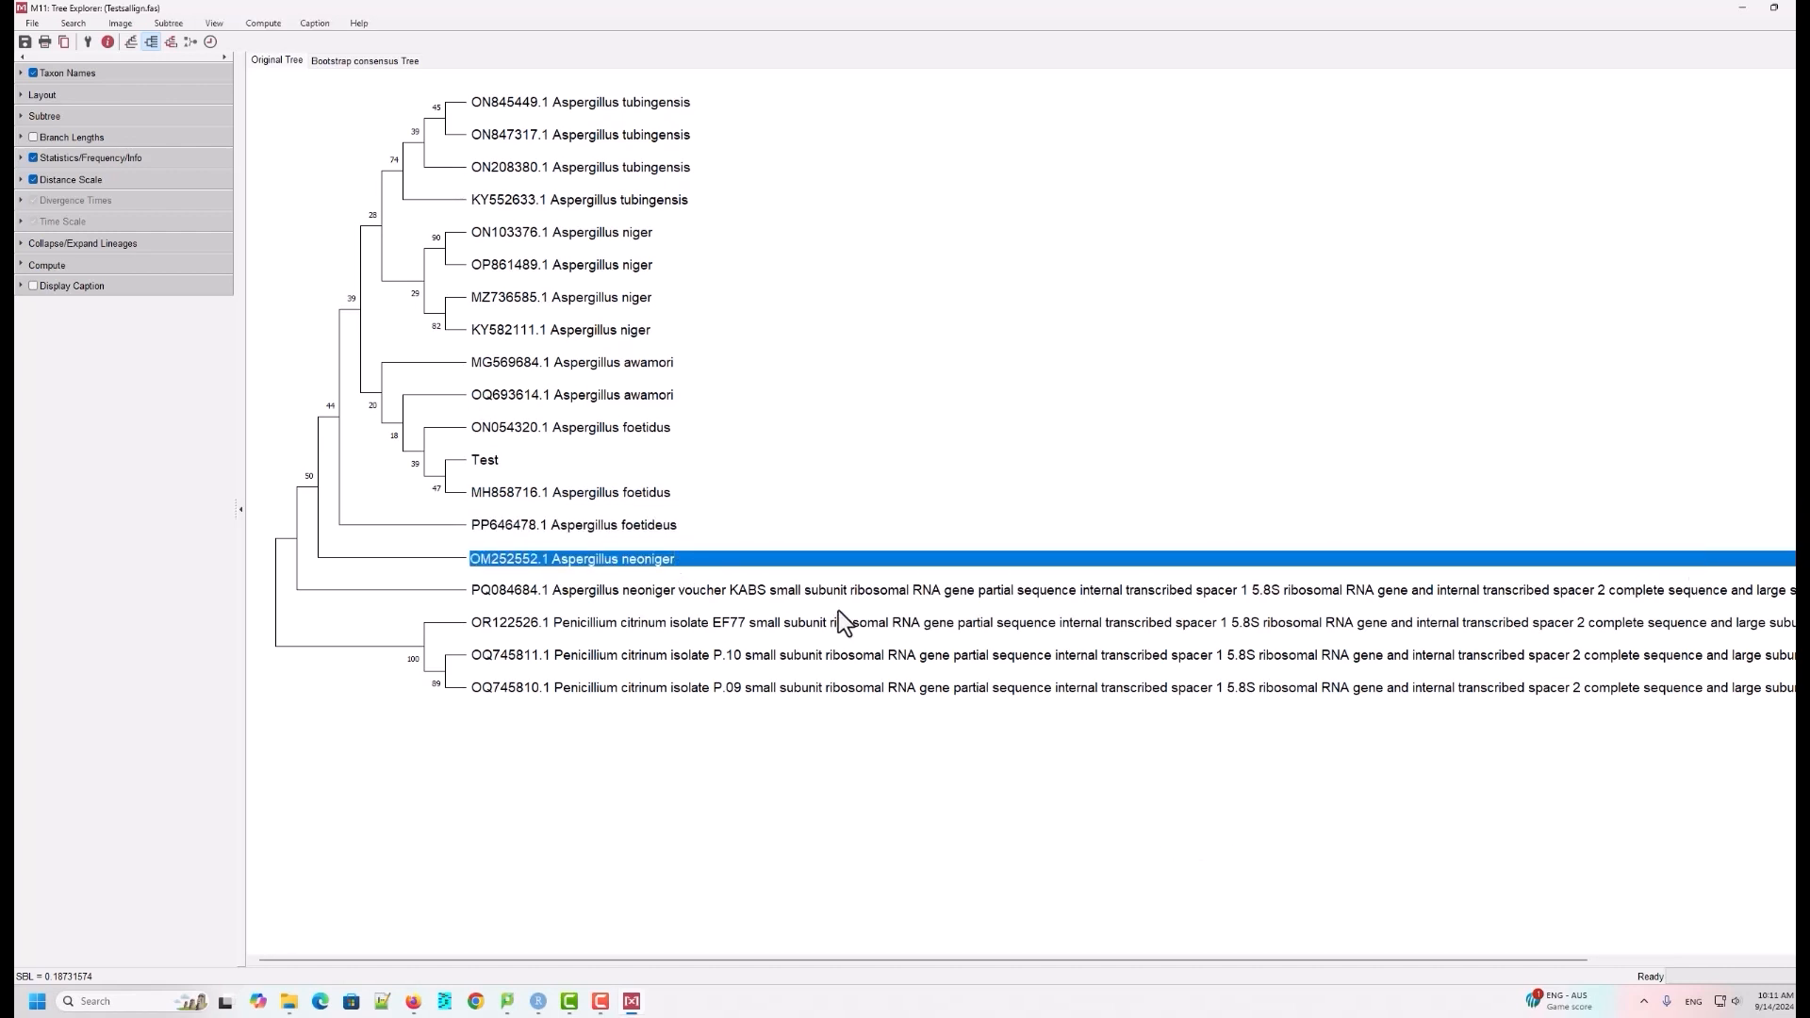
pyautogui.doubleClick(675, 594)
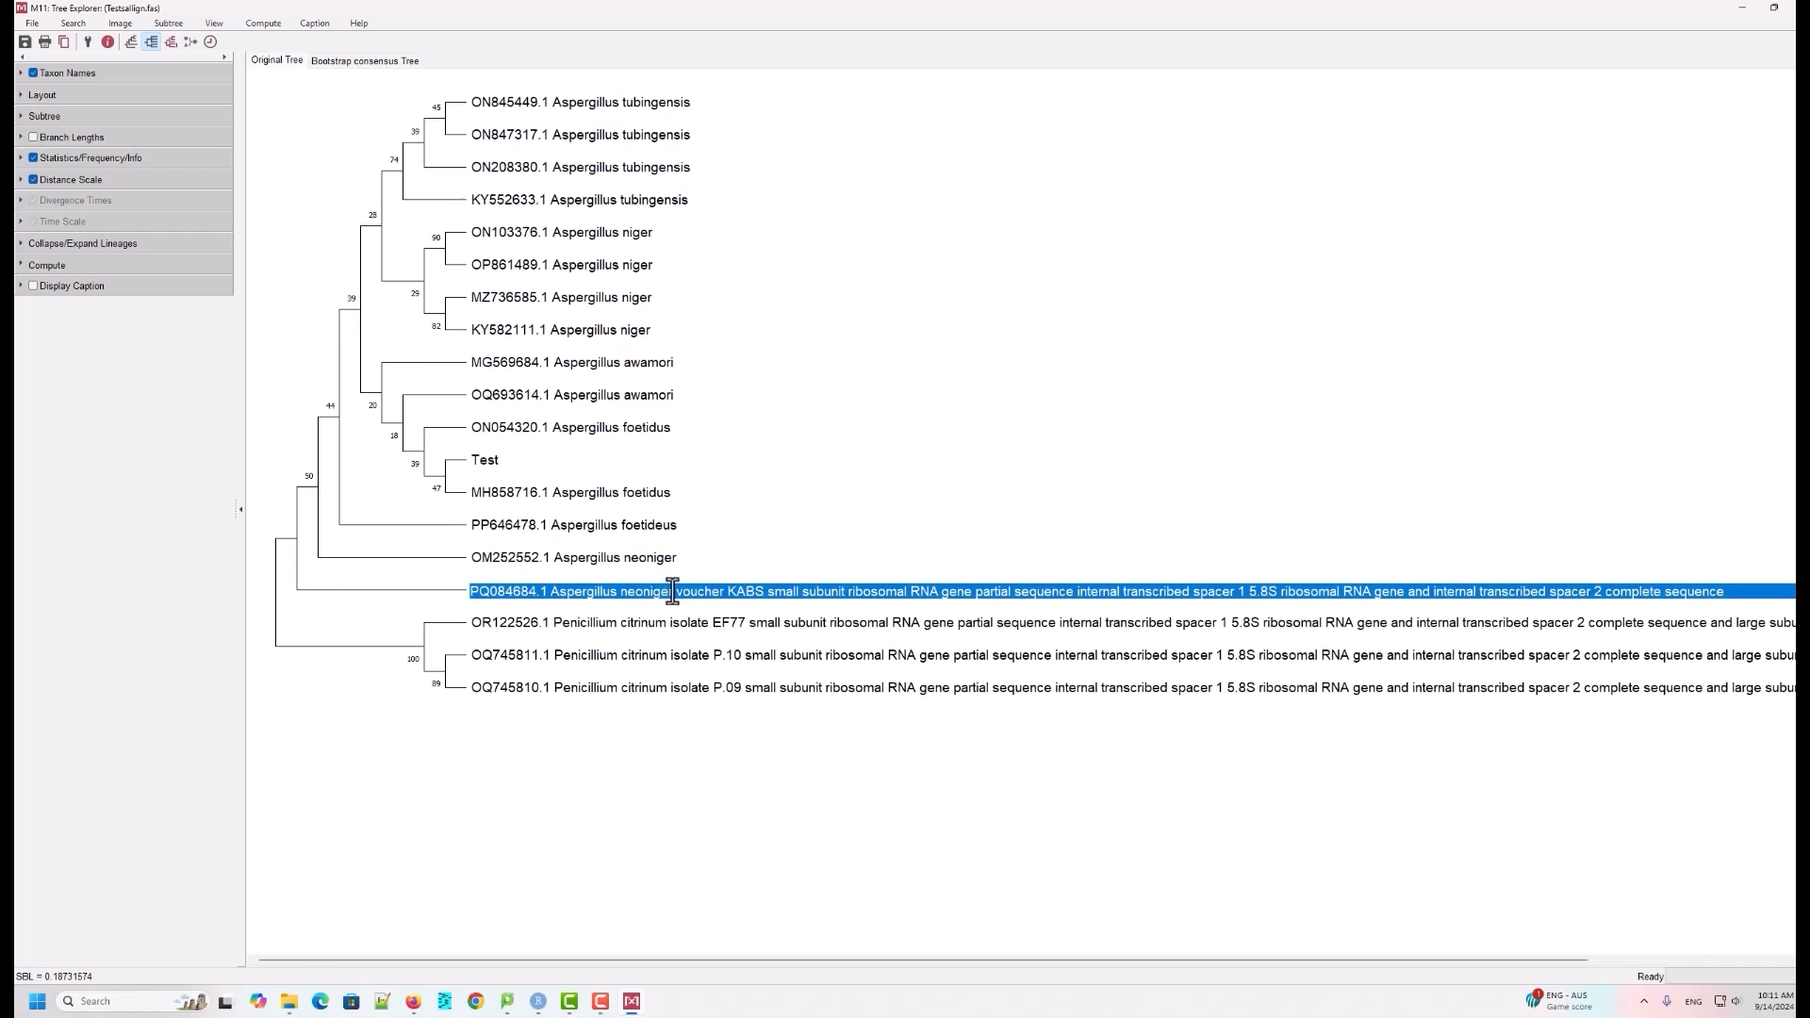
pyautogui.moveTo(619, 591); pyautogui.dragTo(1734, 629)
pyautogui.press('BackSpace')
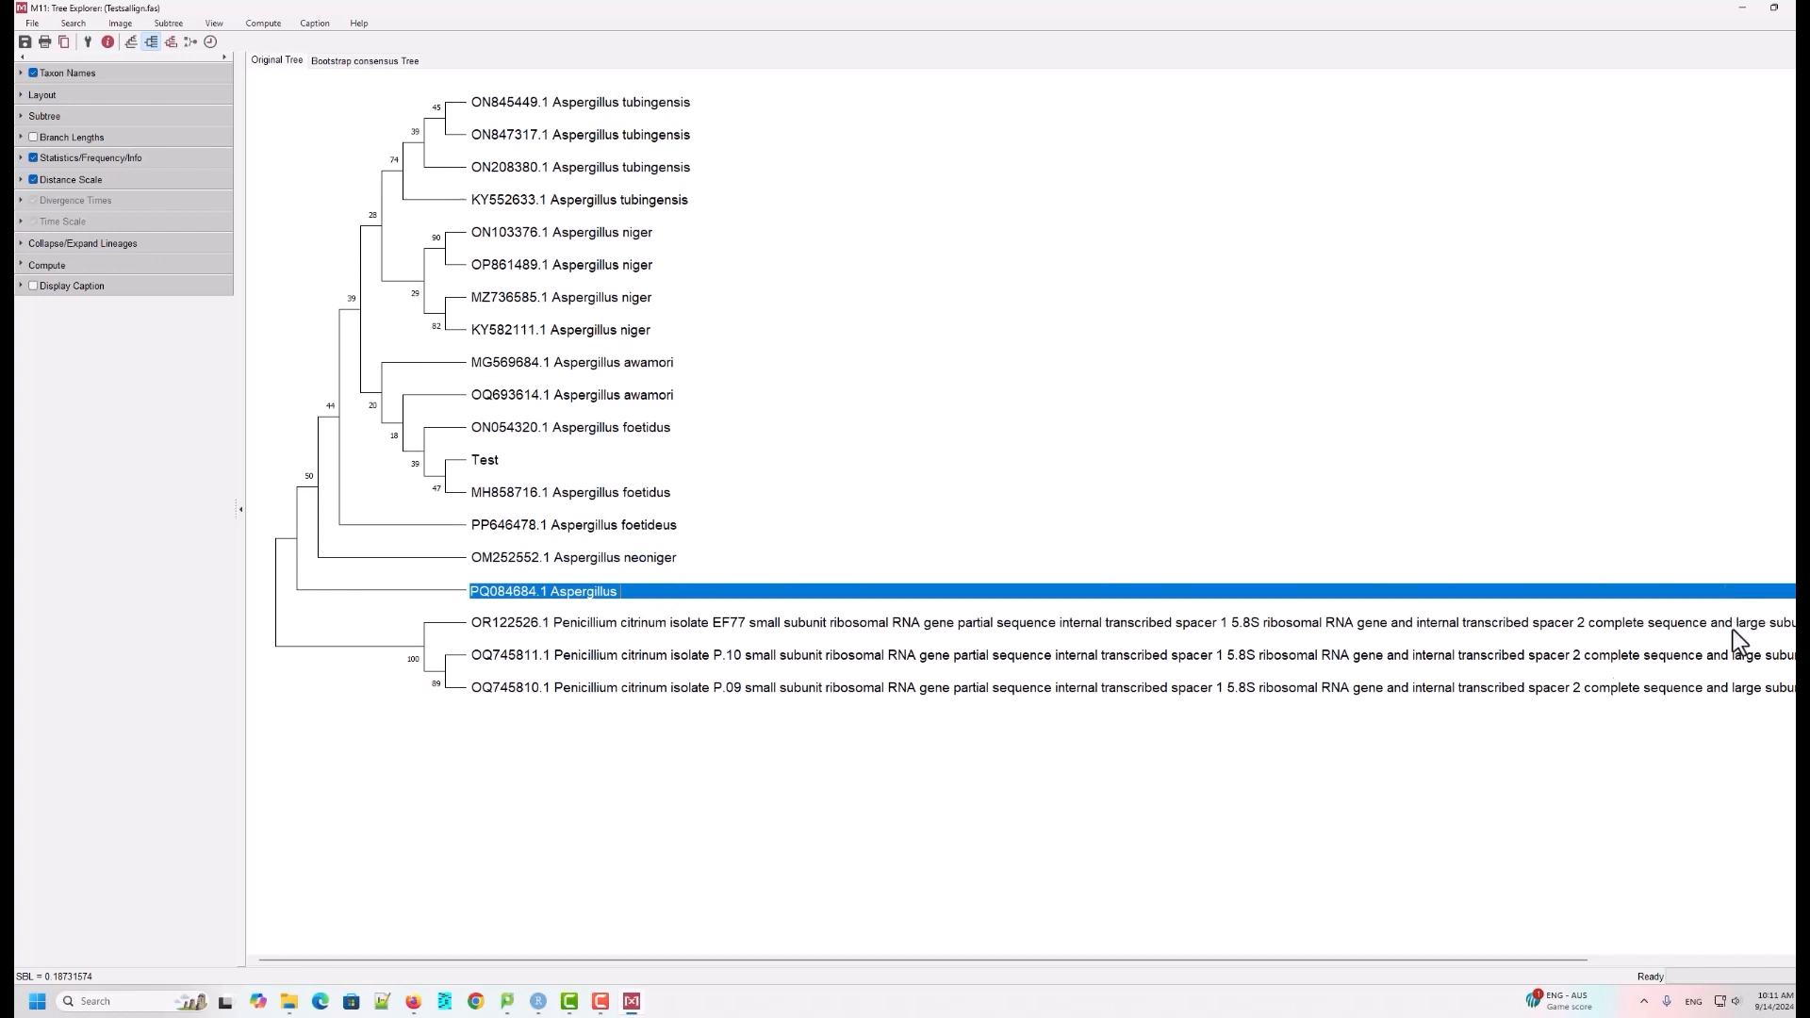
# Step: Shorten the labels of OR122526.1, OQ745811.1 and OQ745810.1 to the accession followed by "Penicillium citrinum"
pyautogui.doubleClick(665, 622)
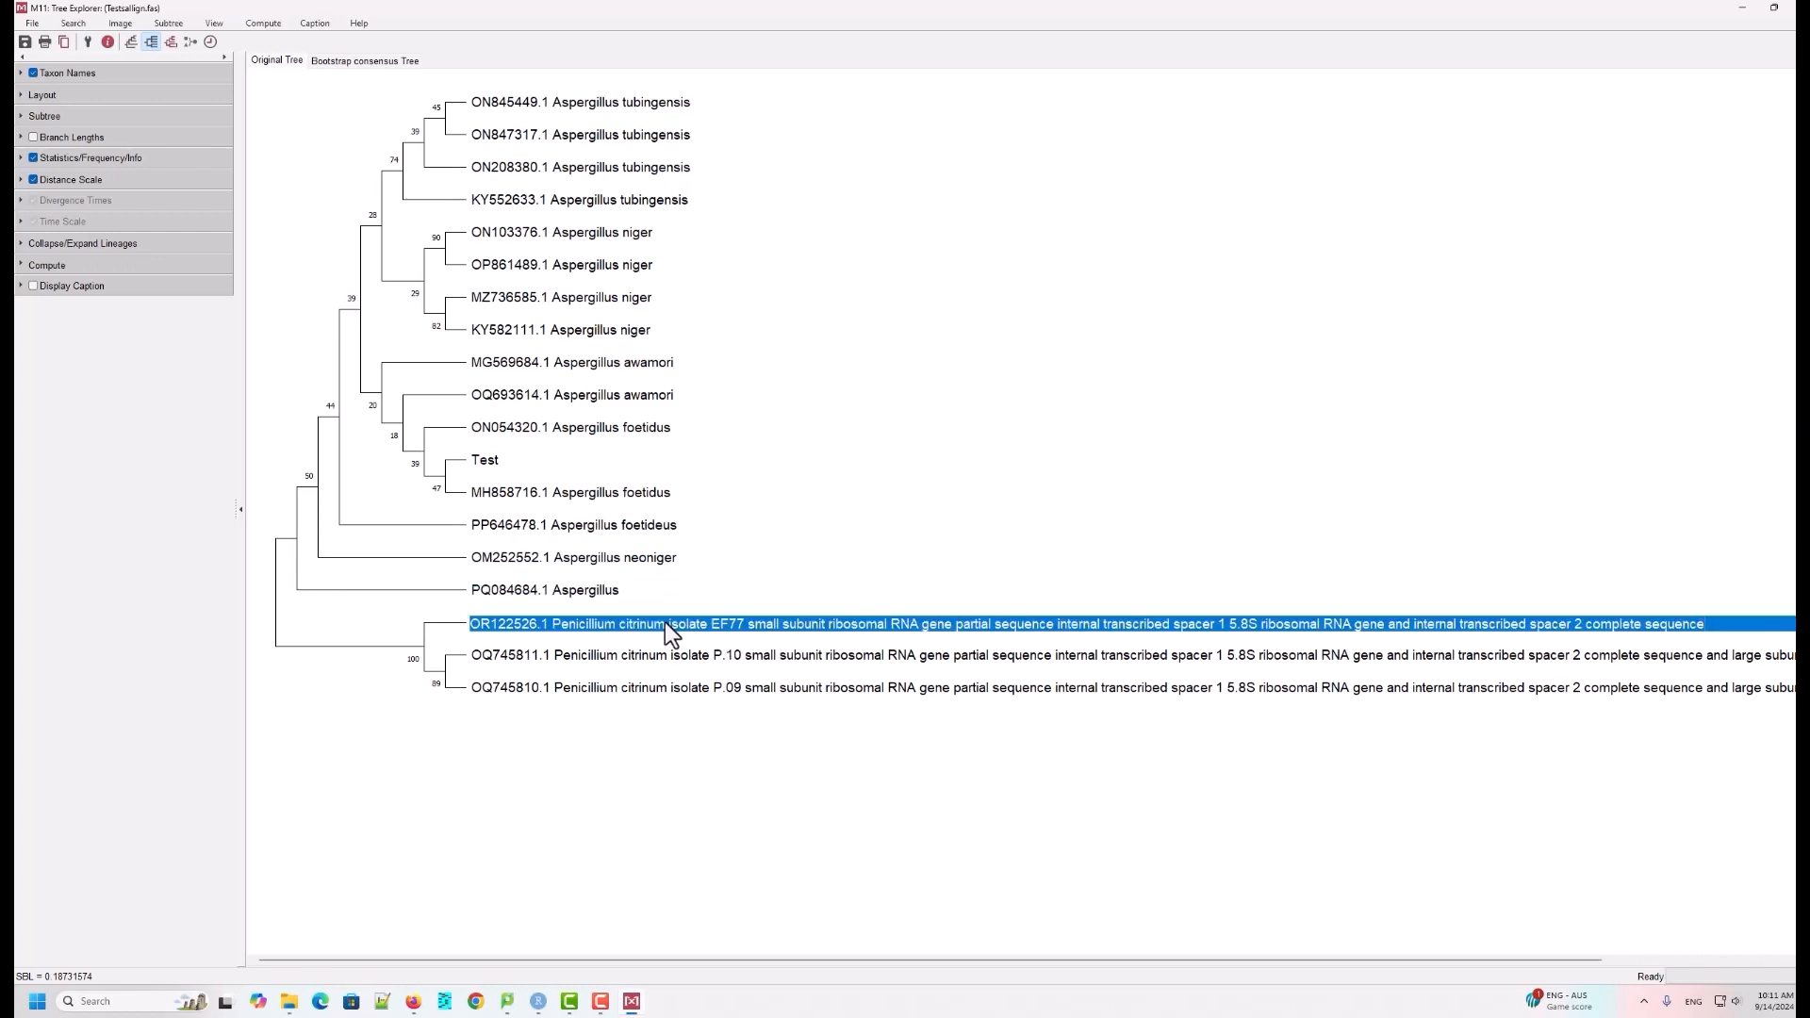
pyautogui.moveTo(665, 622); pyautogui.dragTo(1741, 611)
pyautogui.press('BackSpace')
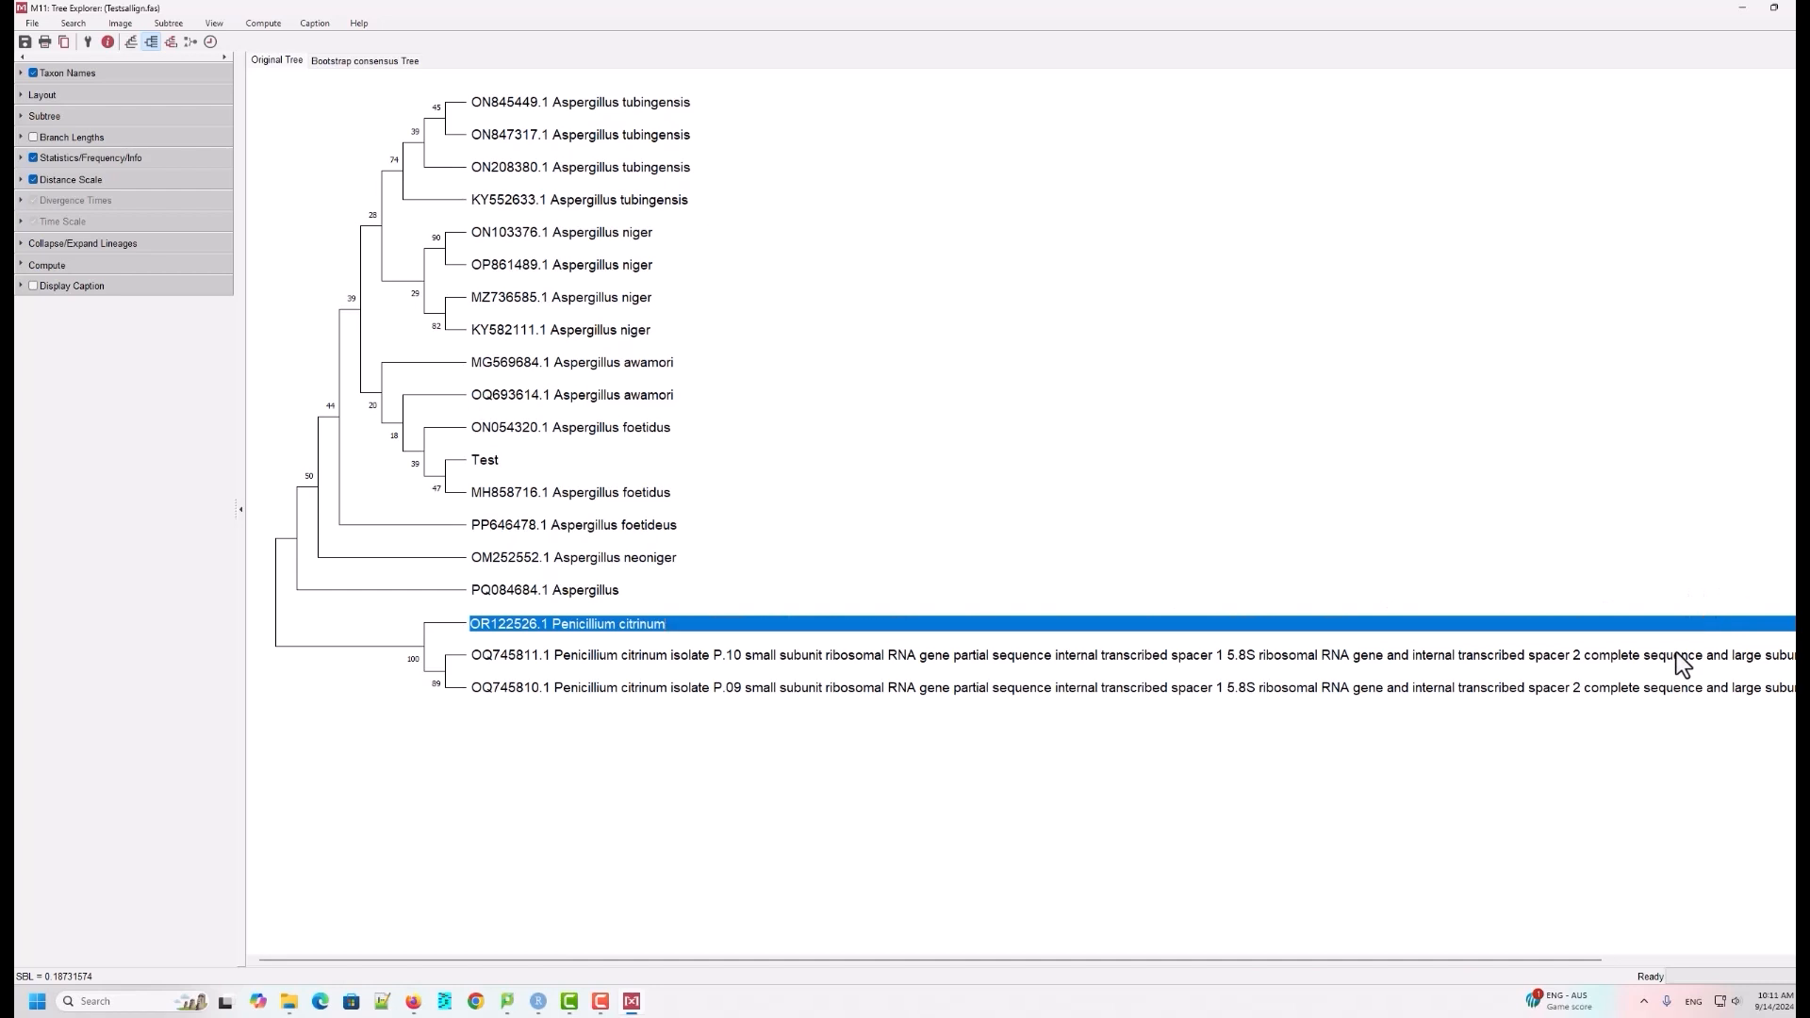
pyautogui.doubleClick(666, 657)
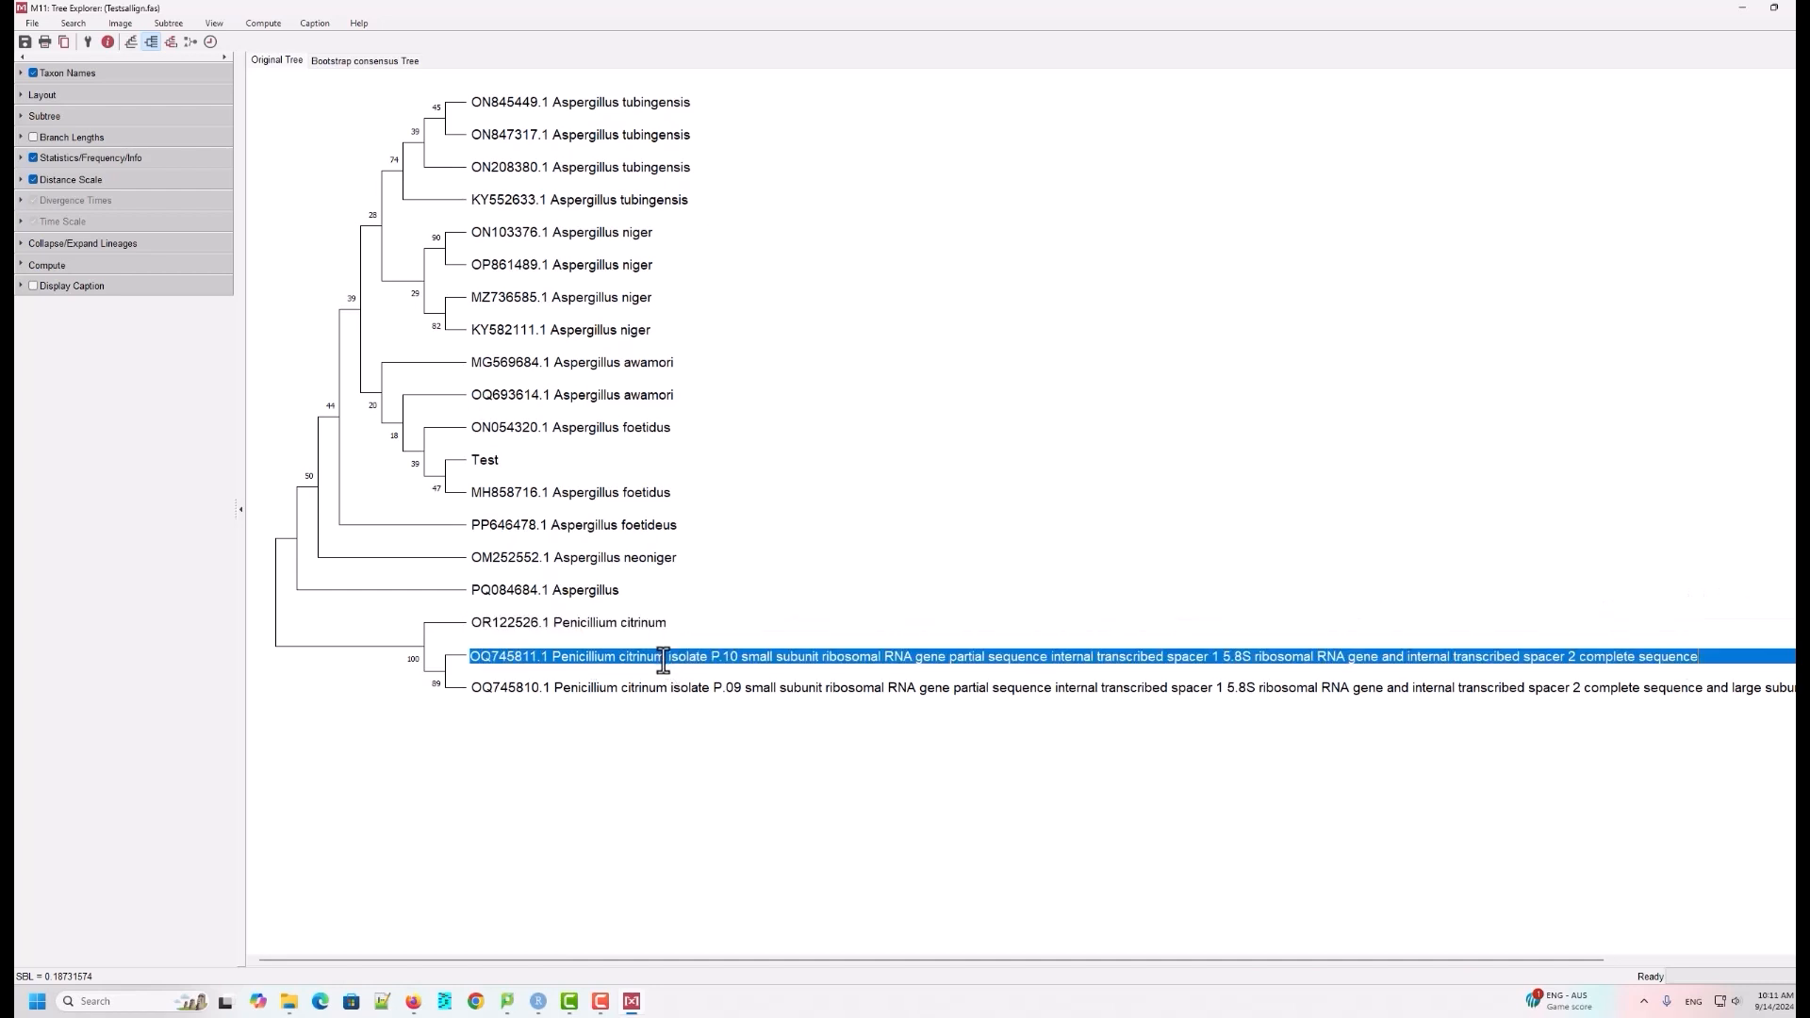
pyautogui.moveTo(1687, 654); pyautogui.dragTo(1725, 657)
pyautogui.press('BackSpace')
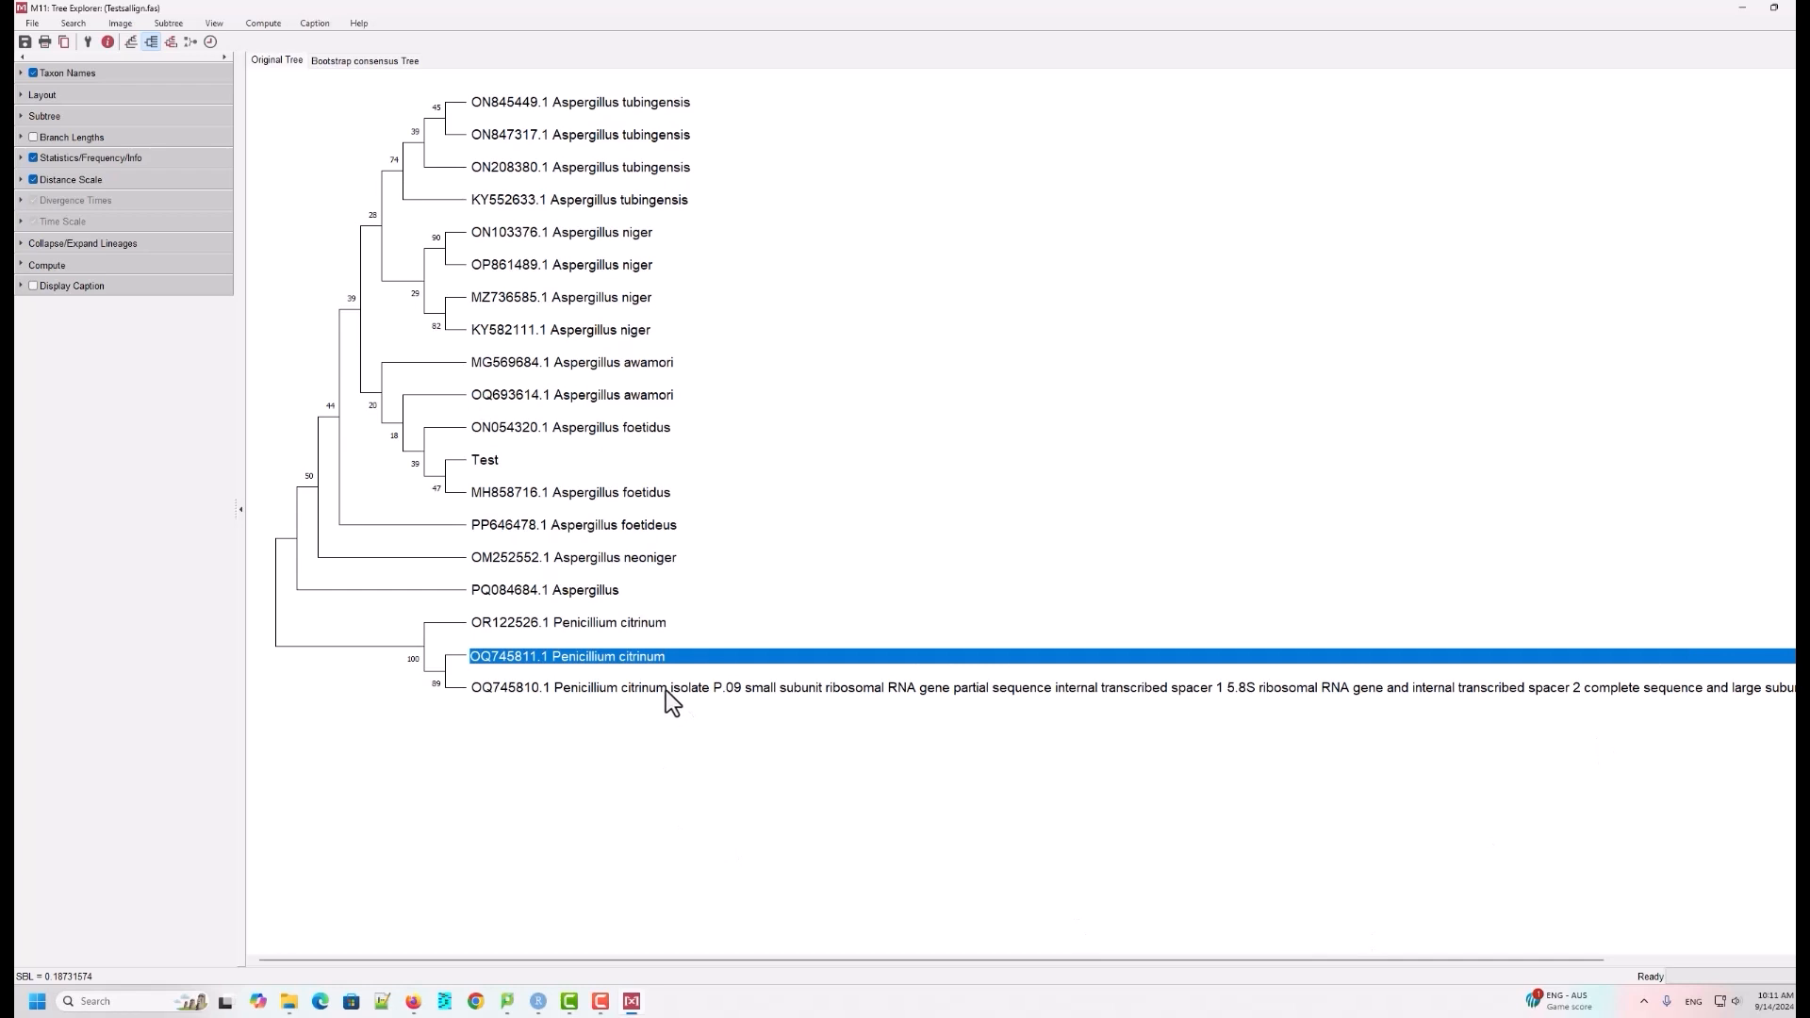
pyautogui.doubleClick(665, 690)
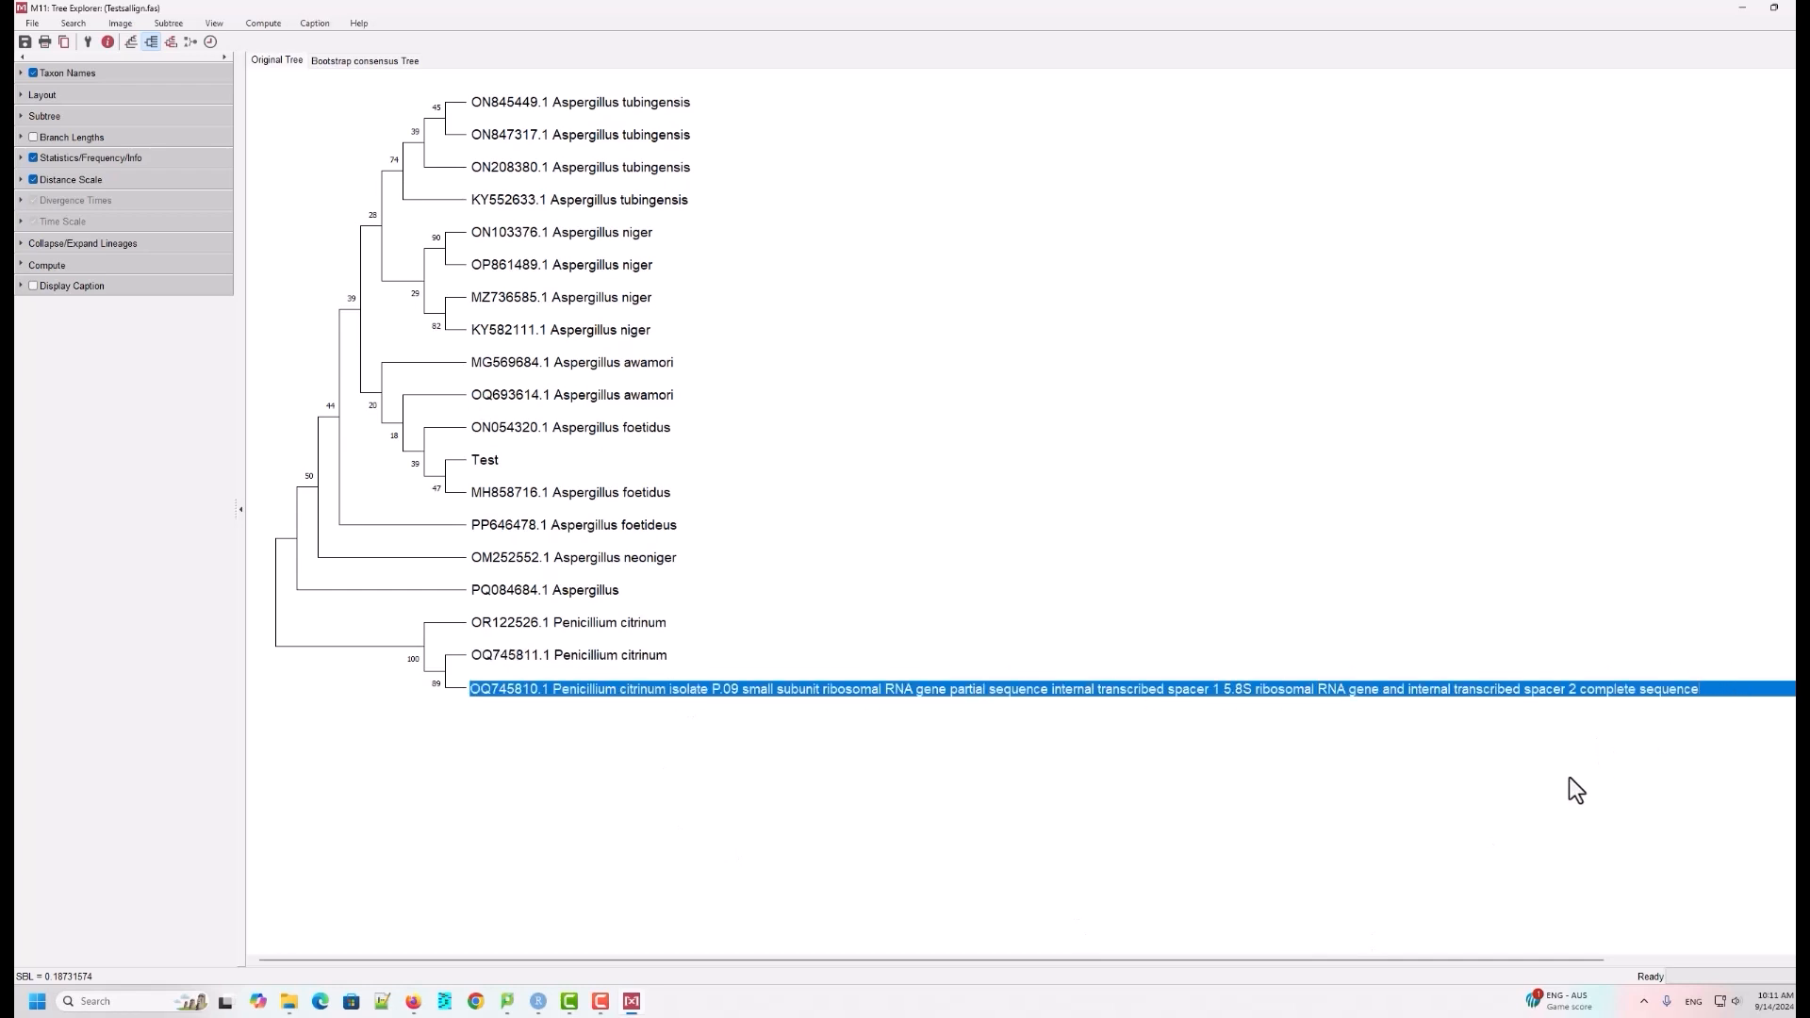
pyautogui.press('BackSpace')
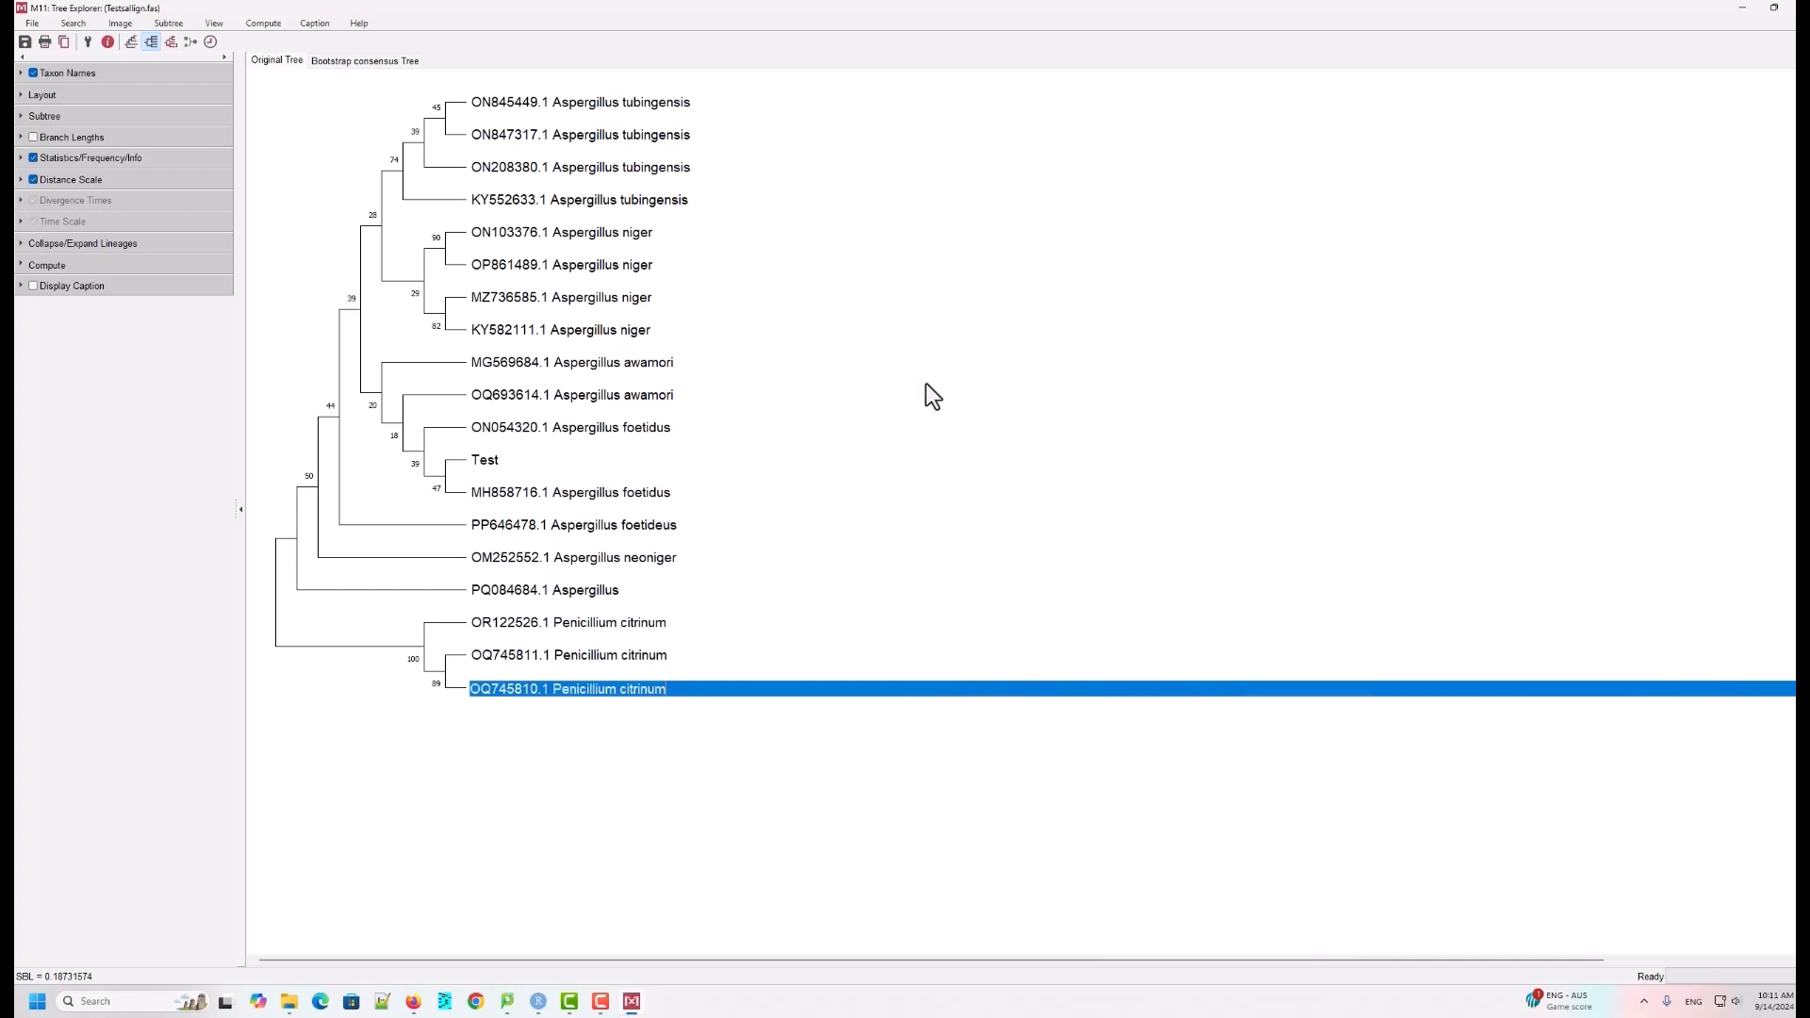
pyautogui.click(887, 403)
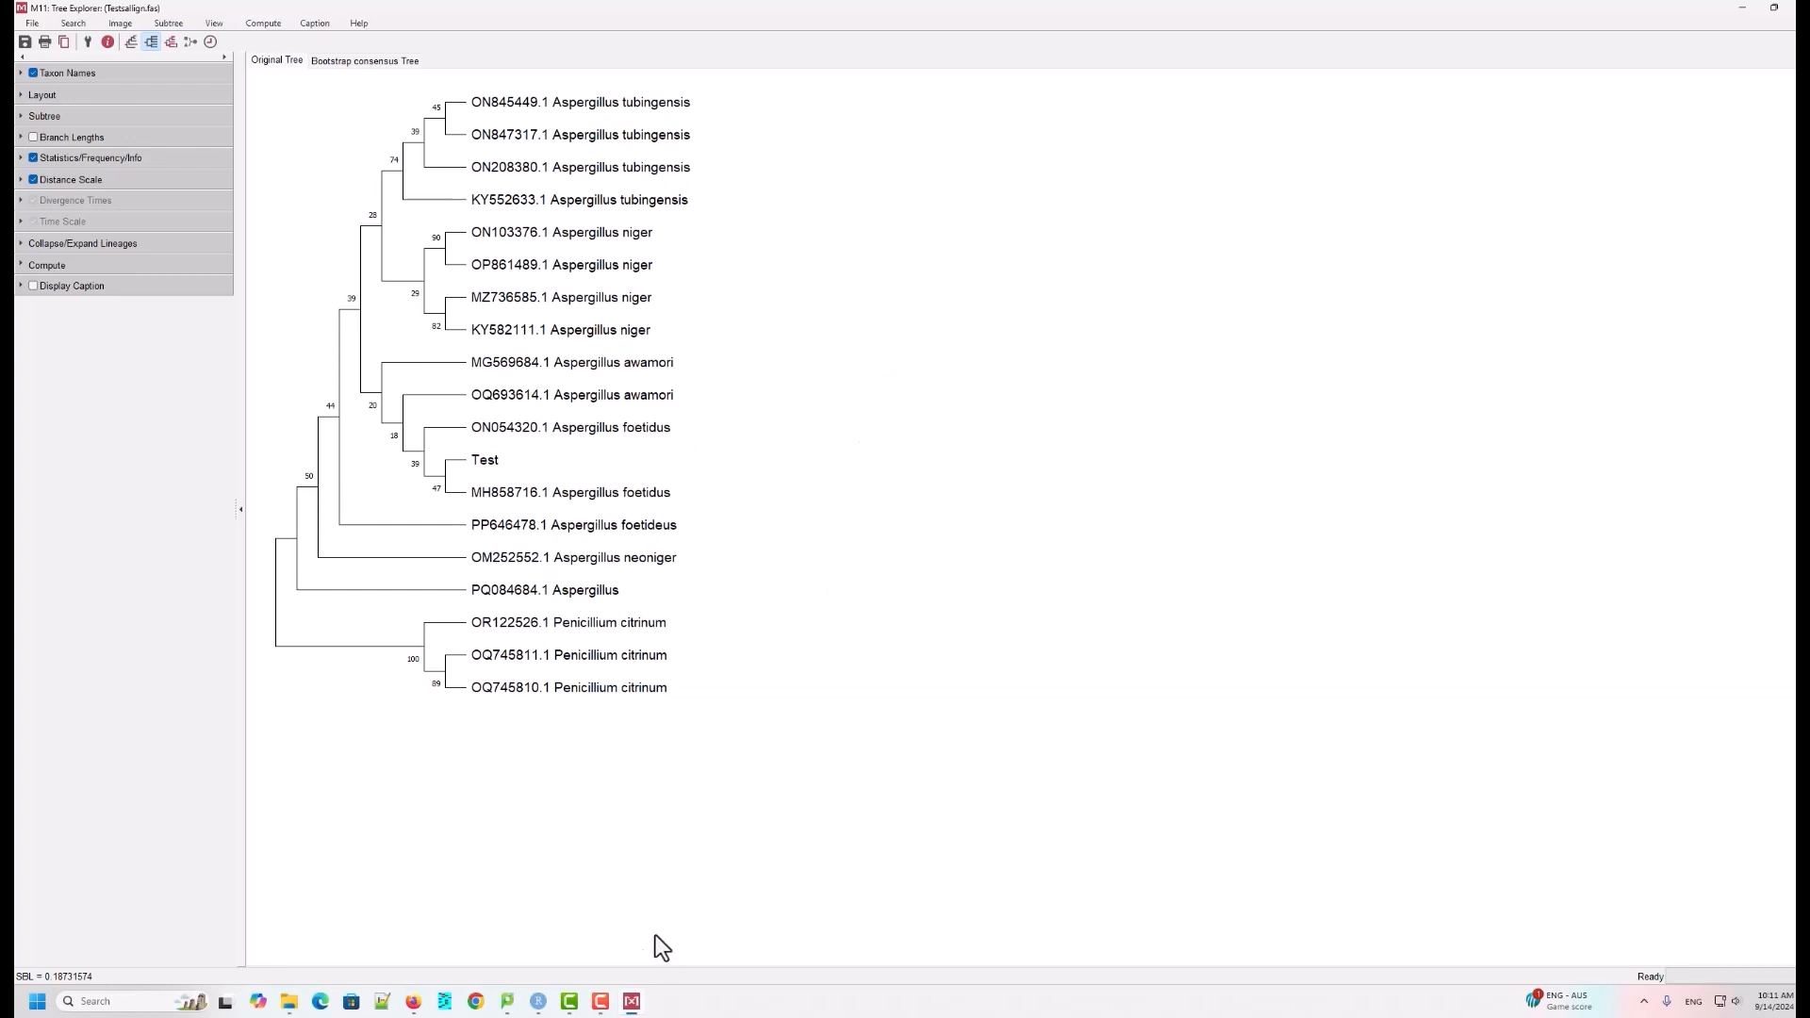
# Step: Switch to the sequences folder in File Explorer and open the Tests FASTA file in Notepad++
pyautogui.moveTo(292, 1003)
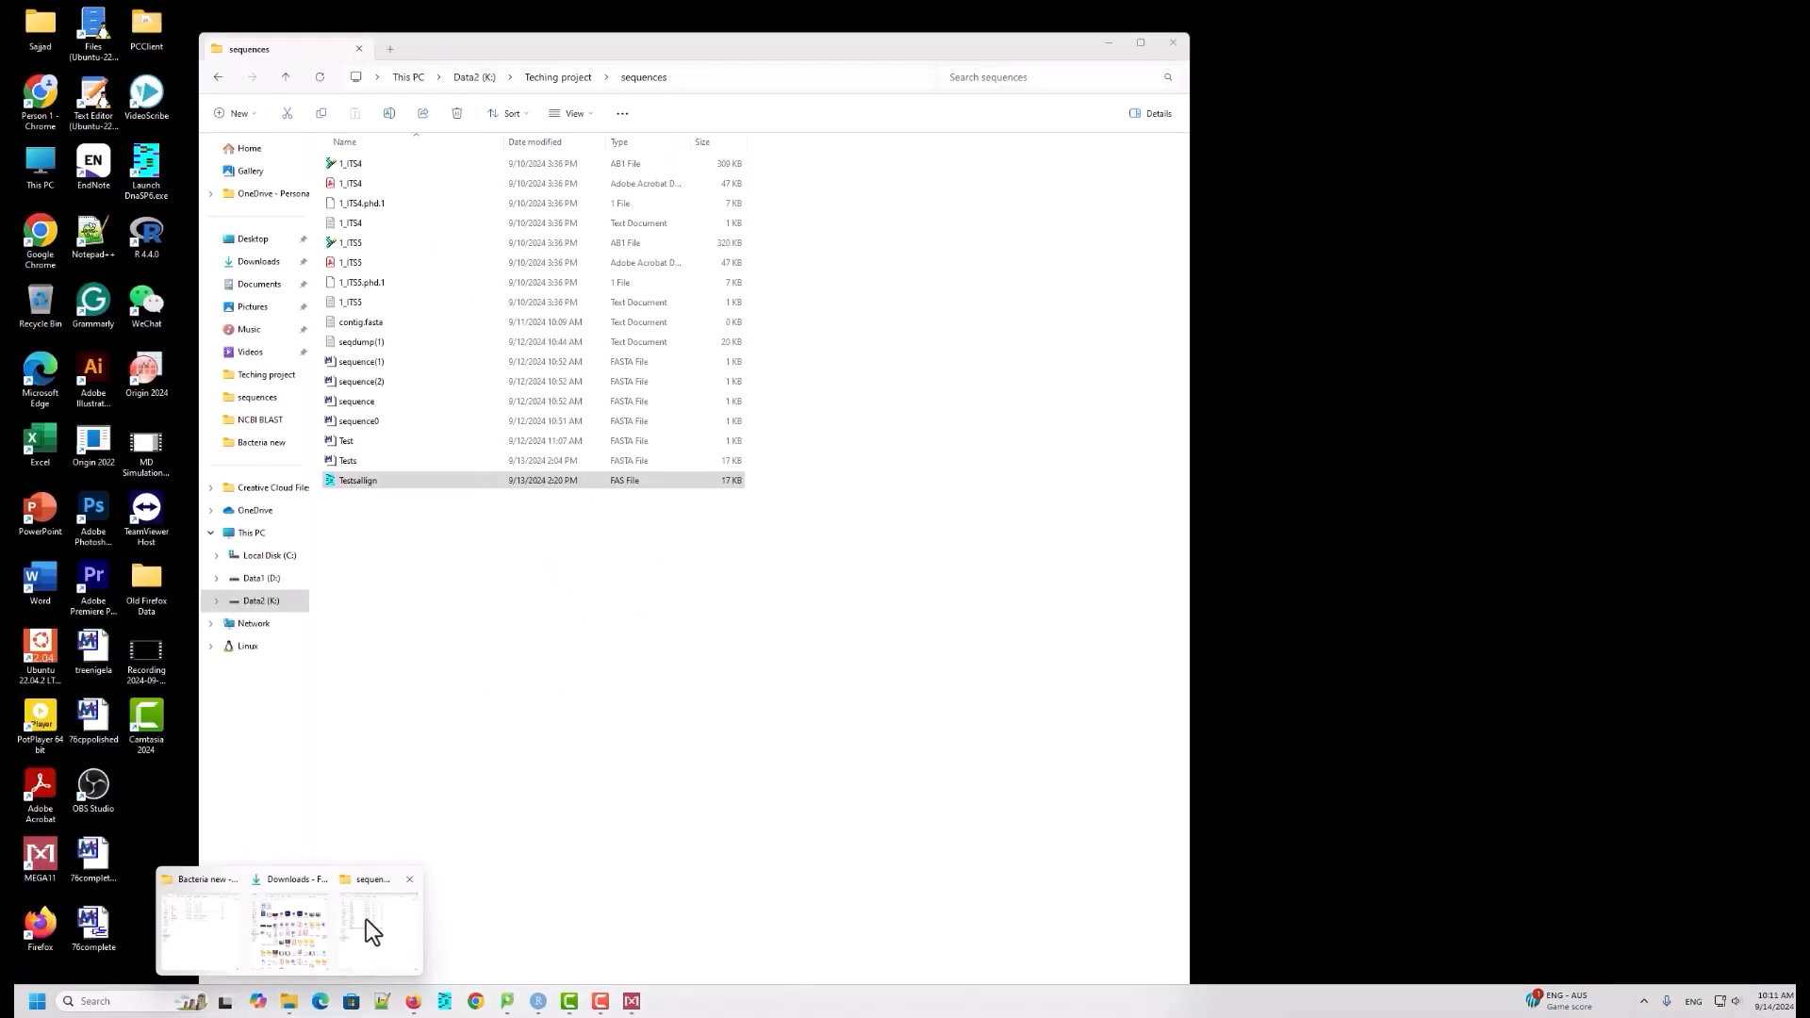
pyautogui.click(365, 919)
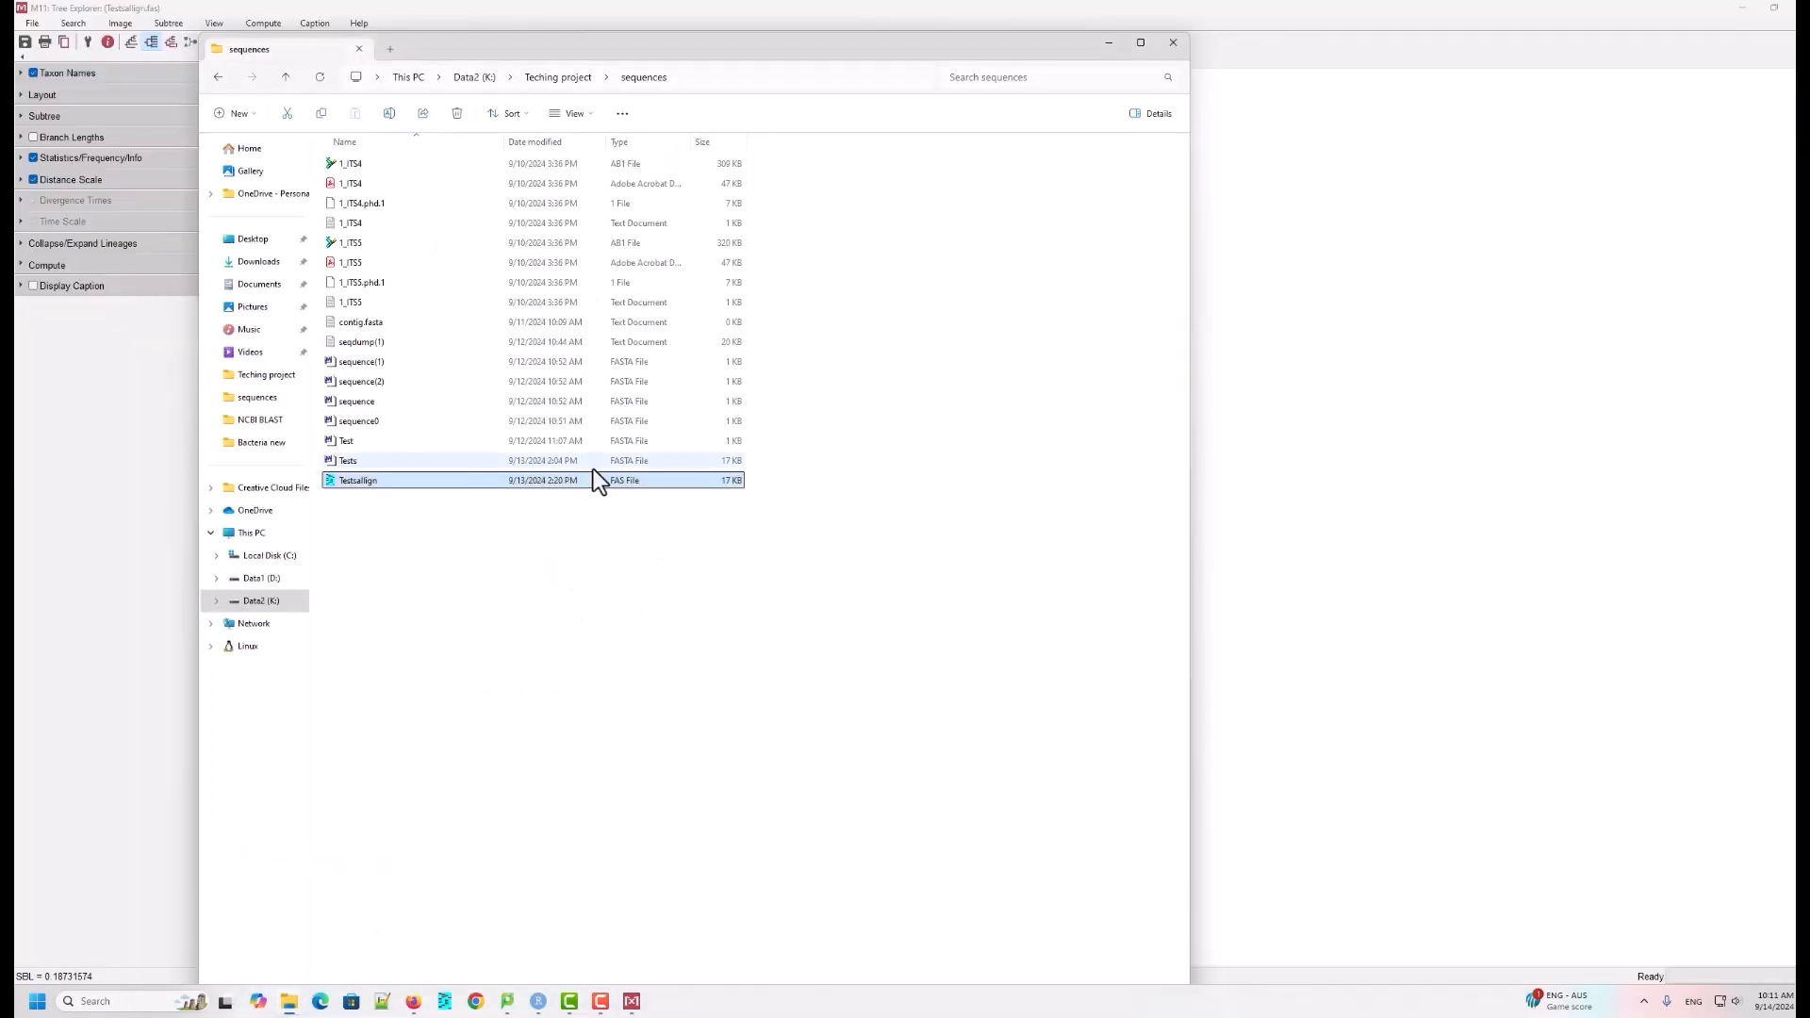
pyautogui.rightClick(357, 462)
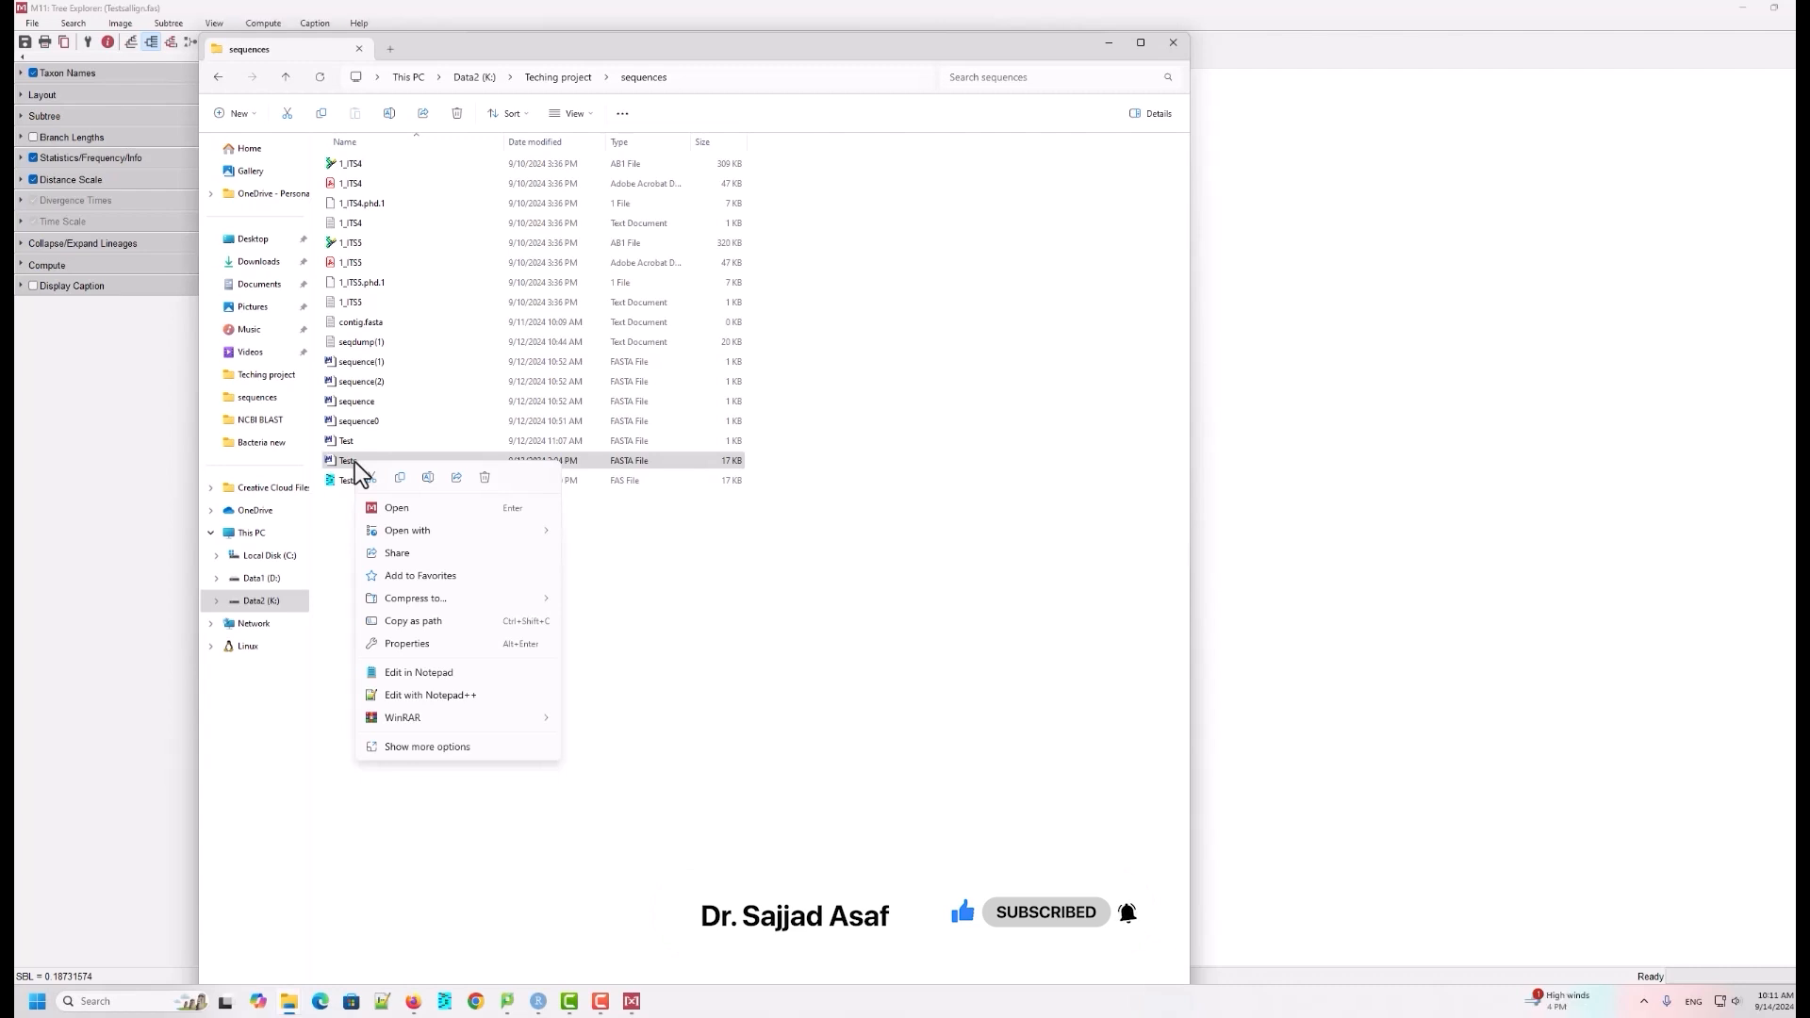
pyautogui.click(418, 699)
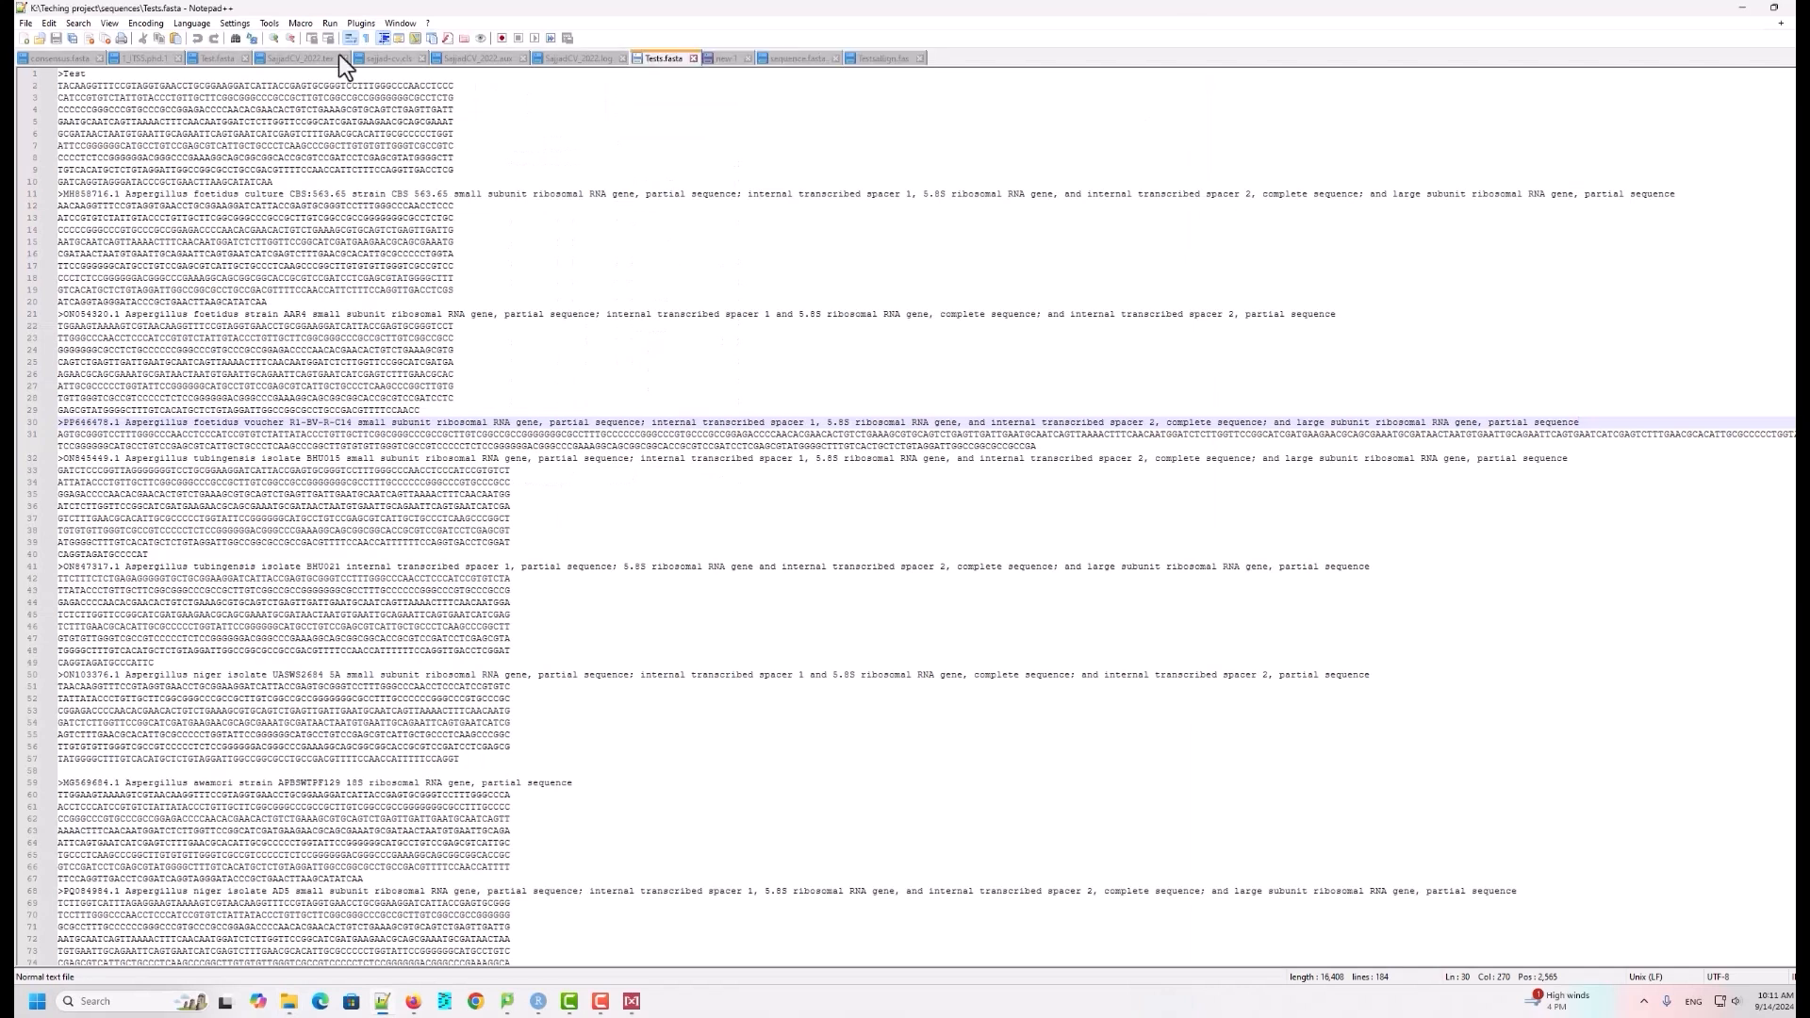
# Step: Shorten the second sequence's header to ">MH858716.1 Aspergillus foetidus", save the Tests FASTA file and return to the MEGA11 tree
pyautogui.moveTo(84, 74); pyautogui.dragTo(49, 76)
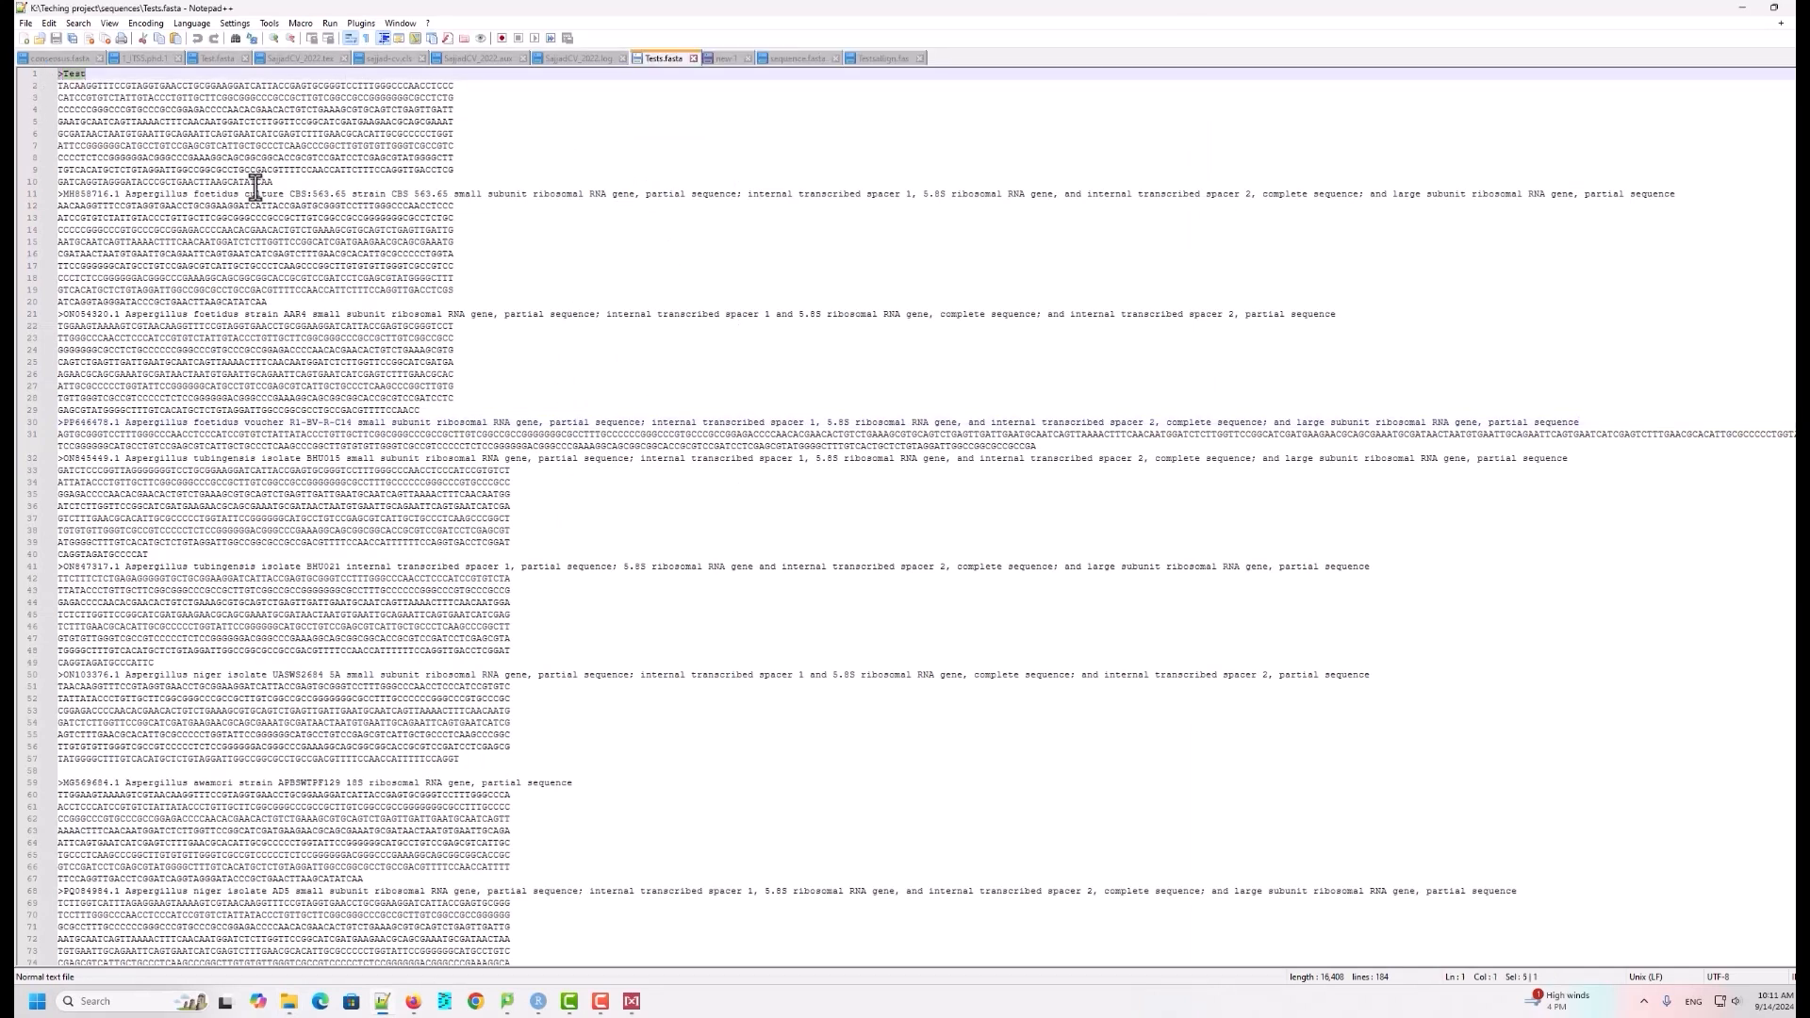
pyautogui.click(59, 196)
pyautogui.moveTo(58, 196); pyautogui.dragTo(1684, 193)
pyautogui.click(475, 242)
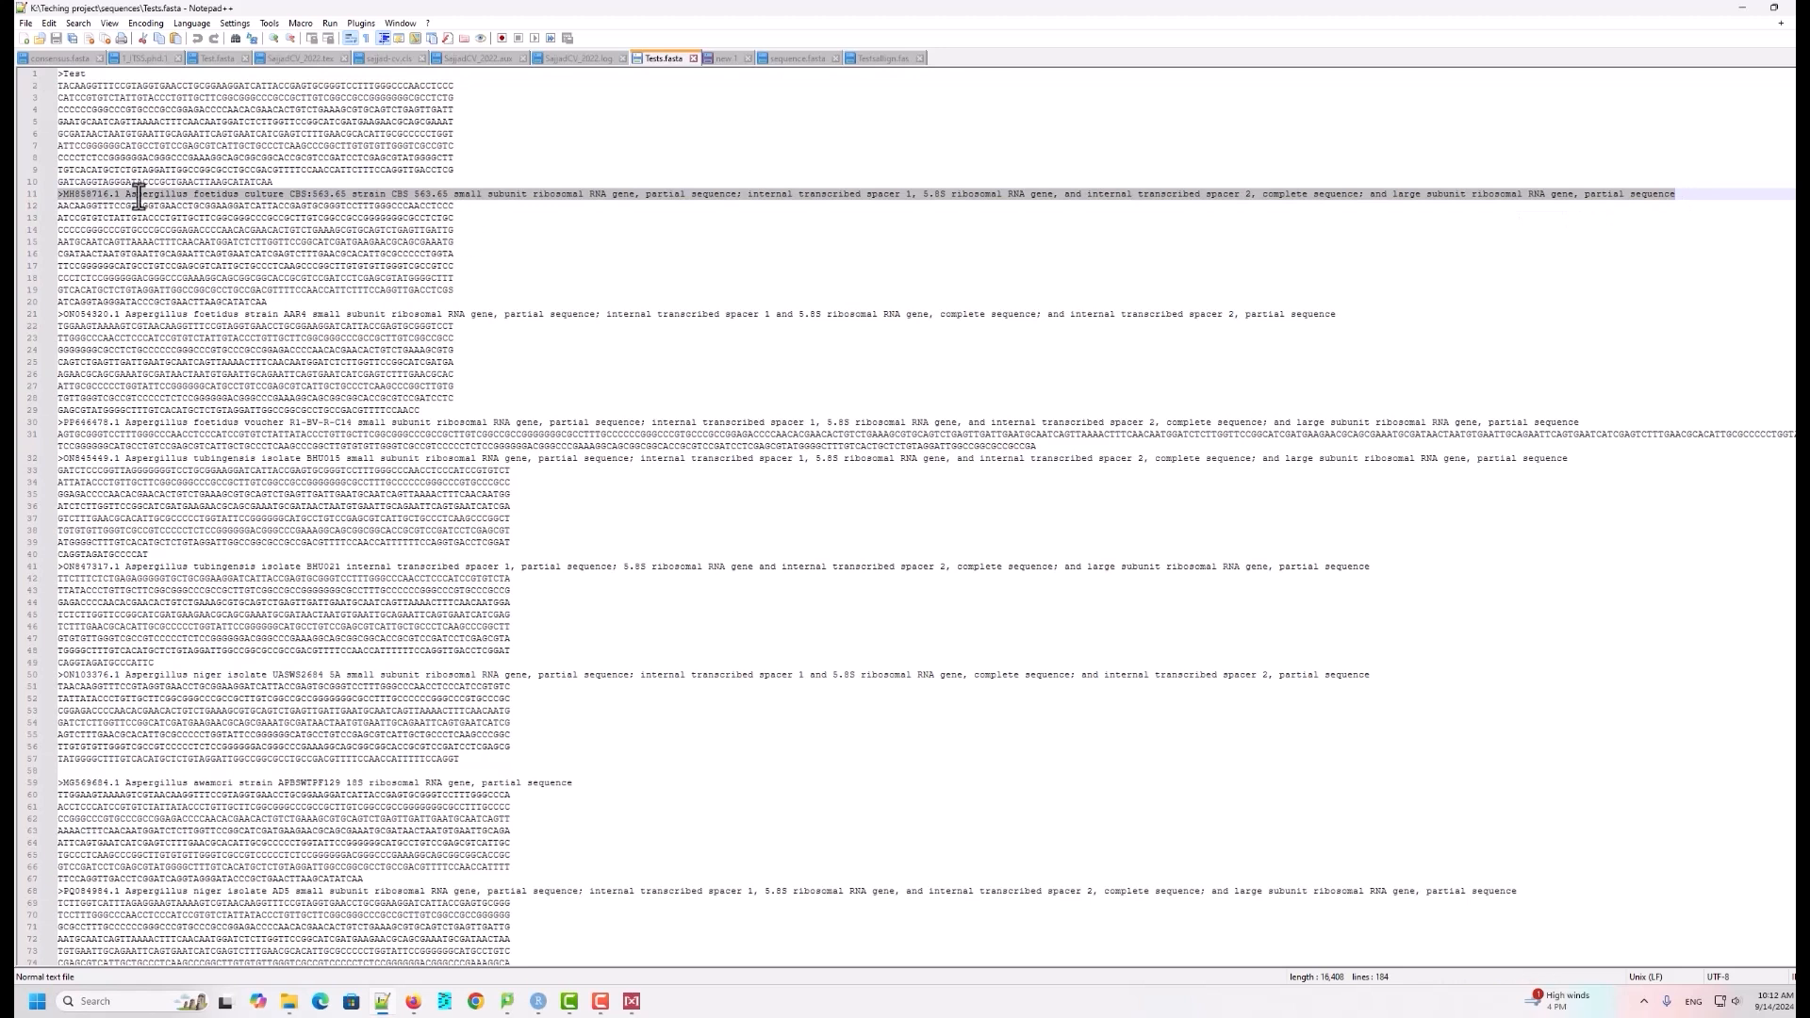
pyautogui.moveTo(239, 196); pyautogui.dragTo(1677, 196)
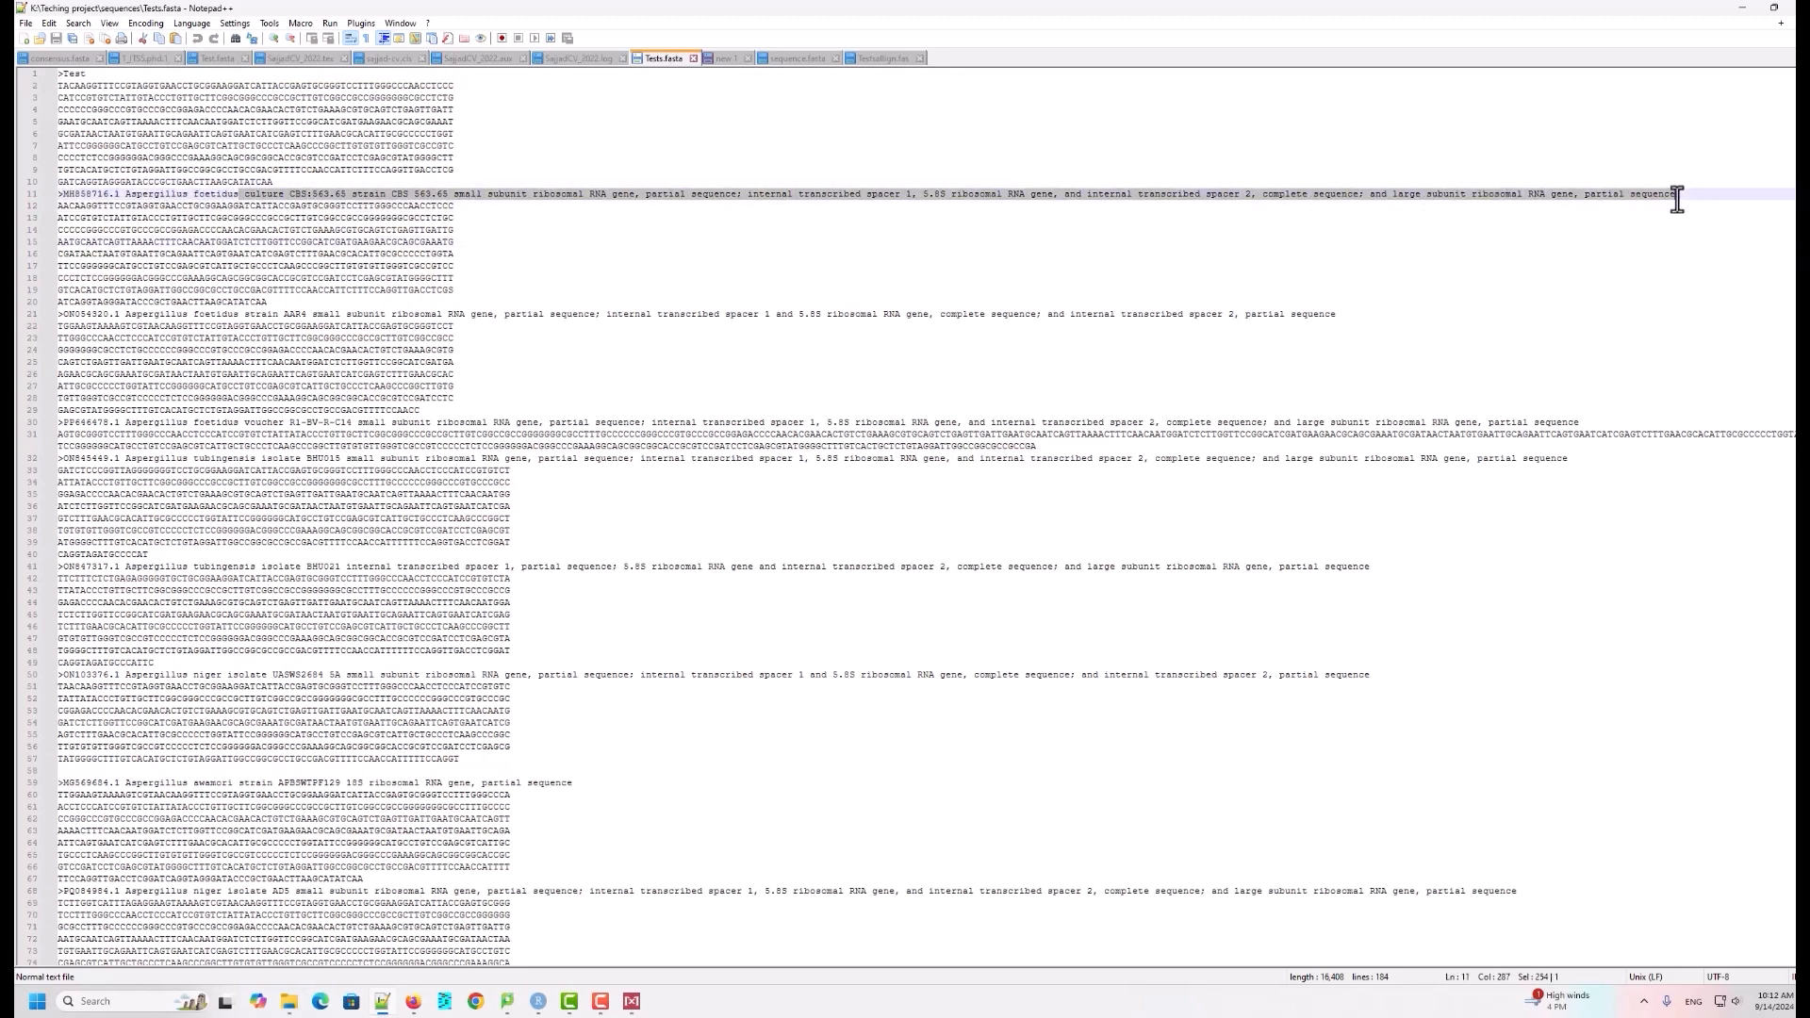
pyautogui.press('Delete')
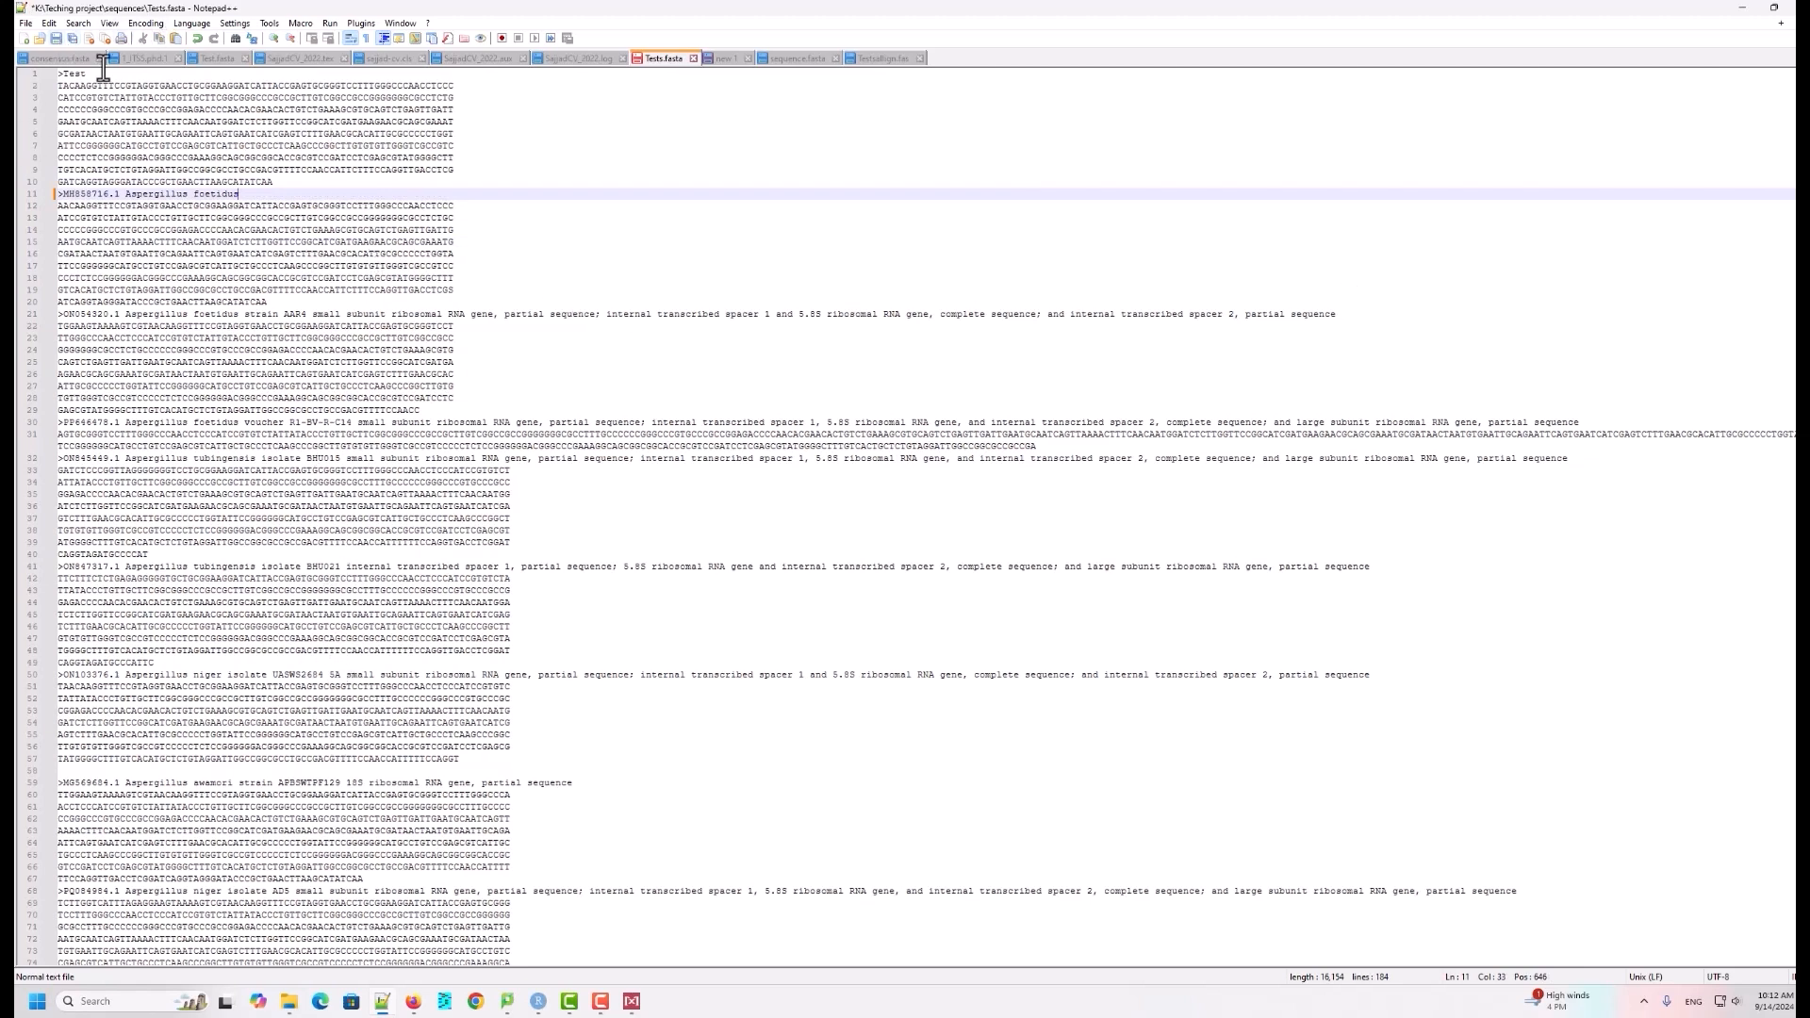
pyautogui.click(56, 38)
pyautogui.click(1742, 7)
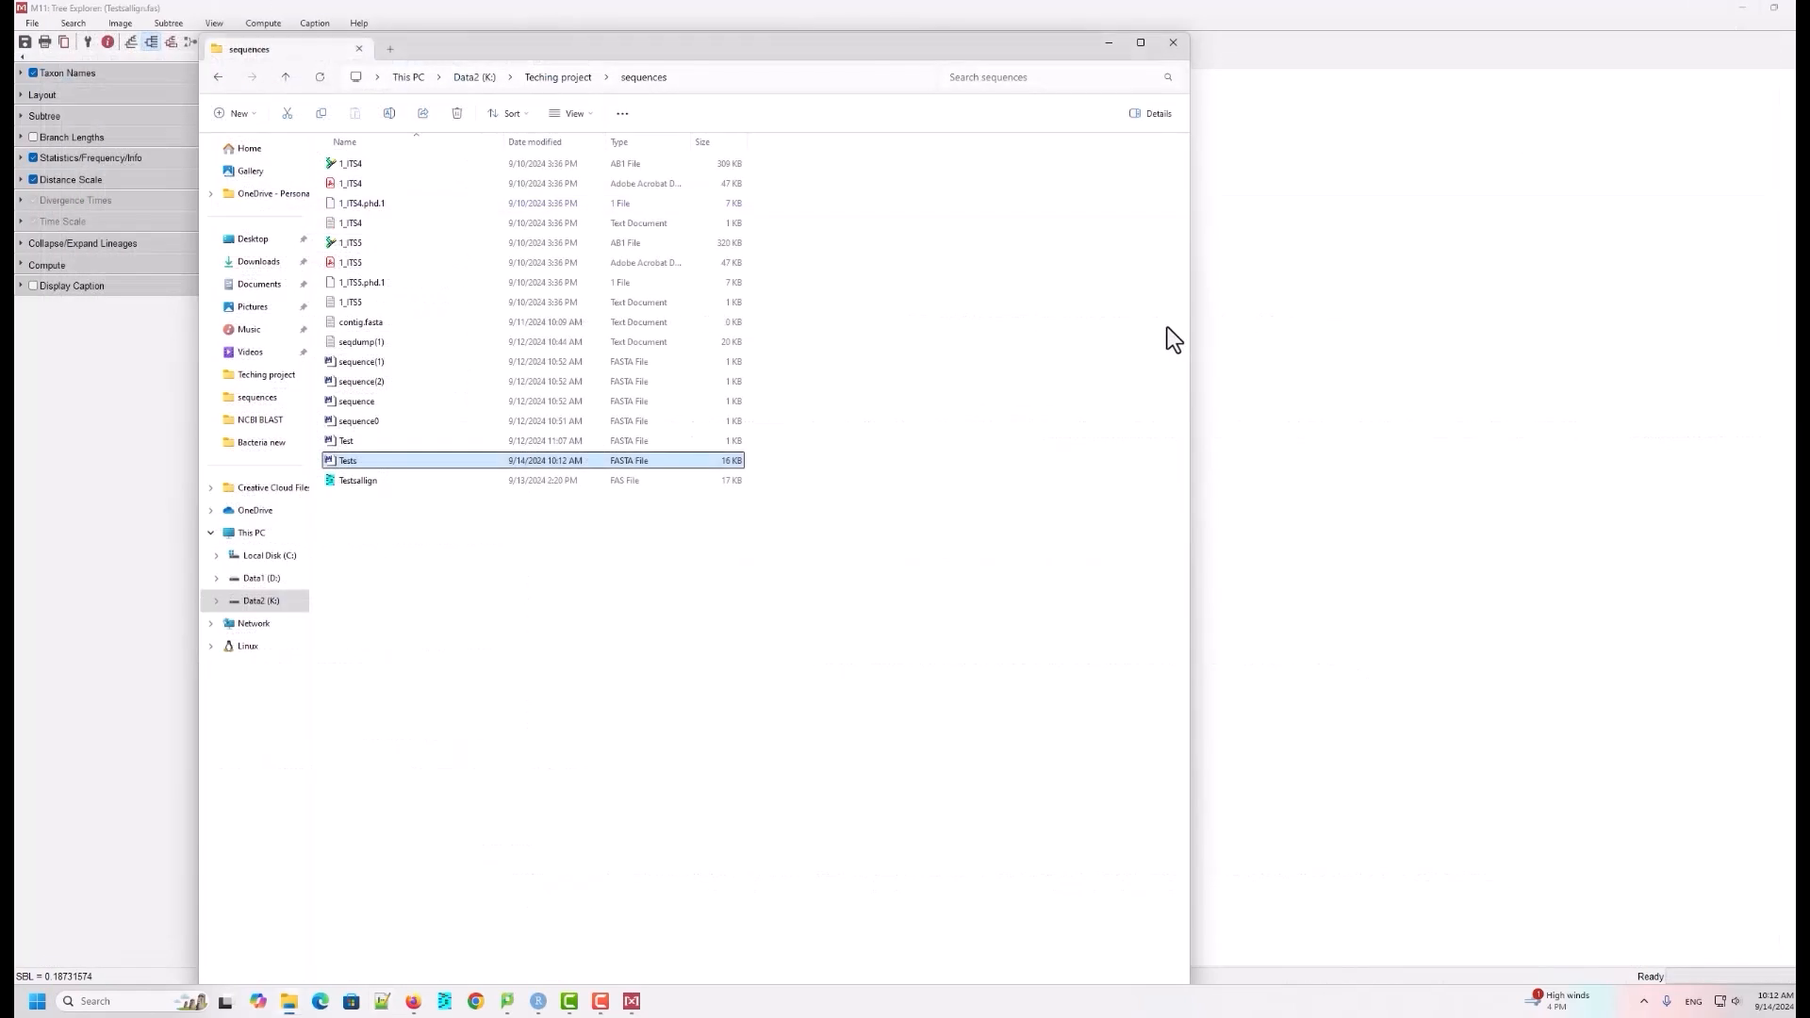
pyautogui.click(1119, 43)
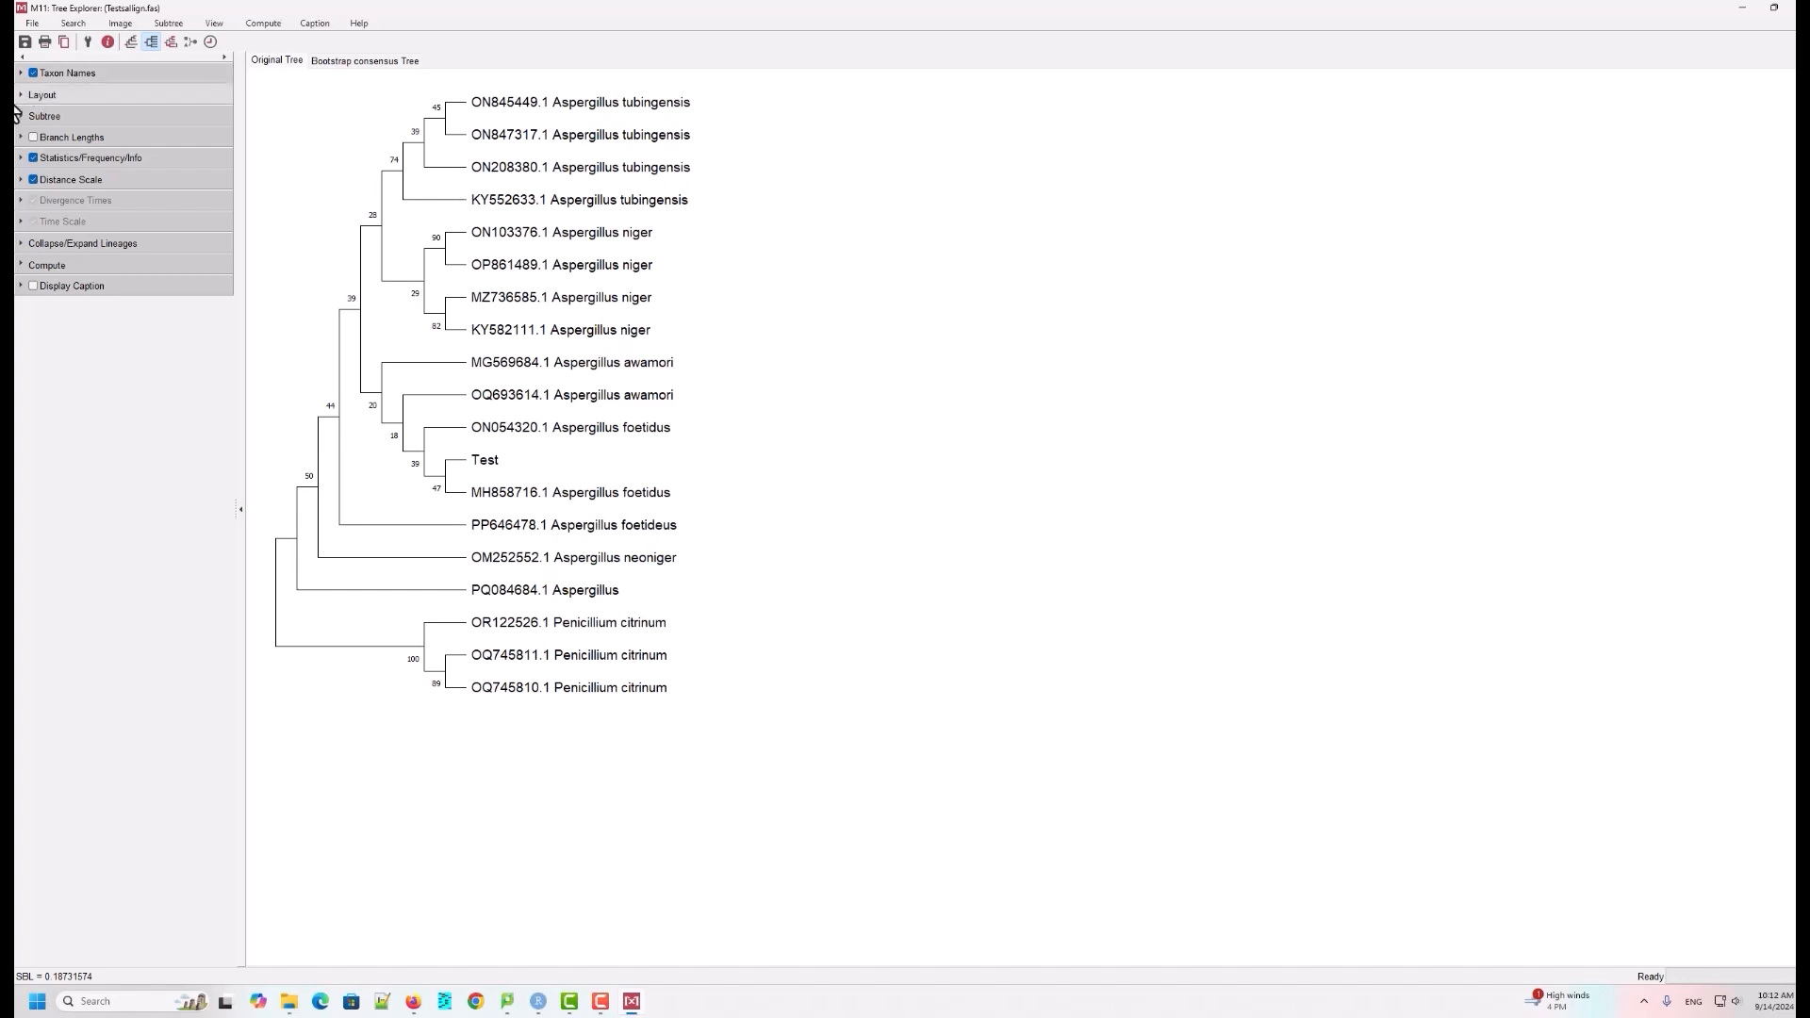
# Step: Increase the rectangular tree's taxon separation to 53 pixels
pyautogui.click(87, 42)
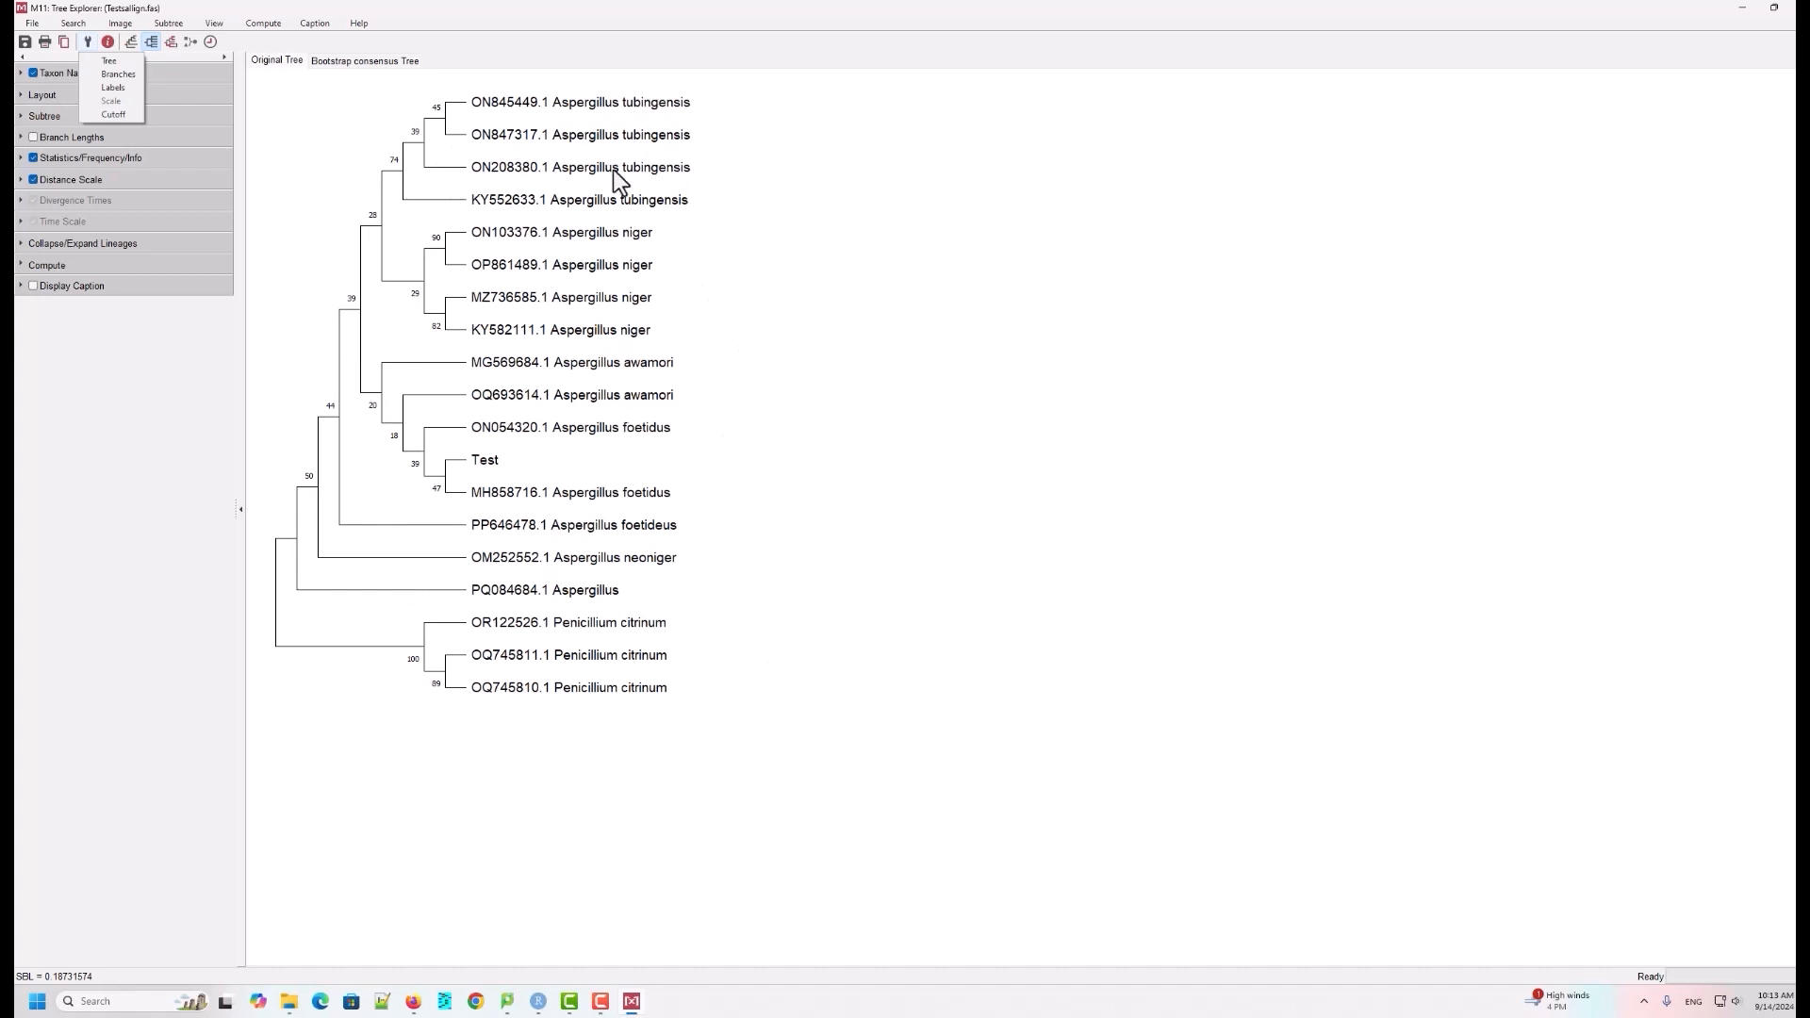
pyautogui.click(109, 62)
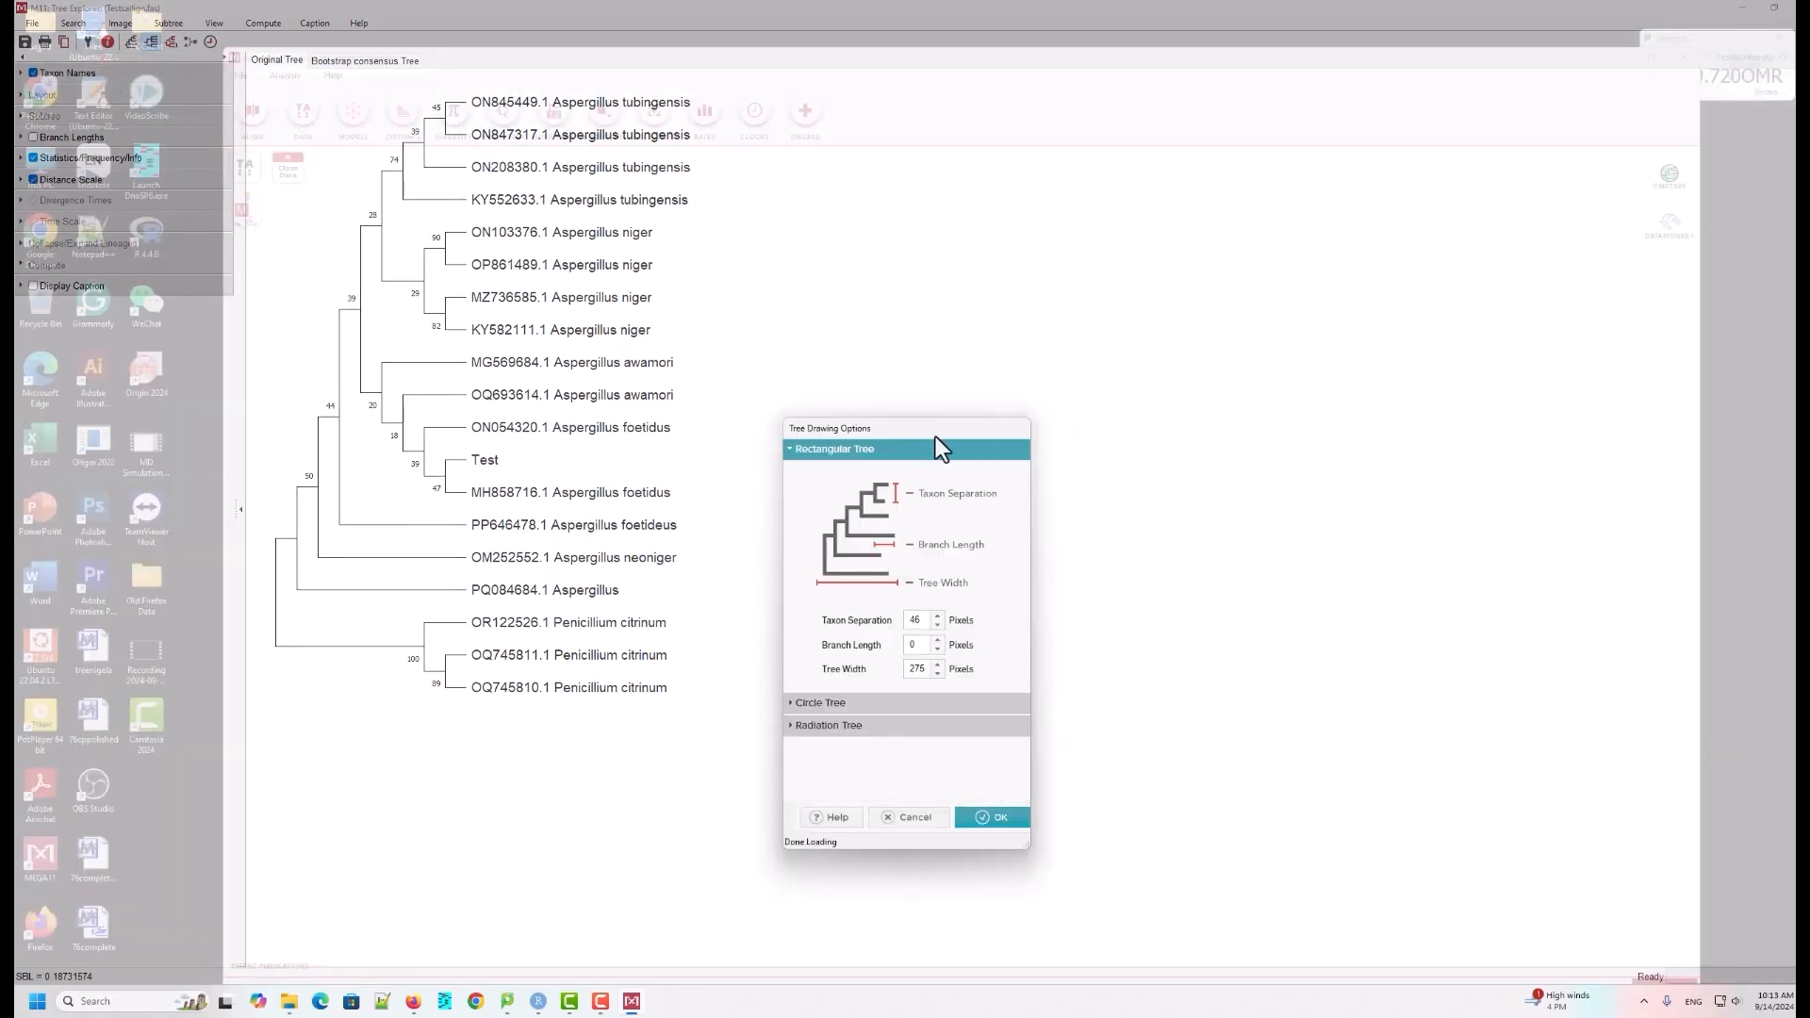
pyautogui.moveTo(935, 436); pyautogui.dragTo(1056, 219)
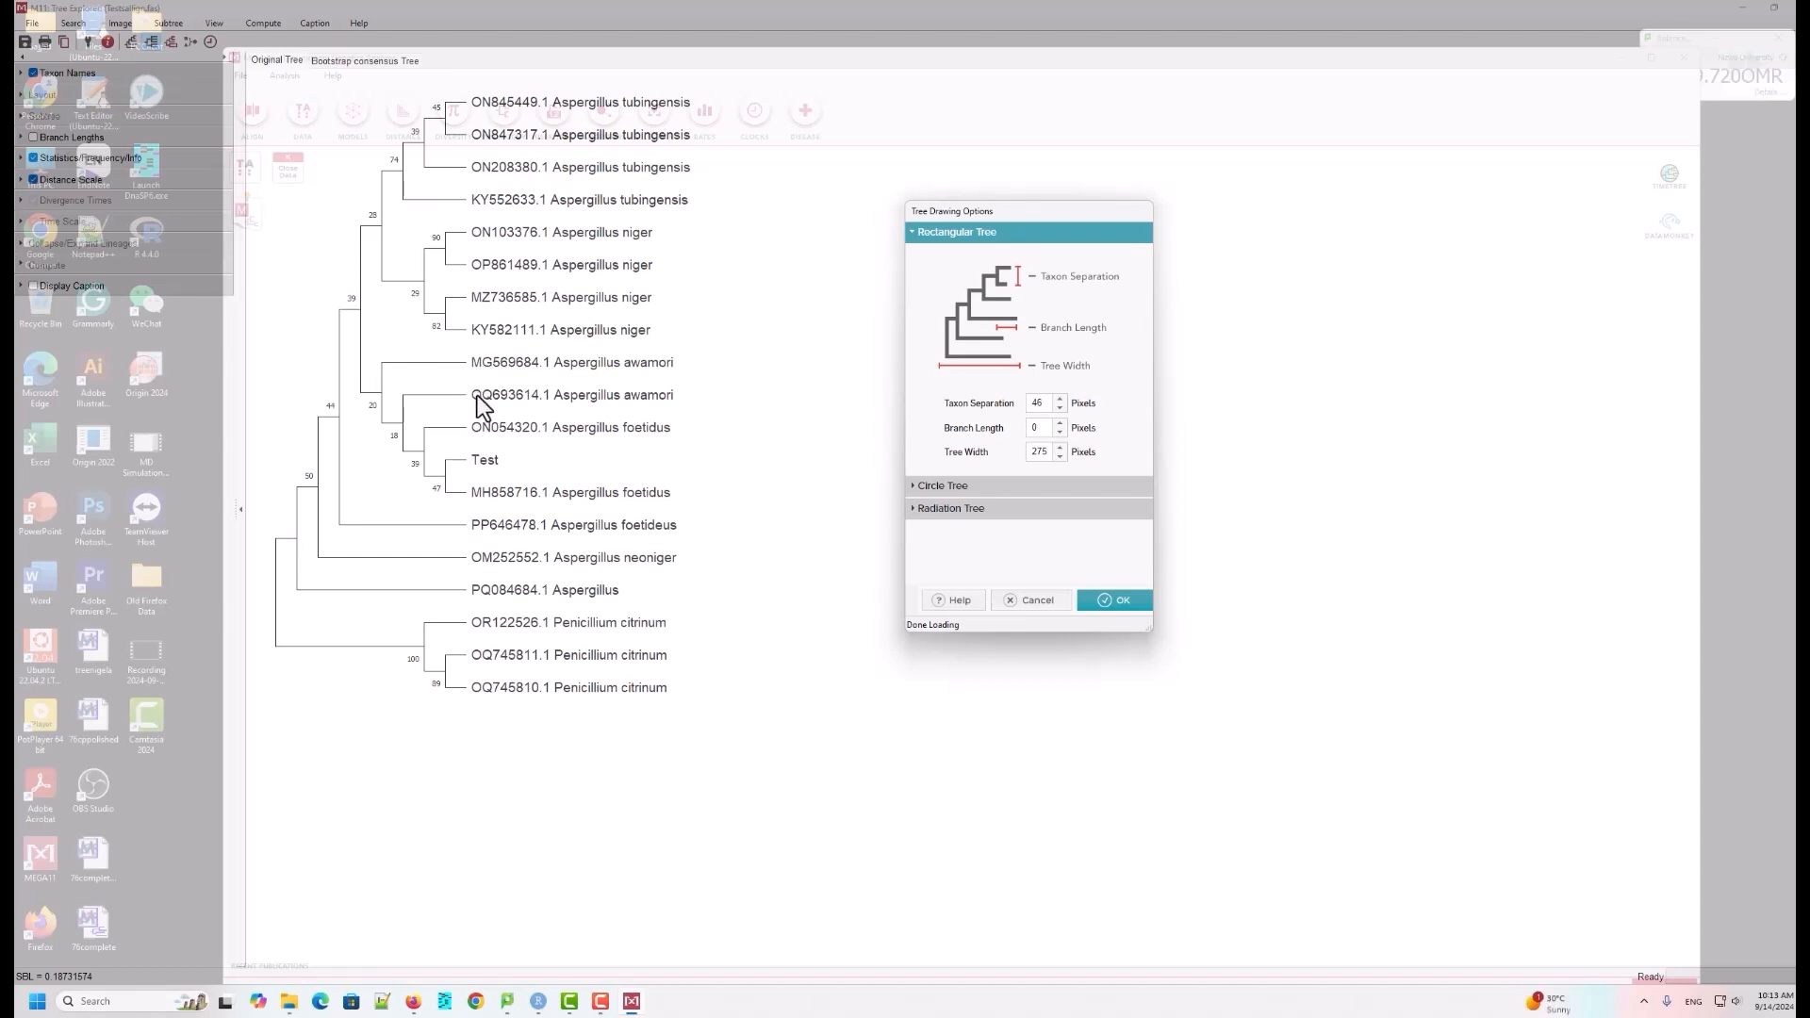
pyautogui.click(1059, 398)
pyautogui.click(1060, 399)
pyautogui.click(1059, 398)
pyautogui.click(1060, 398)
pyautogui.click(1059, 398)
pyautogui.click(1105, 602)
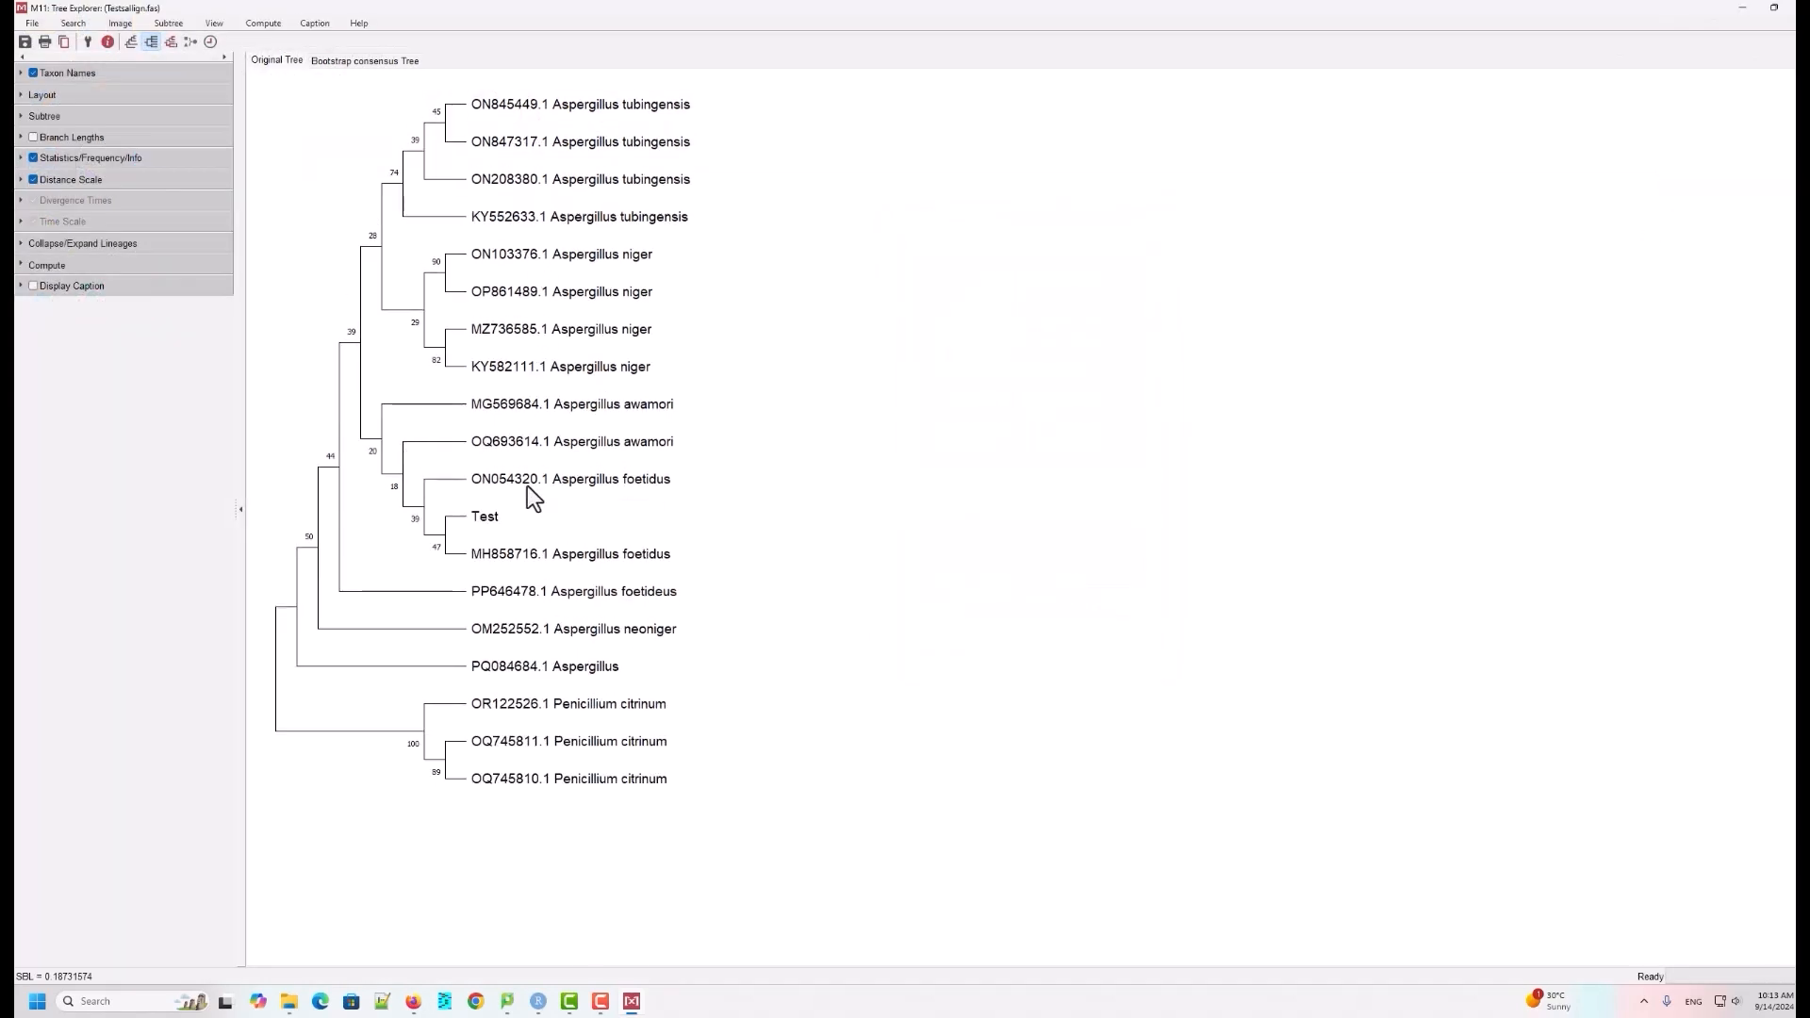
# Step: Reduce the rectangular tree's taxon separation to 31 pixels
pyautogui.click(86, 42)
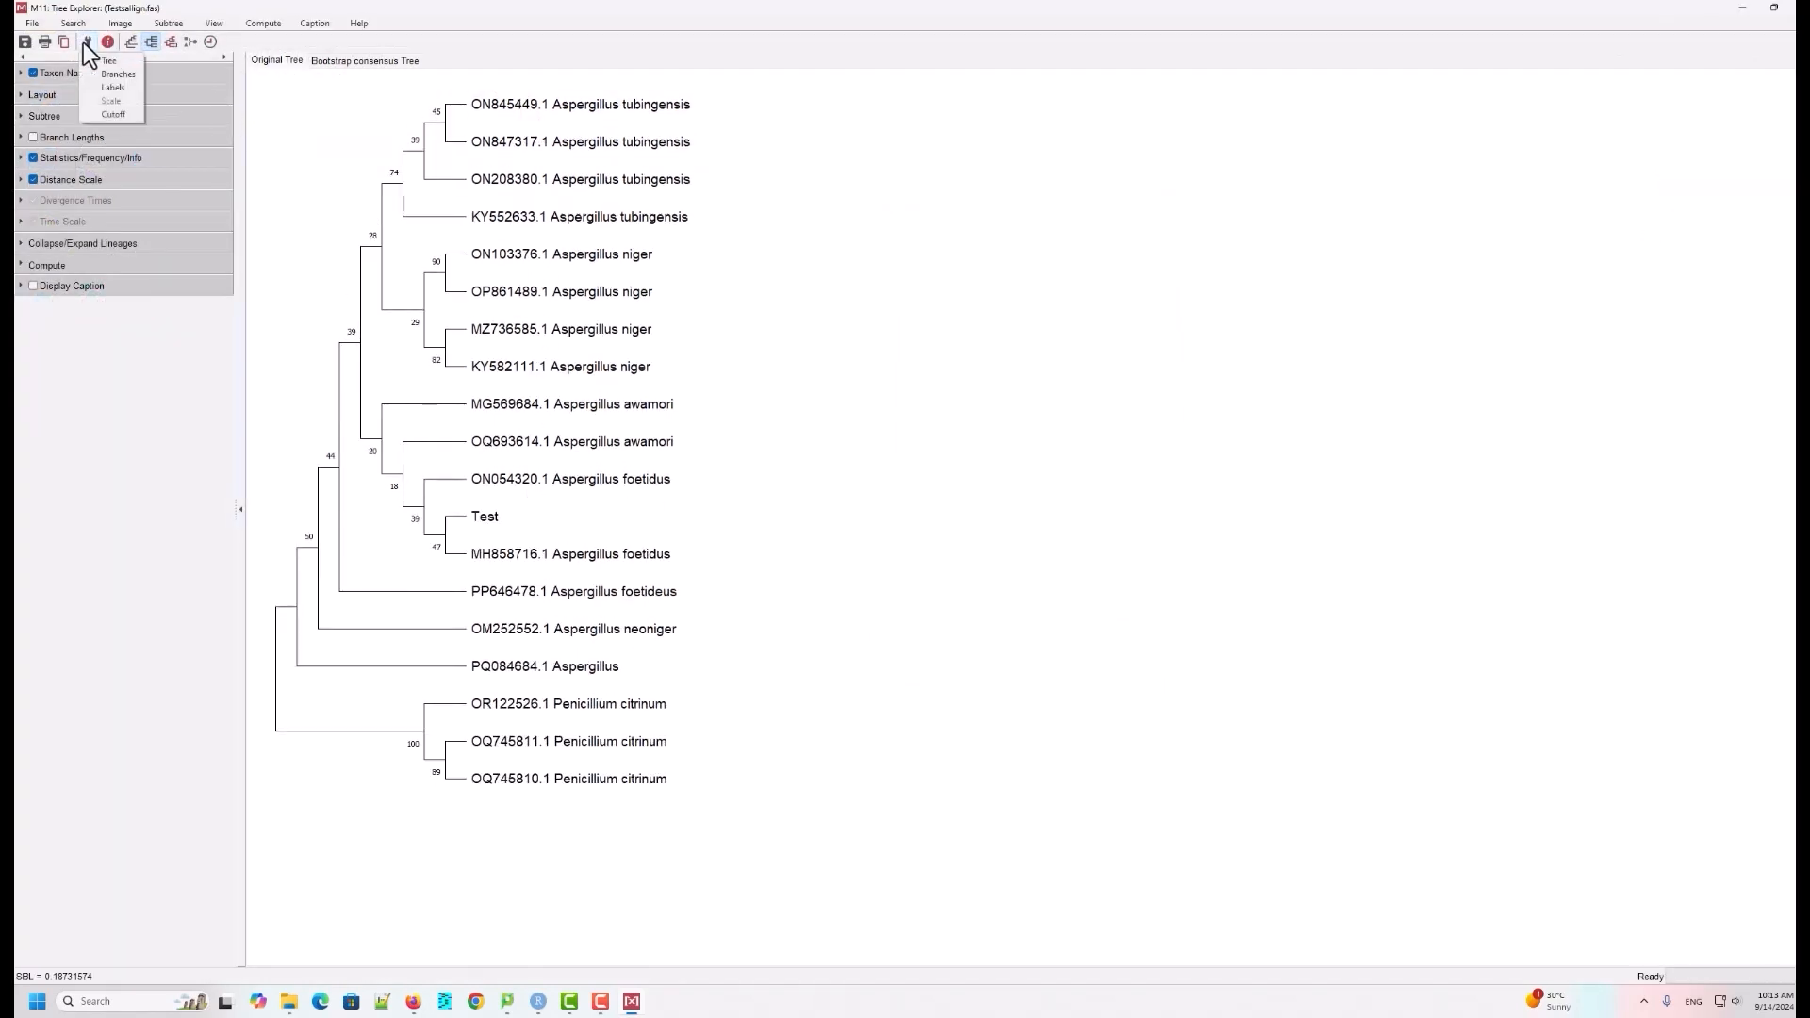
pyautogui.click(94, 58)
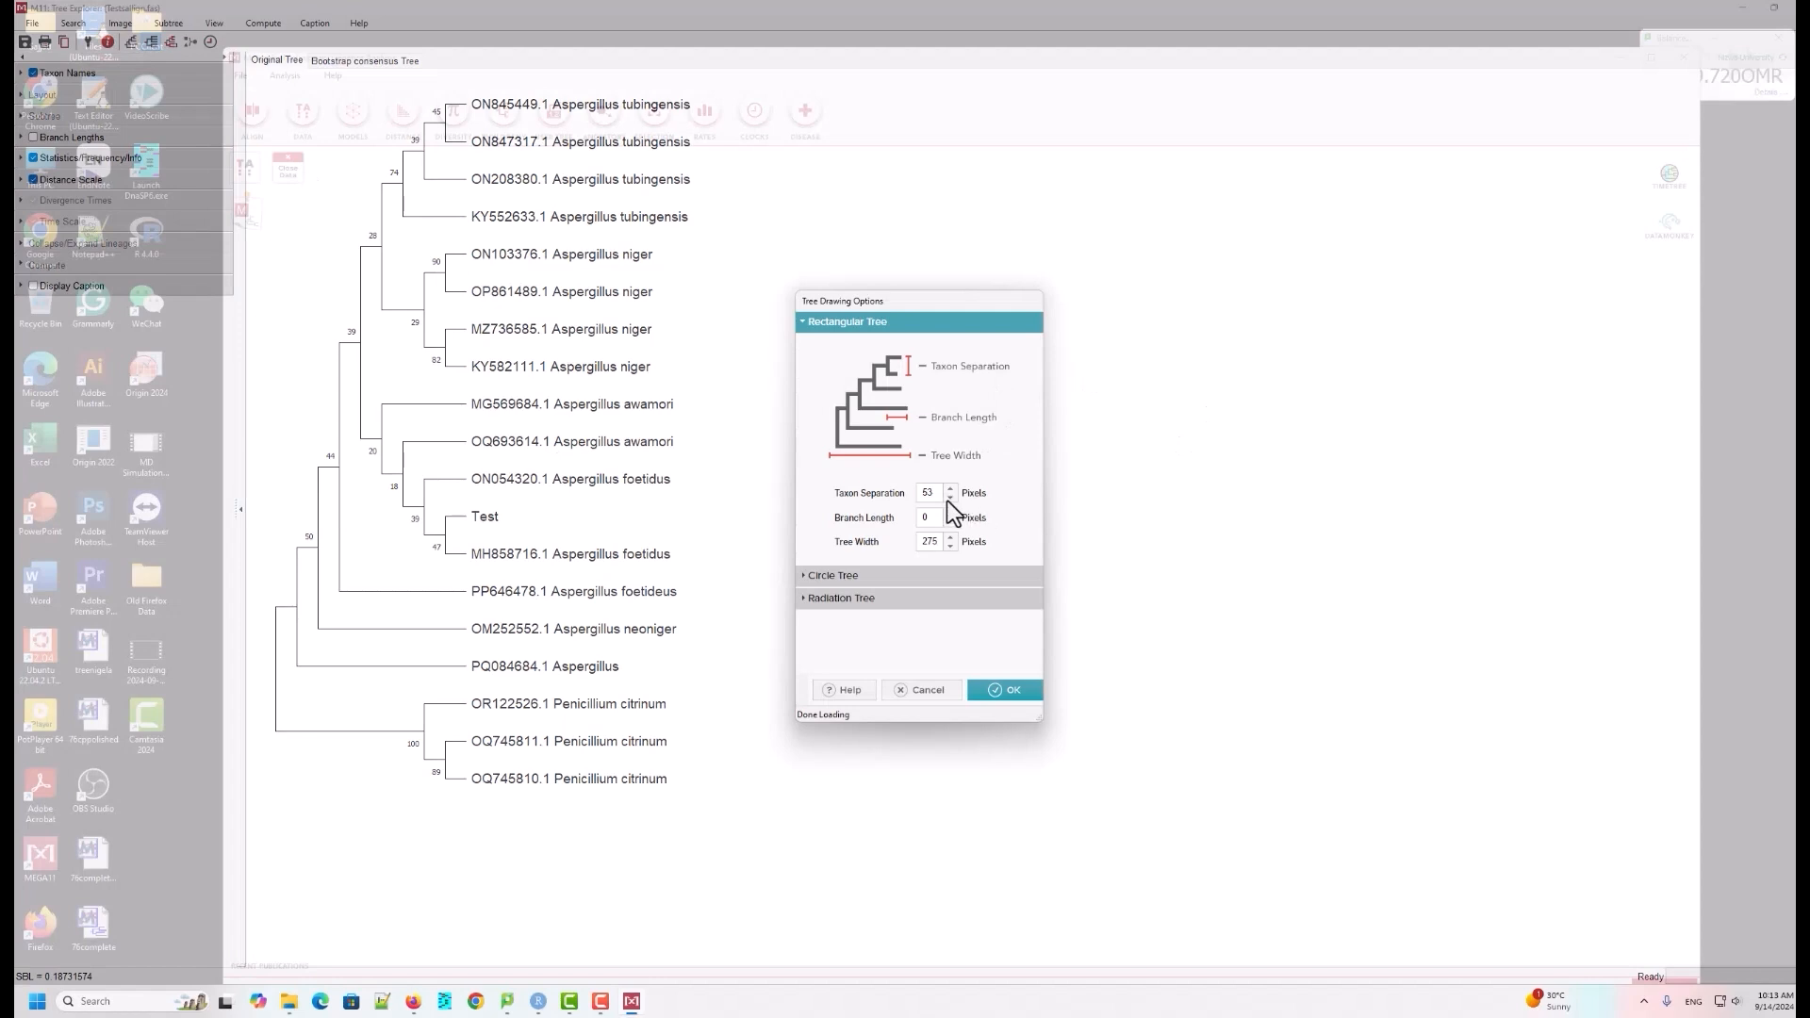
pyautogui.click(950, 499)
pyautogui.click(1003, 688)
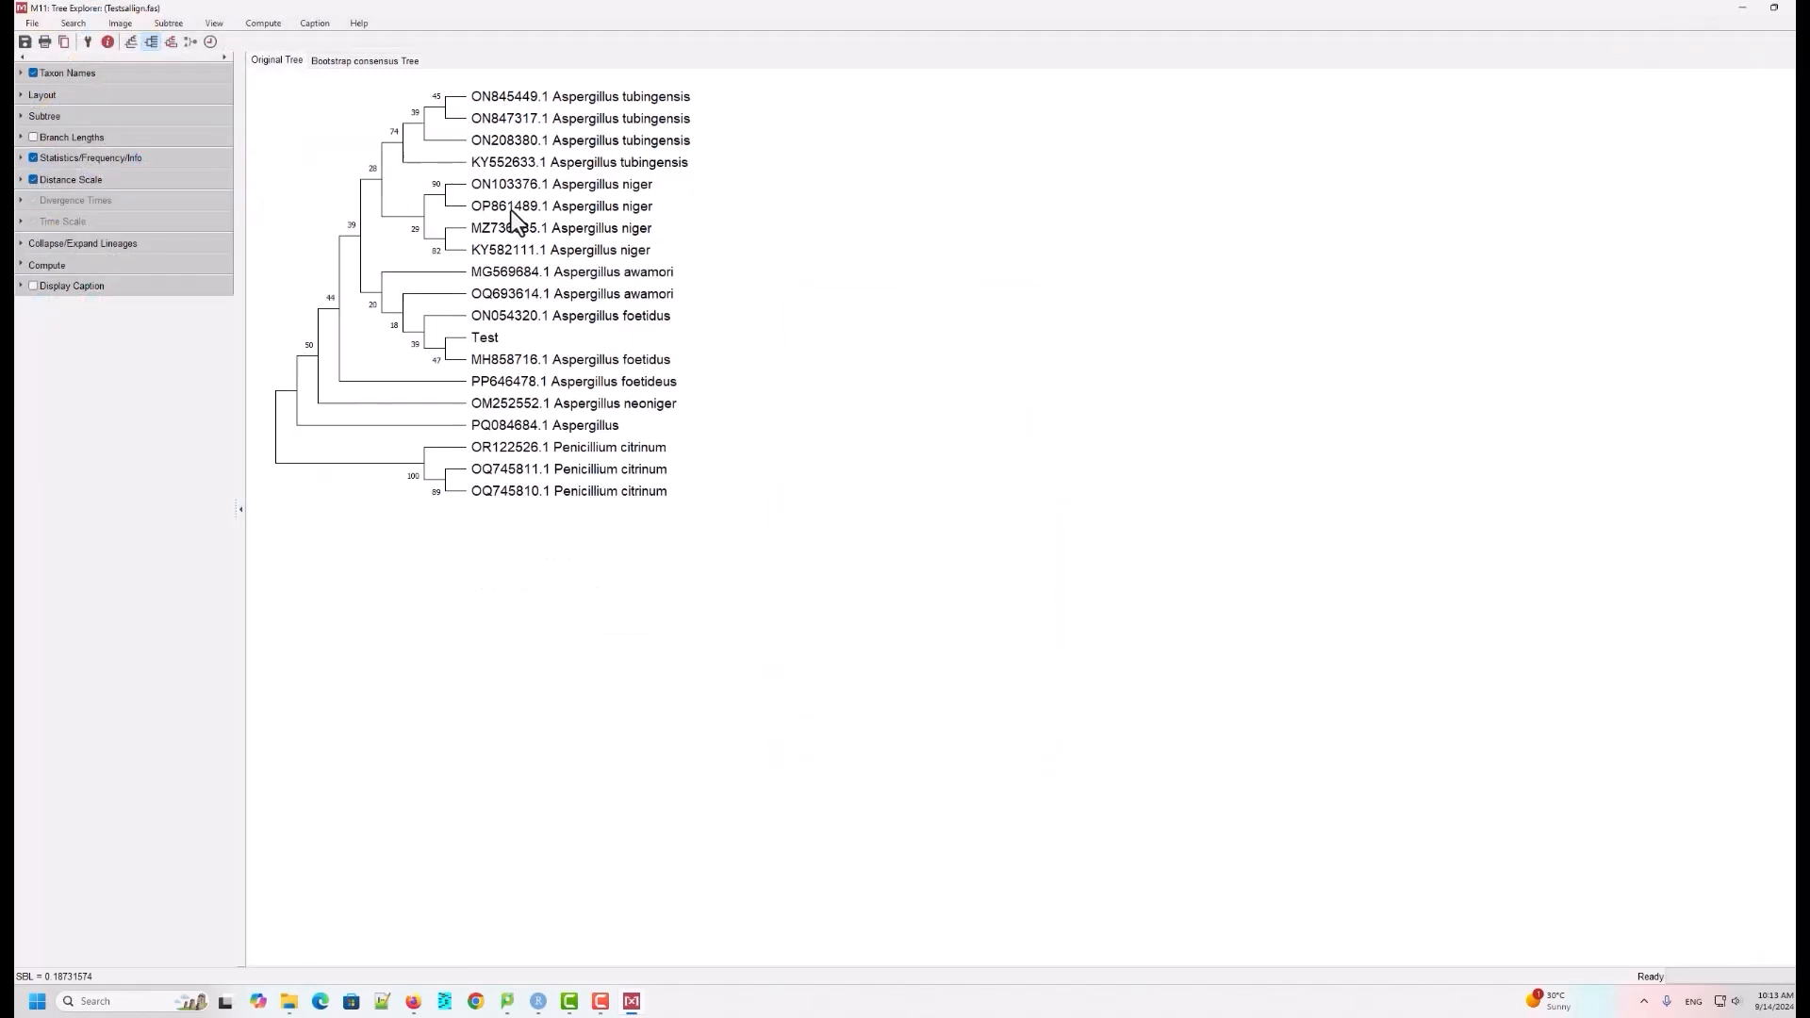
# Step: Set the rectangular tree's taxon separation back to 46 pixels
pyautogui.click(87, 42)
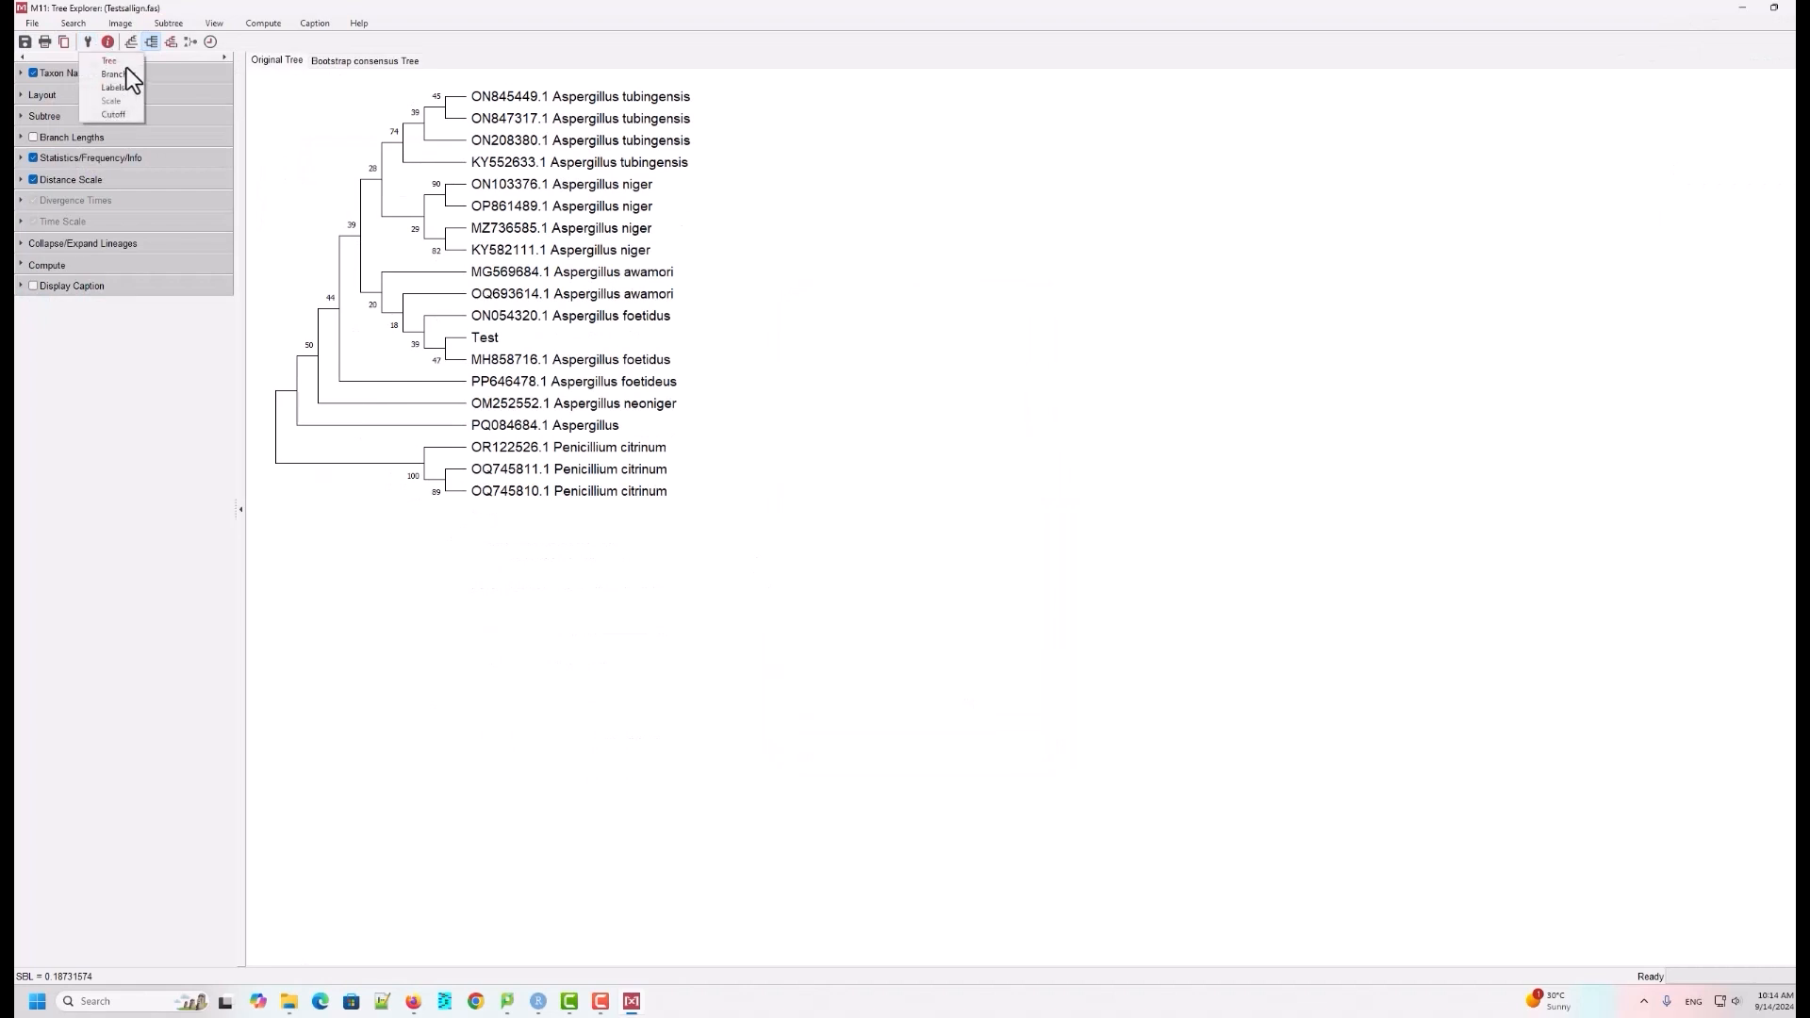
pyautogui.click(126, 66)
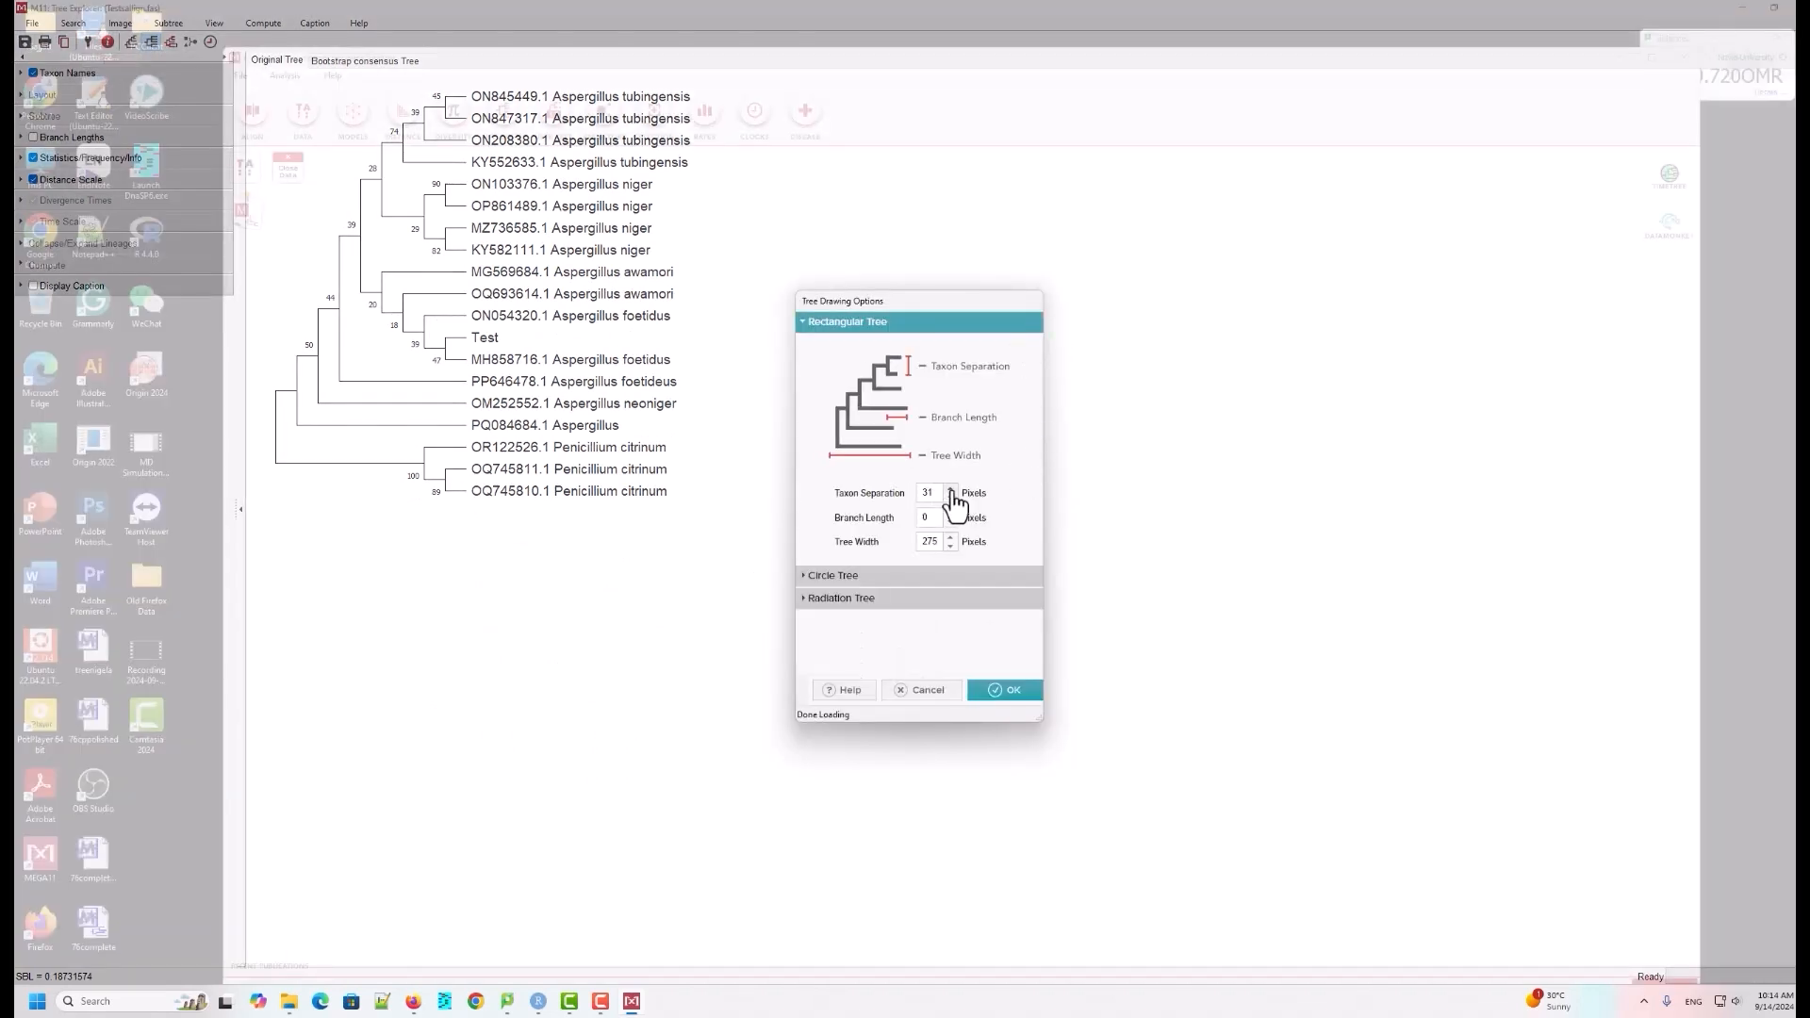
pyautogui.click(951, 490)
pyautogui.click(950, 499)
pyautogui.click(1005, 690)
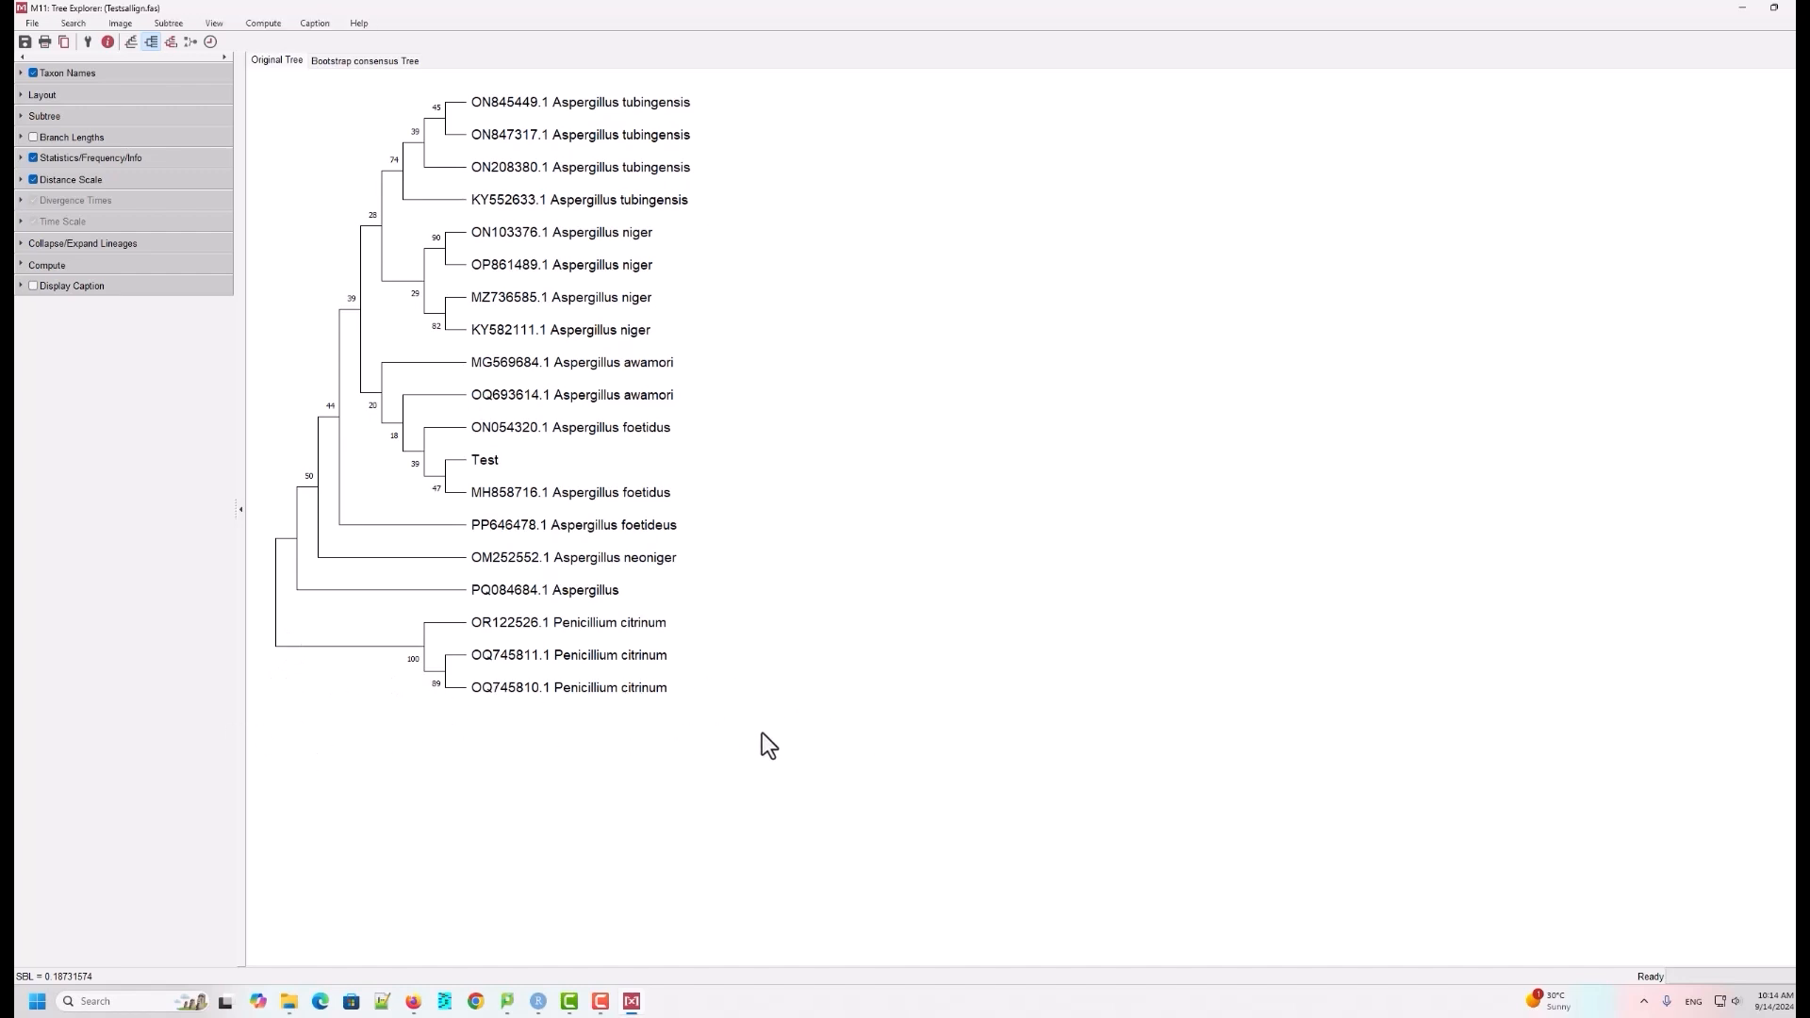
# Step: Review the circle tree and radiation tree settings in the tree drawing options
pyautogui.click(87, 44)
pyautogui.click(117, 61)
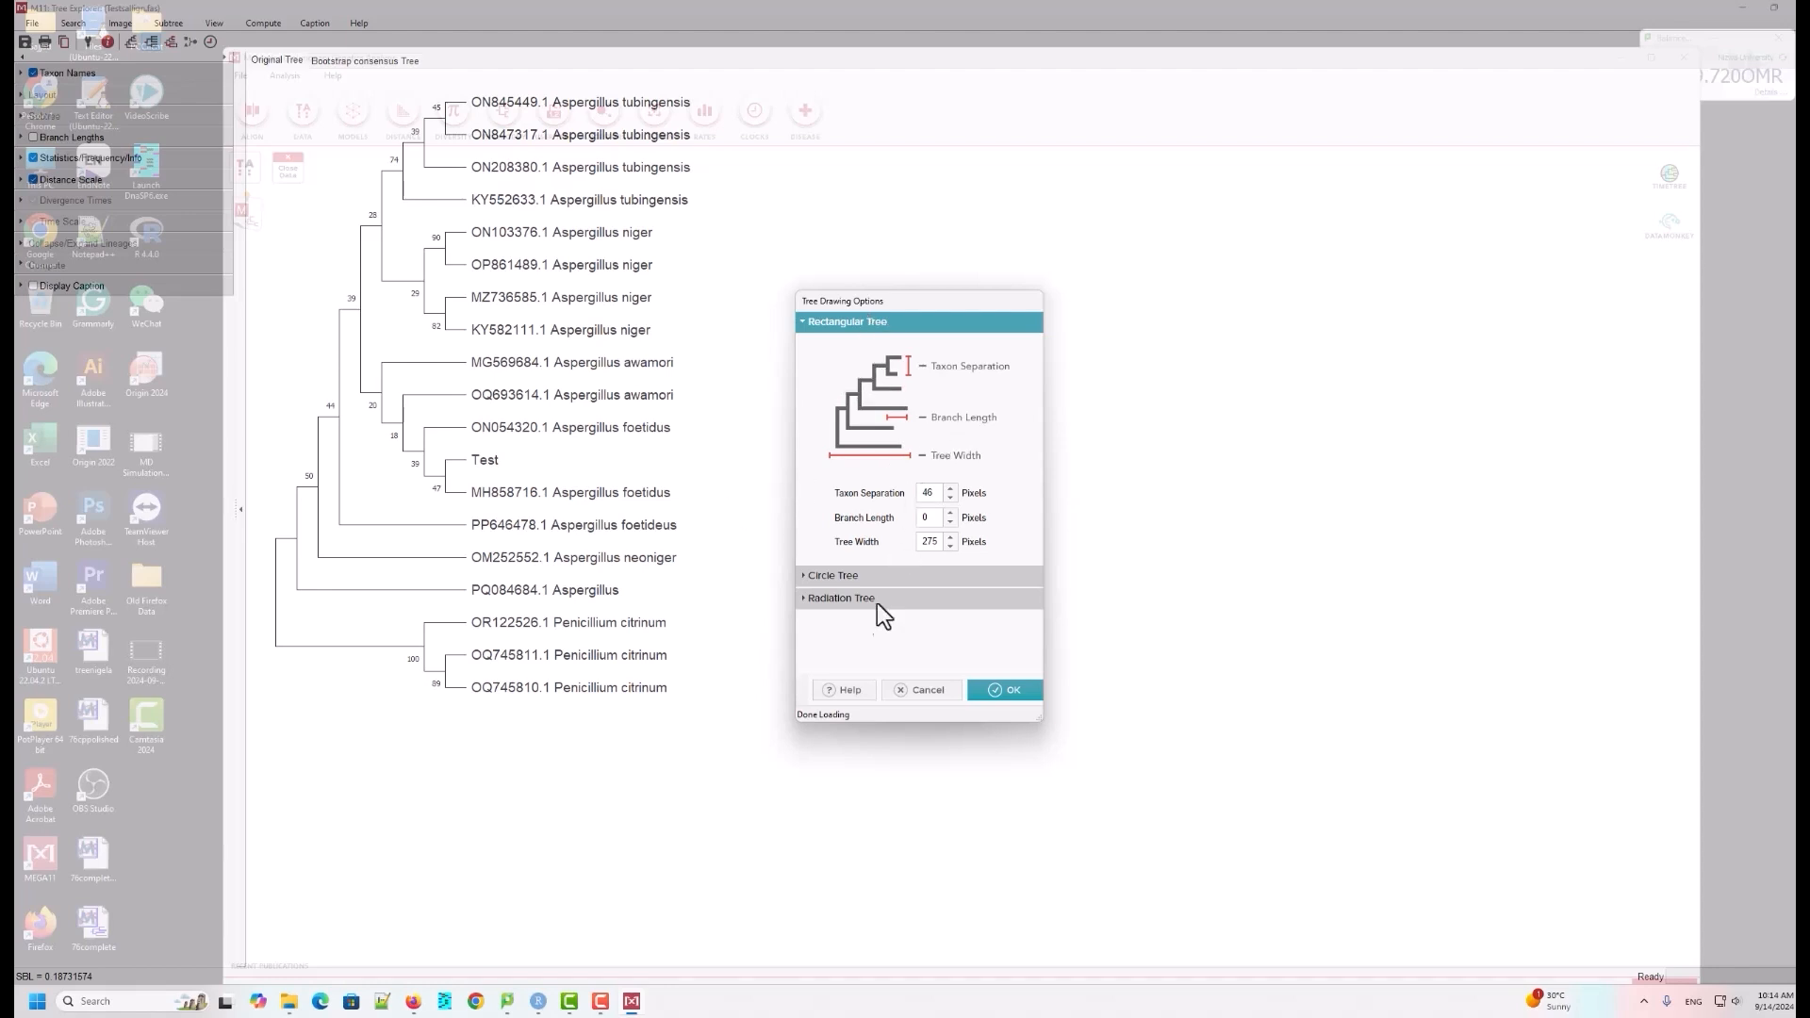
pyautogui.click(848, 577)
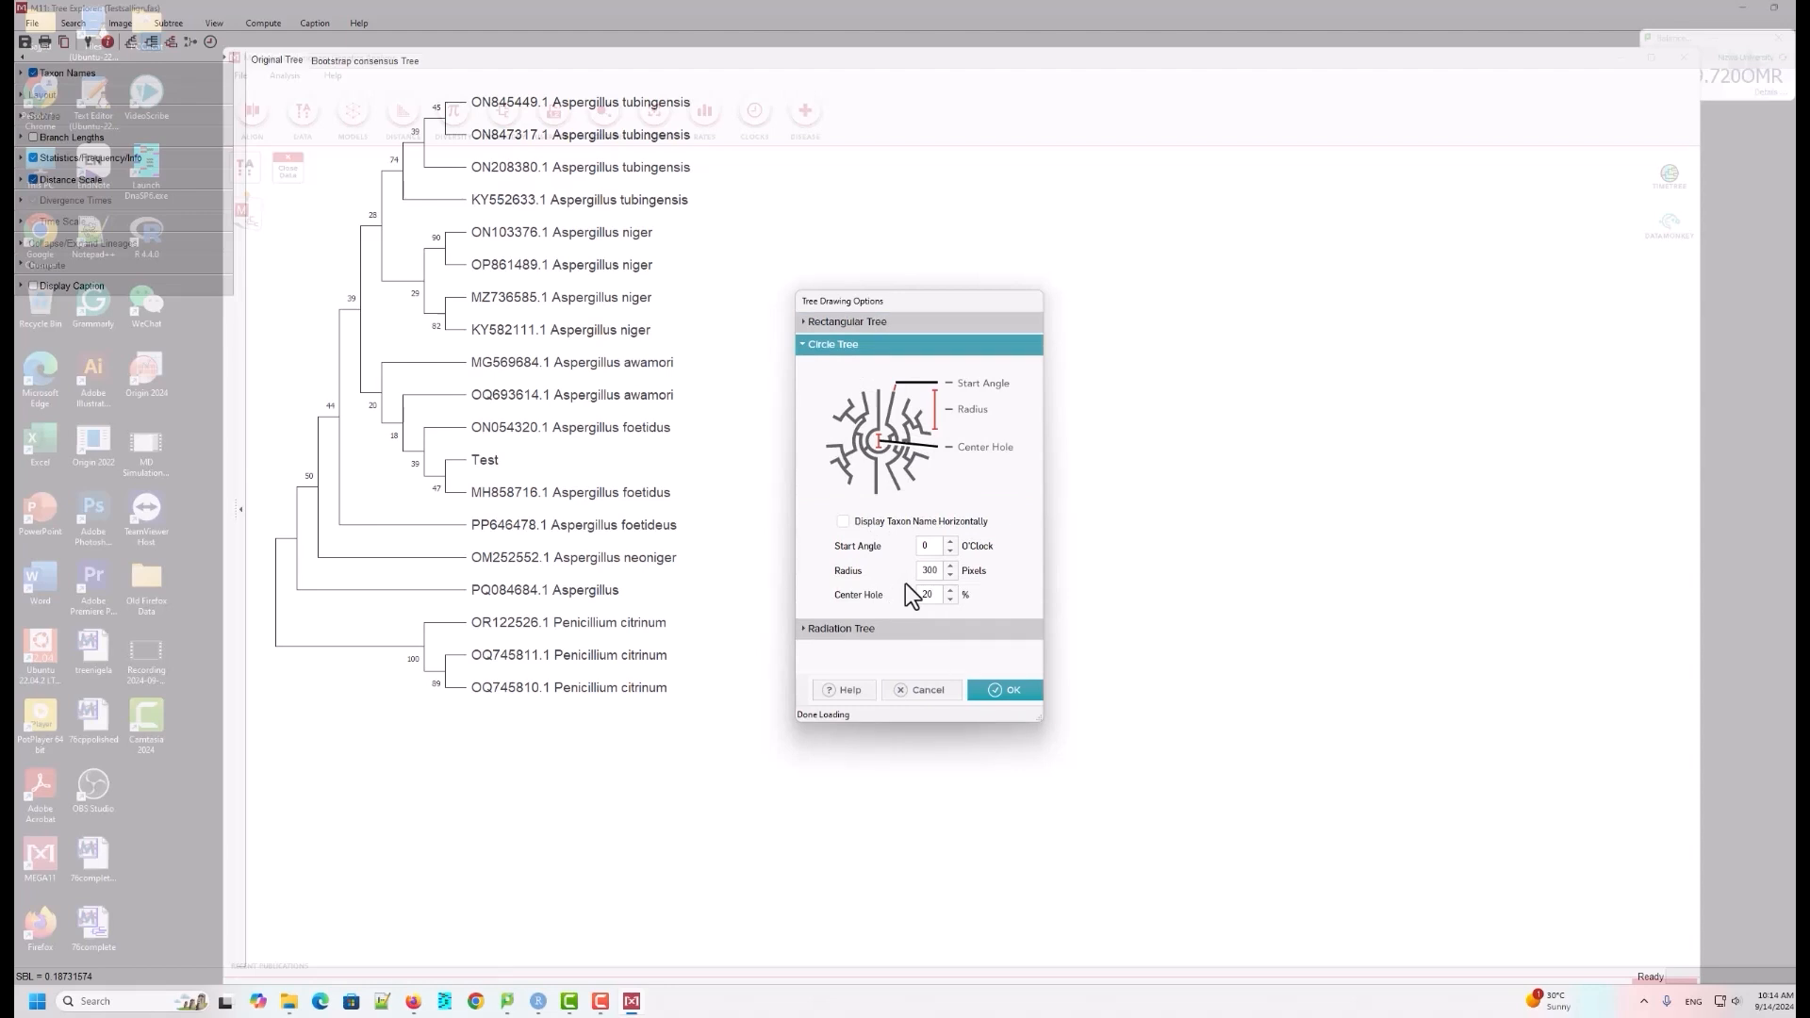
pyautogui.click(823, 631)
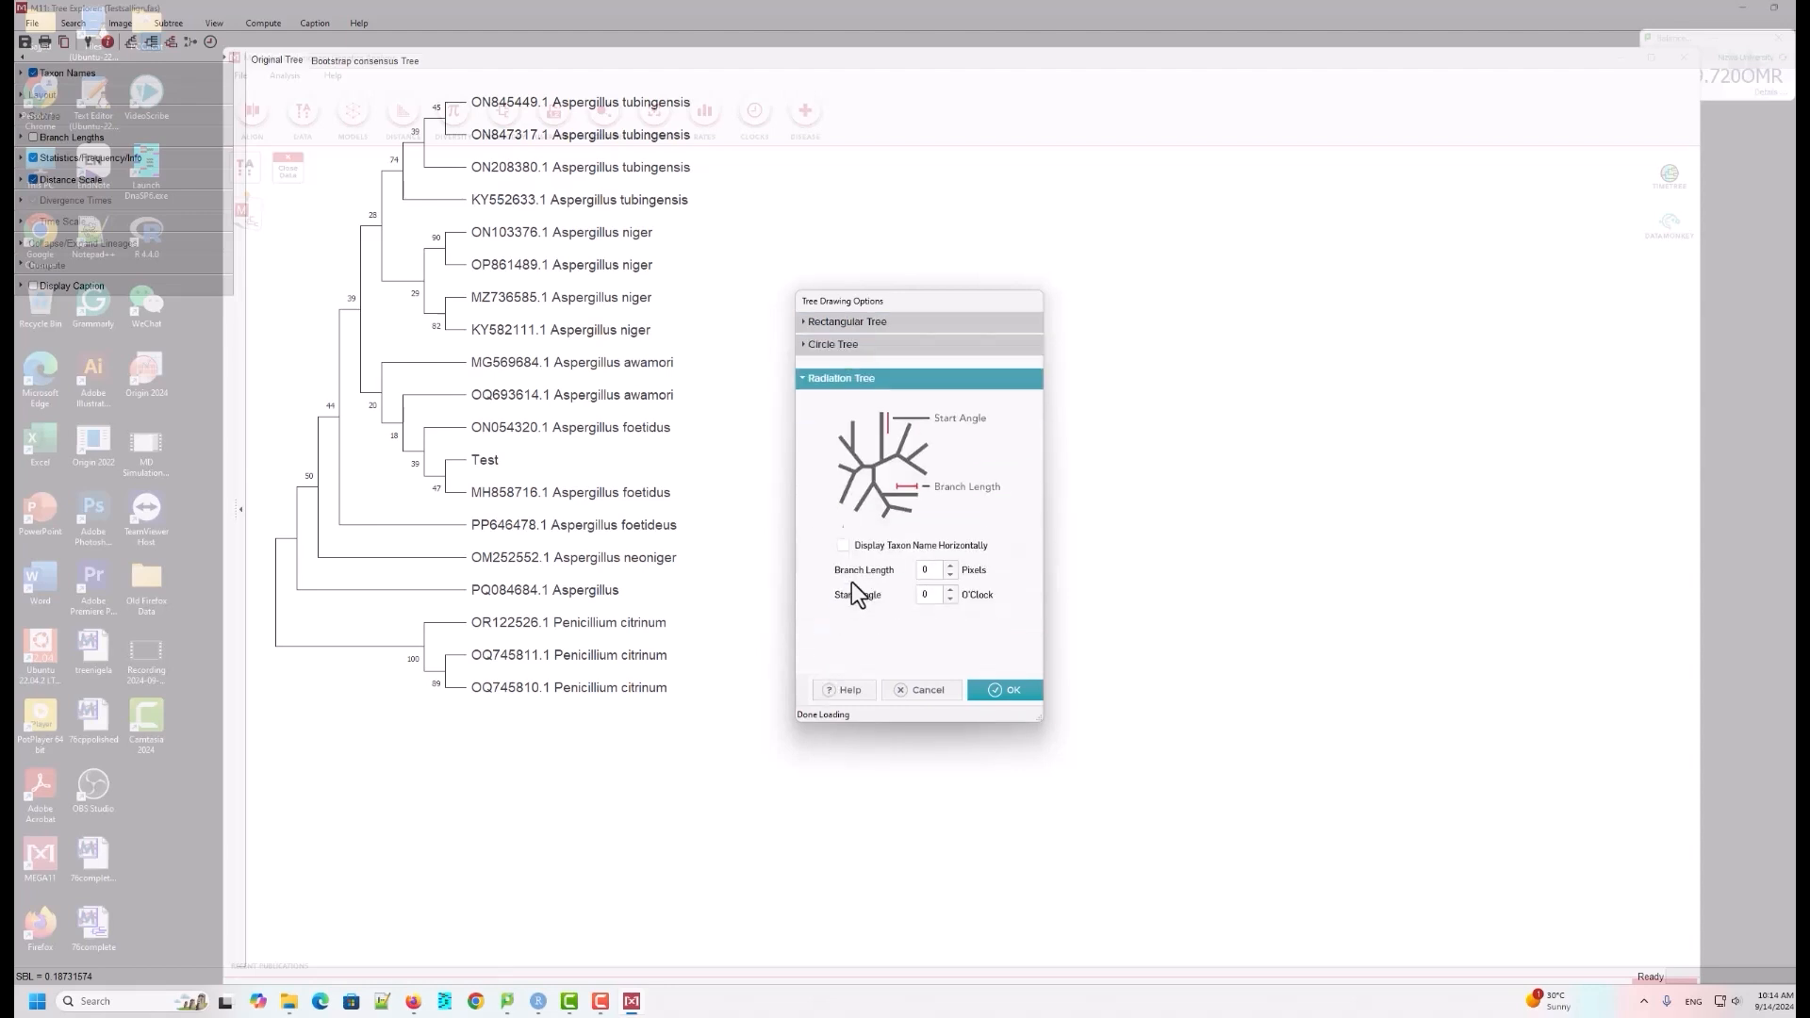
pyautogui.click(999, 690)
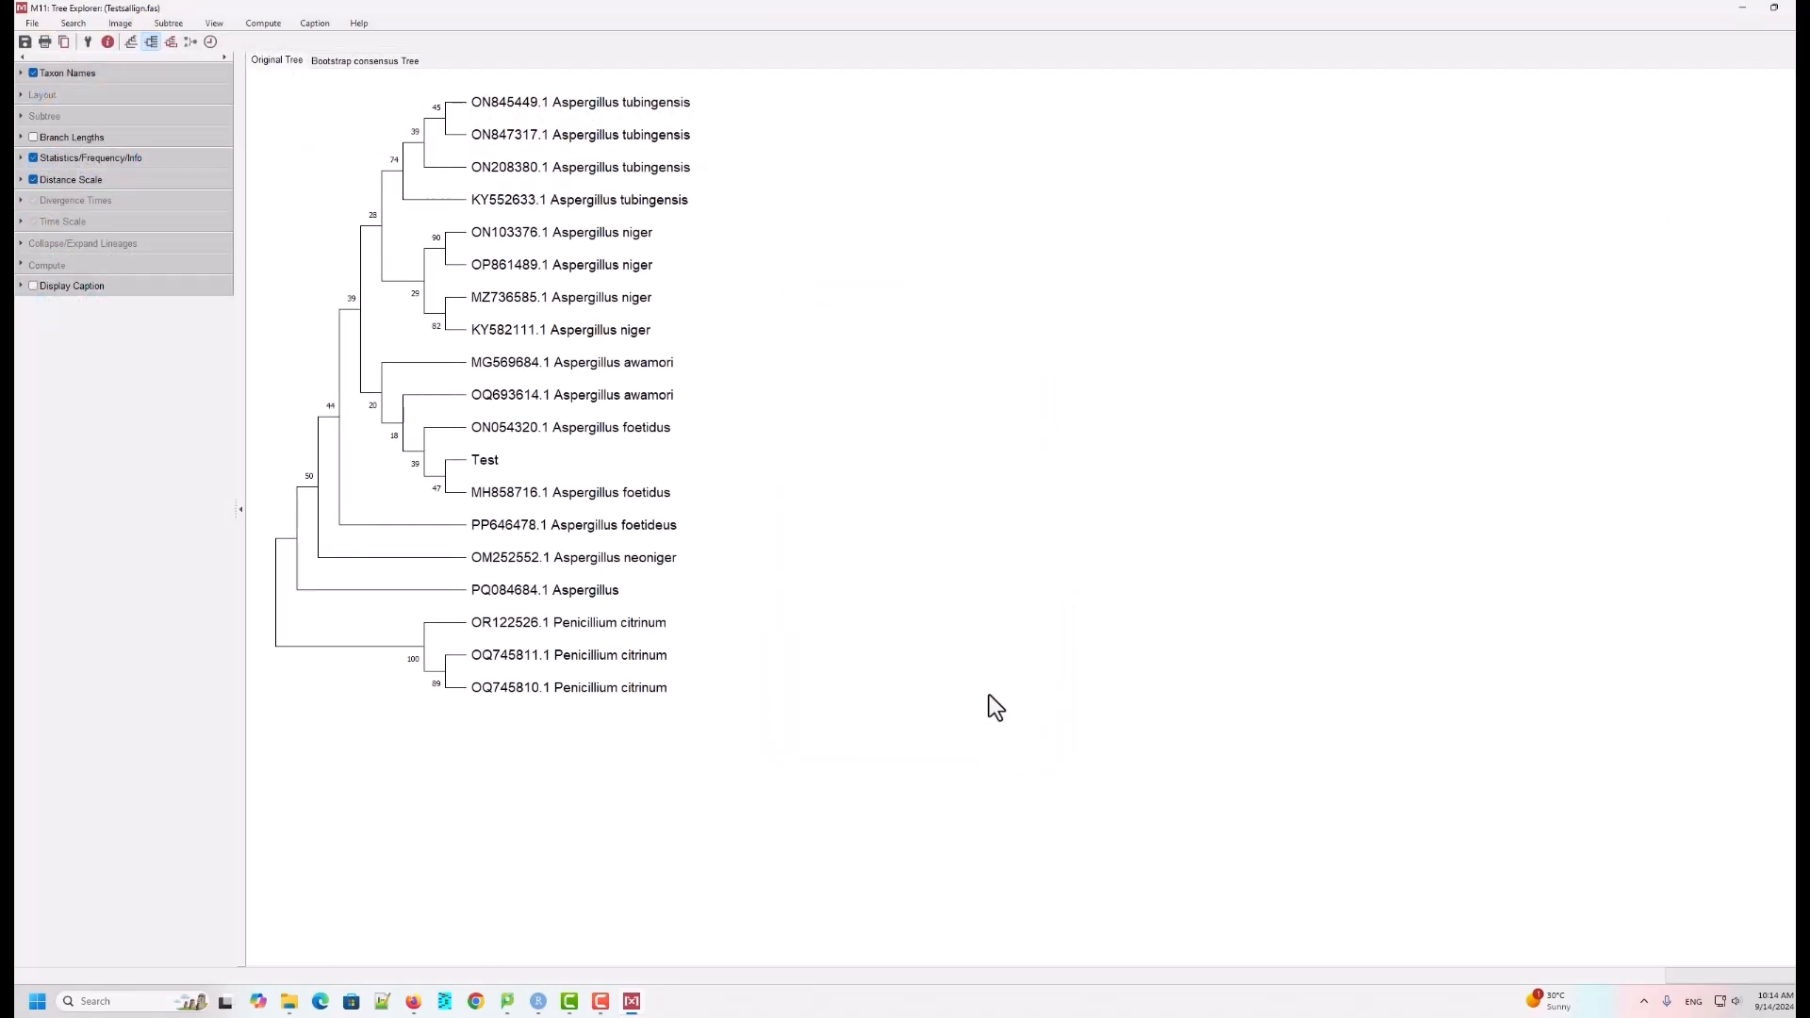
# Step: Set the tree's branch line width to 4 pt in the branch drawing options
pyautogui.click(86, 43)
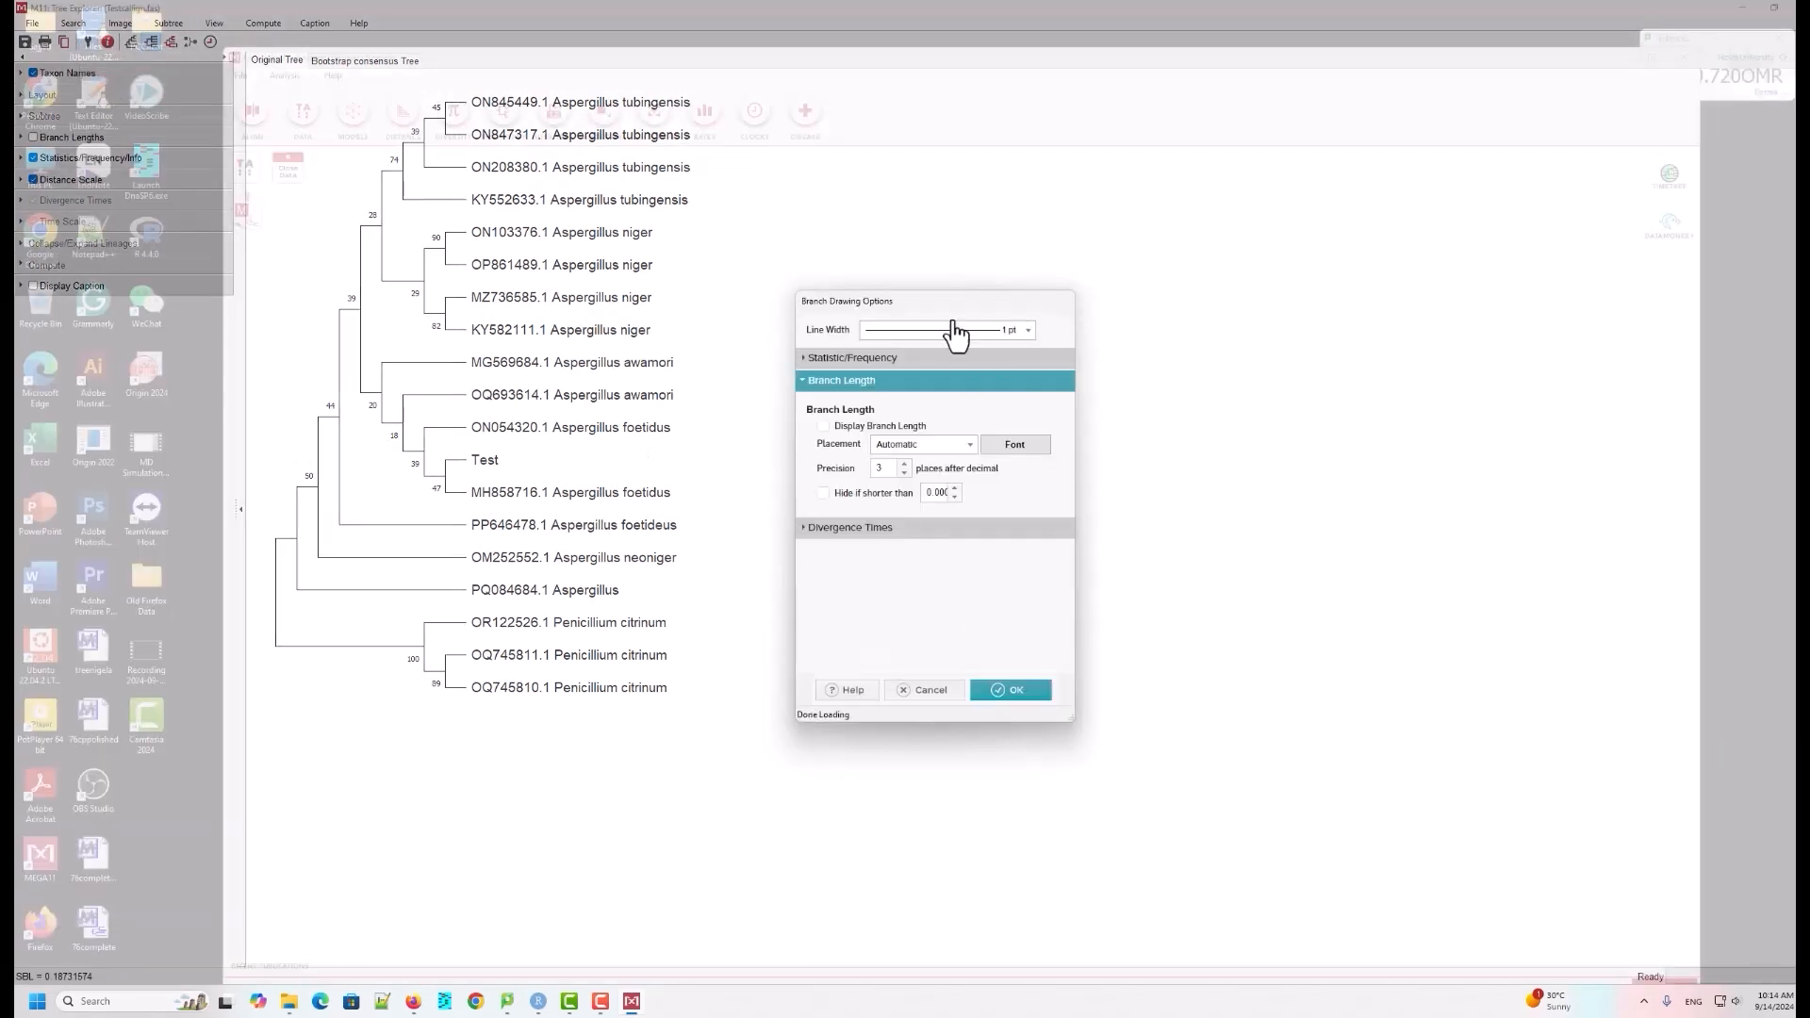
pyautogui.moveTo(963, 301); pyautogui.dragTo(1137, 211)
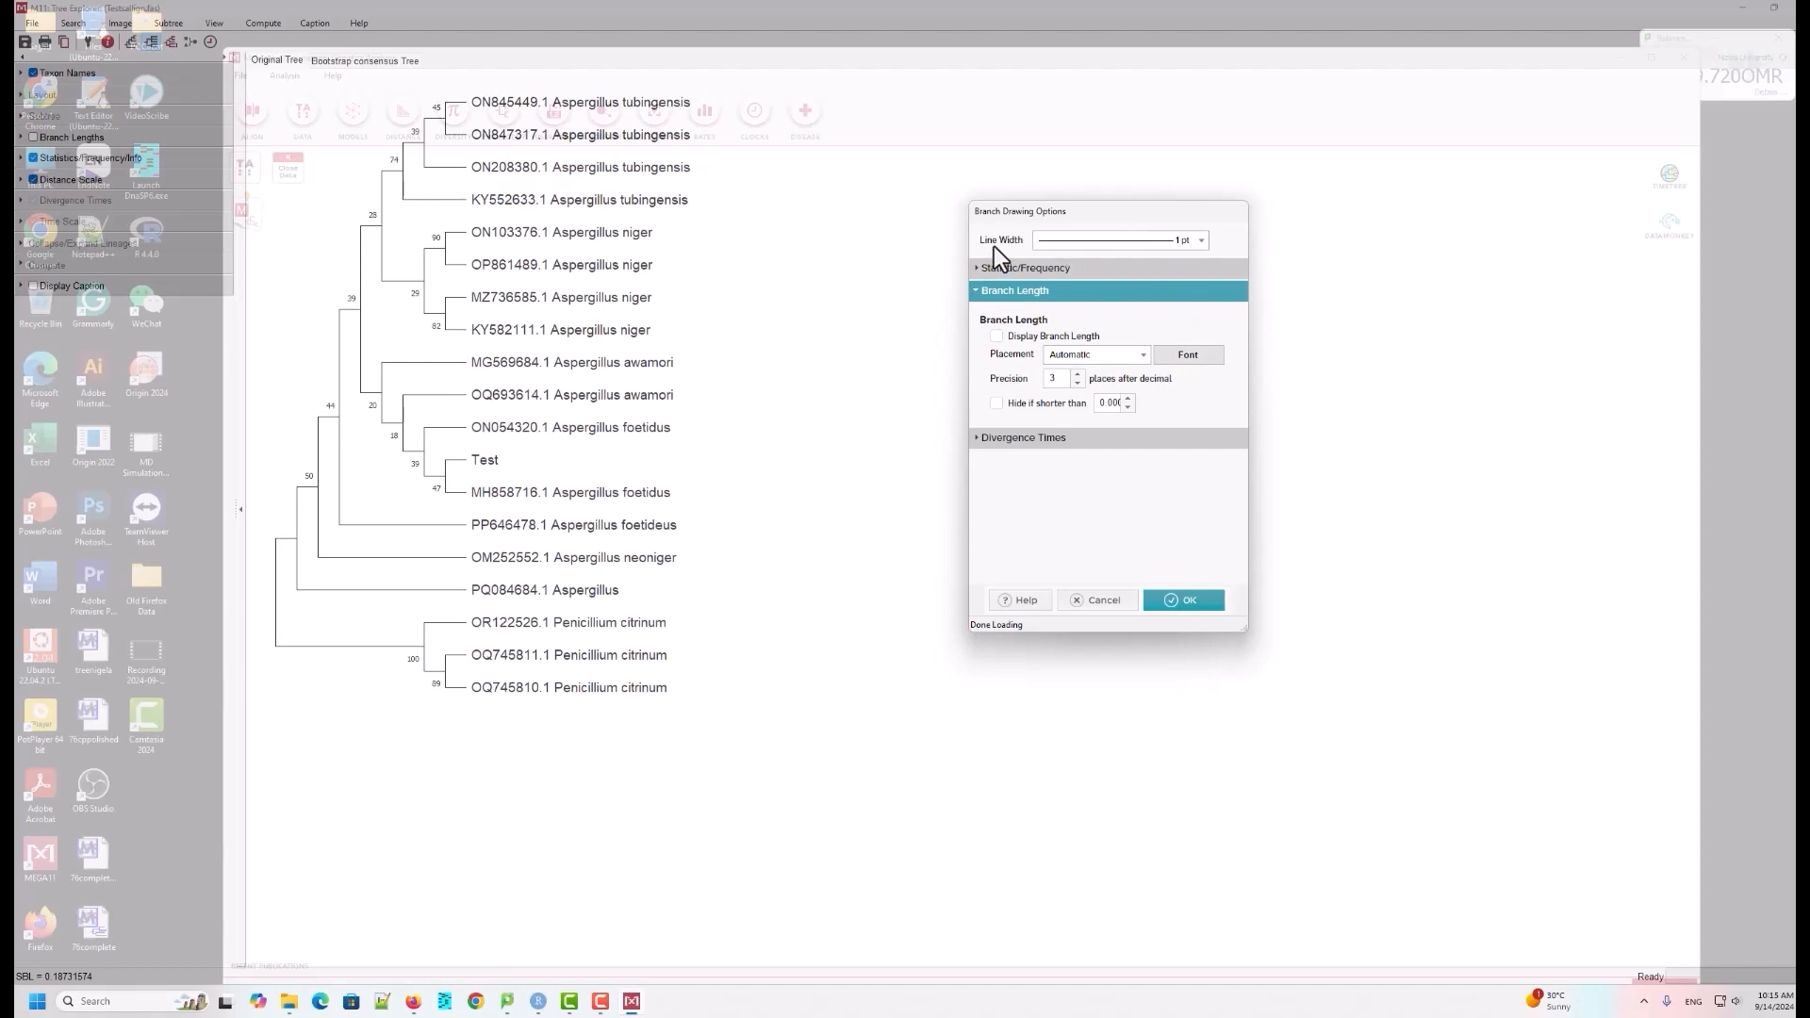
pyautogui.moveTo(1087, 213); pyautogui.dragTo(1017, 235)
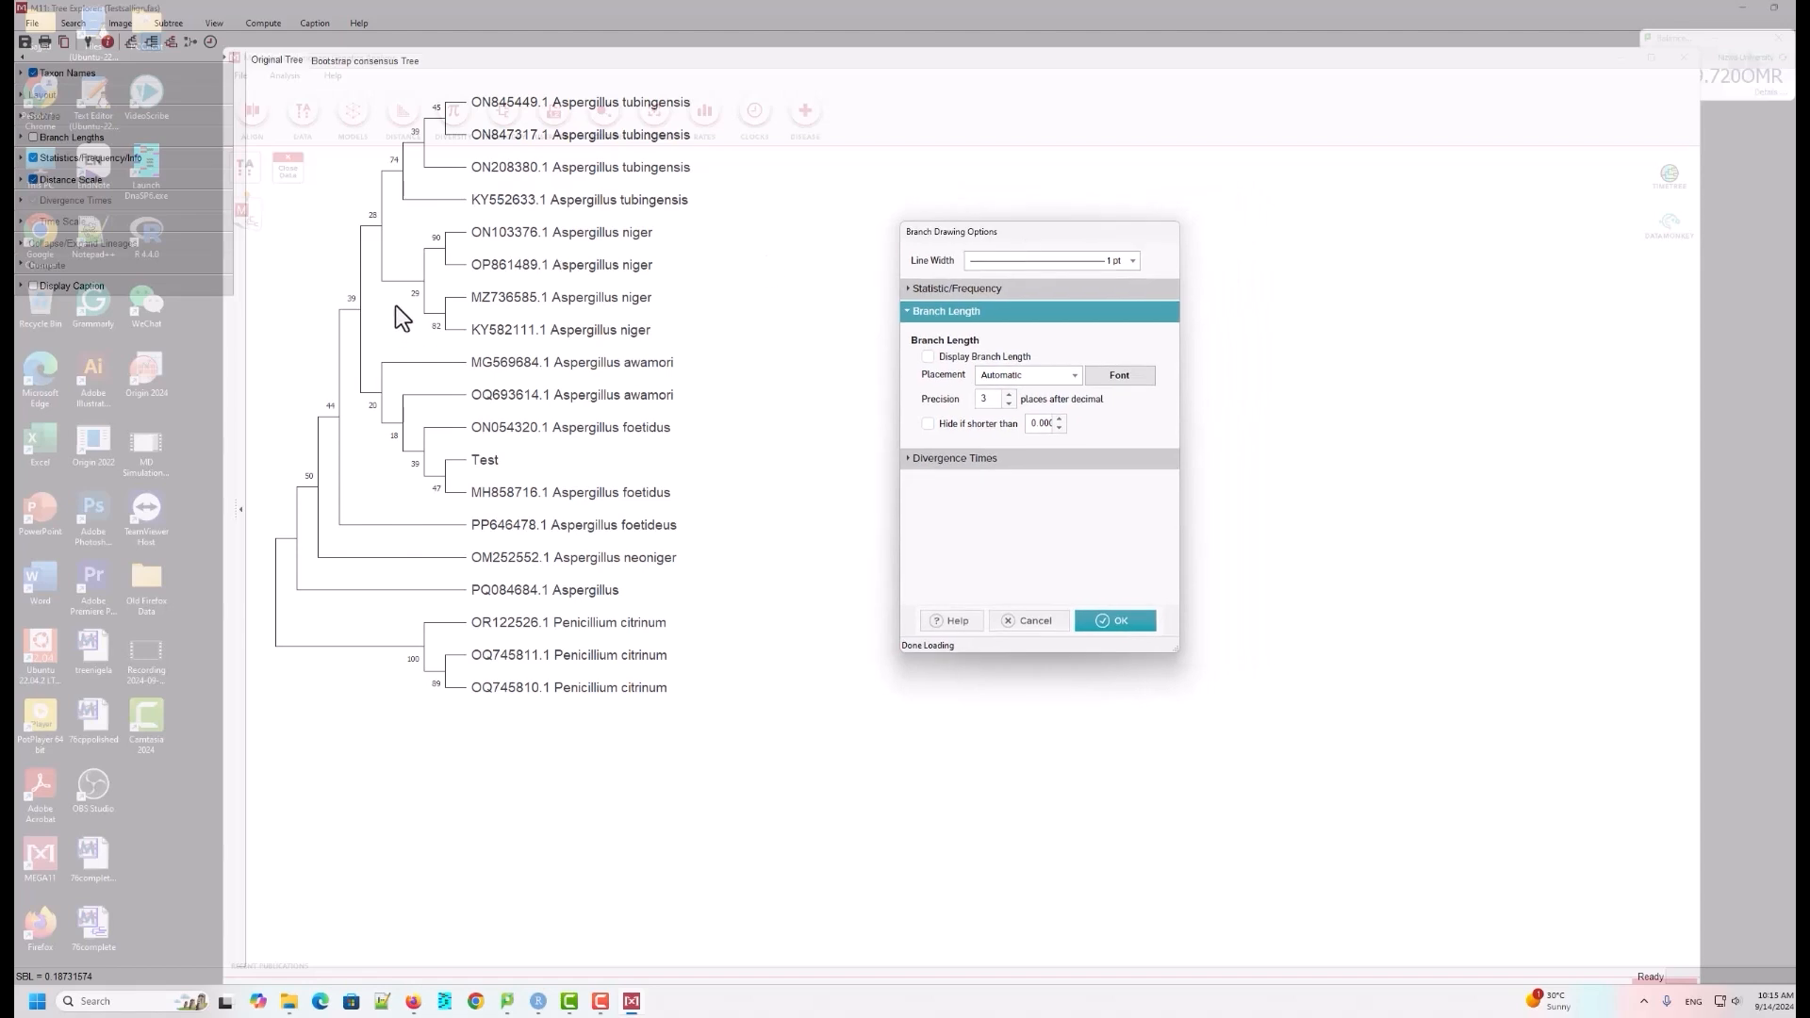
pyautogui.click(1134, 265)
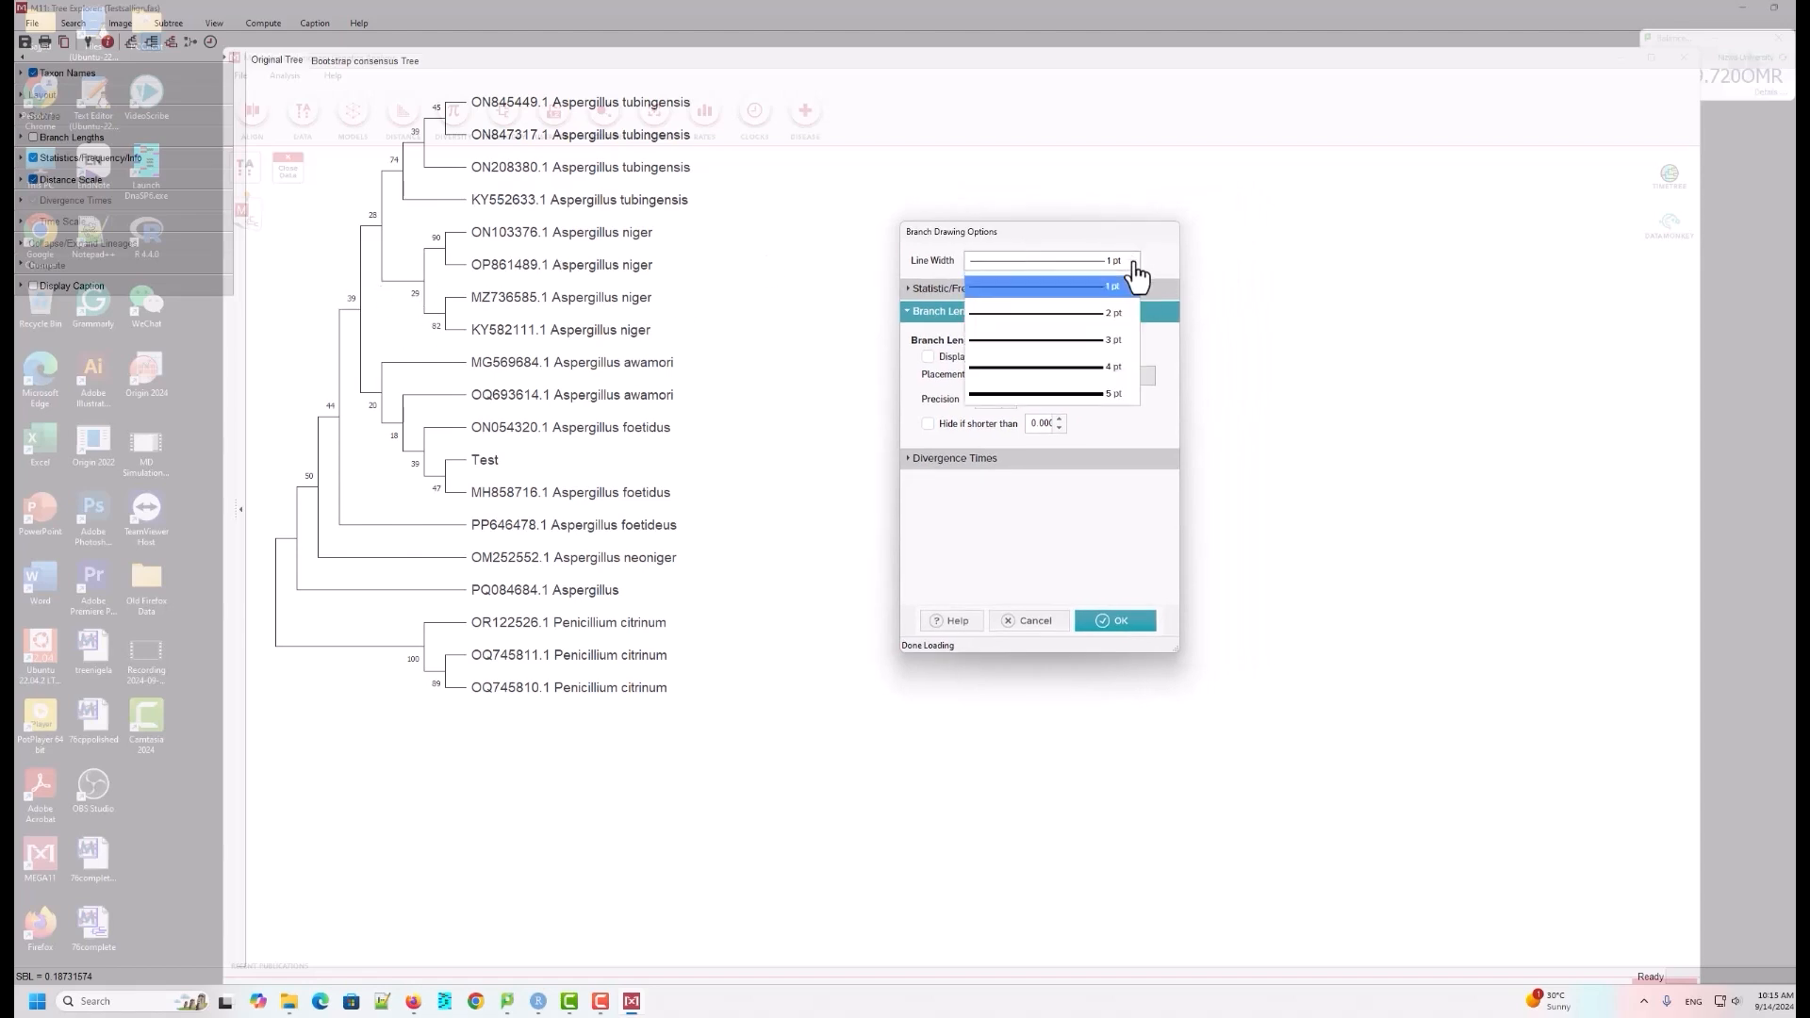
pyautogui.click(1082, 374)
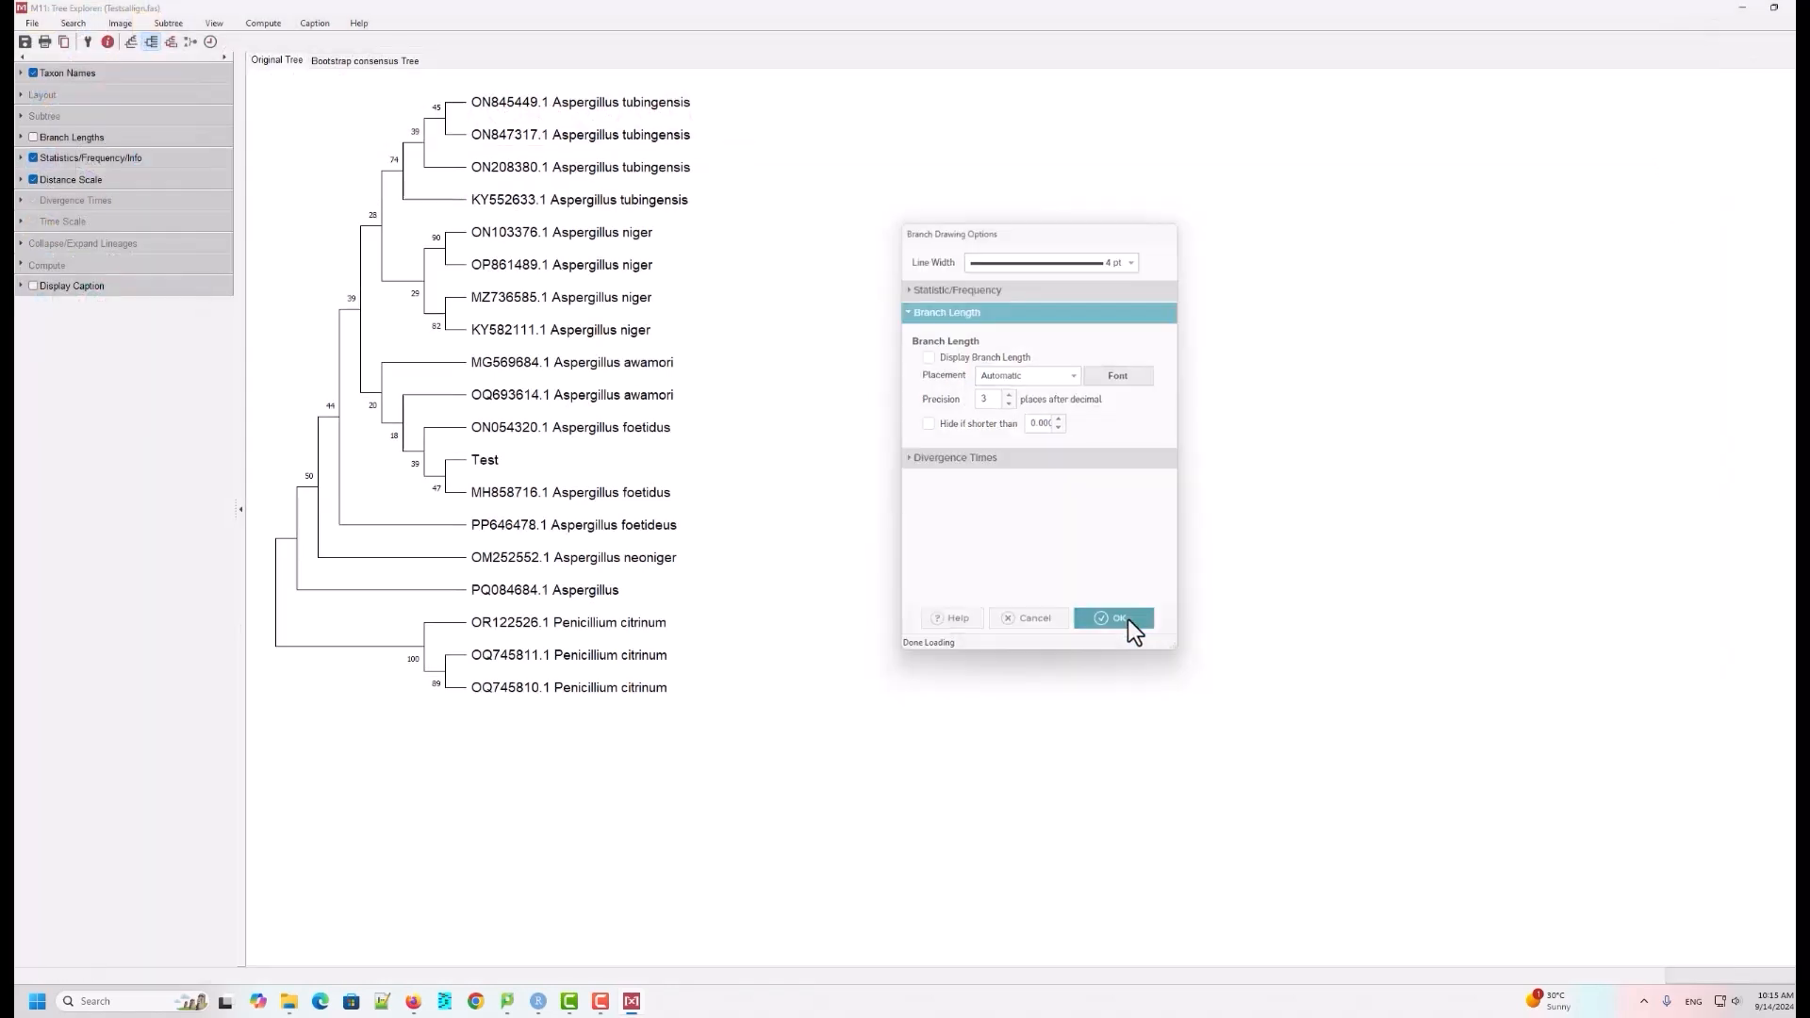
pyautogui.click(1121, 620)
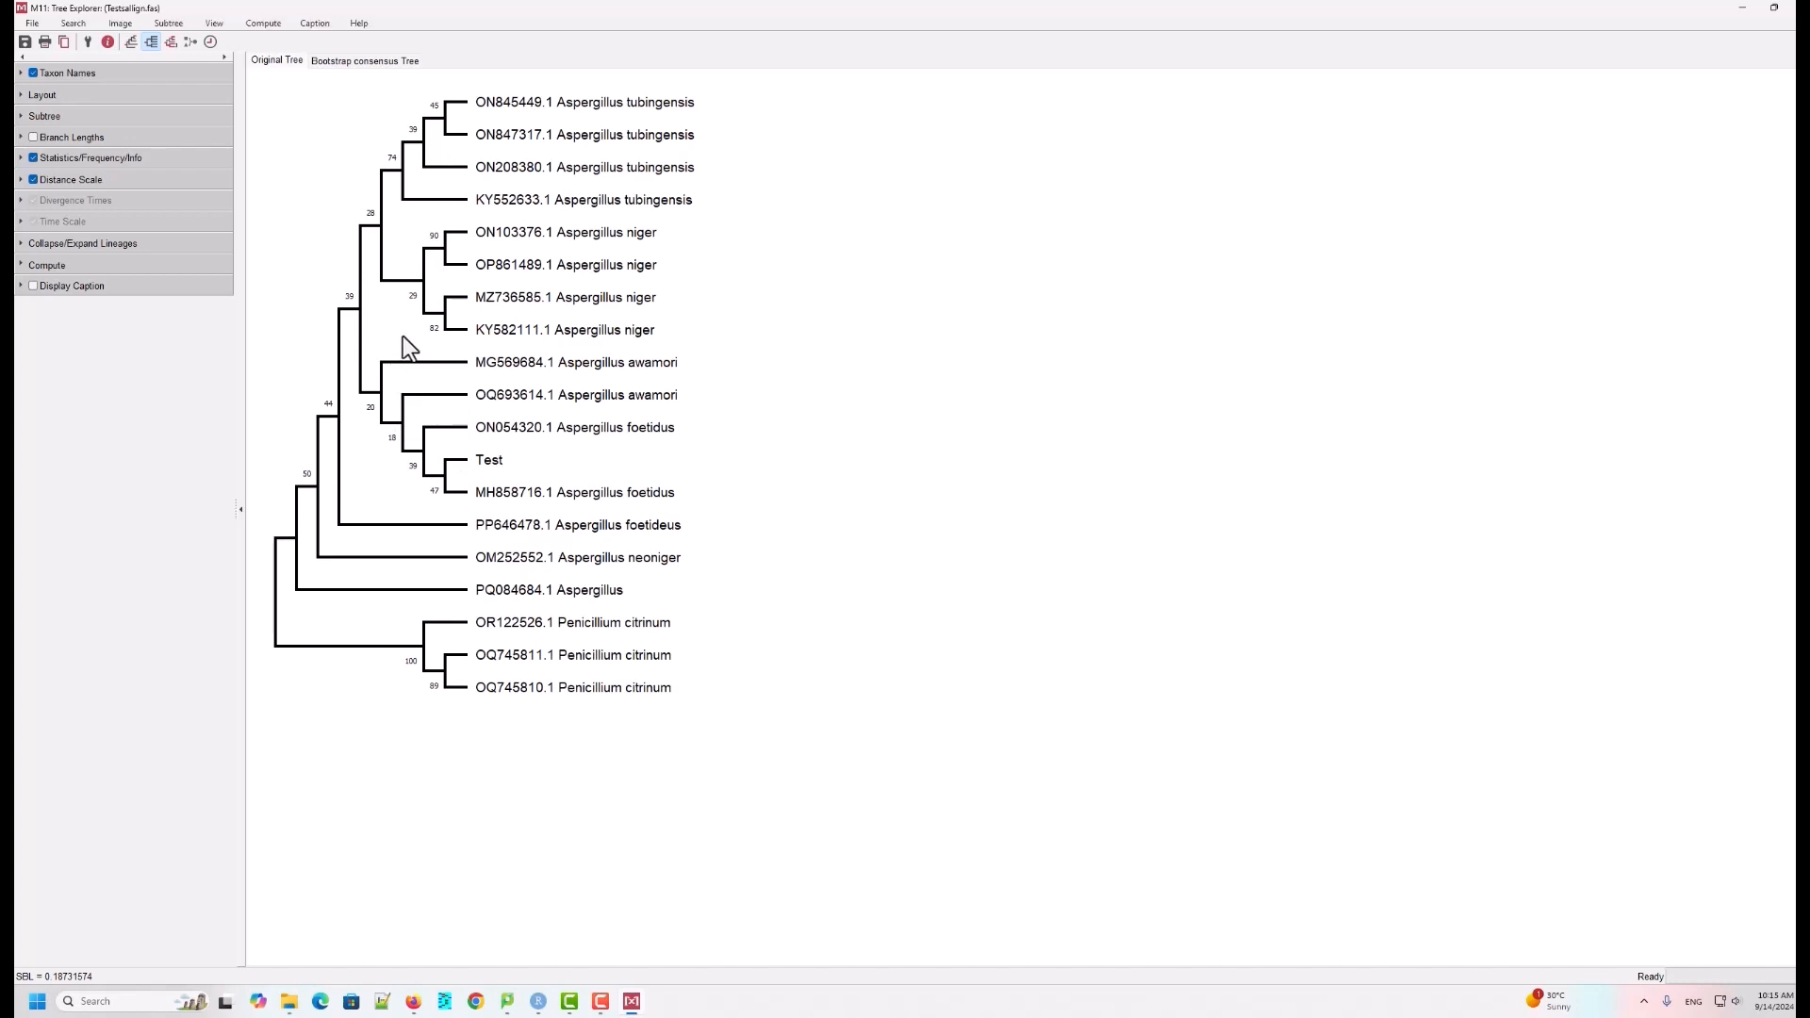
# Step: Set the font of the bootstrap statistic/frequency values on the branches to bold, size 12
pyautogui.click(87, 41)
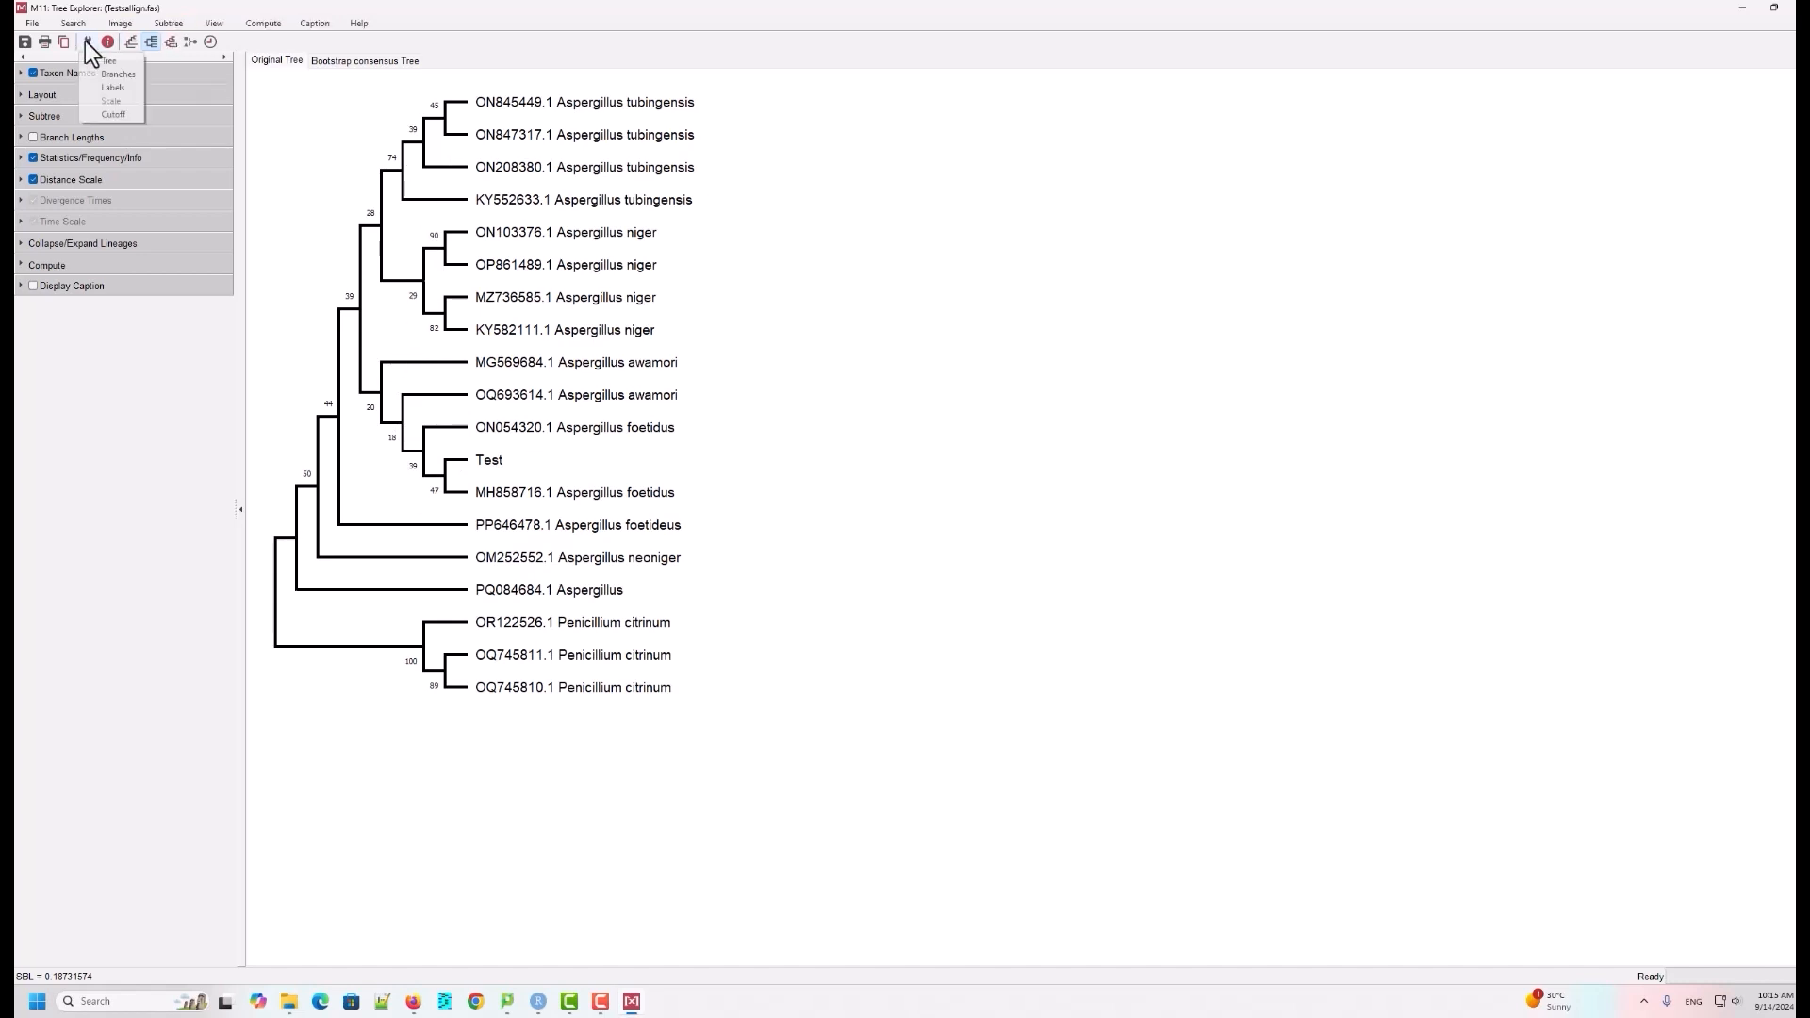
pyautogui.click(105, 74)
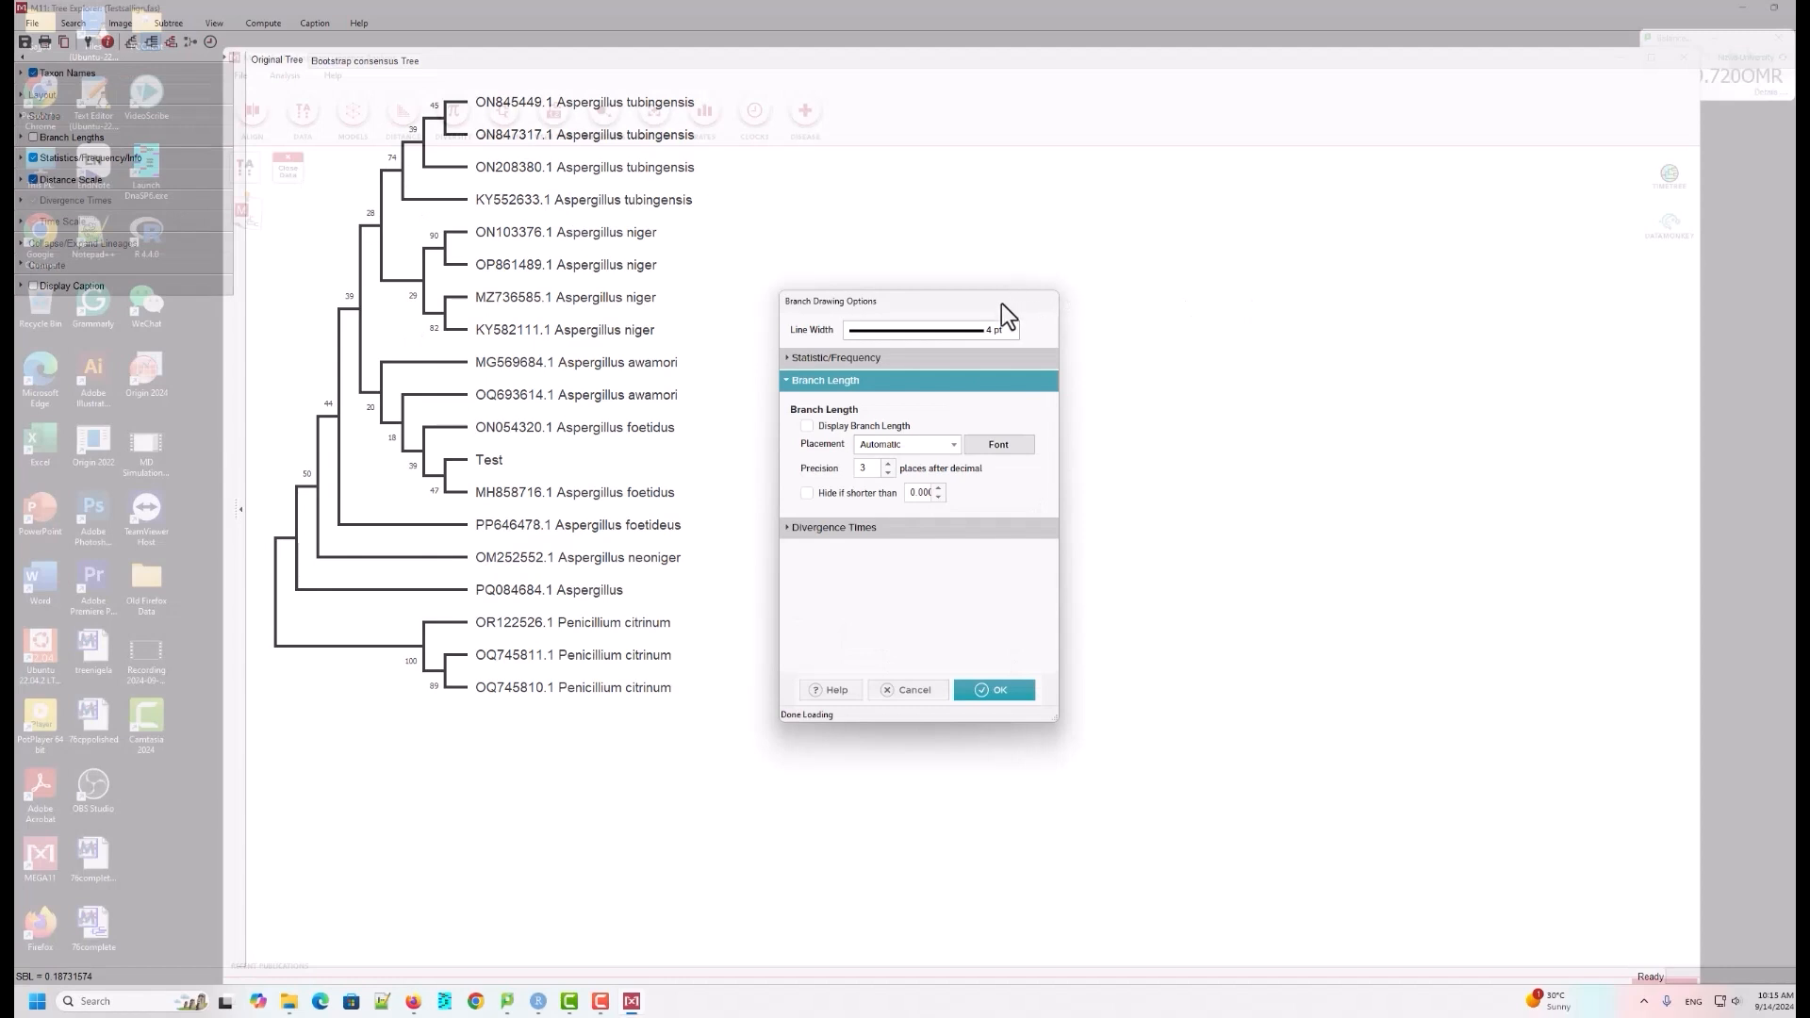
pyautogui.moveTo(1001, 302); pyautogui.dragTo(1134, 151)
pyautogui.click(924, 206)
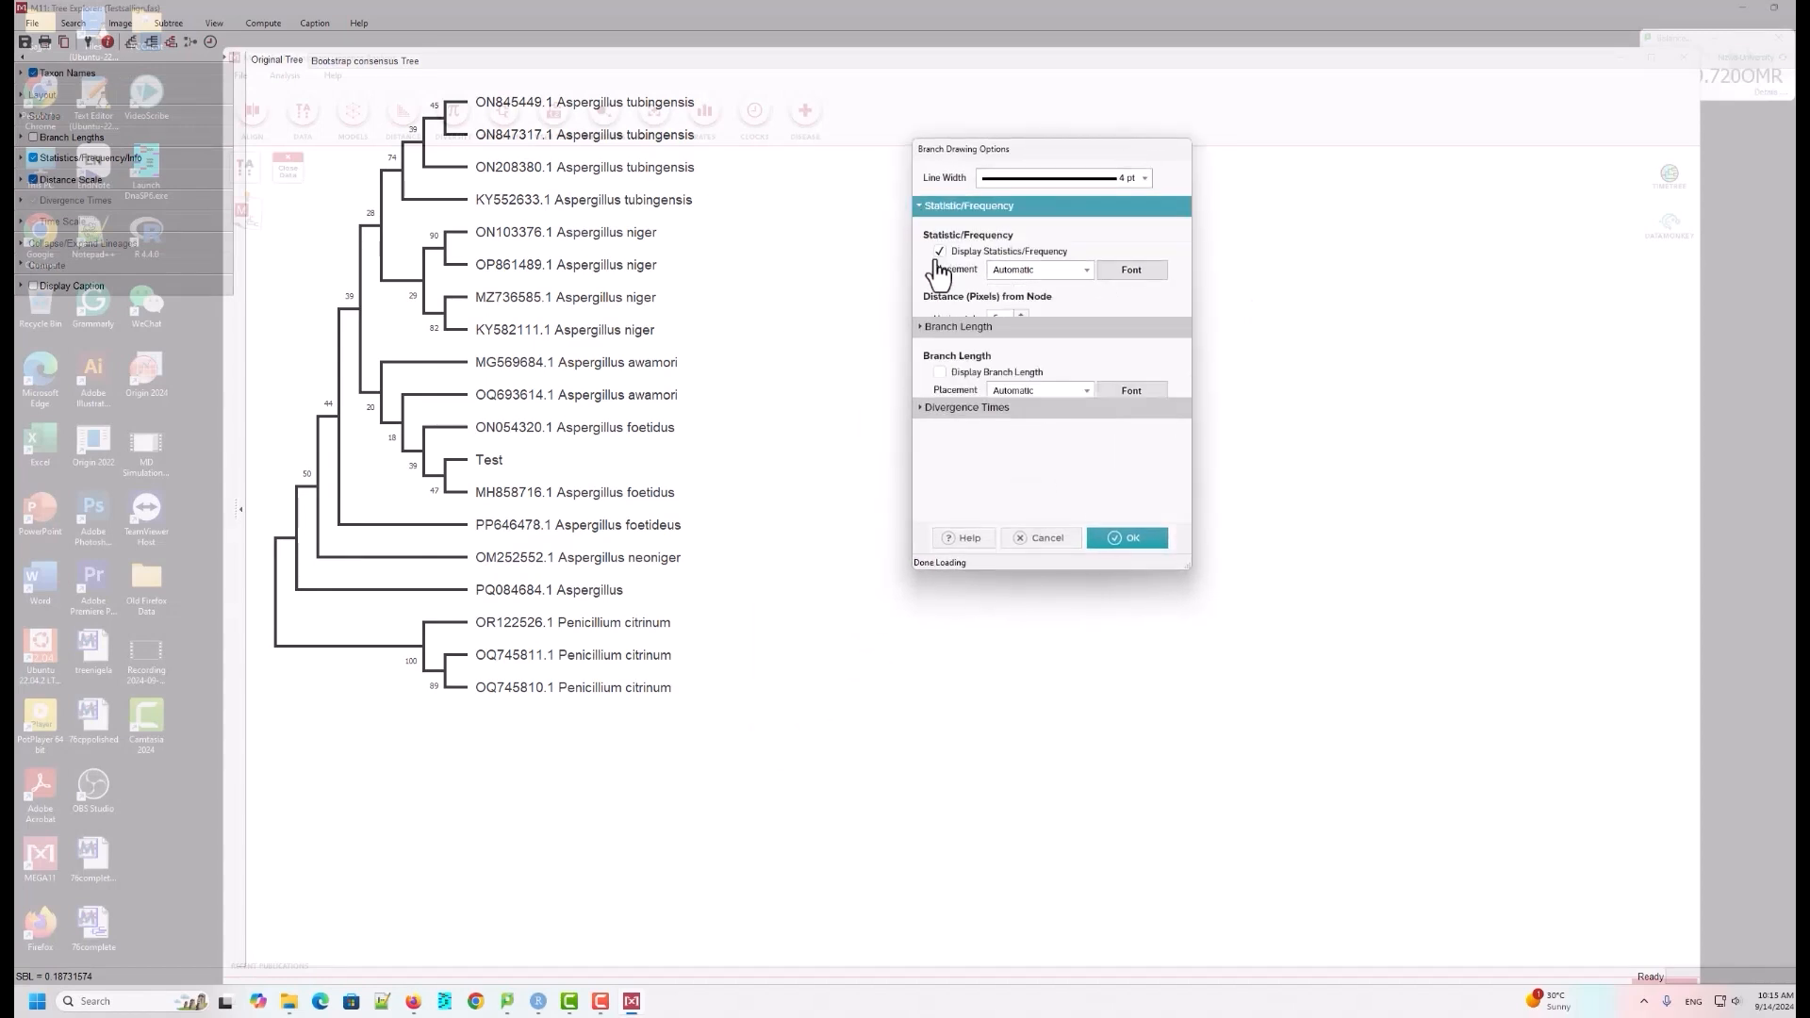
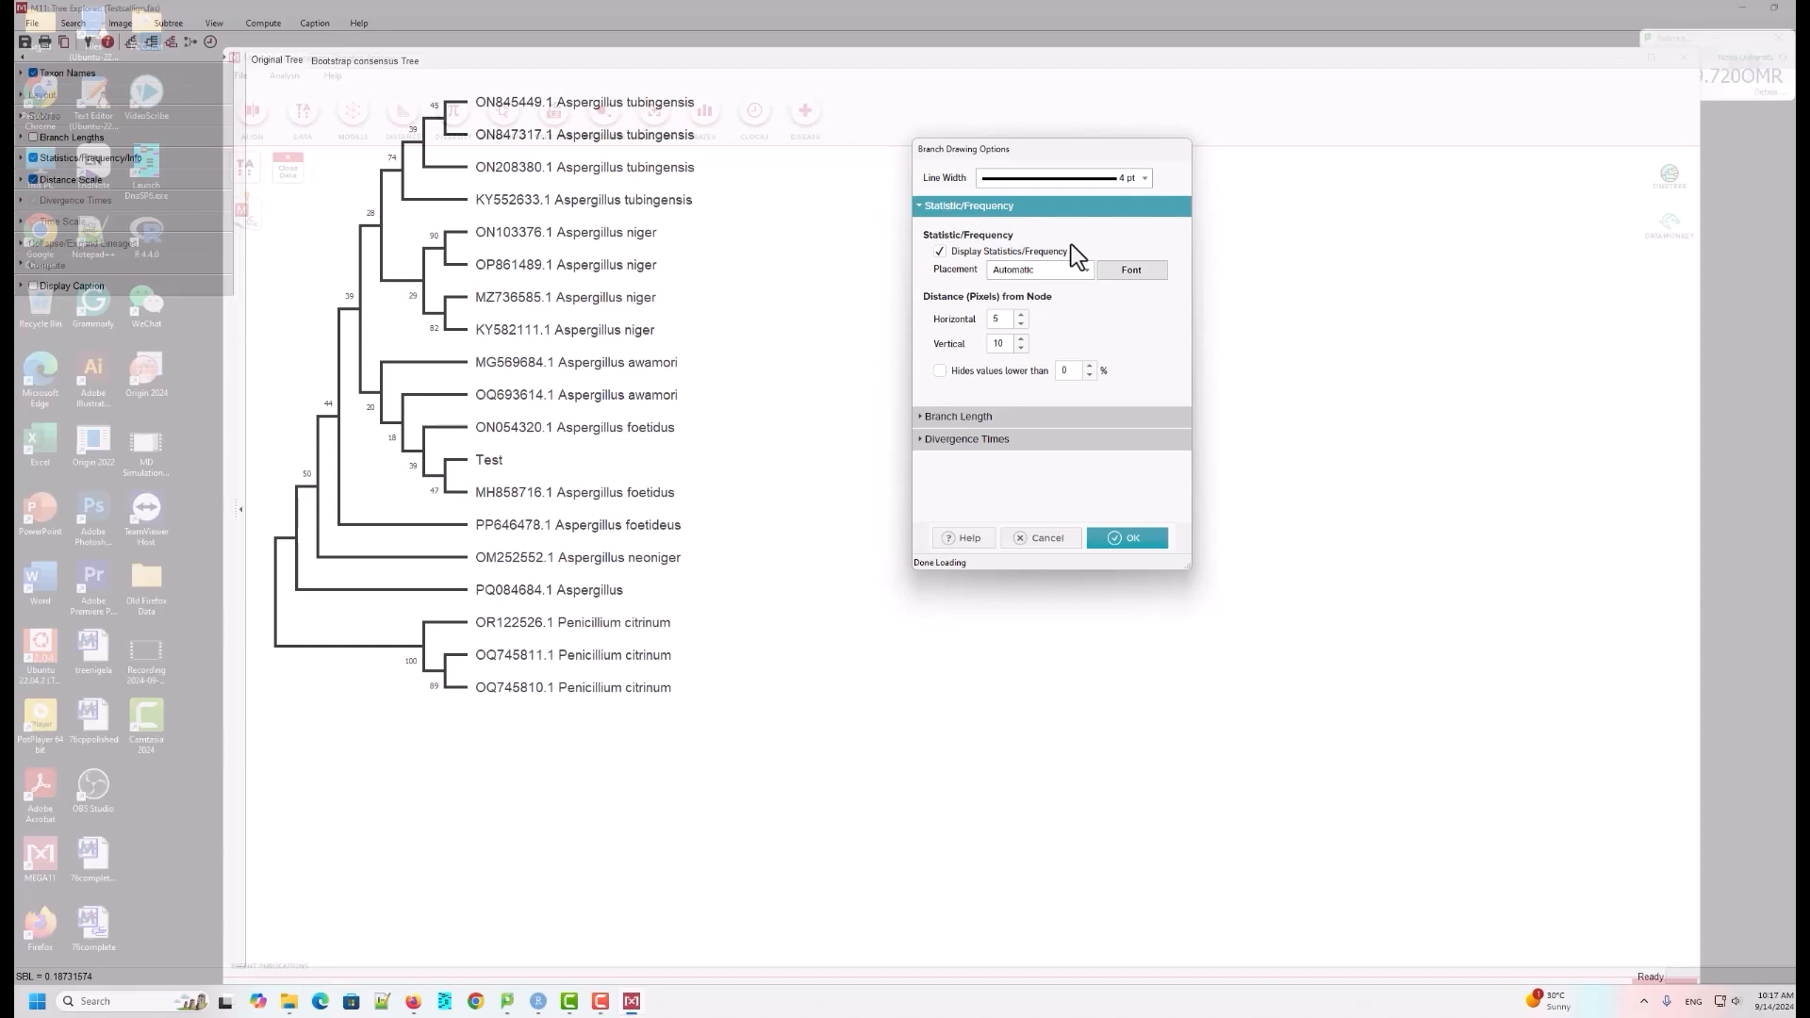
pyautogui.click(1131, 271)
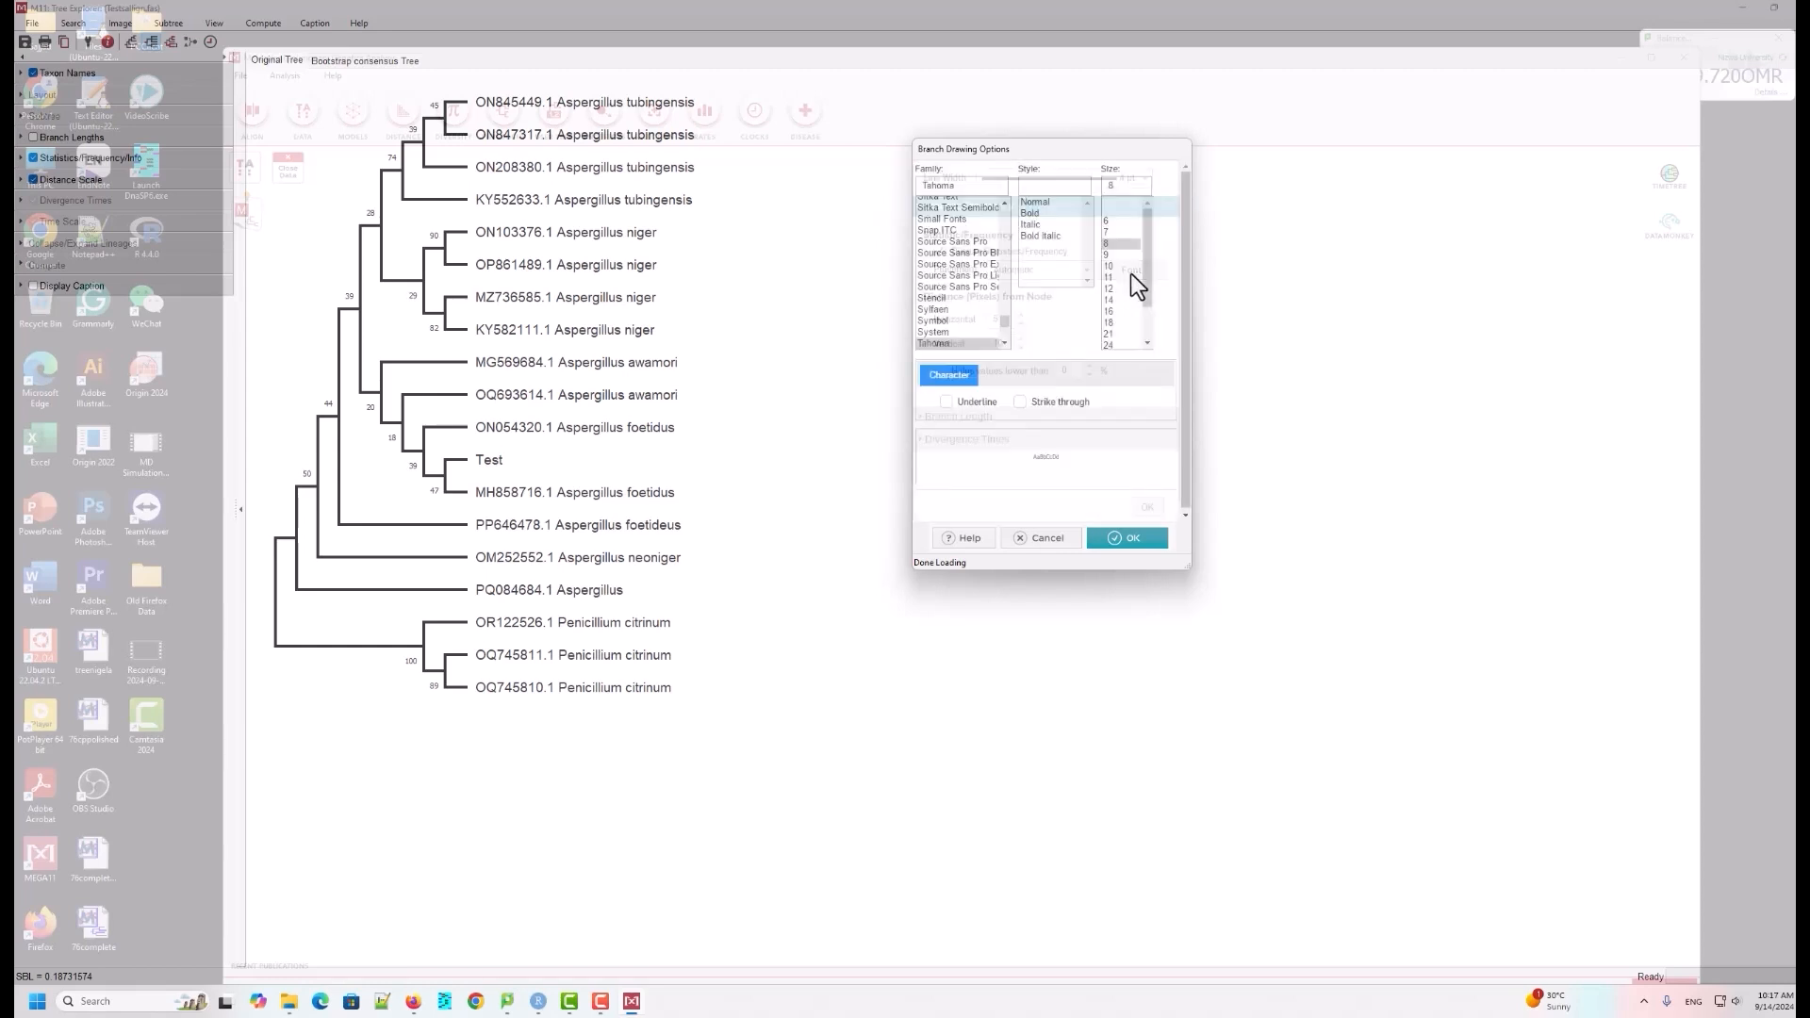
pyautogui.click(1111, 289)
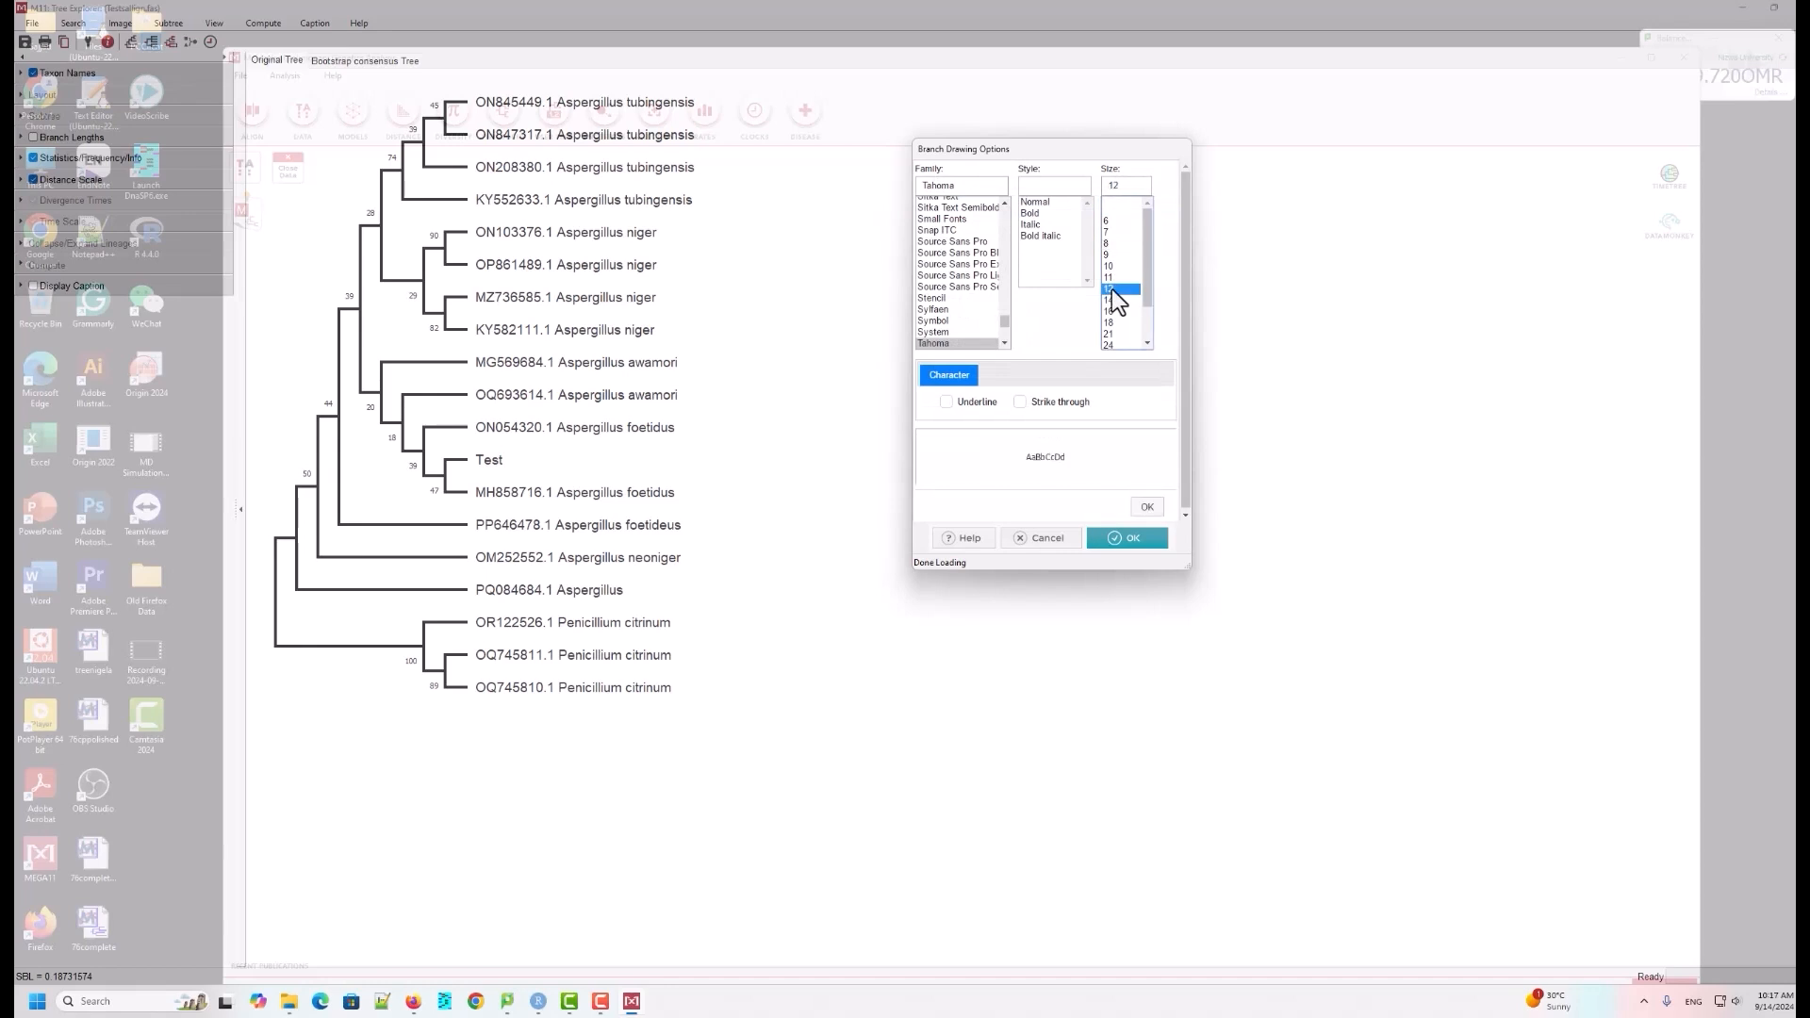
pyautogui.click(1030, 213)
pyautogui.click(1124, 538)
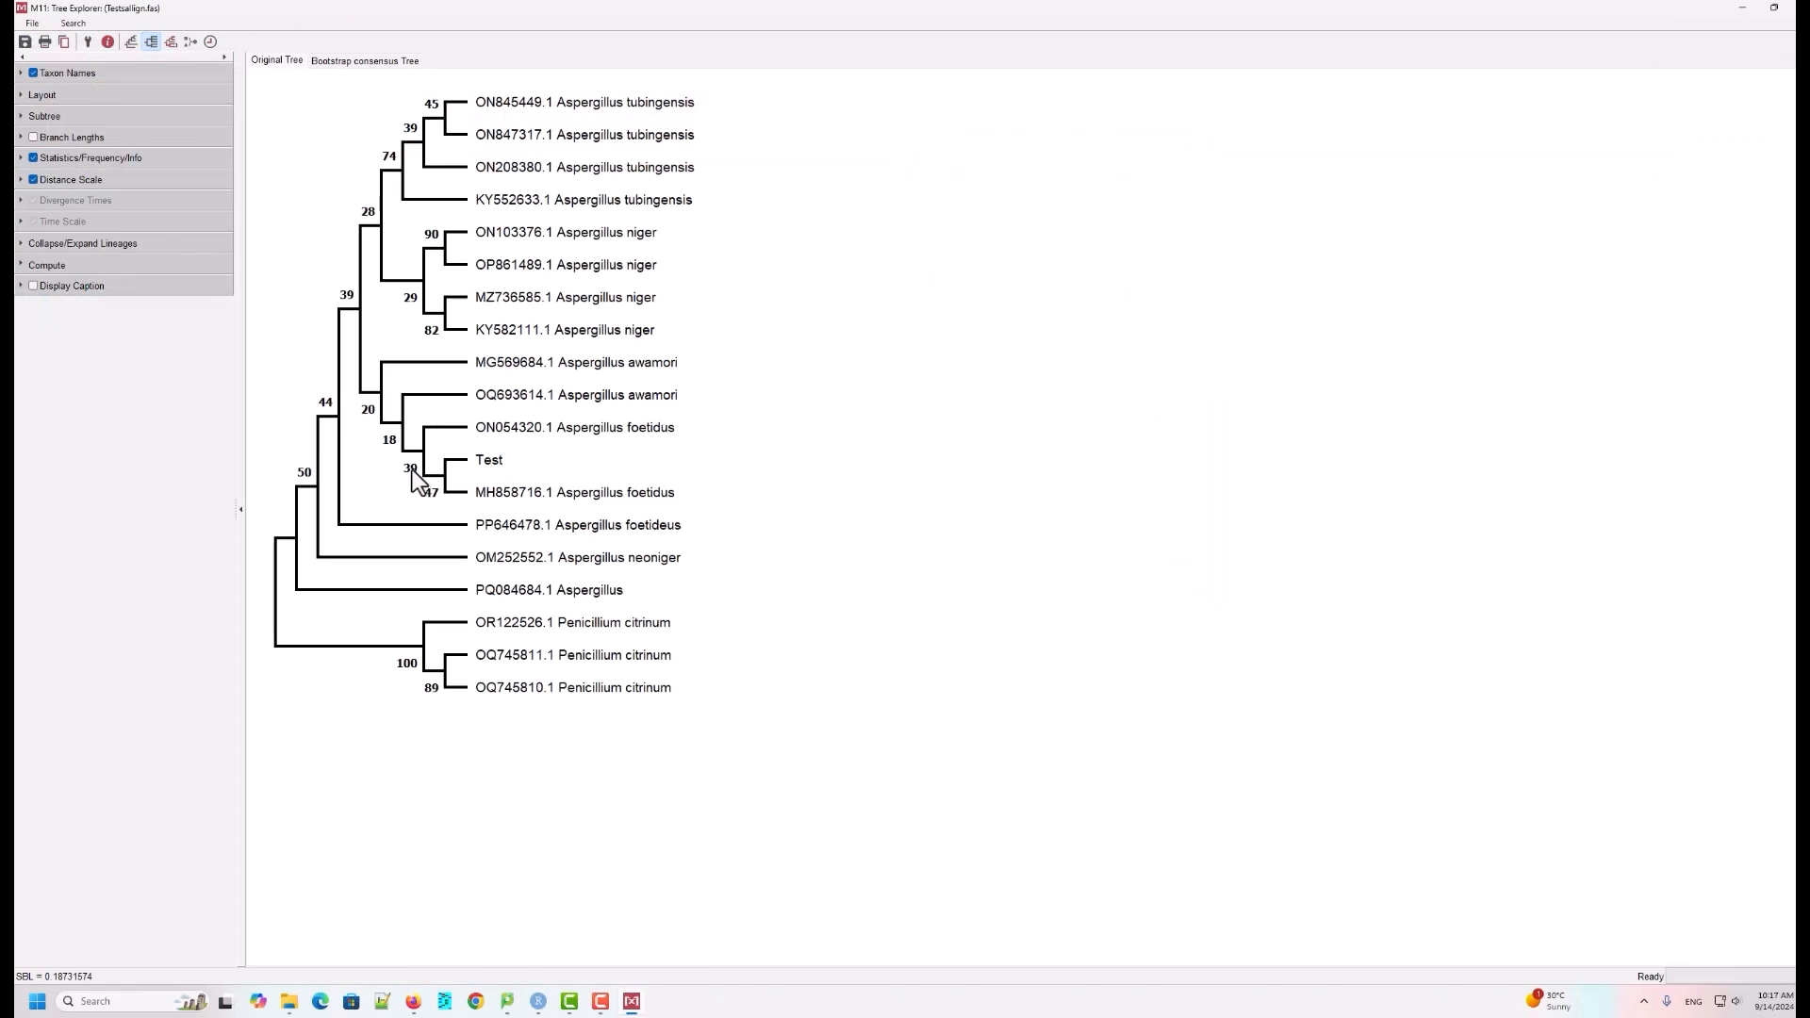
# Step: Turn on the display of branch lengths in the branch drawing options and apply it to the tree
pyautogui.click(84, 42)
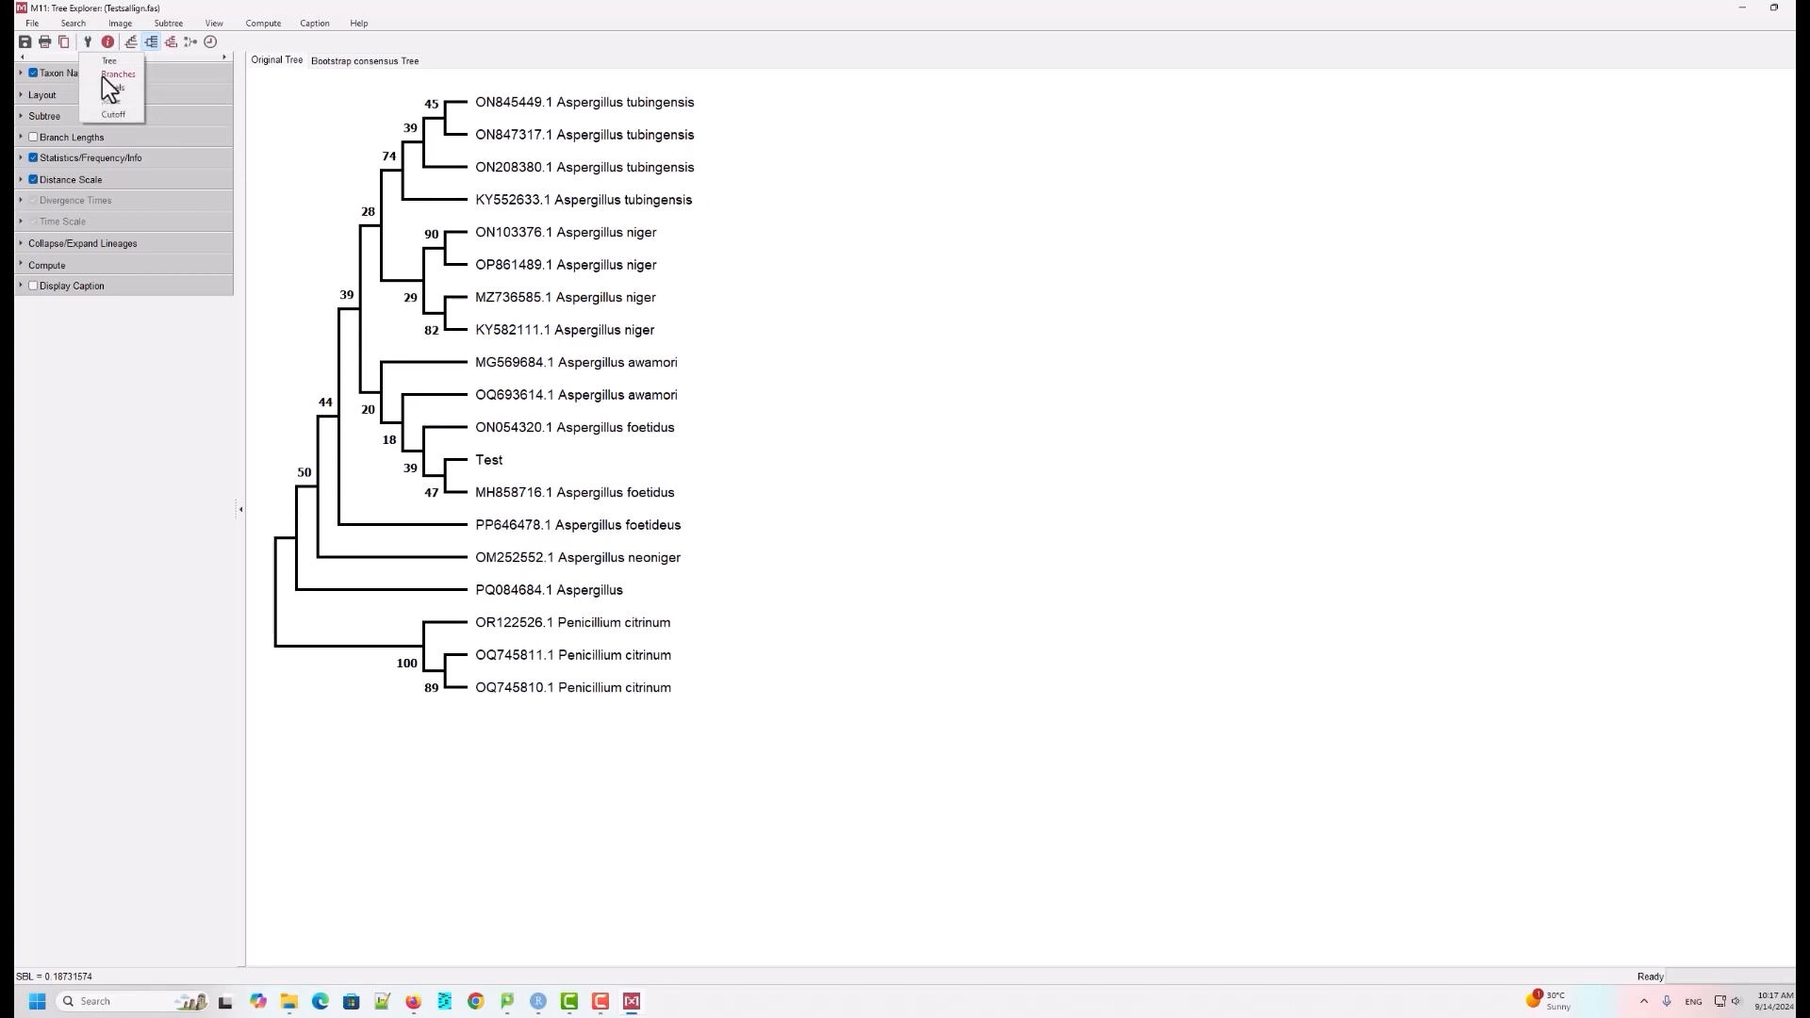
pyautogui.click(113, 75)
pyautogui.moveTo(964, 304); pyautogui.dragTo(1057, 121)
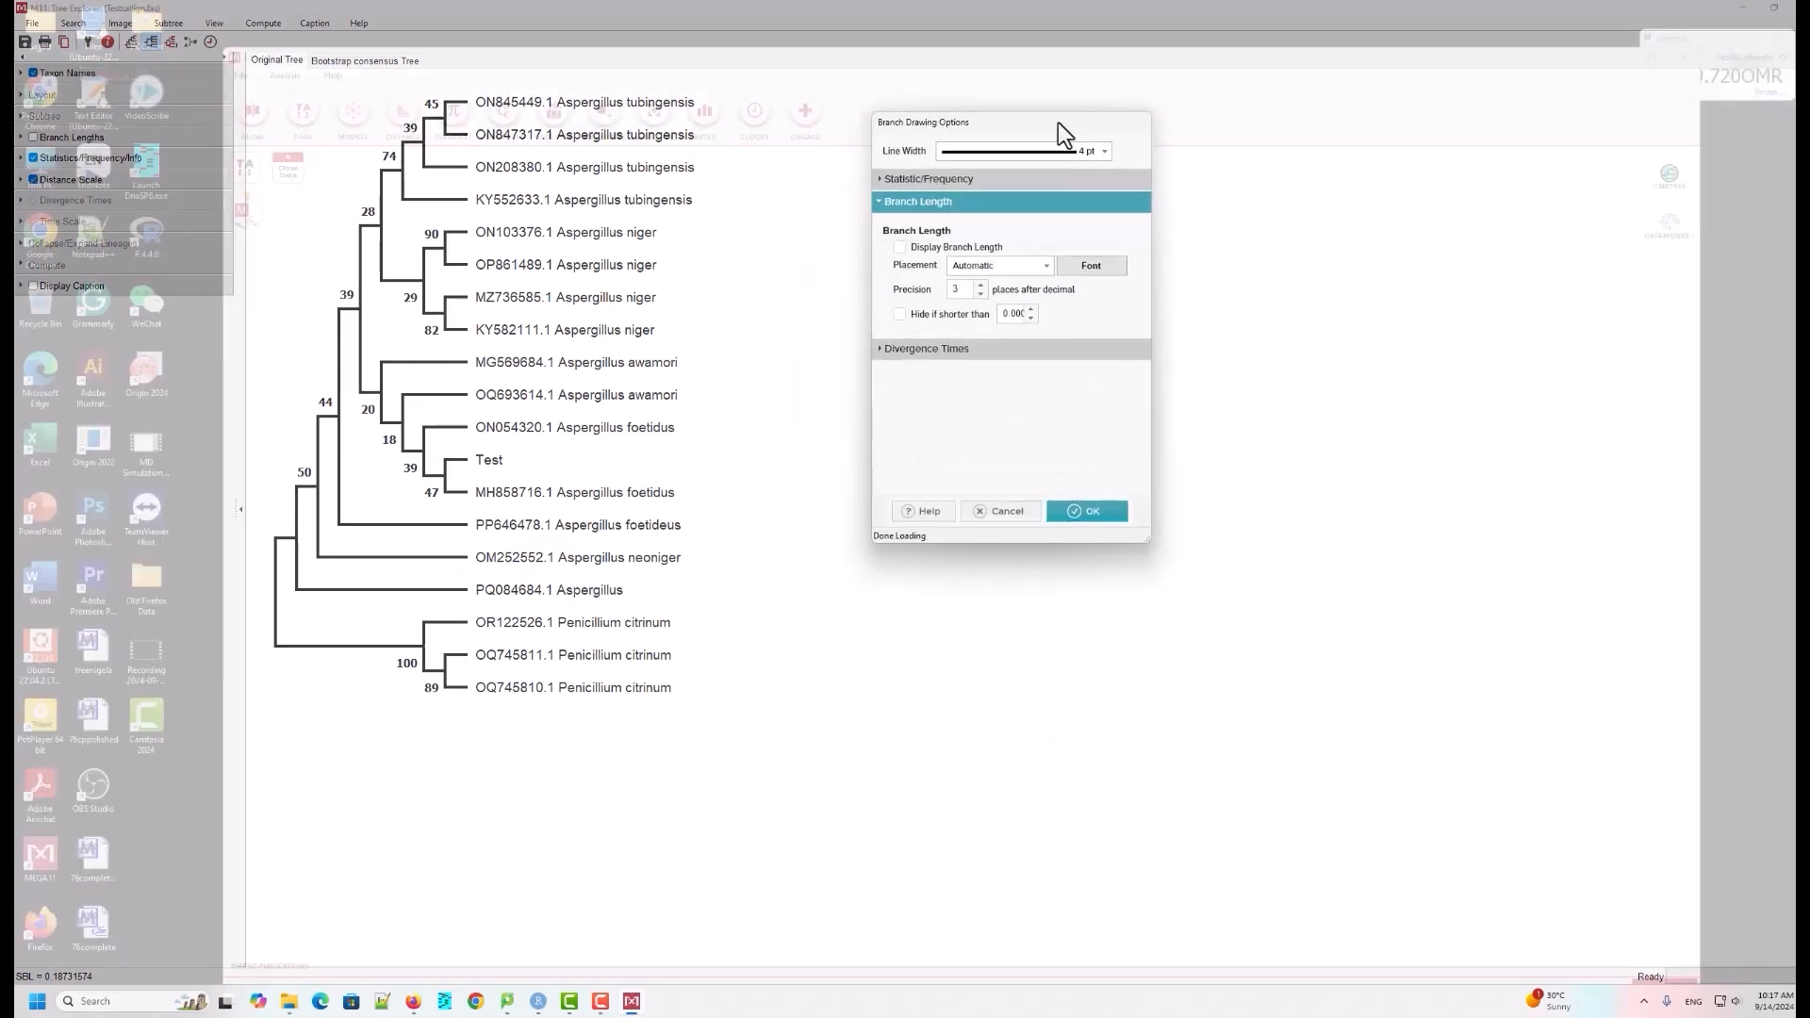
pyautogui.click(881, 181)
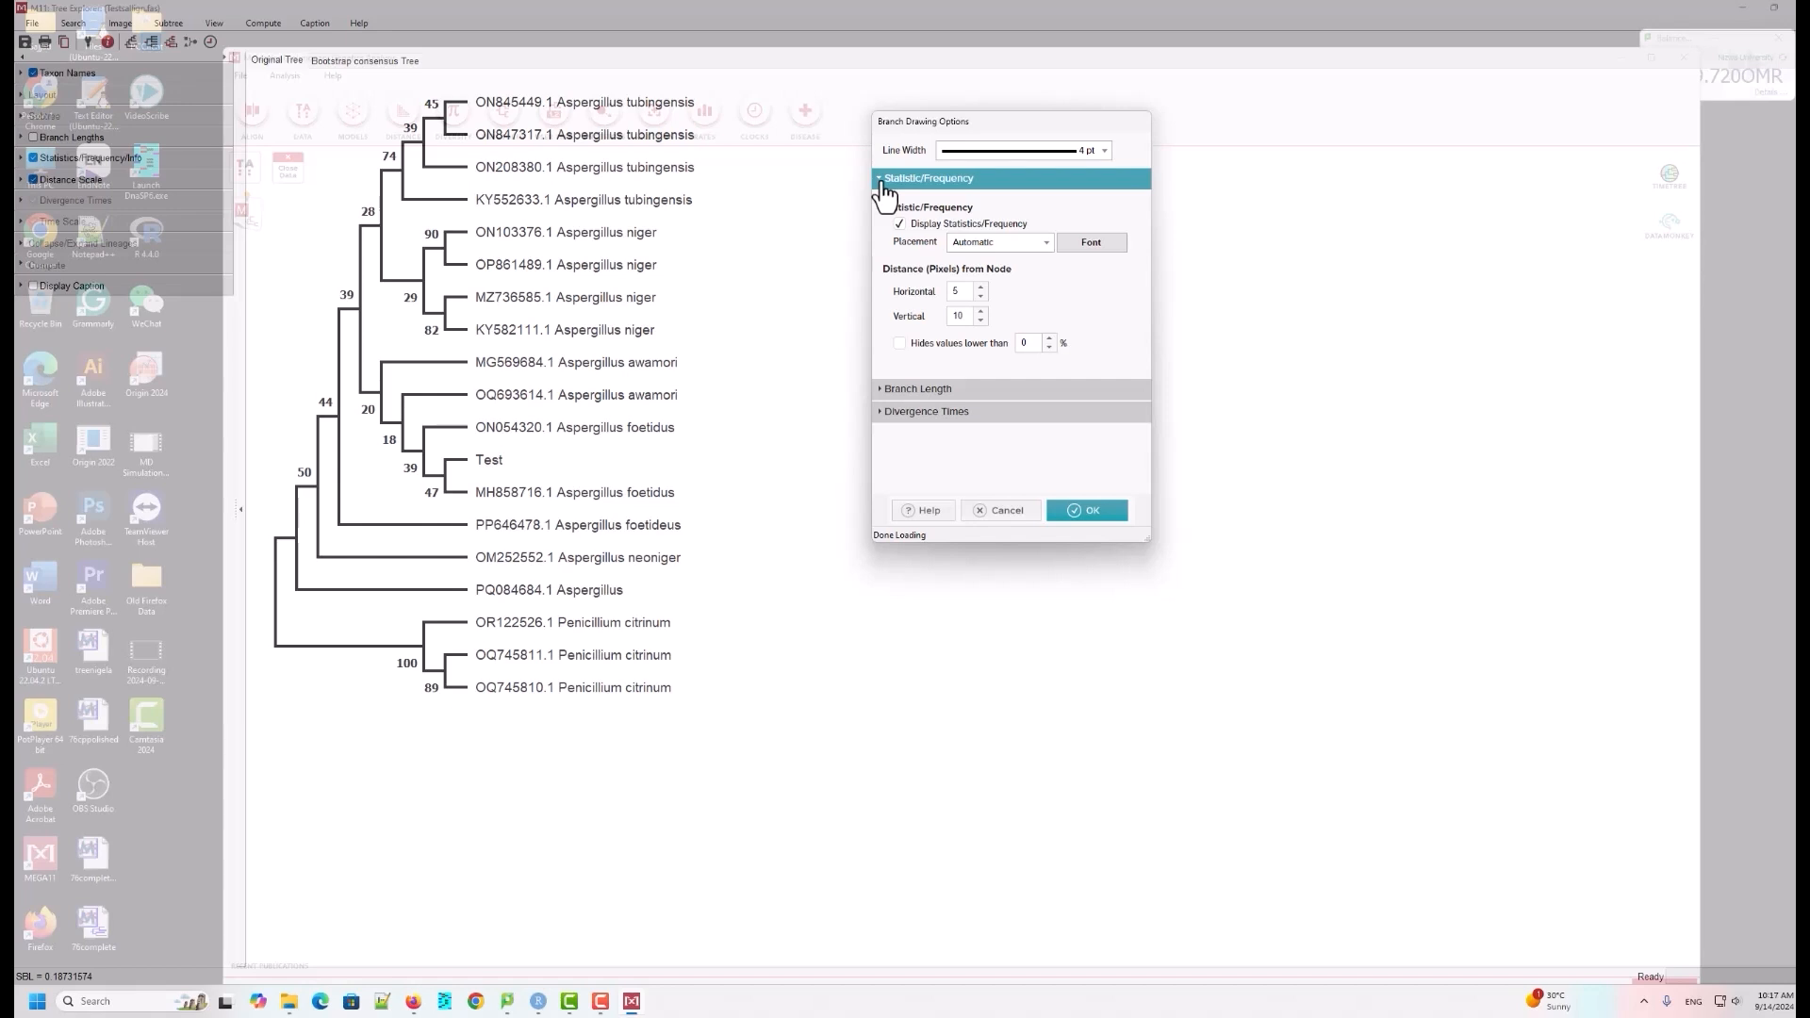
pyautogui.click(883, 183)
pyautogui.click(882, 204)
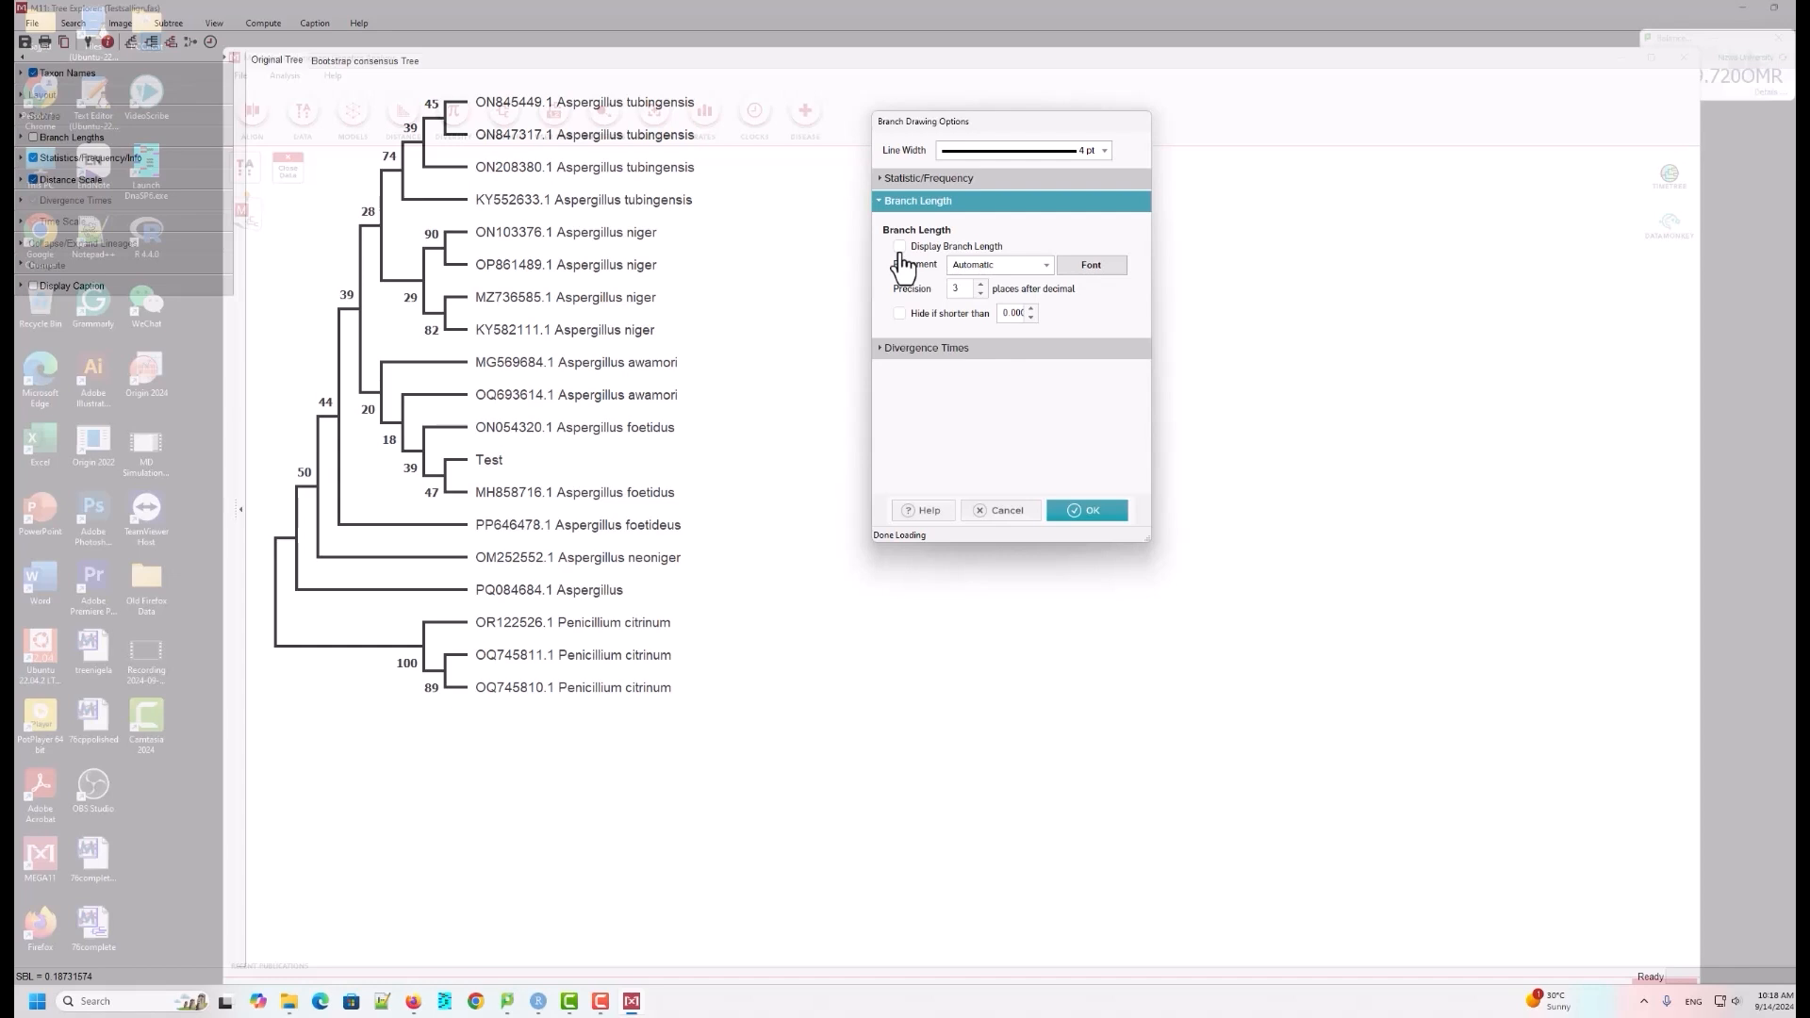
pyautogui.click(899, 247)
pyautogui.click(1098, 516)
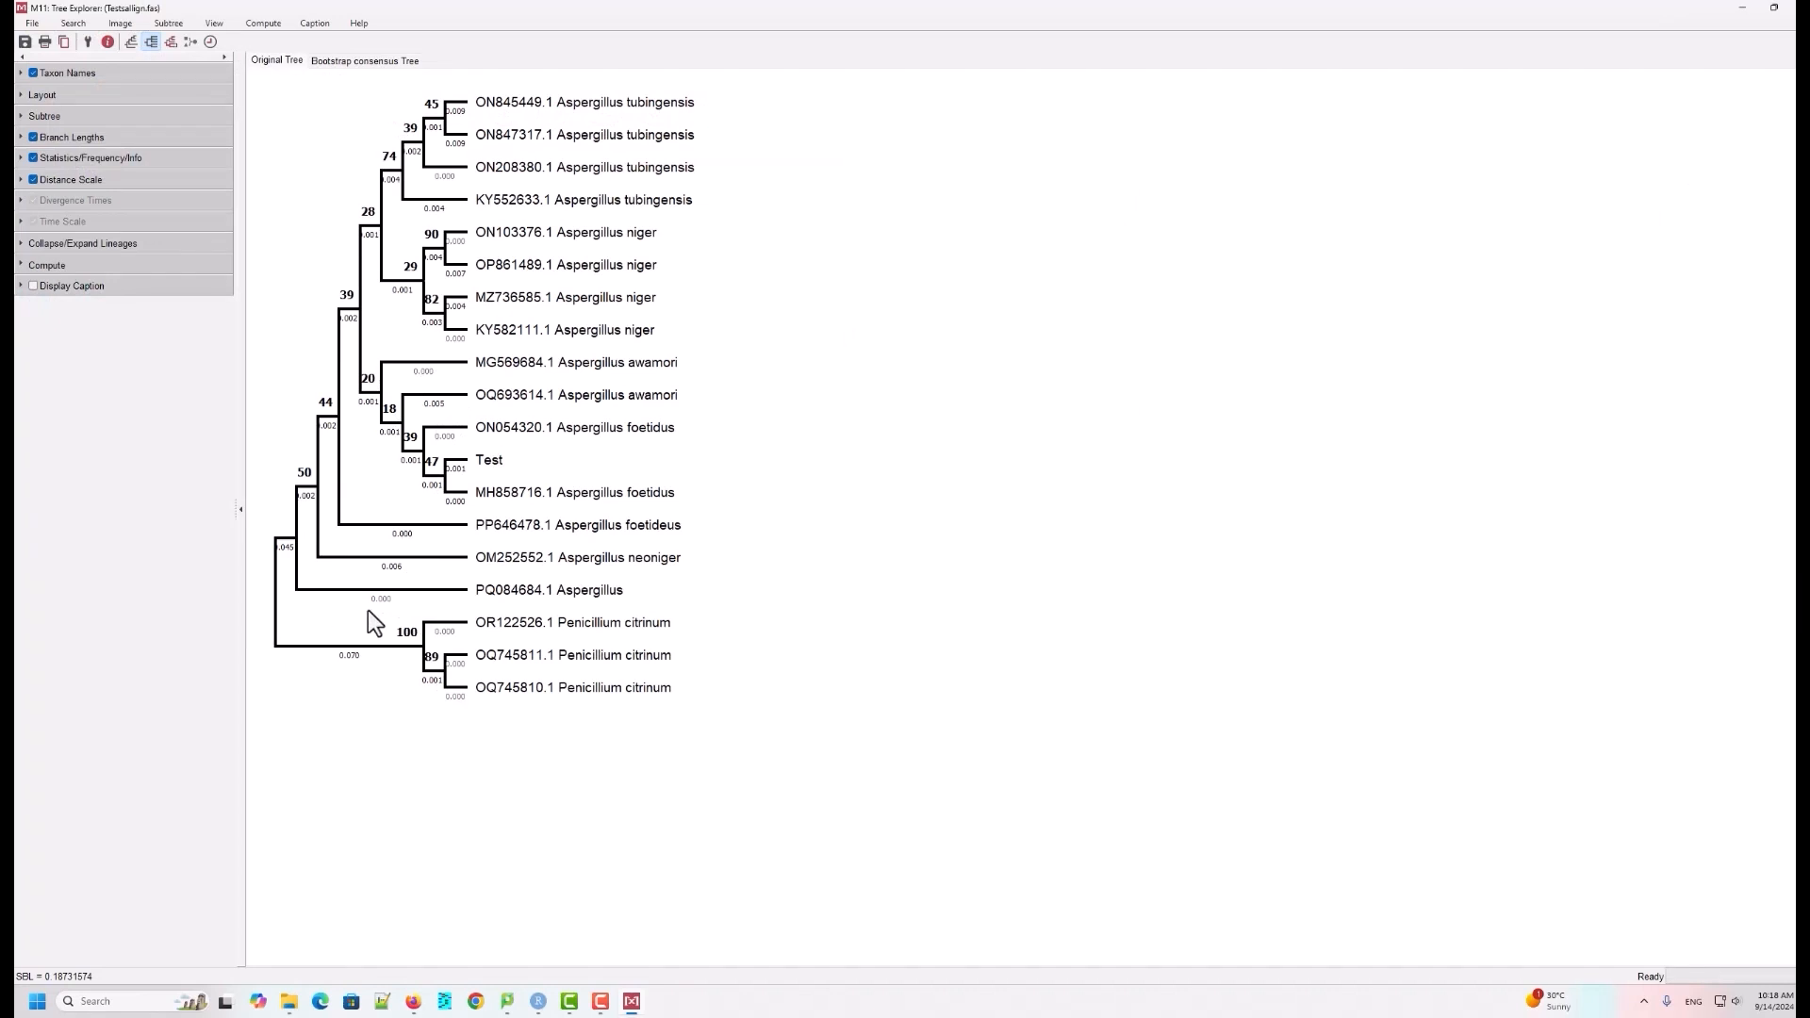
# Step: Turn off the display of branch lengths on the tree again
pyautogui.click(89, 44)
pyautogui.click(108, 74)
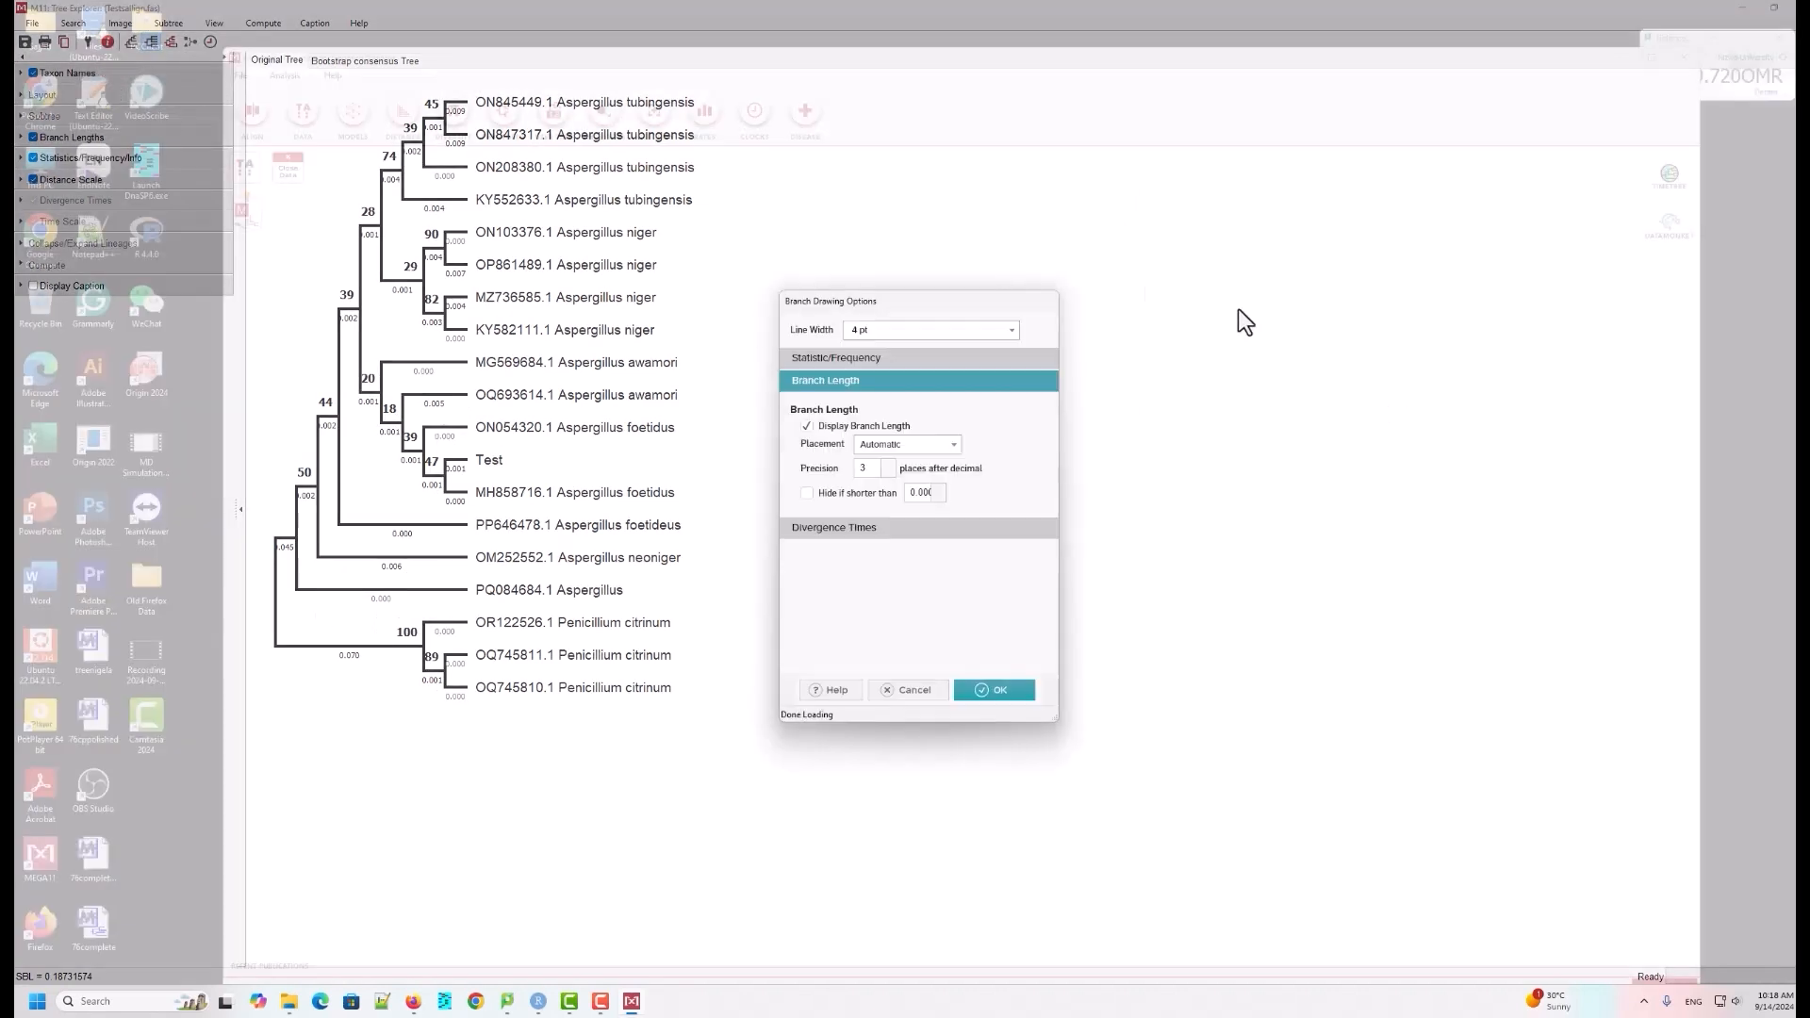
pyautogui.moveTo(1065, 180); pyautogui.dragTo(981, 151)
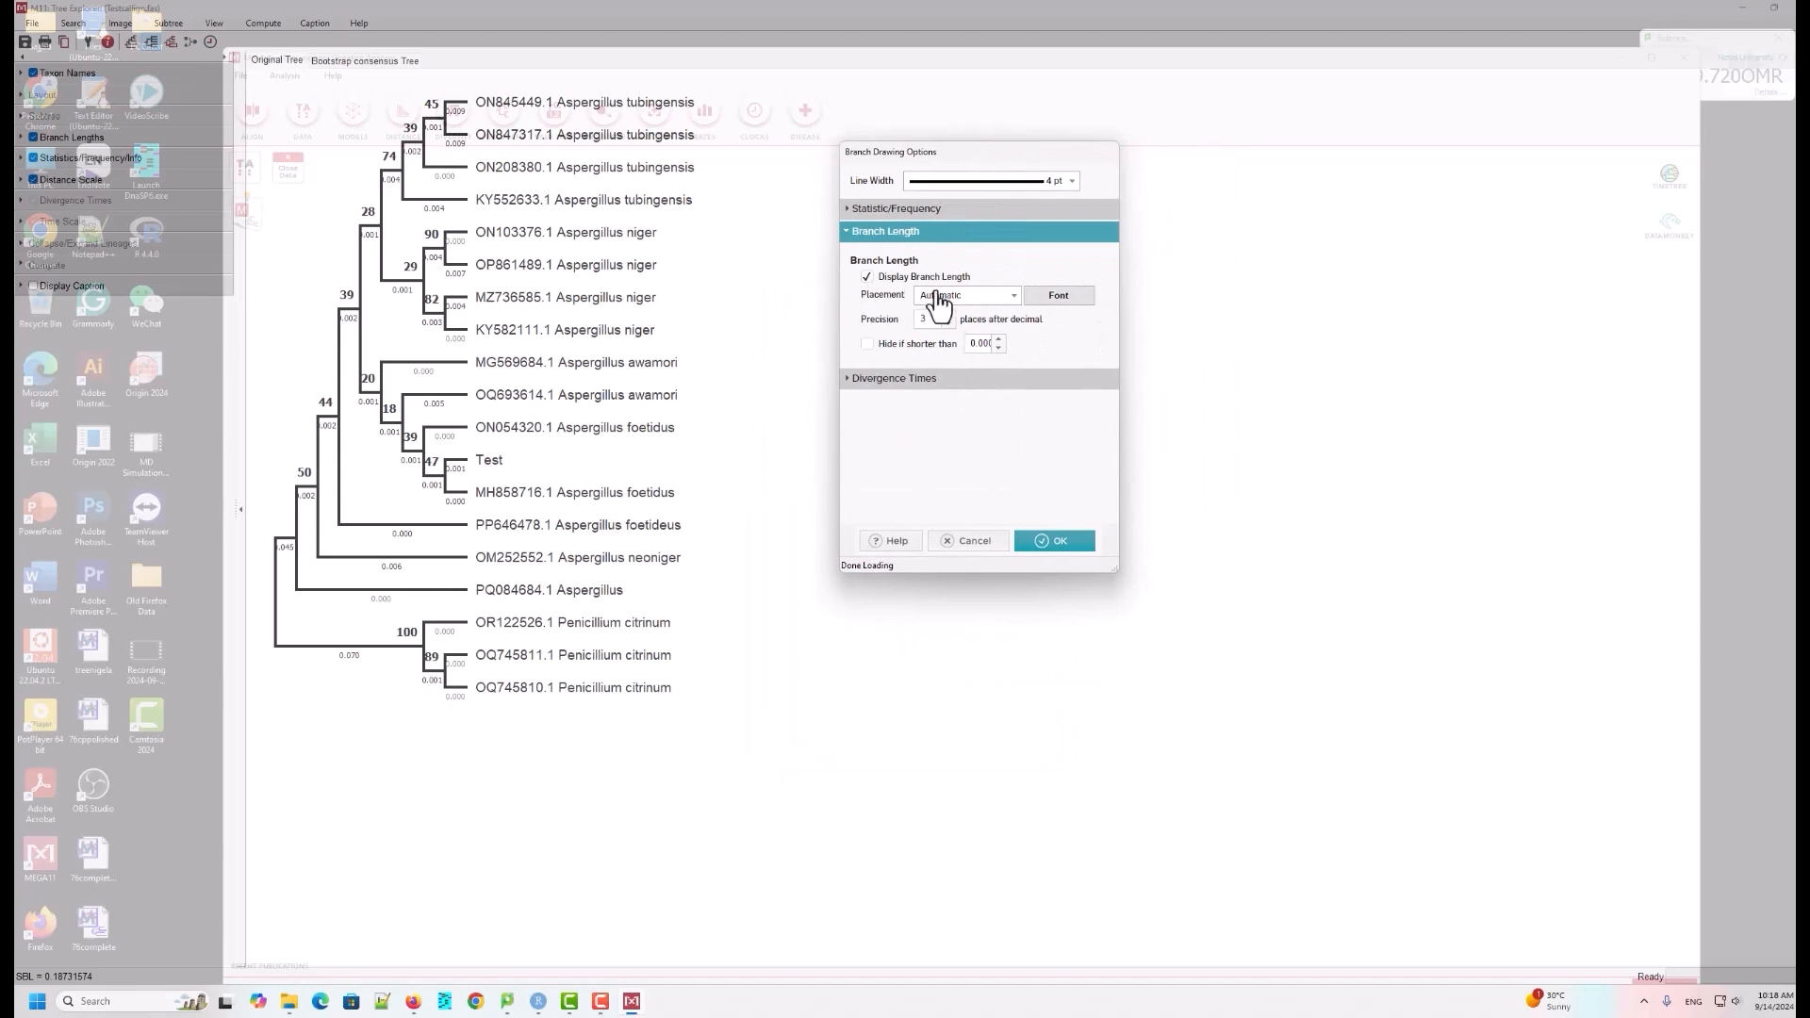
pyautogui.click(866, 278)
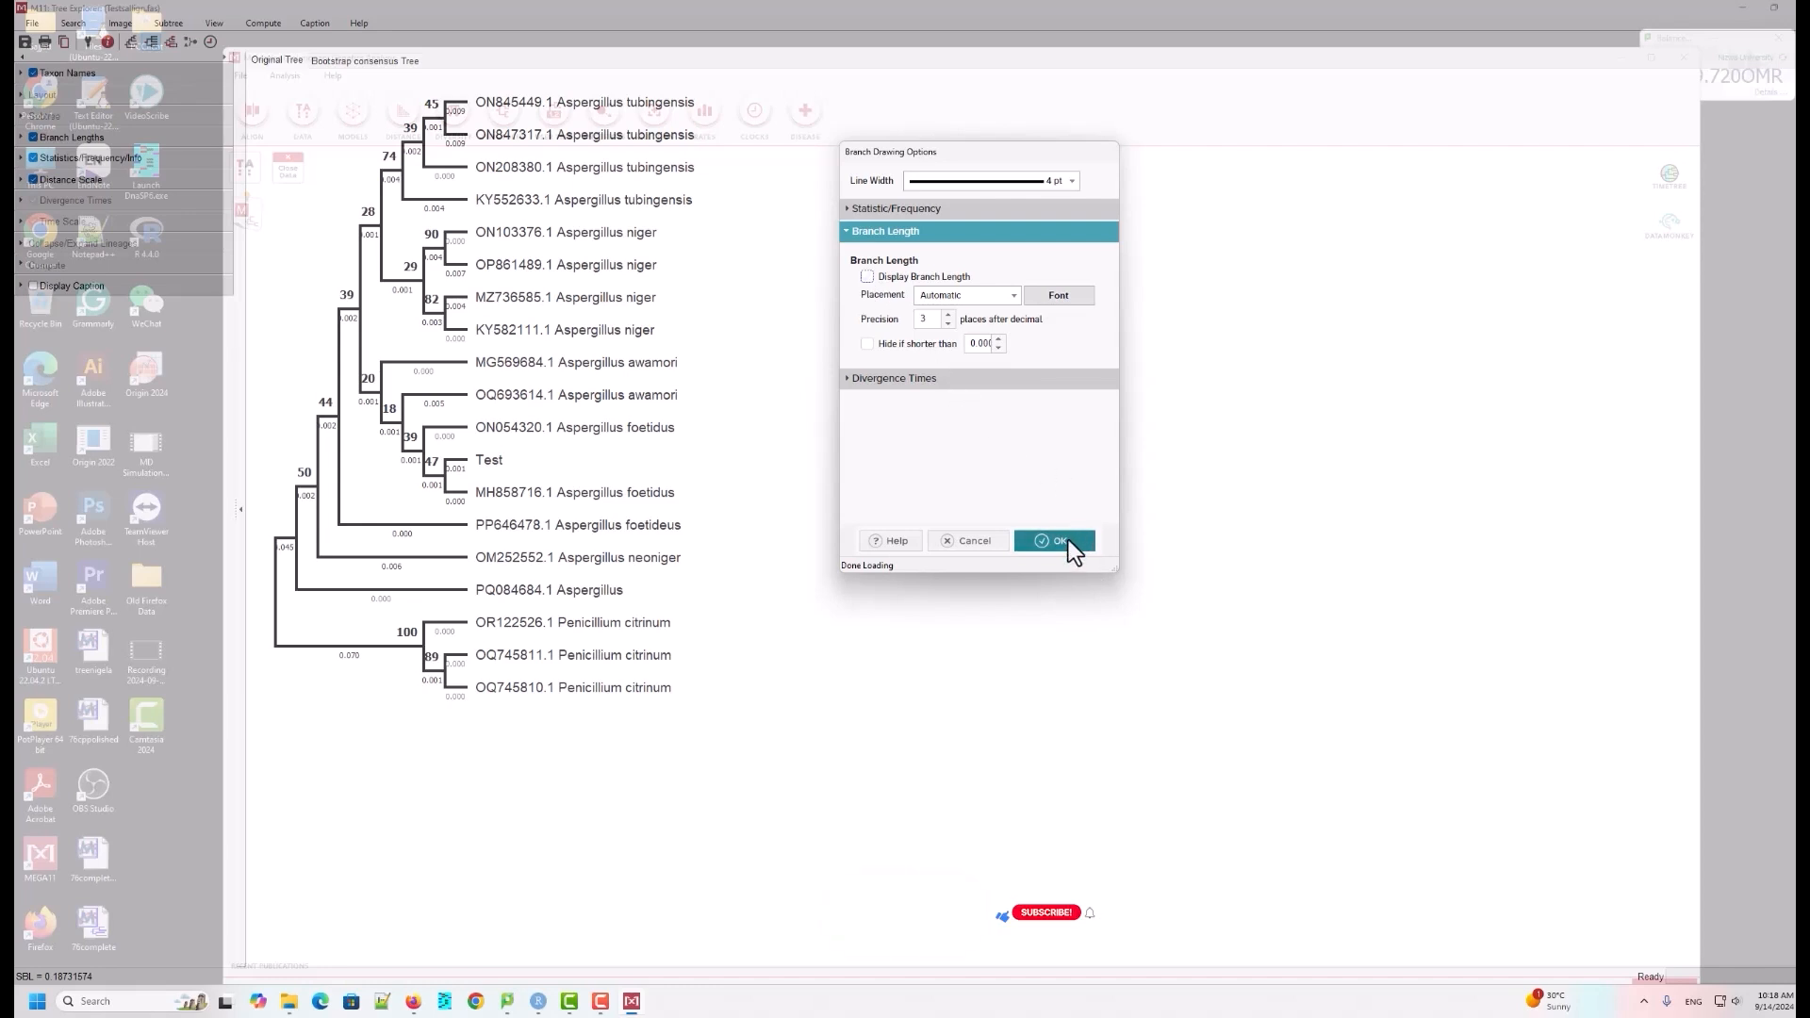
pyautogui.click(1067, 539)
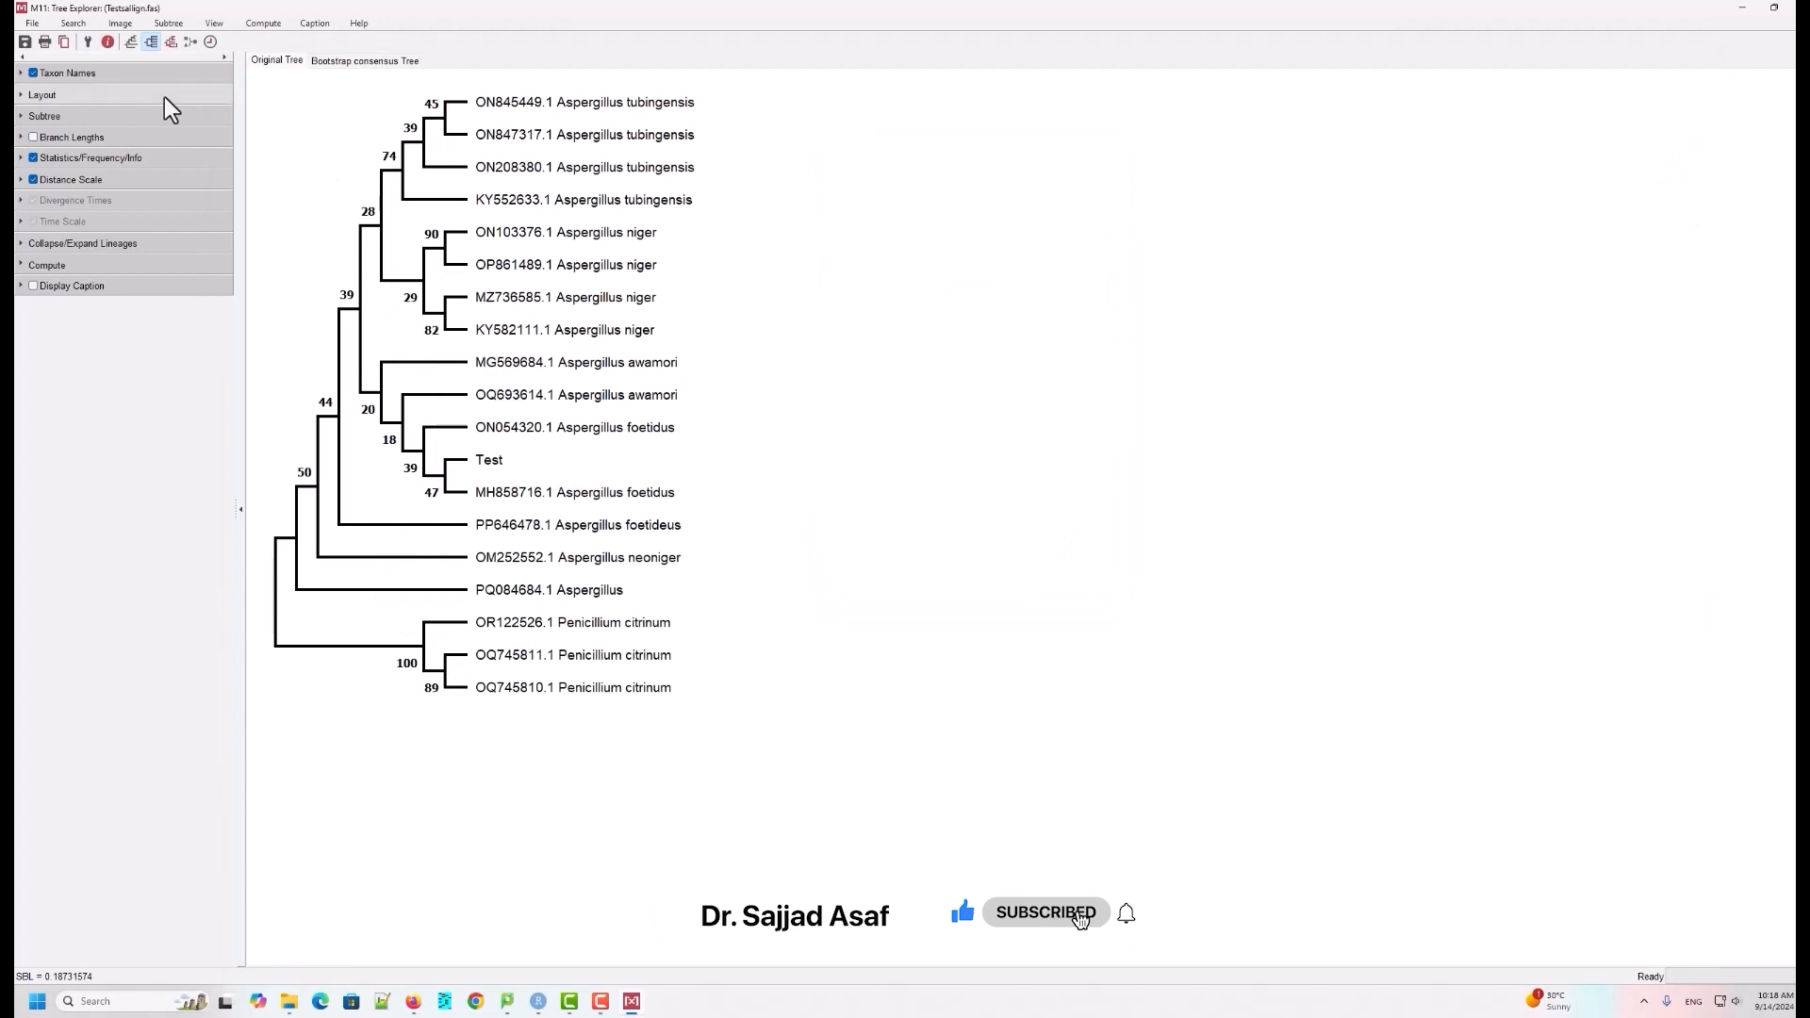
# Step: Review the divergence times settings in the branch drawing options
pyautogui.click(87, 41)
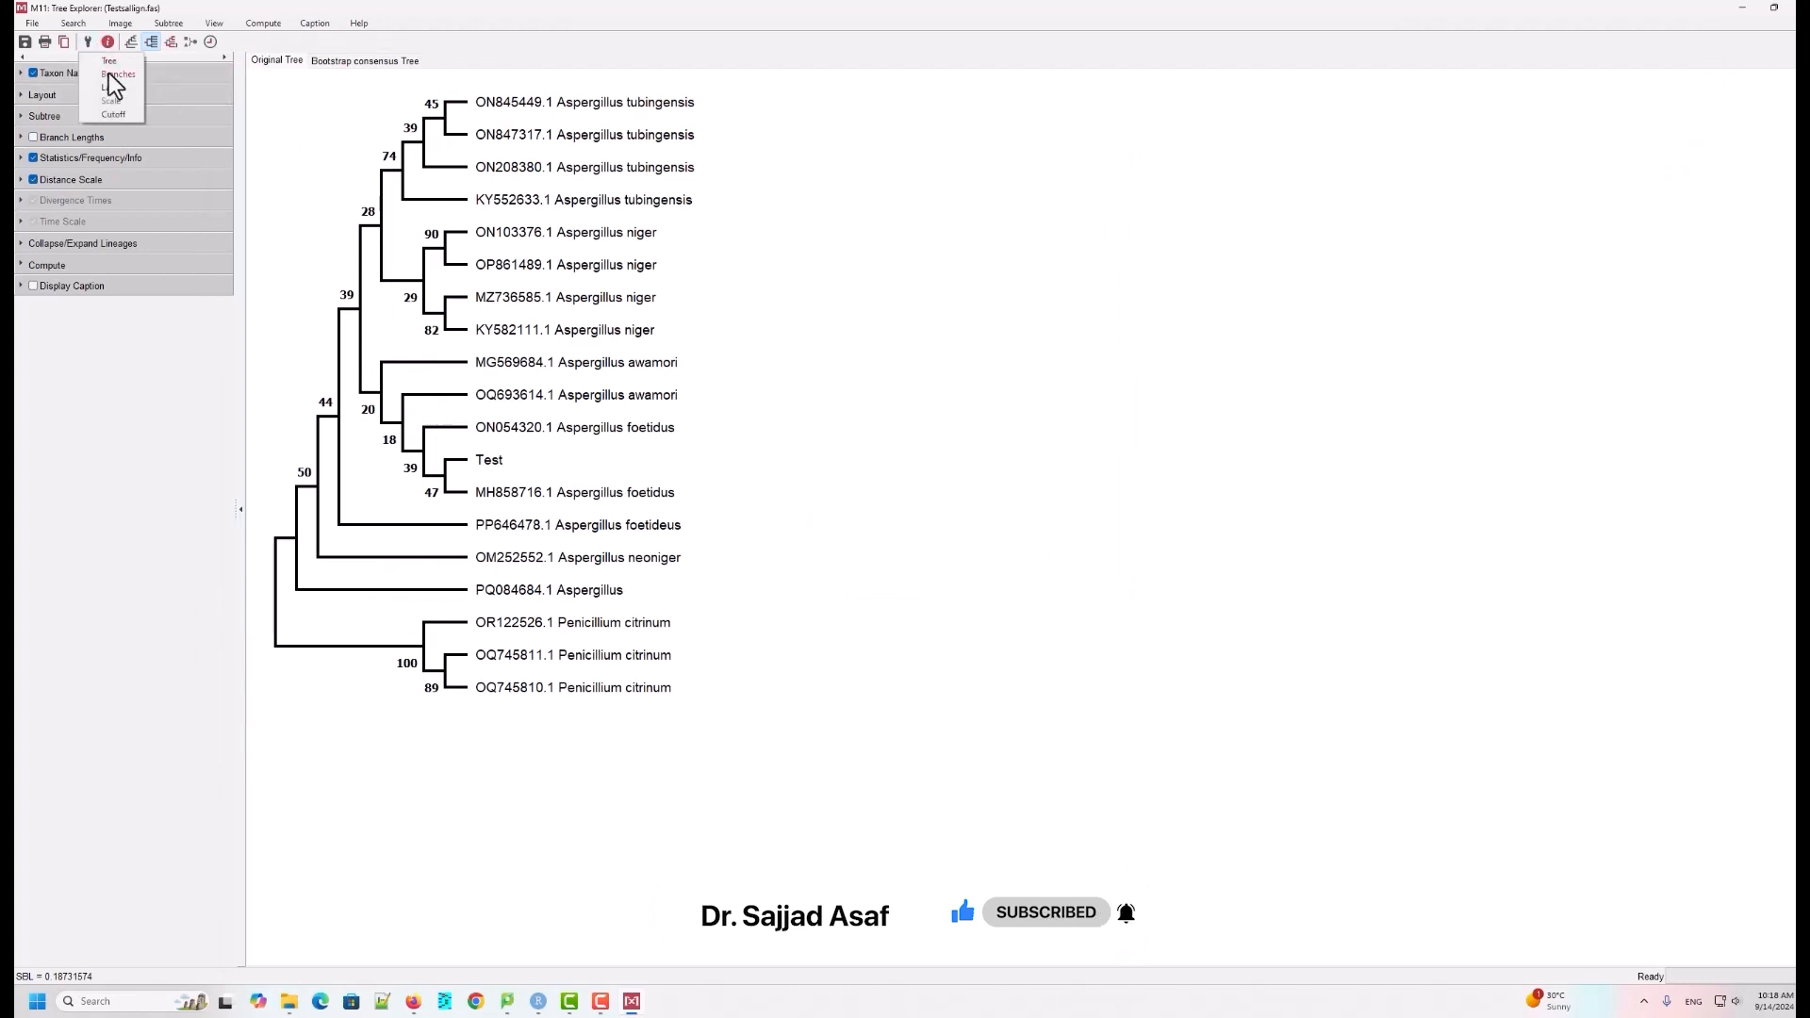
pyautogui.click(111, 74)
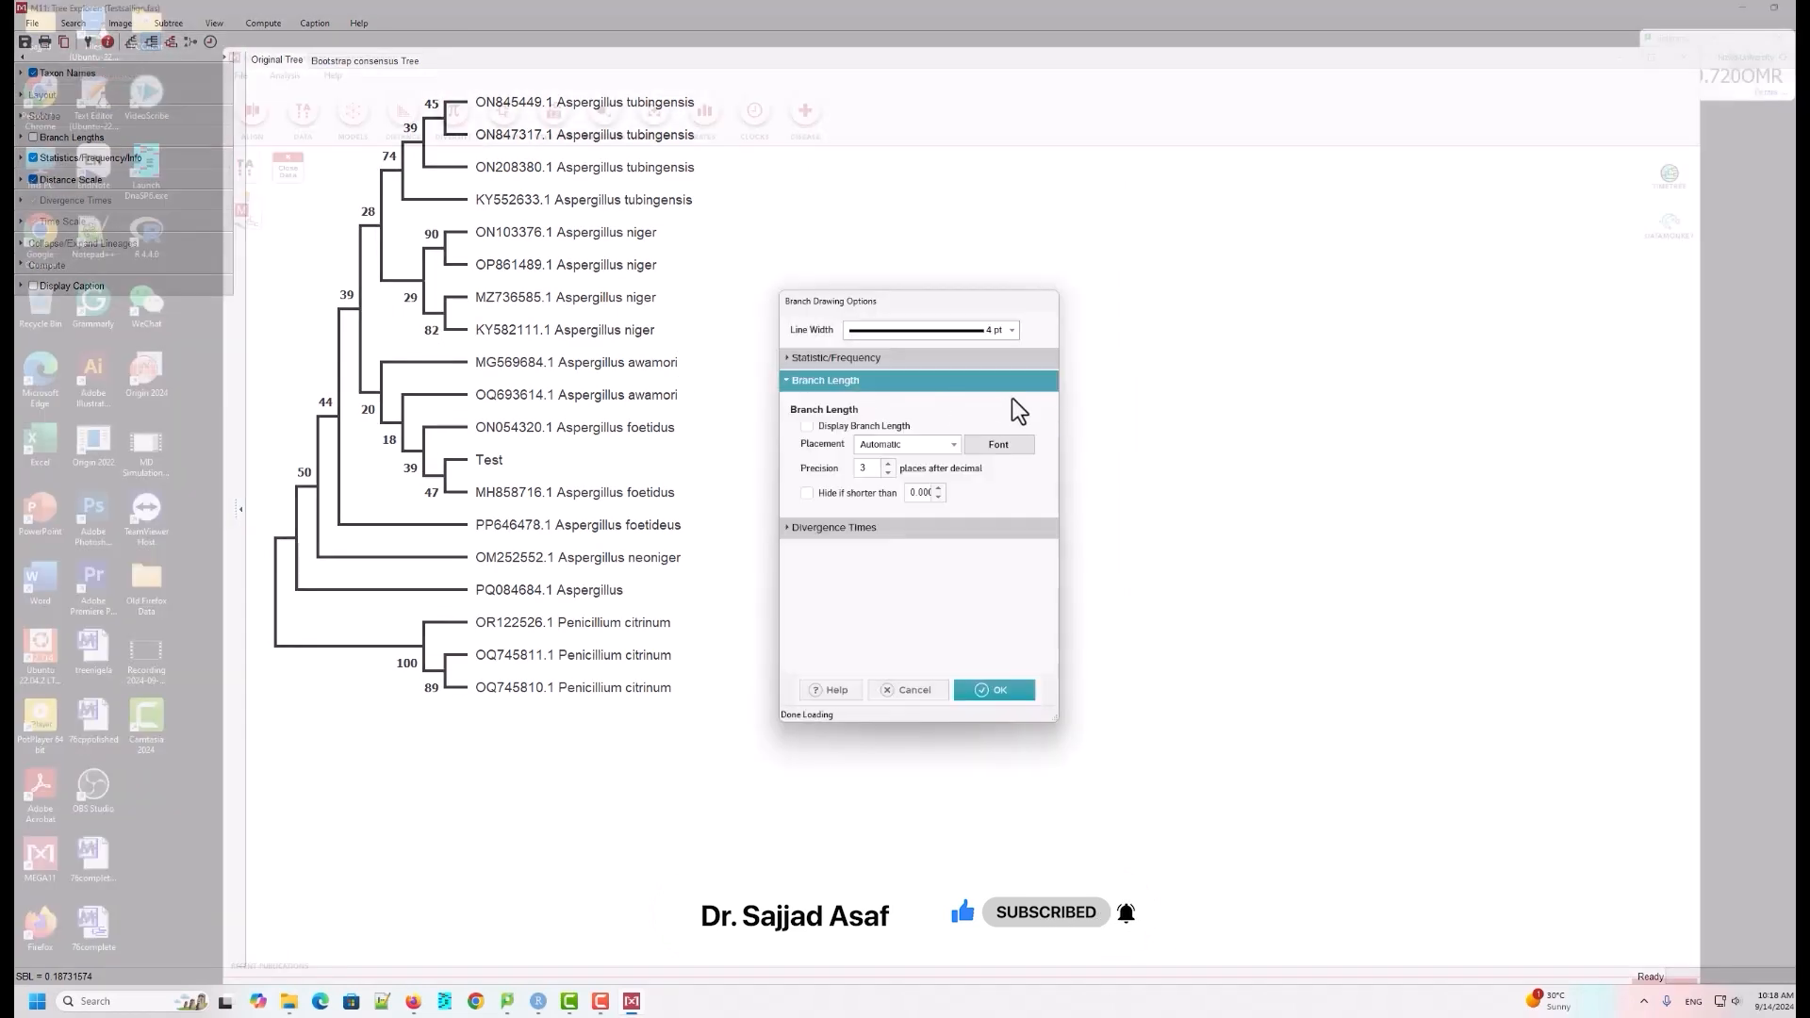
pyautogui.click(853, 534)
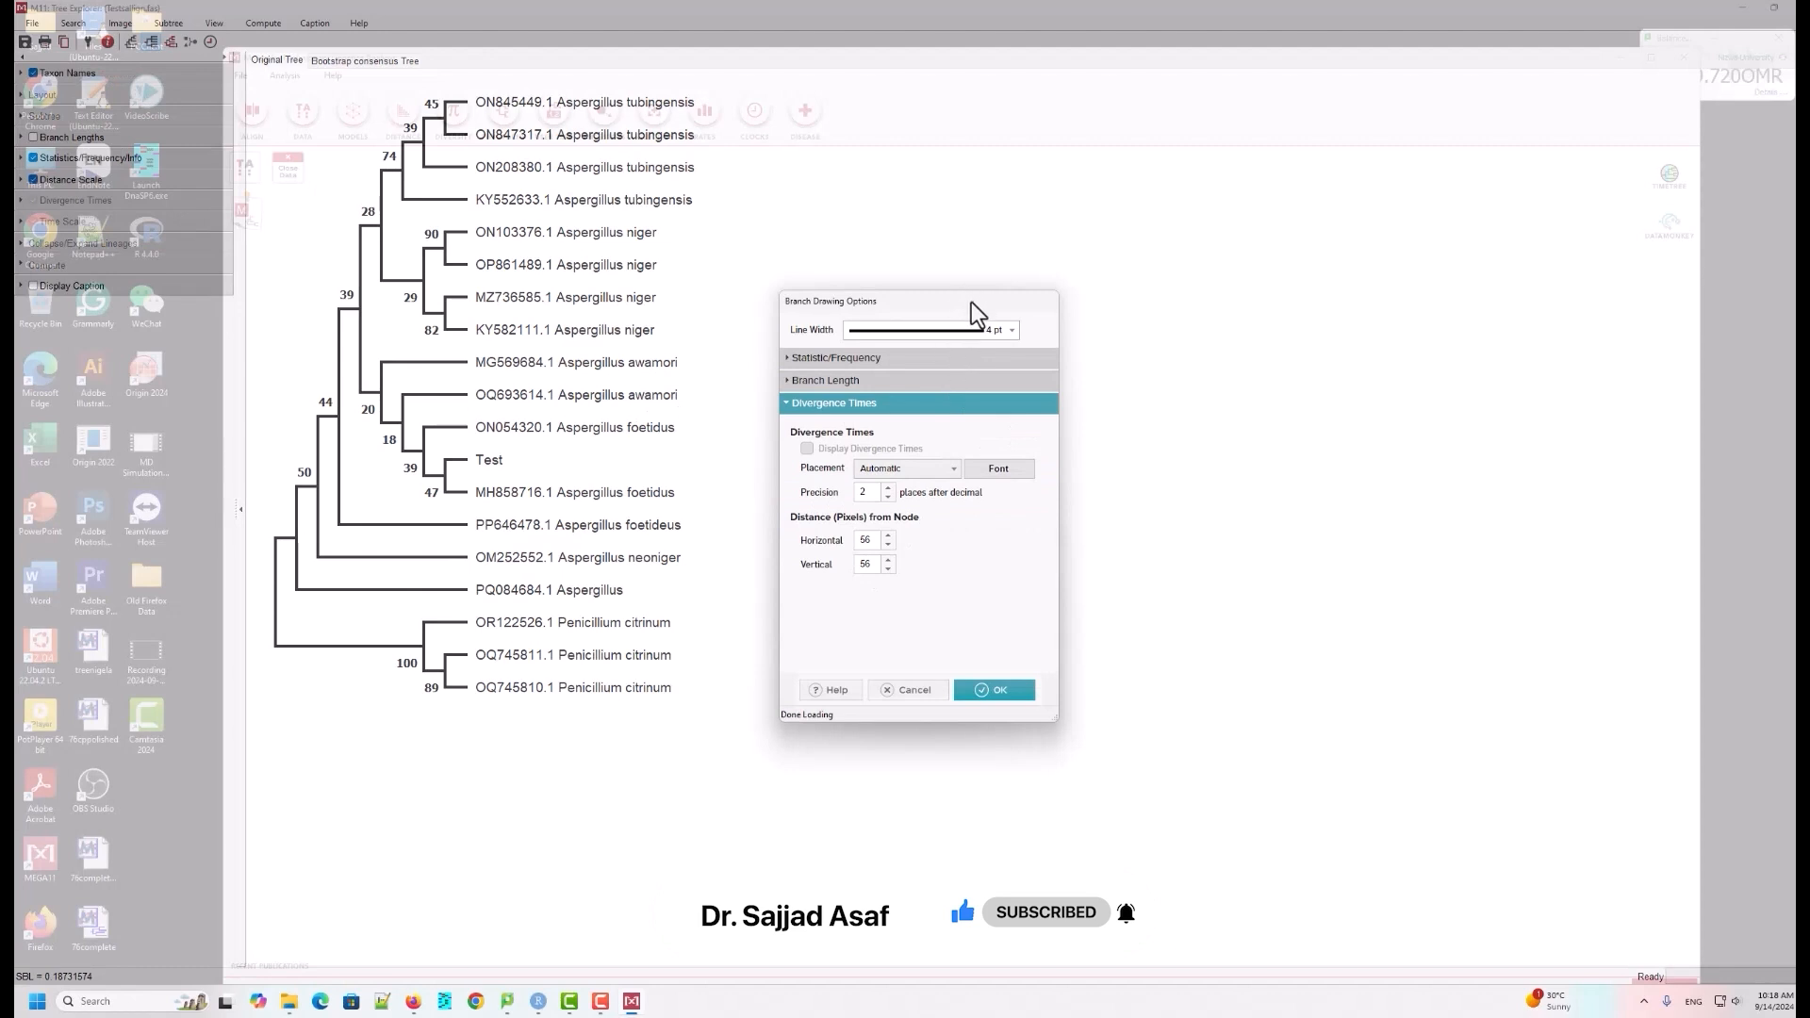
pyautogui.moveTo(967, 298)
pyautogui.mouseDown()
pyautogui.moveTo(914, 196)
pyautogui.moveTo(1032, 187)
pyautogui.mouseUp()
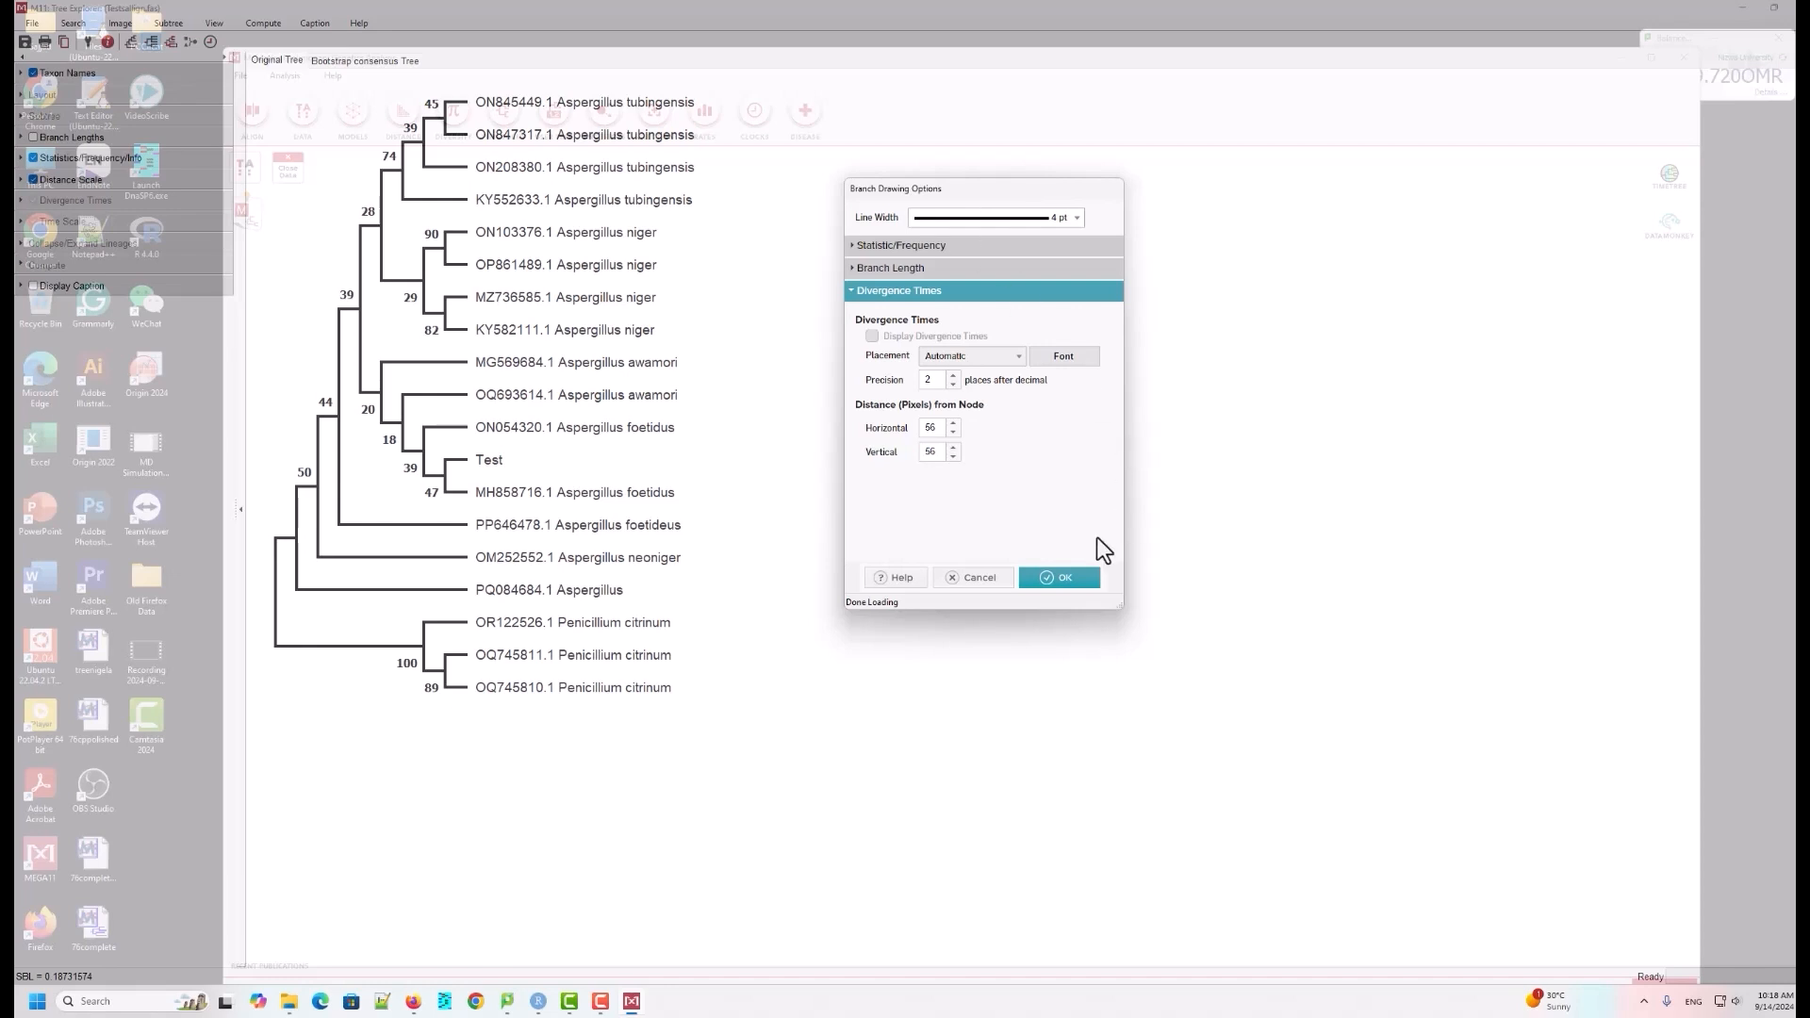
pyautogui.click(1052, 584)
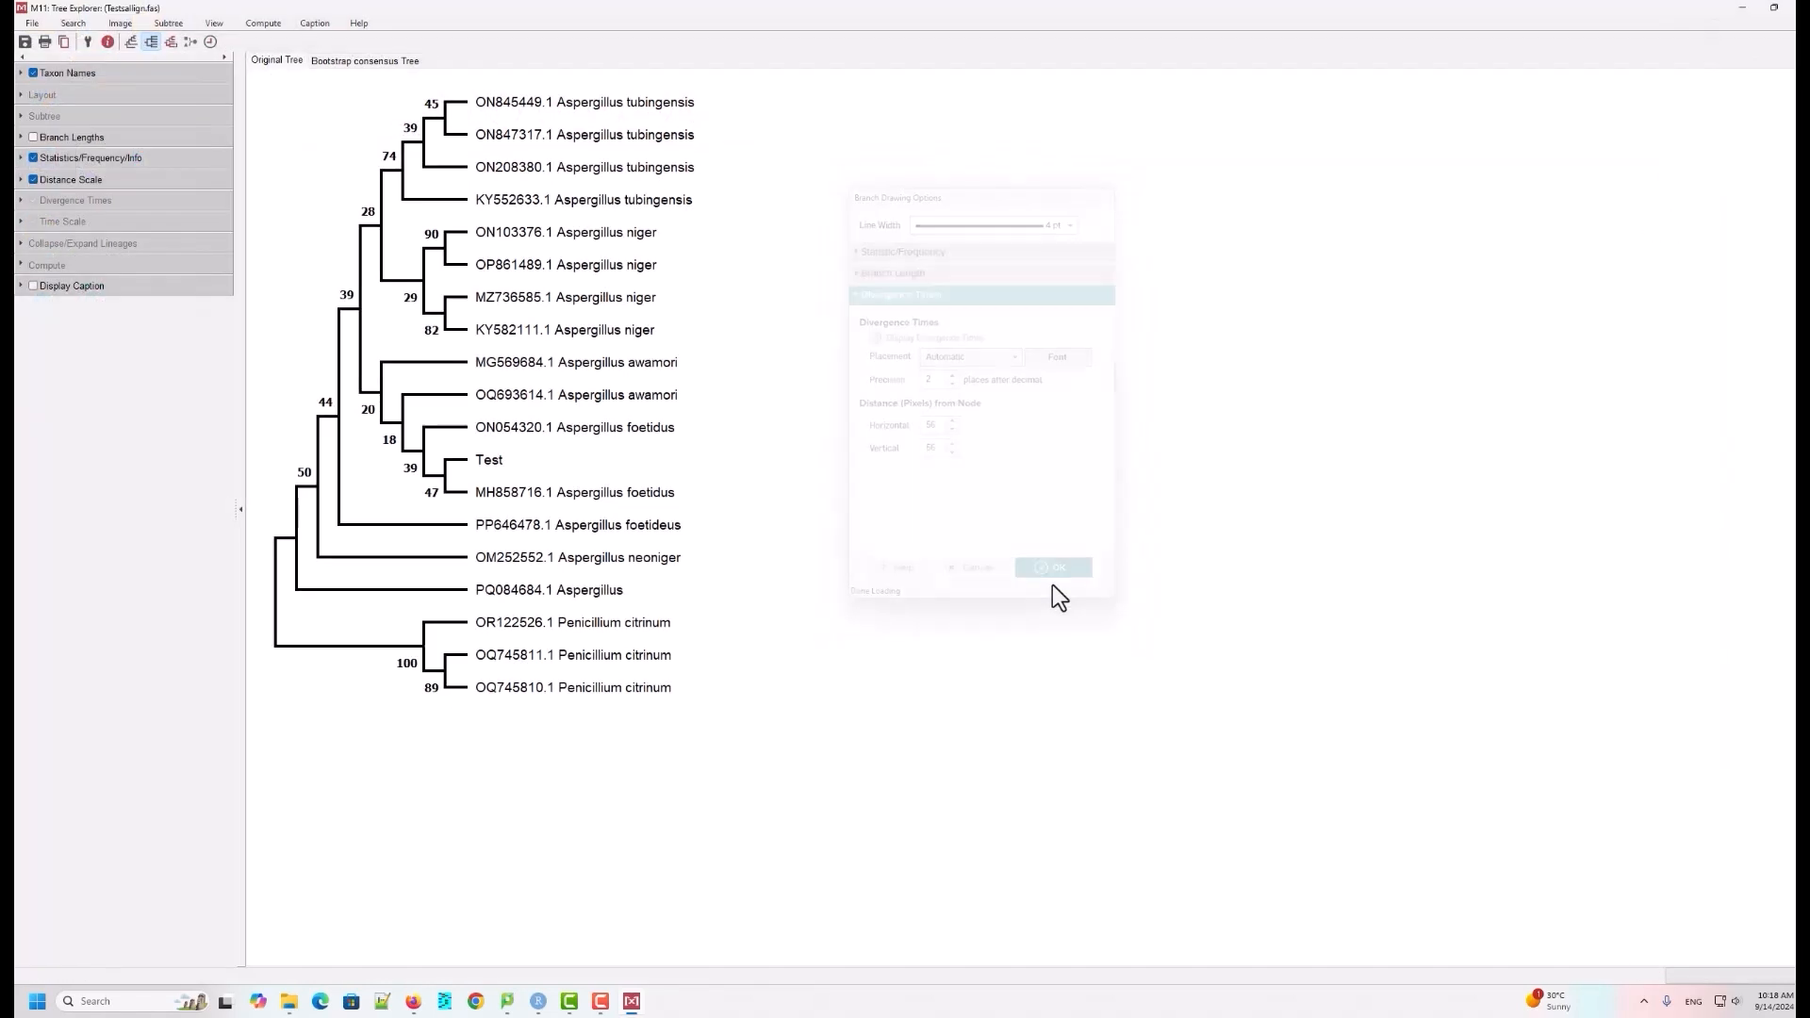
# Step: Try size 12 for the taxon names' Arial font, return it to size 14 and apply the label options
pyautogui.click(87, 45)
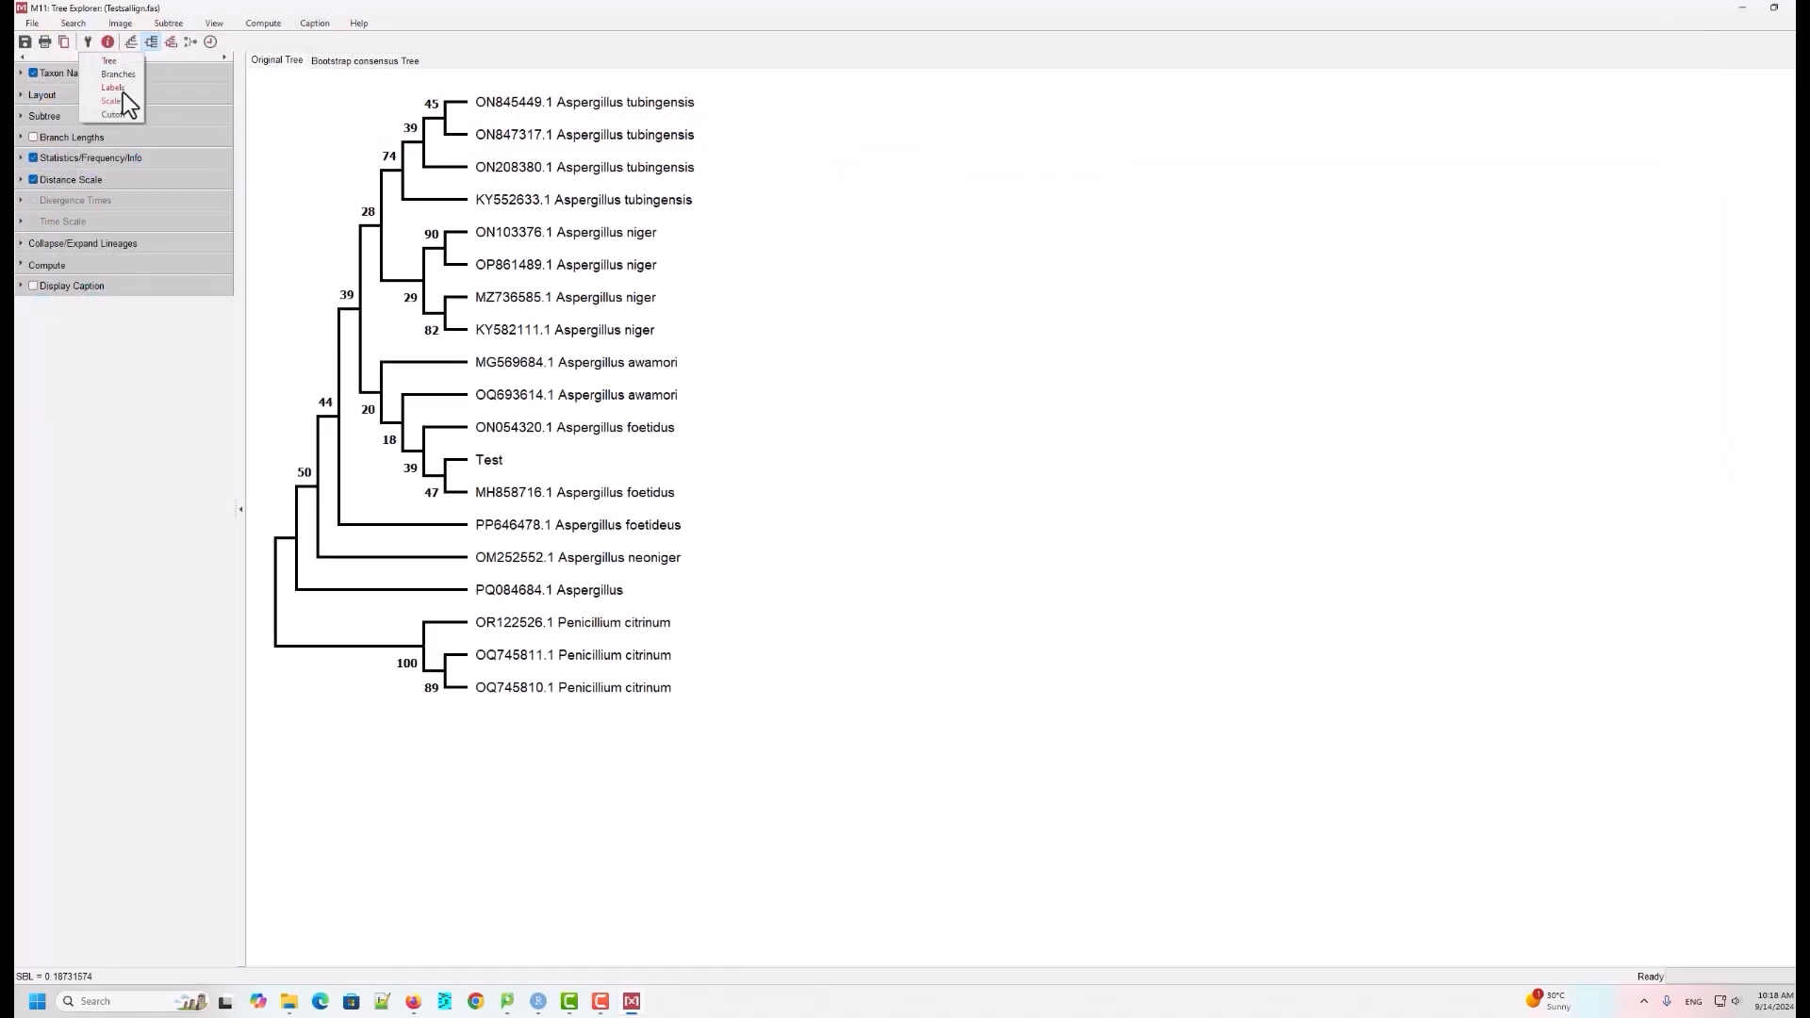
pyautogui.click(122, 90)
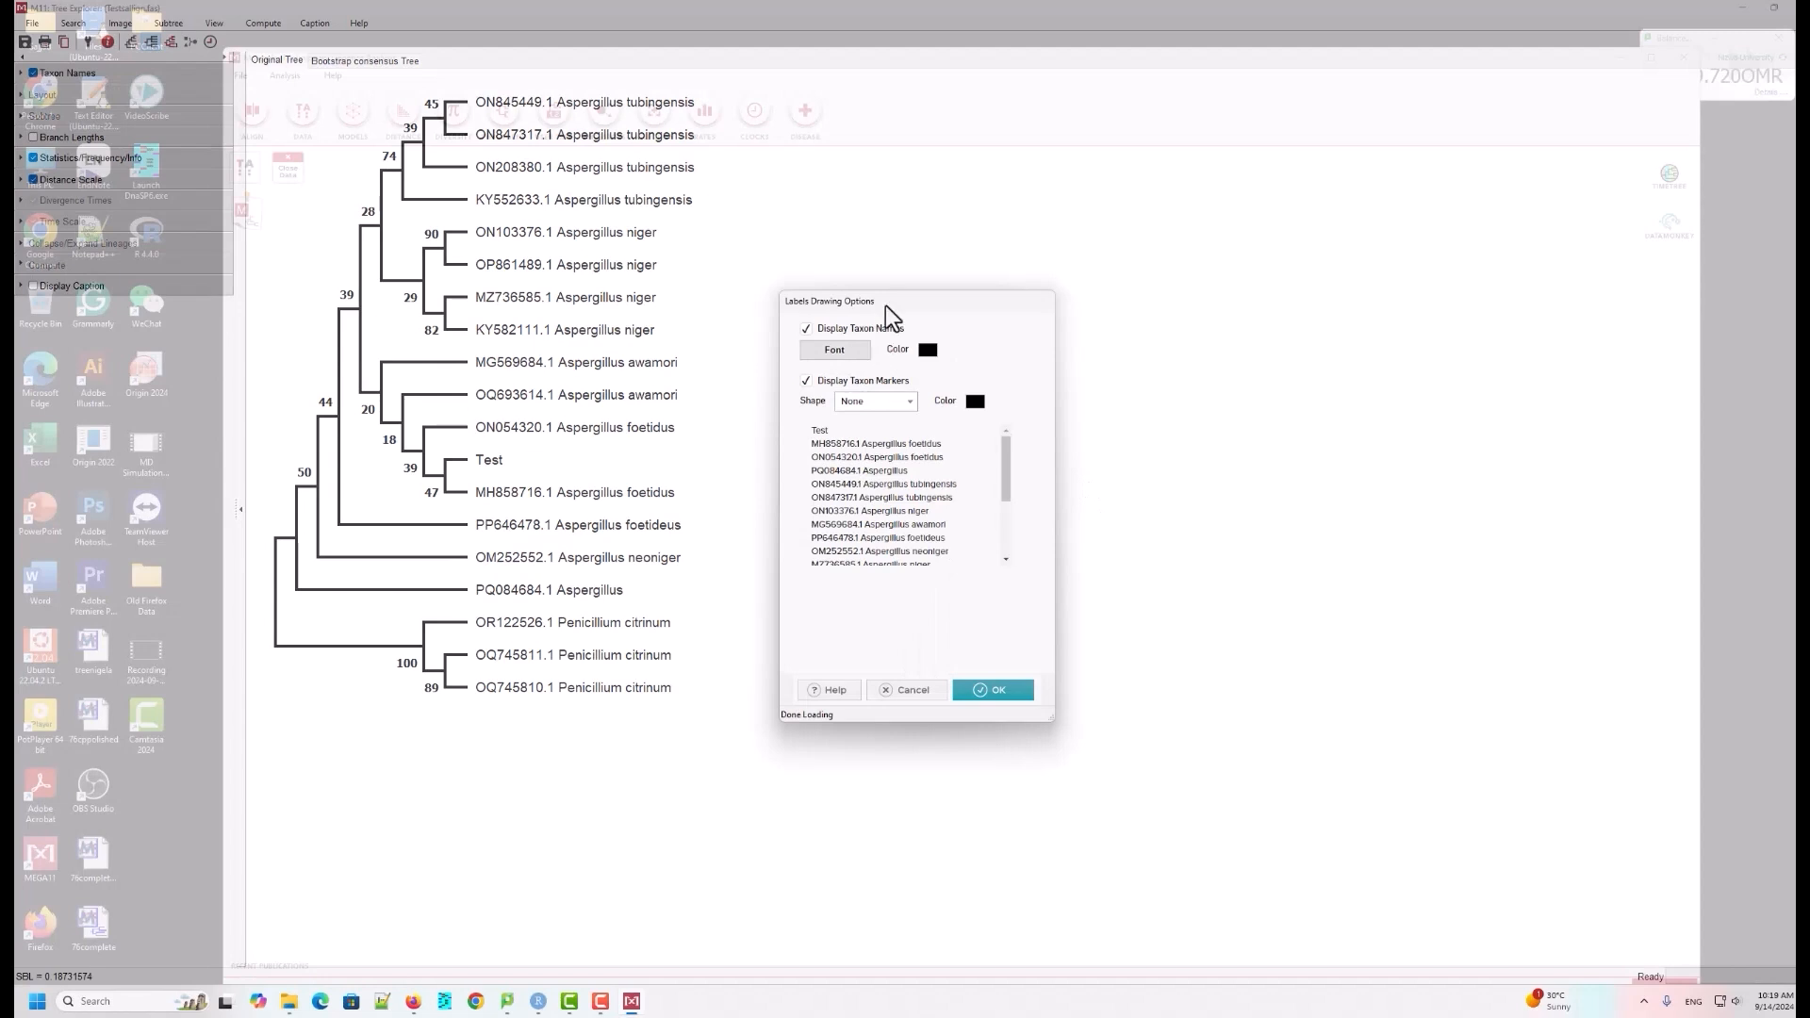
pyautogui.moveTo(885, 305)
pyautogui.mouseDown()
pyautogui.moveTo(1362, 205)
pyautogui.moveTo(902, 207)
pyautogui.mouseUp()
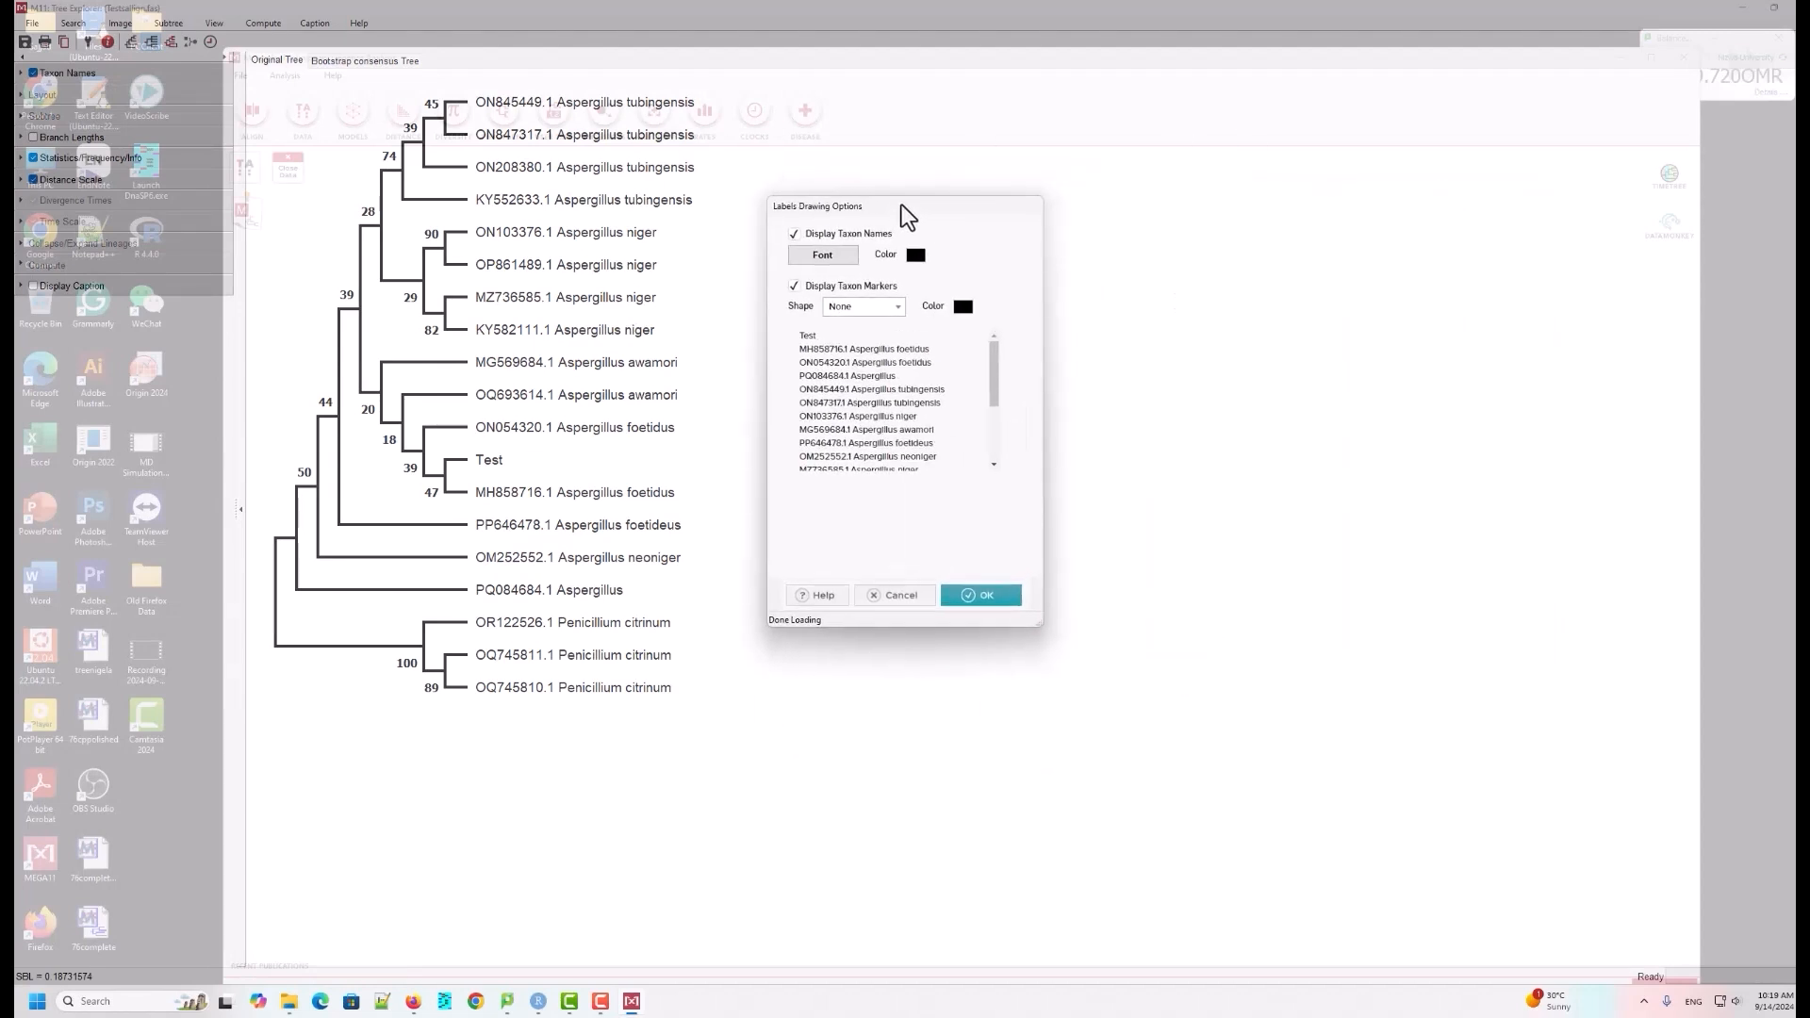
pyautogui.click(839, 258)
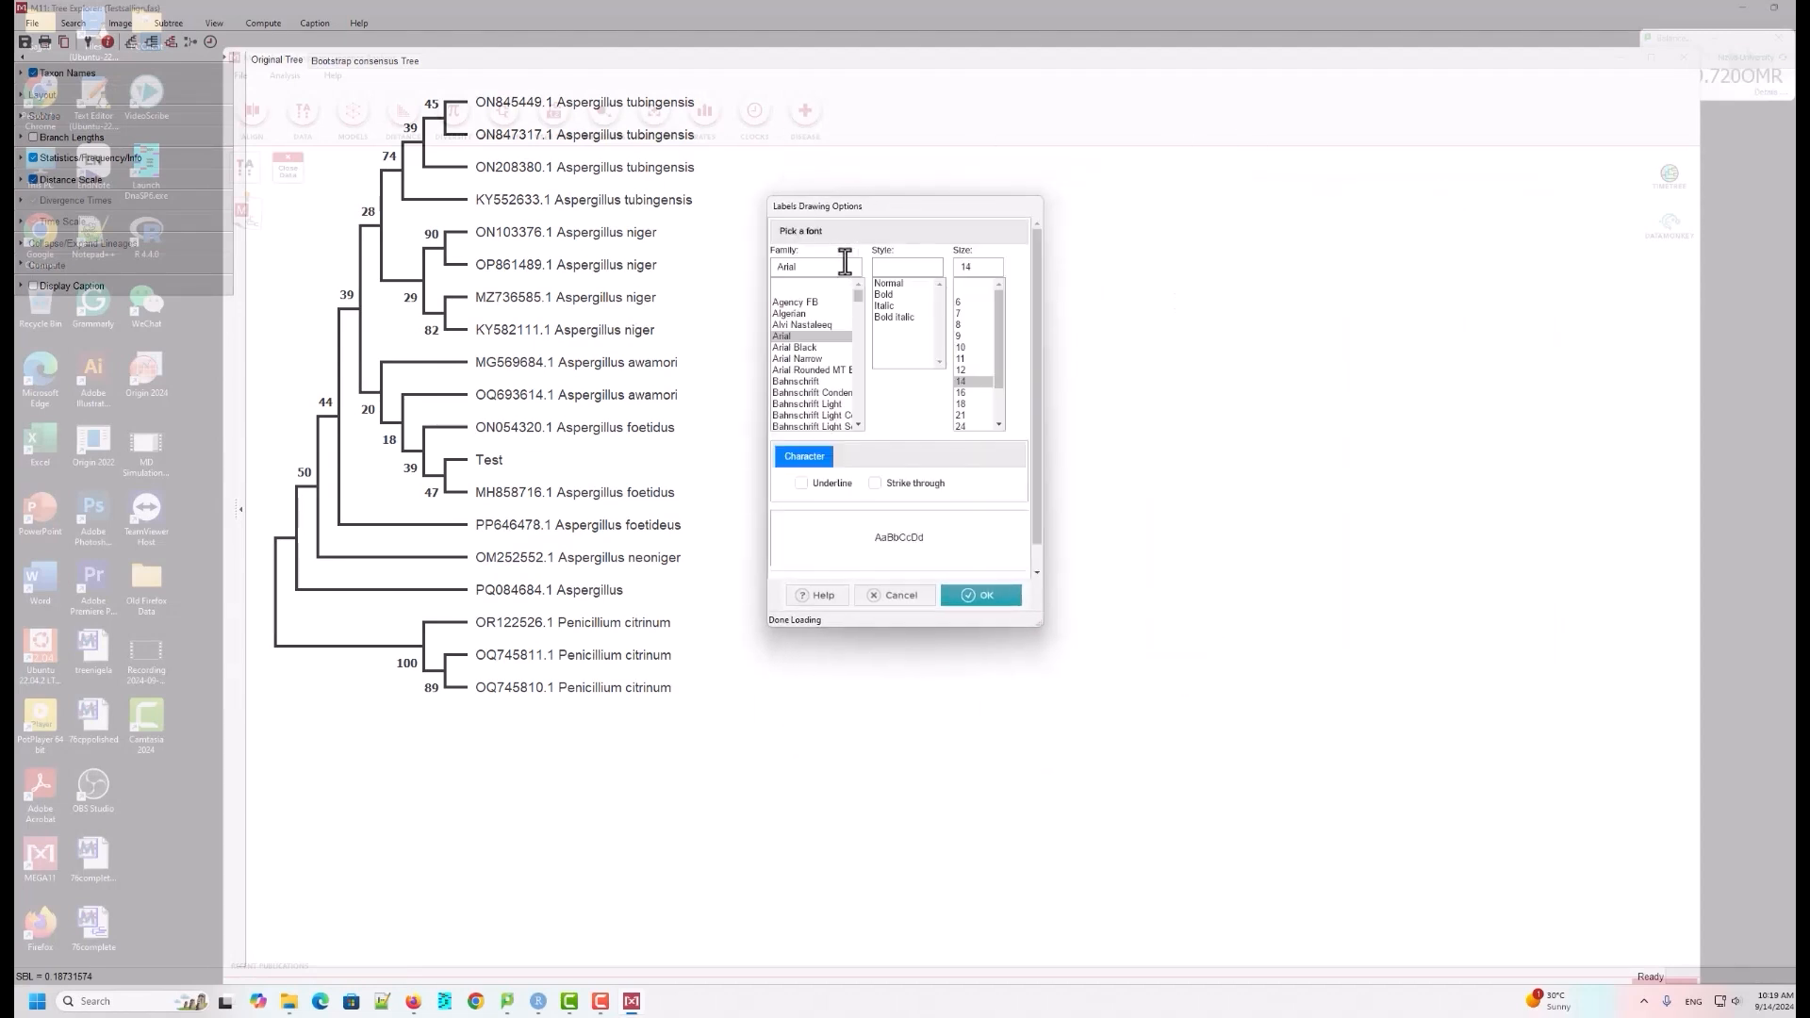
pyautogui.click(966, 381)
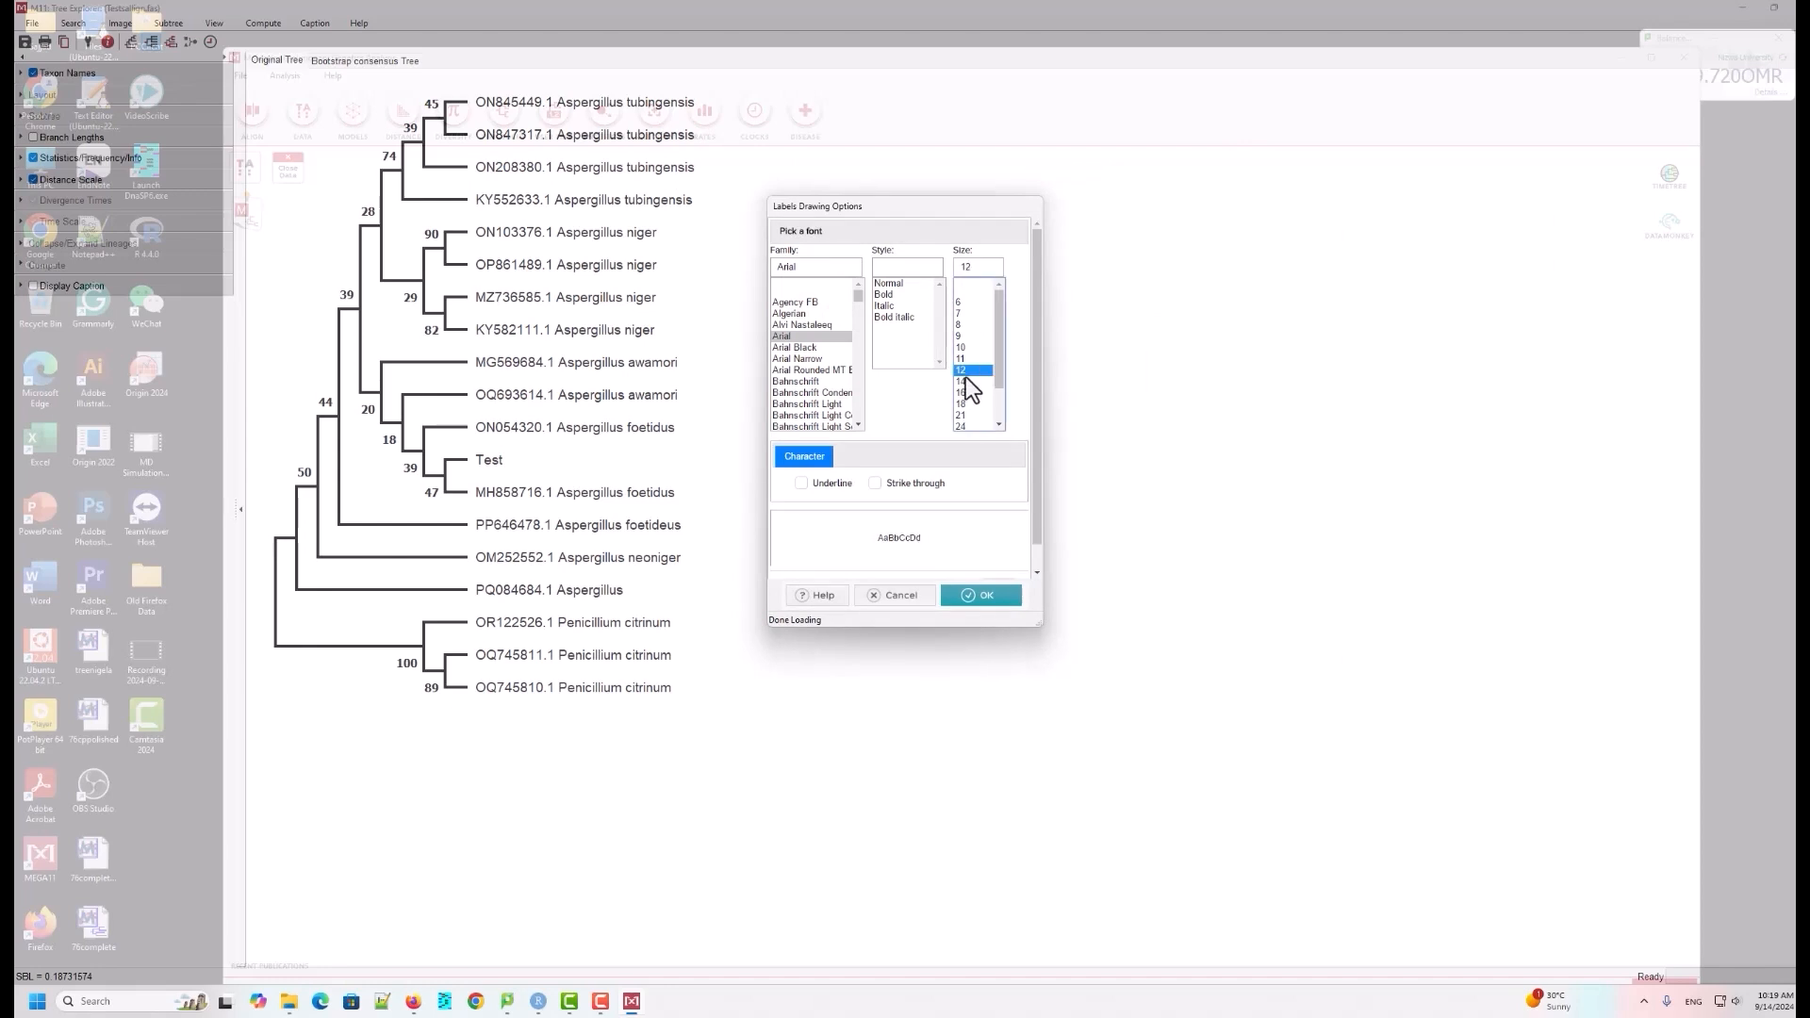
pyautogui.click(967, 373)
pyautogui.click(966, 380)
pyautogui.click(999, 595)
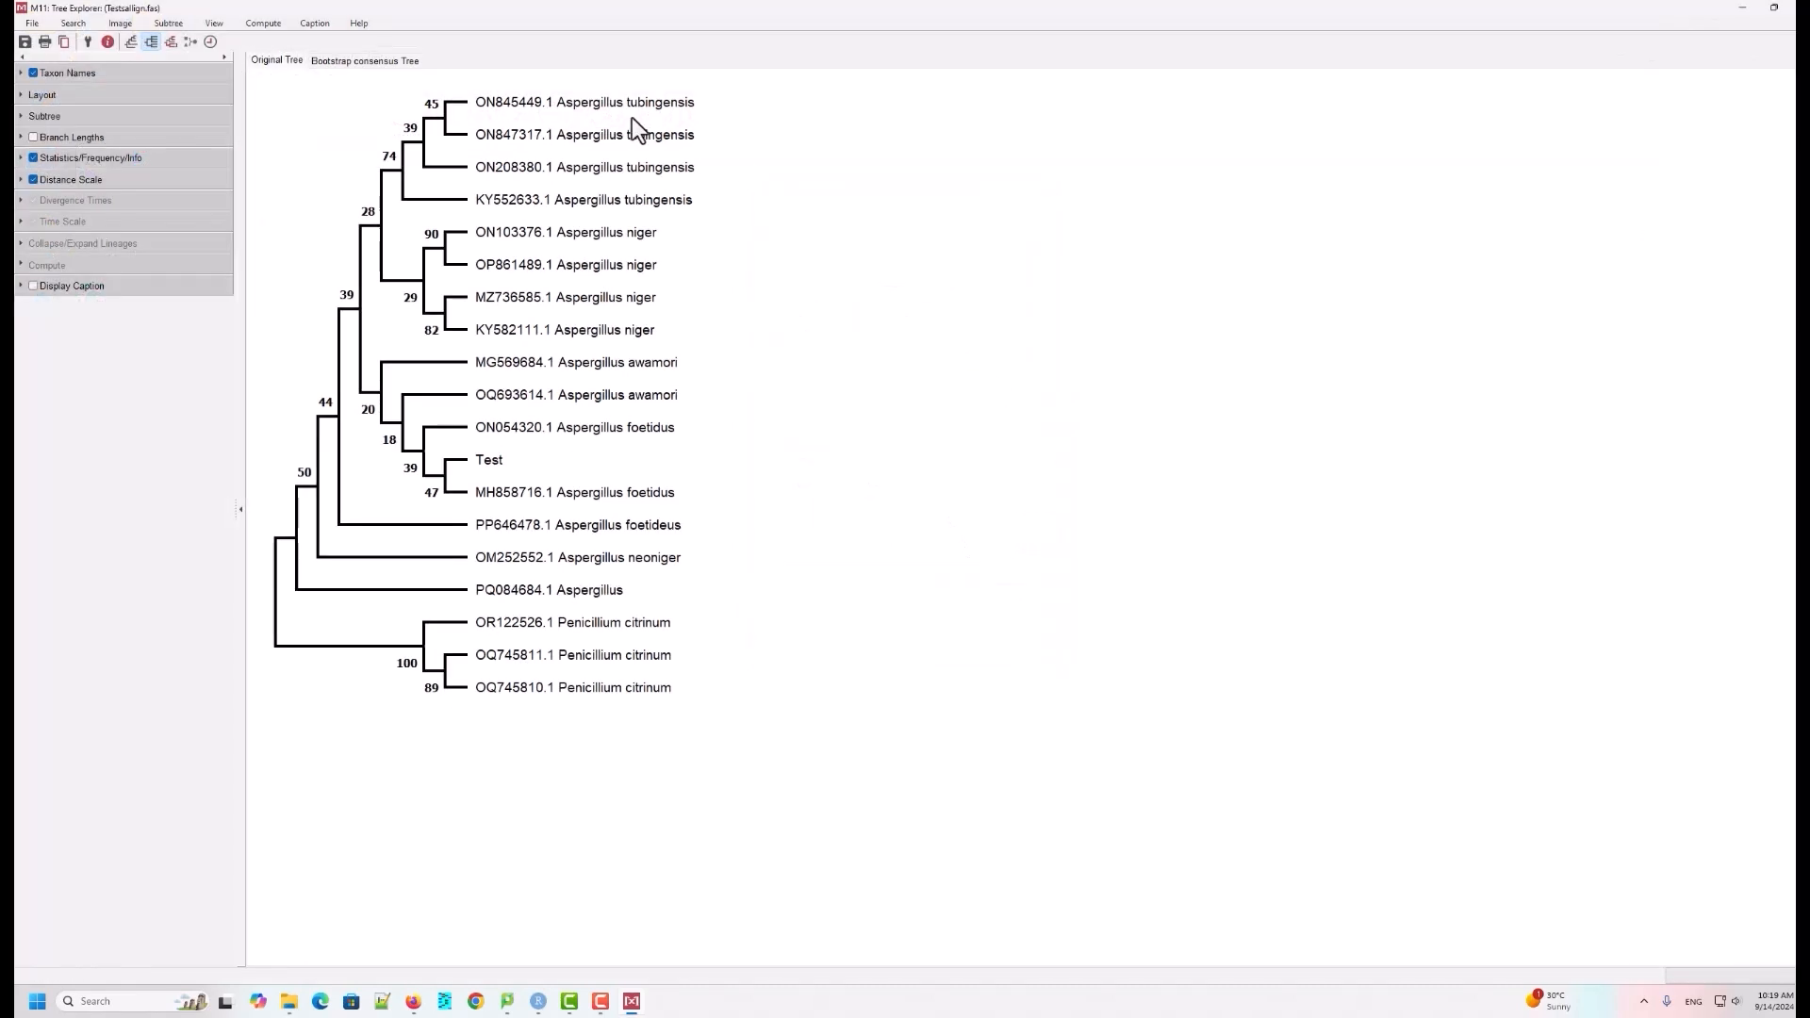
# Step: Set the taxon names' colour to red (#ff0000) in the label drawing options and apply it to the tree
pyautogui.click(86, 42)
pyautogui.click(109, 87)
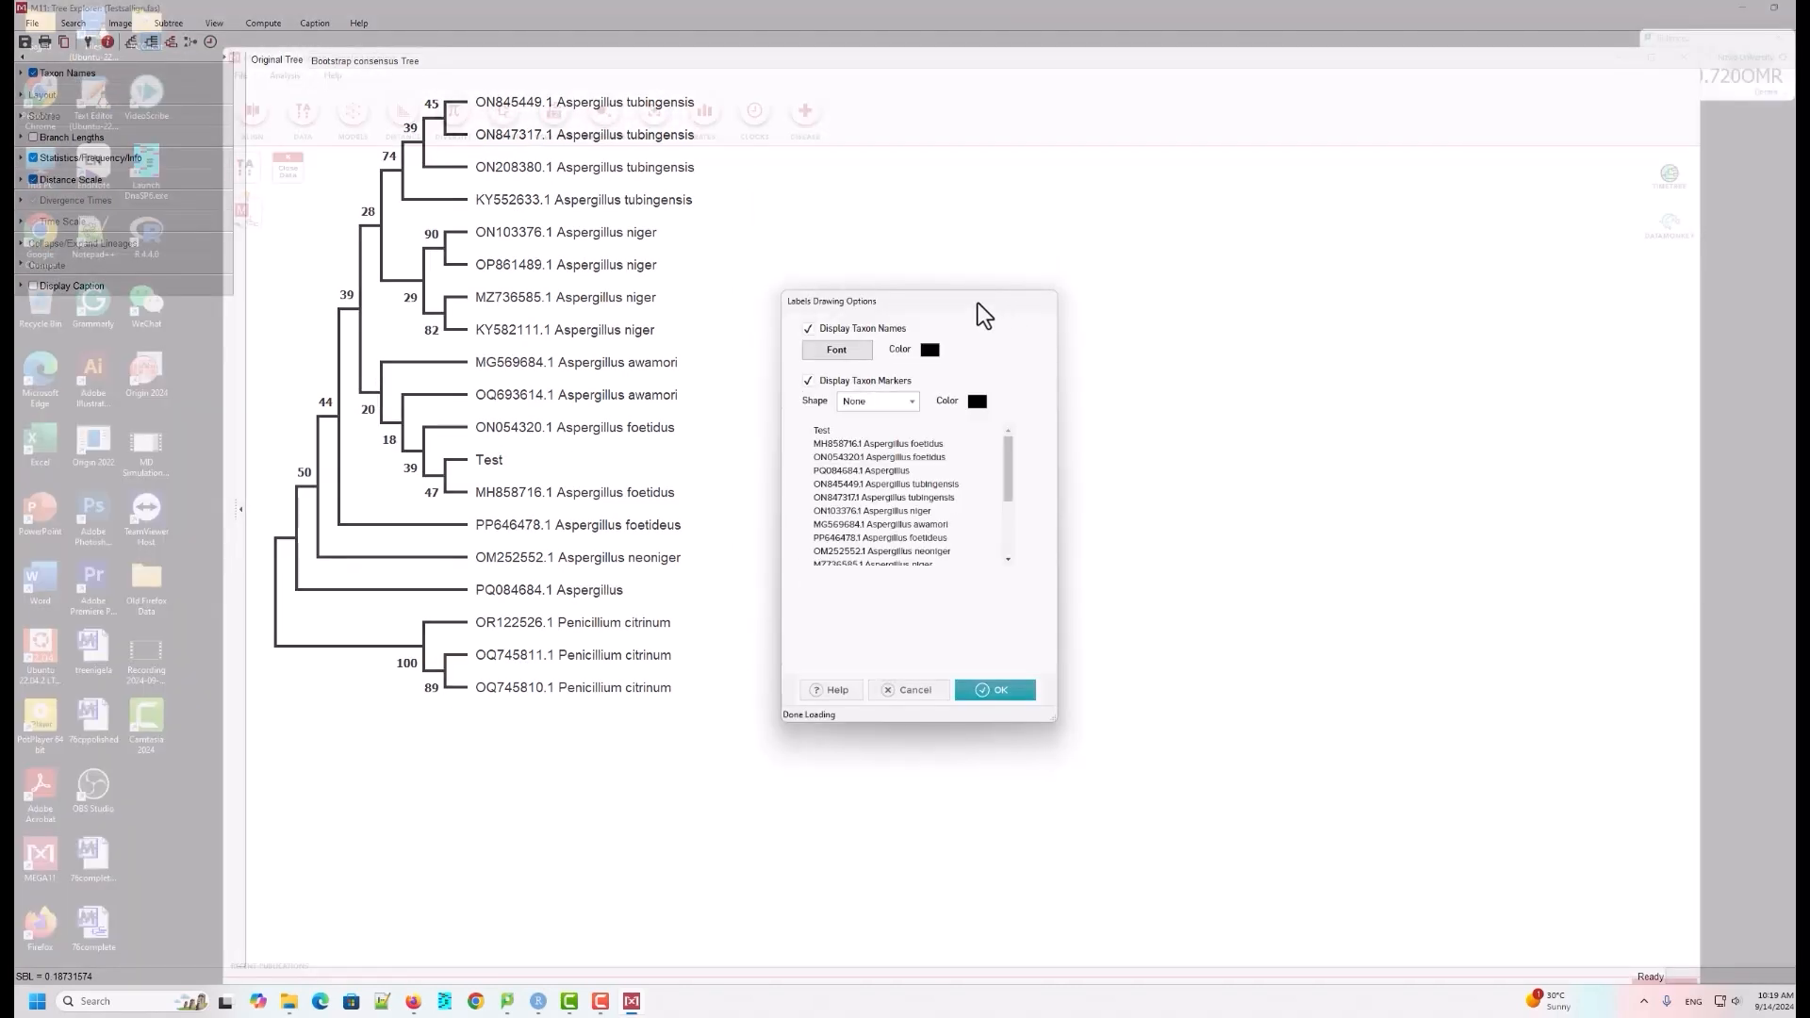
pyautogui.click(996, 235)
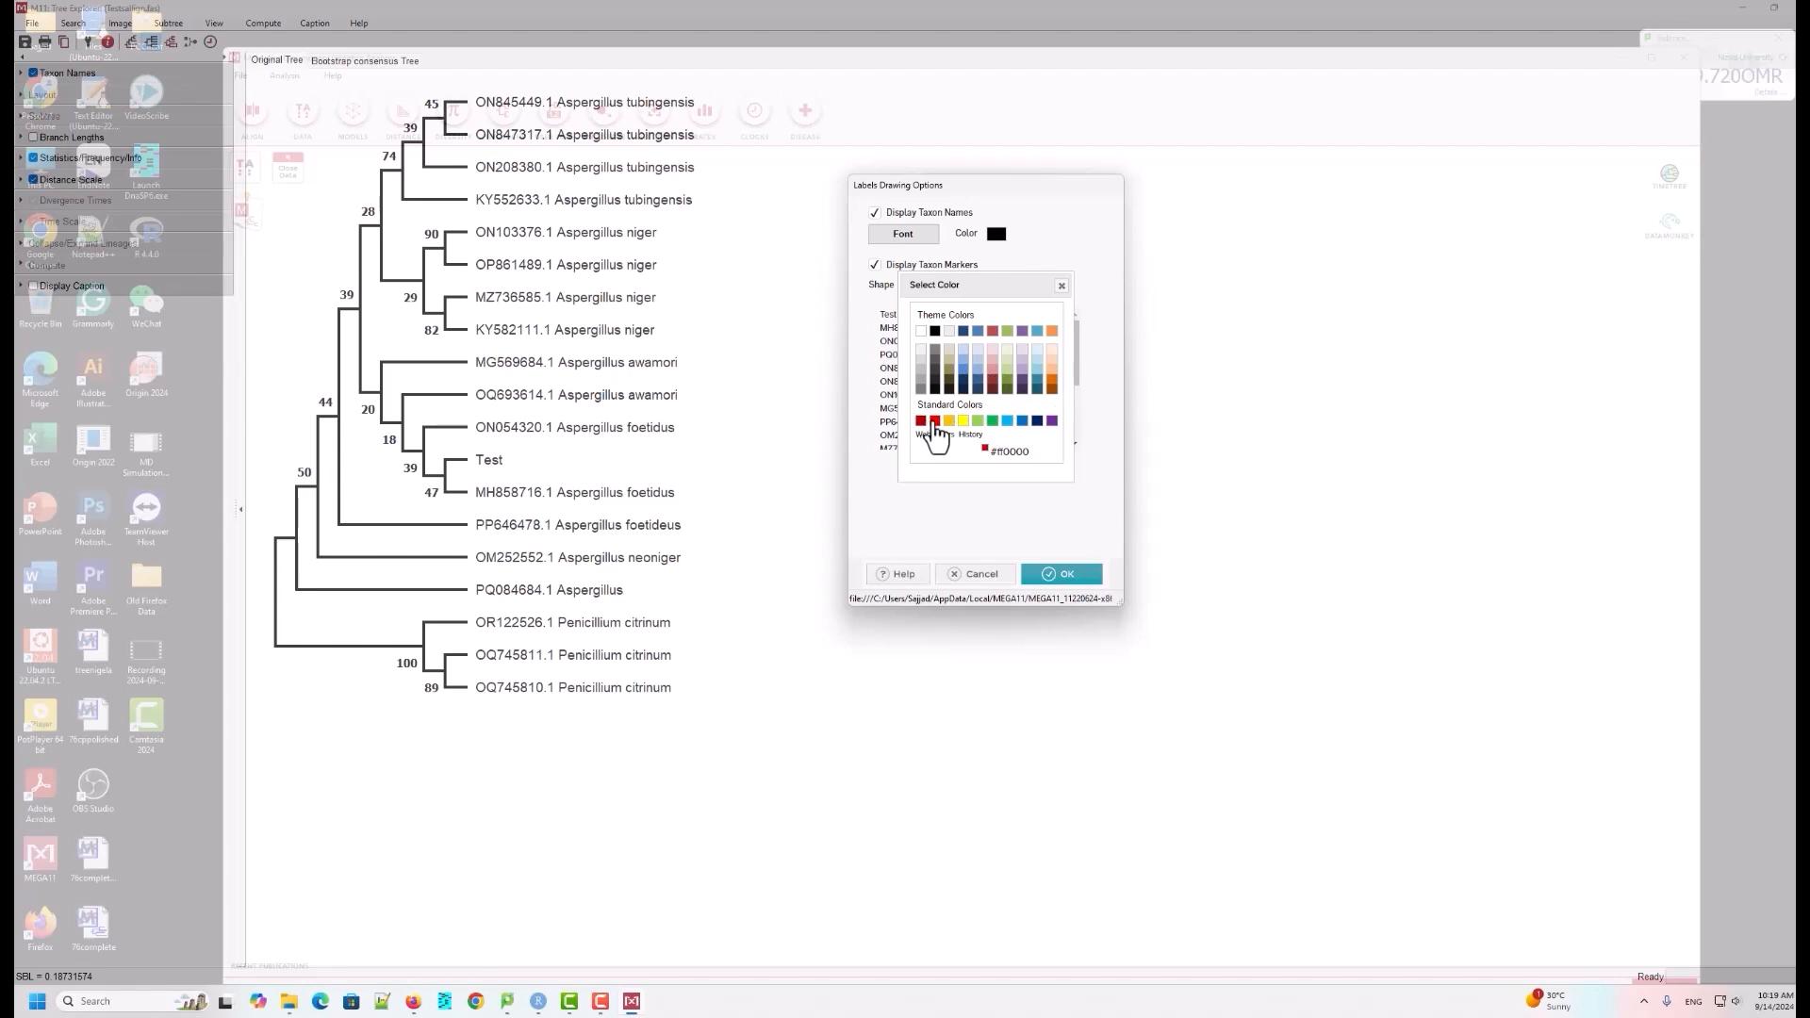
pyautogui.click(934, 421)
pyautogui.click(1059, 573)
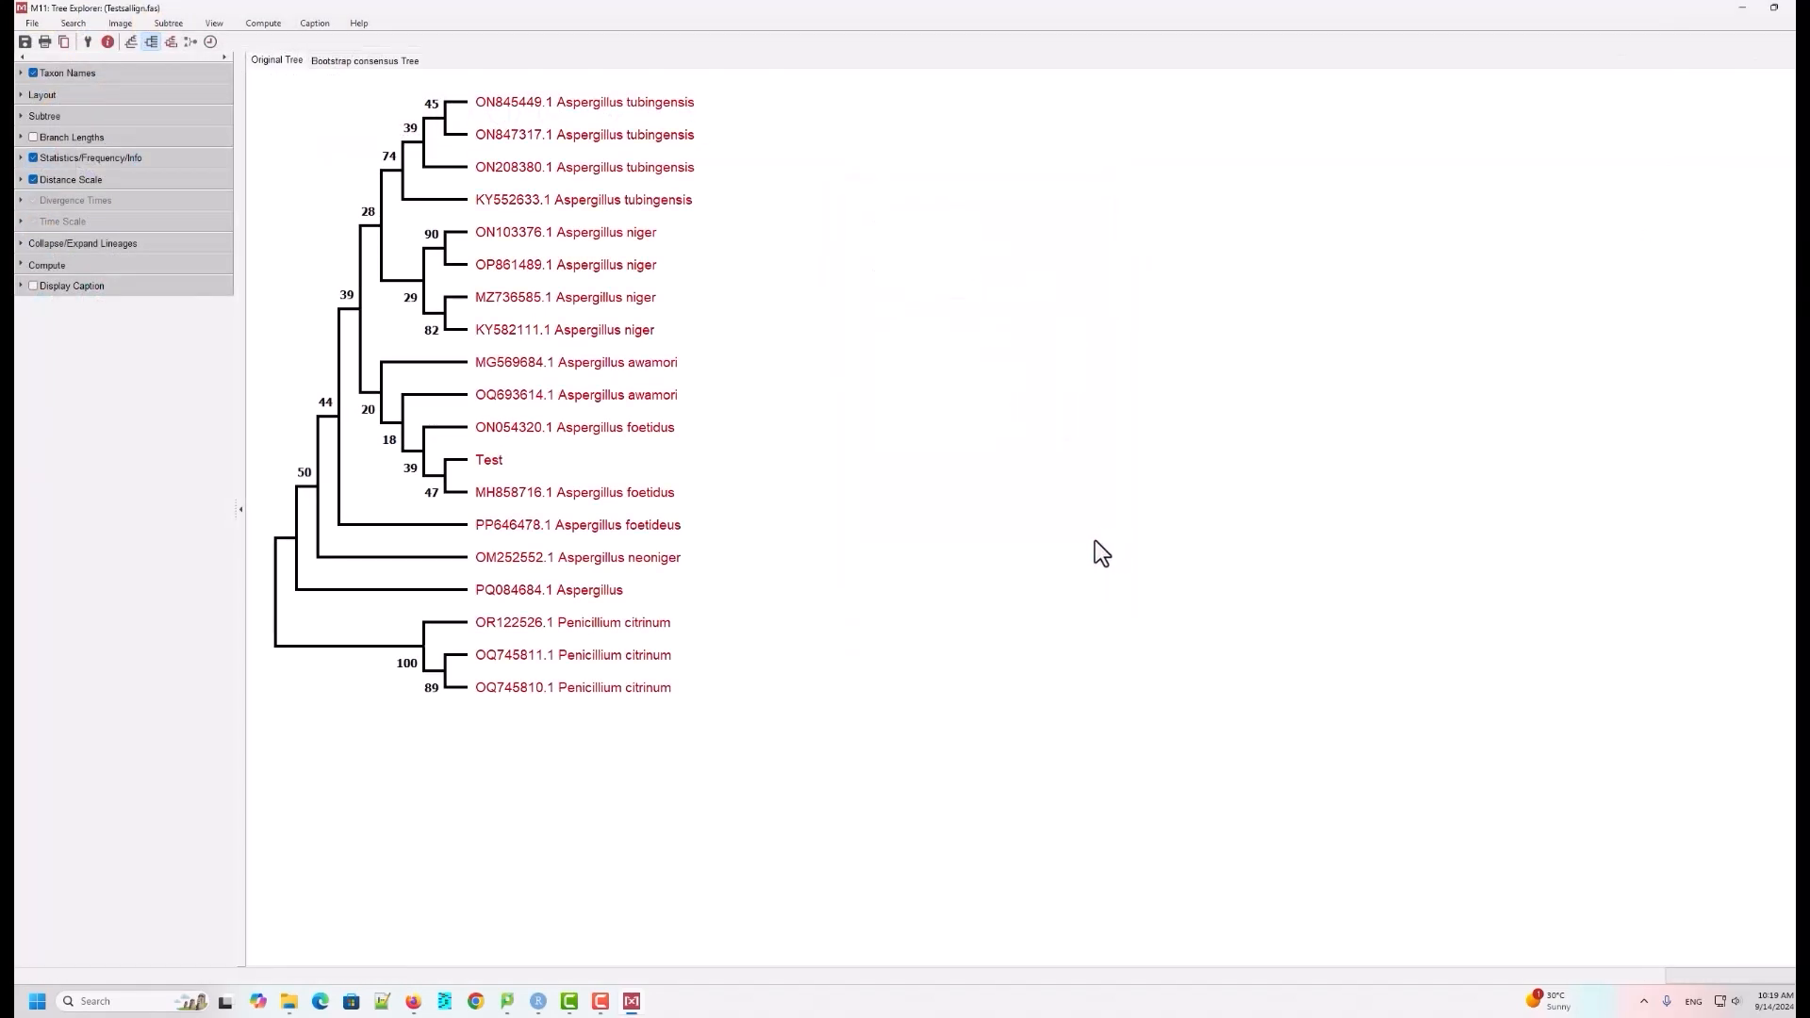
# Step: Return the taxon names' colour to black (#000000) in the label drawing options and apply it
pyautogui.click(88, 43)
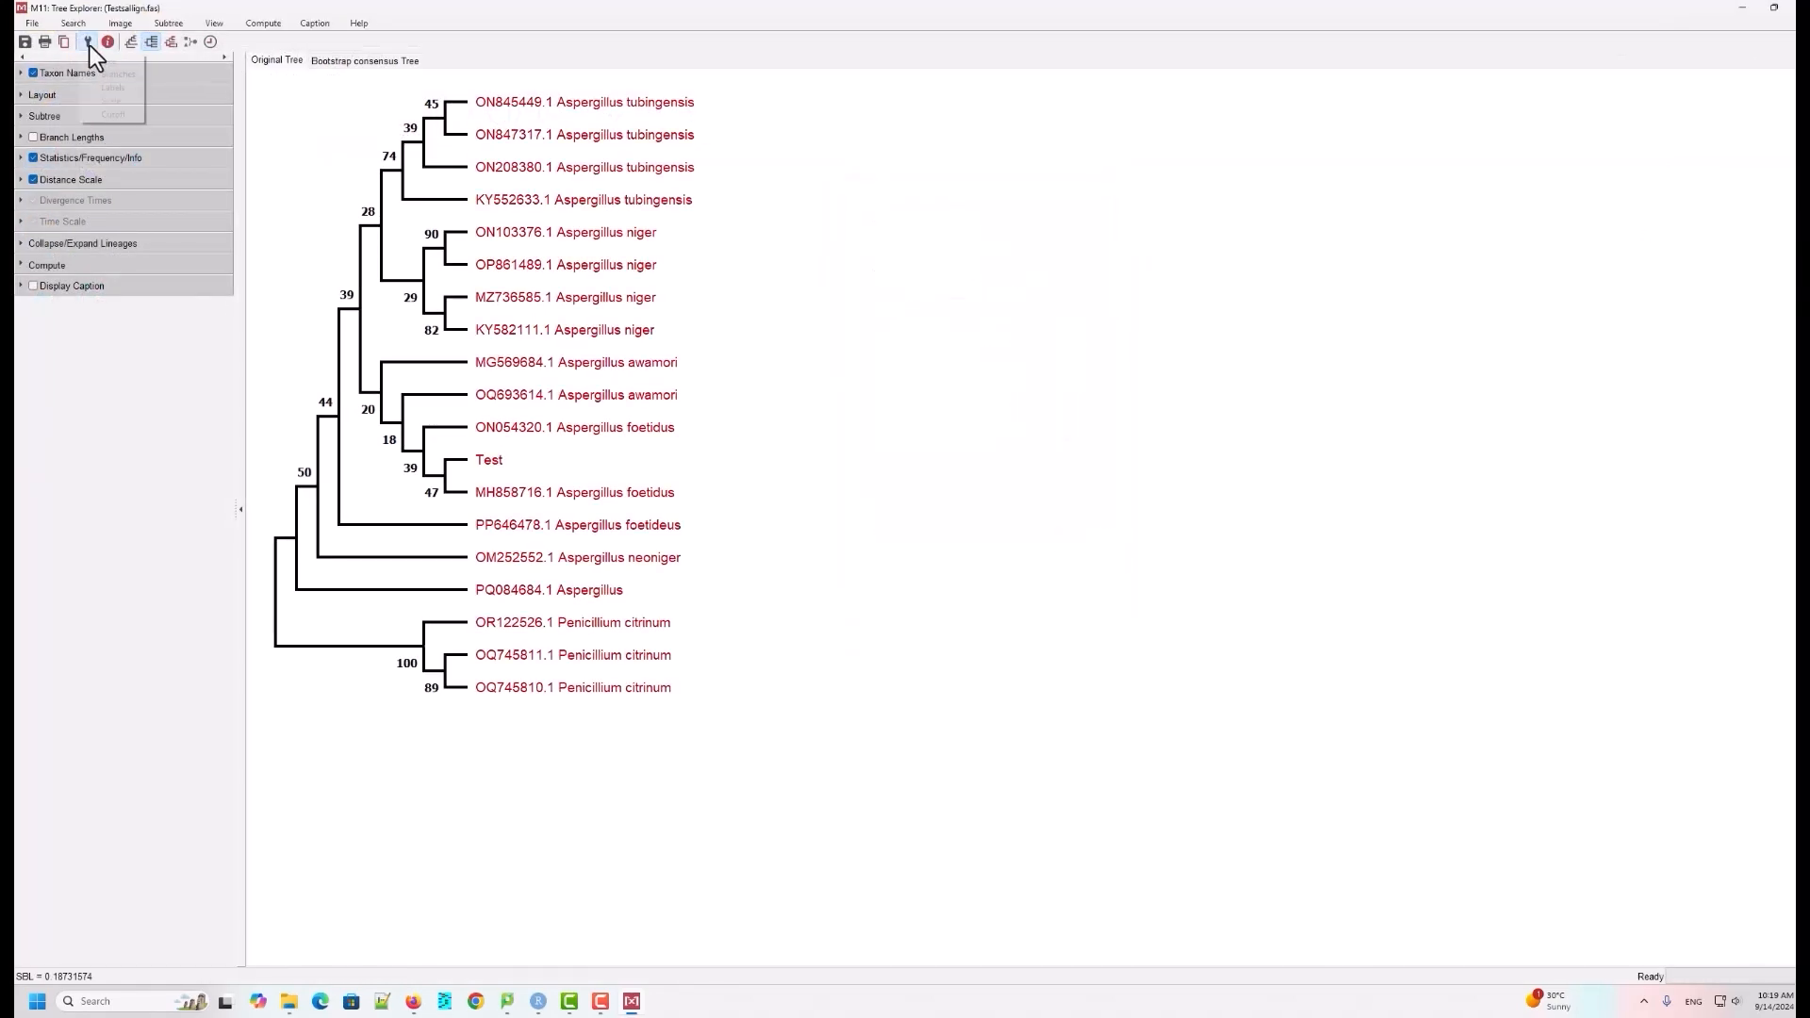
pyautogui.click(114, 88)
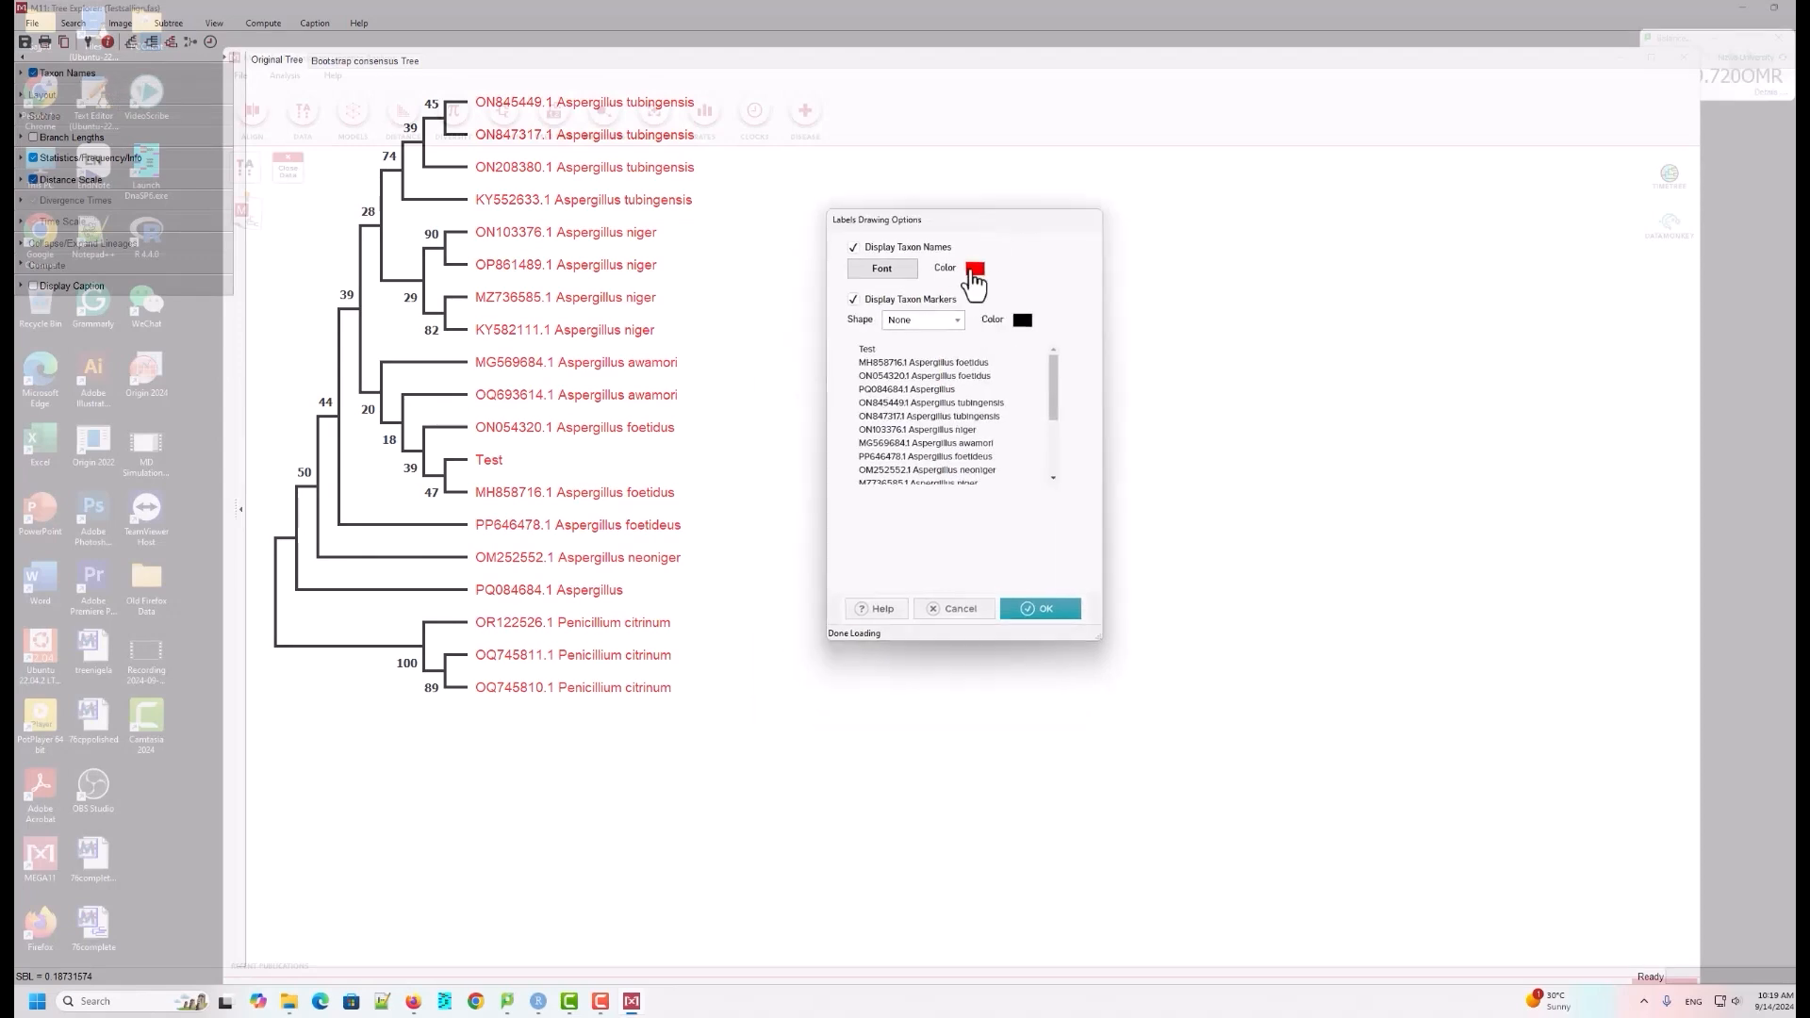
pyautogui.click(972, 272)
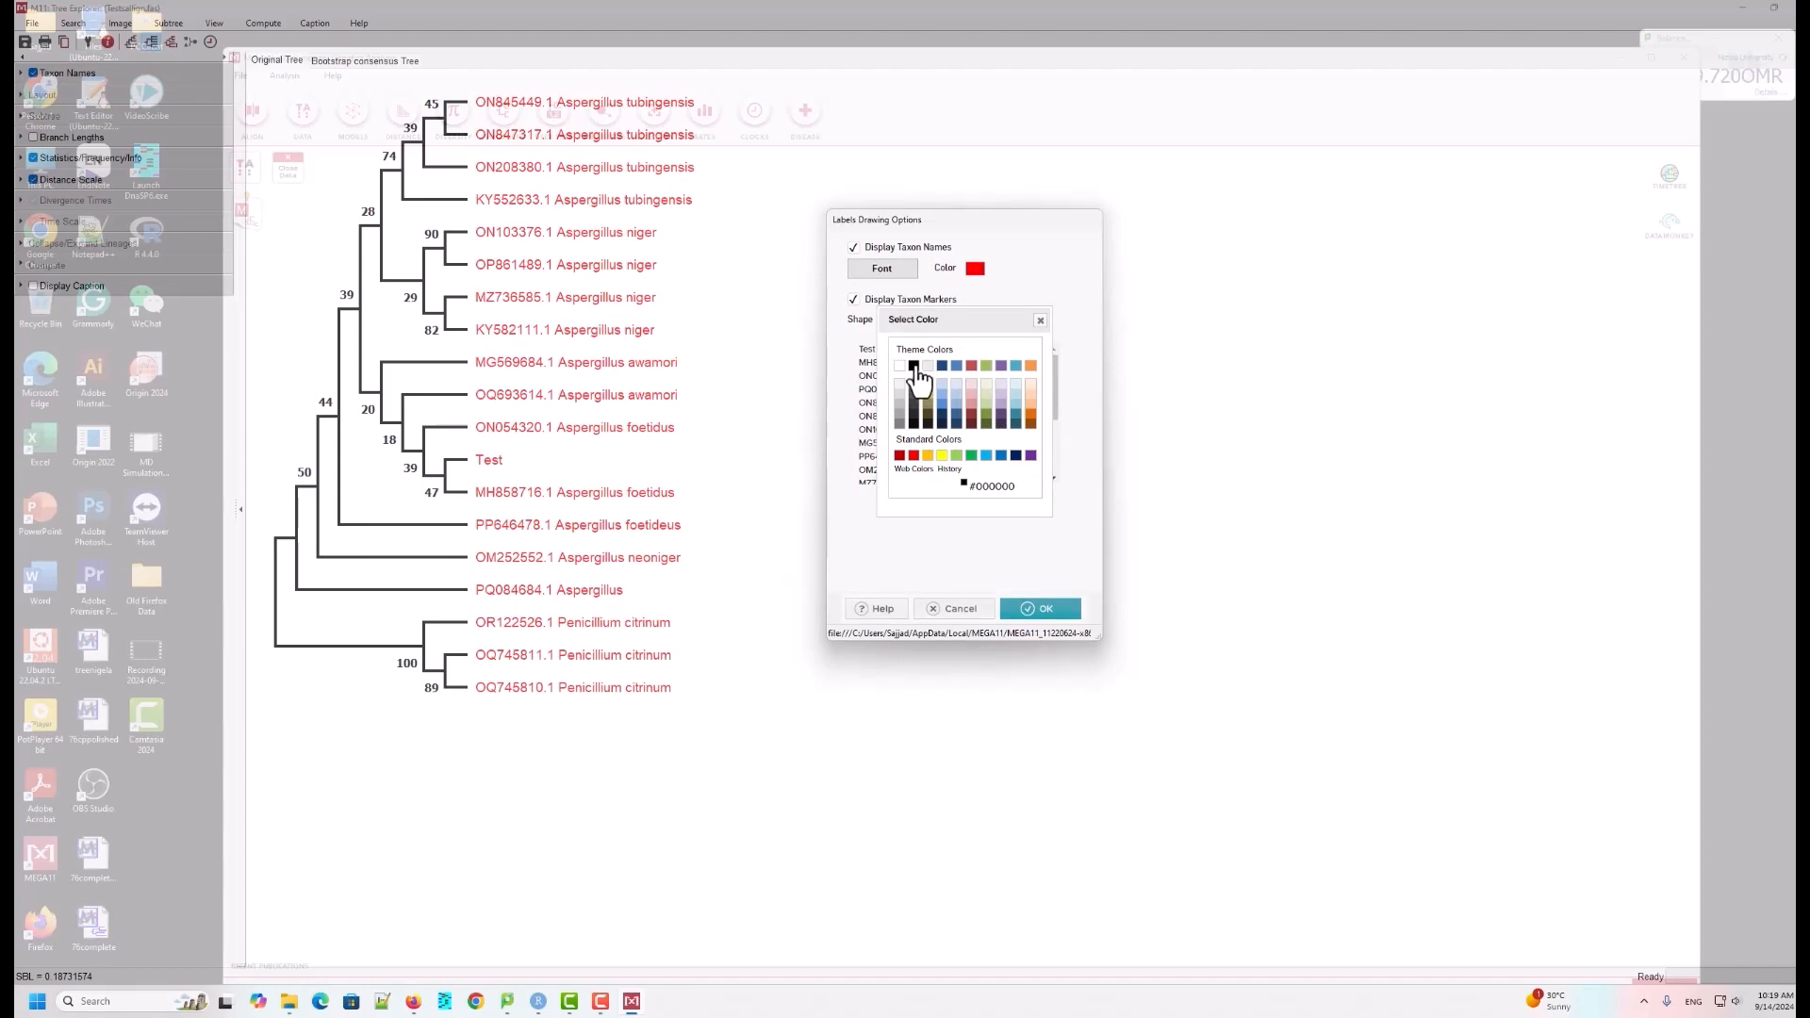
pyautogui.click(914, 366)
pyautogui.click(1023, 611)
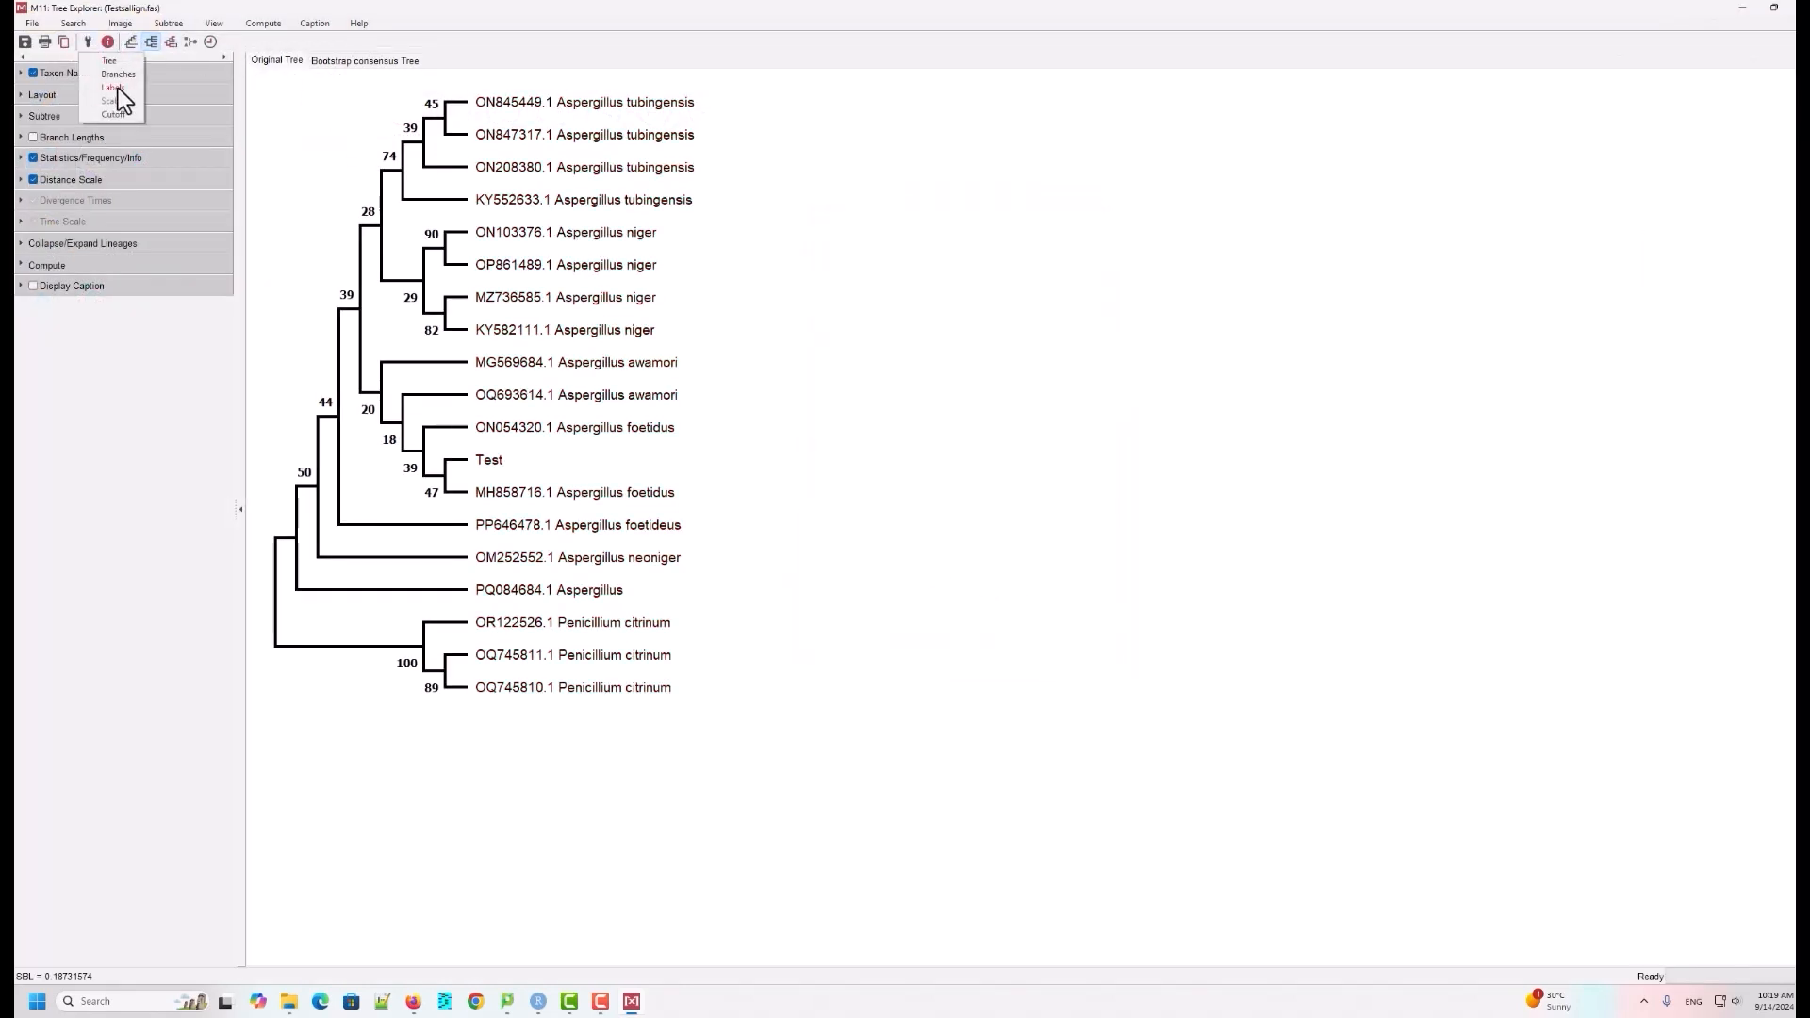
# Step: Give the Test taxon a filled circle as its taxon marker in the label drawing options
pyautogui.click(87, 41)
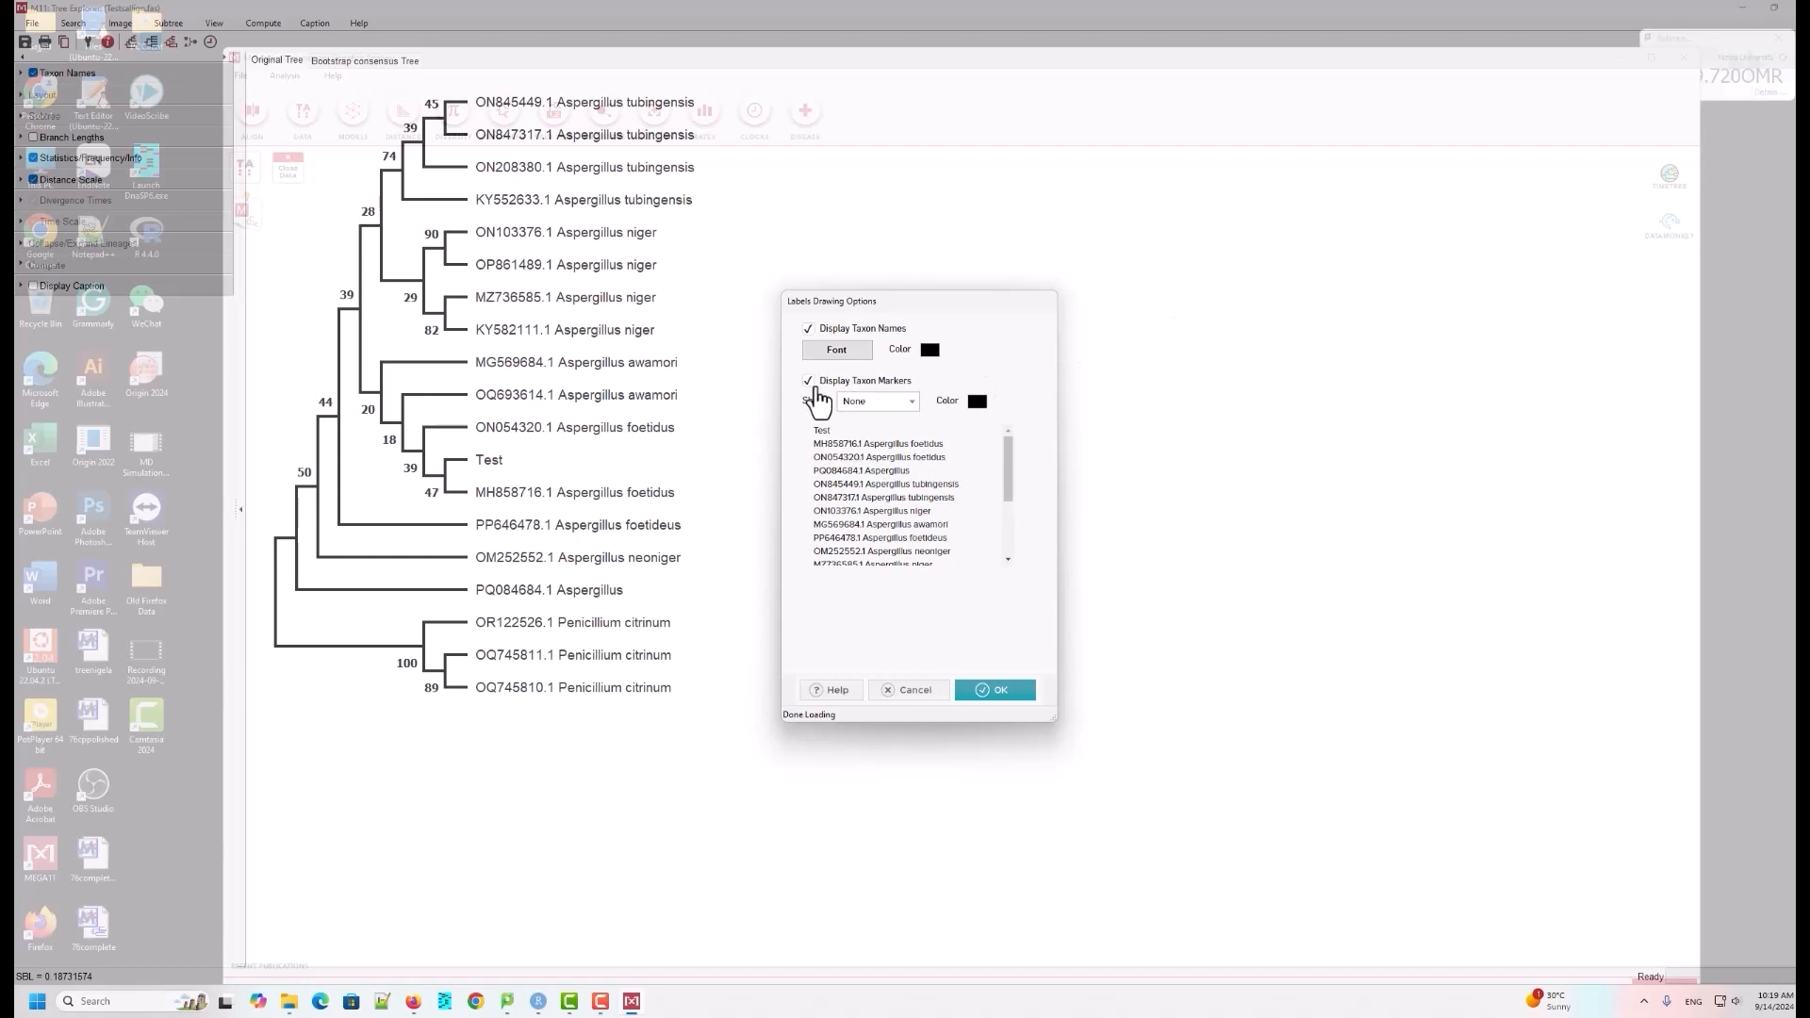
pyautogui.click(894, 405)
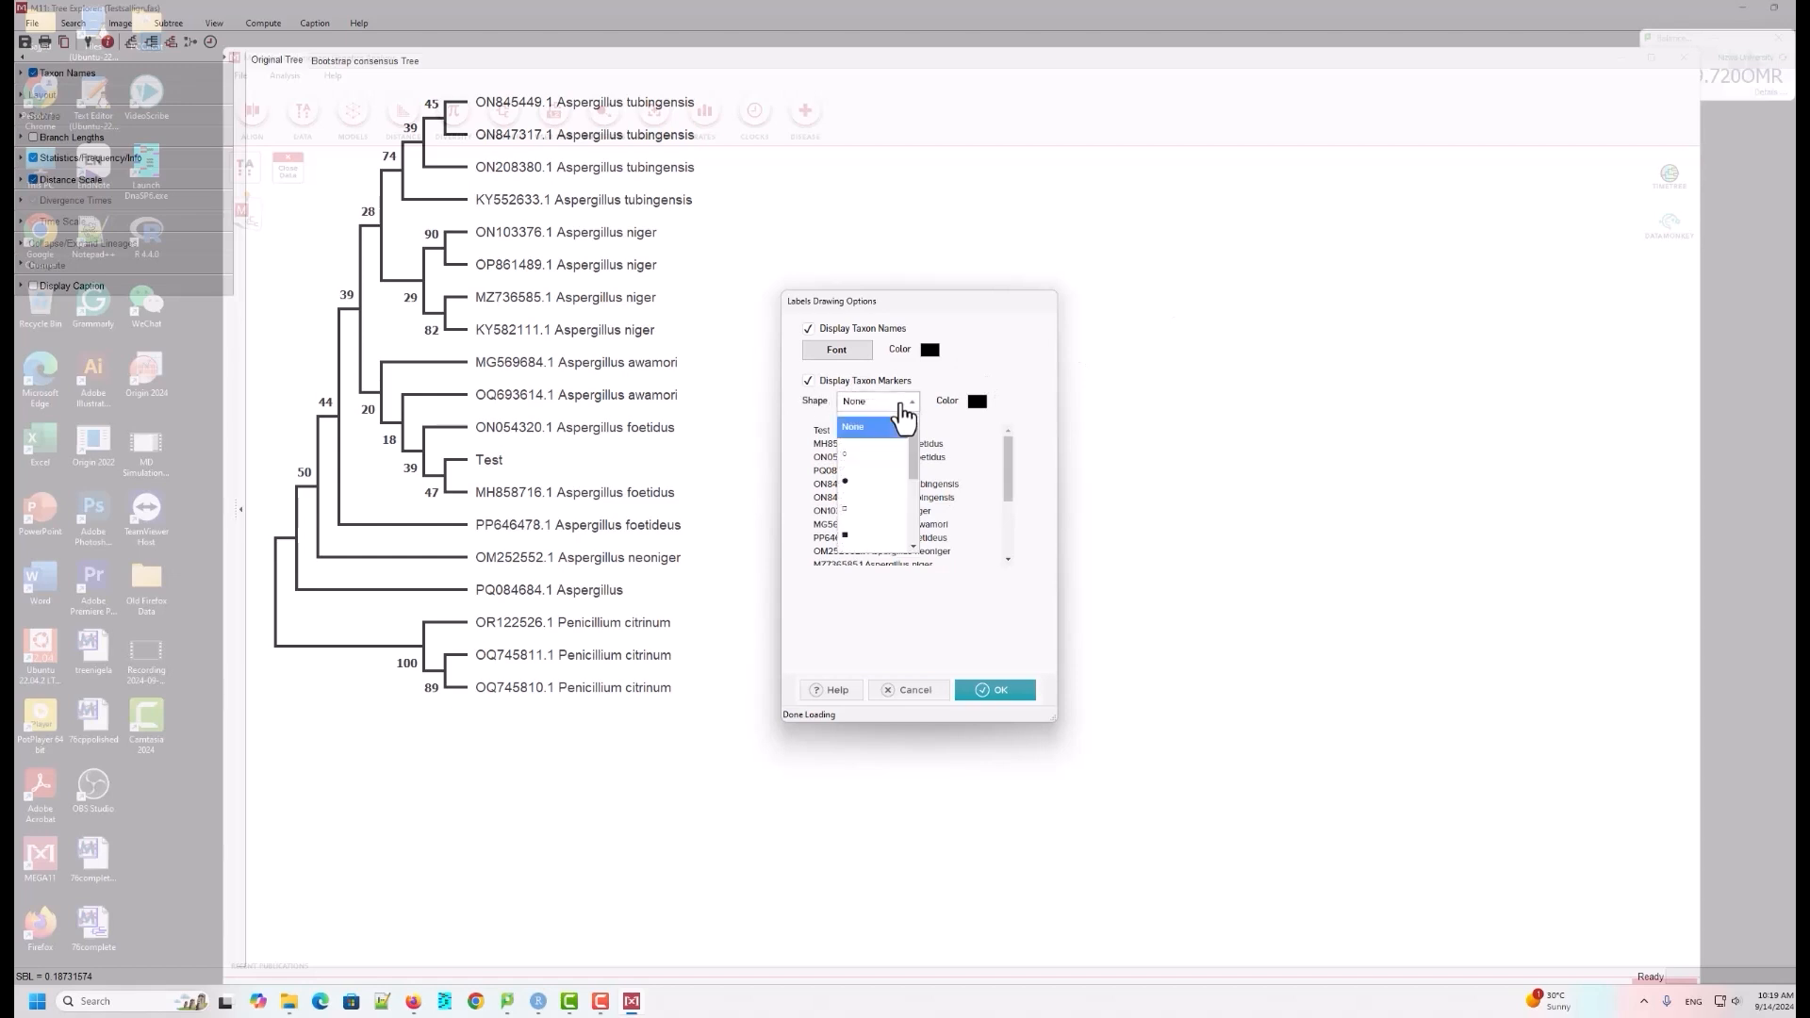
pyautogui.click(902, 413)
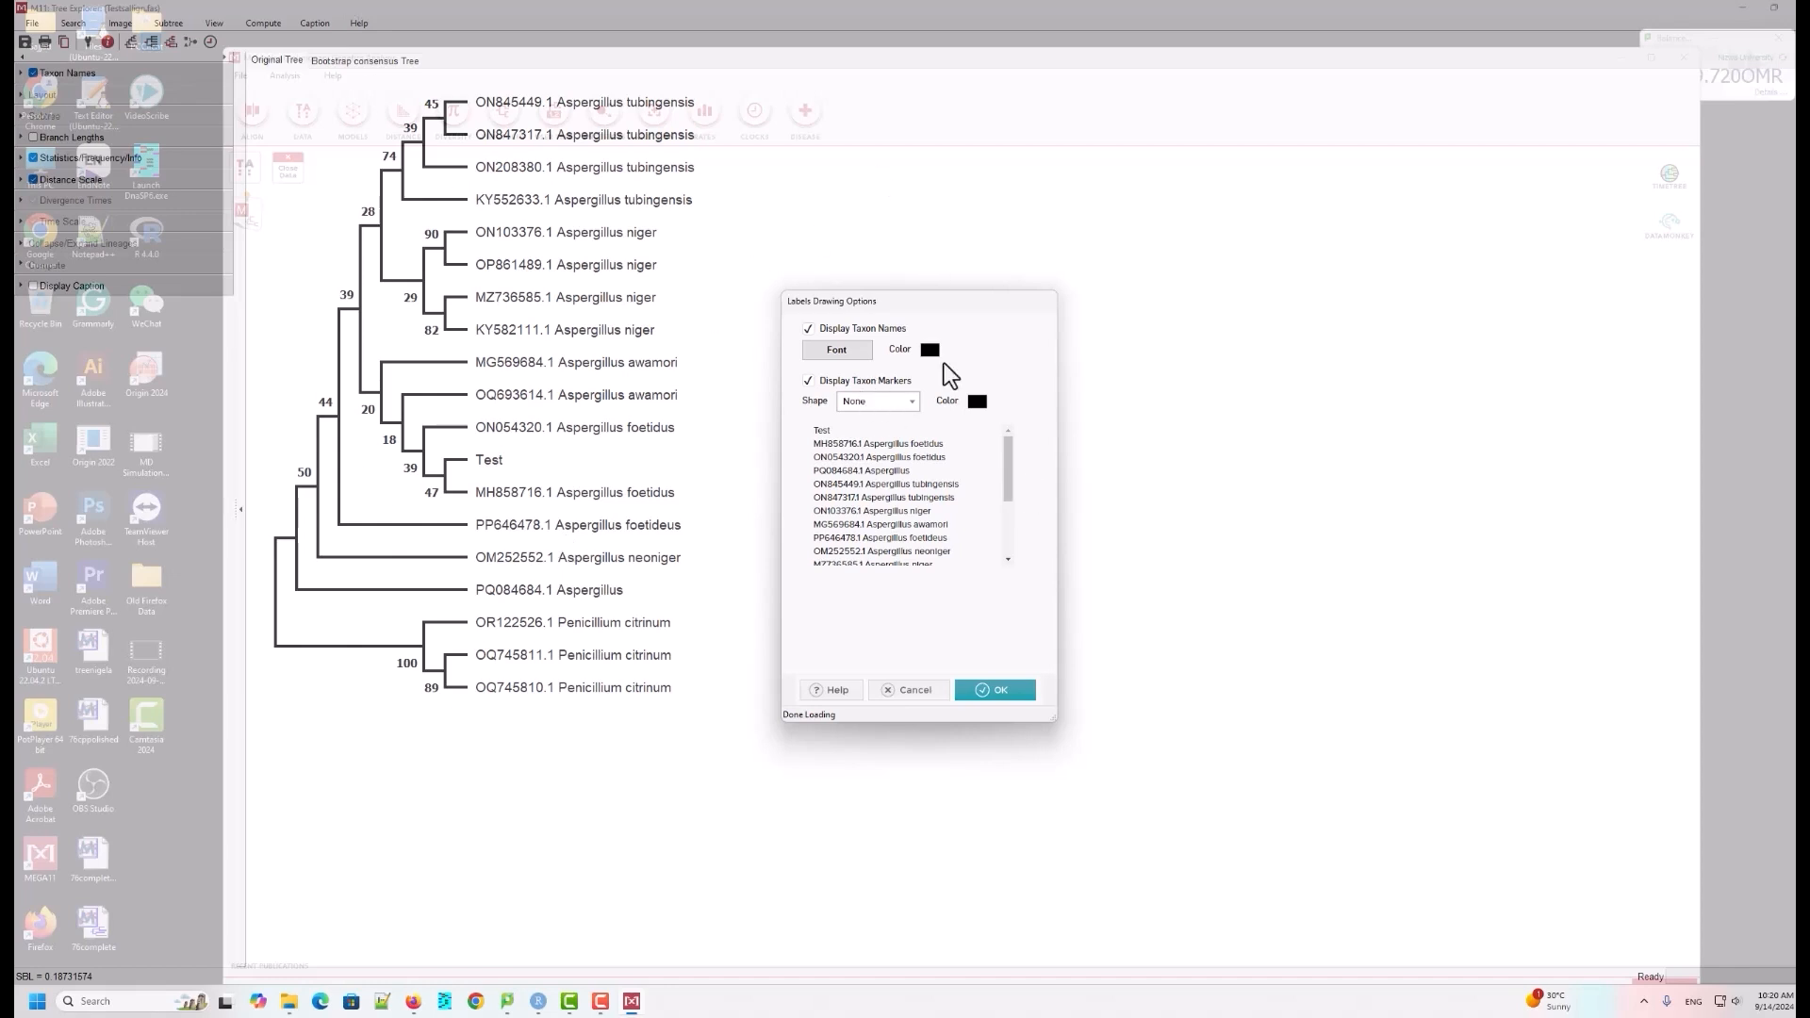
pyautogui.scroll(-4, 935, 469)
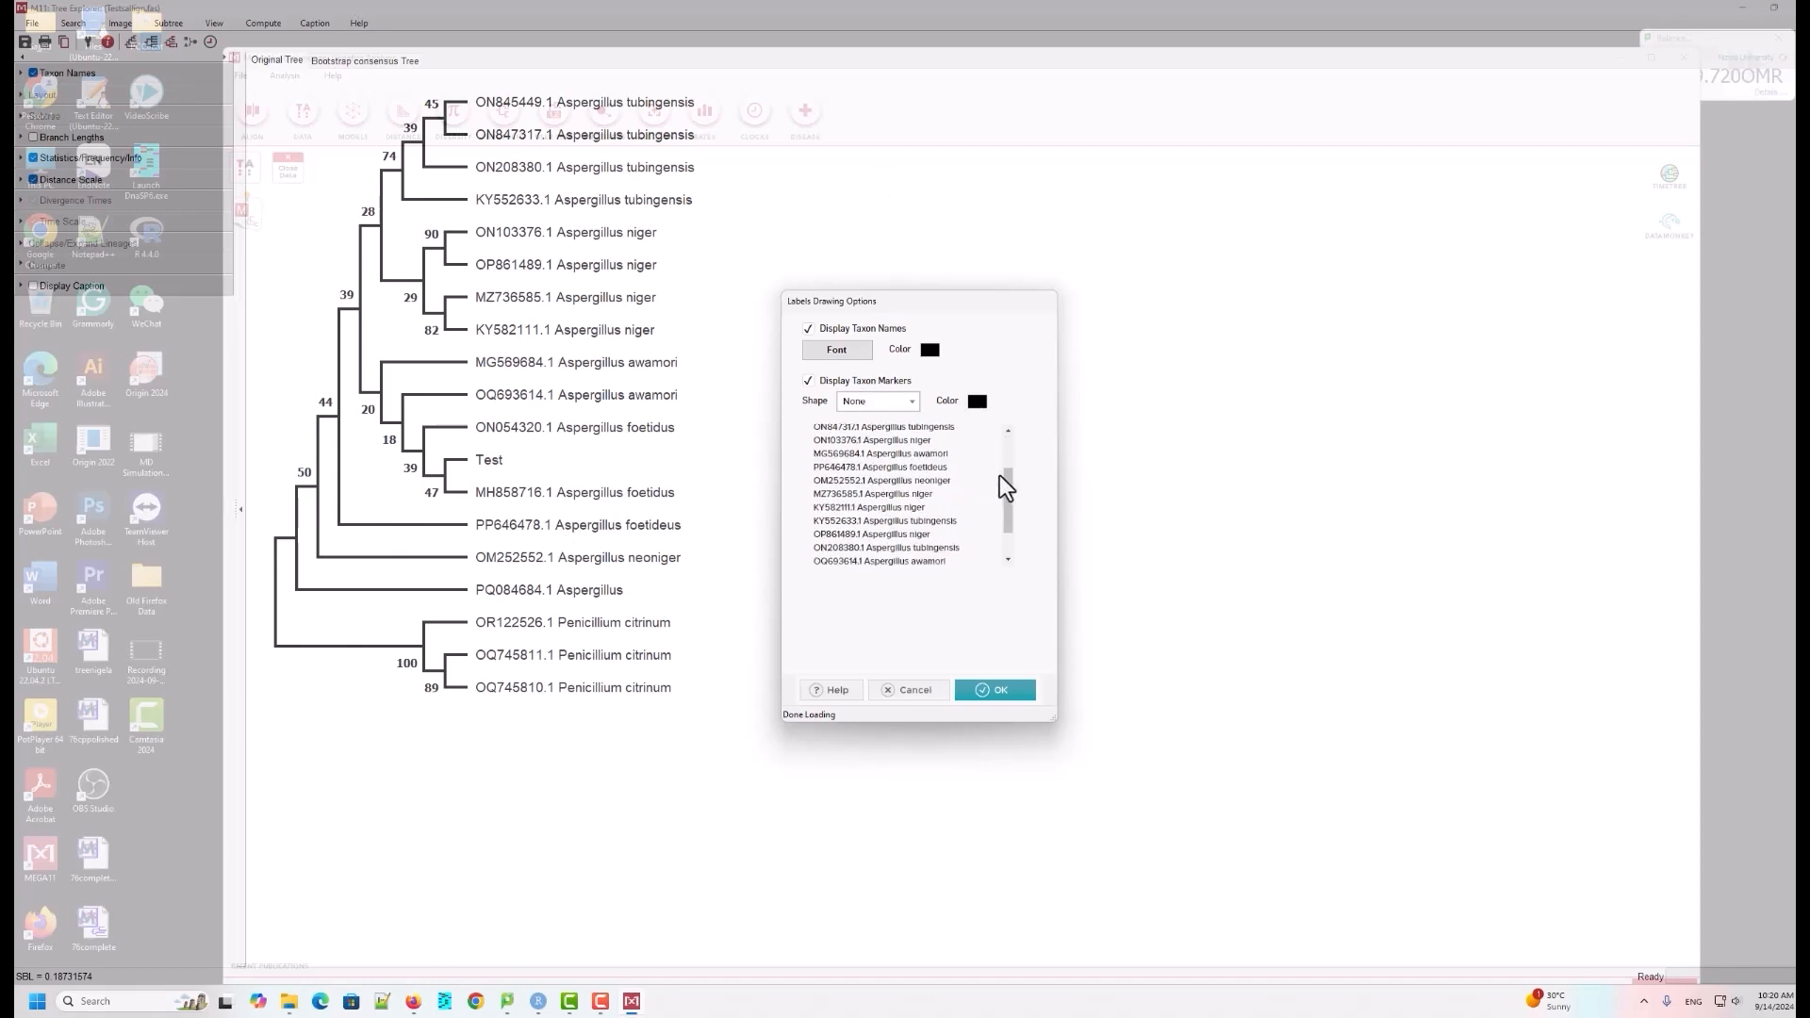
pyautogui.moveTo(999, 511); pyautogui.dragTo(1014, 400)
pyautogui.moveTo(927, 722); pyautogui.dragTo(931, 865)
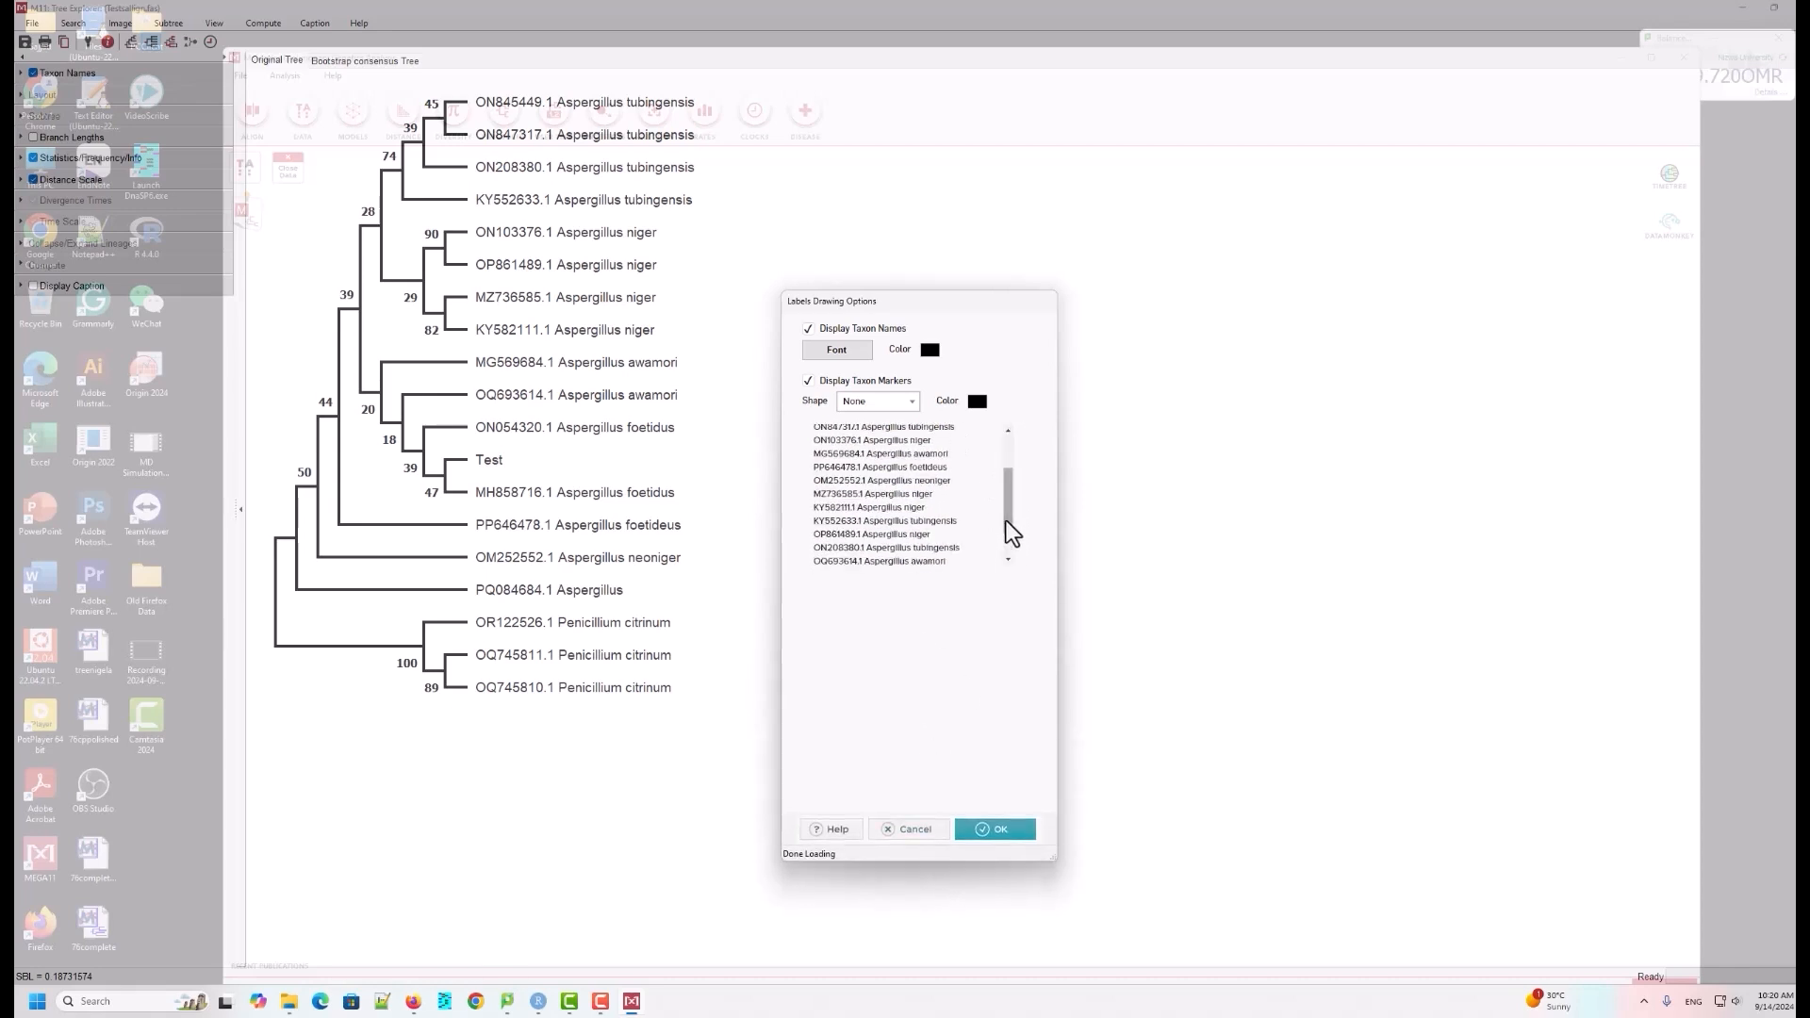
pyautogui.moveTo(1004, 520); pyautogui.dragTo(1009, 441)
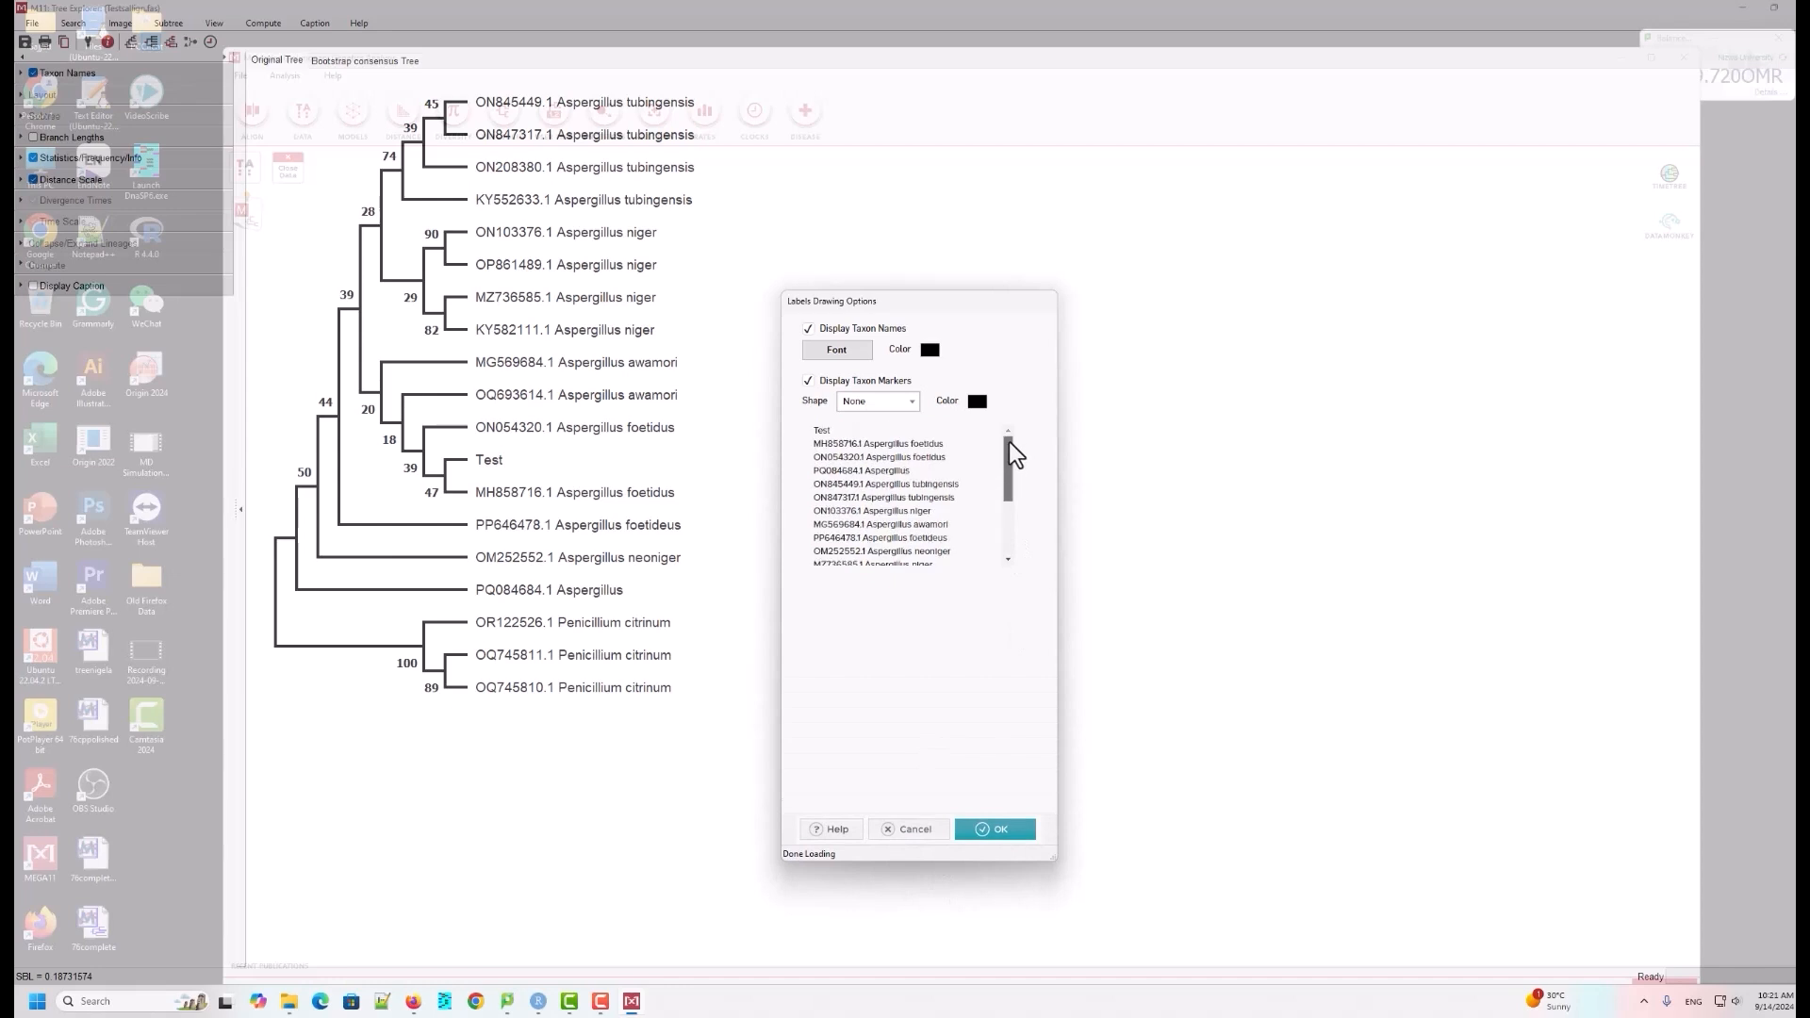
pyautogui.click(834, 432)
pyautogui.click(910, 402)
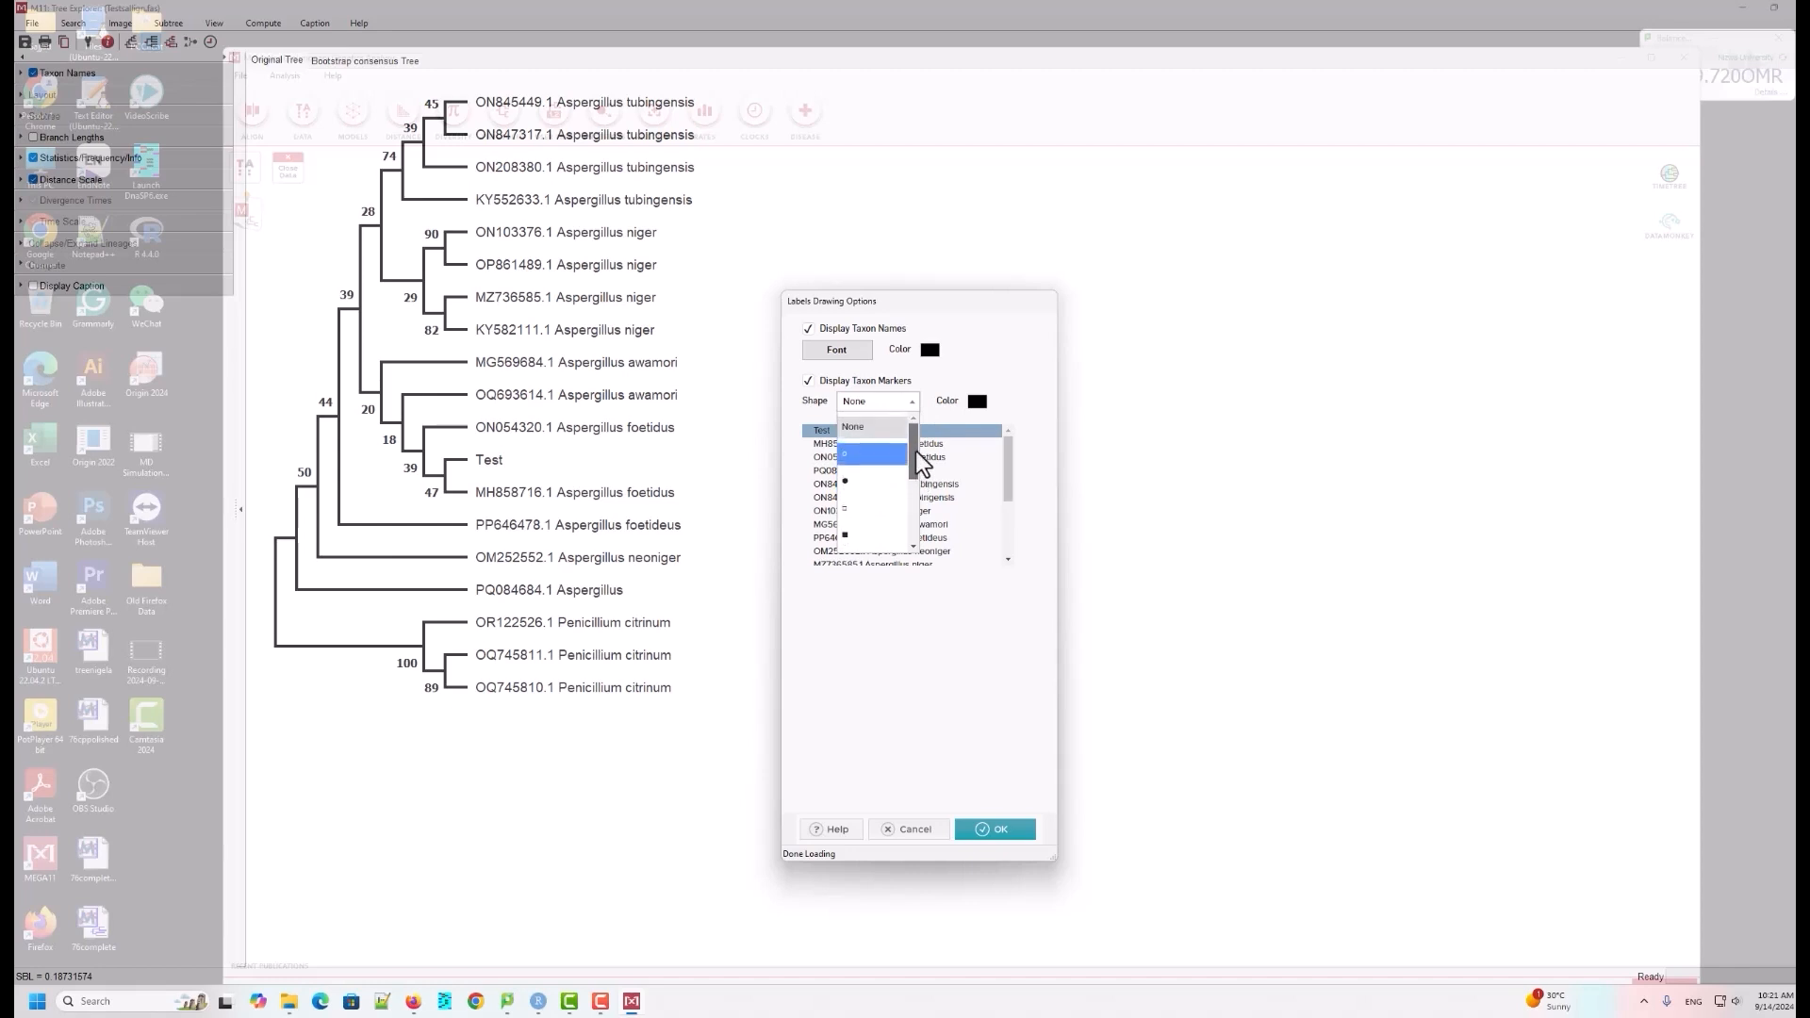
pyautogui.click(851, 485)
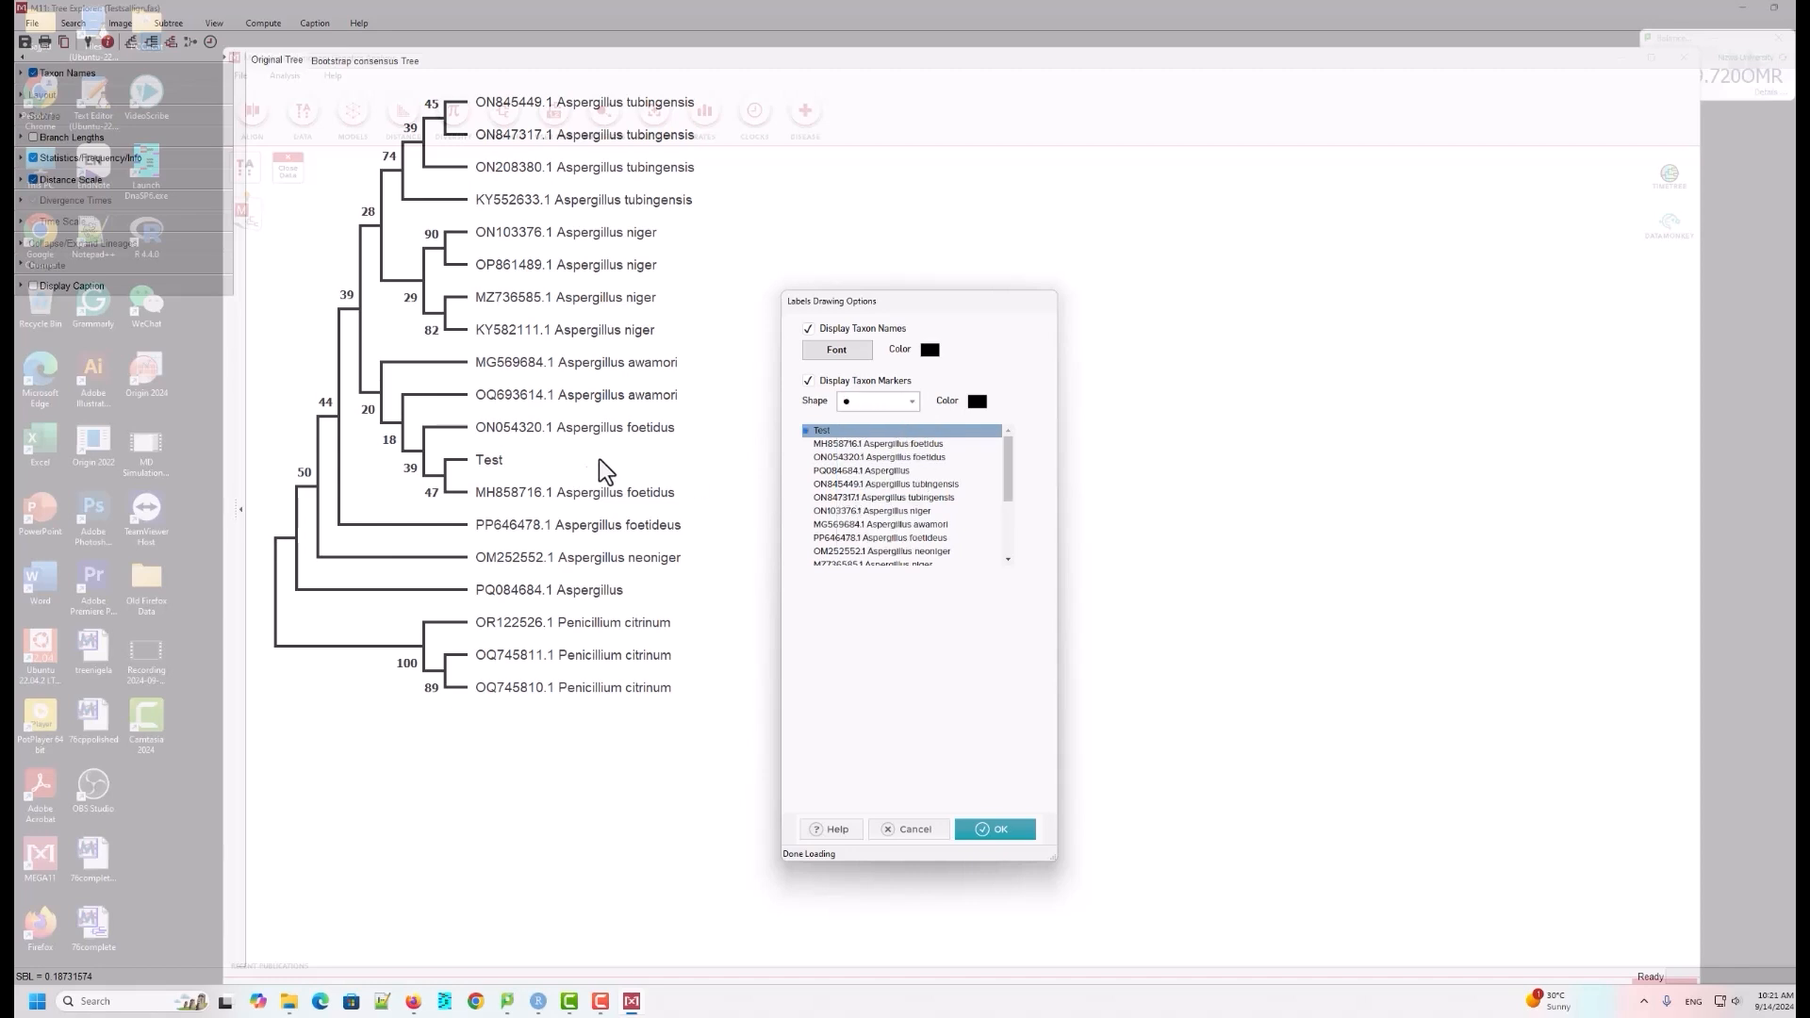
# Step: Set the Test taxon's marker colour to red (#ff0000) and apply the label options to the tree
pyautogui.click(977, 403)
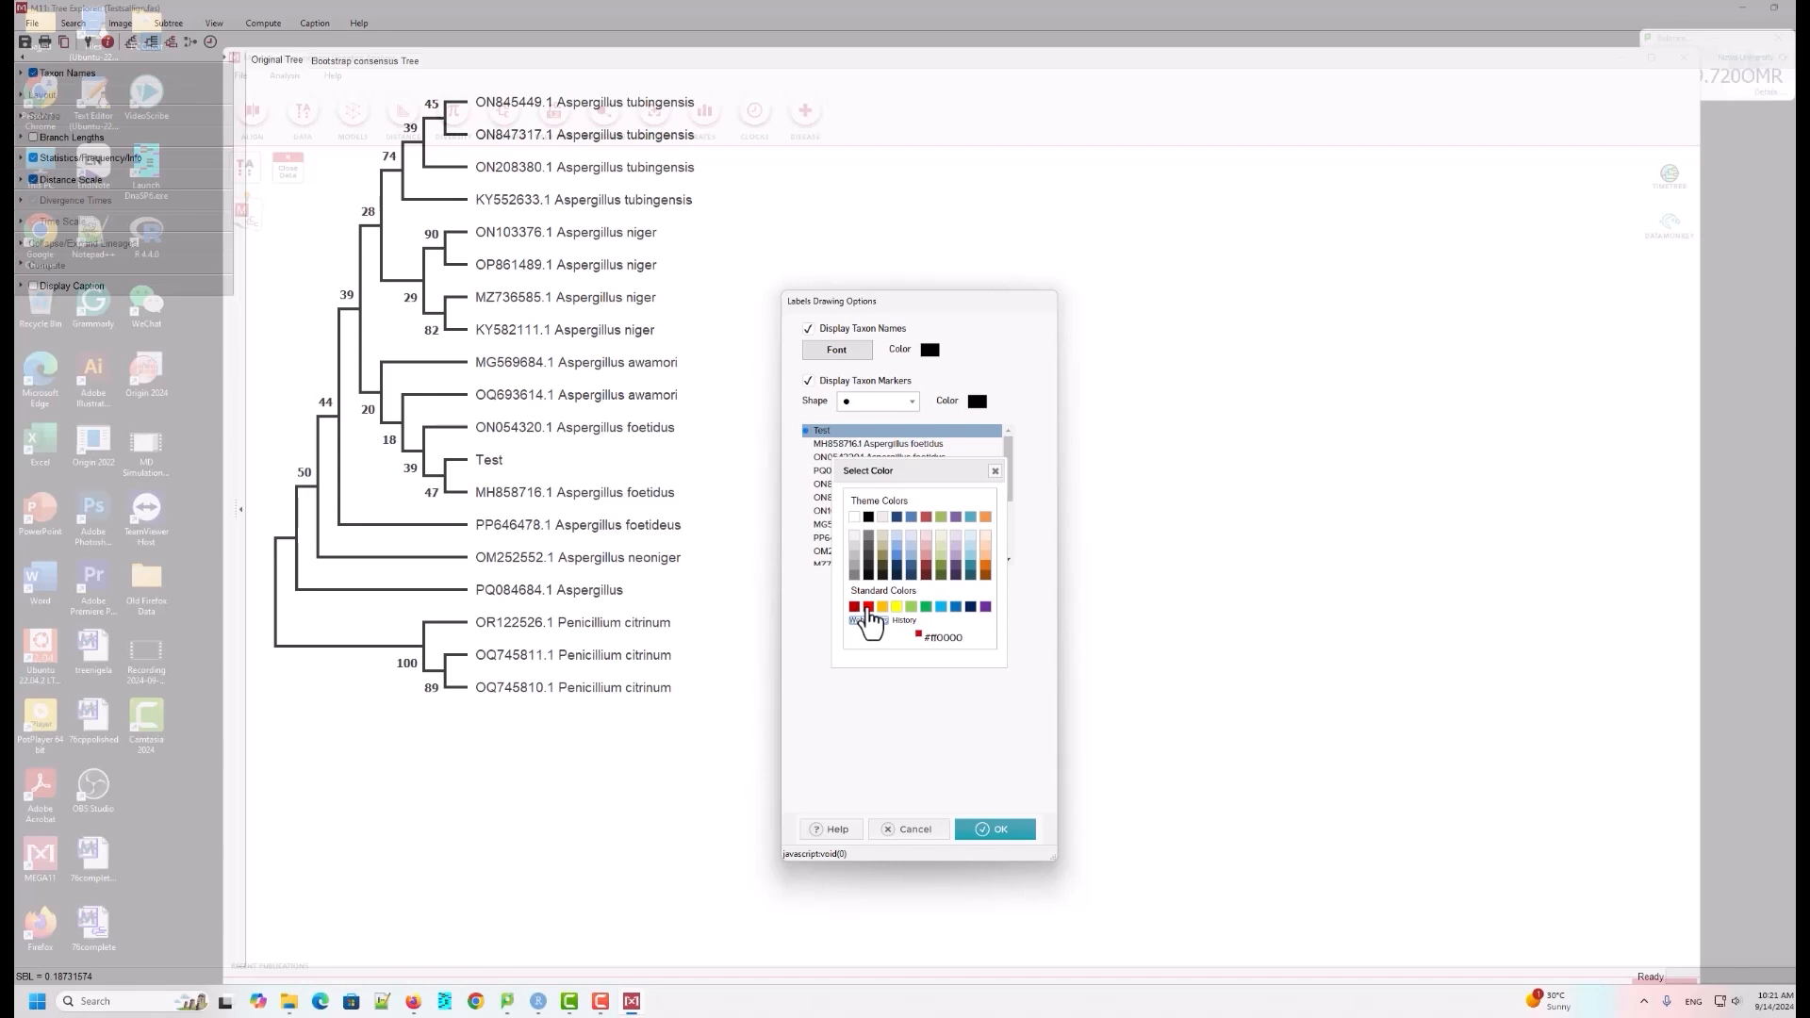
pyautogui.click(868, 606)
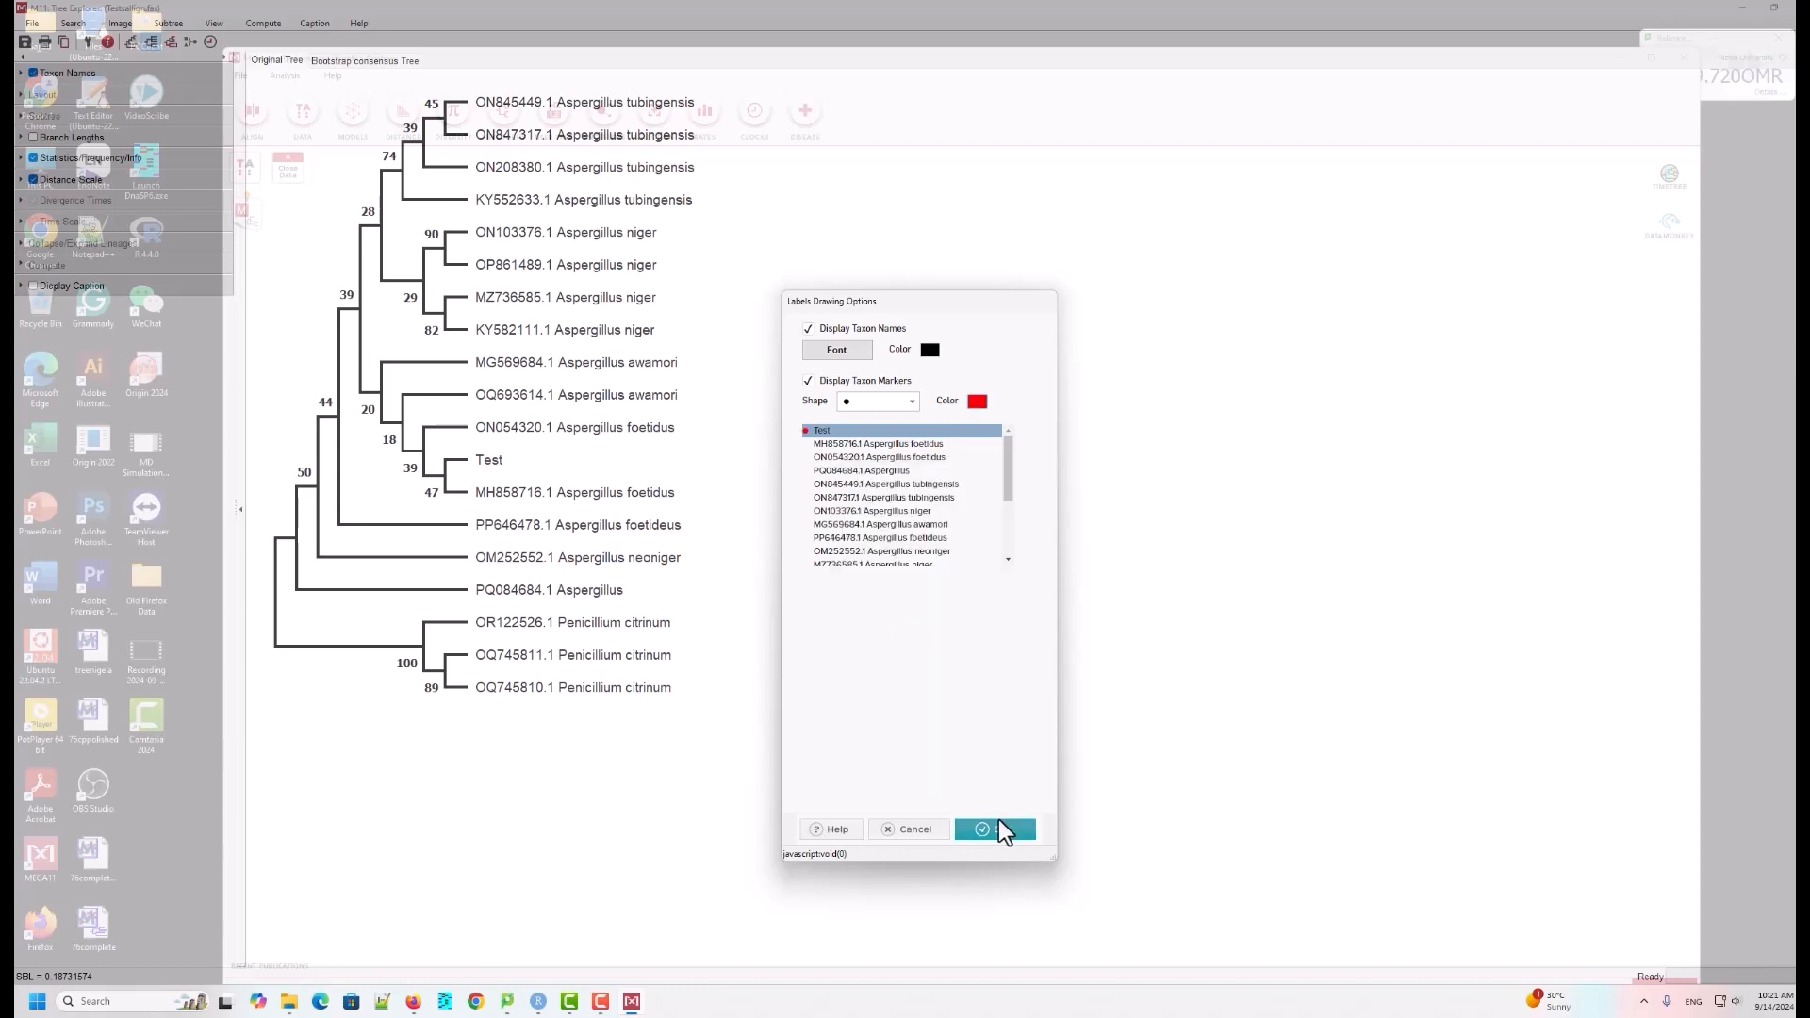
pyautogui.click(998, 830)
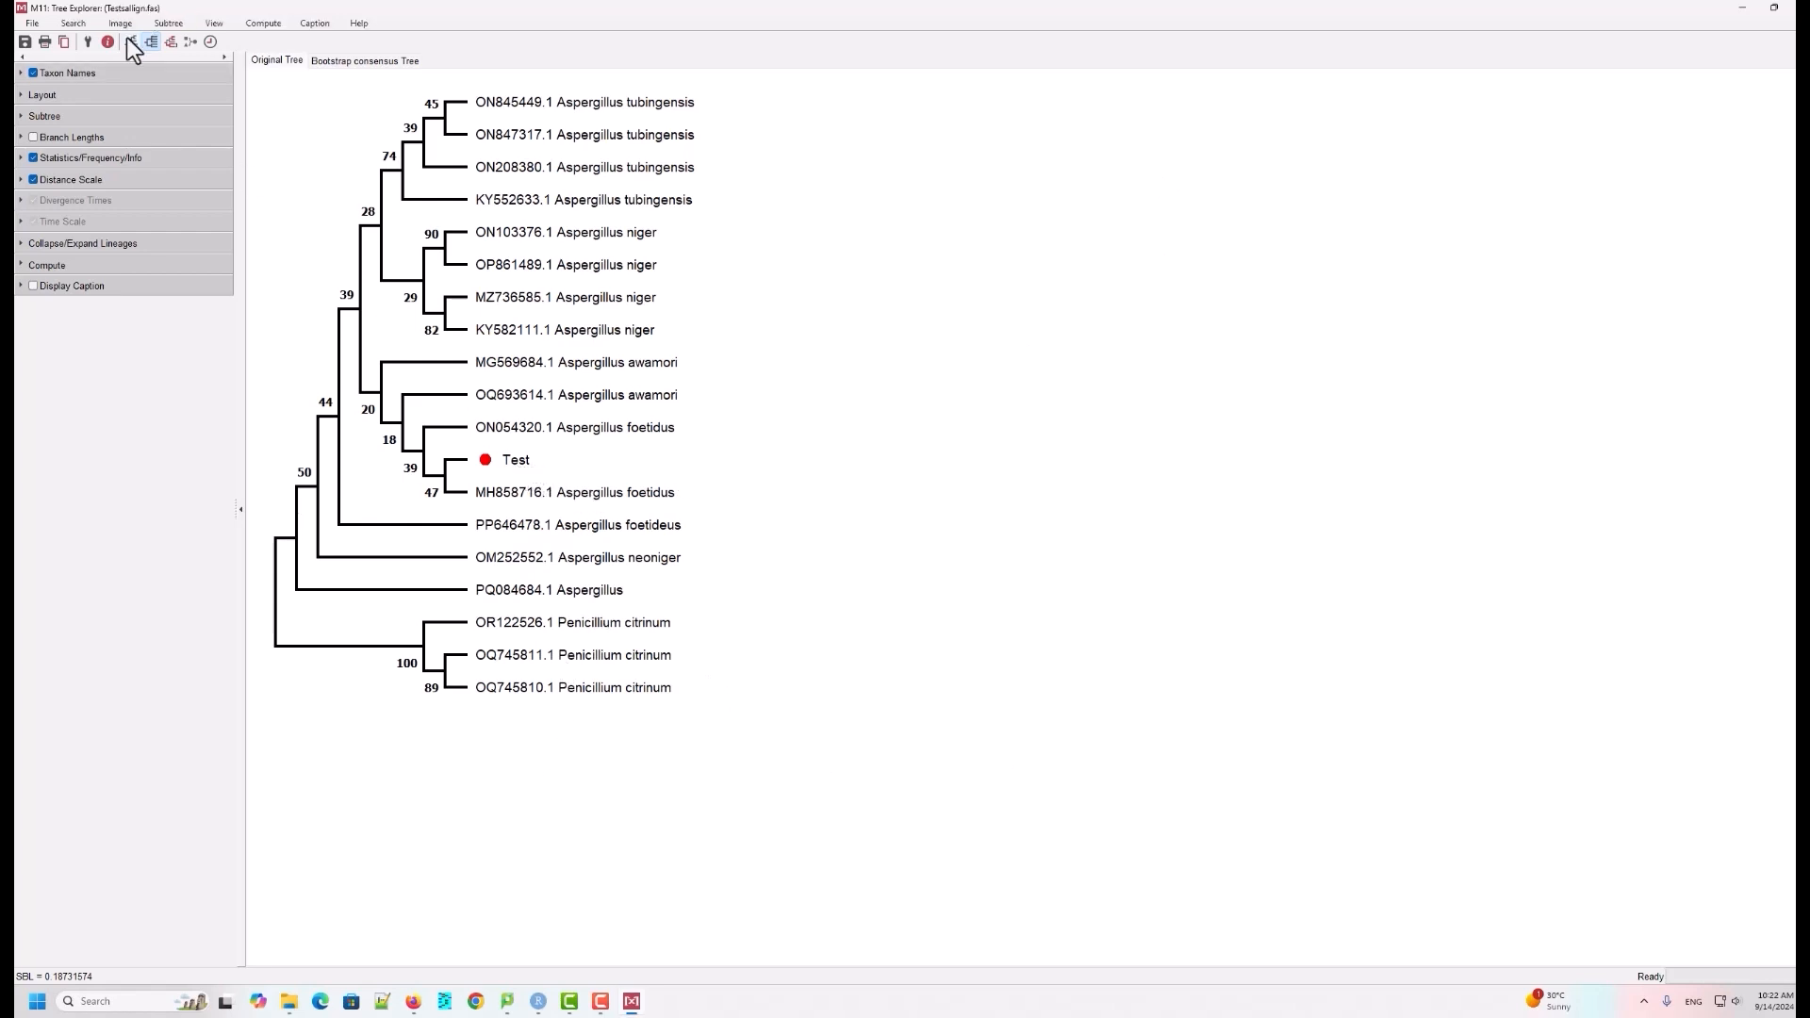
# Step: Review the label drawing options for taxon names and markers and accept them
pyautogui.click(85, 43)
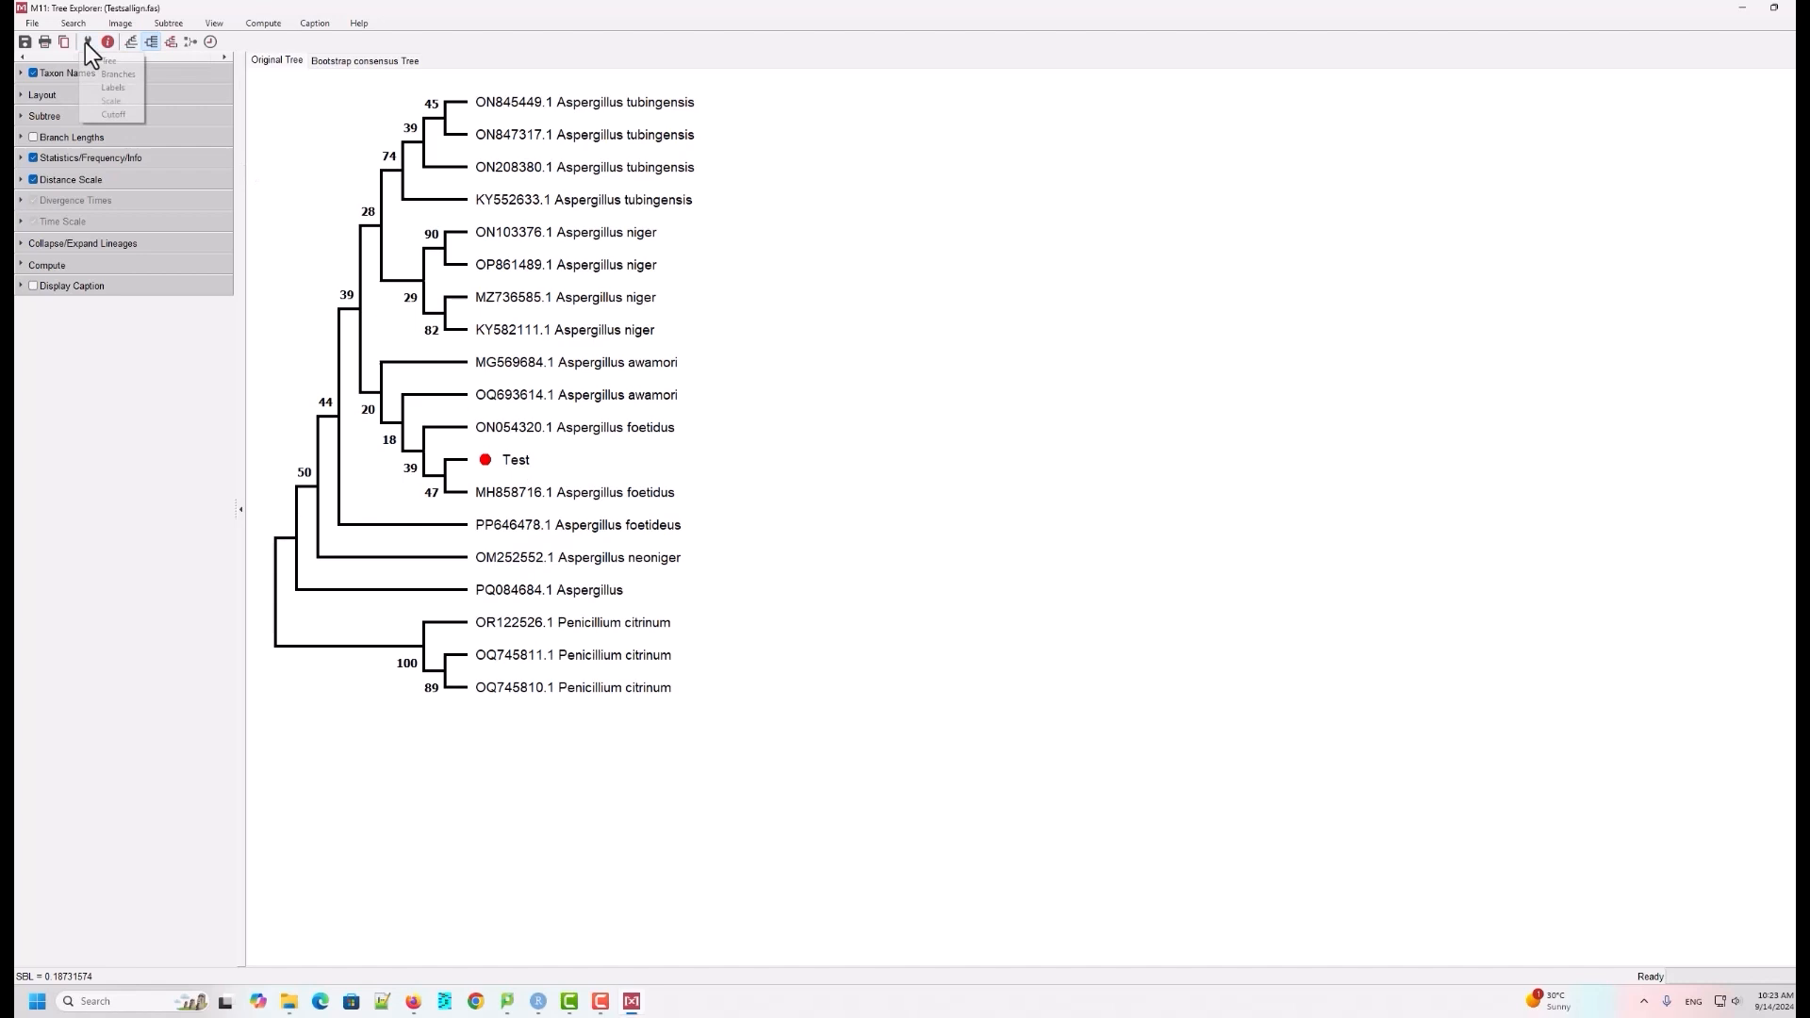
pyautogui.click(114, 87)
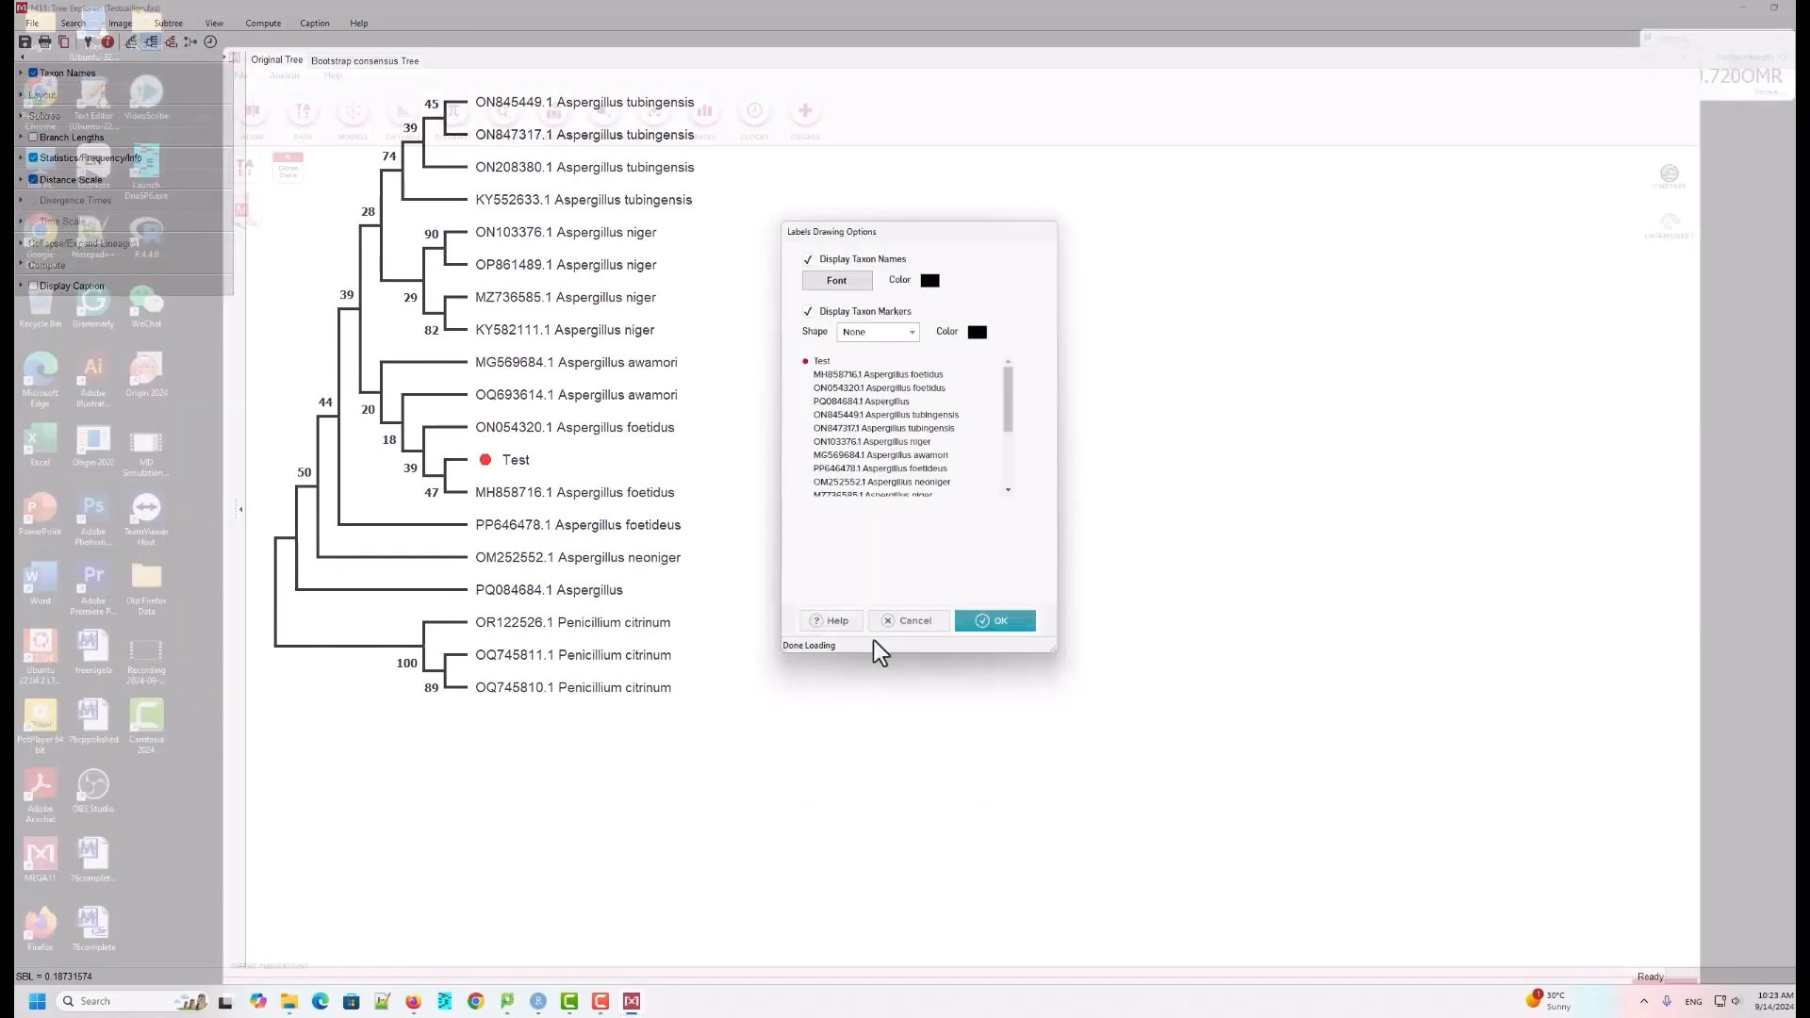
pyautogui.click(999, 621)
# Step: Review the condensed tree's cut-off value in the tree cutoff options and accept it
pyautogui.click(87, 41)
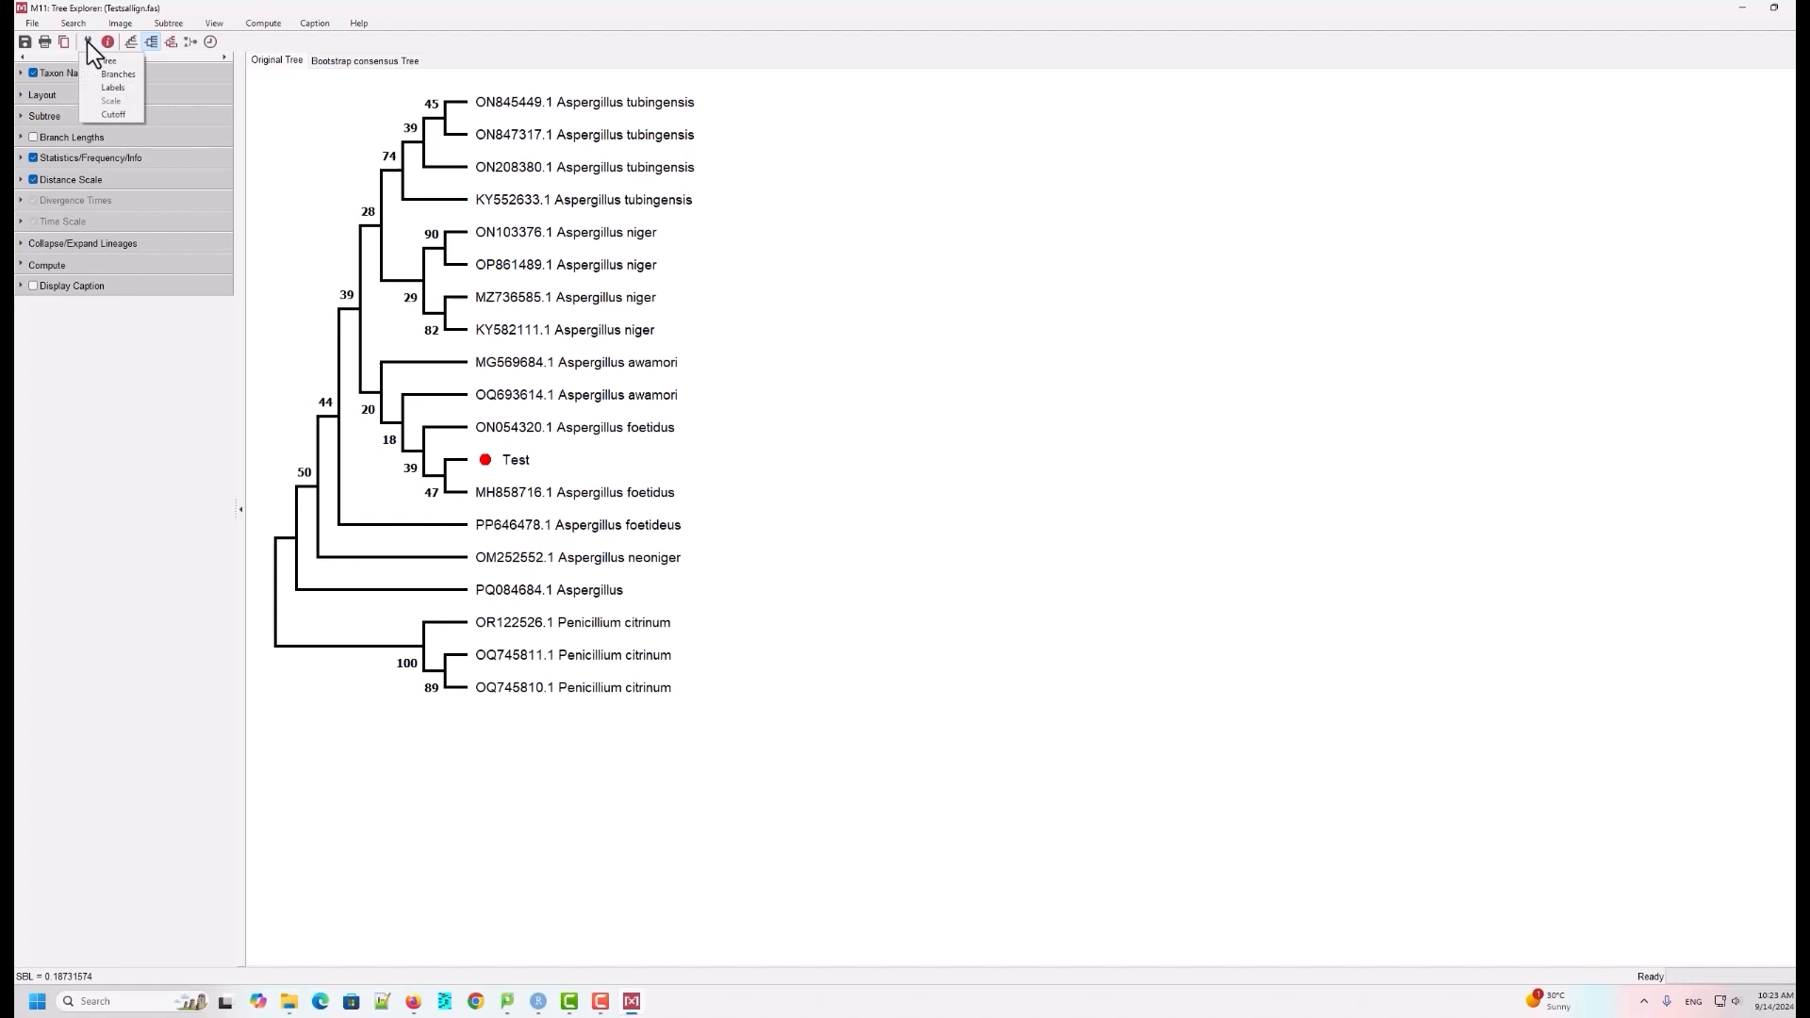
pyautogui.click(106, 114)
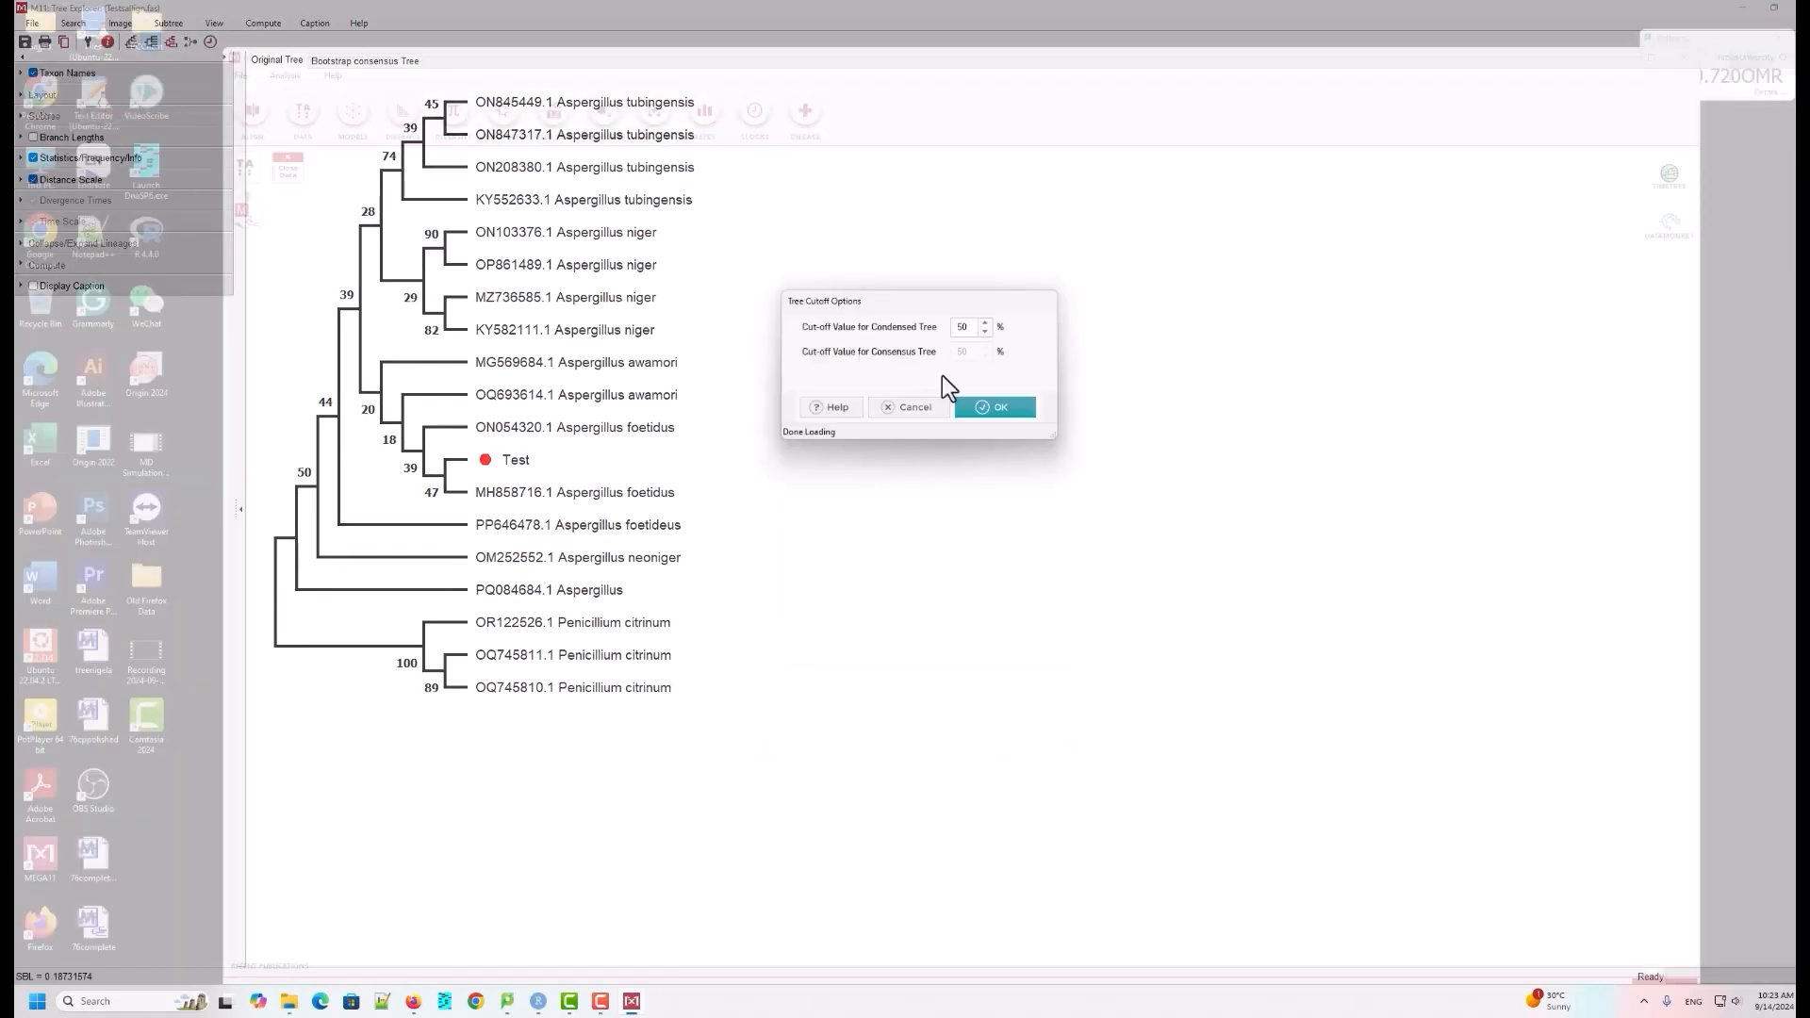
pyautogui.moveTo(972, 327); pyautogui.dragTo(940, 327)
pyautogui.click(997, 411)
pyautogui.click(91, 47)
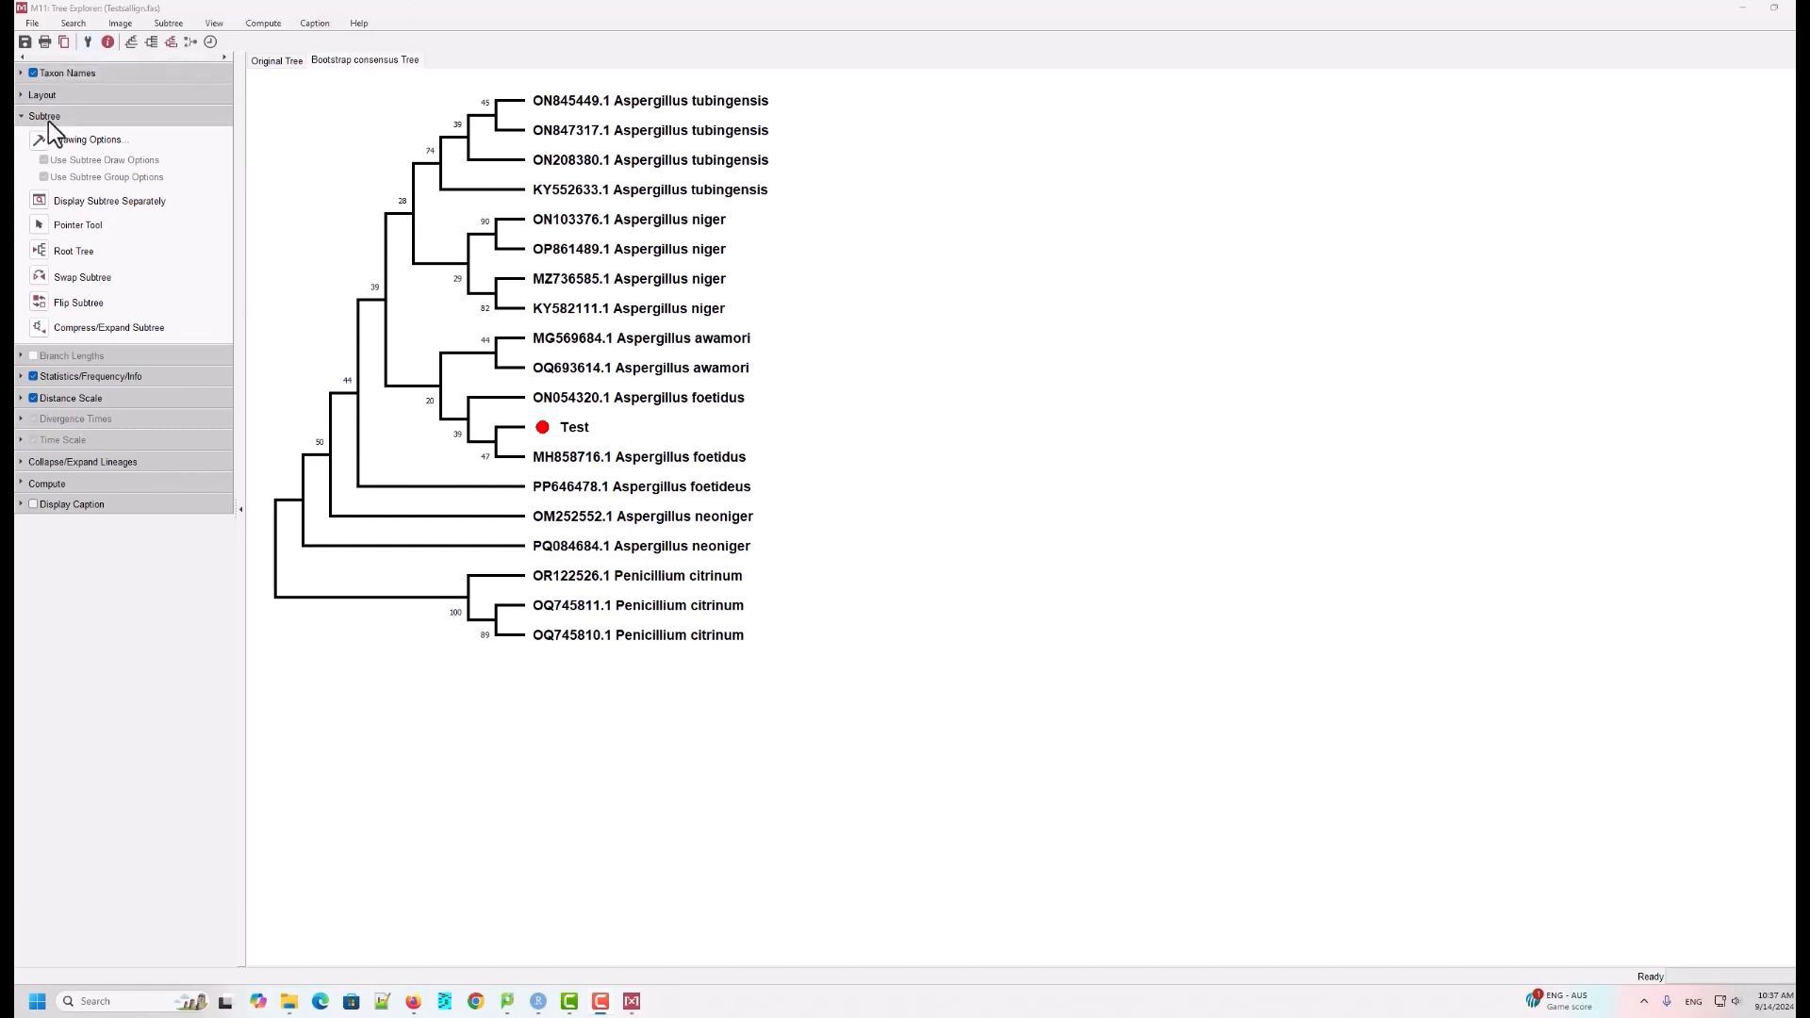
pyautogui.click(21, 116)
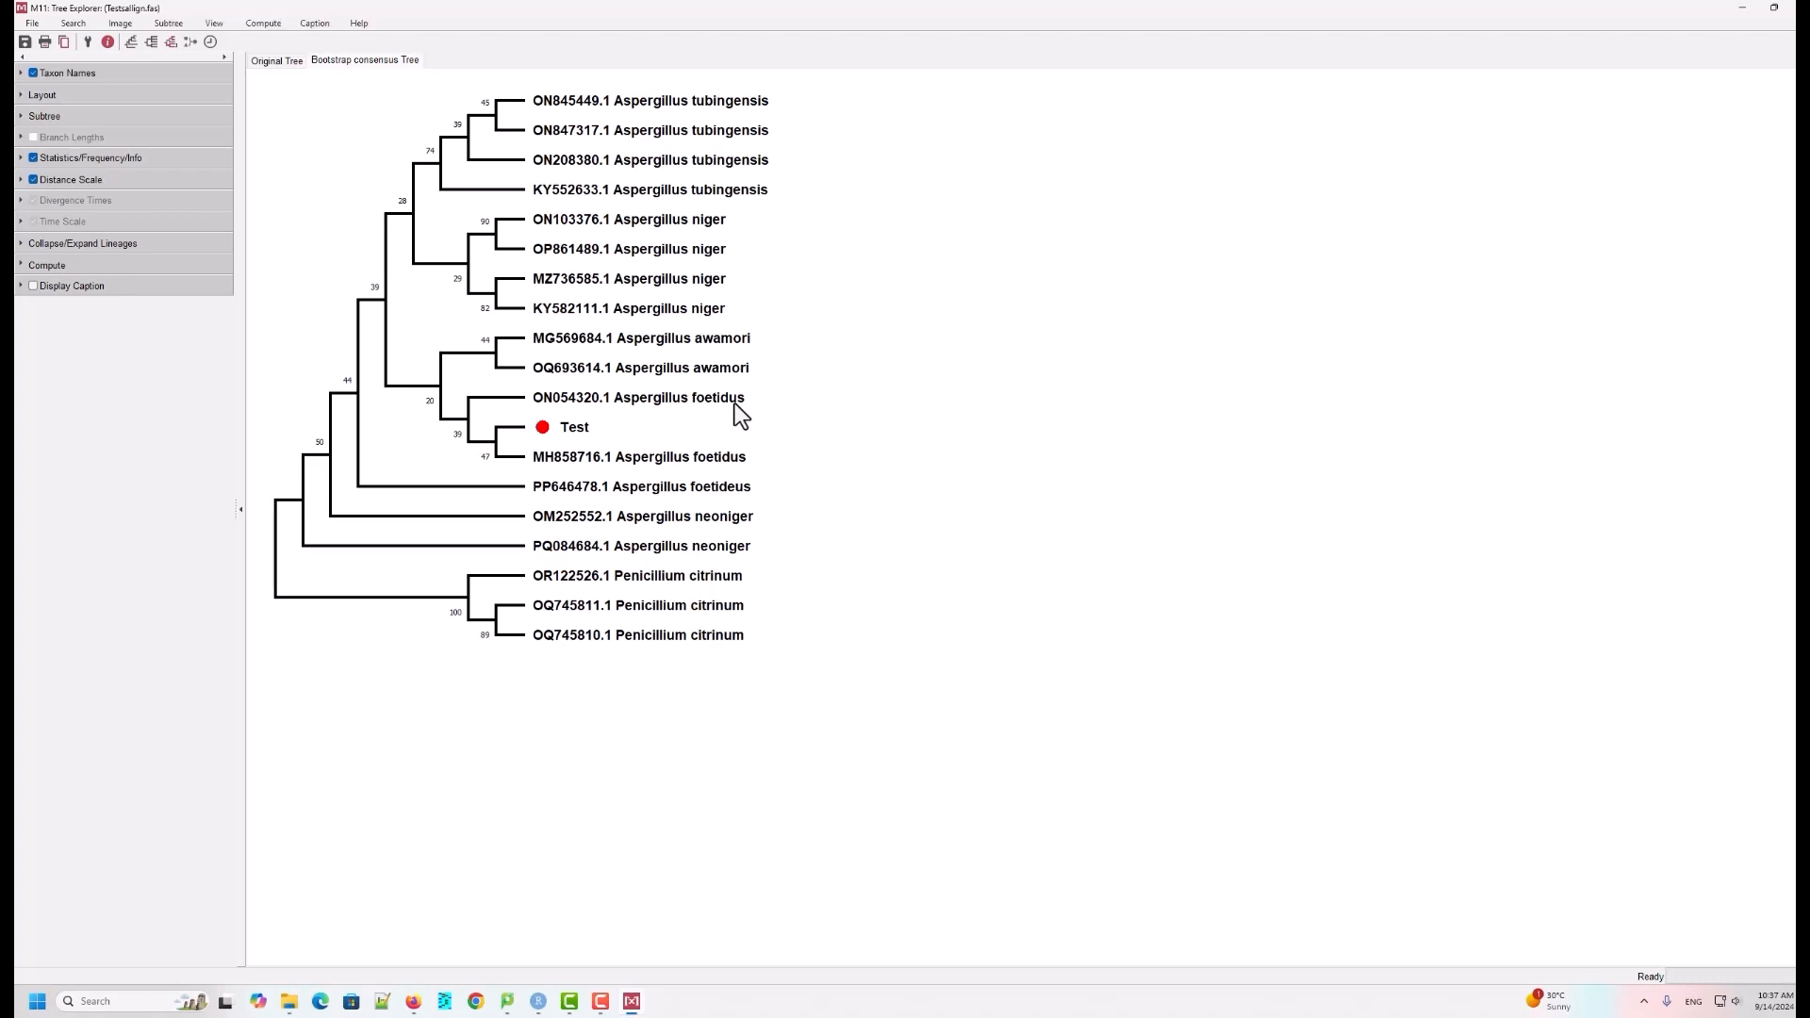
pyautogui.click(23, 116)
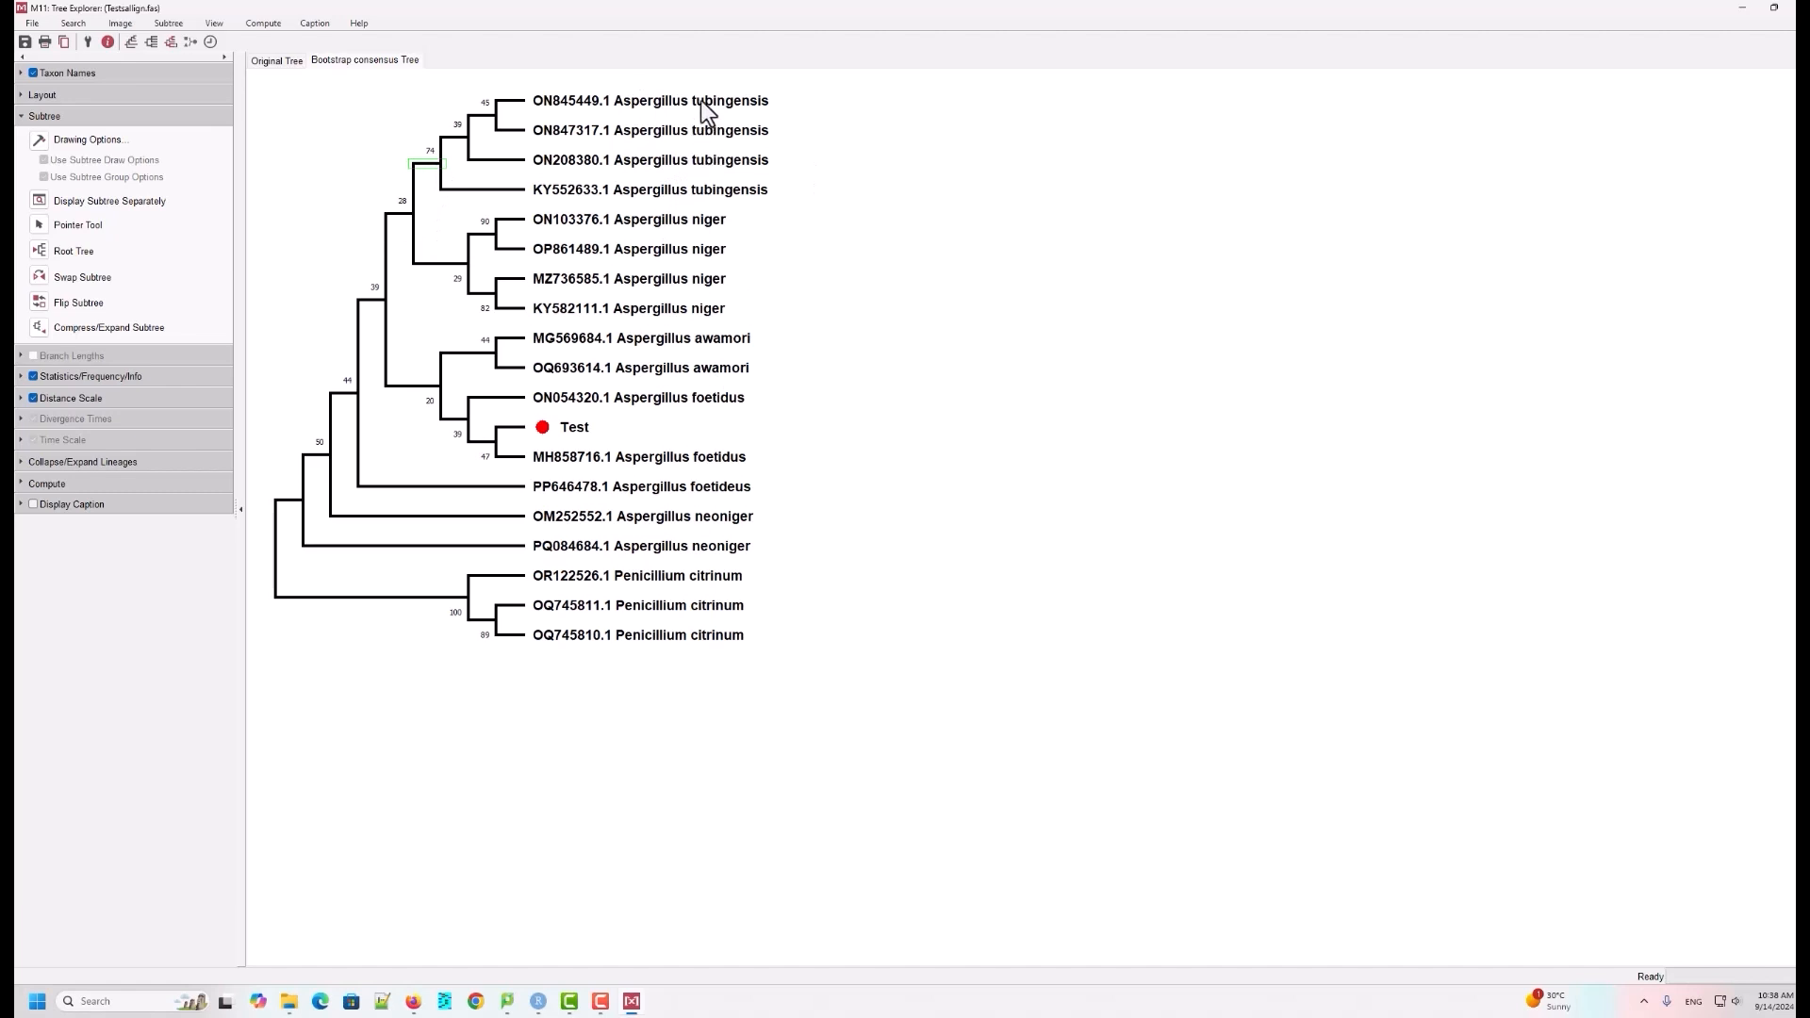
pyautogui.click(467, 266)
pyautogui.click(496, 353)
pyautogui.click(467, 420)
pyautogui.click(32, 376)
pyautogui.click(38, 141)
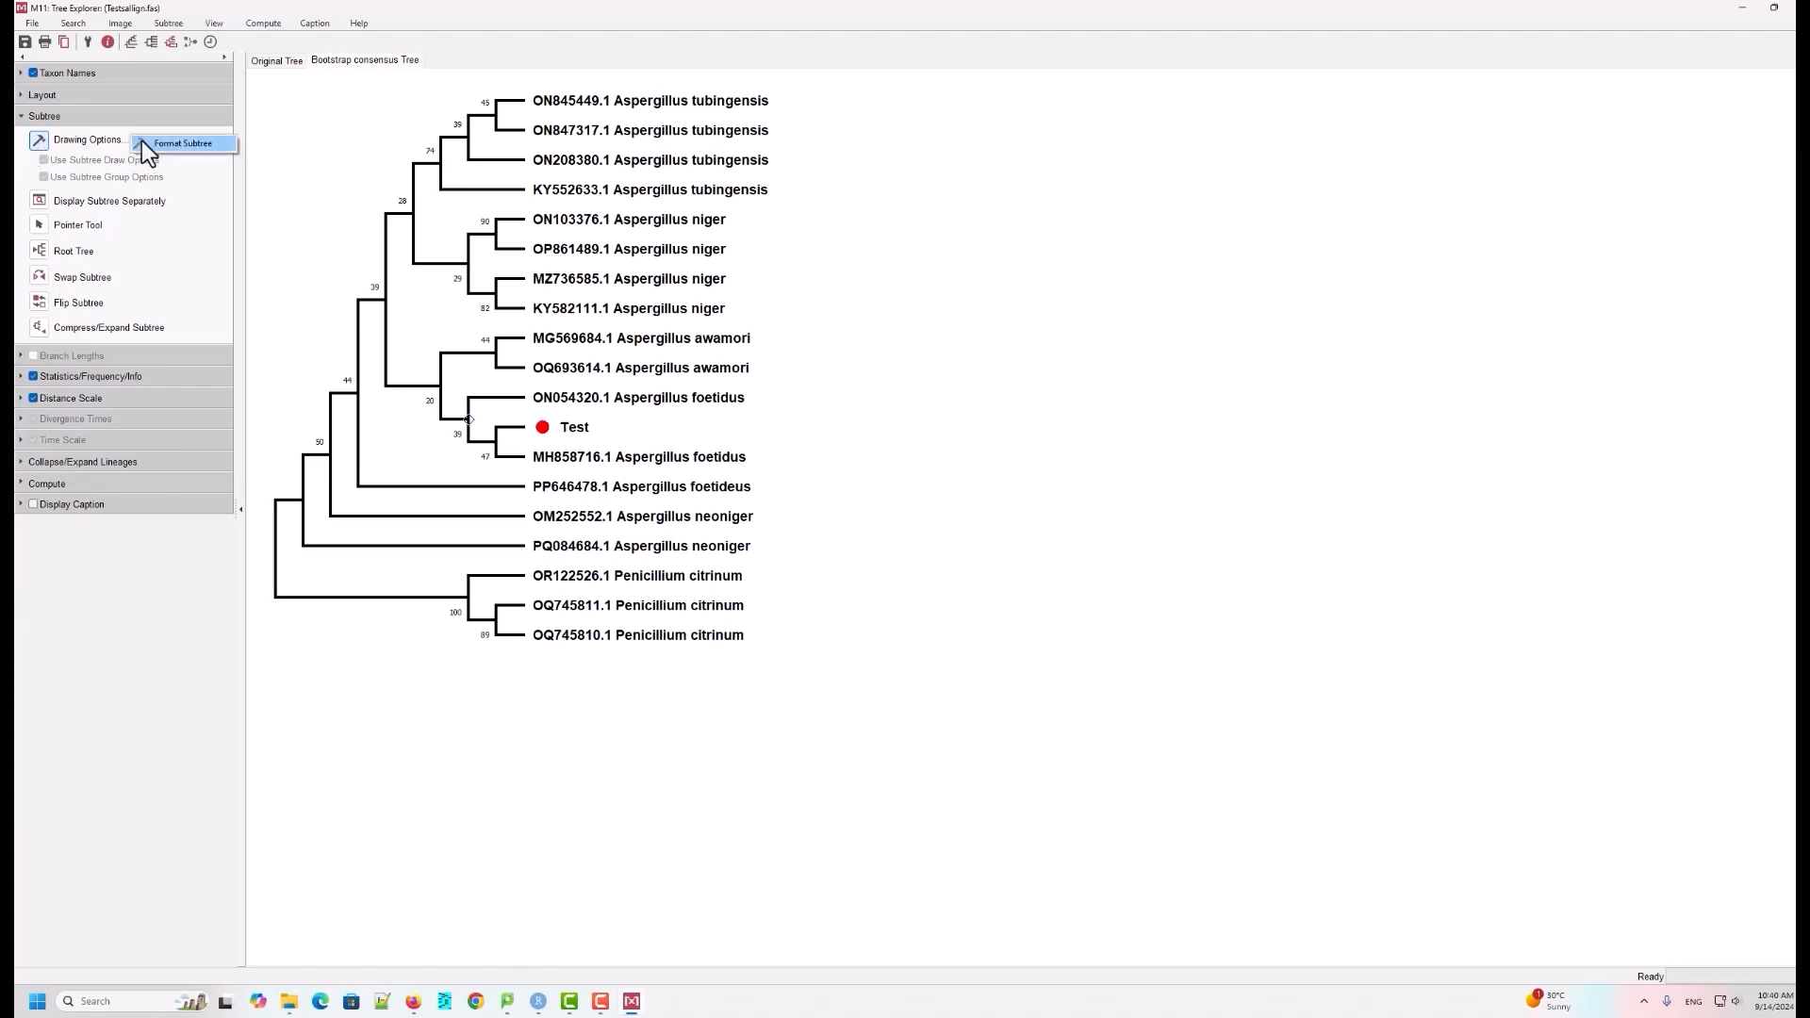
pyautogui.click(298, 196)
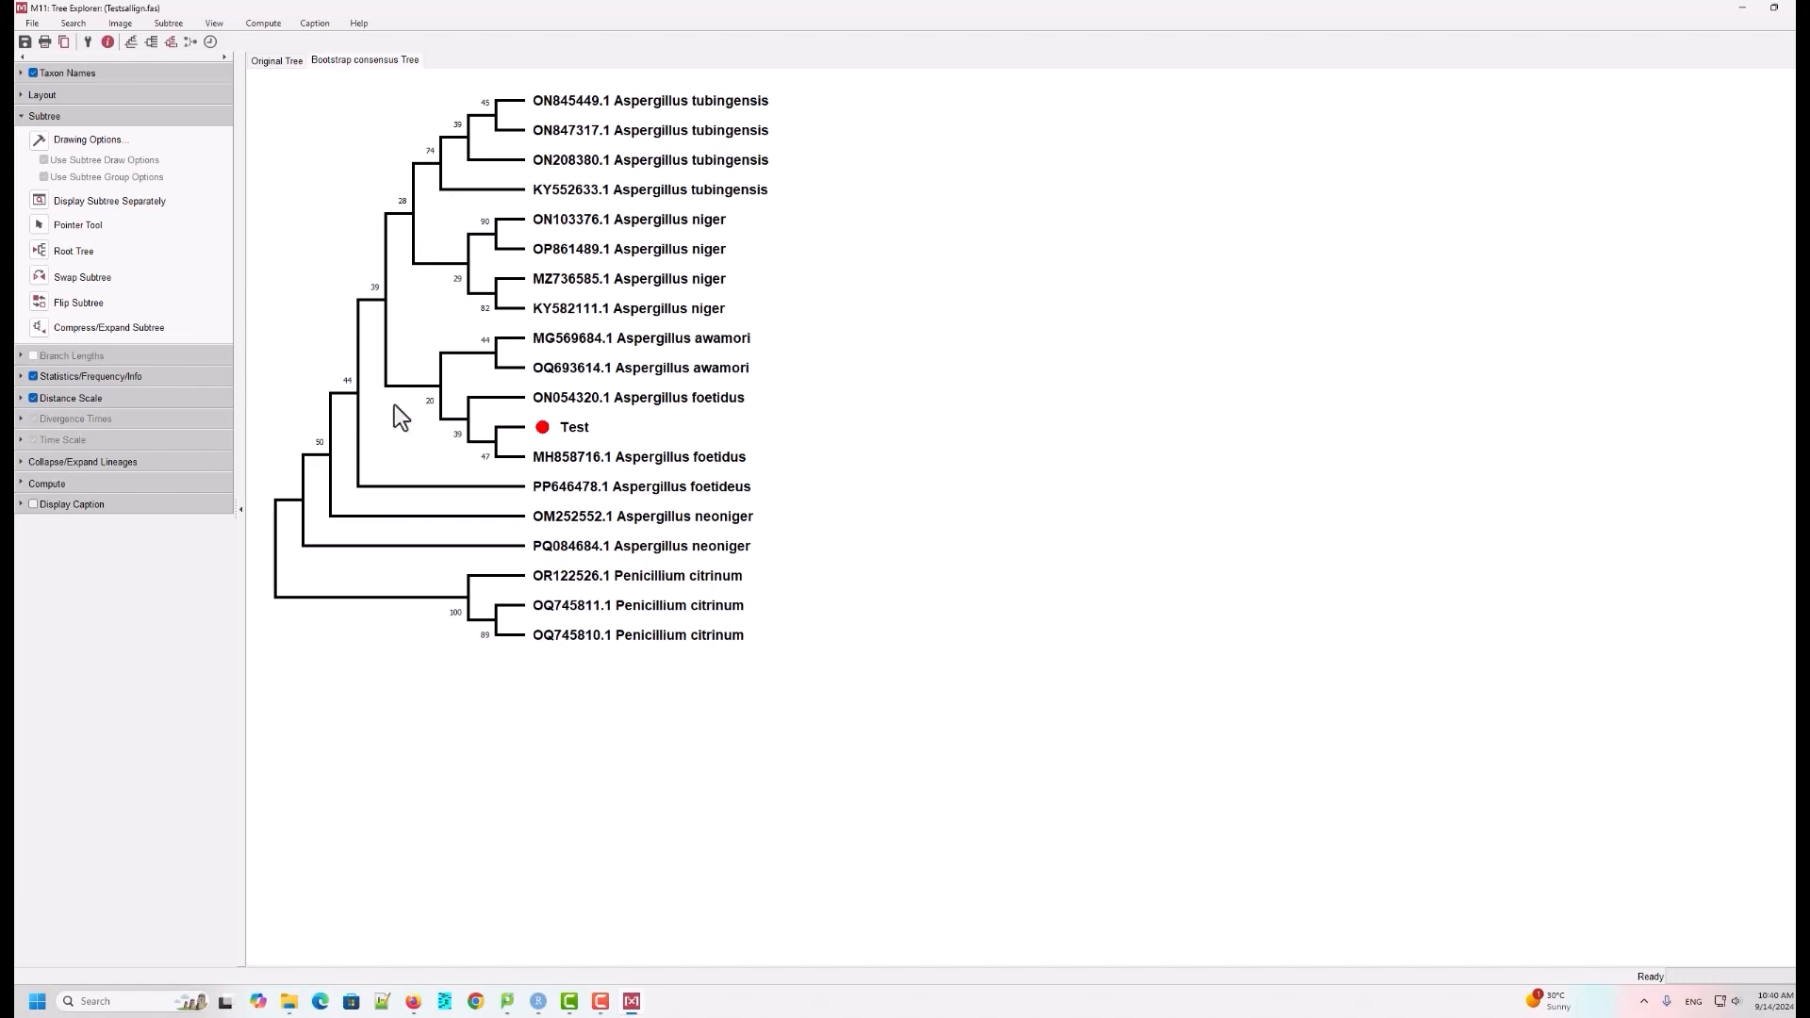
# Step: Format the Aspergillus tubingensis subtree on the bootstrap consensus tree with red (#ff0000) branch lines
pyautogui.click(438, 166)
pyautogui.click(39, 140)
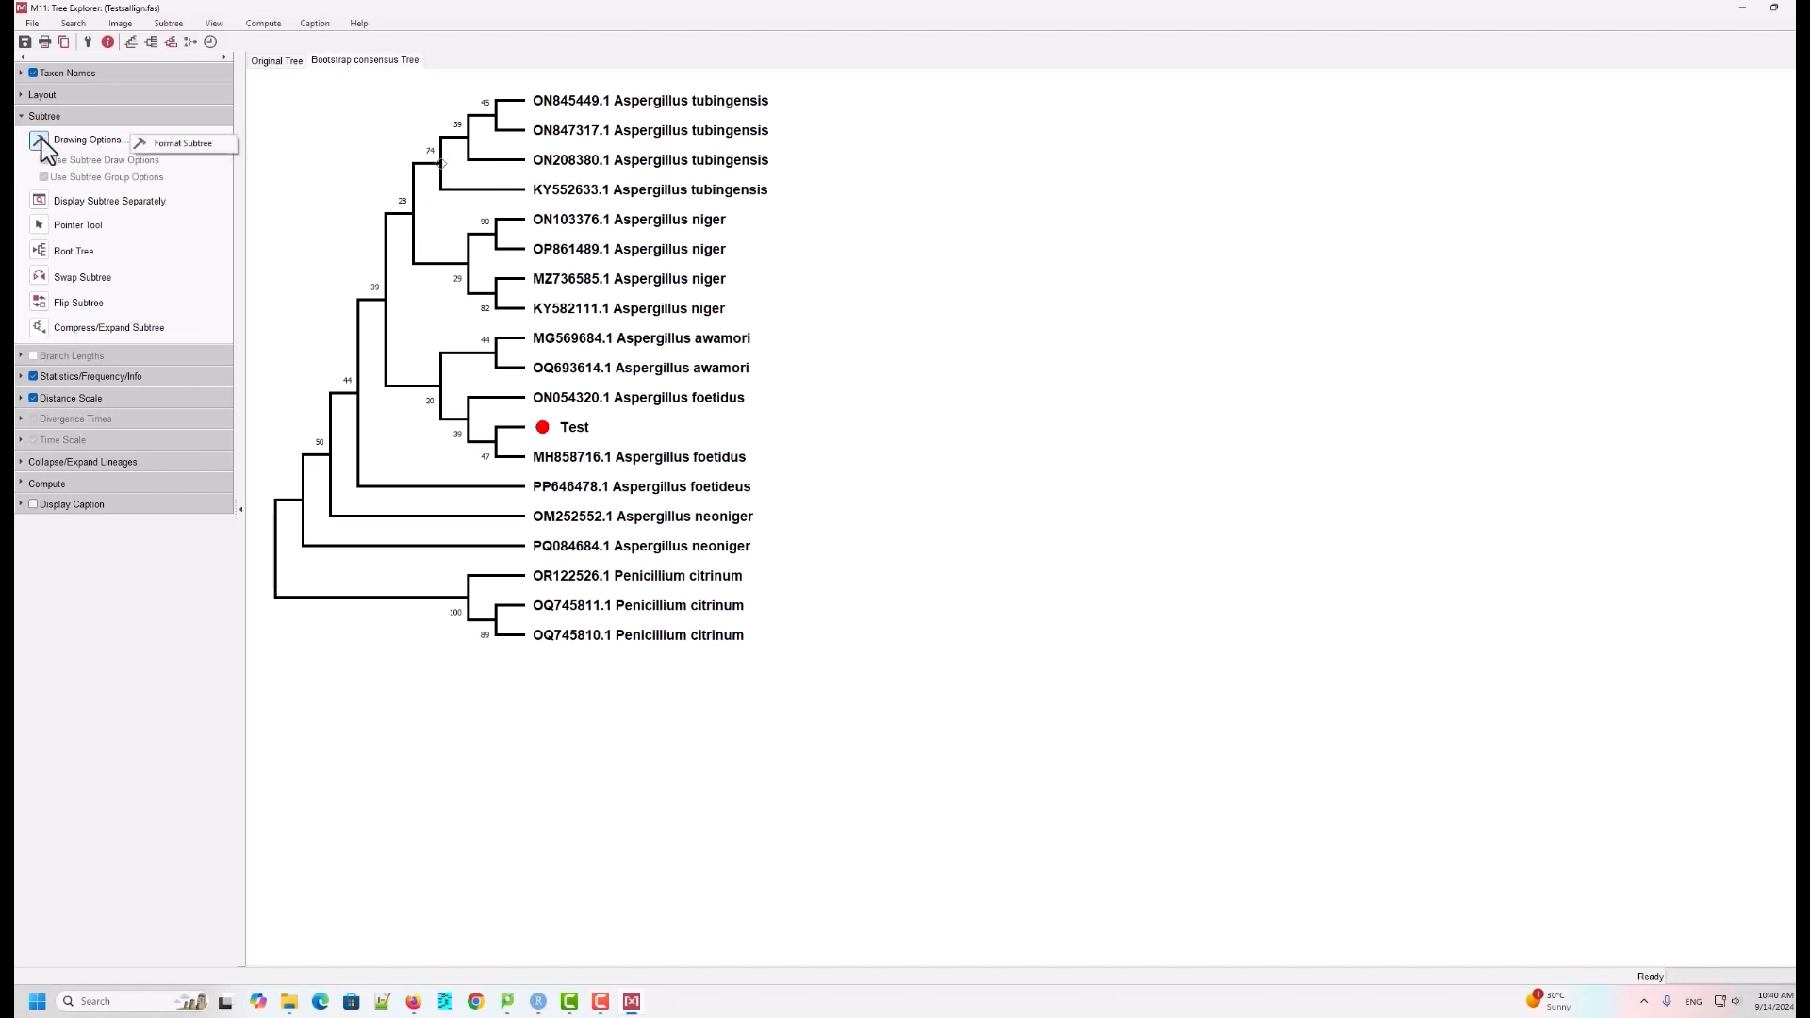
pyautogui.click(162, 144)
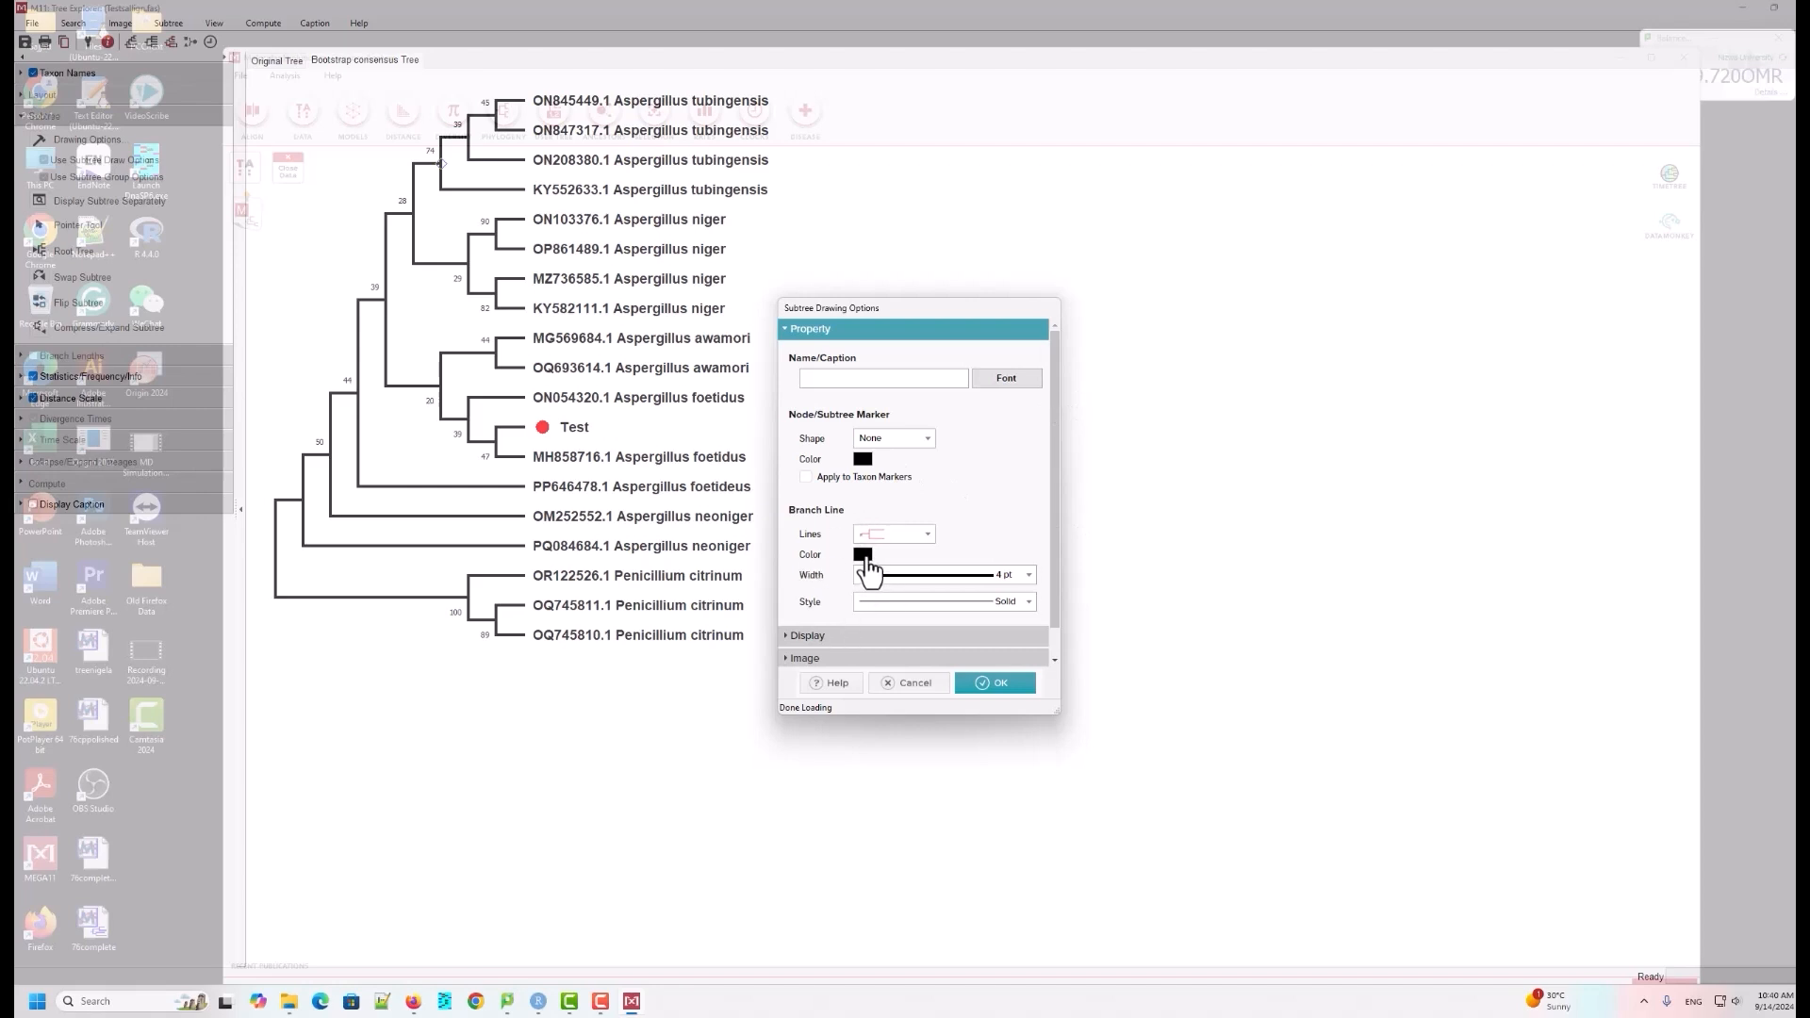
pyautogui.click(862, 554)
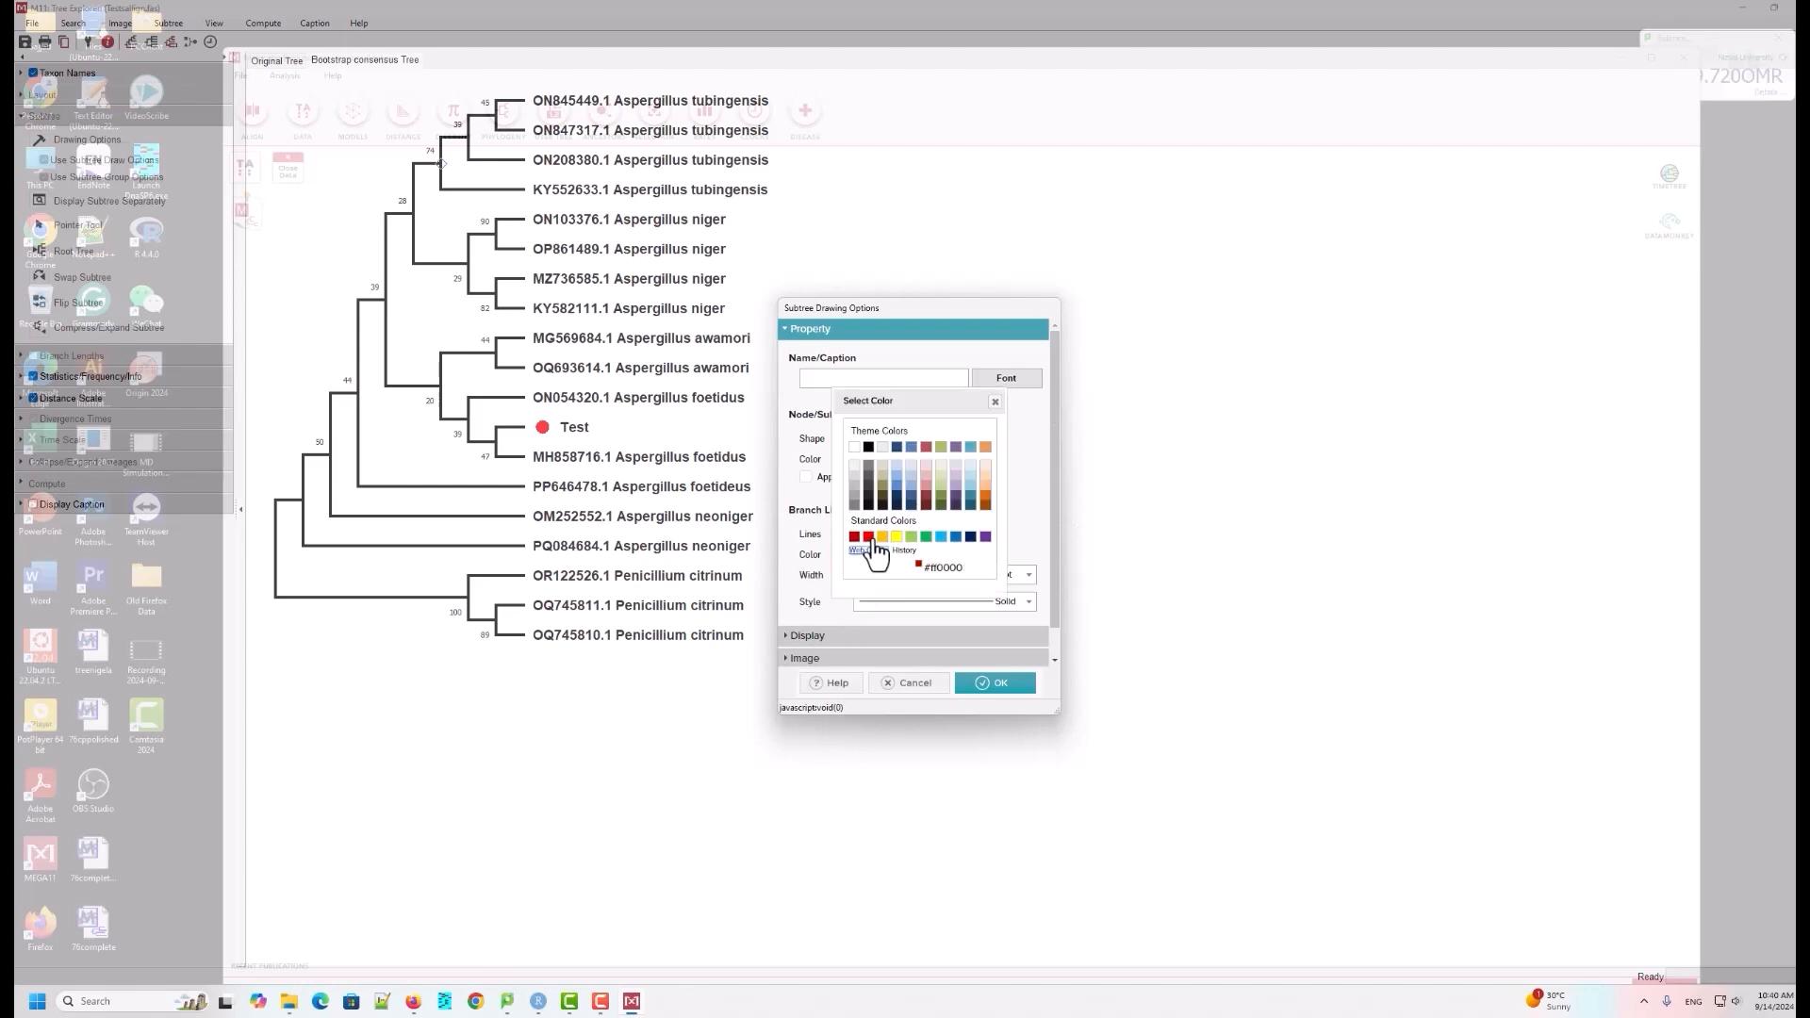
pyautogui.click(868, 536)
# Step: Set the Aspergillus tubingensis subtree's bracket to the Line style with a line width of 3 pixels
pyautogui.scroll(-1, 981, 489)
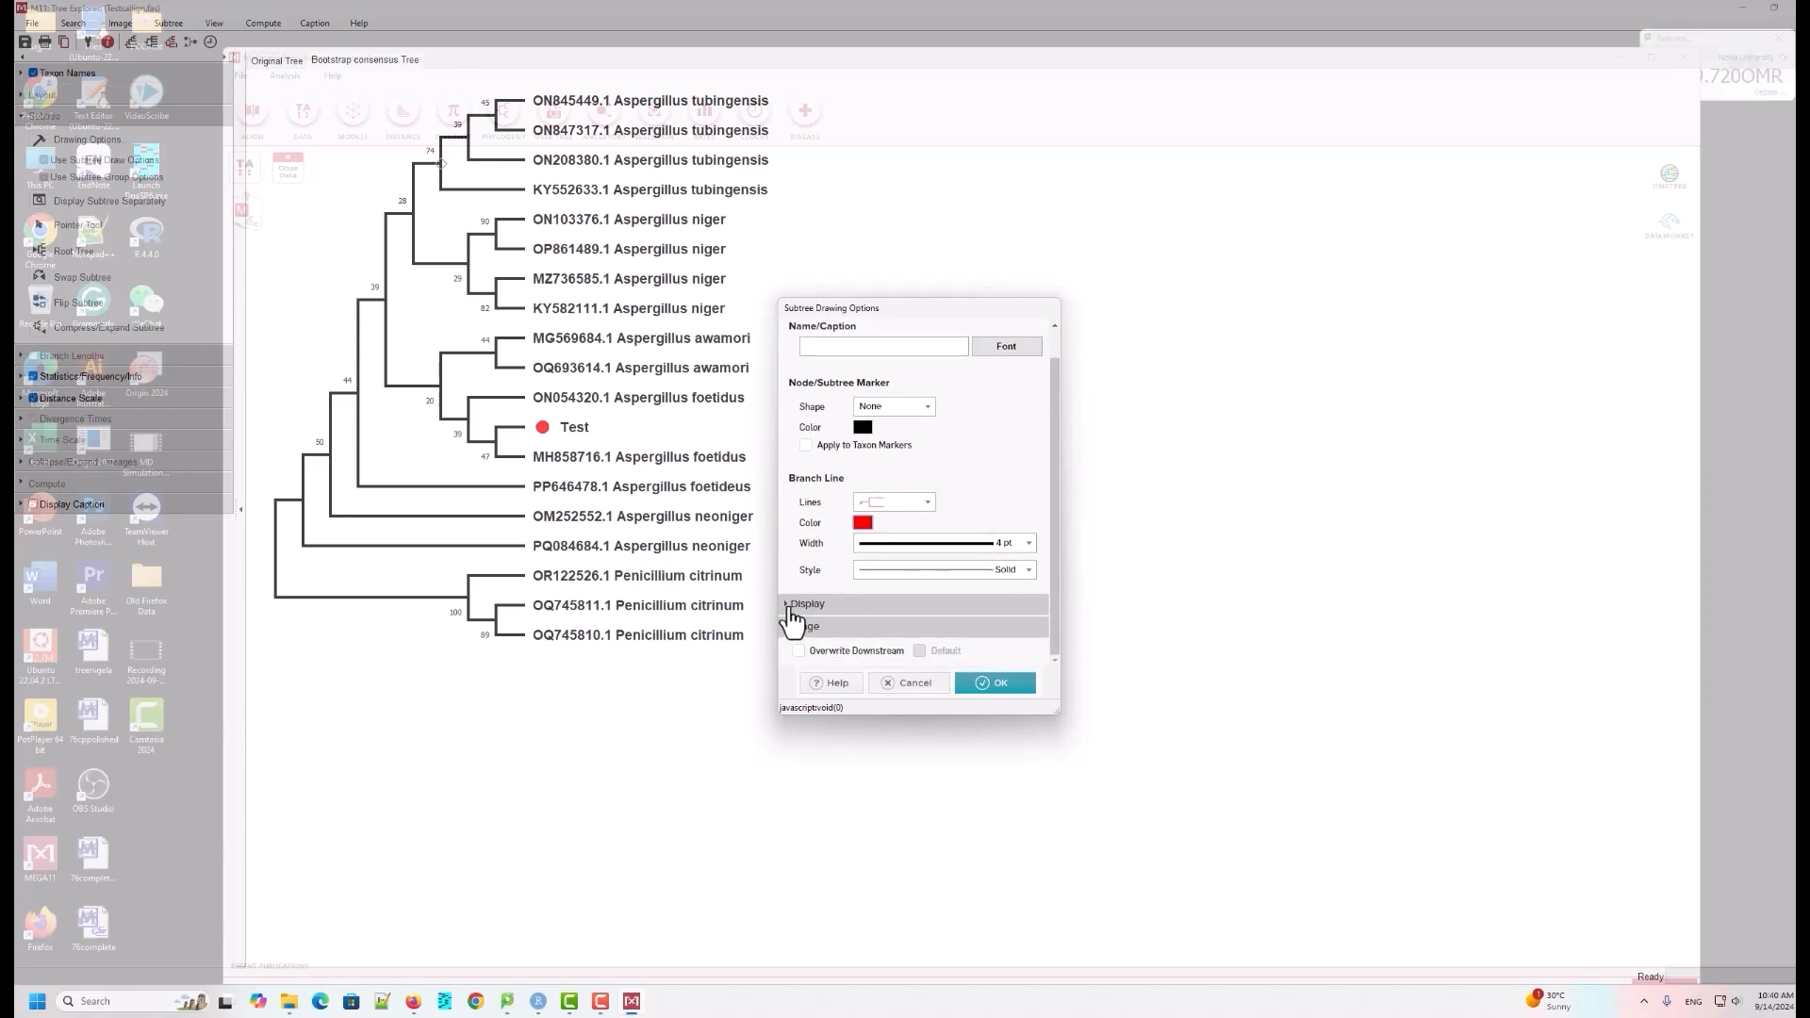
pyautogui.click(792, 608)
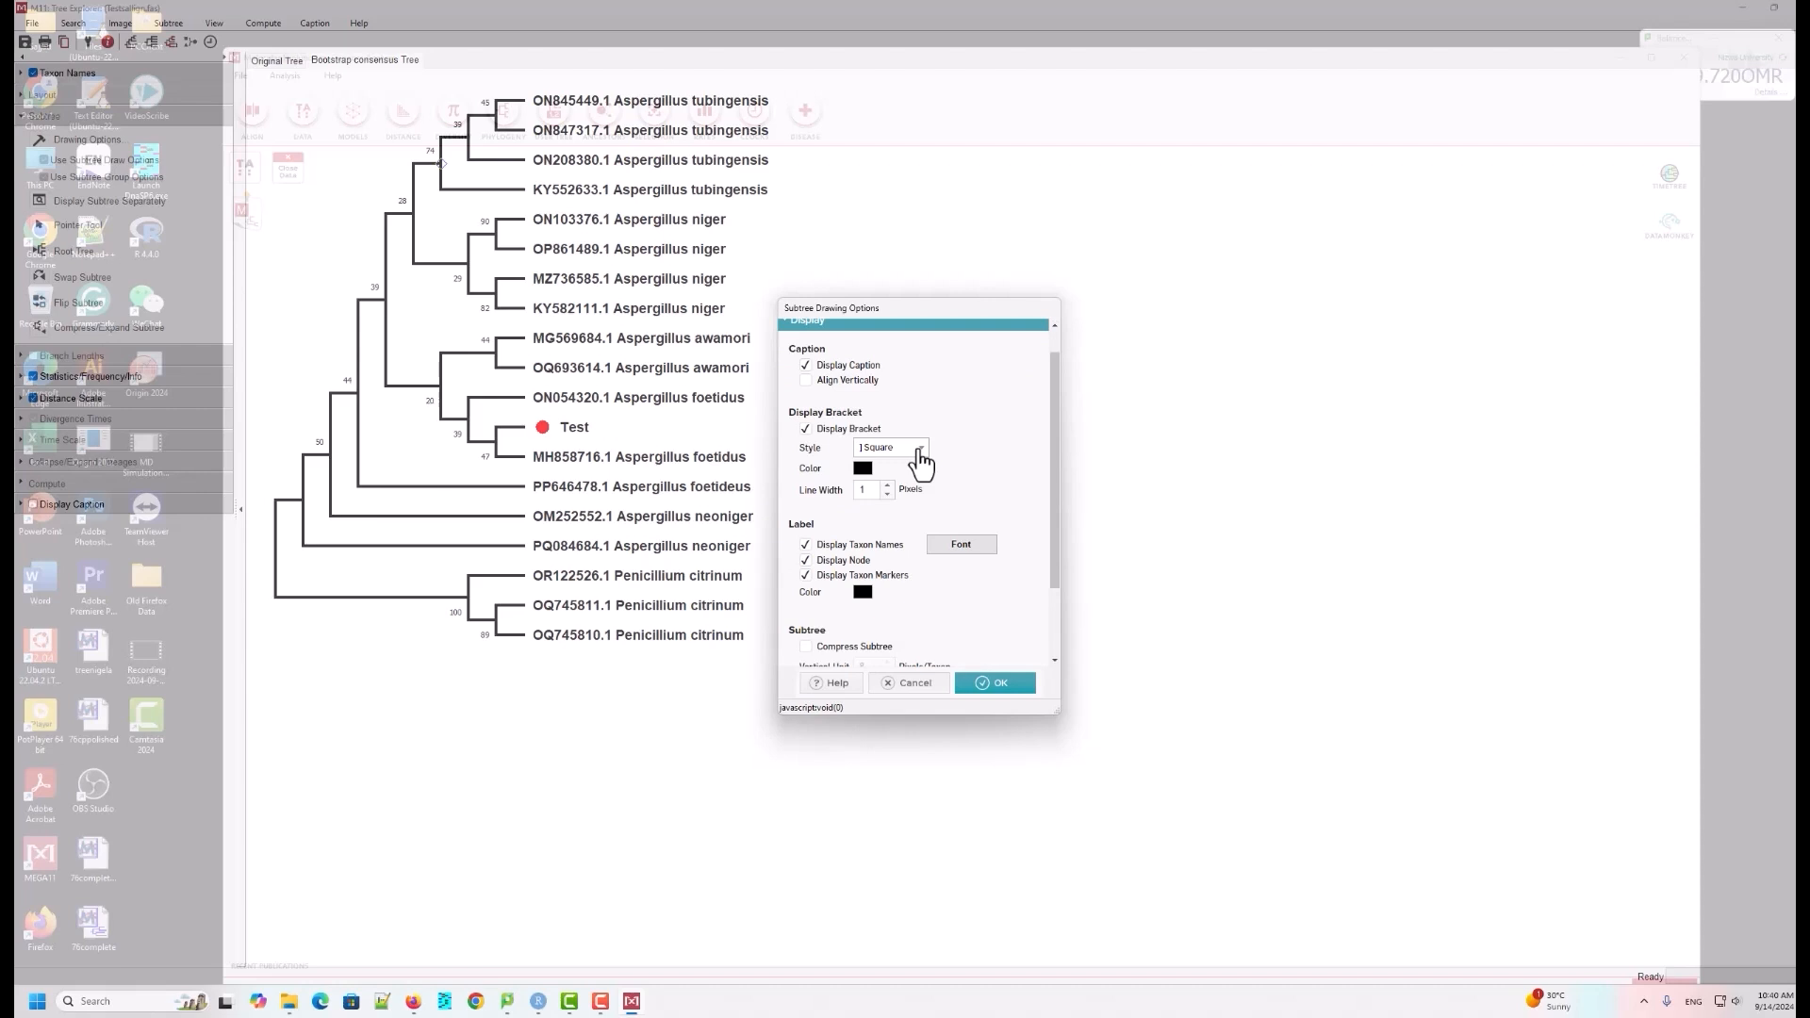
pyautogui.click(920, 460)
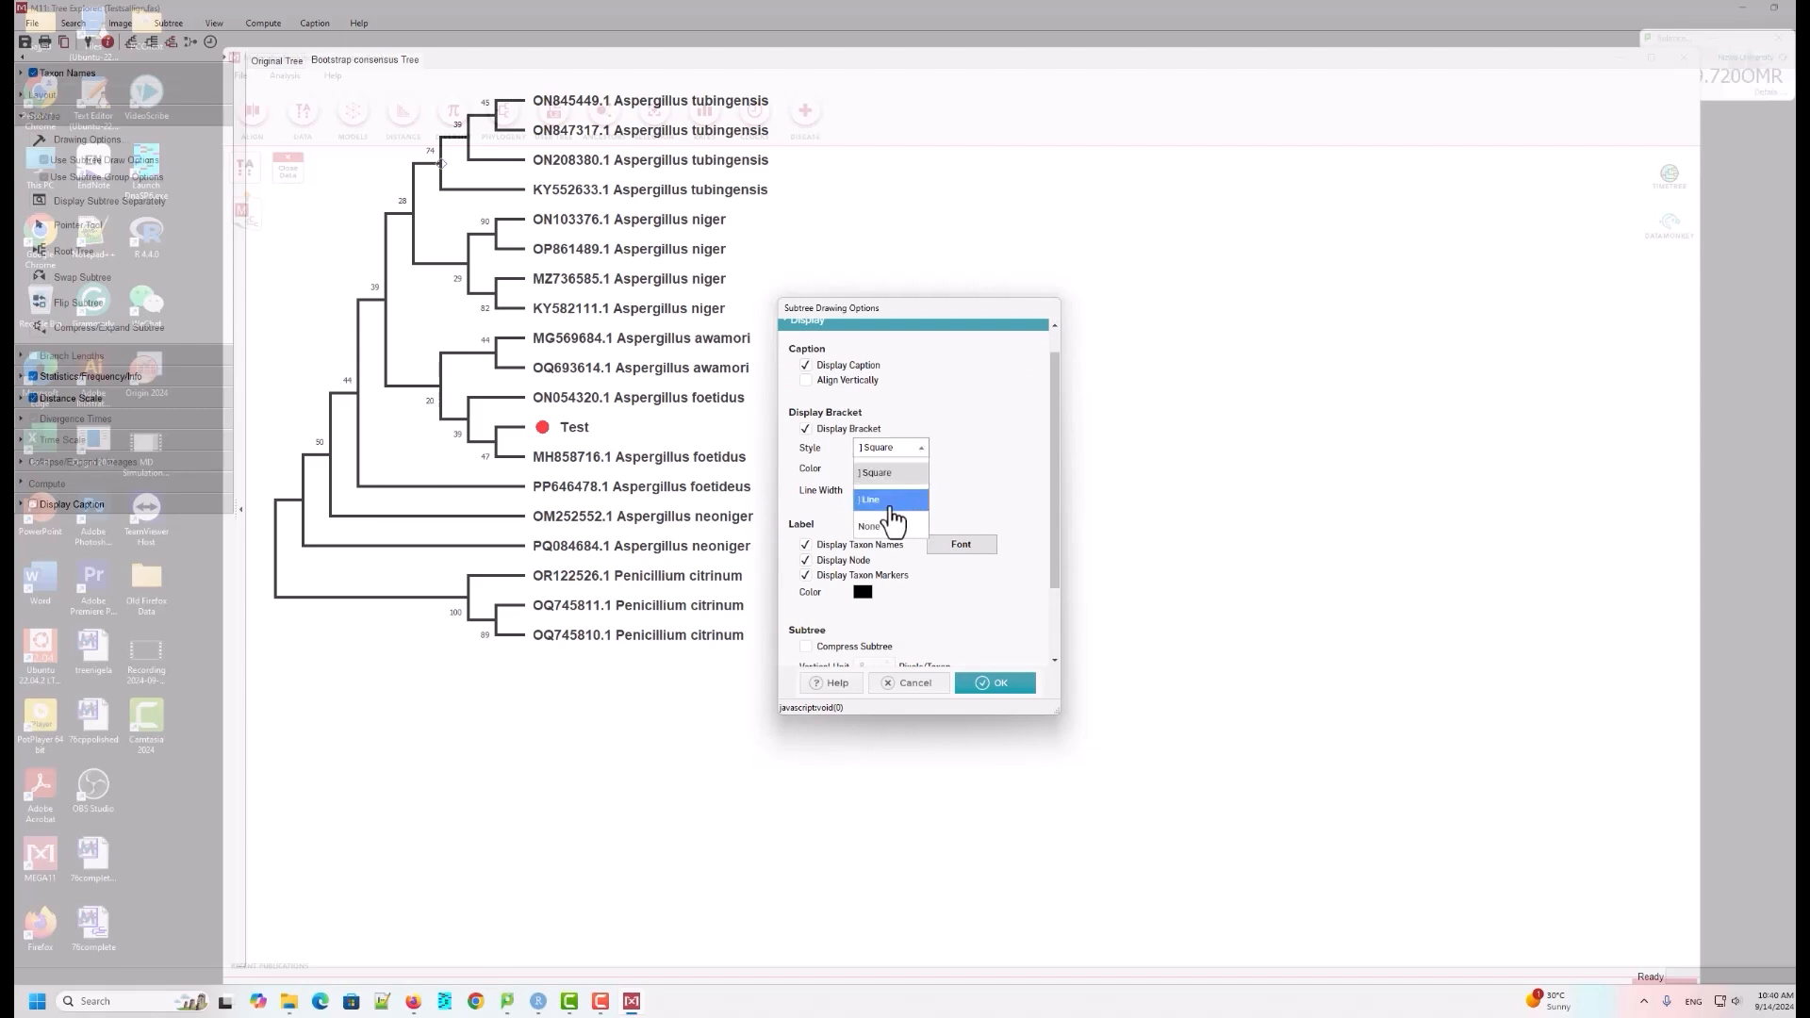
pyautogui.click(890, 509)
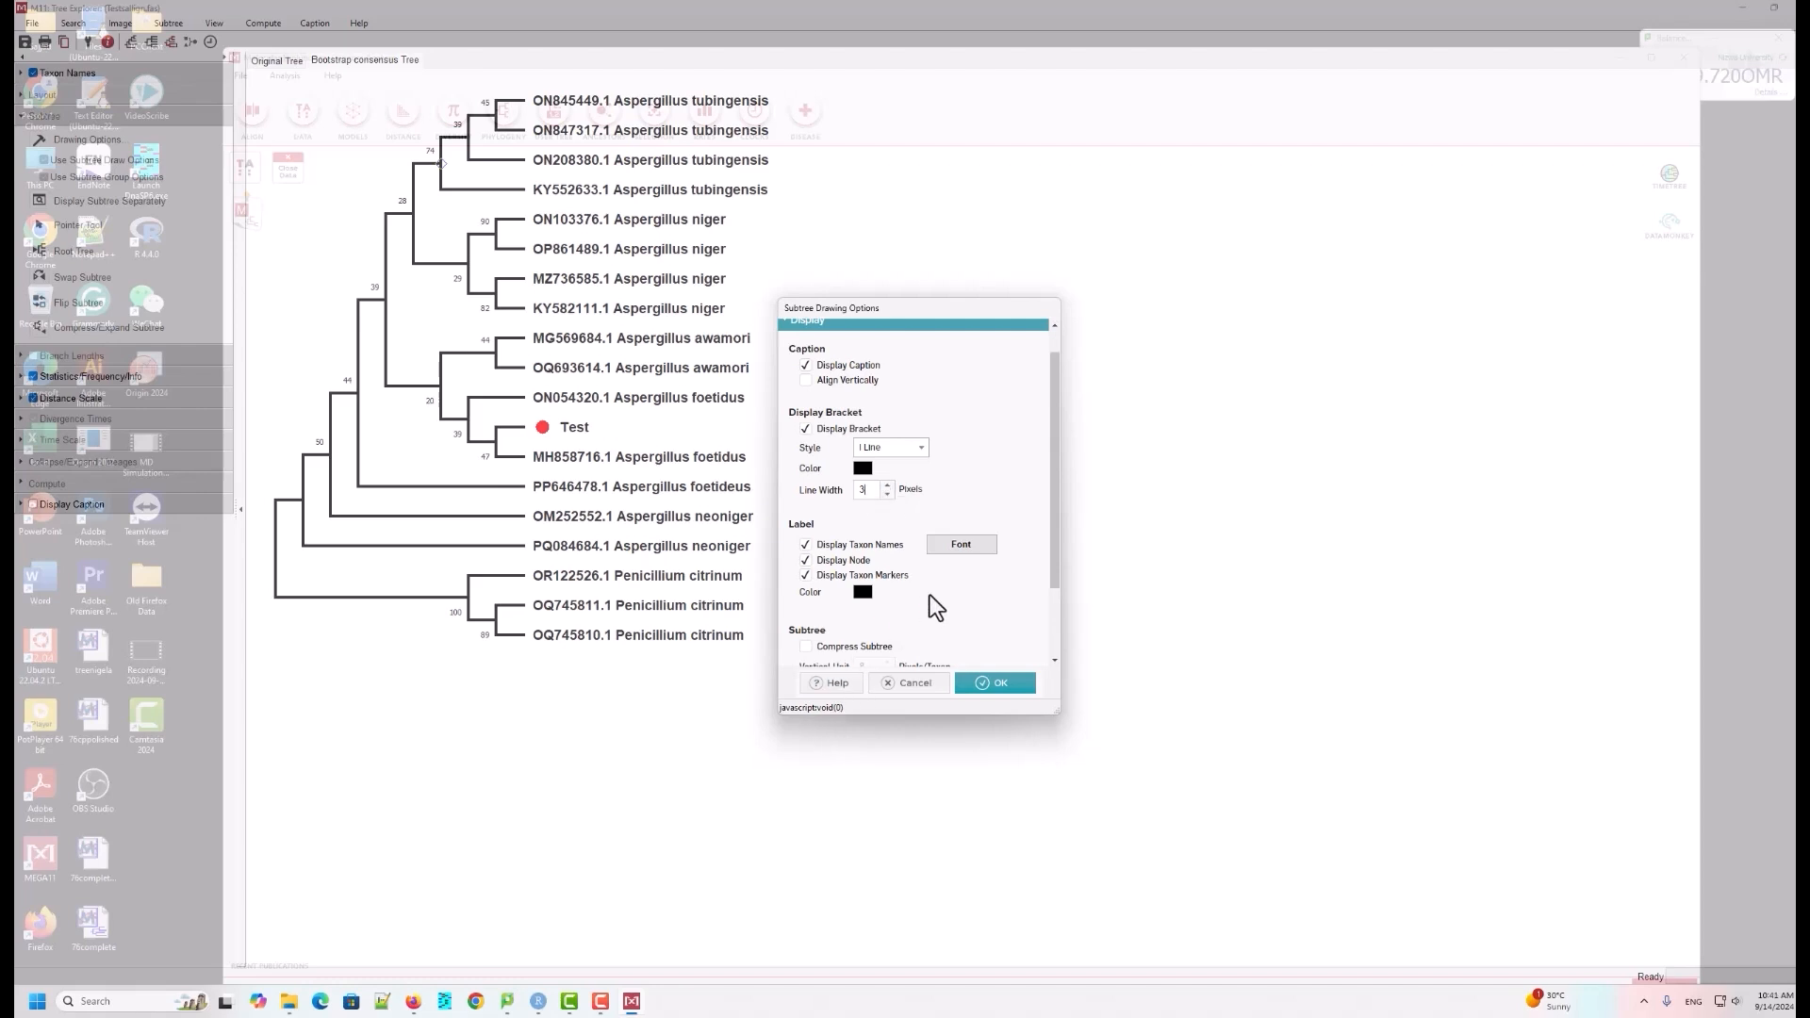
pyautogui.scroll(-2, 1056, 584)
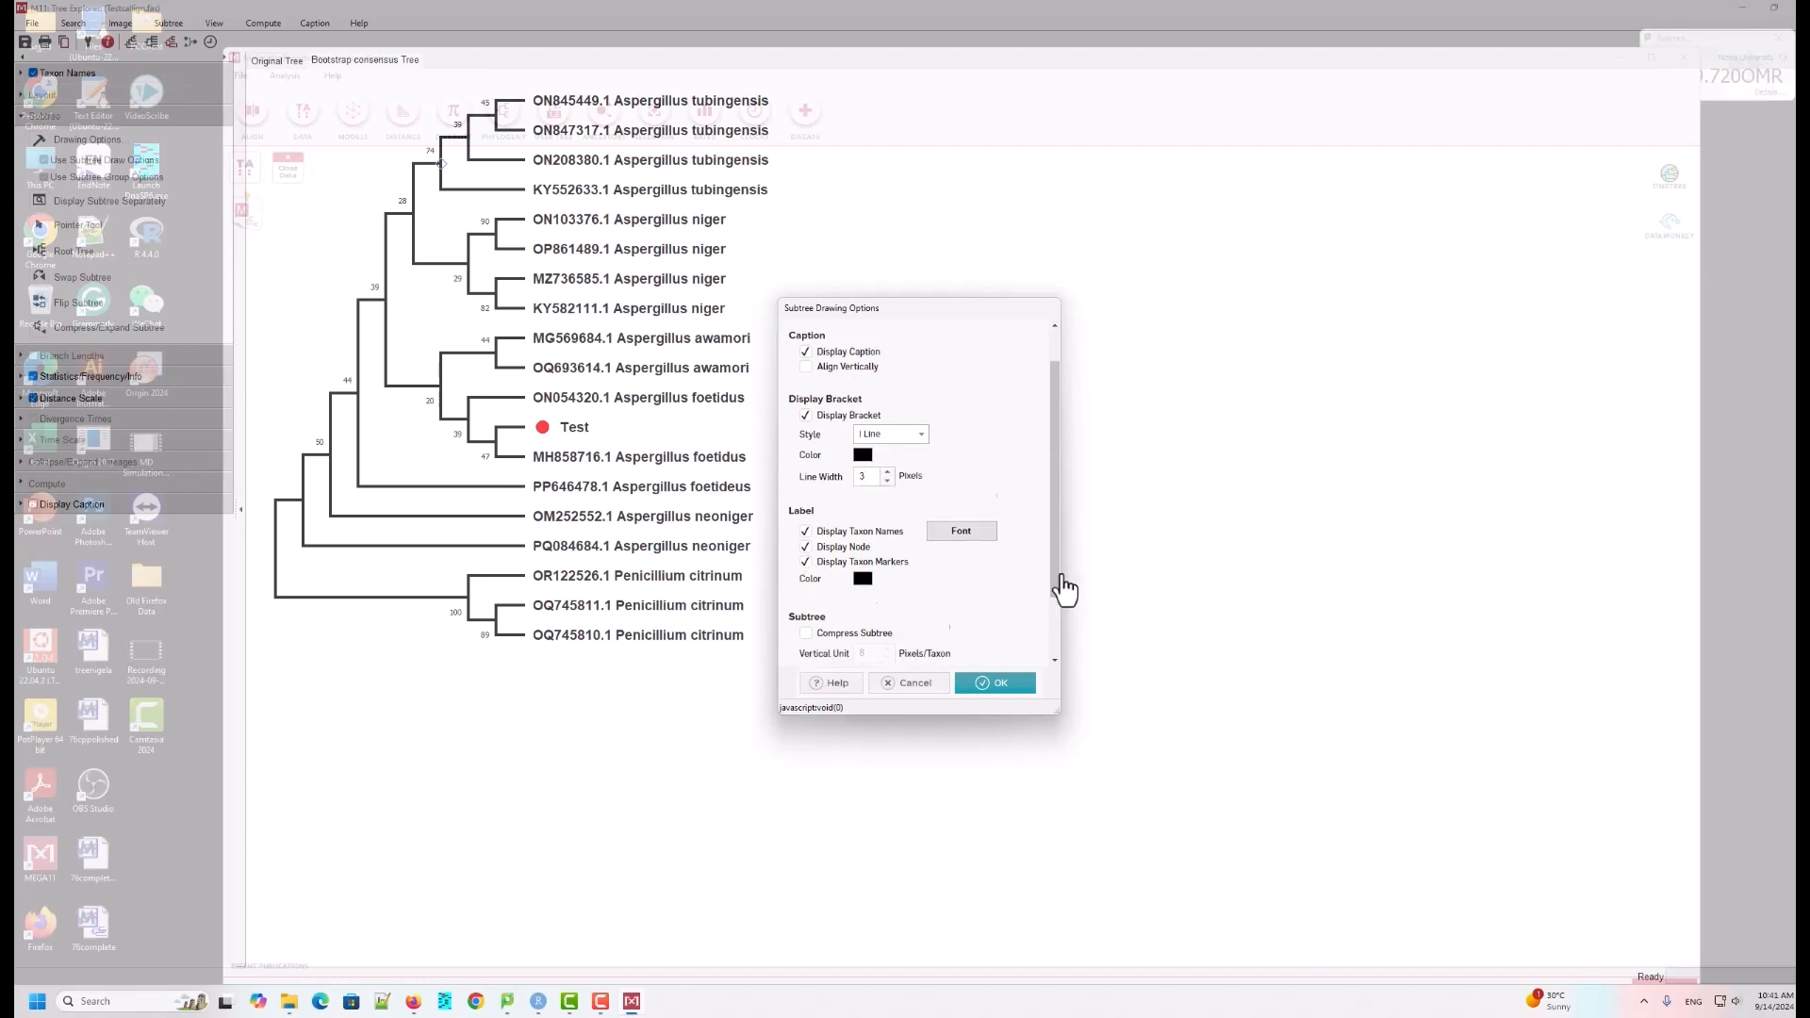
# Step: Apply the bracket settings to the Aspergillus tubingensis subtree and color its bracket red
pyautogui.click(1004, 686)
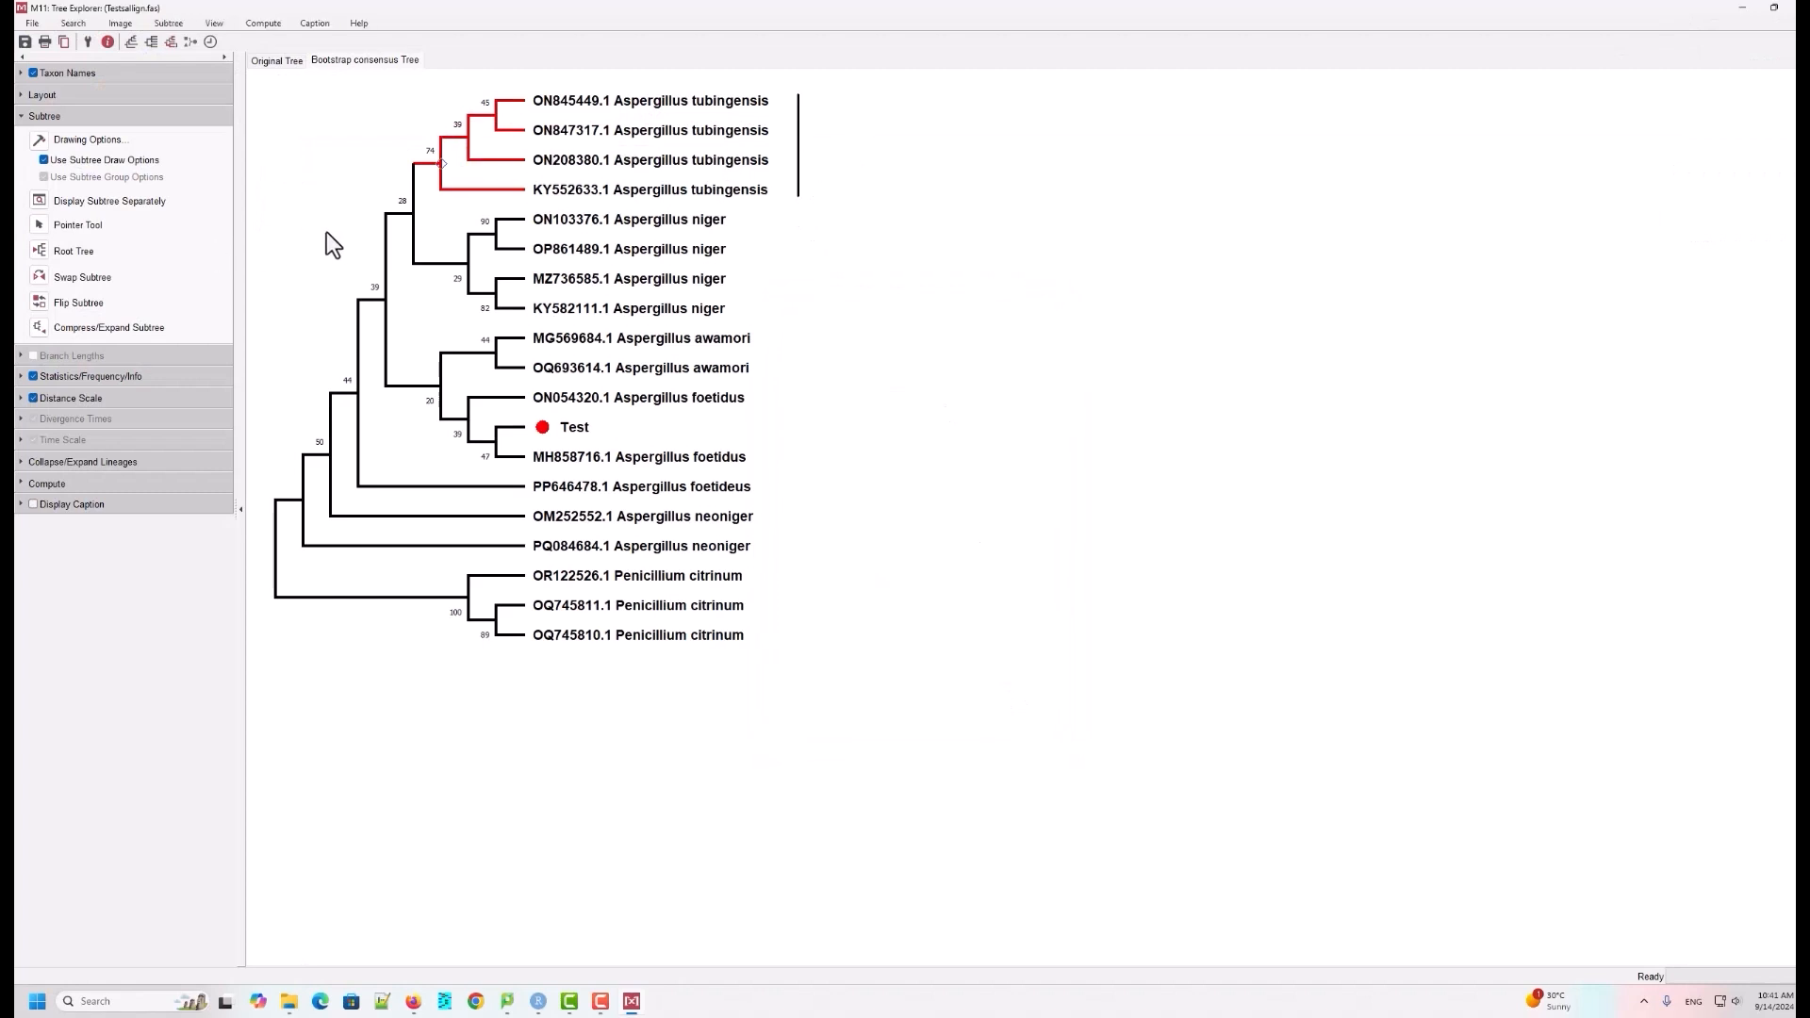
pyautogui.click(44, 143)
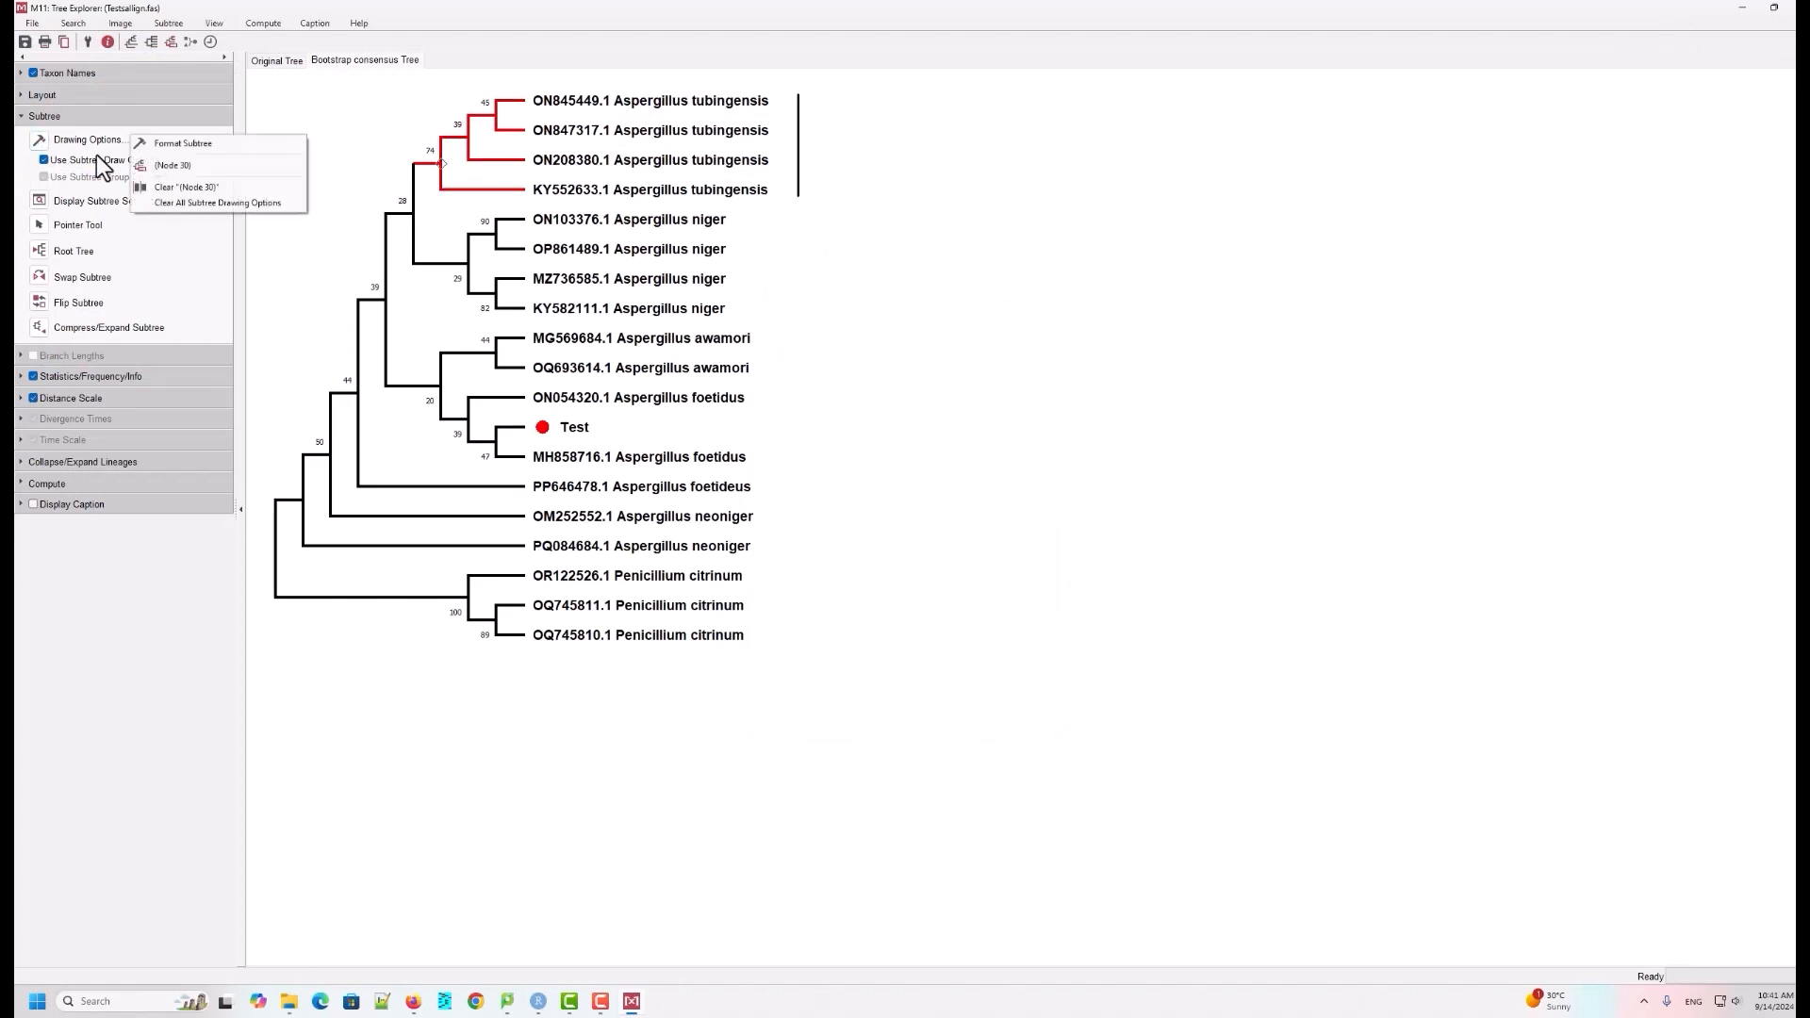
pyautogui.click(175, 166)
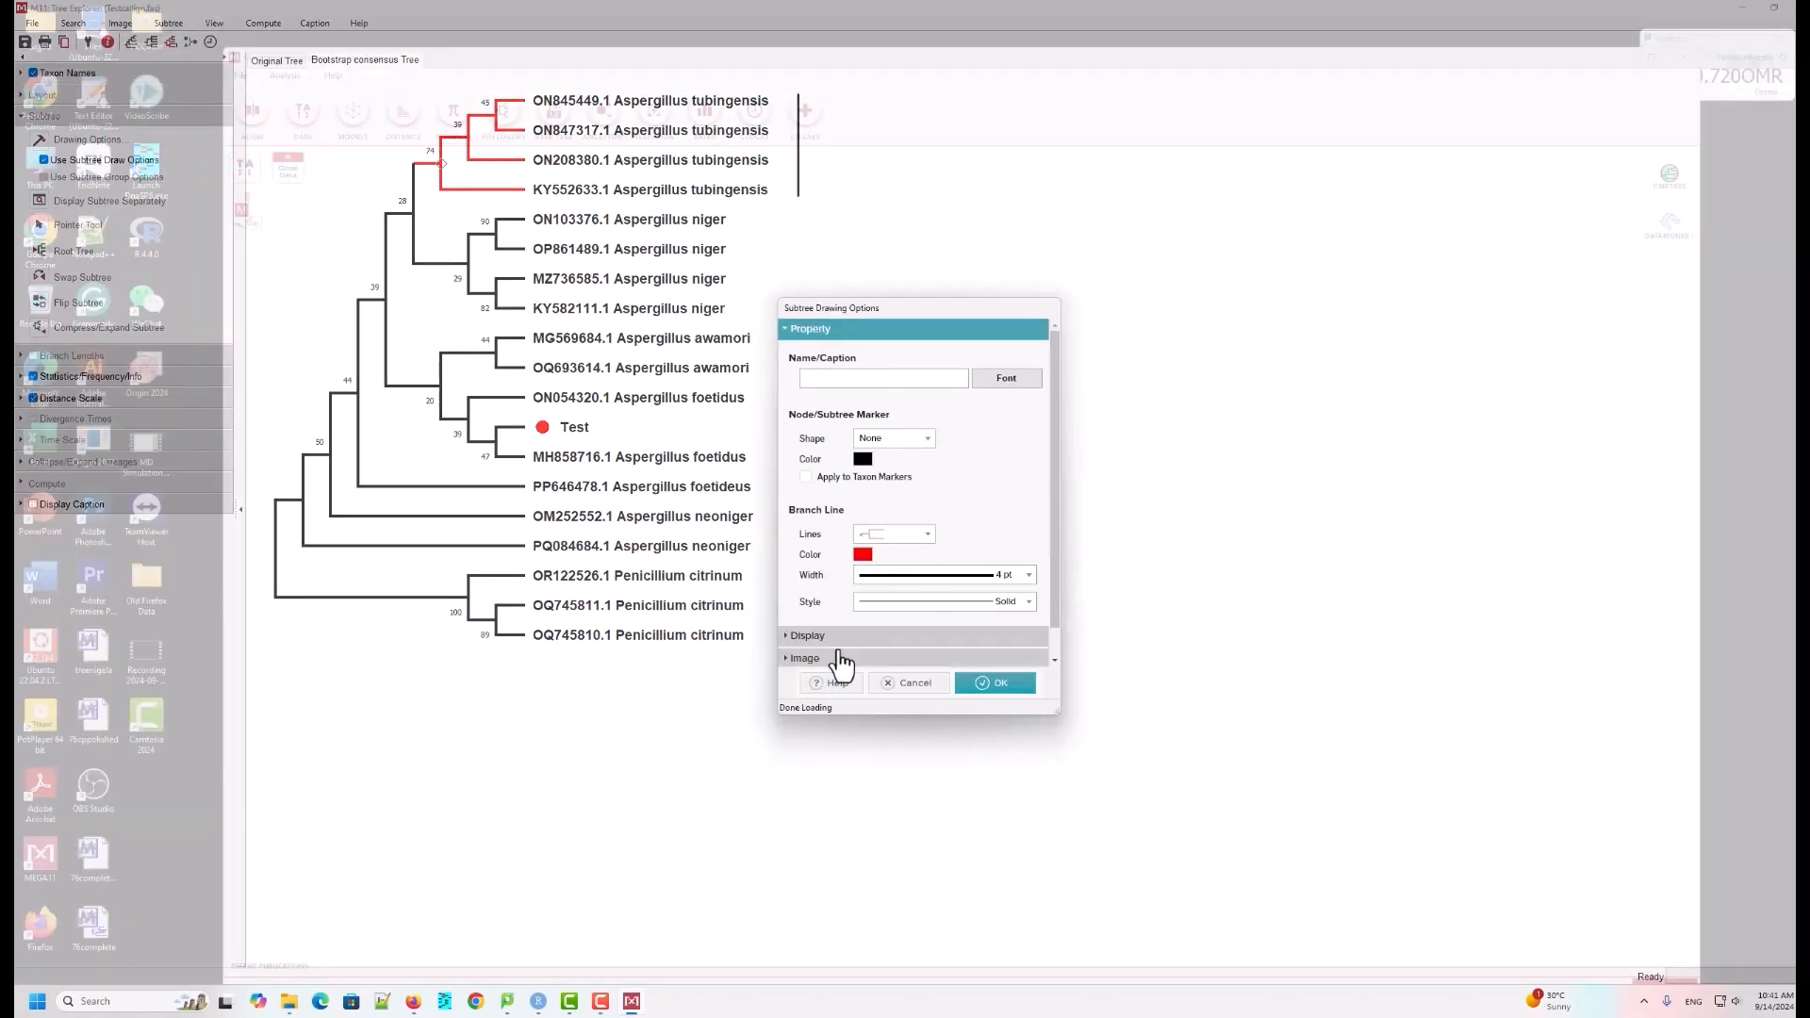
pyautogui.click(809, 636)
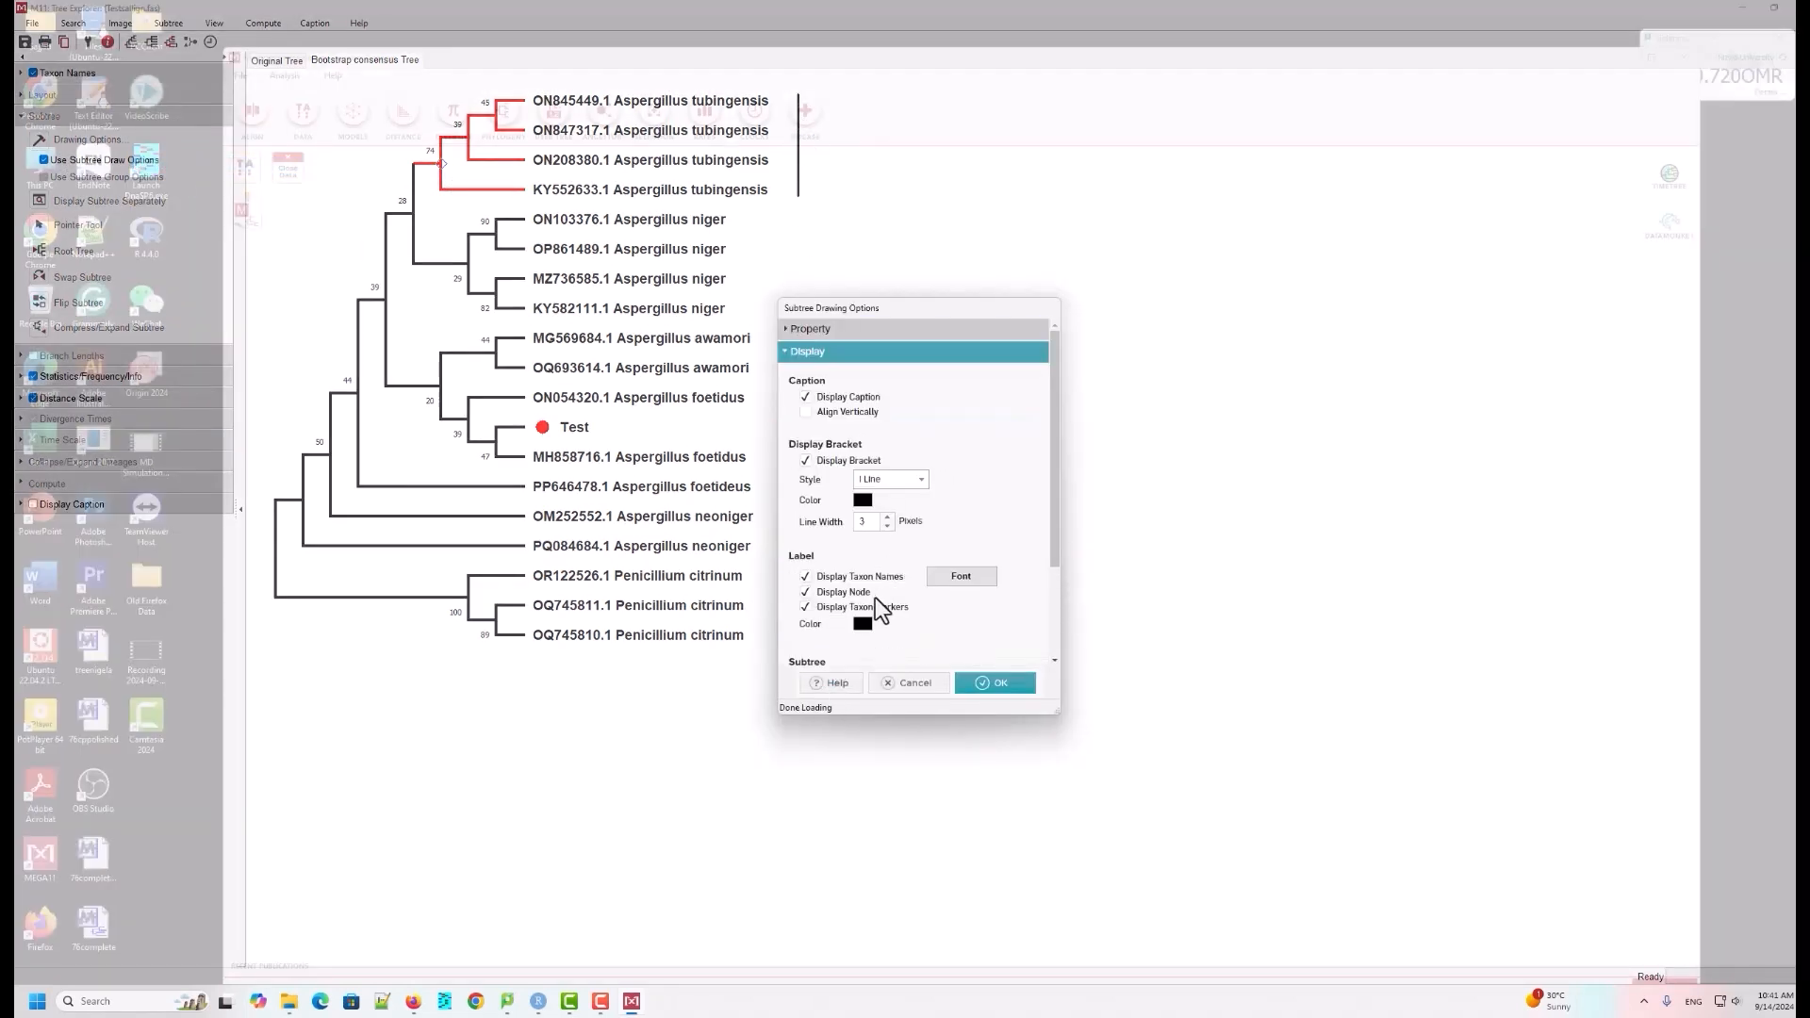
pyautogui.click(863, 500)
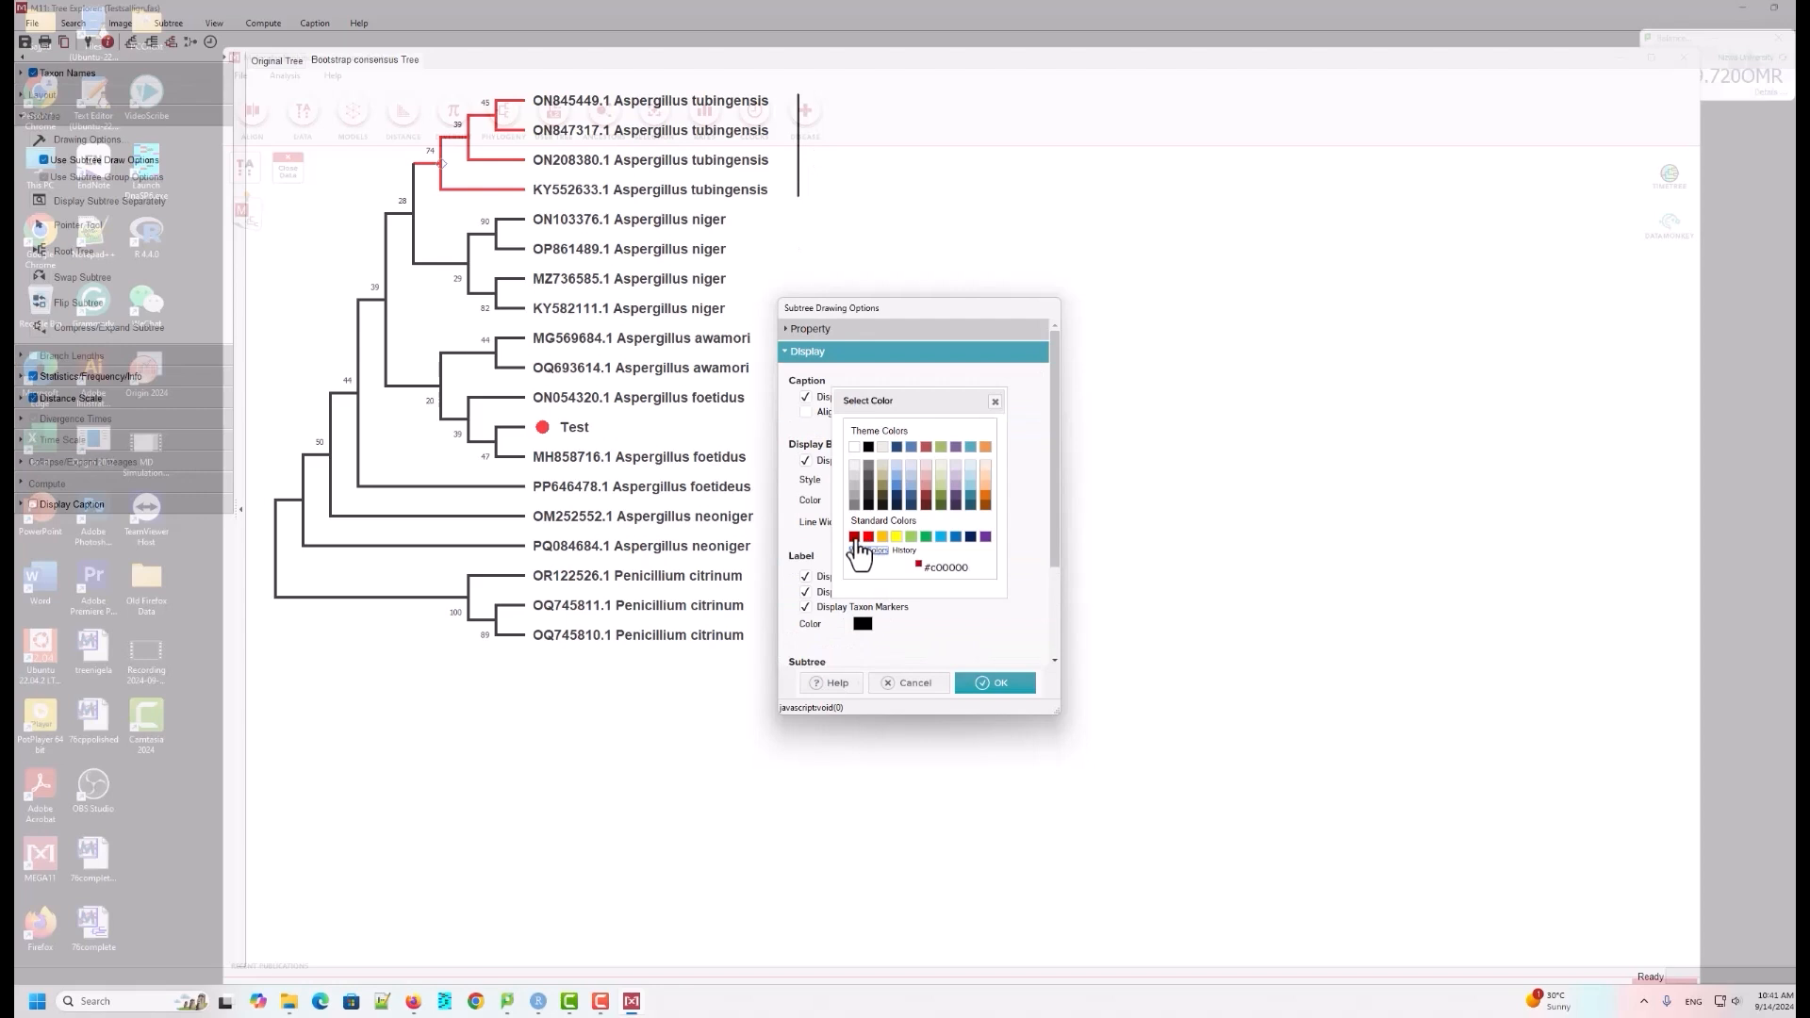
pyautogui.click(868, 537)
pyautogui.click(999, 683)
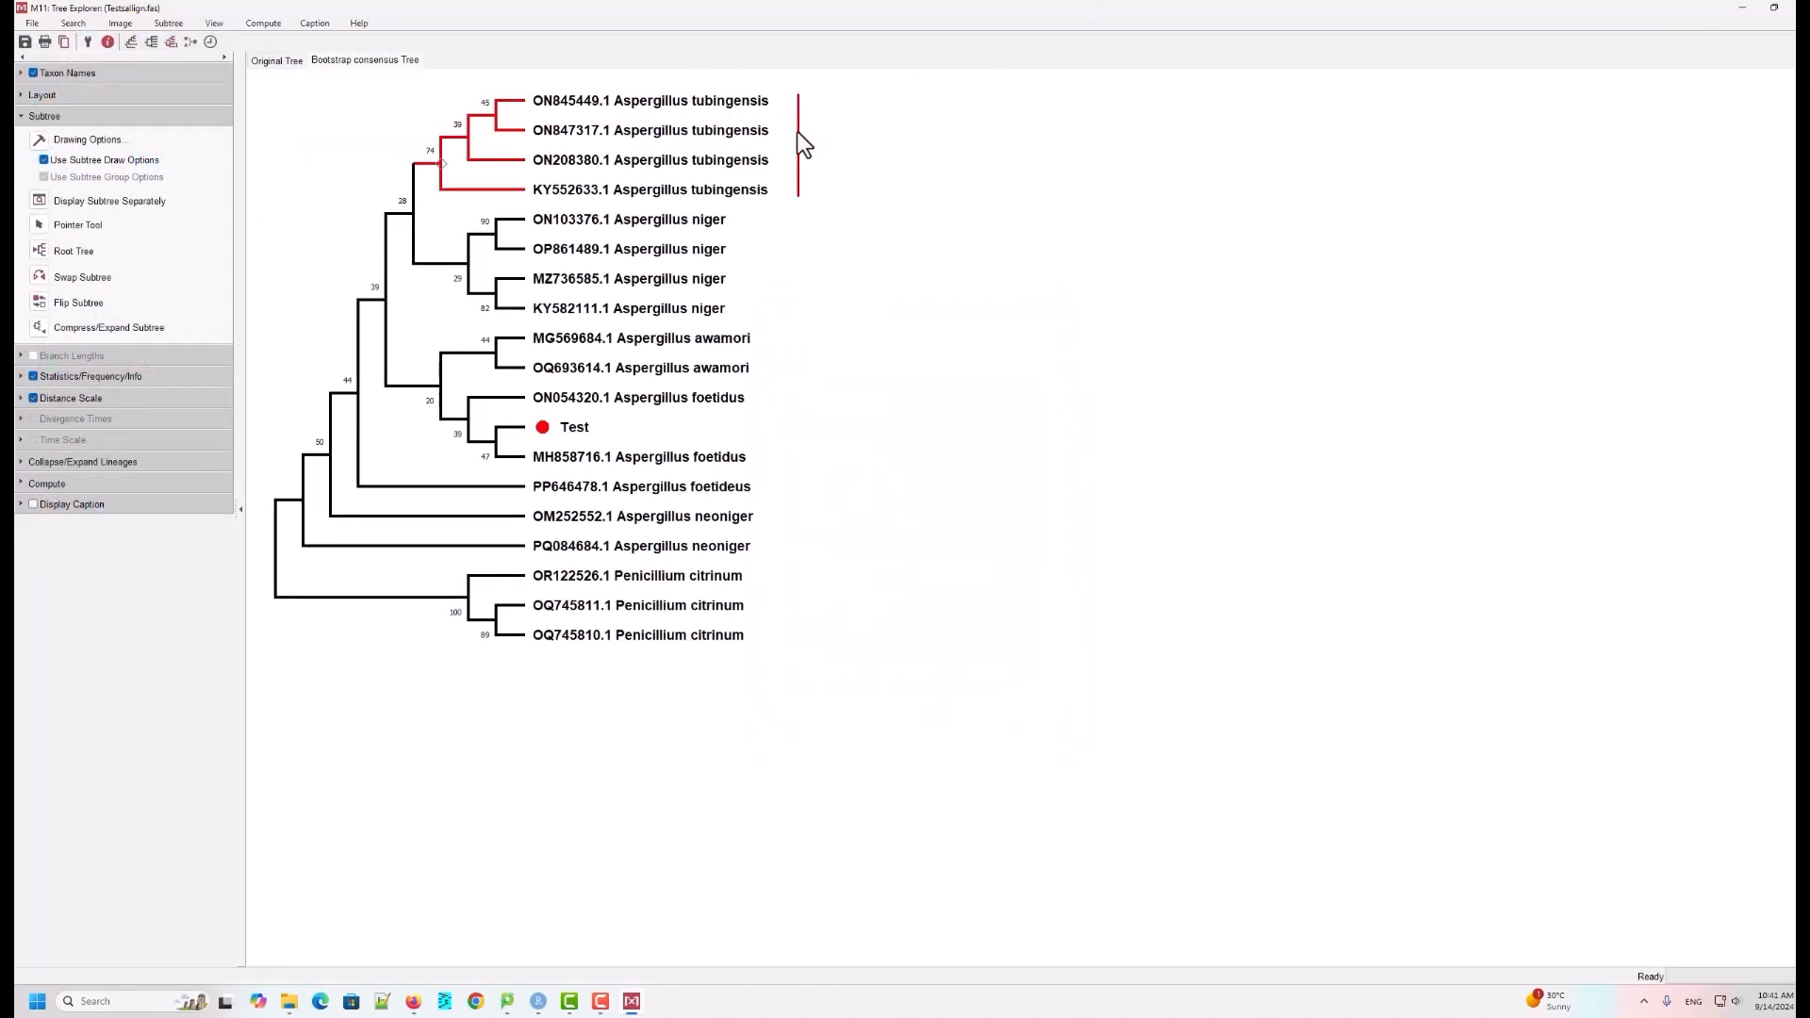
# Step: Format the four-taxon Aspergillus niger subtree with green branch lines
pyautogui.click(468, 264)
pyautogui.click(46, 144)
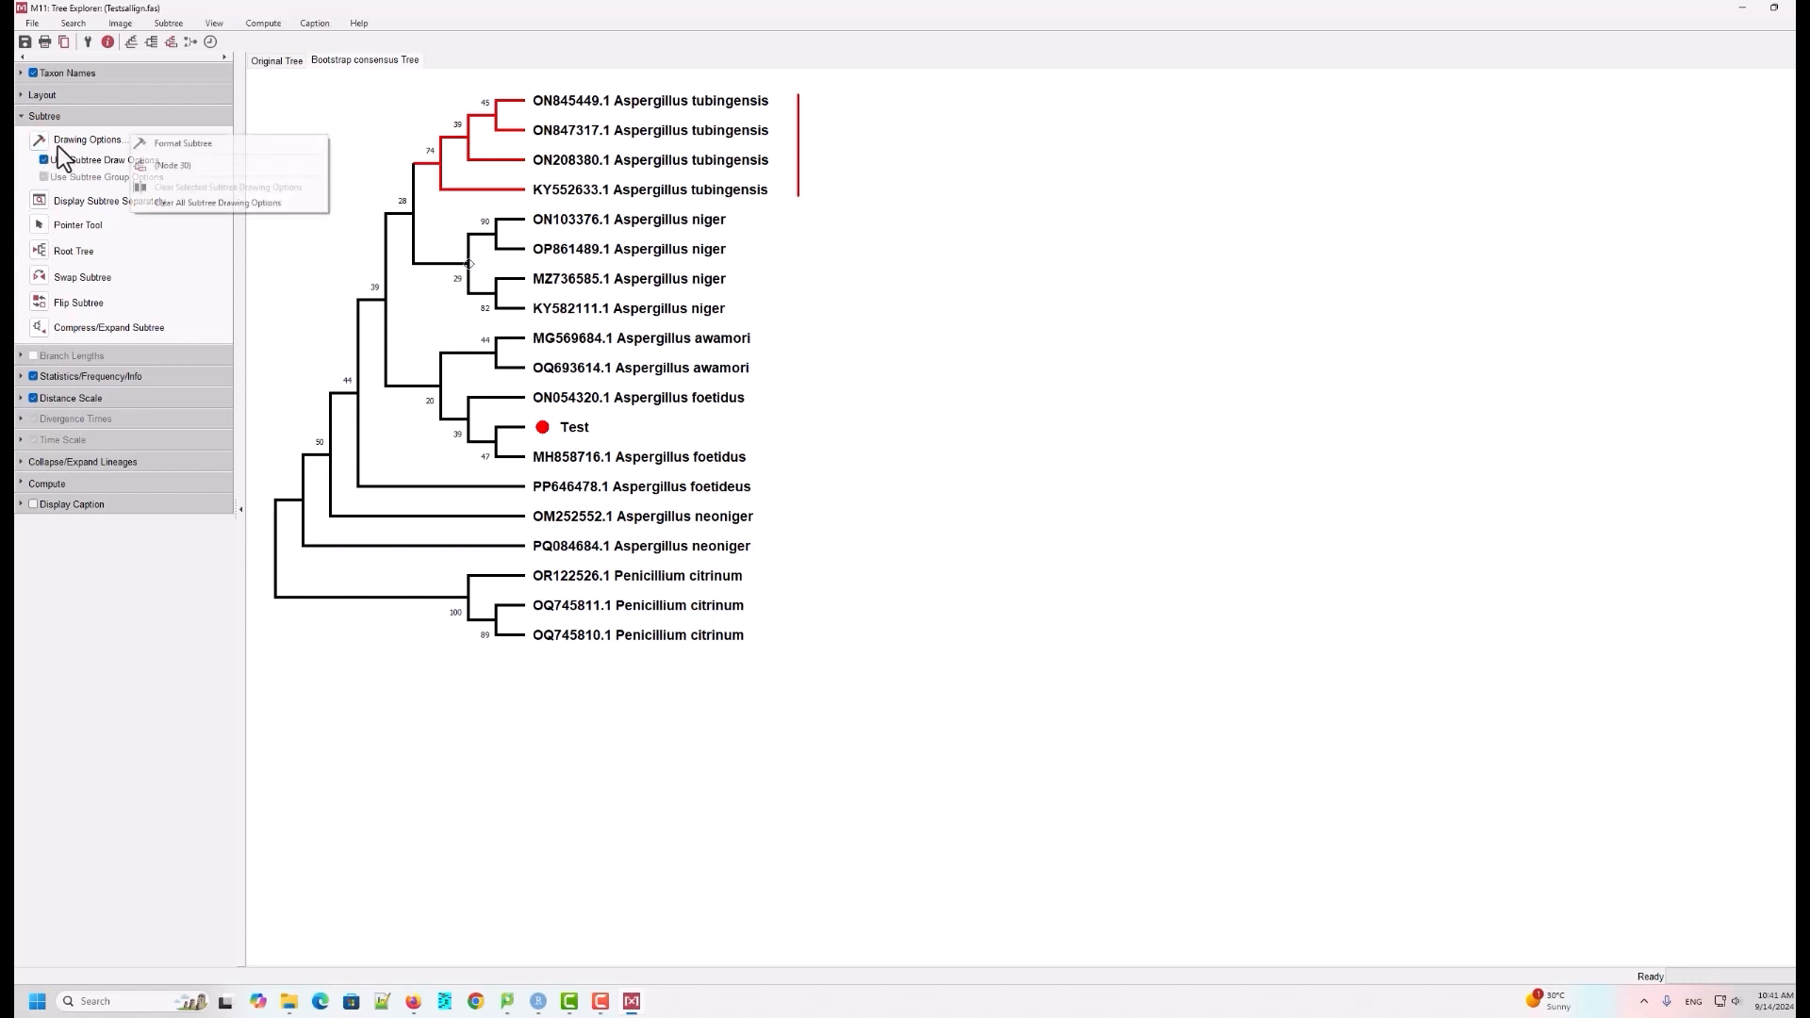
pyautogui.click(164, 146)
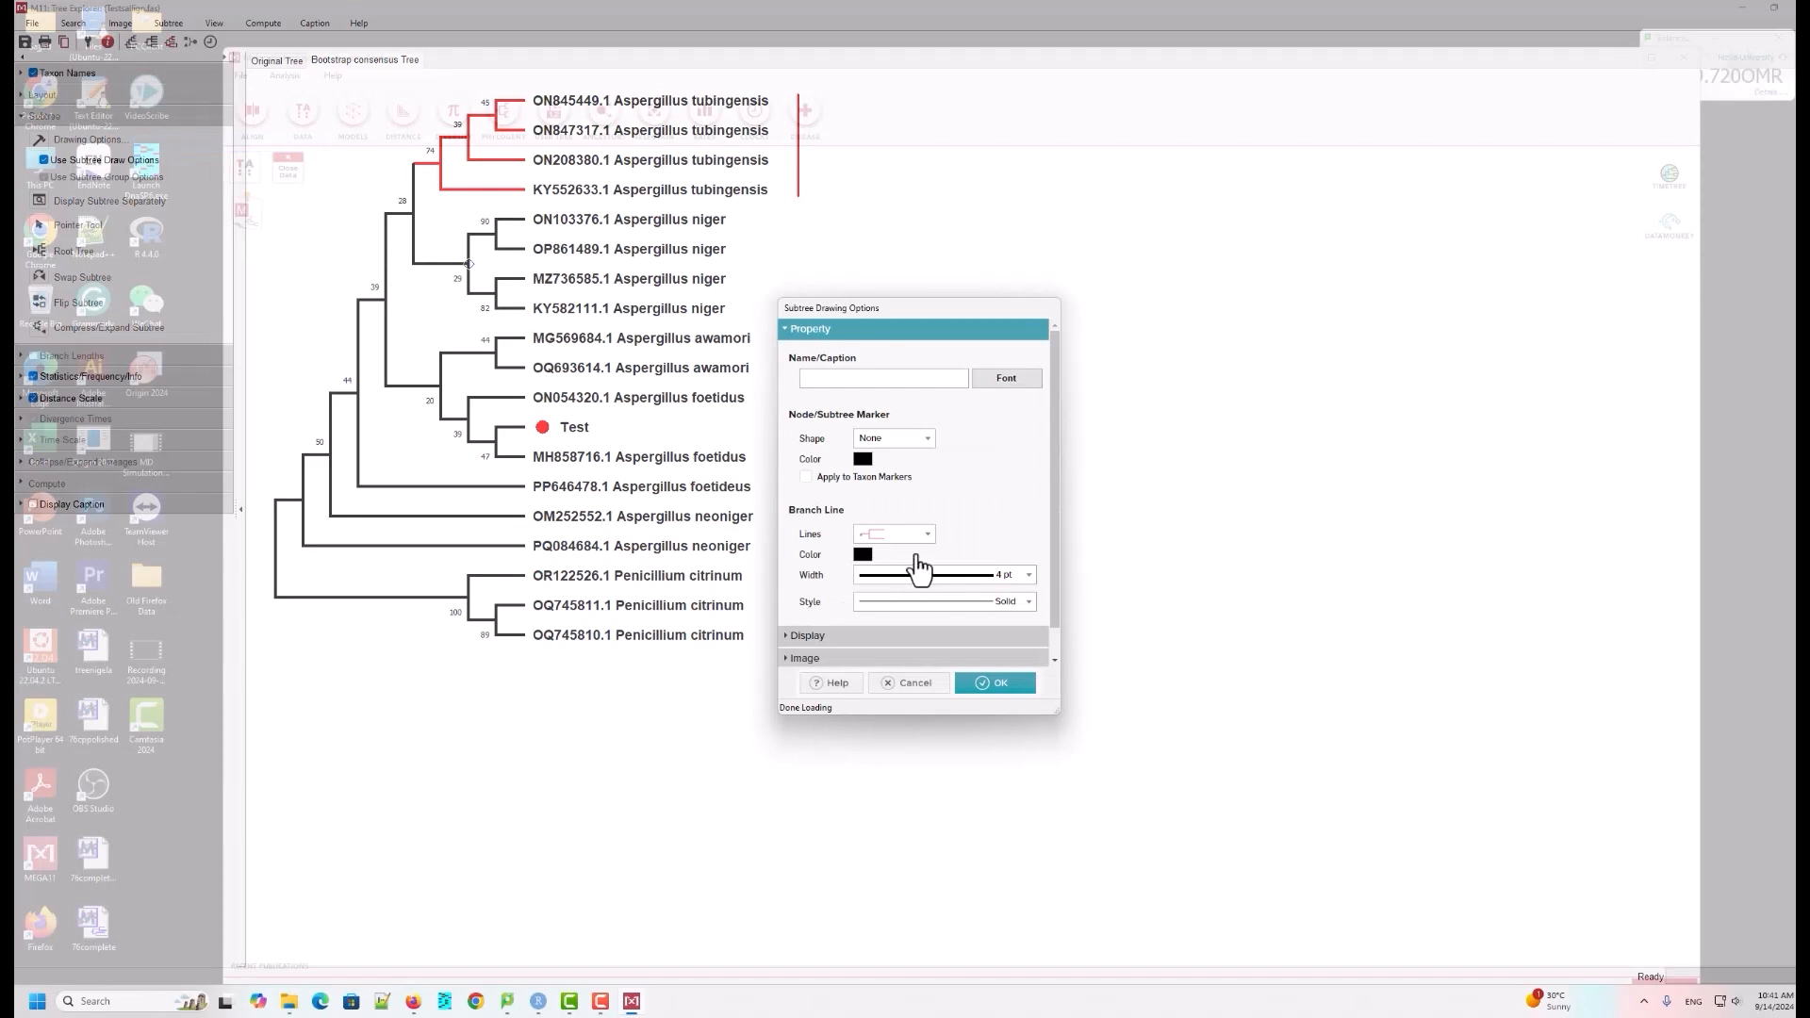
pyautogui.click(862, 554)
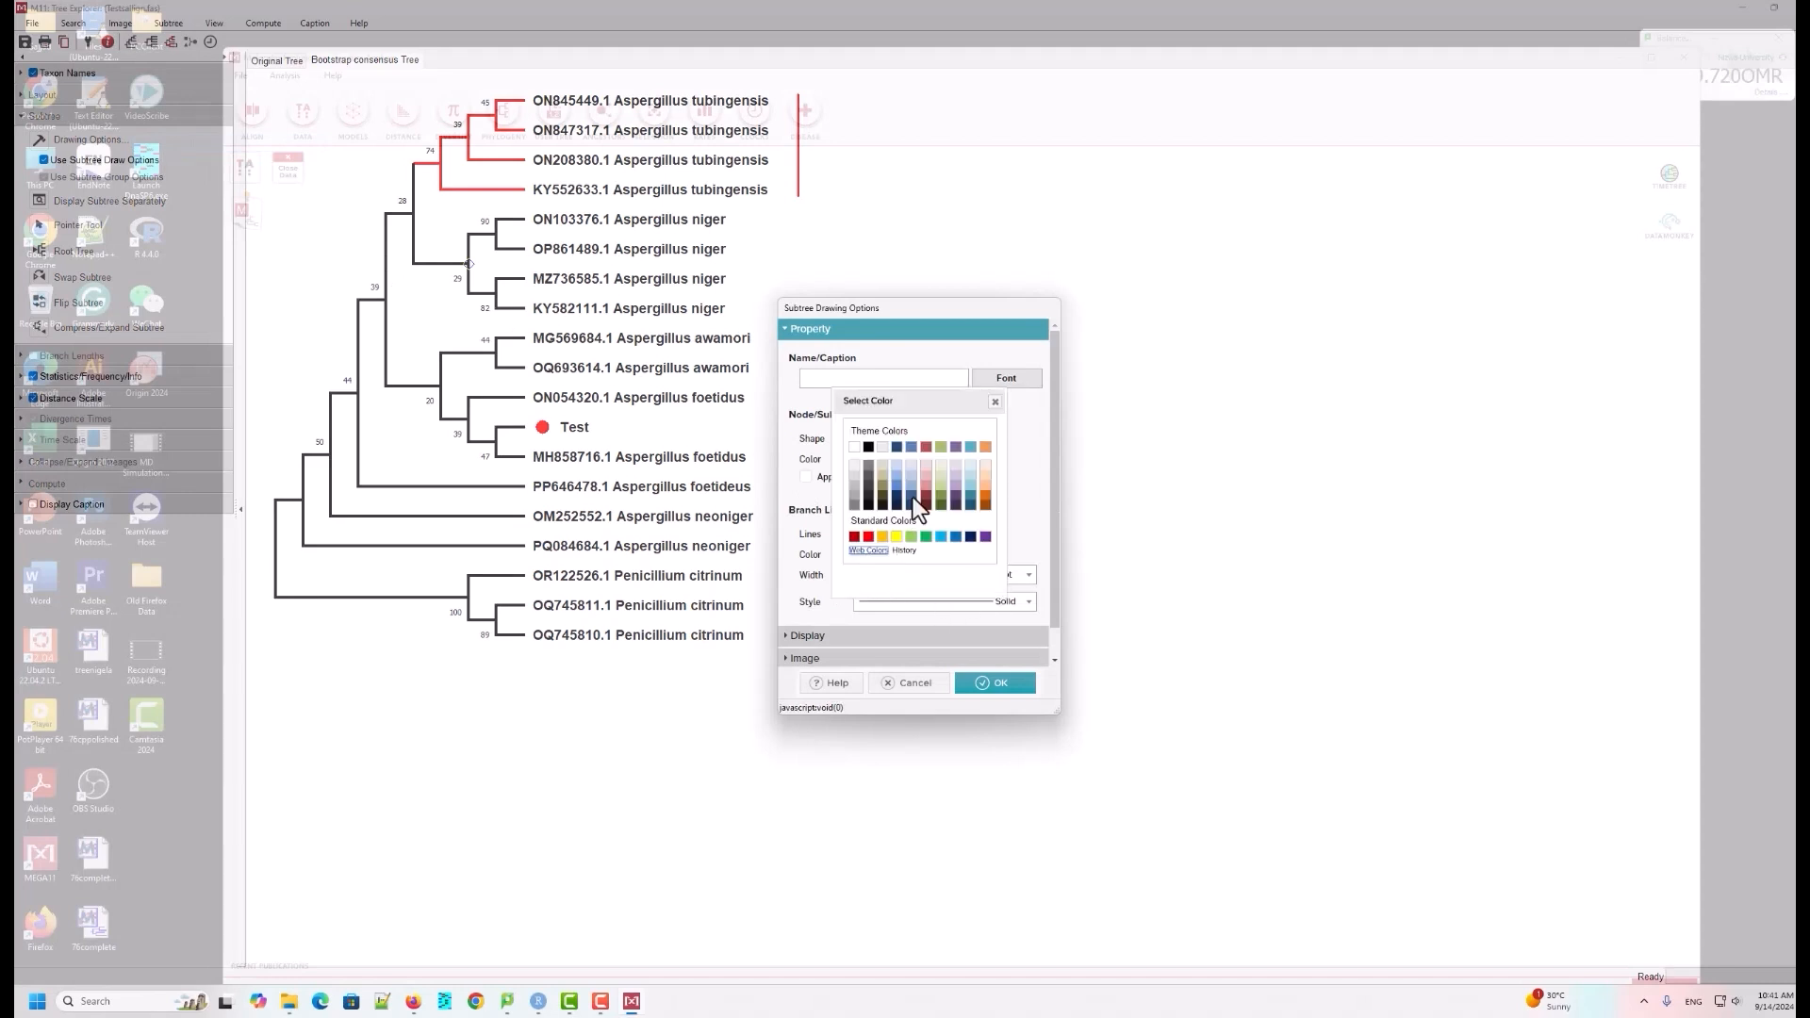
pyautogui.click(925, 539)
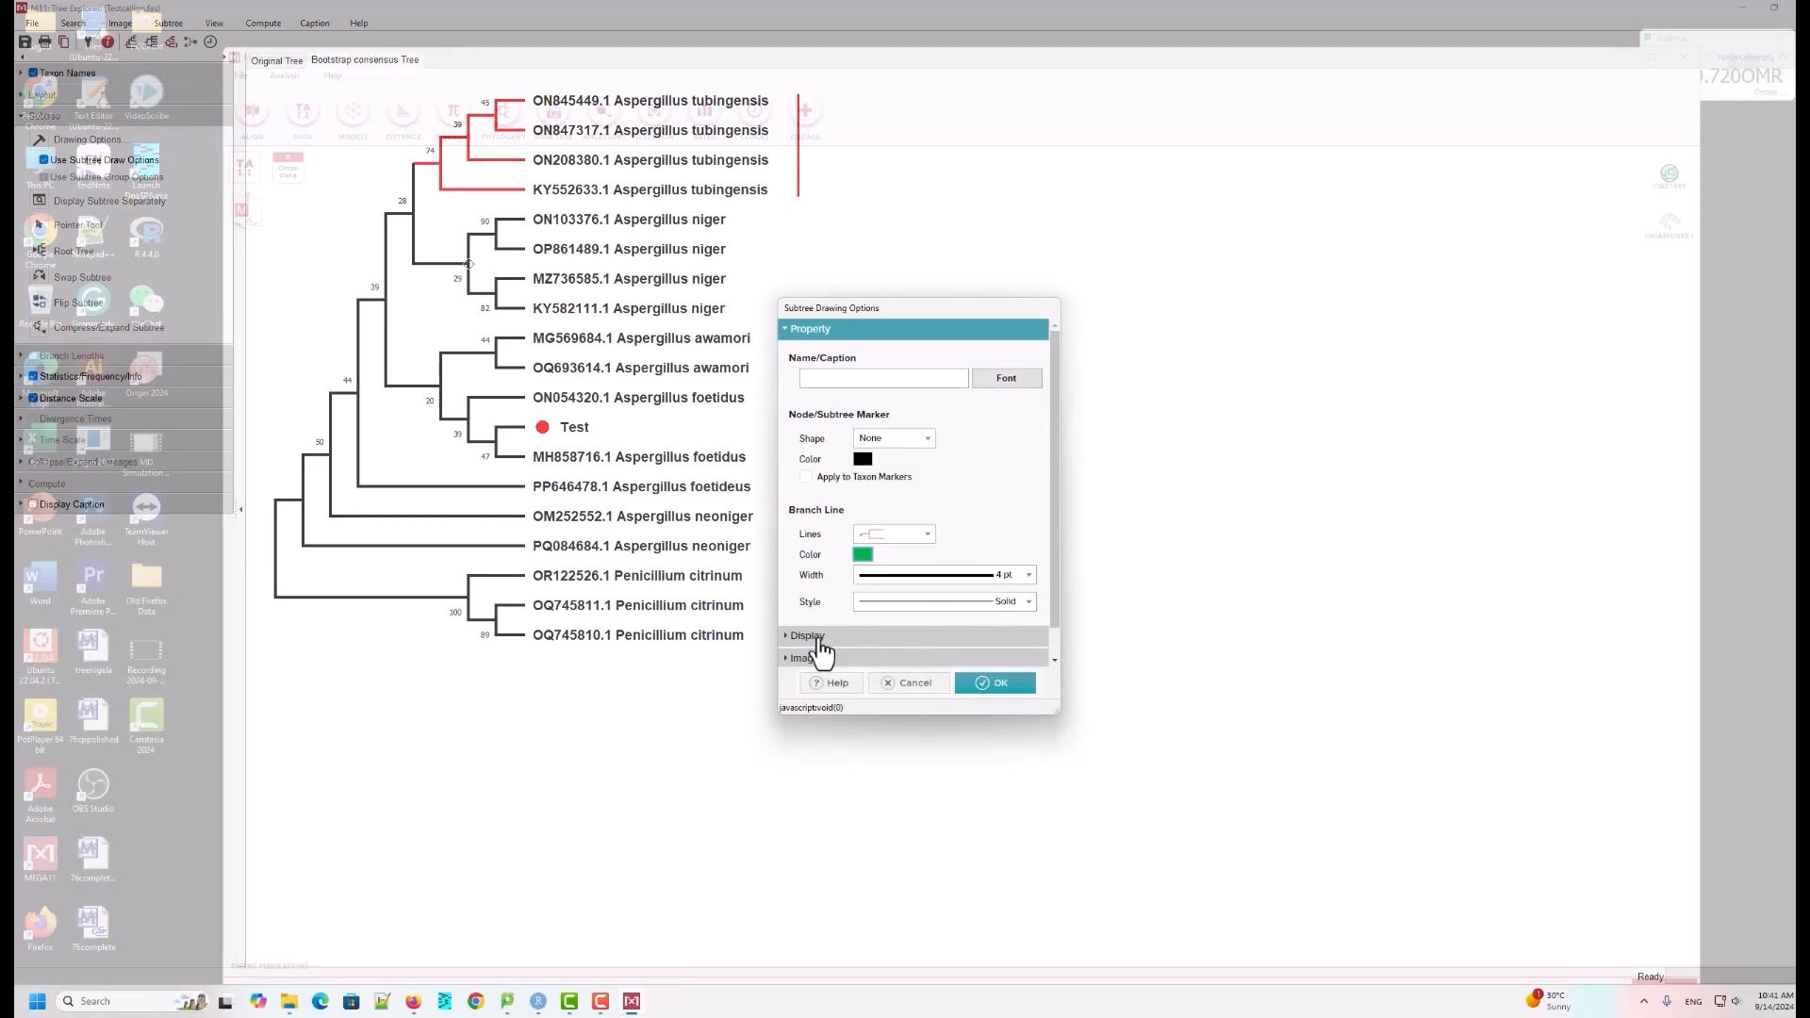
# Step: Set the Aspergillus niger subtree's bracket to the Line style in green and apply the subtree formatting
pyautogui.click(933, 637)
pyautogui.click(910, 481)
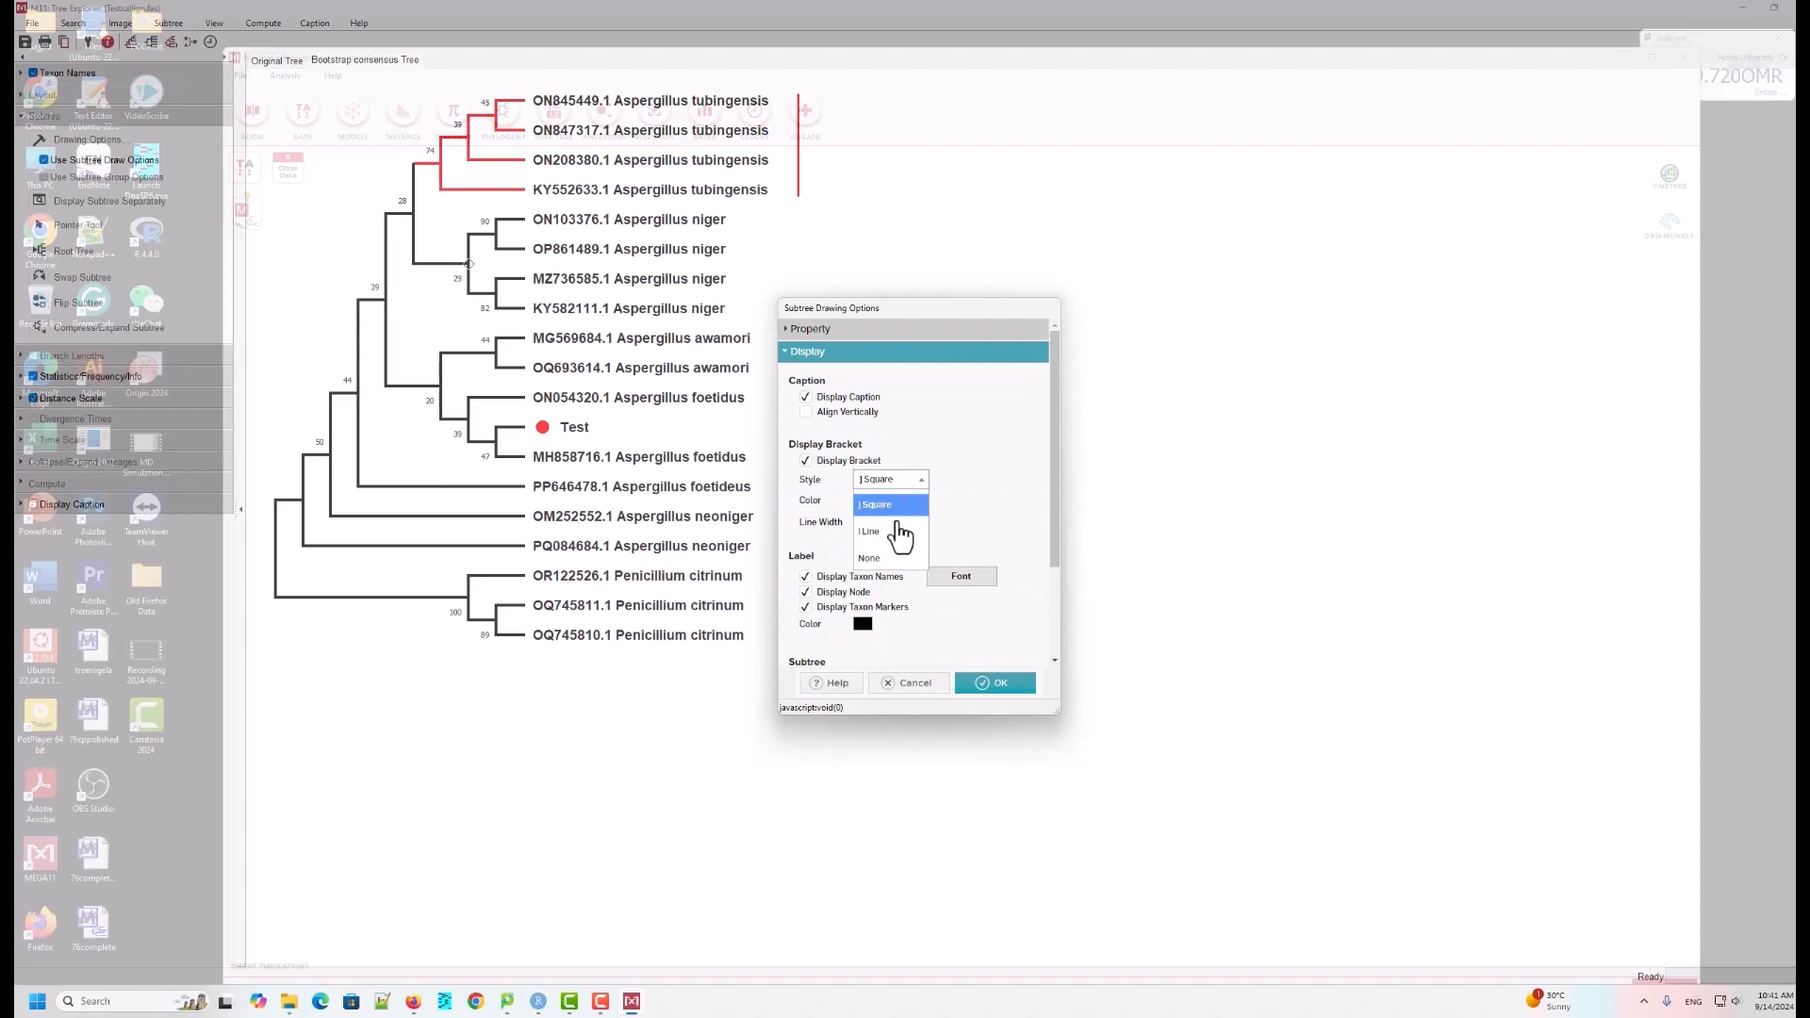
pyautogui.click(867, 531)
pyautogui.click(863, 500)
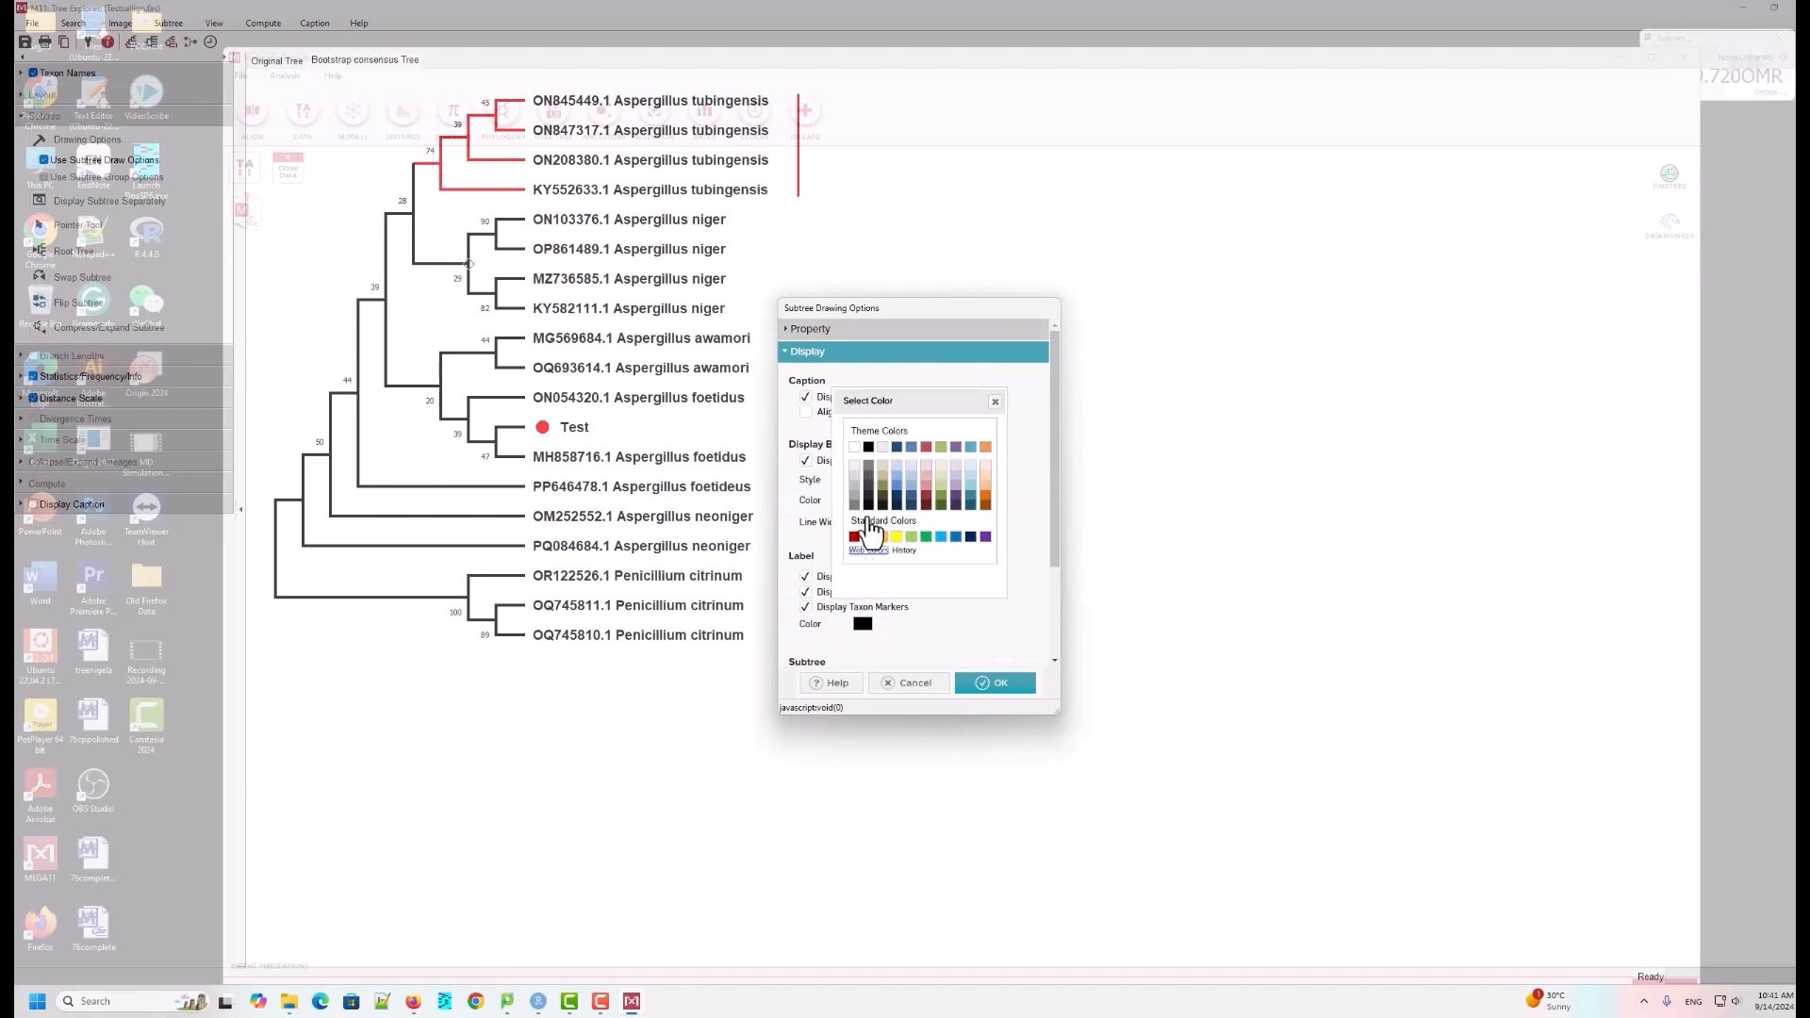
pyautogui.click(925, 538)
pyautogui.click(987, 680)
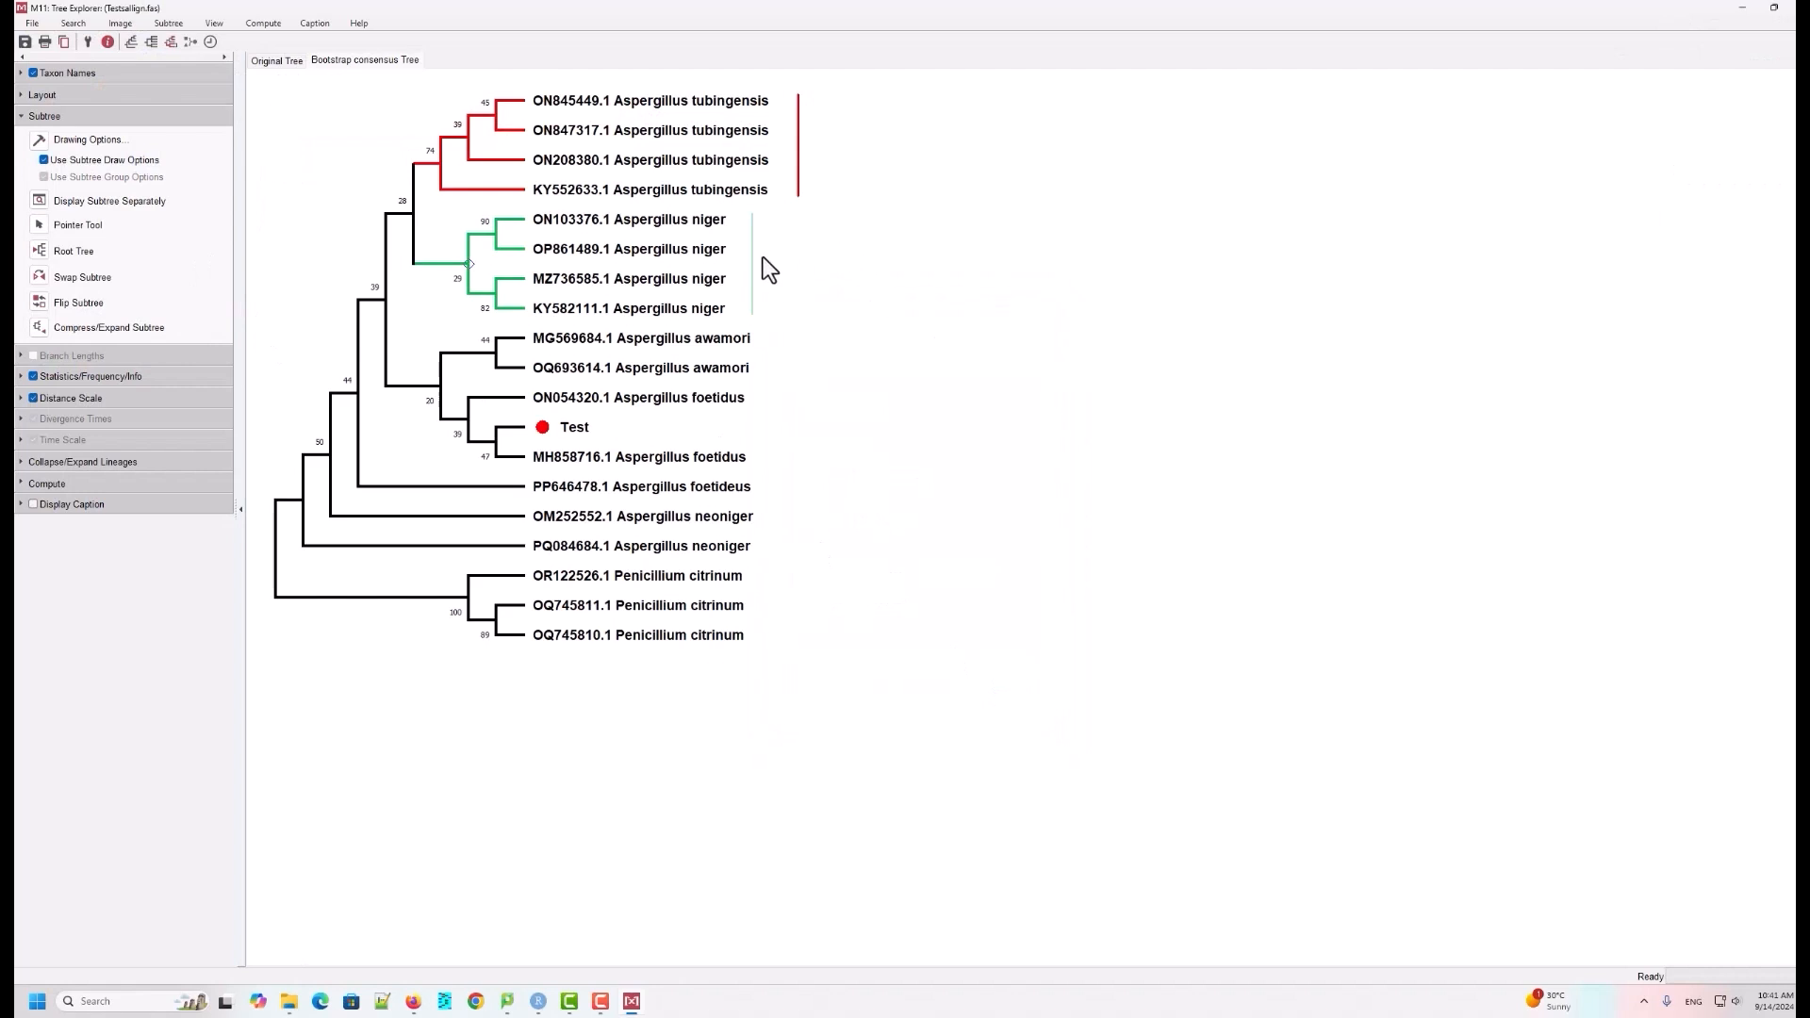
pyautogui.click(42, 138)
pyautogui.click(181, 167)
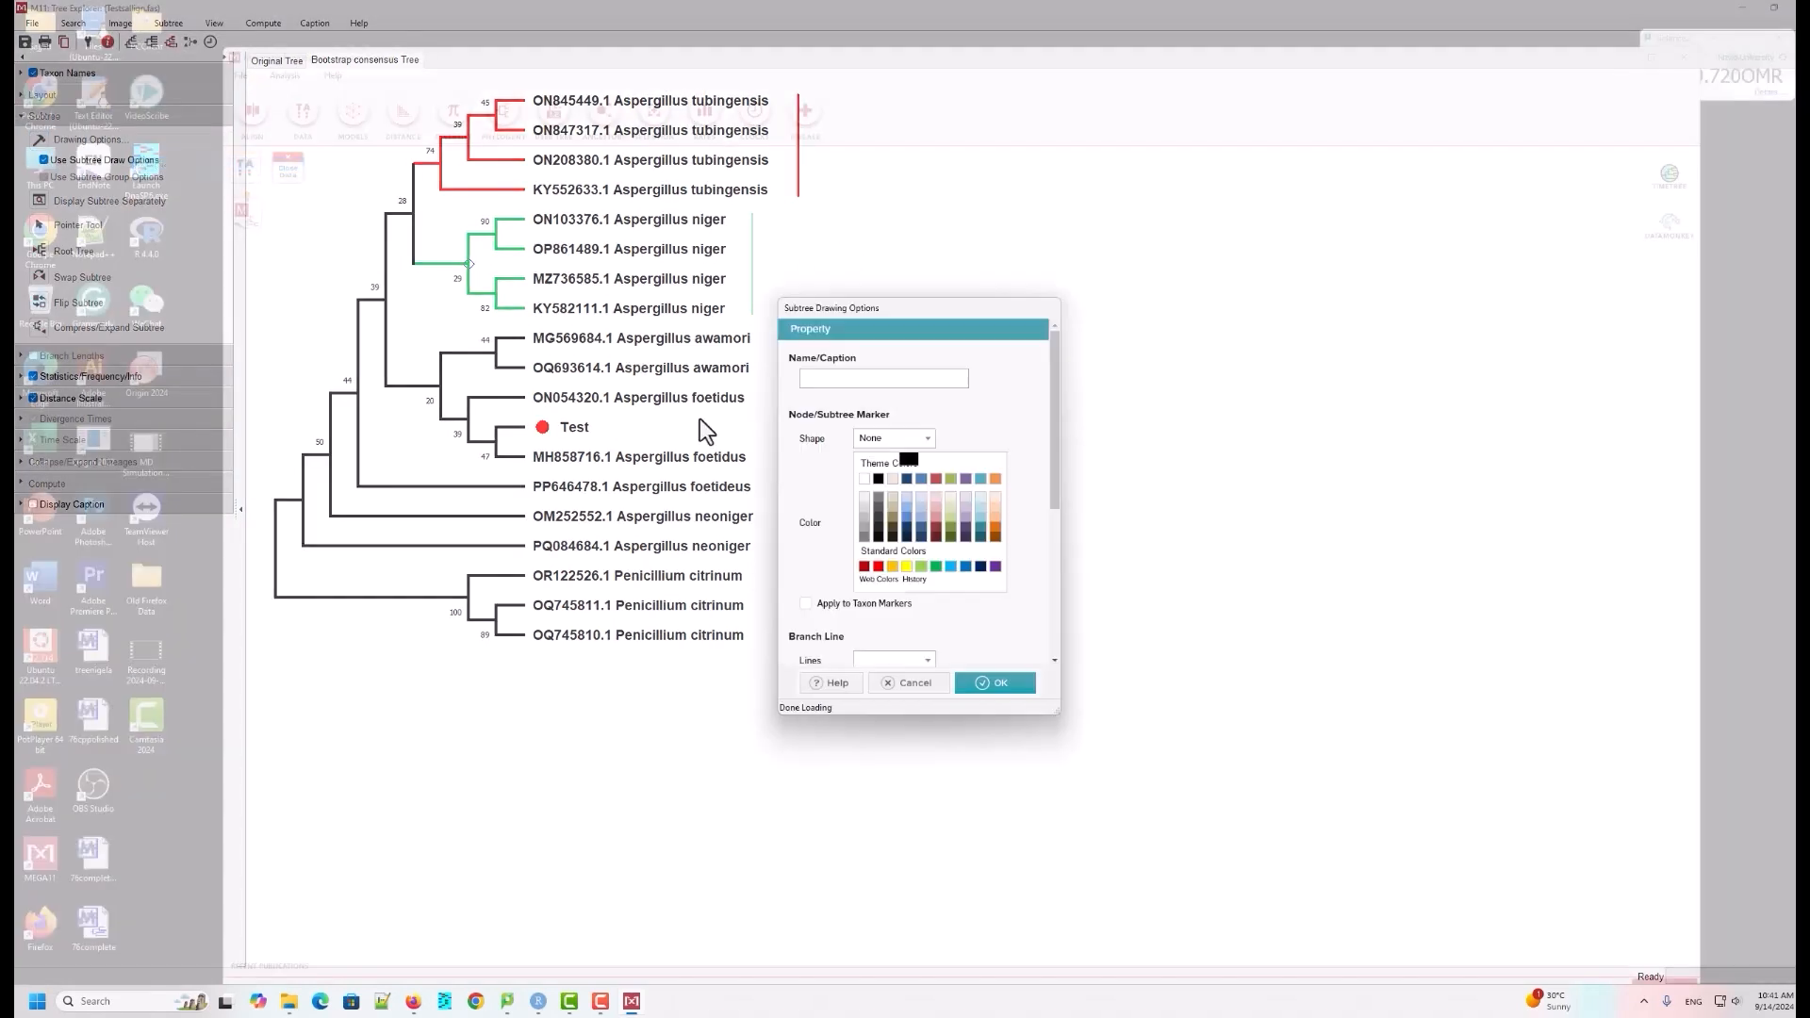
pyautogui.click(930, 687)
# Step: Set the line width of the Aspergillus niger subtree's bracket to 2 pixels
pyautogui.click(49, 139)
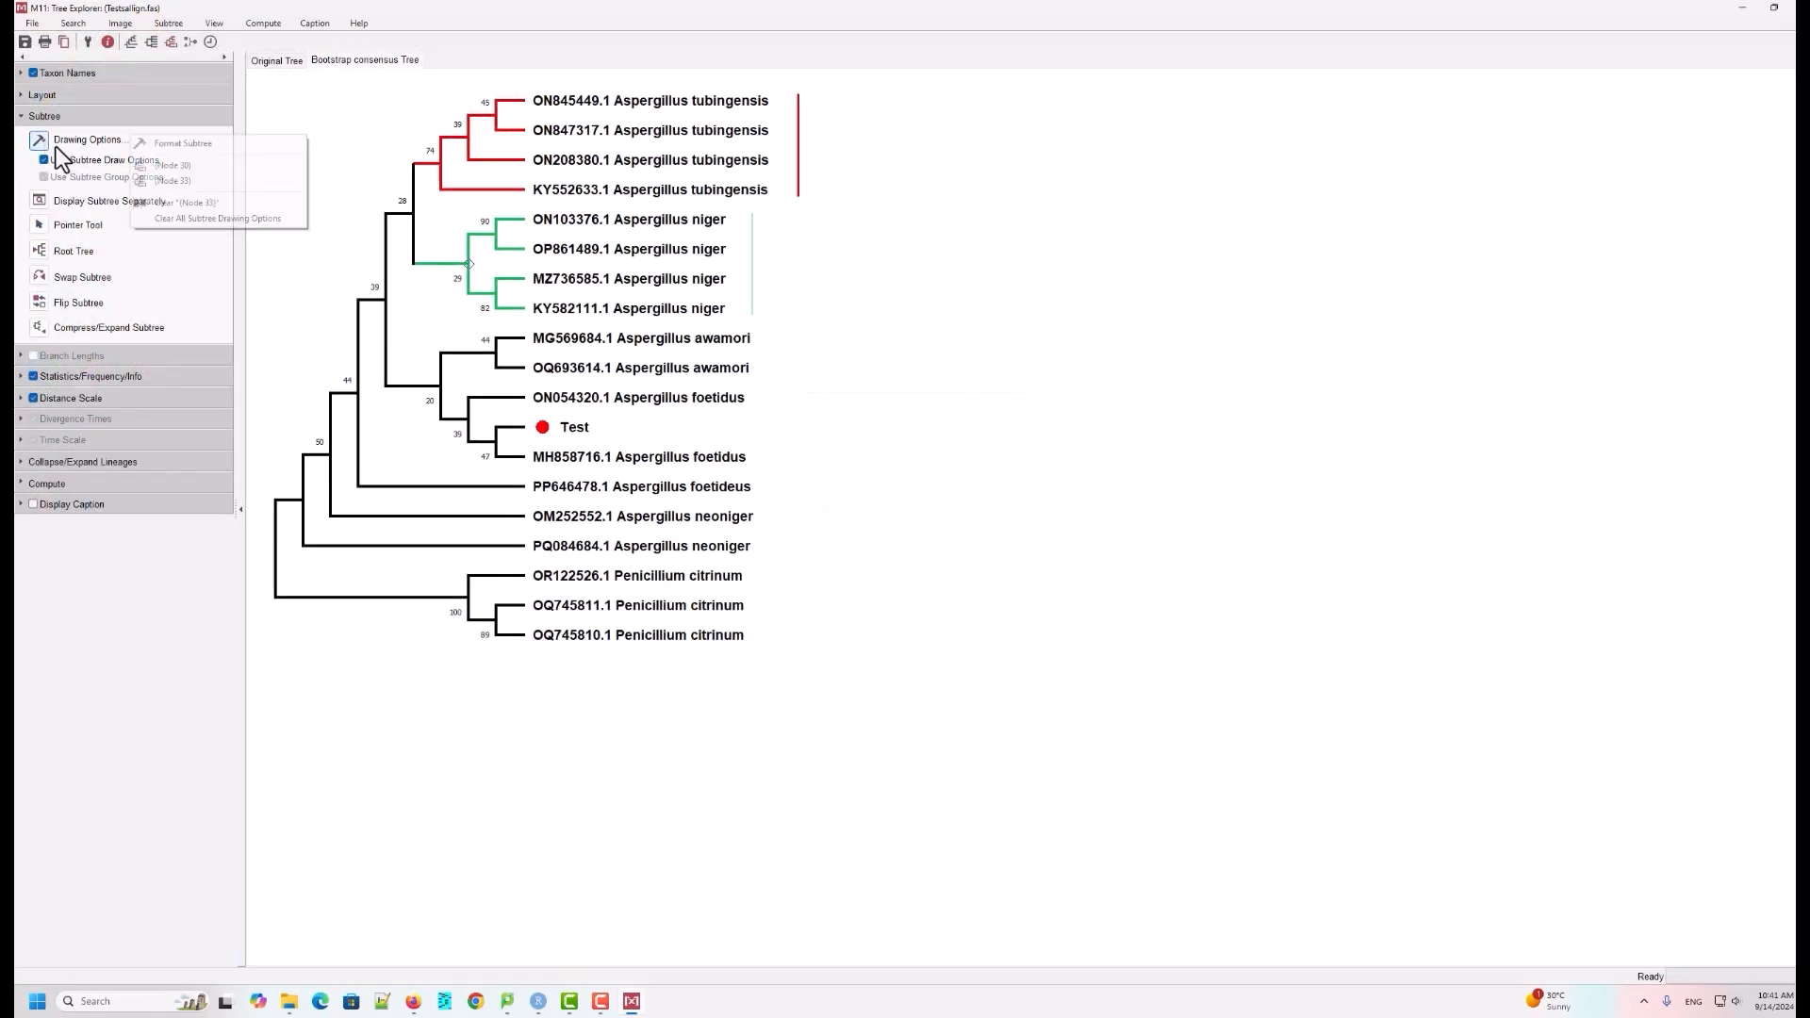
pyautogui.click(156, 181)
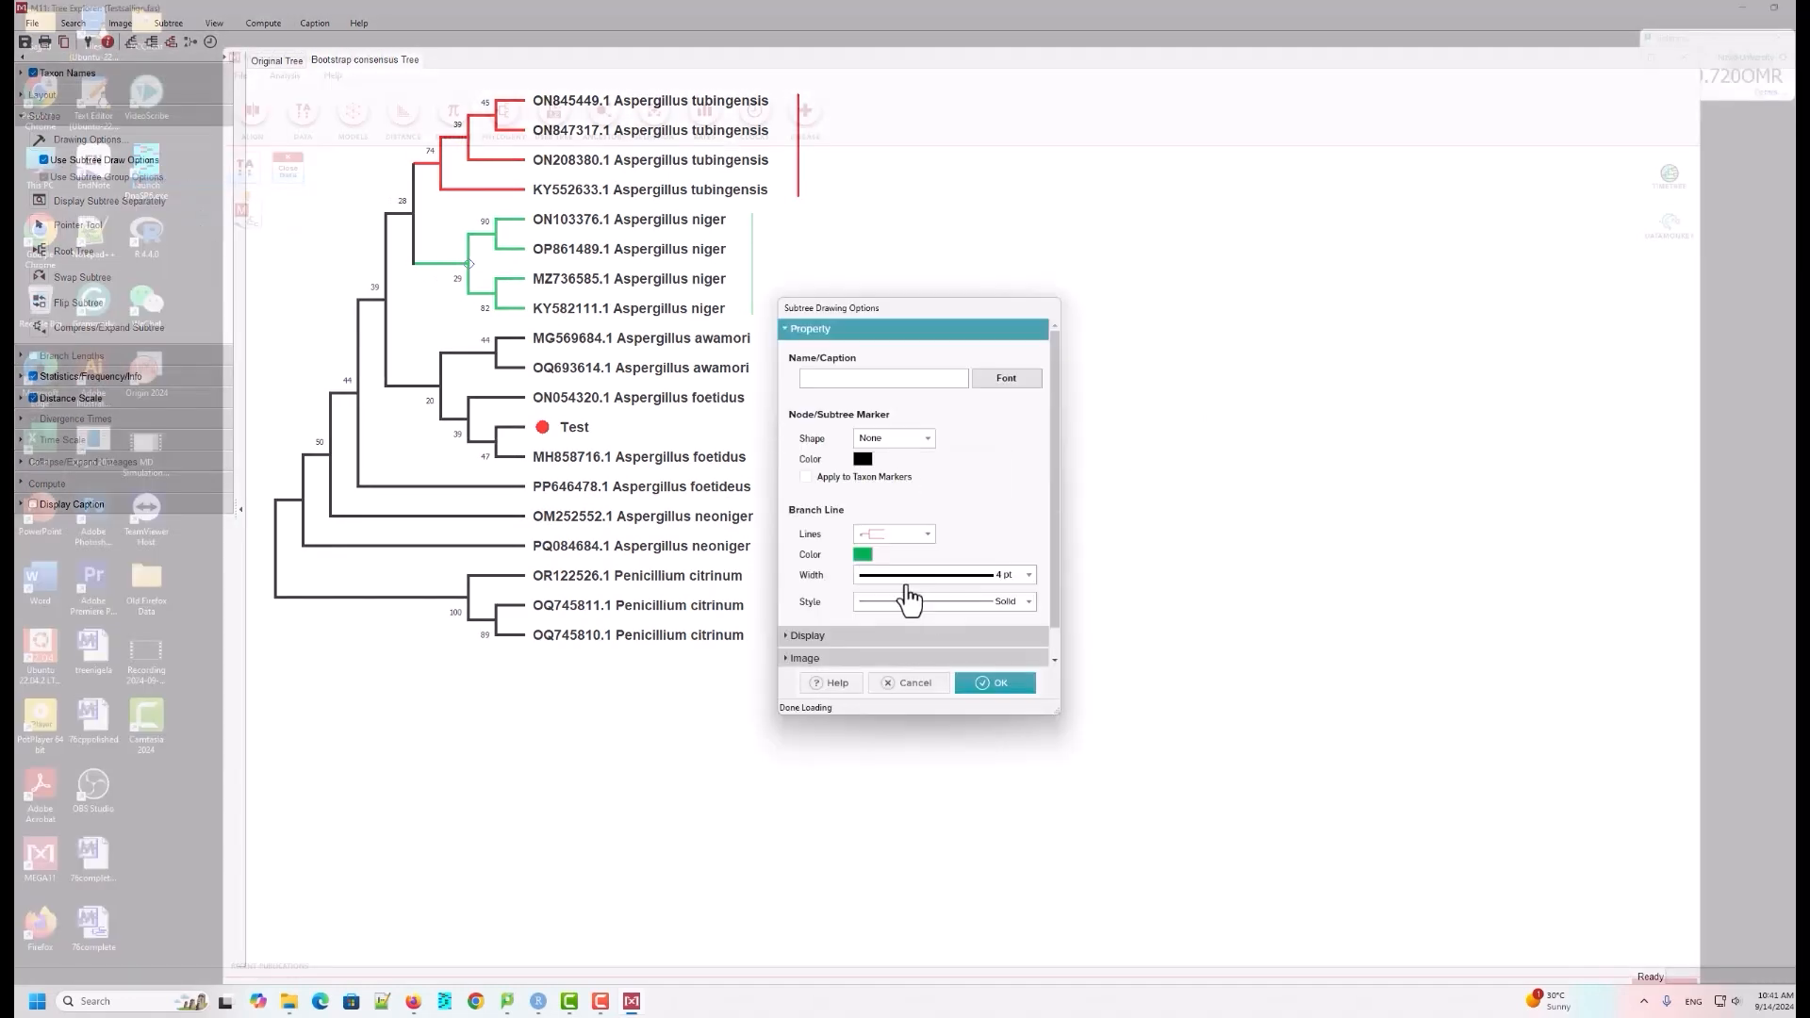
pyautogui.click(794, 636)
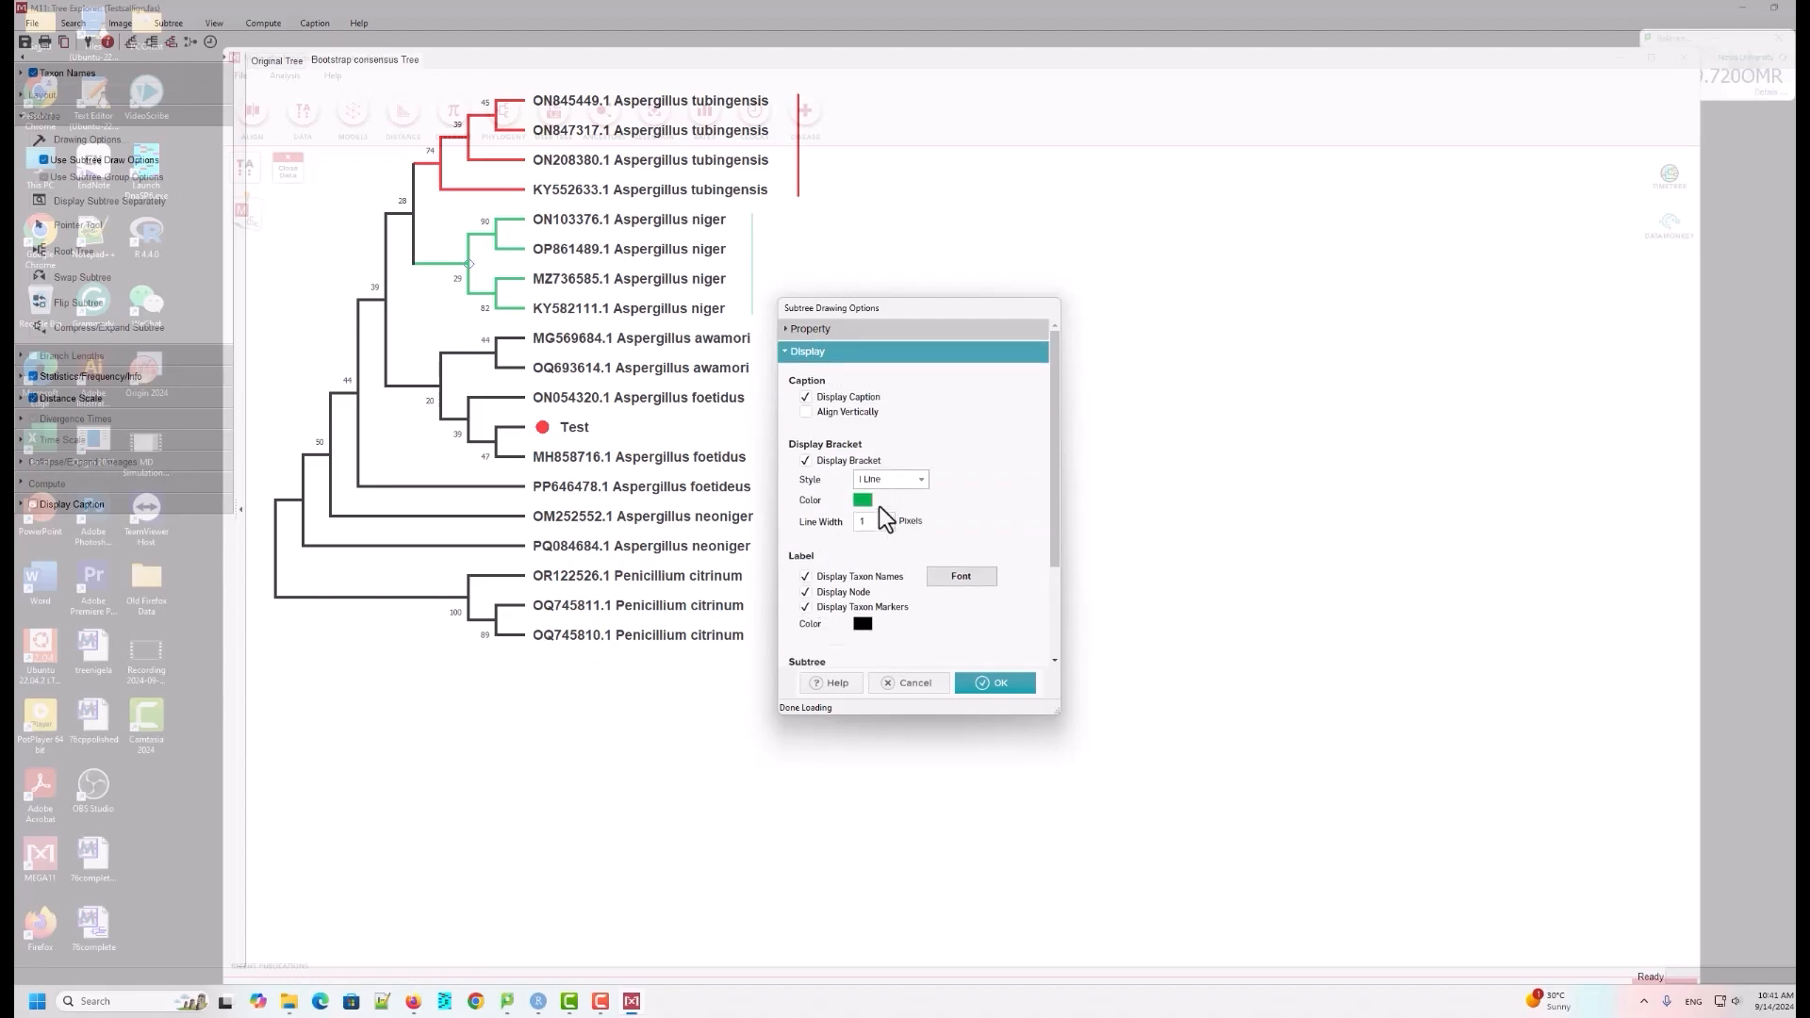
pyautogui.click(886, 519)
pyautogui.click(886, 519)
pyautogui.click(1008, 684)
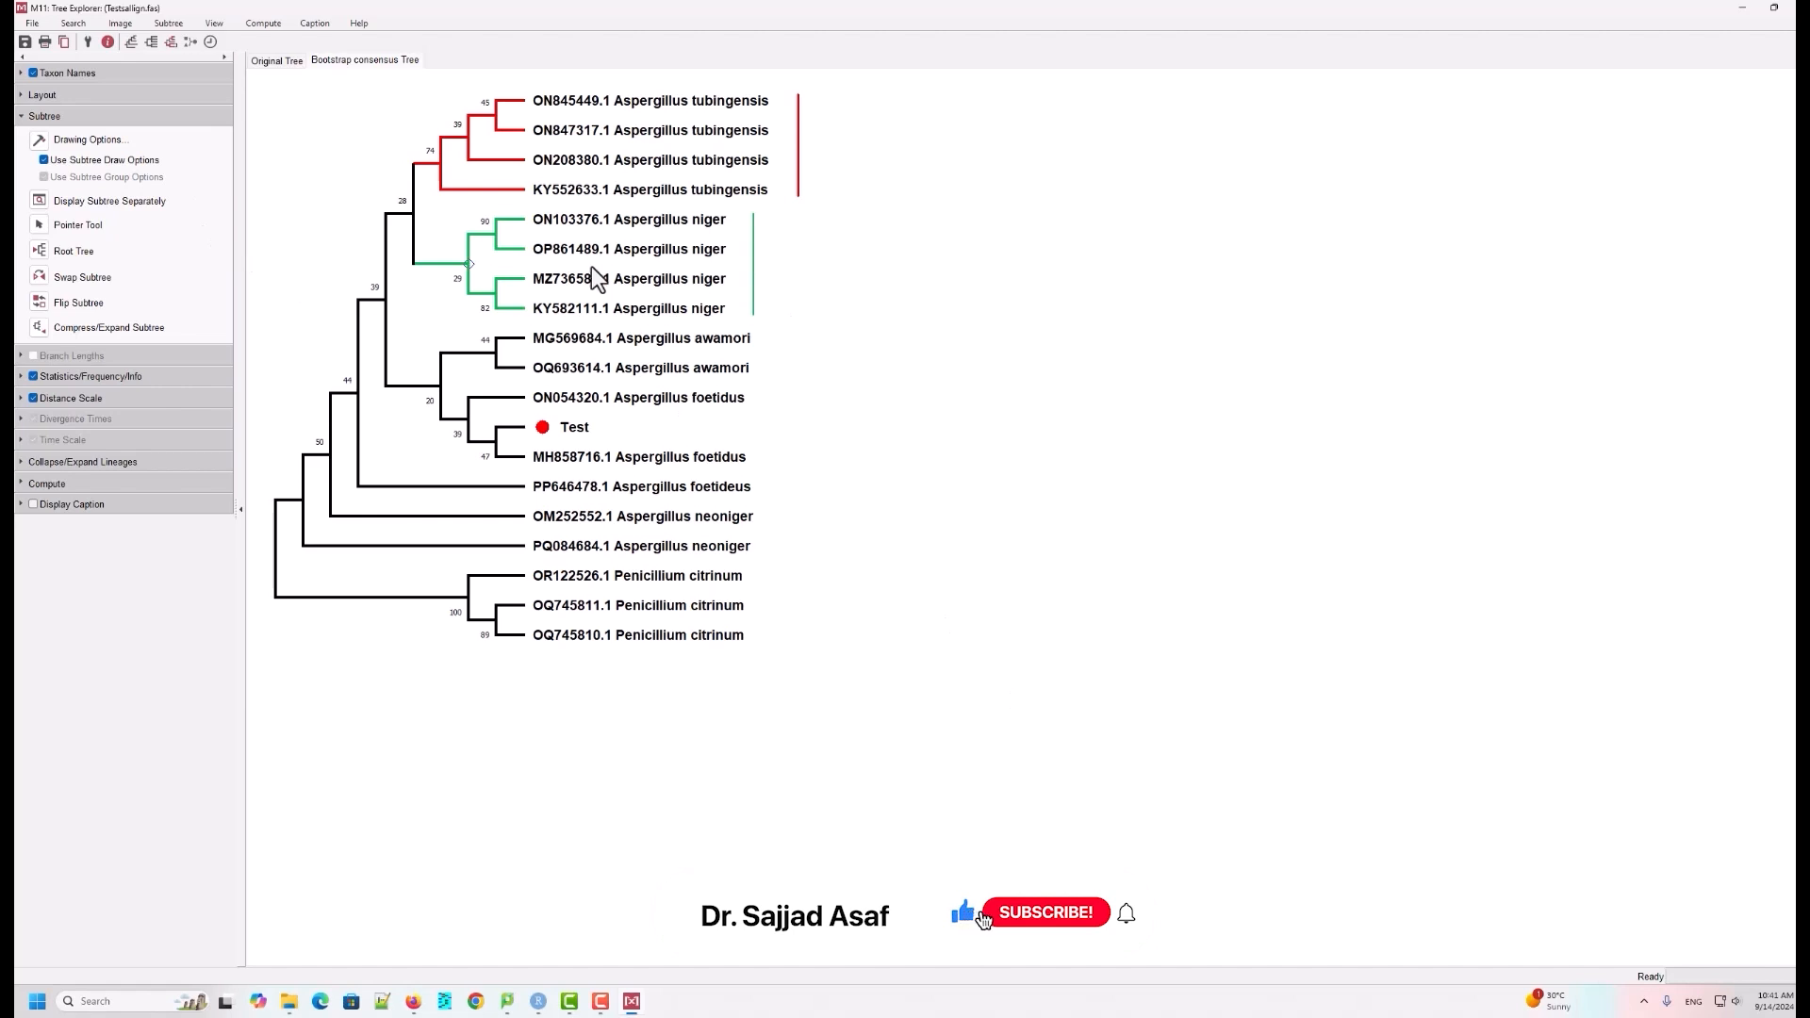
# Step: Increase the line width of the Aspergillus niger subtree's bracket further and apply it
pyautogui.click(37, 140)
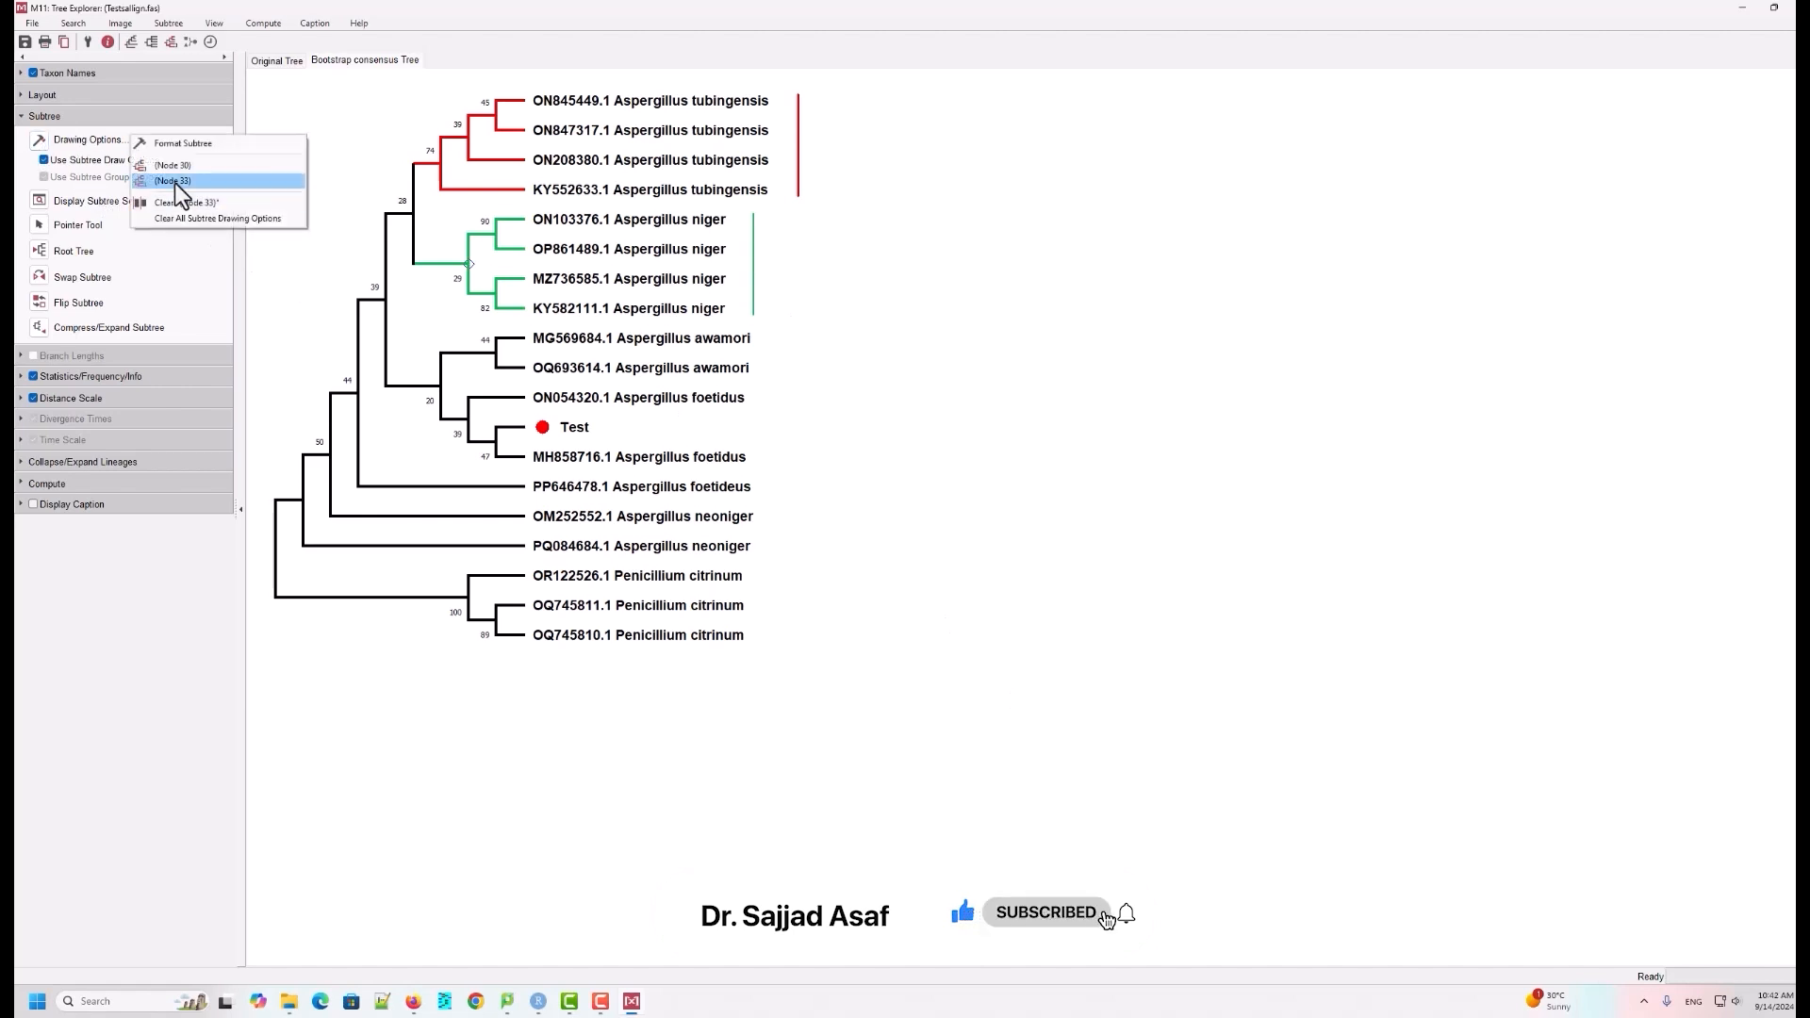
pyautogui.click(145, 179)
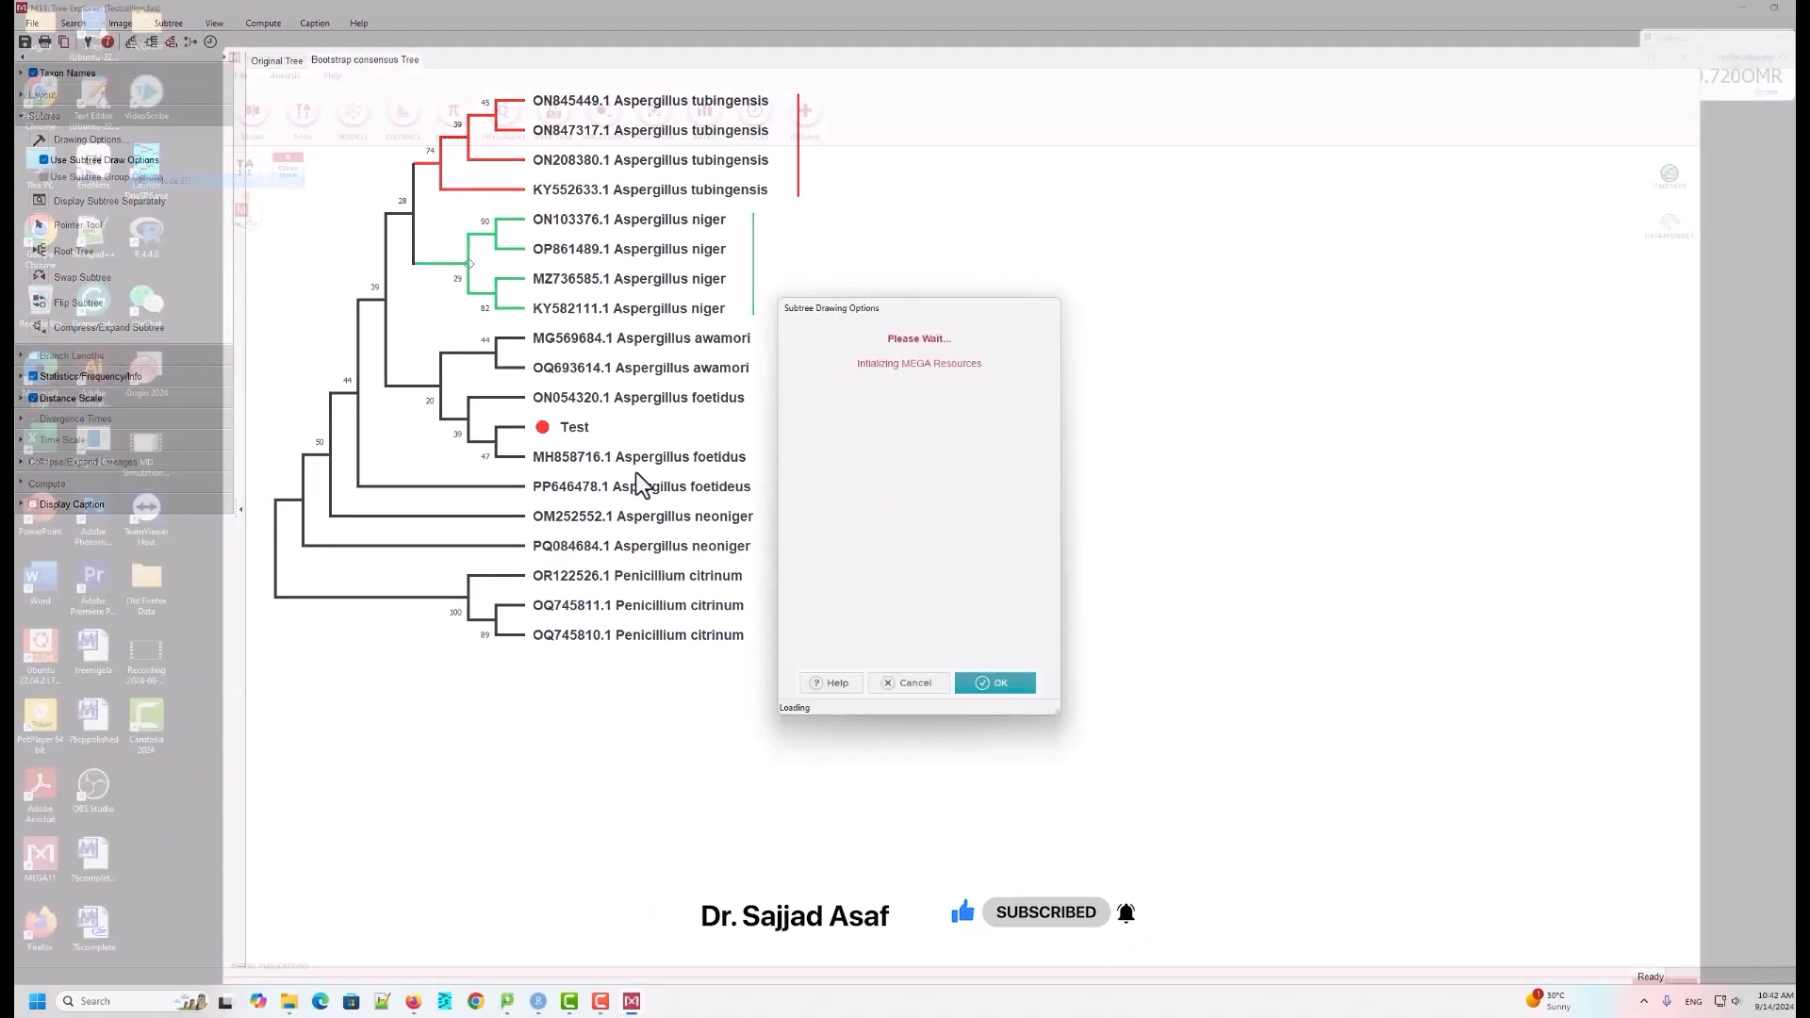
pyautogui.click(811, 639)
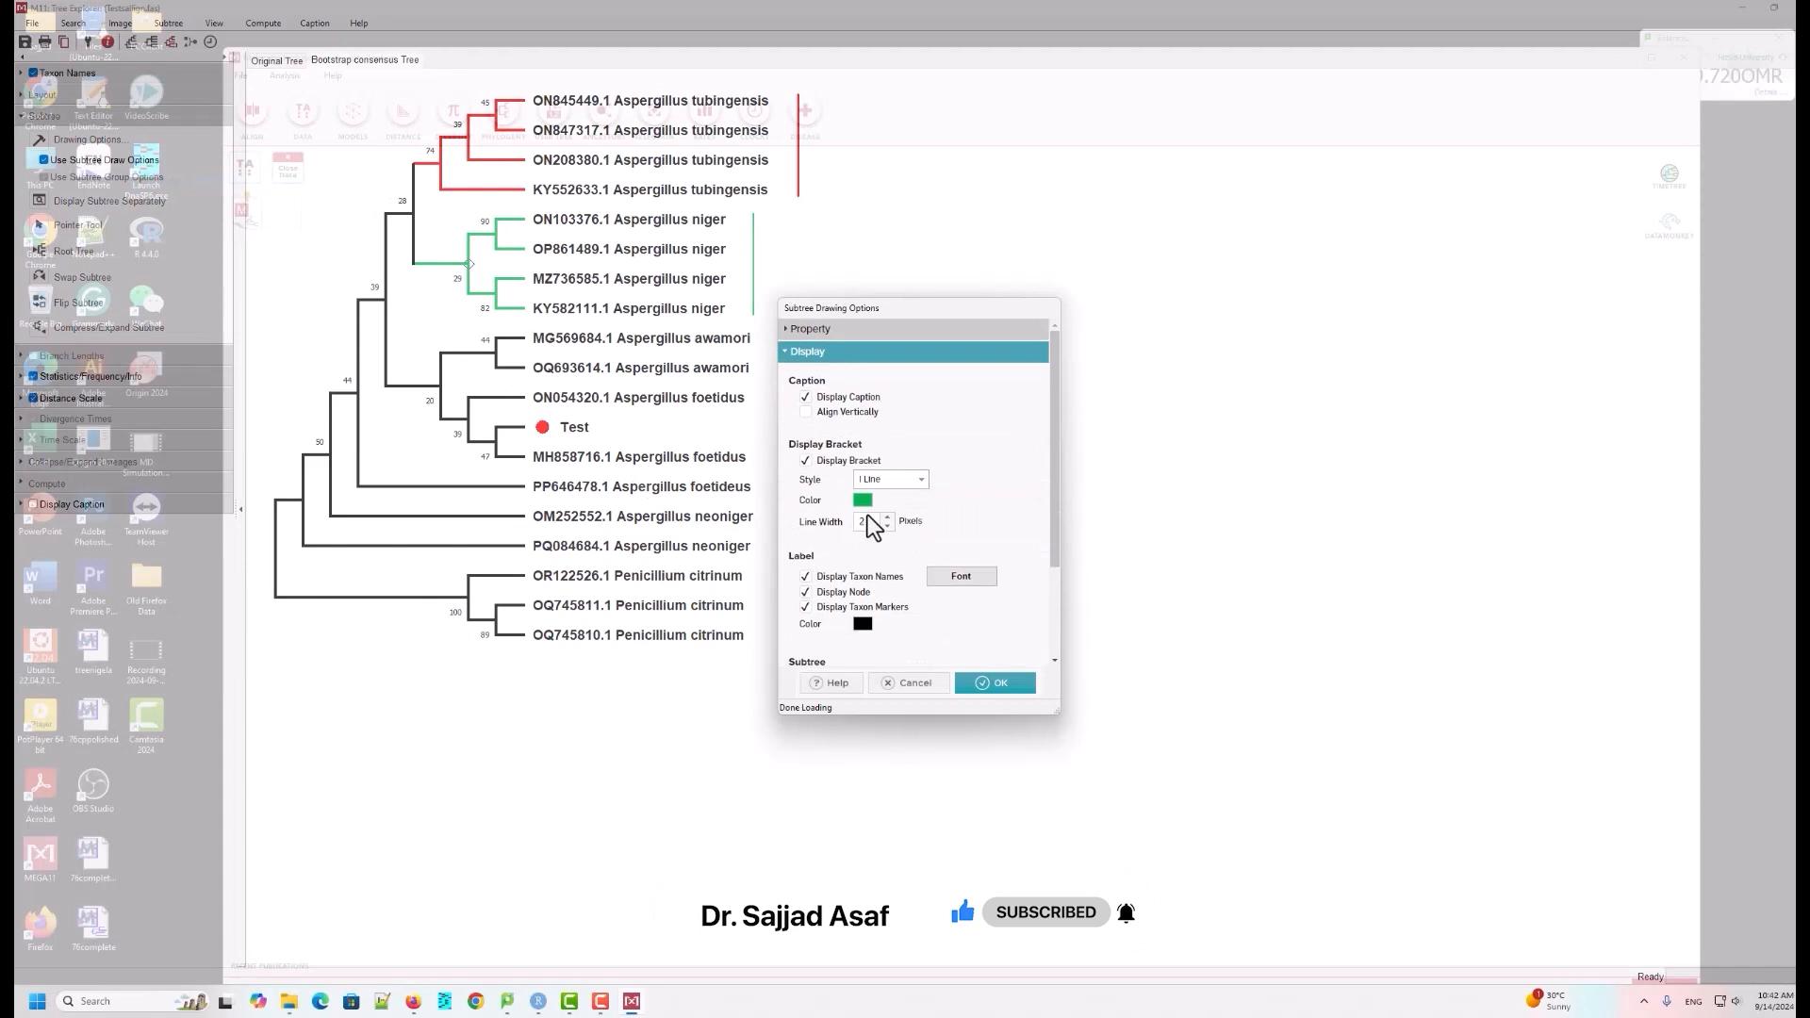
pyautogui.click(1007, 683)
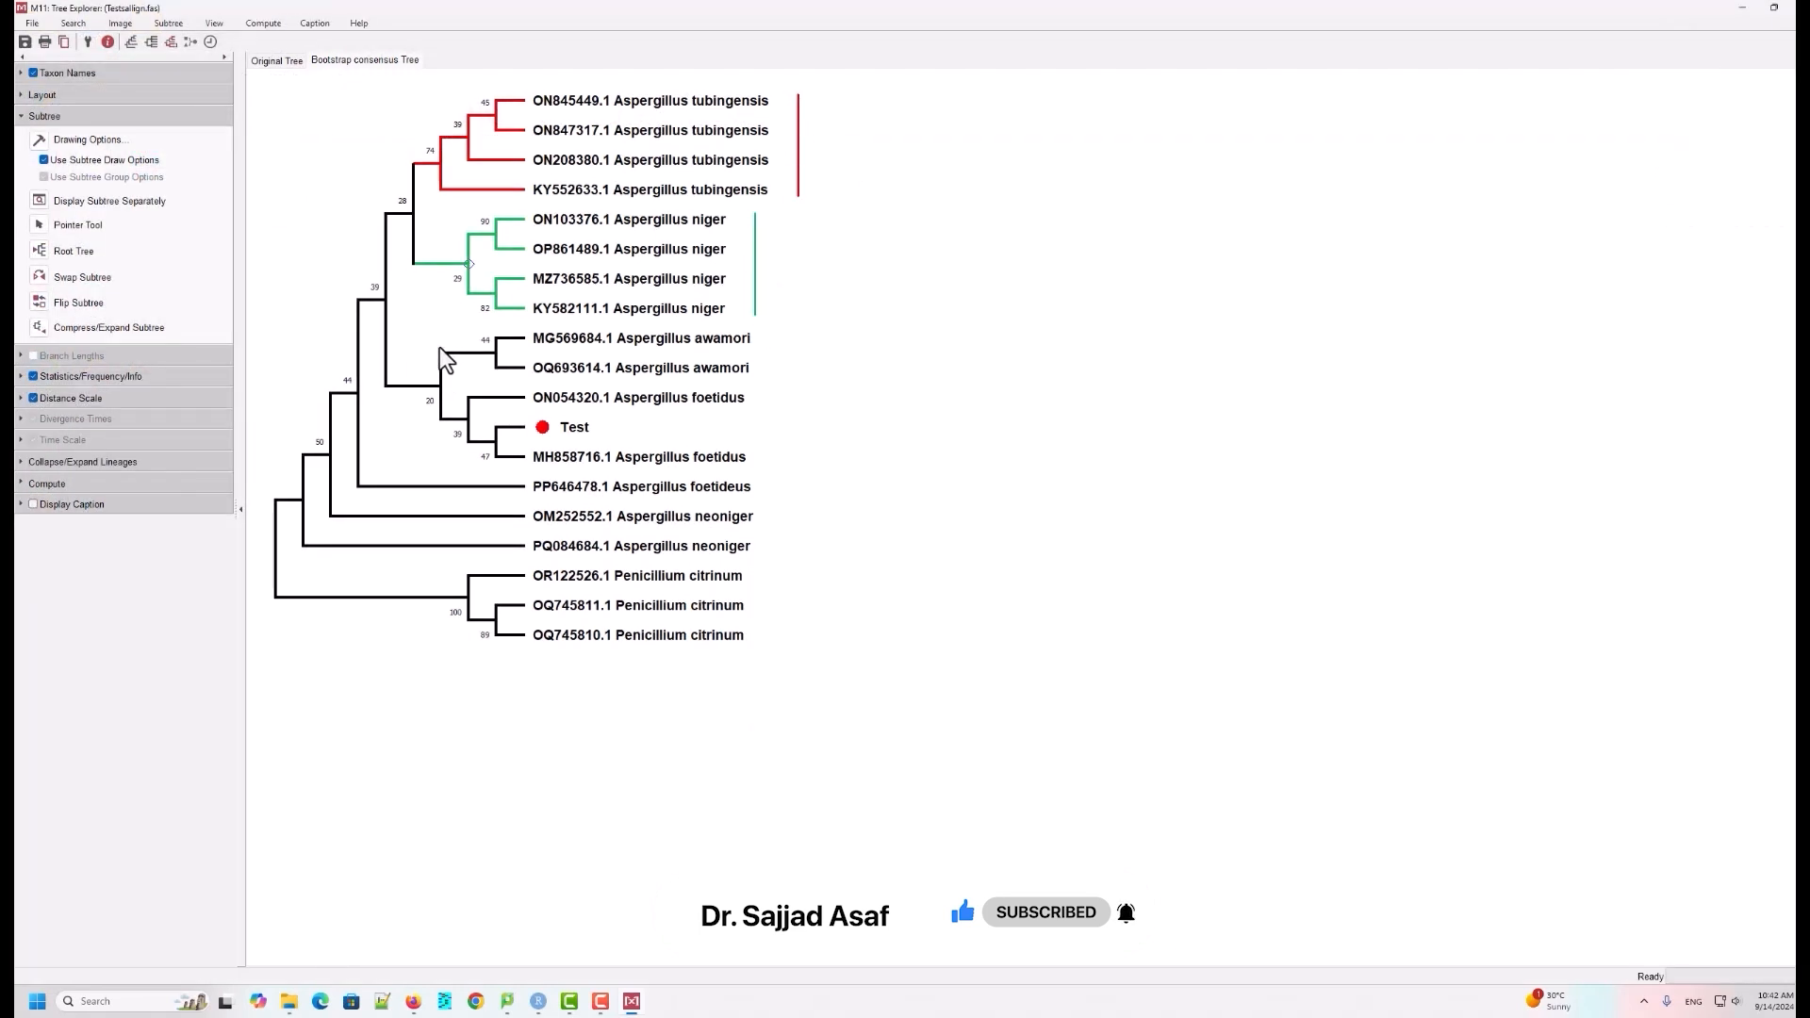
# Step: Format the two-taxon Aspergillus awamori subtree with purple branch lines
pyautogui.click(496, 352)
pyautogui.click(41, 141)
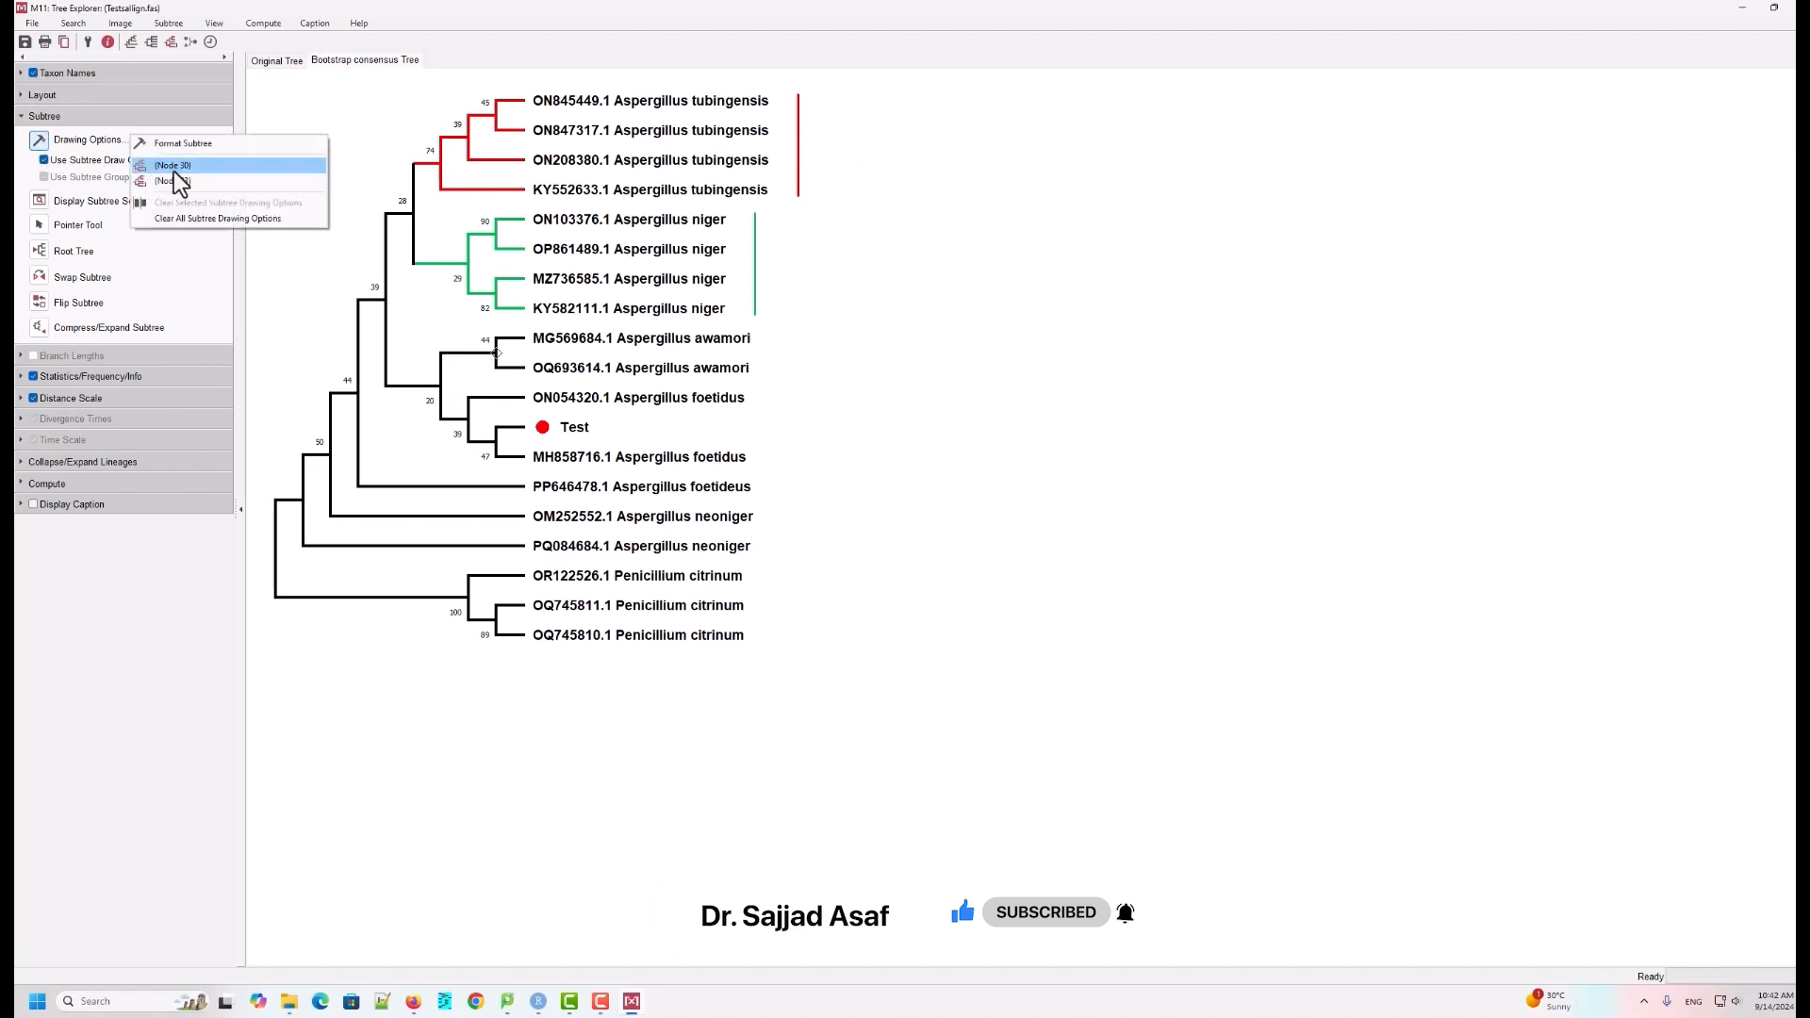
pyautogui.click(174, 145)
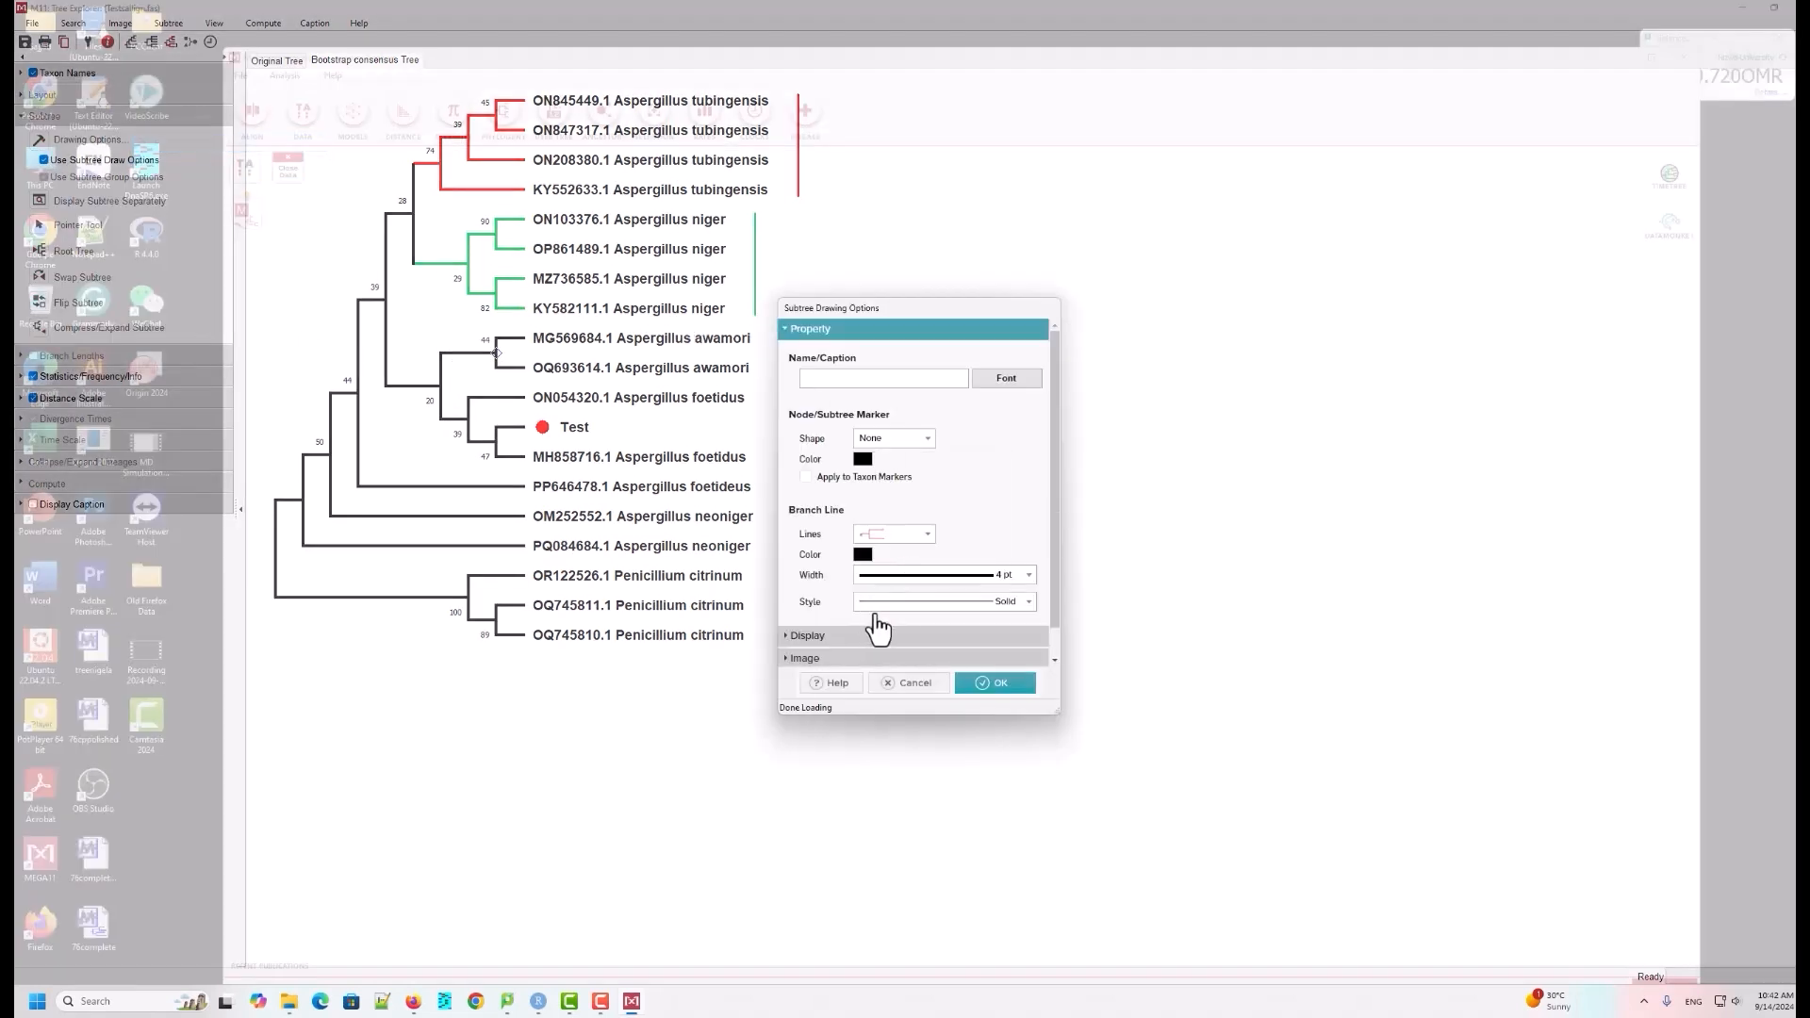
pyautogui.click(862, 555)
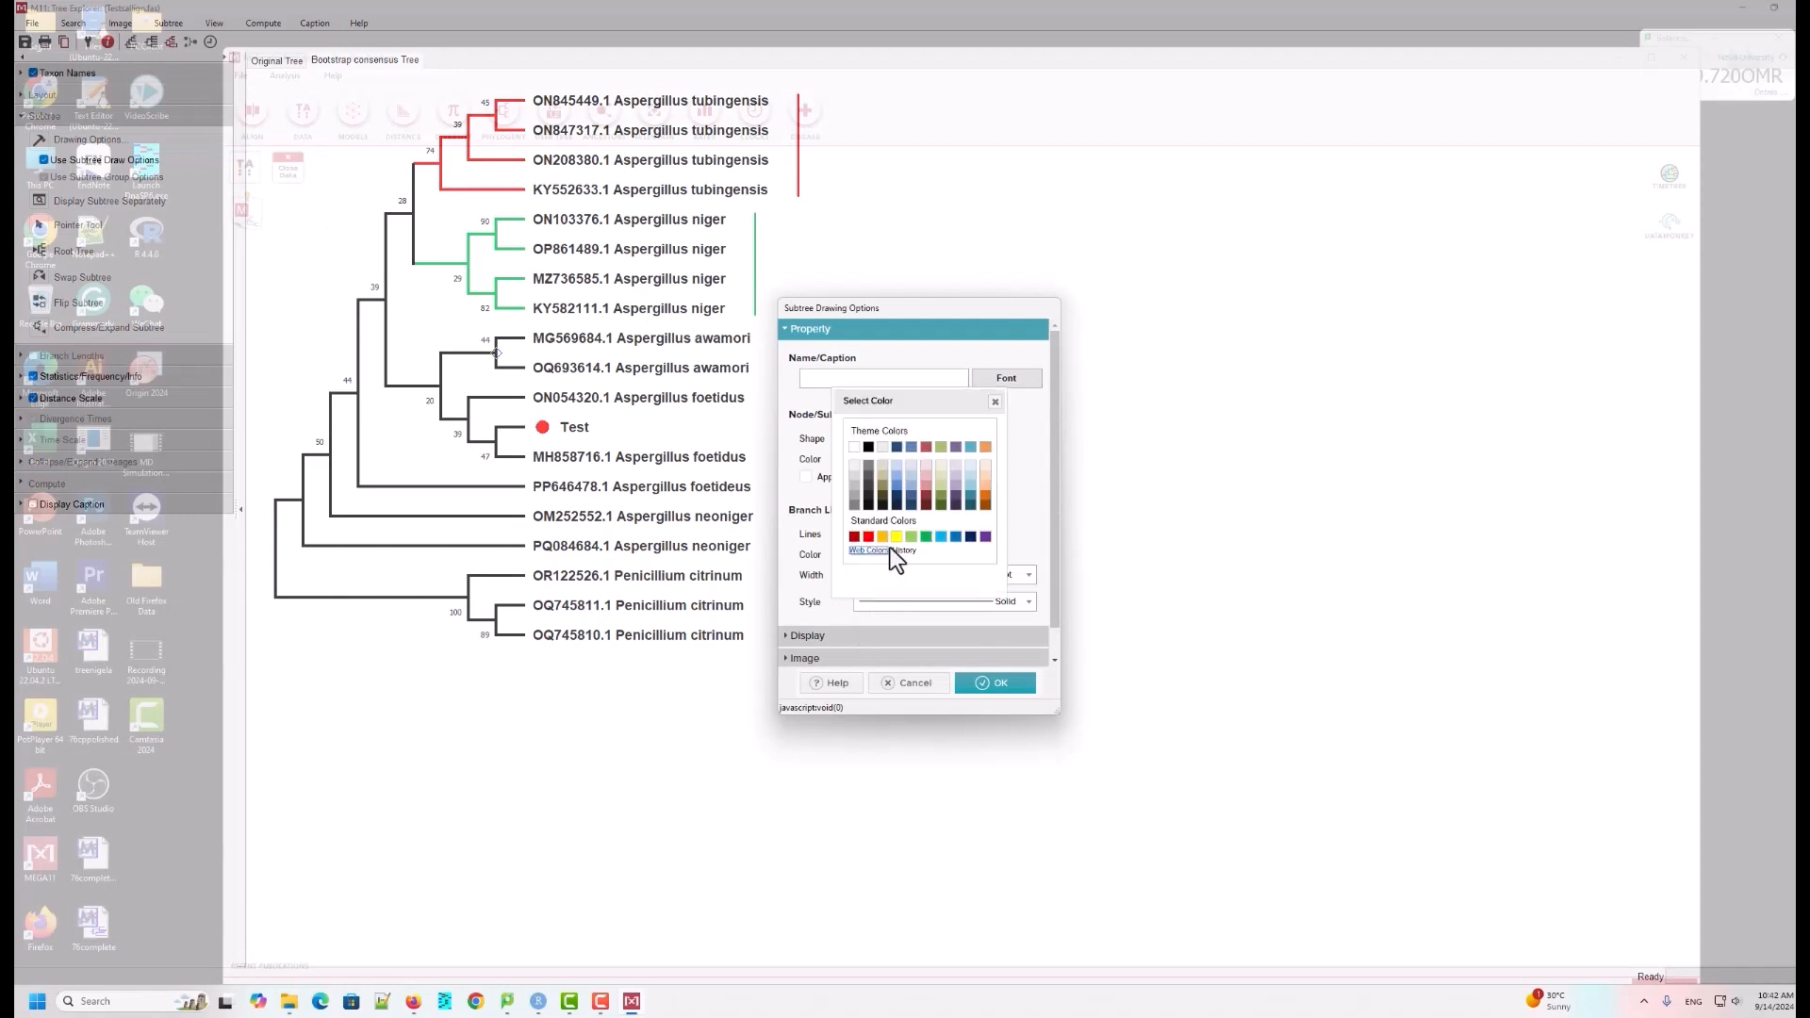
pyautogui.click(985, 537)
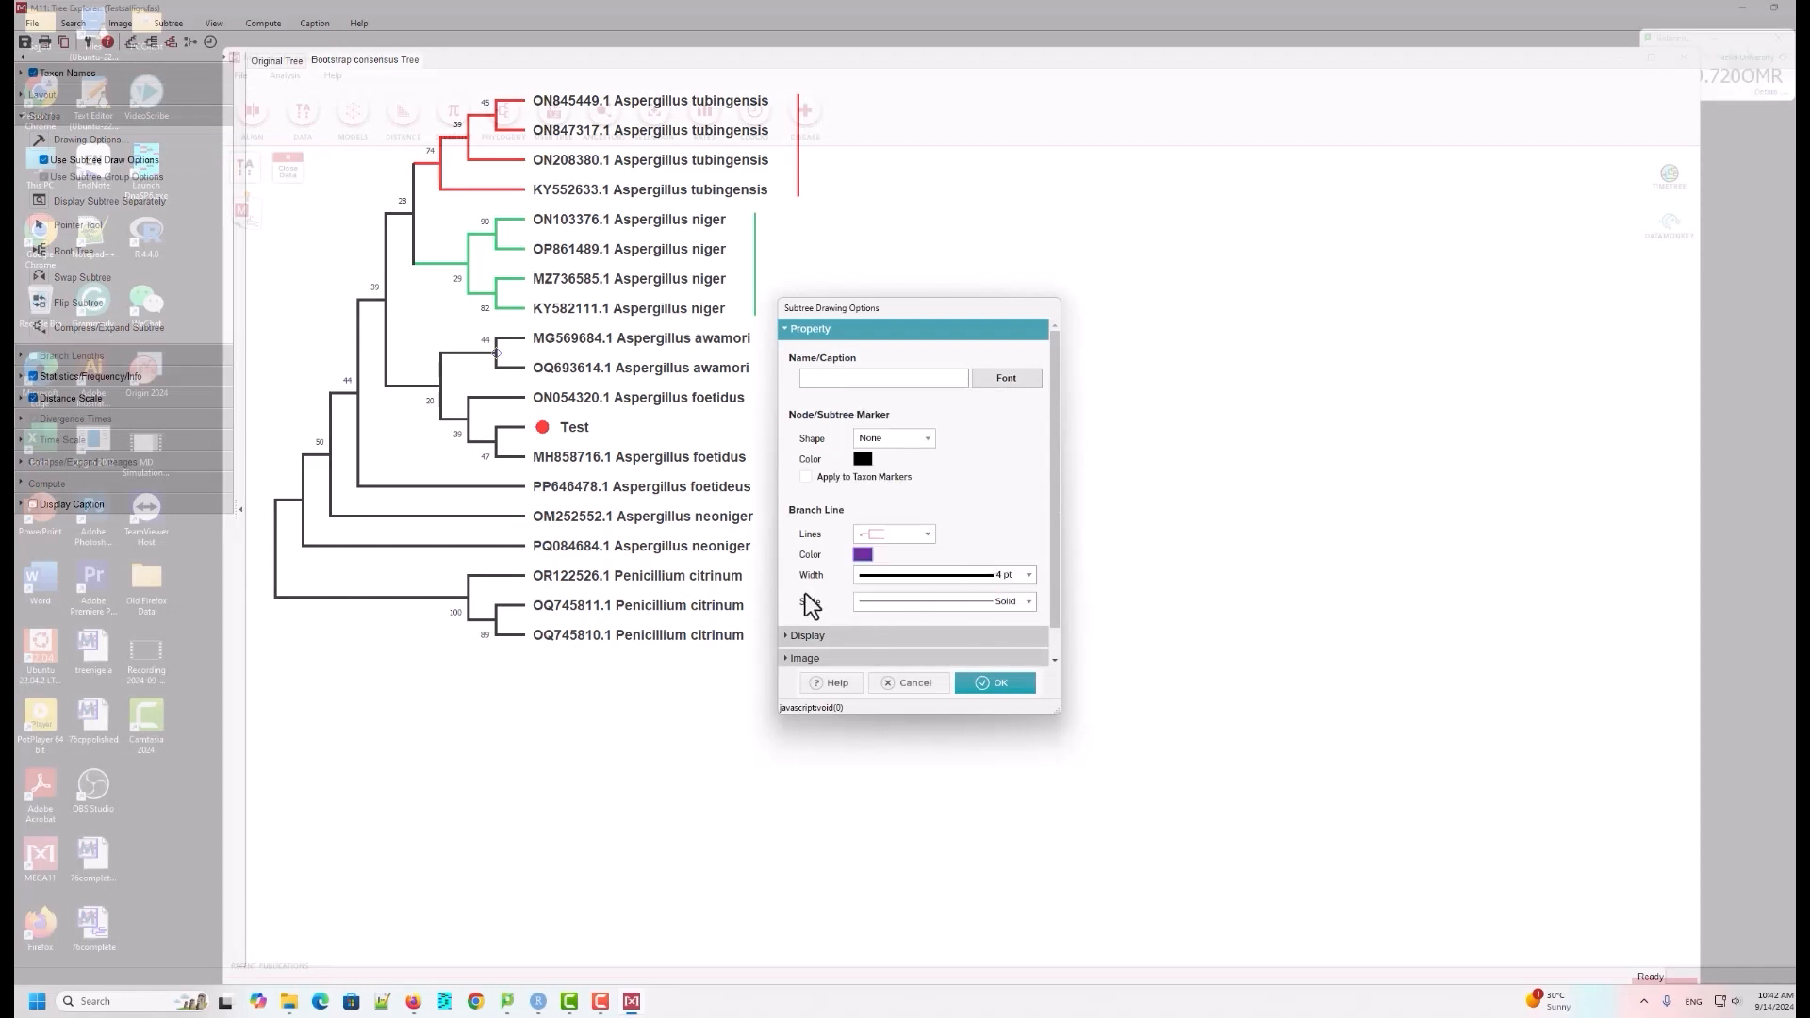
# Step: Give the Aspergillus awamori subtree a purple Line-style bracket with a line width of 3 pixels and apply the formatting
pyautogui.click(807, 638)
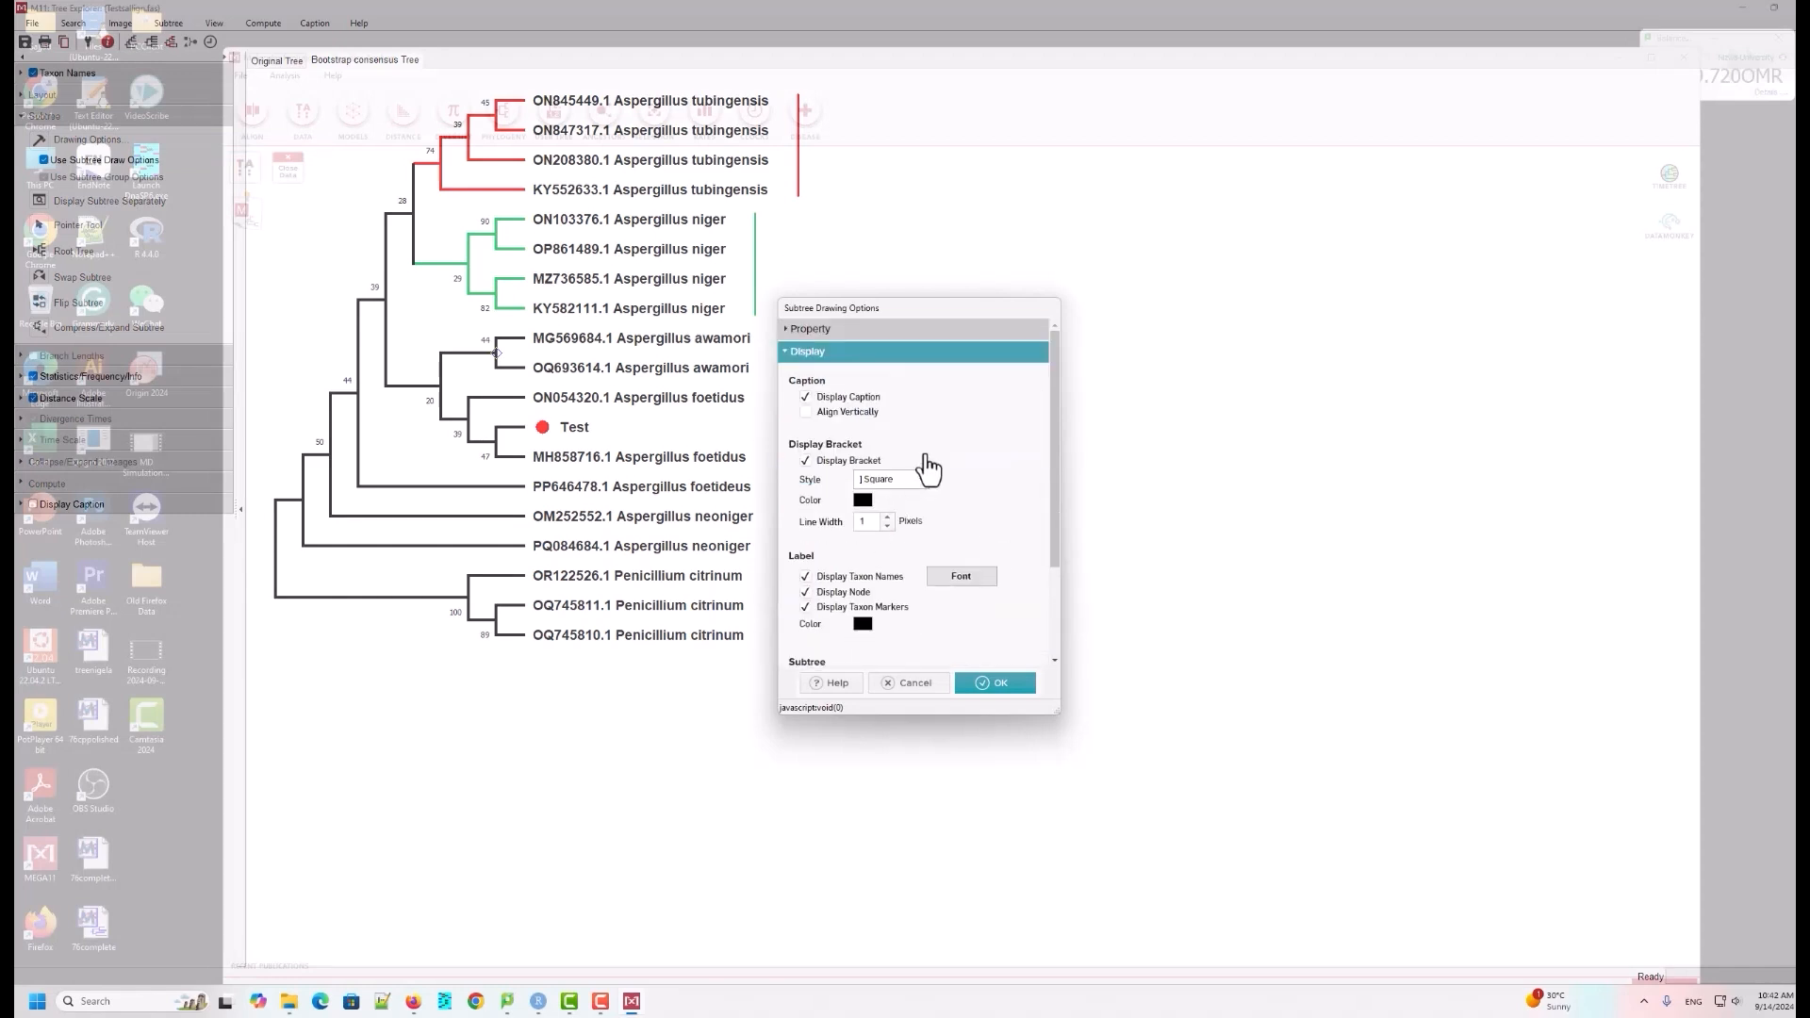
pyautogui.click(920, 479)
pyautogui.click(893, 534)
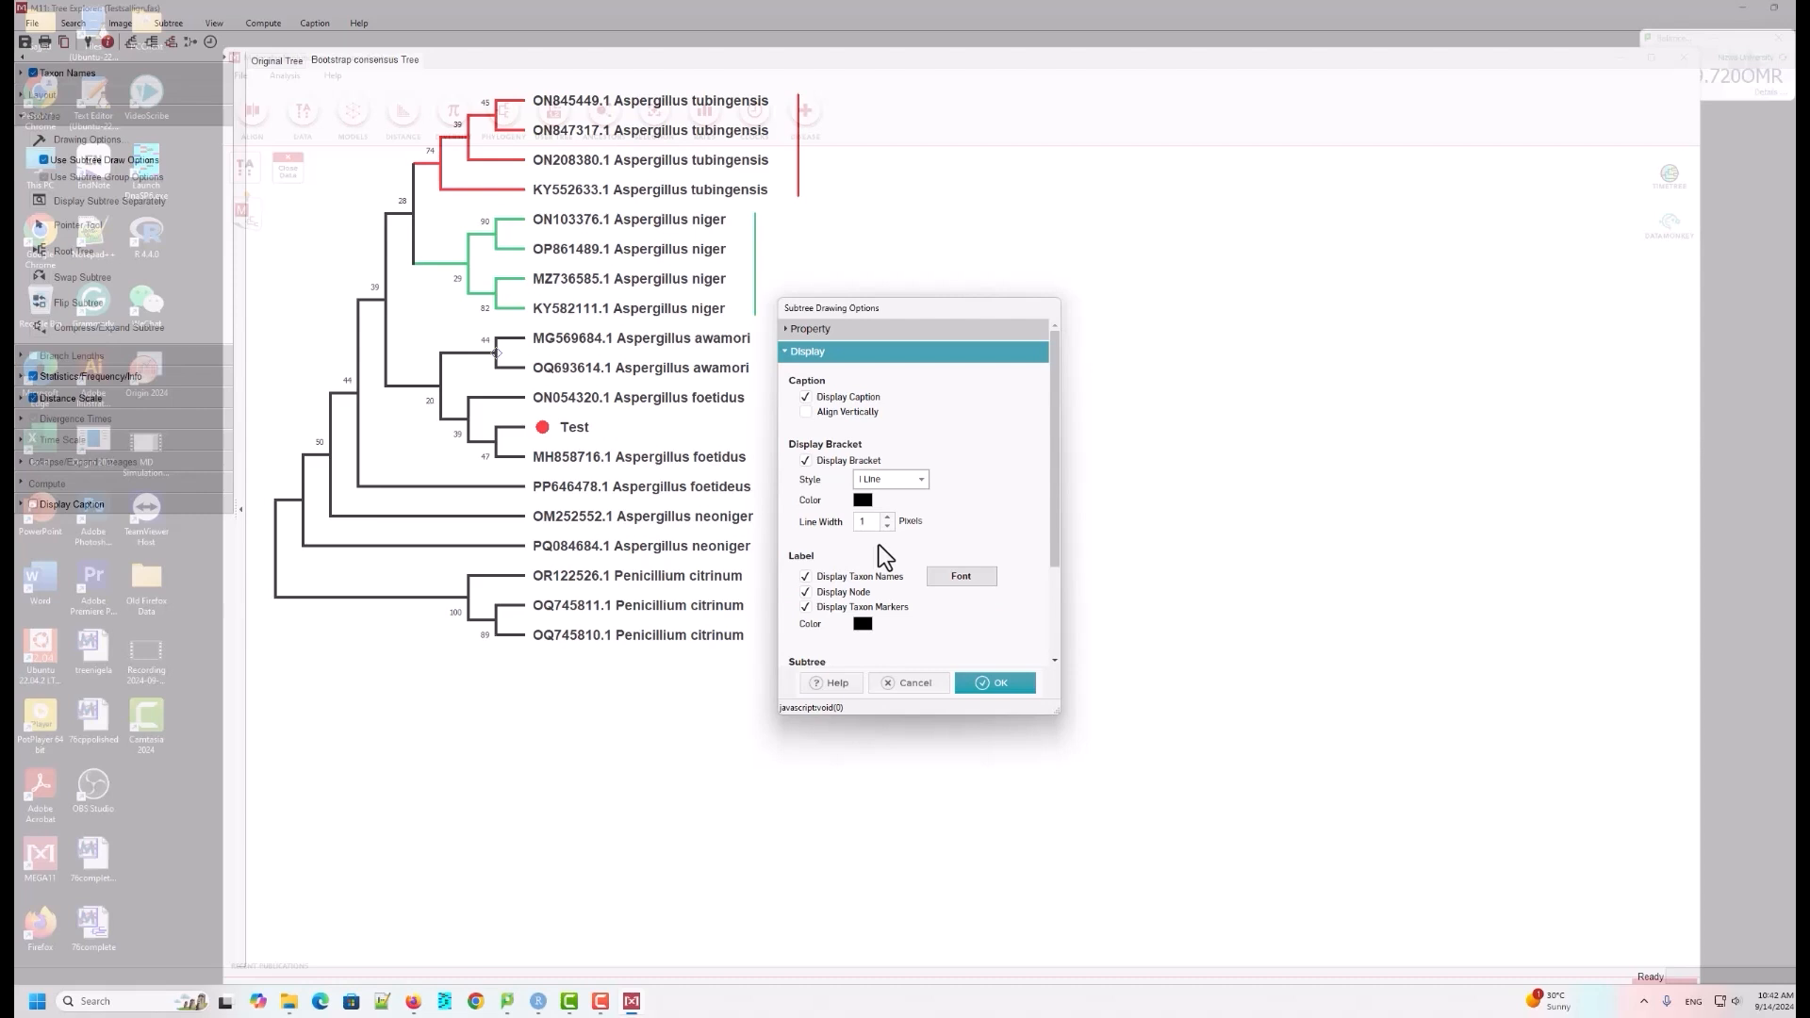
pyautogui.click(862, 500)
pyautogui.click(985, 537)
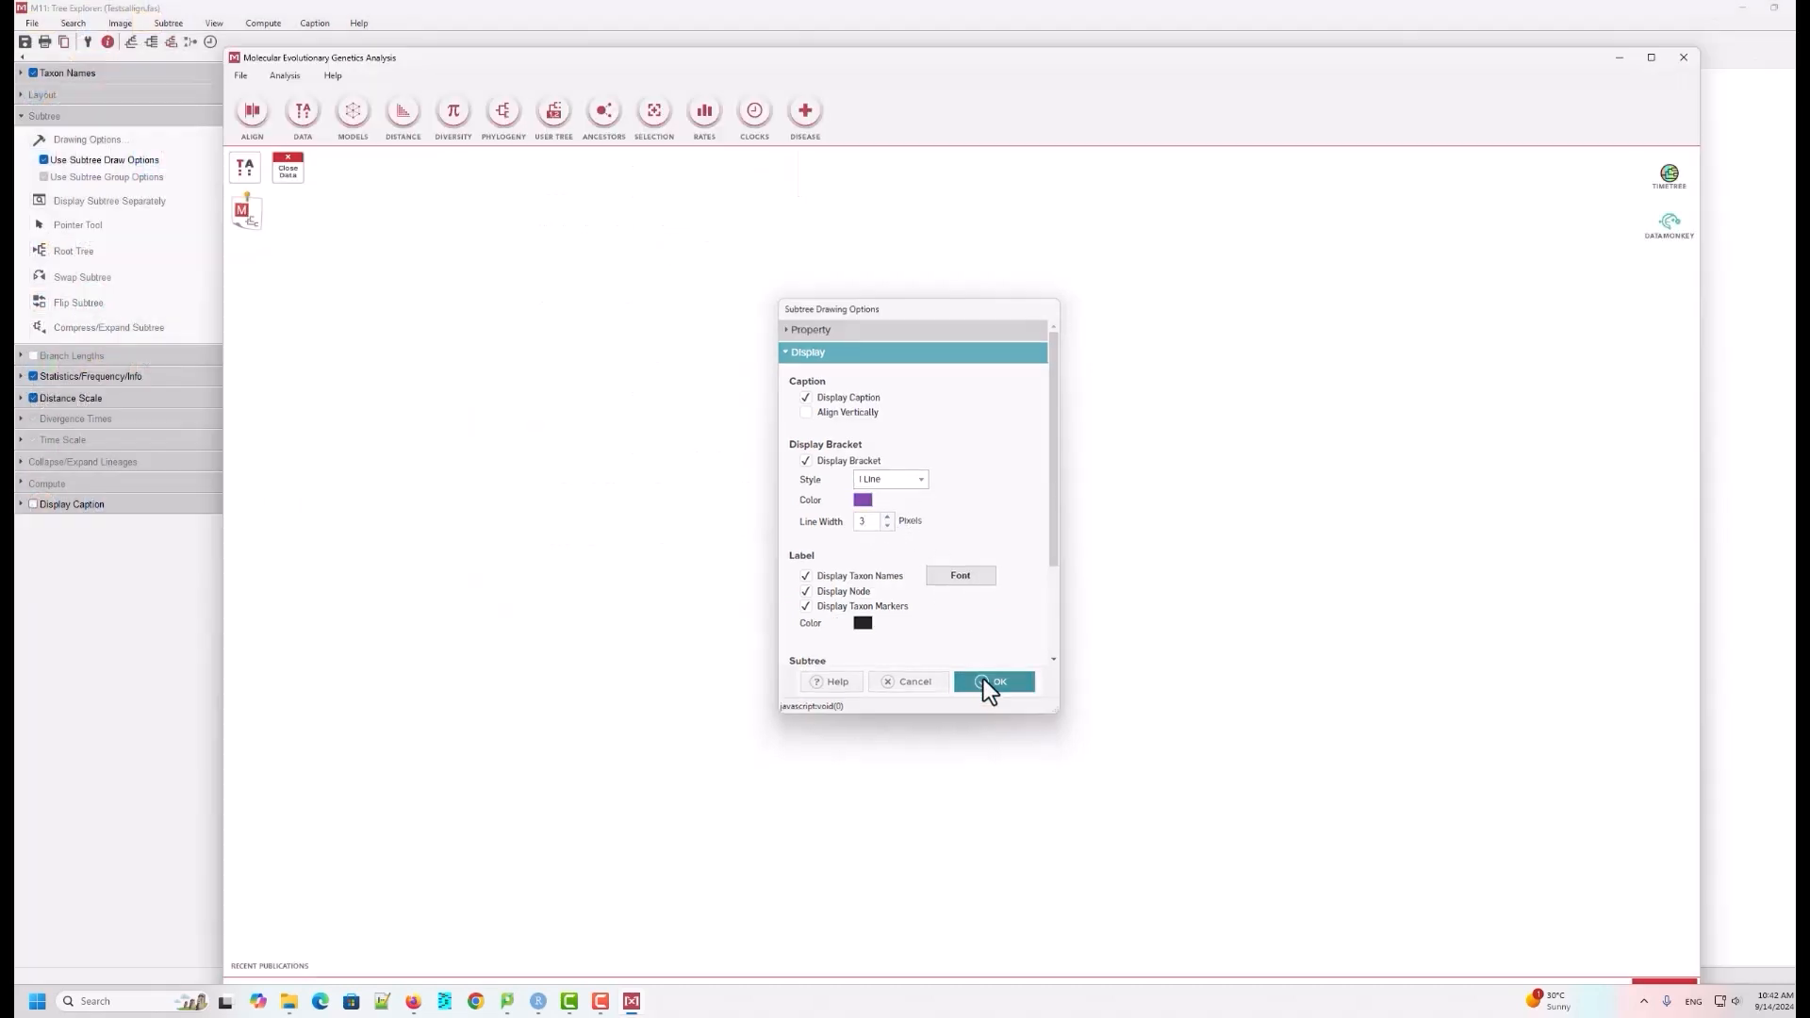
pyautogui.click(982, 679)
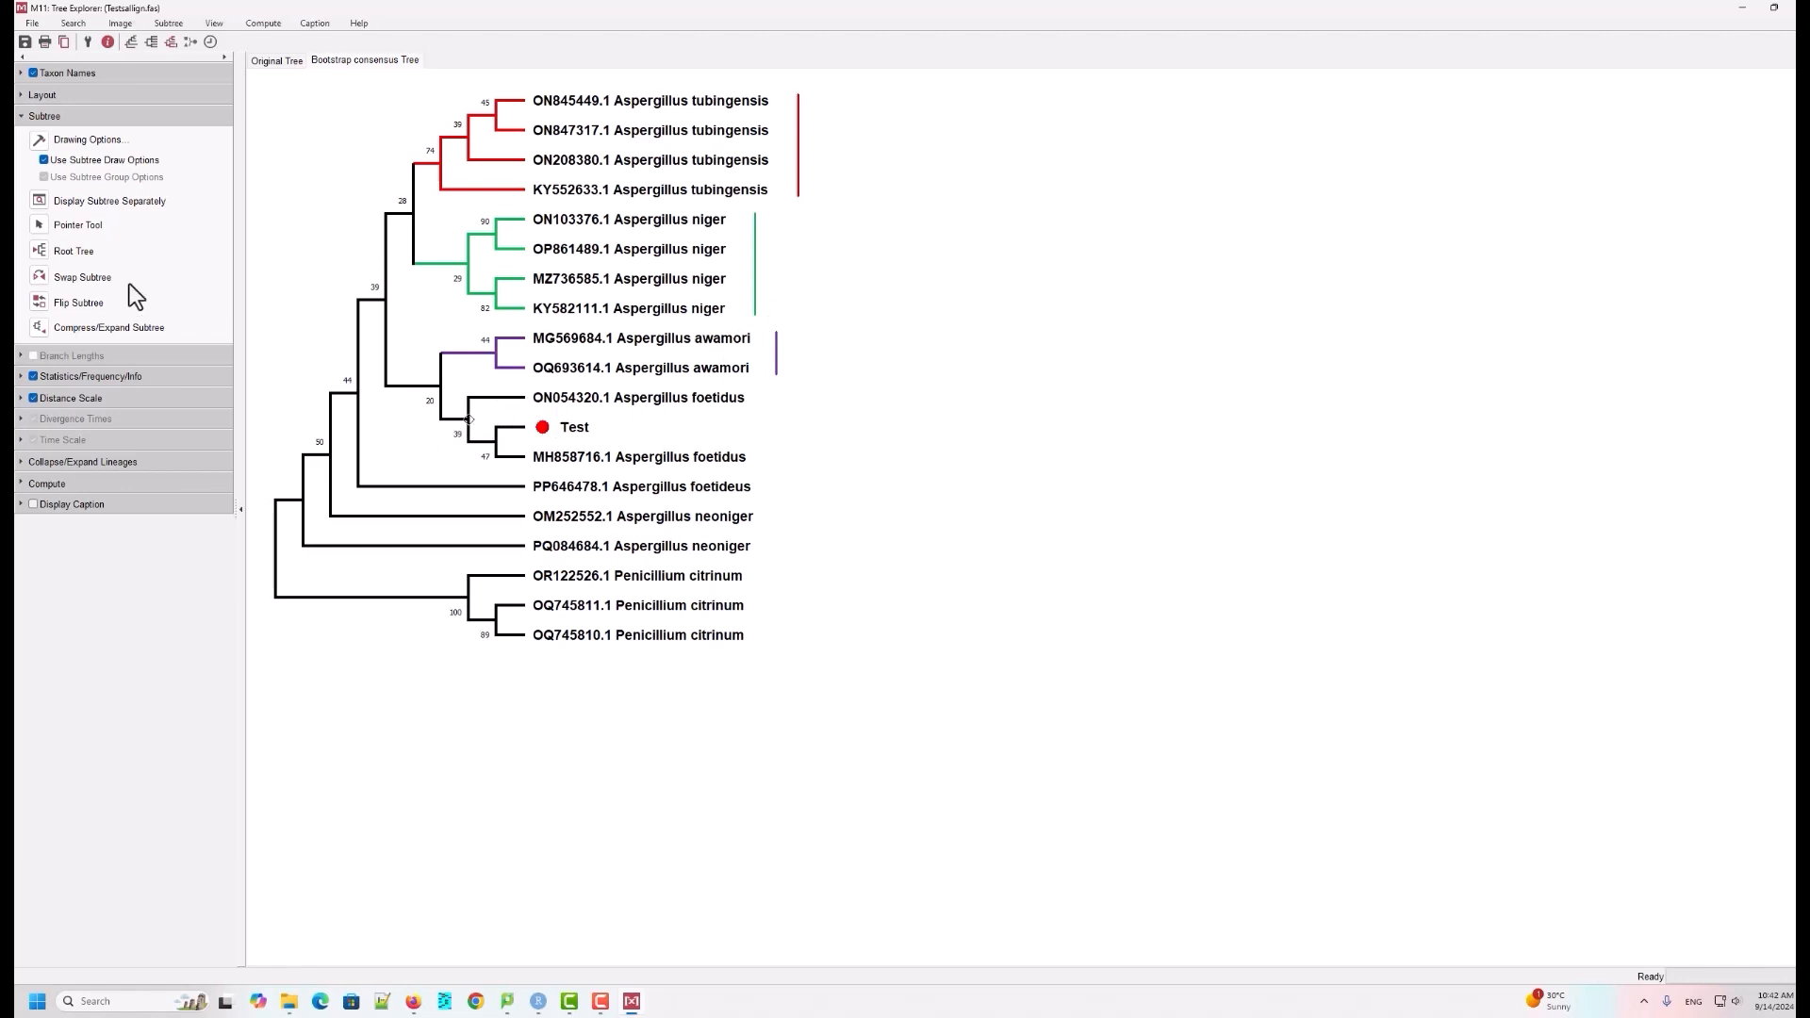
# Step: Format the Aspergillus foetidus subtree that contains the Test taxon with light blue branch lines
pyautogui.click(47, 141)
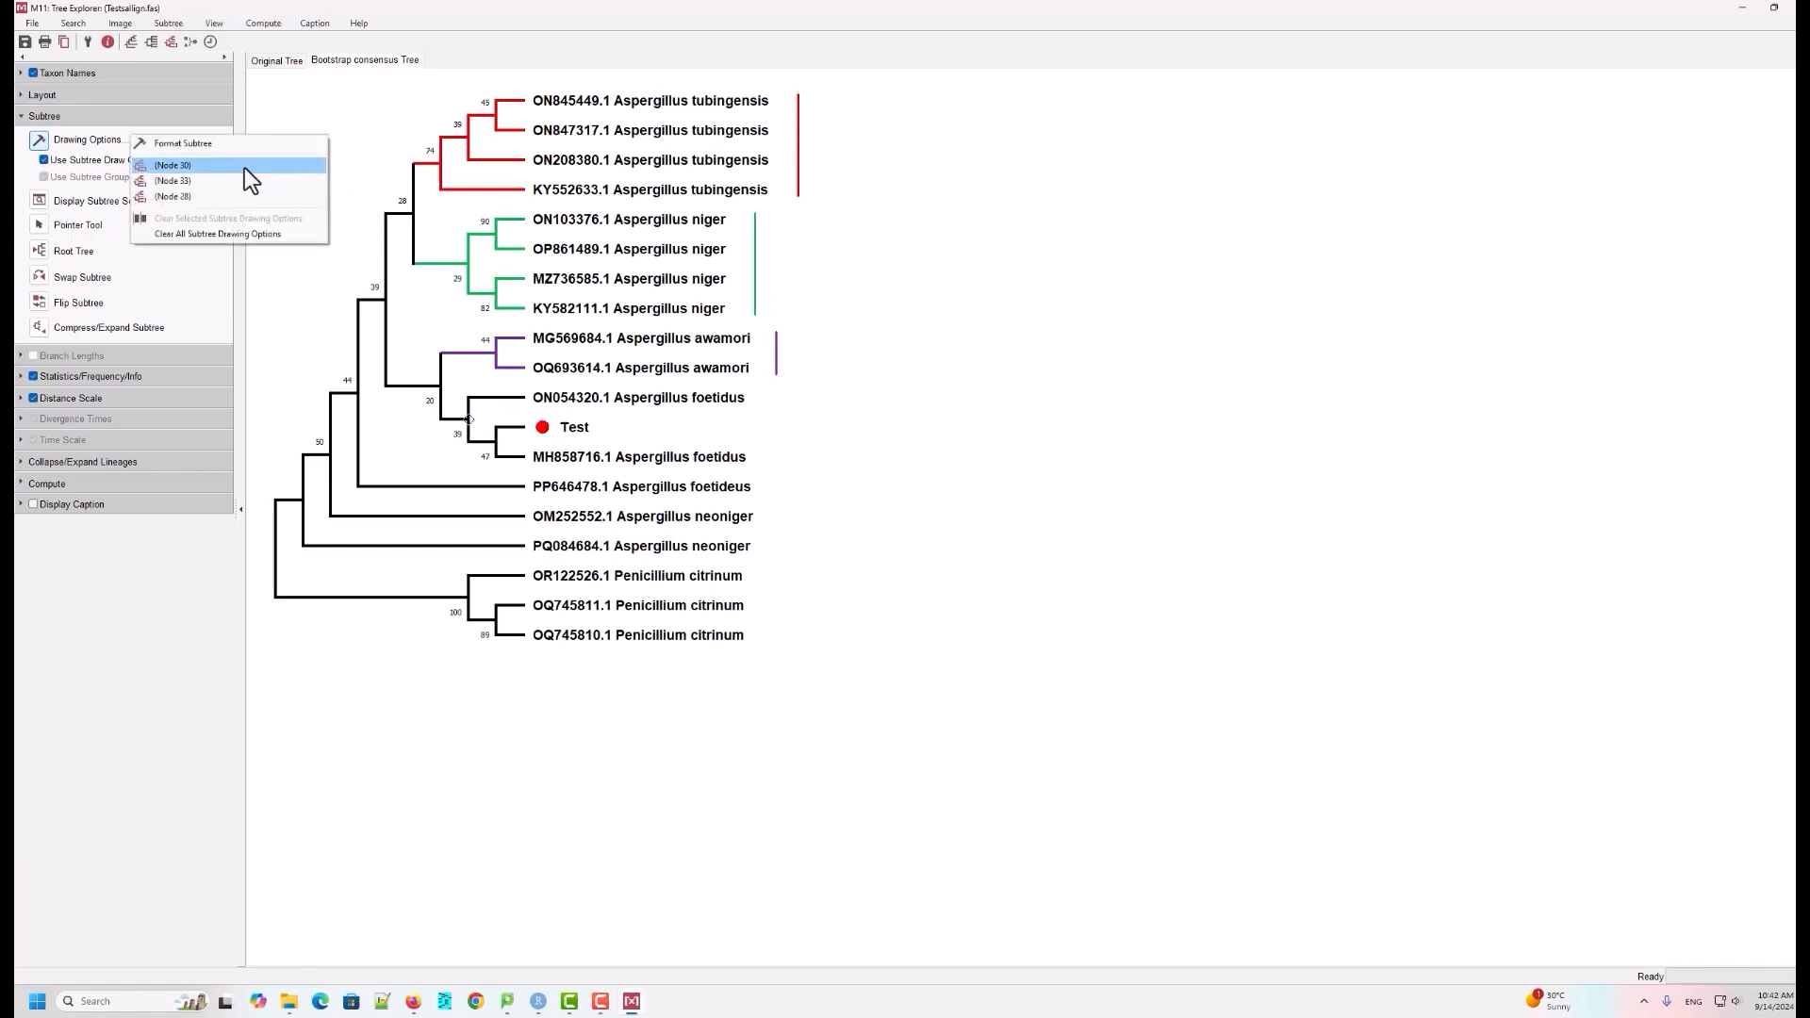
pyautogui.click(213, 145)
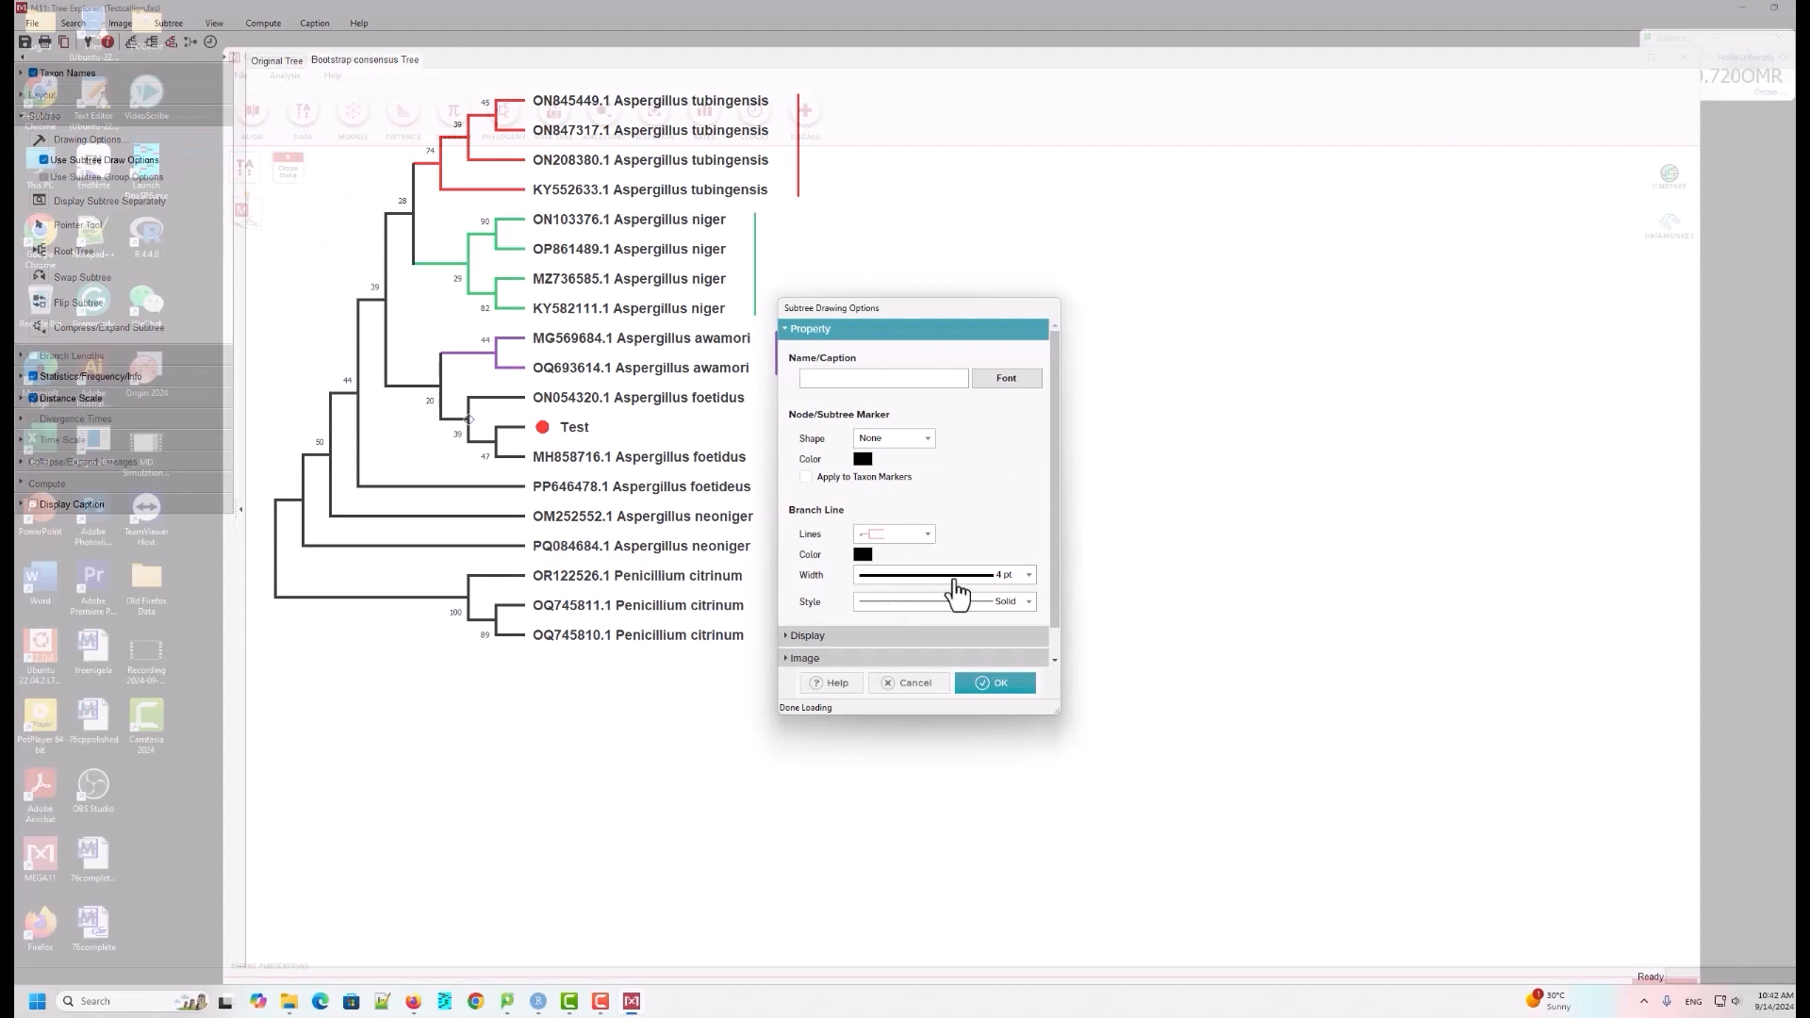
pyautogui.click(863, 555)
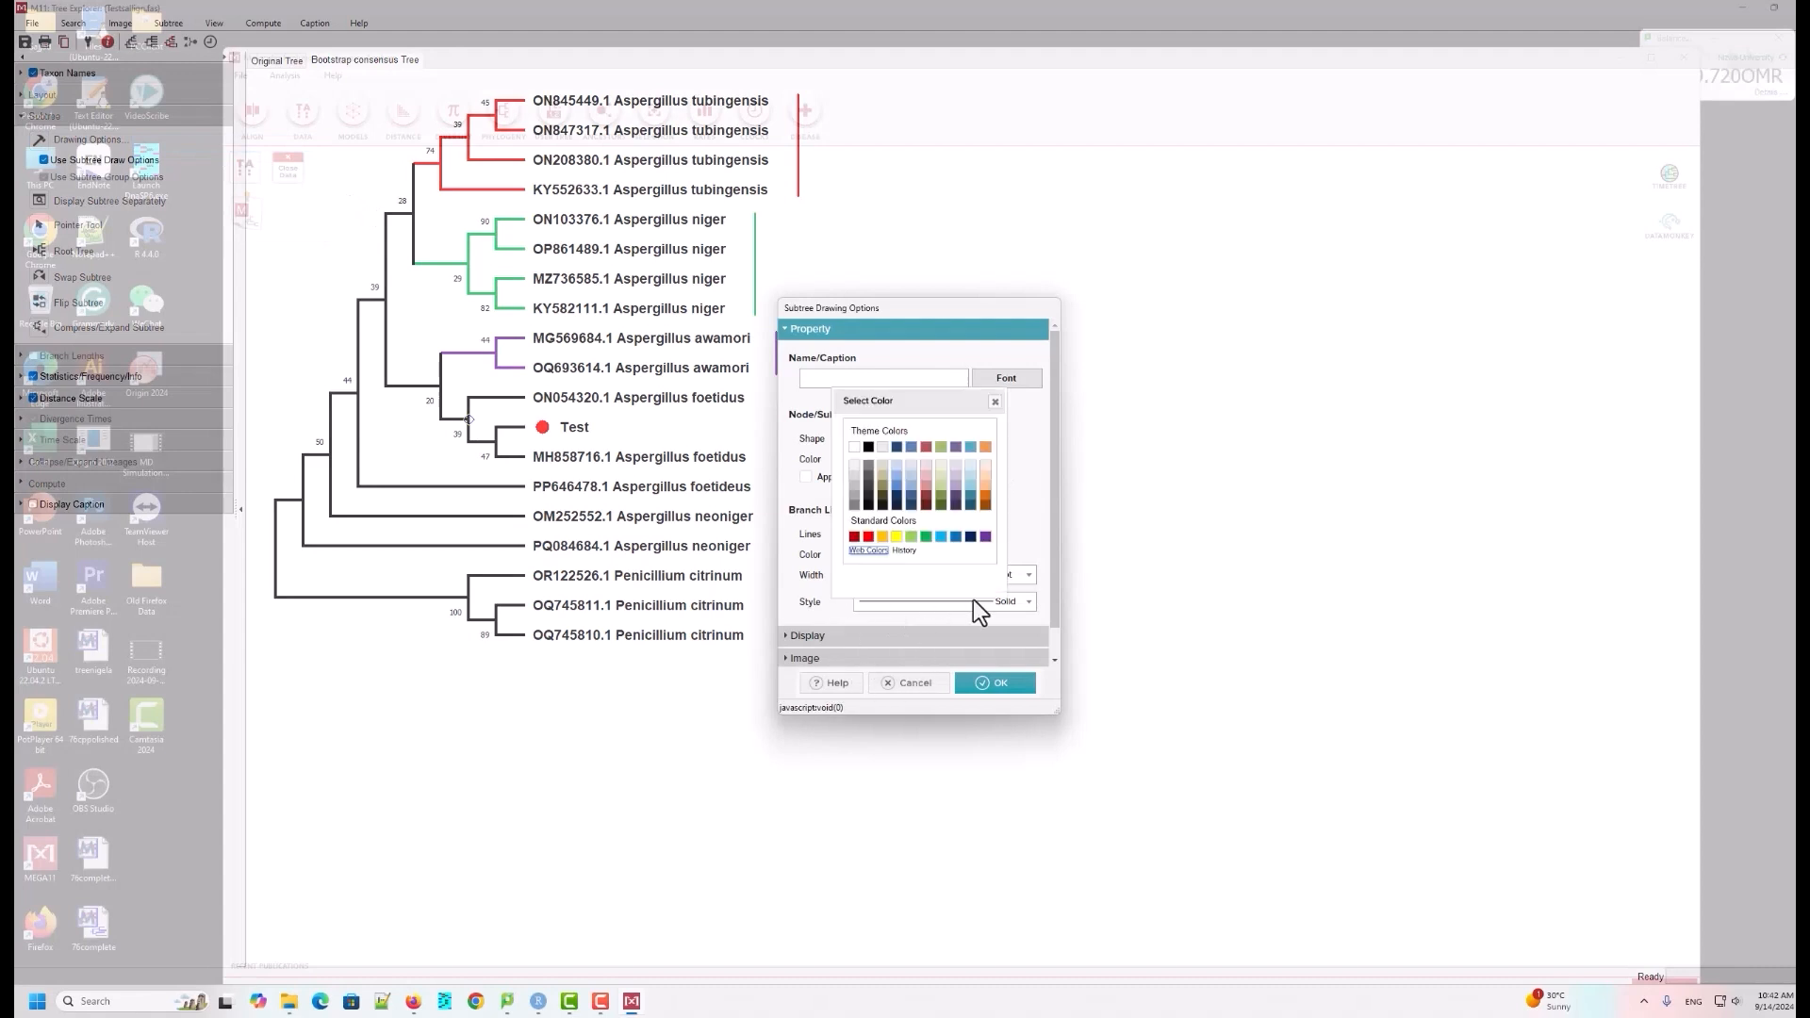
pyautogui.click(940, 537)
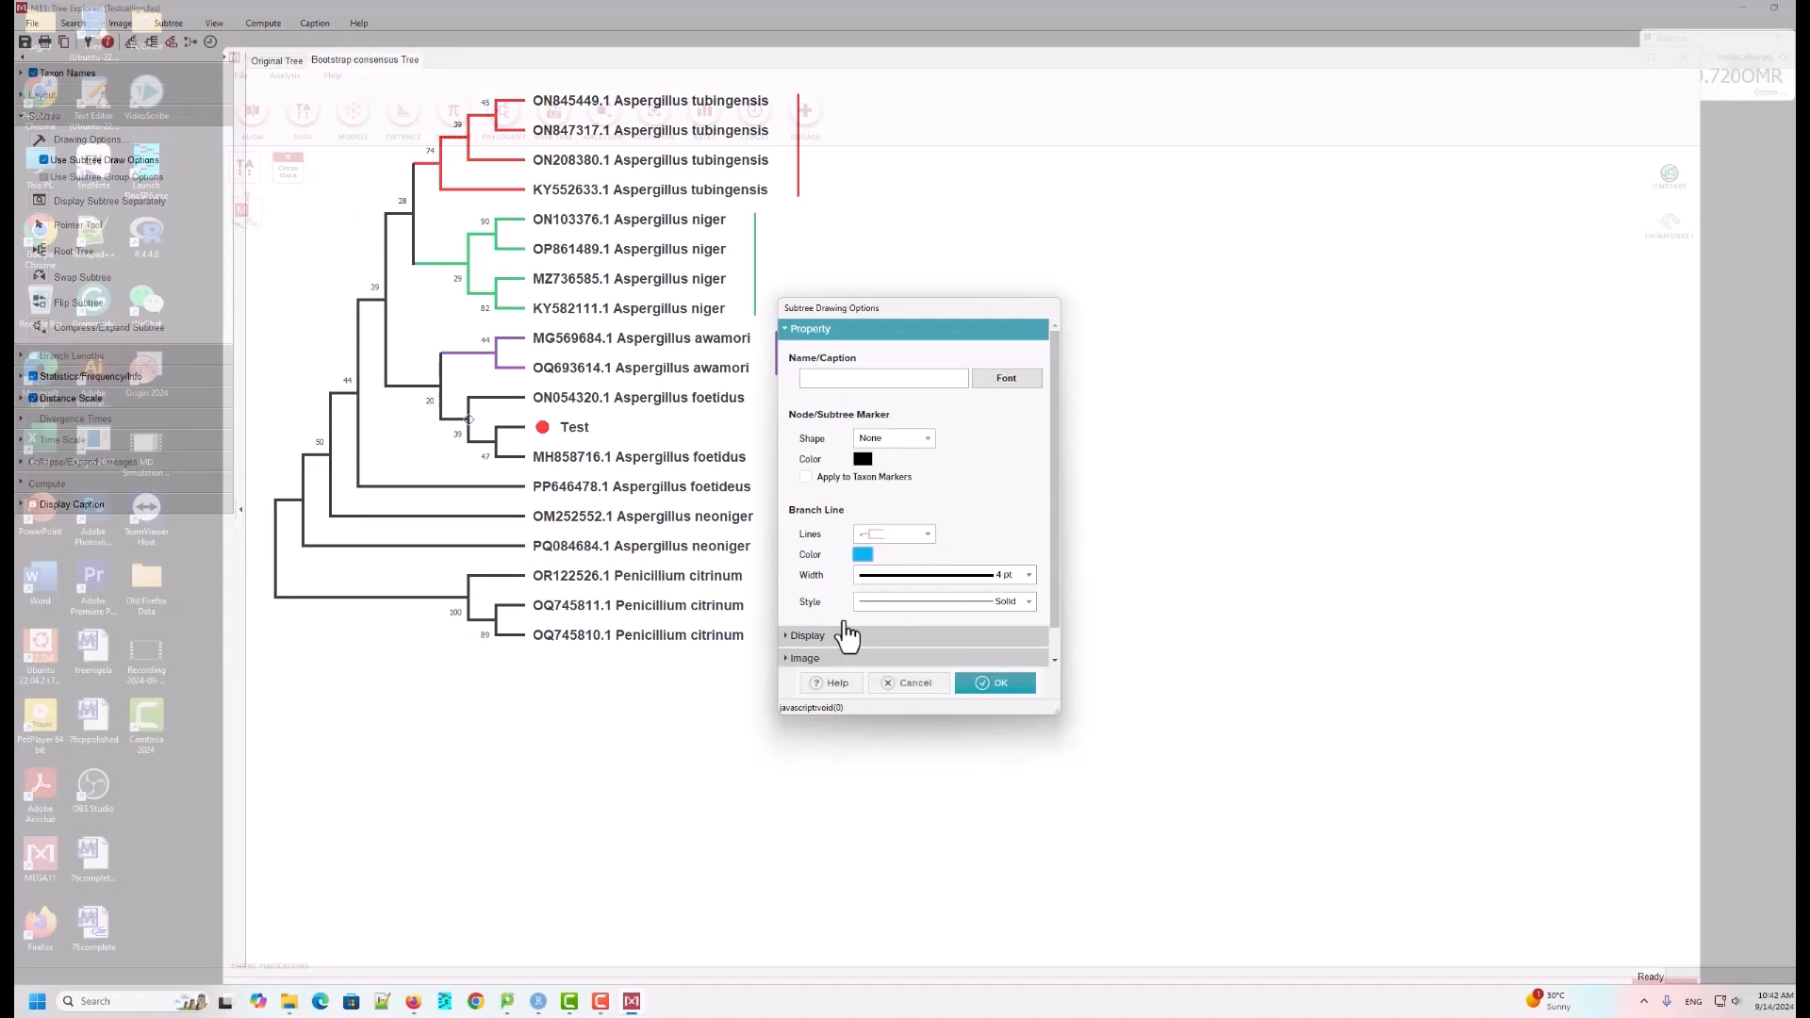
# Step: Give the Aspergillus foetidus subtree a light blue Line-style bracket and apply the formatting
pyautogui.click(797, 636)
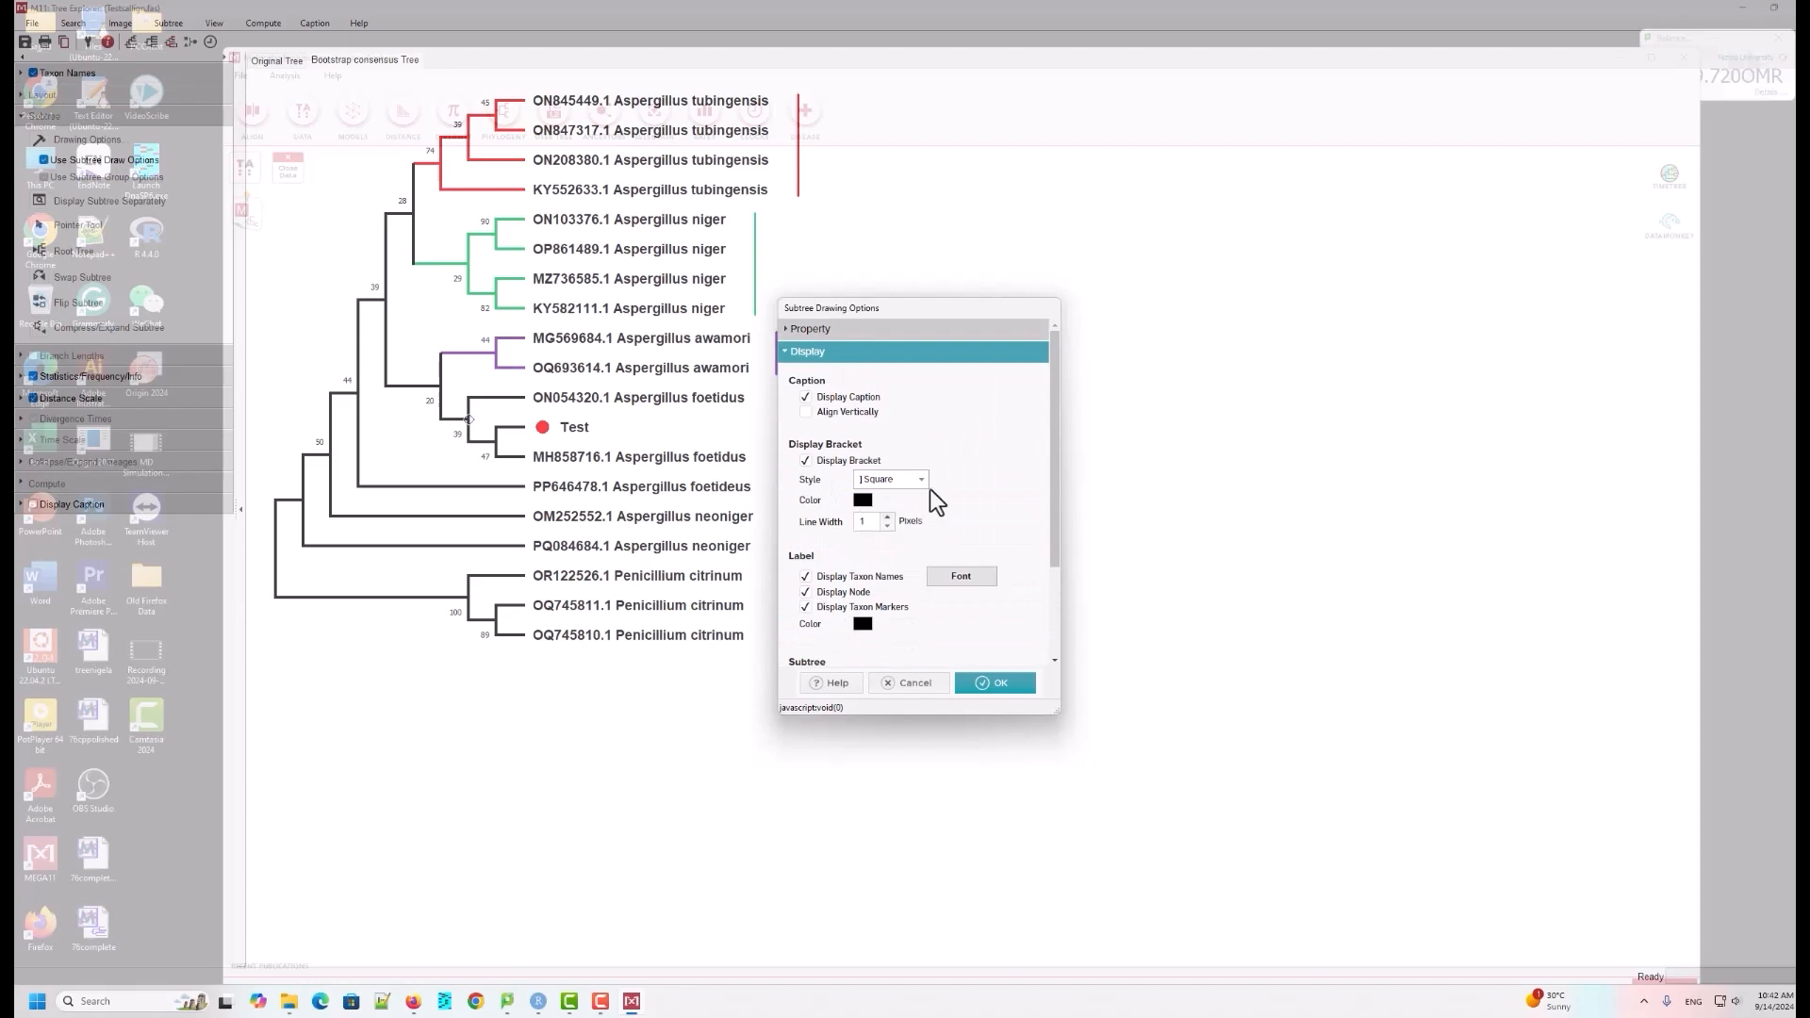
pyautogui.click(914, 480)
pyautogui.click(896, 525)
pyautogui.click(865, 506)
pyautogui.click(940, 536)
pyautogui.click(1004, 679)
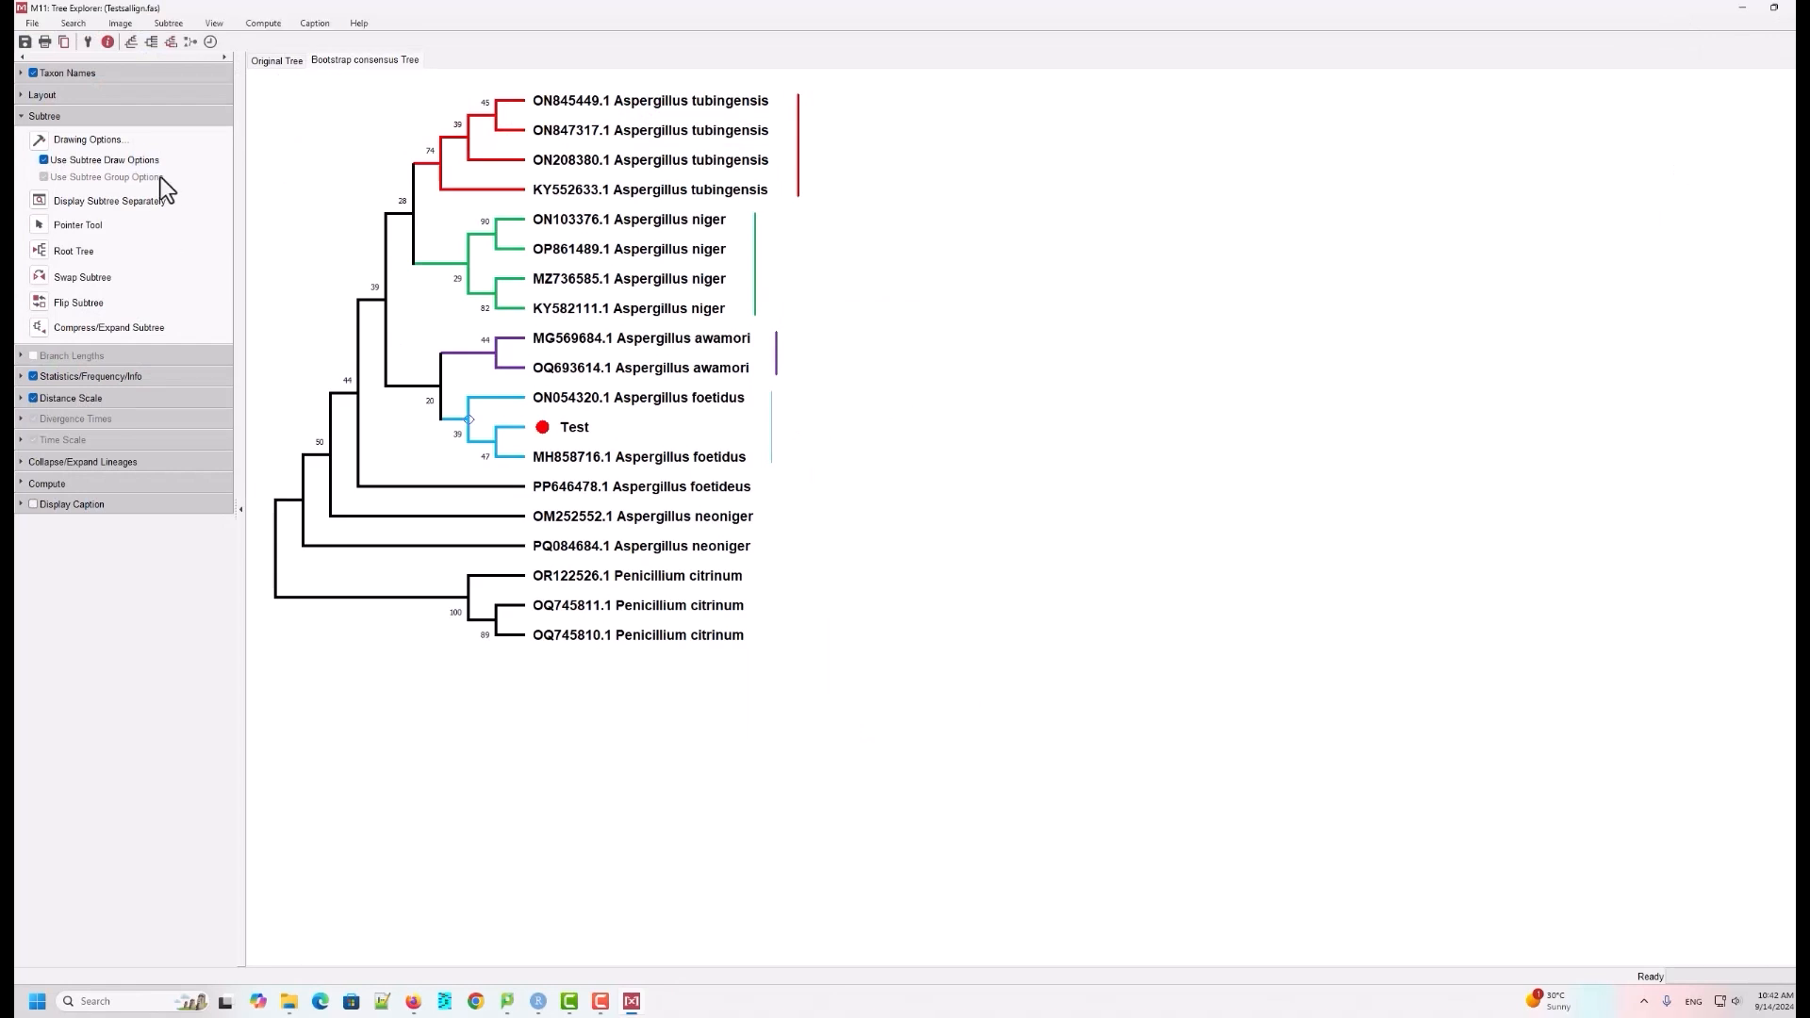
# Step: Reopen the drawing options of the Aspergillus foetidus subtree and set its bracket's line width to 3 pixels
pyautogui.click(85, 140)
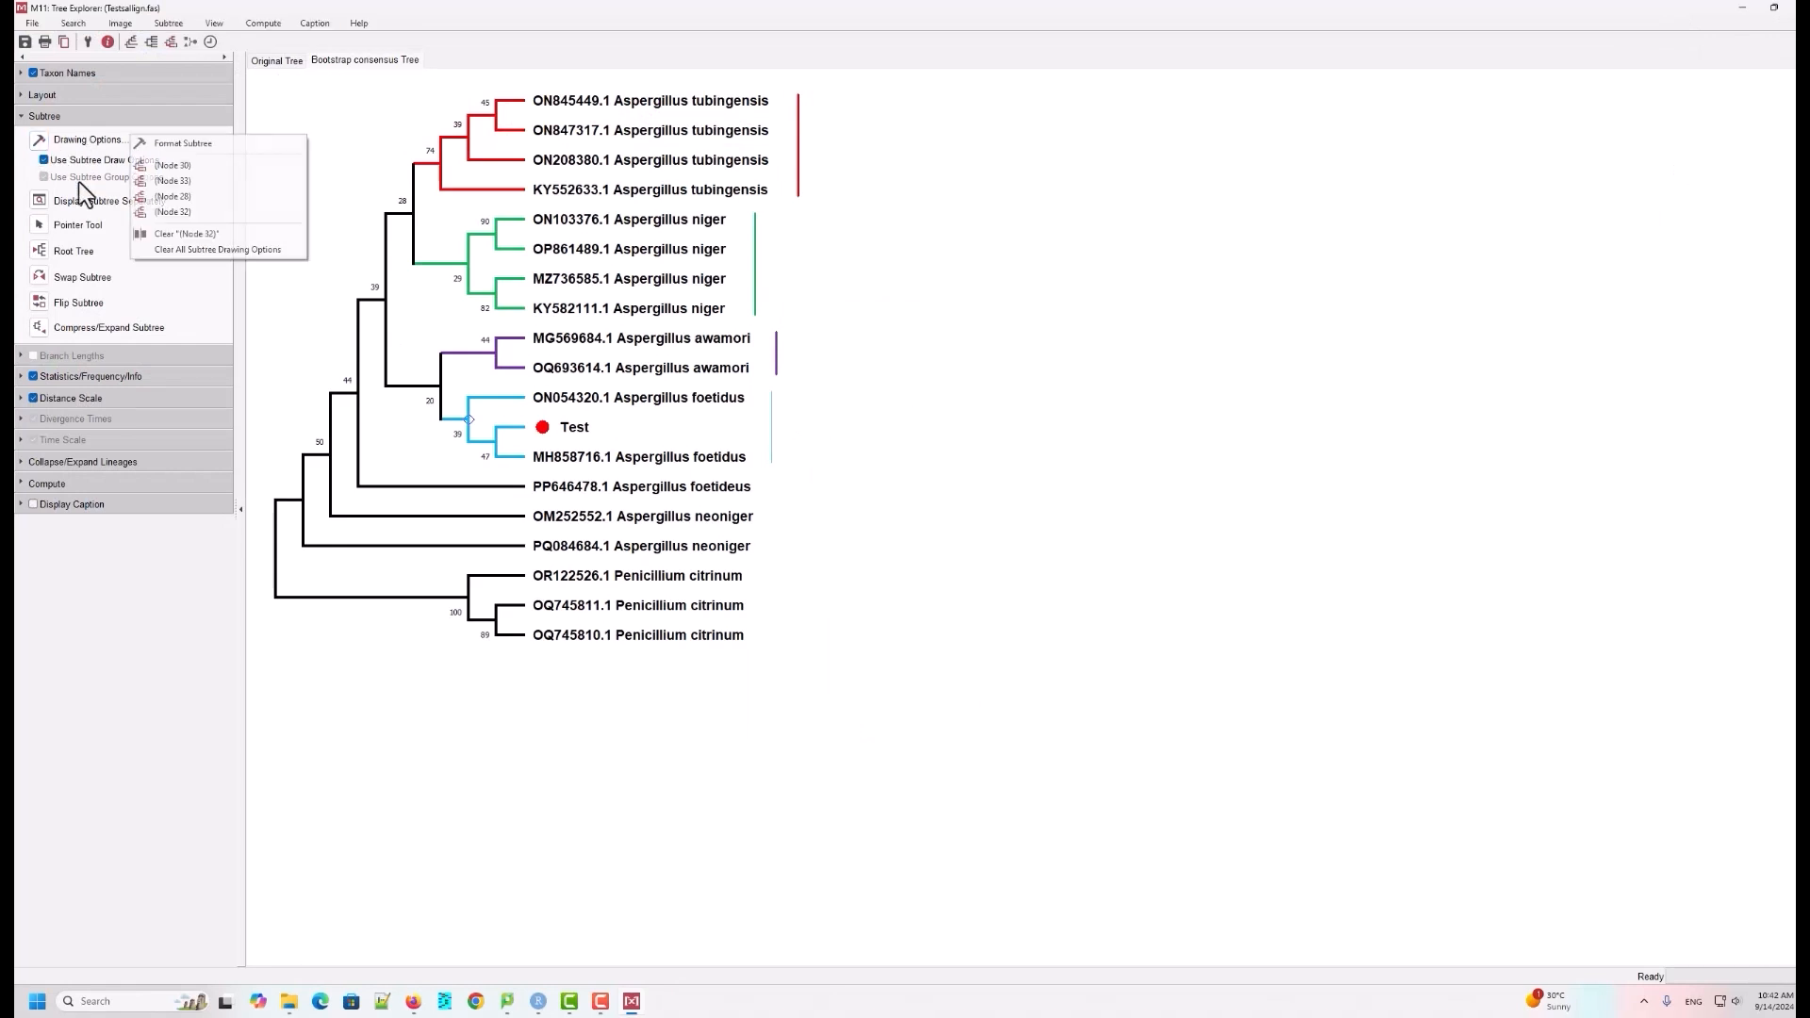
pyautogui.click(165, 233)
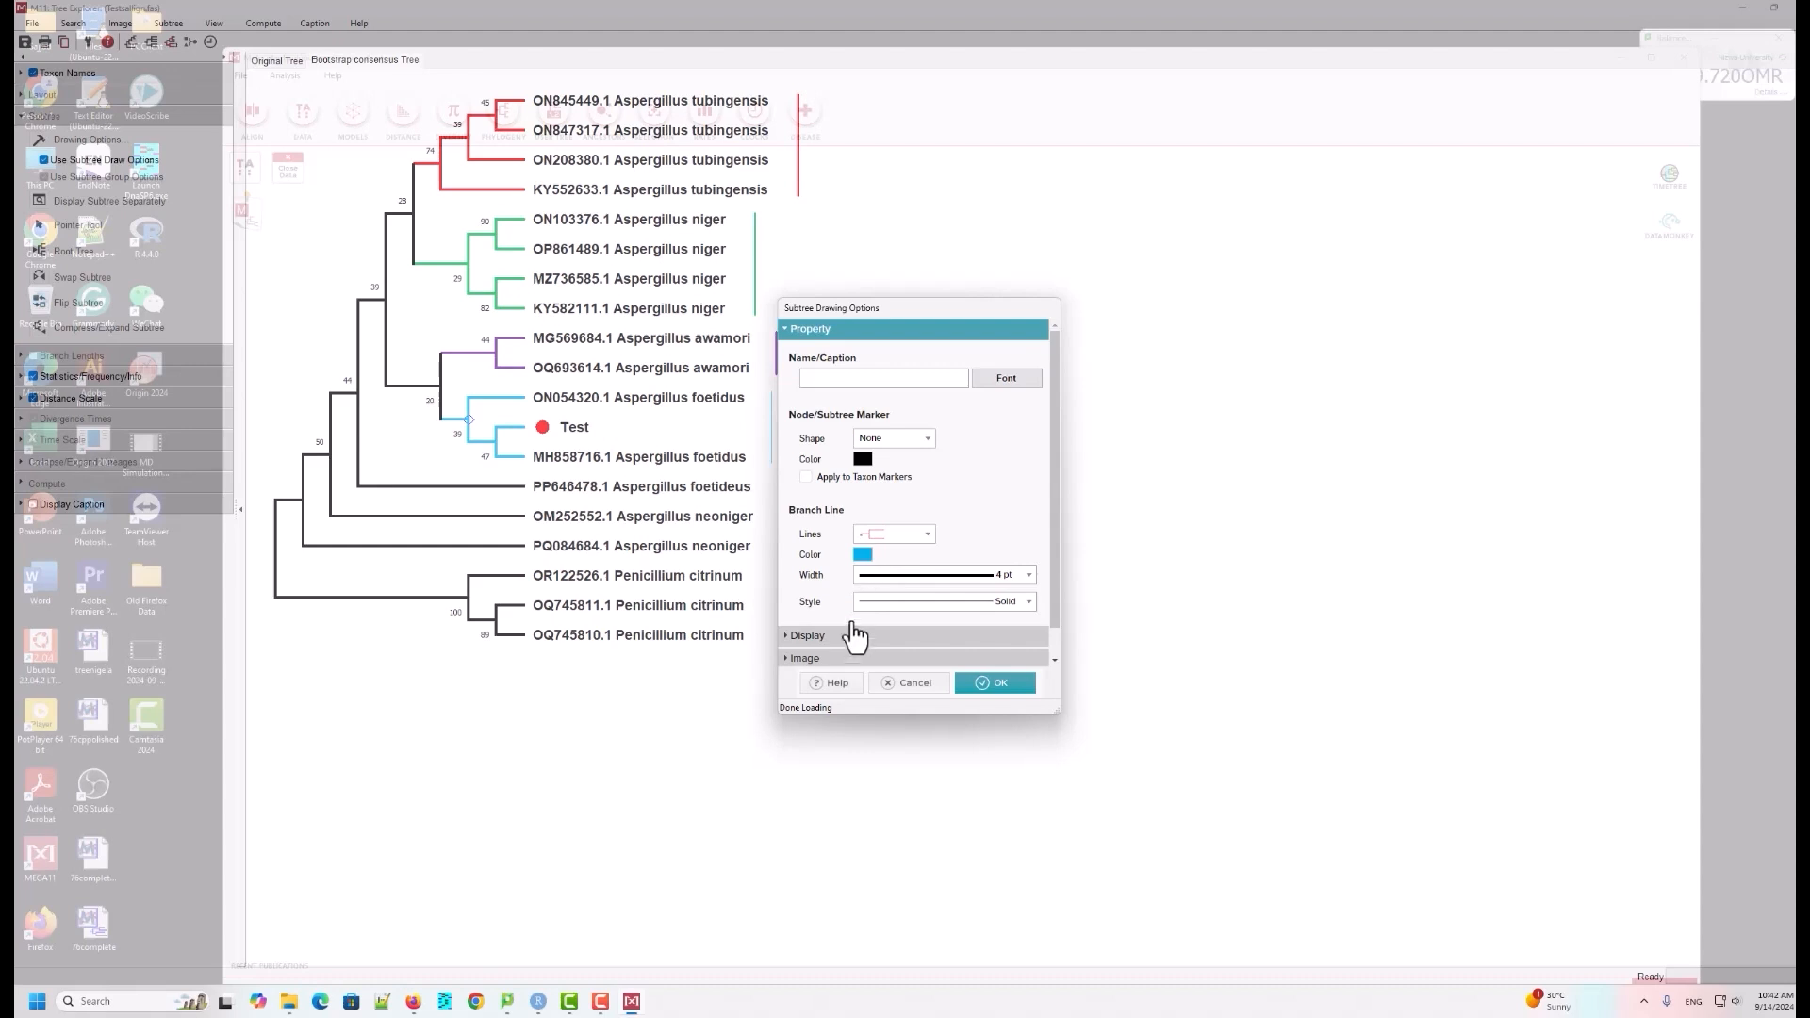
pyautogui.click(817, 638)
pyautogui.click(886, 518)
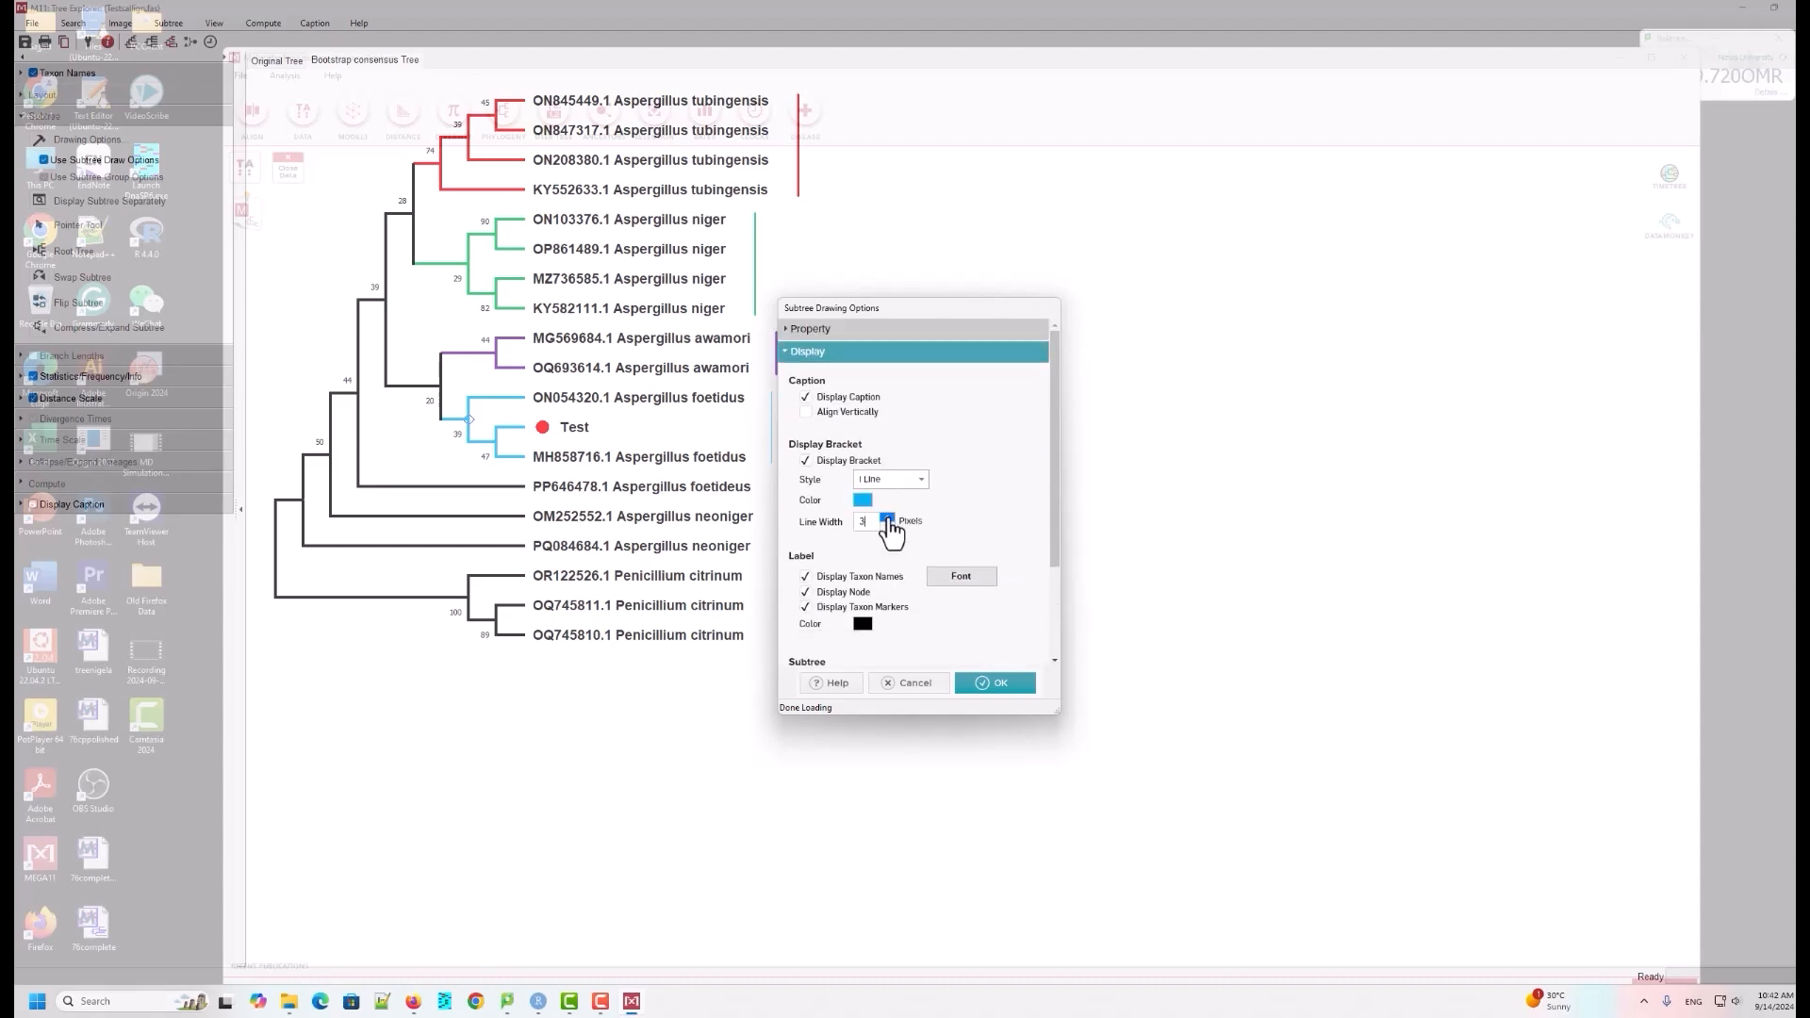
pyautogui.click(1001, 682)
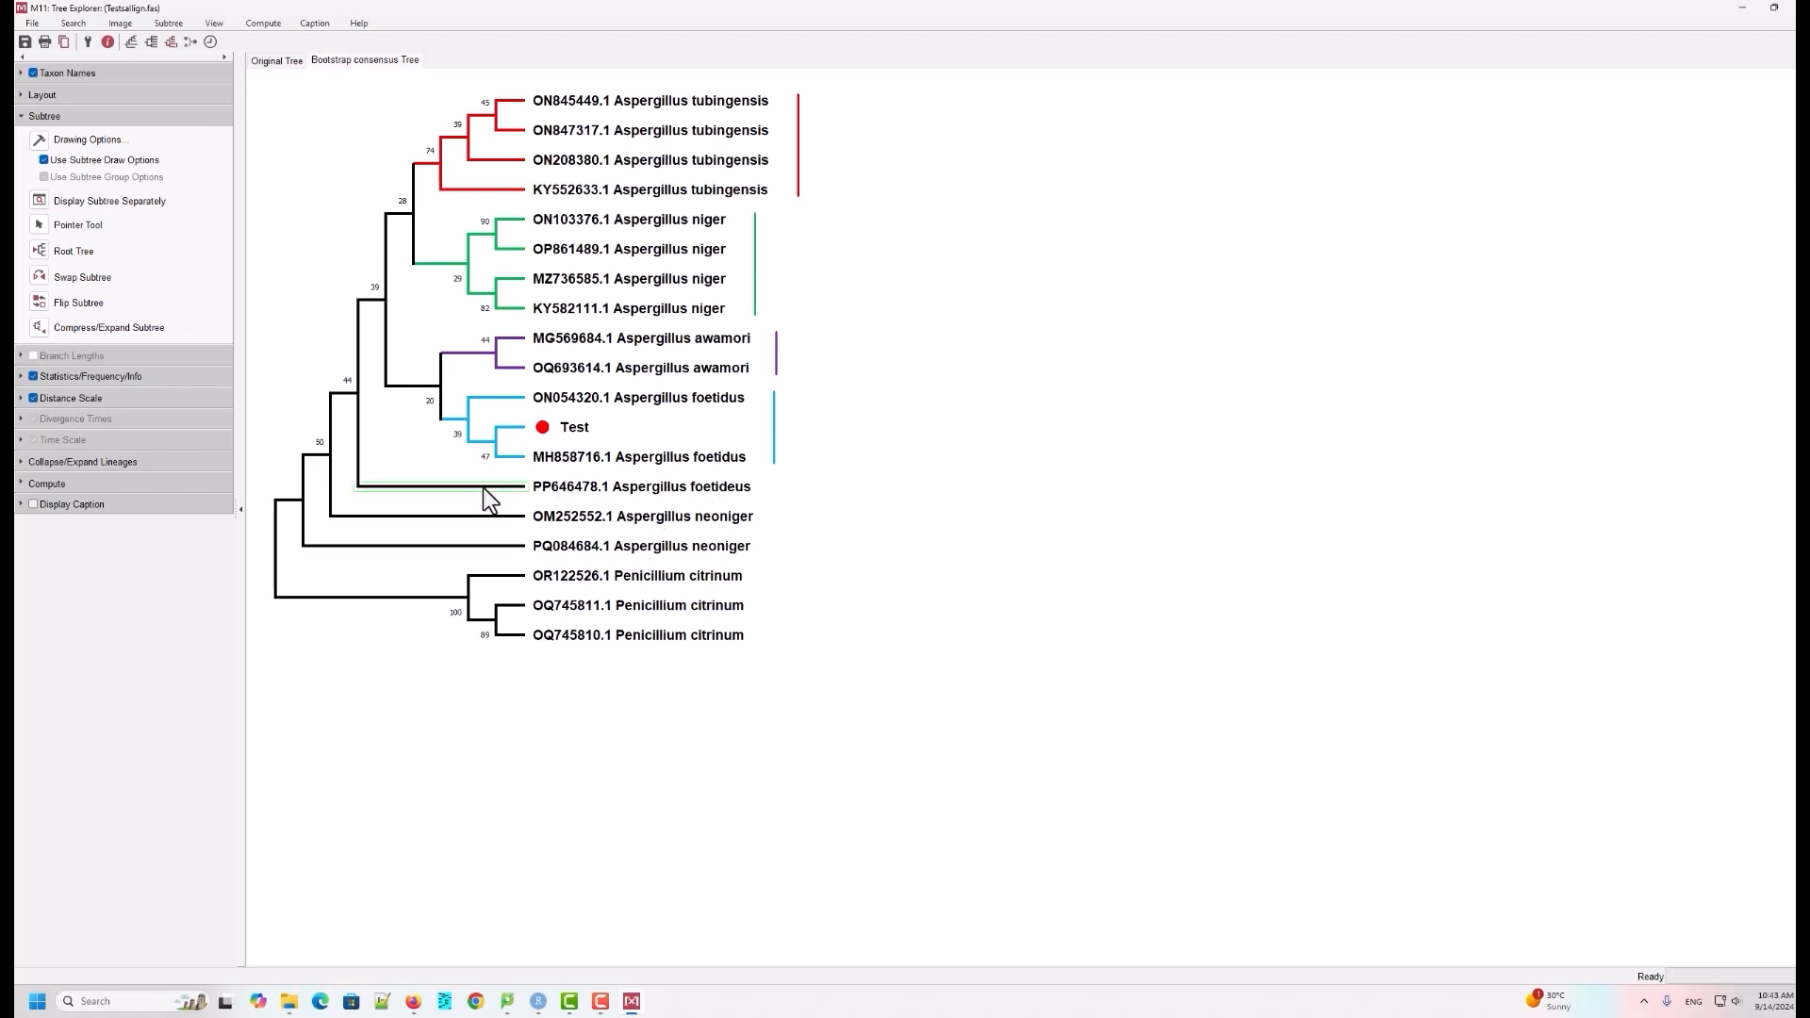
# Step: Format the single PP646478.1 Aspergillus foetideus branch with a dark red branch line
pyautogui.click(39, 141)
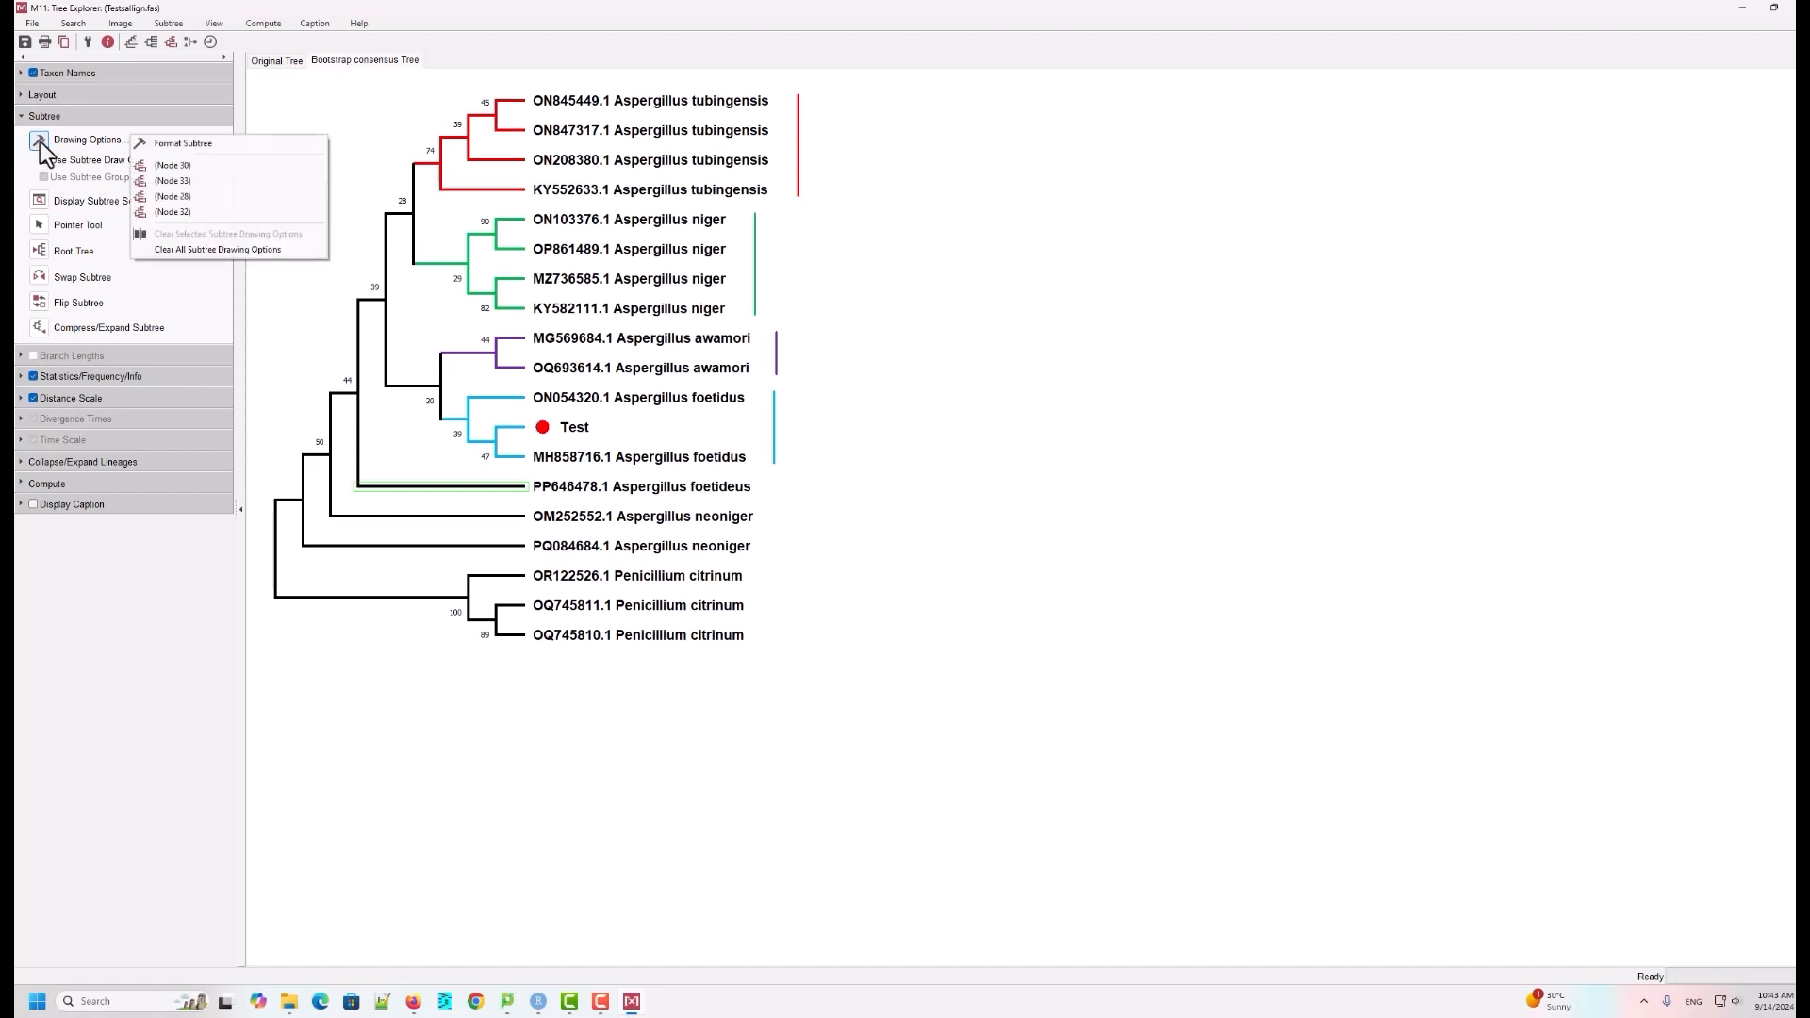
pyautogui.click(179, 147)
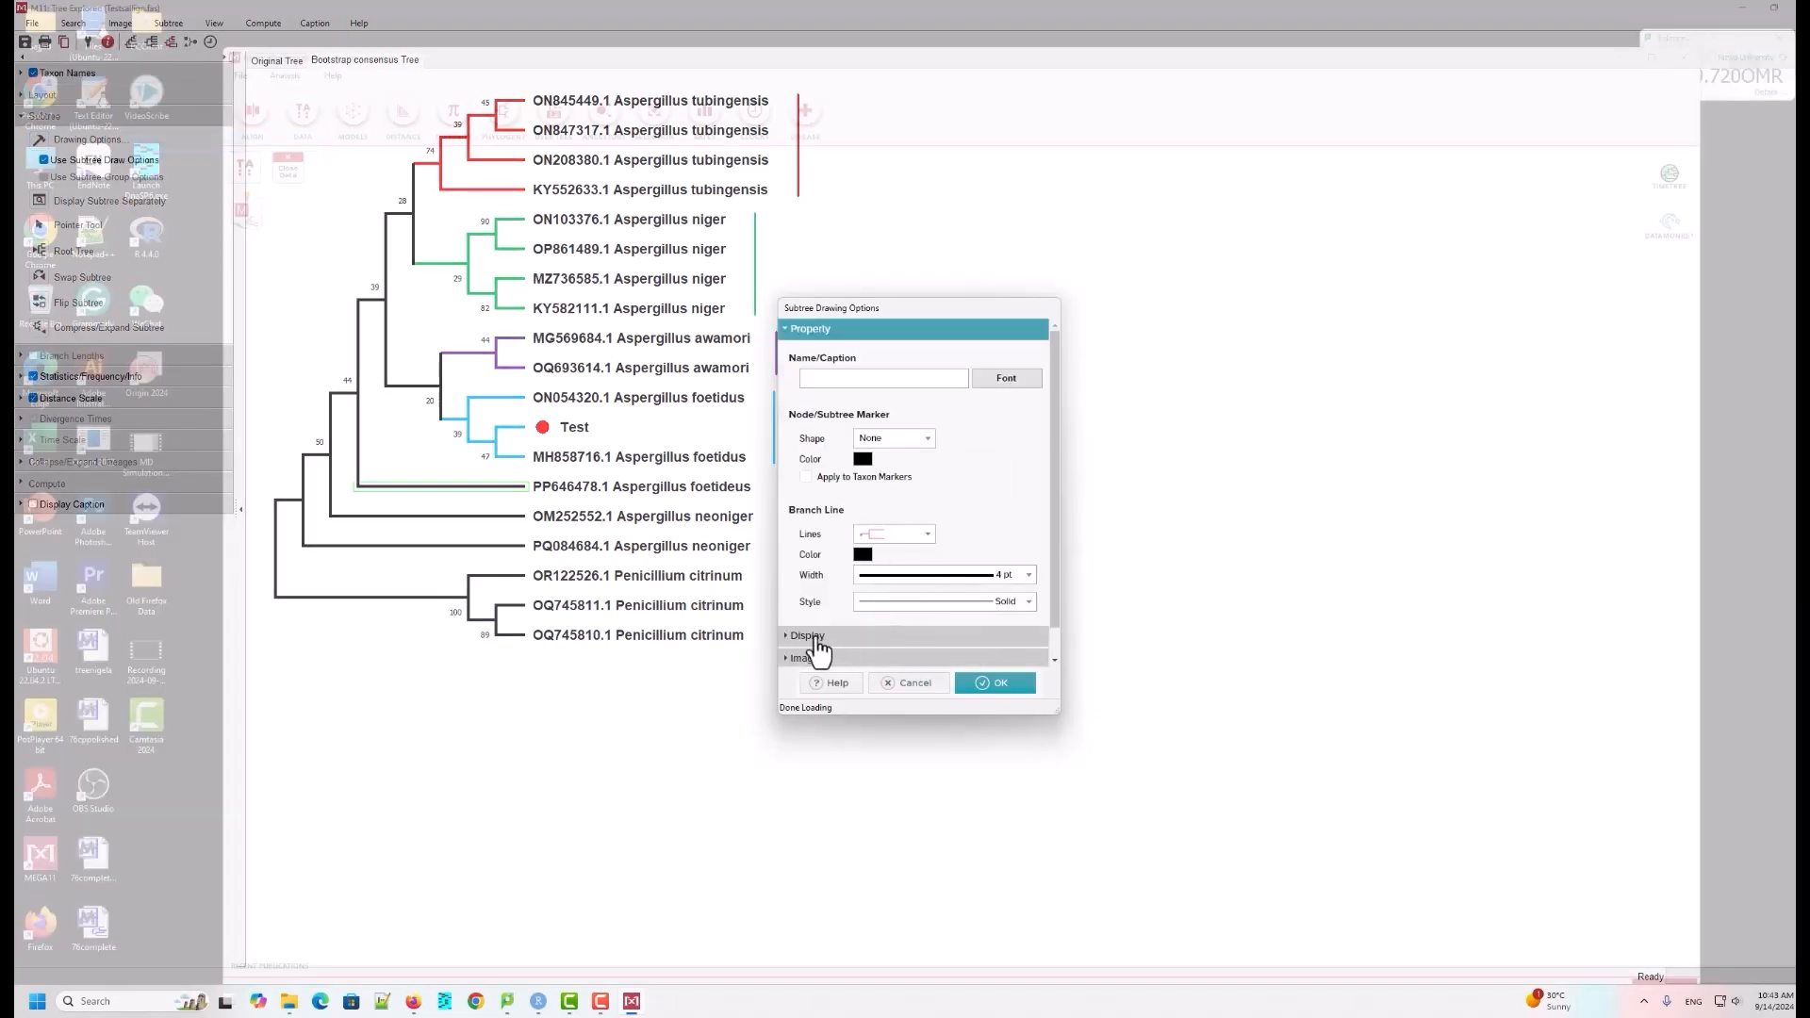
pyautogui.click(862, 554)
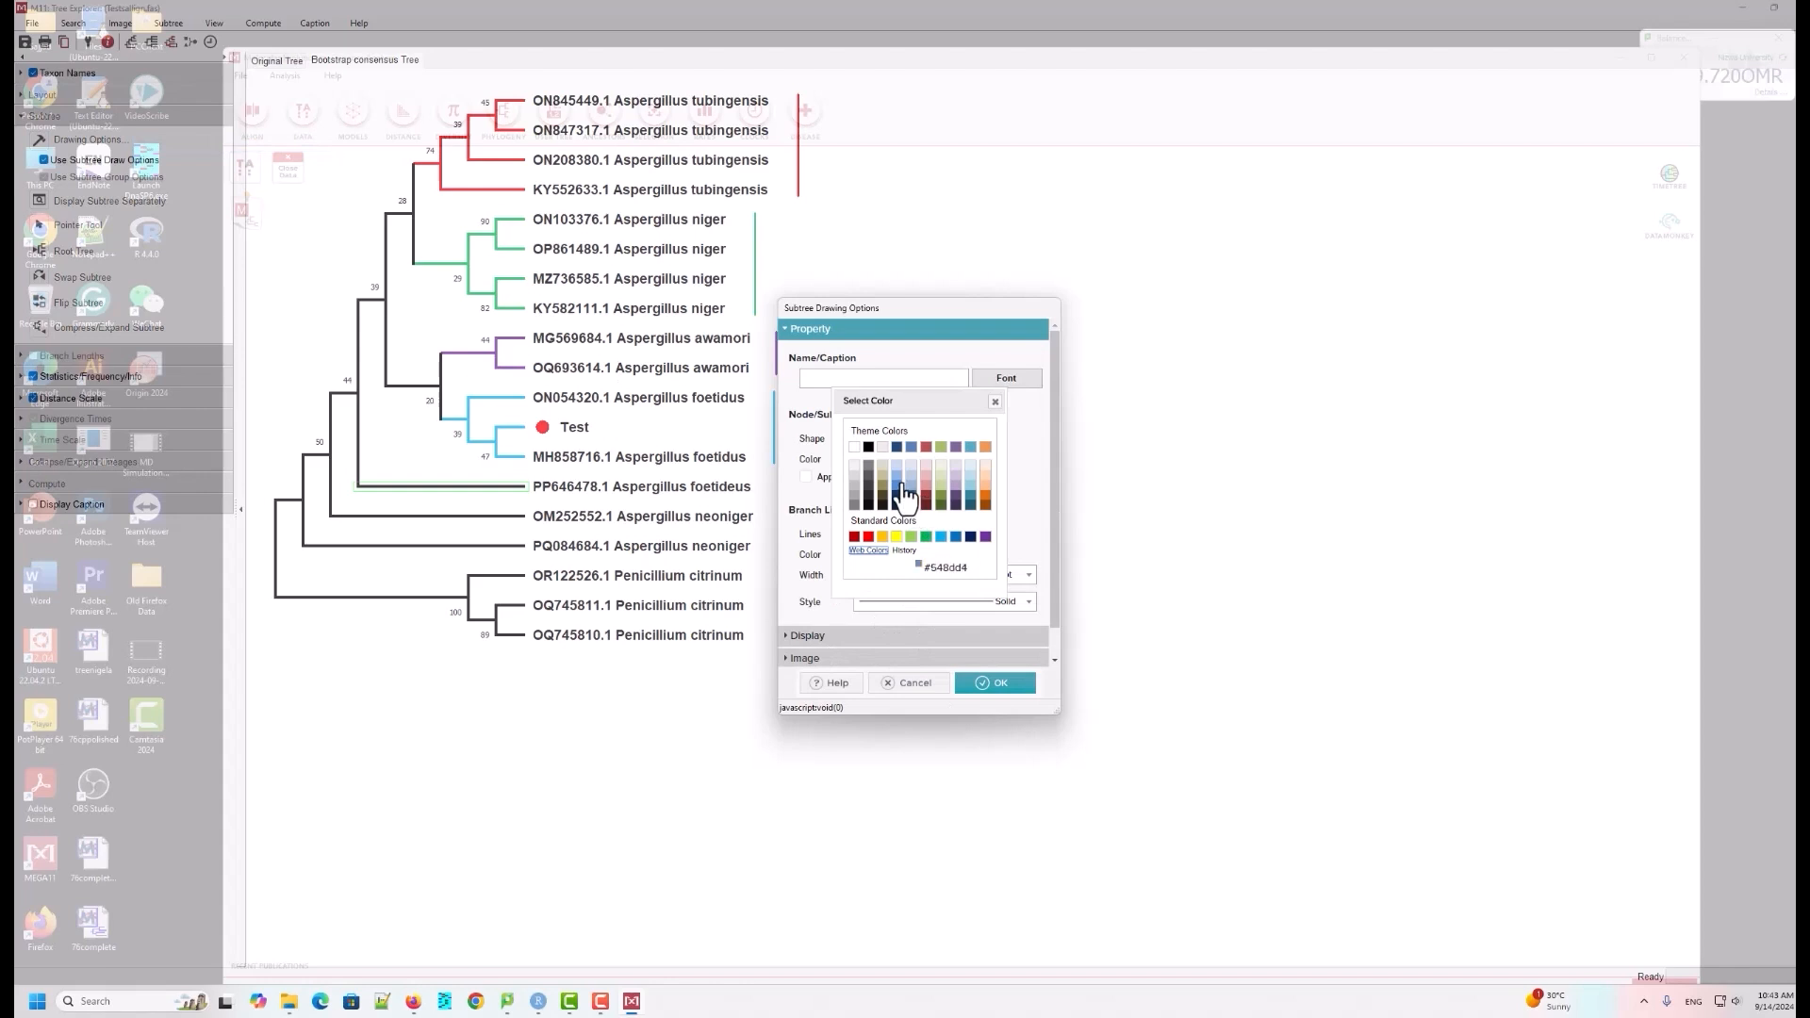
pyautogui.click(925, 504)
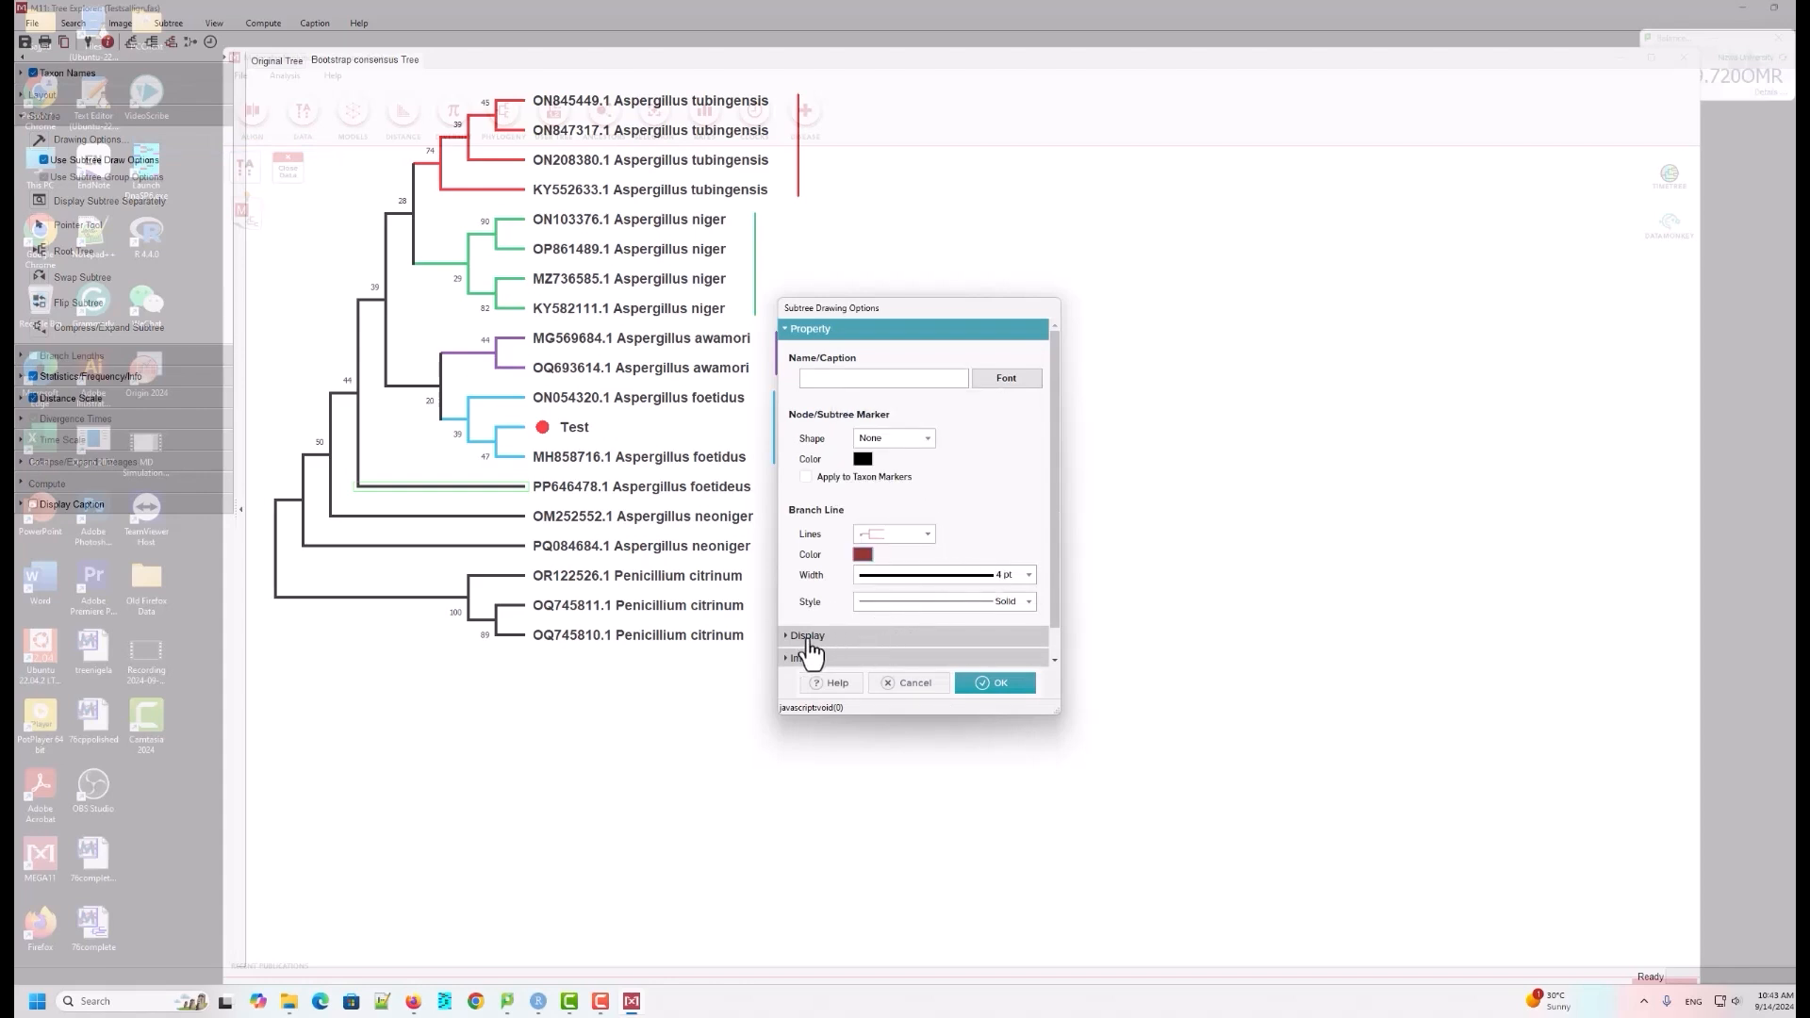
# Step: Give the PP646478.1 branch a light pink Line-style bracket with a line width of 3 pixels and apply the formatting
pyautogui.click(786, 638)
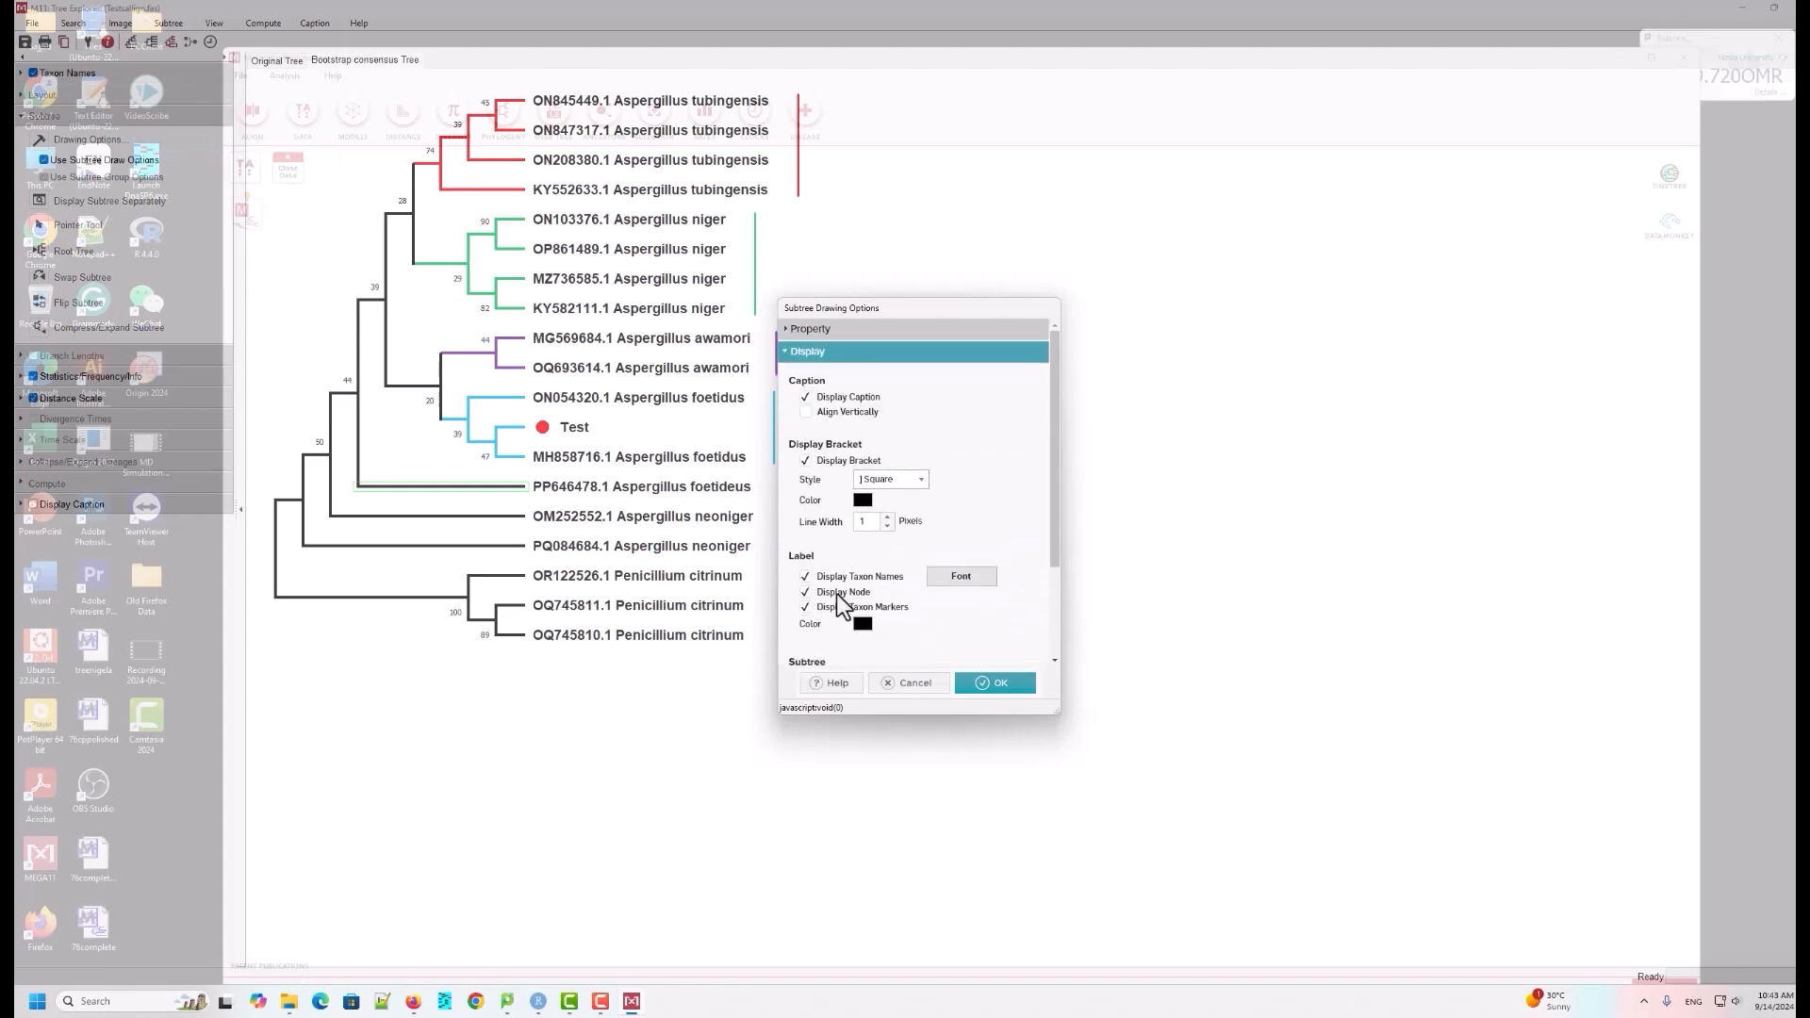
pyautogui.click(887, 517)
pyautogui.click(887, 518)
pyautogui.click(920, 480)
pyautogui.click(882, 533)
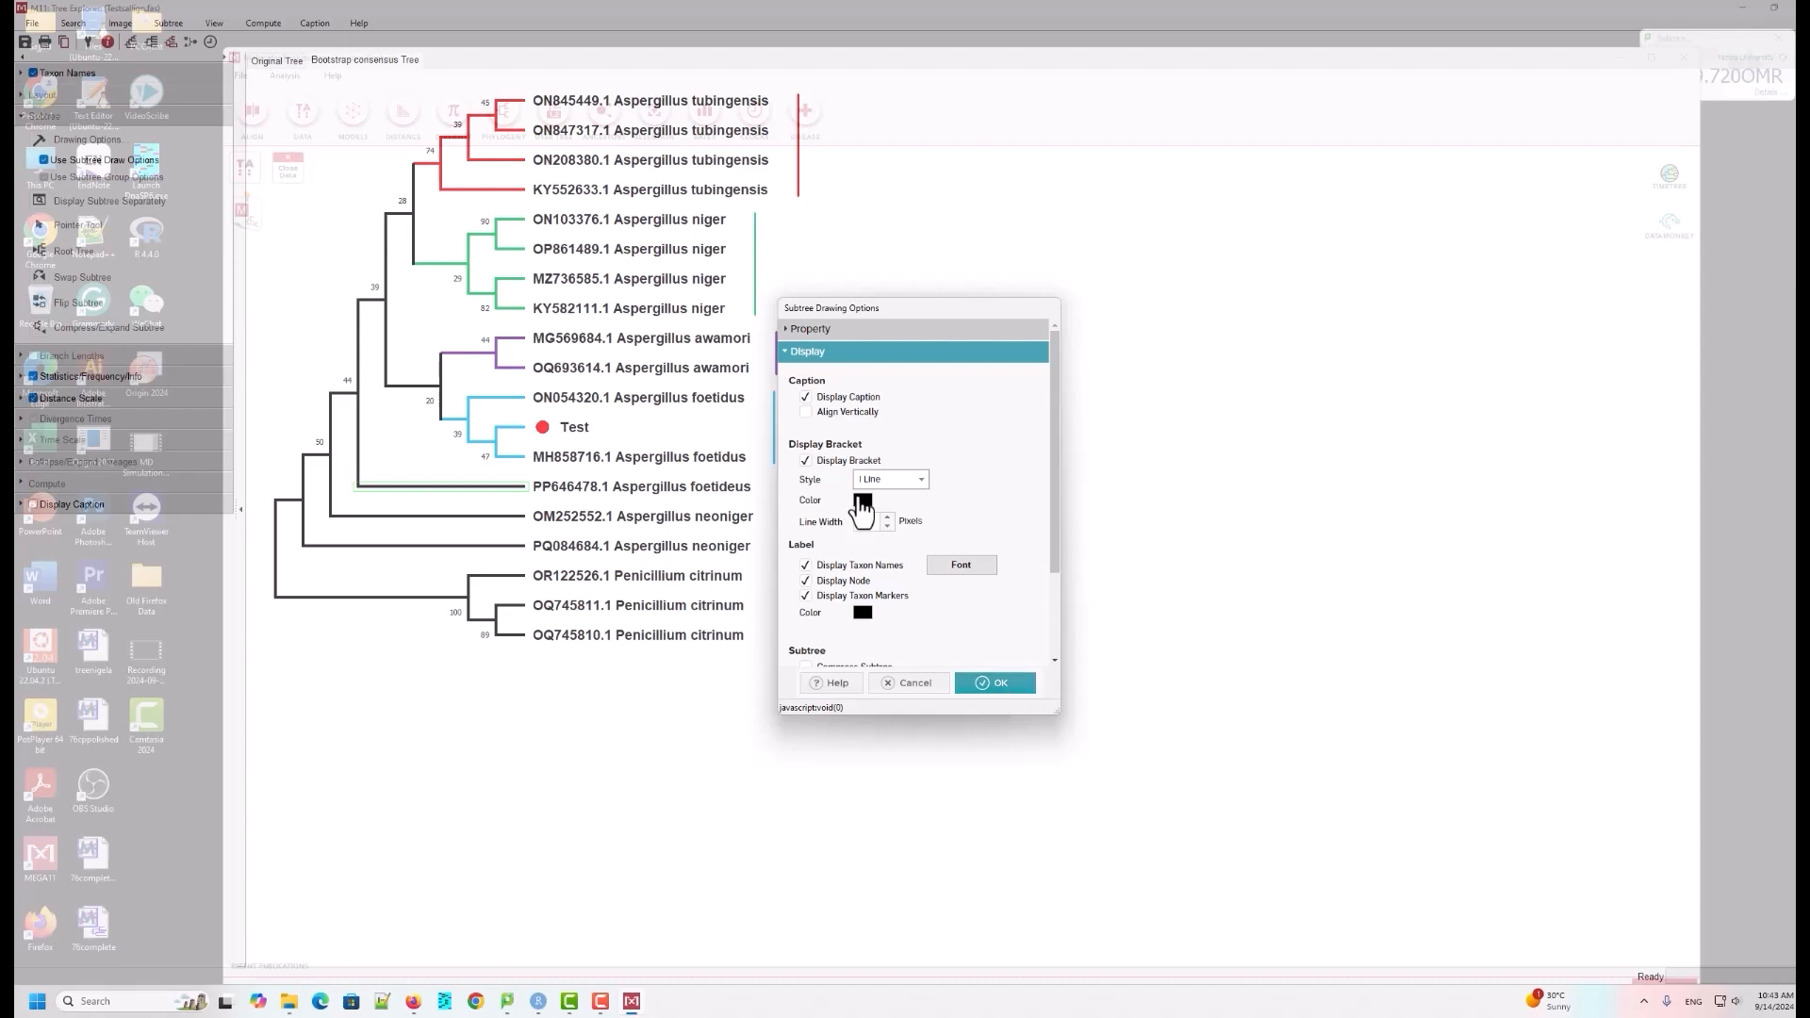
pyautogui.click(862, 500)
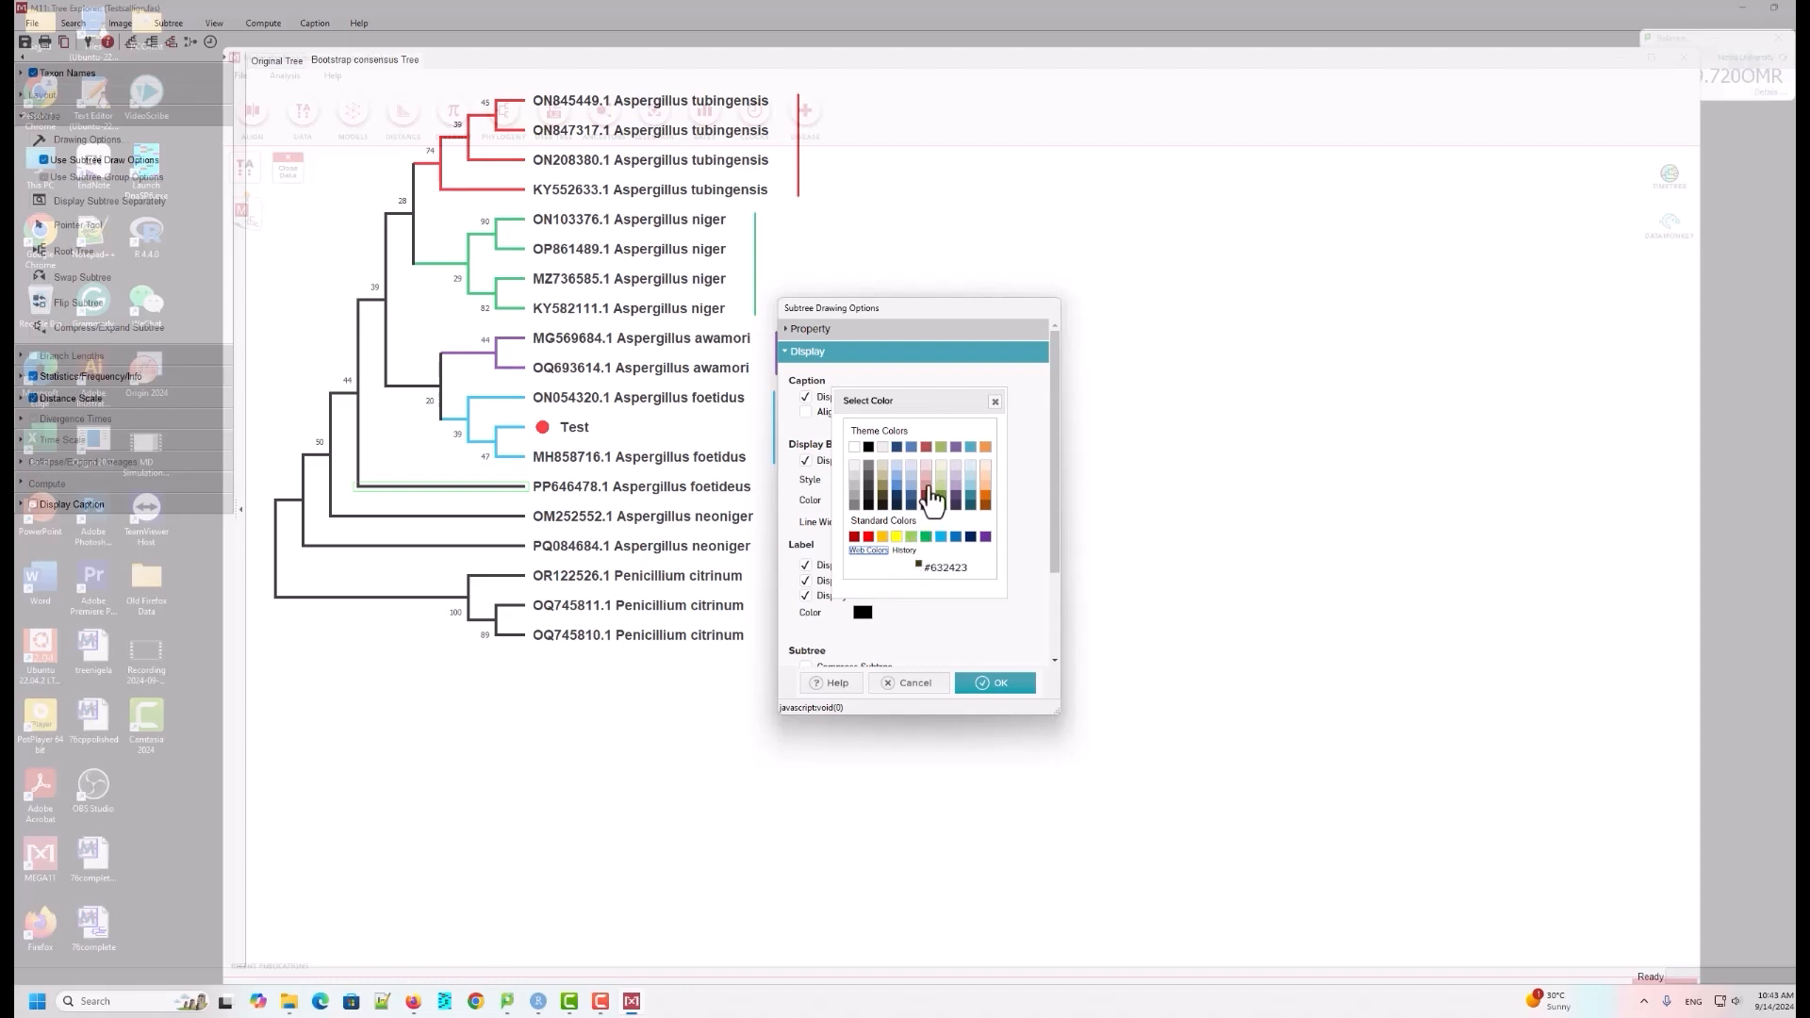
pyautogui.click(925, 483)
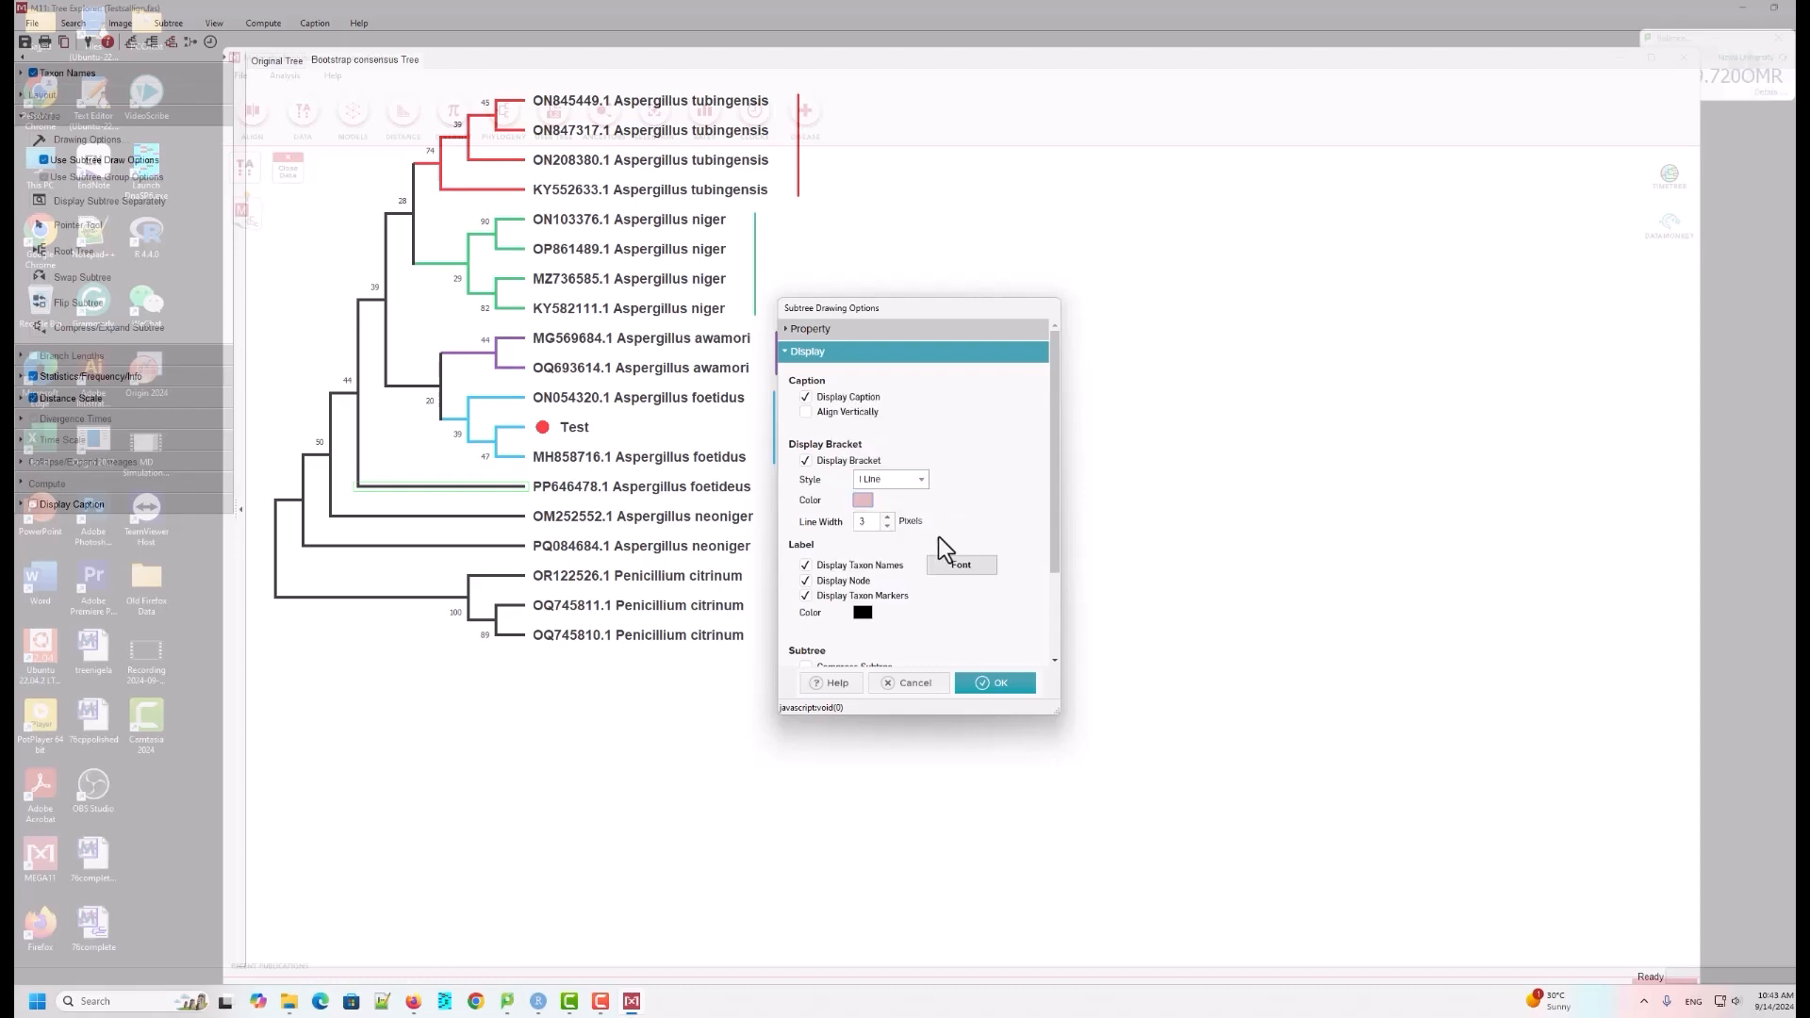
pyautogui.click(991, 683)
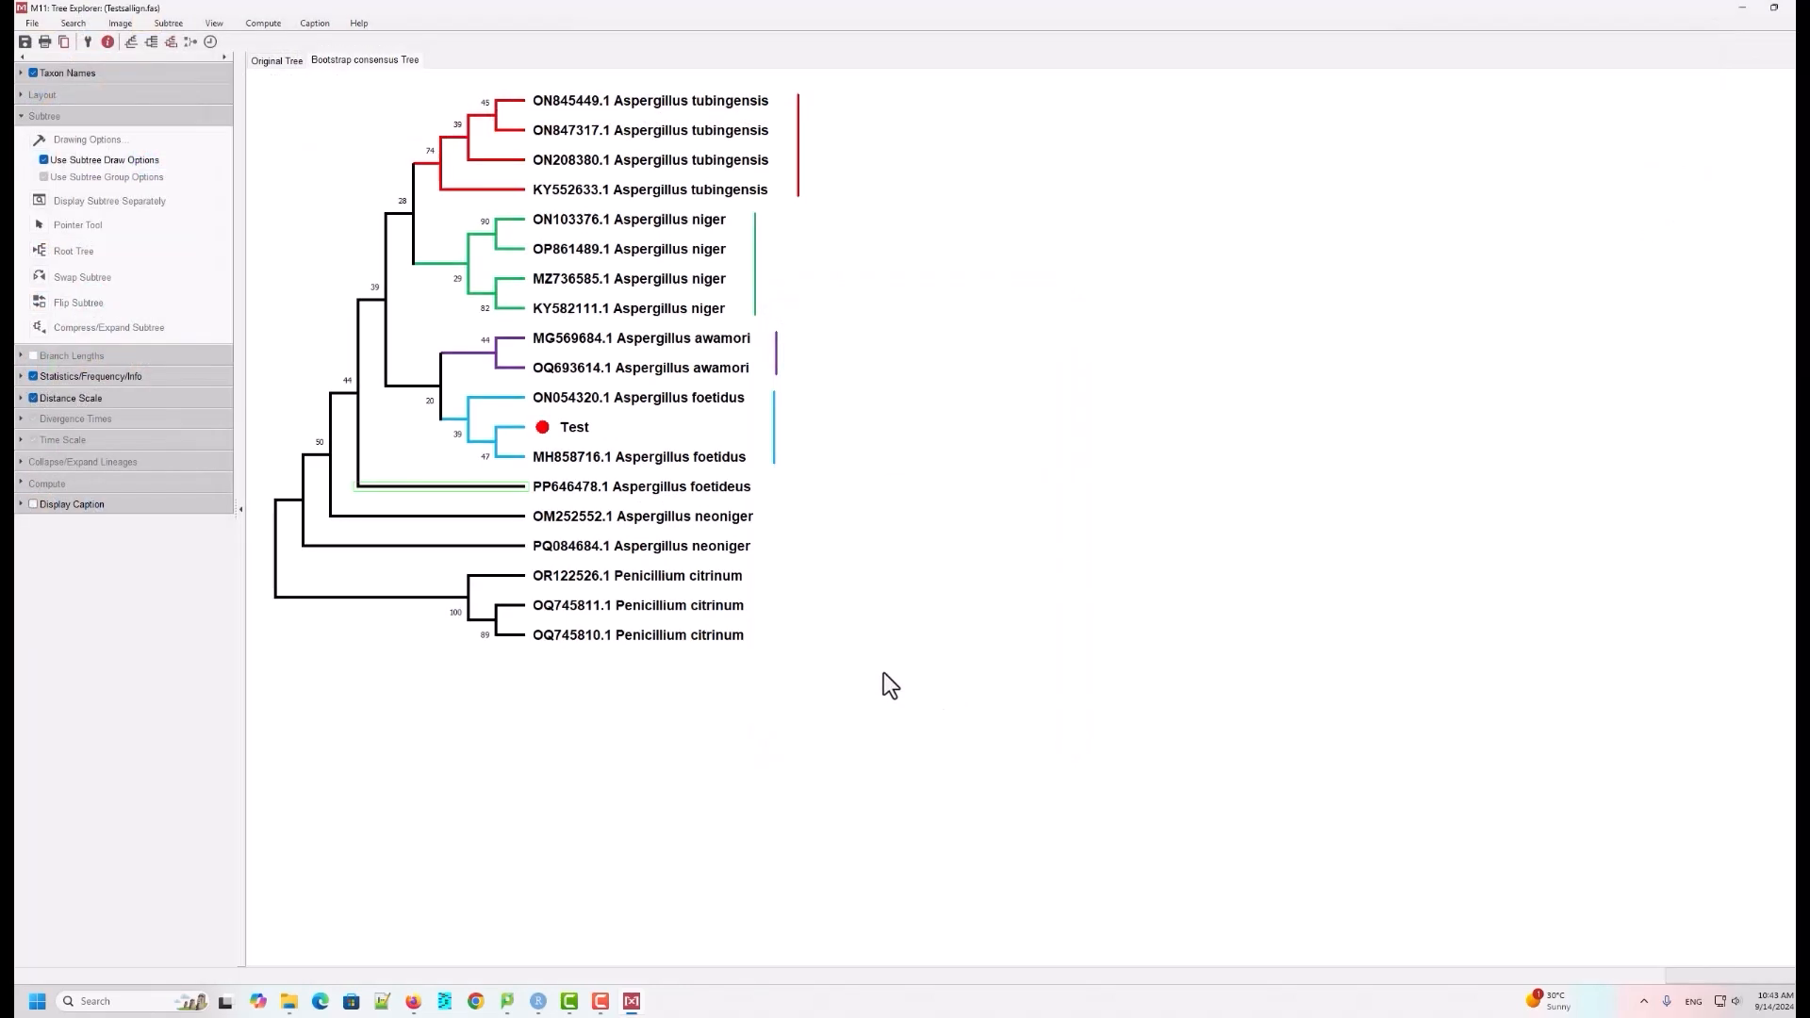
# Step: Format the OM252552.1 Aspergillus neoniger branch with a teal-blue branch line
pyautogui.click(499, 519)
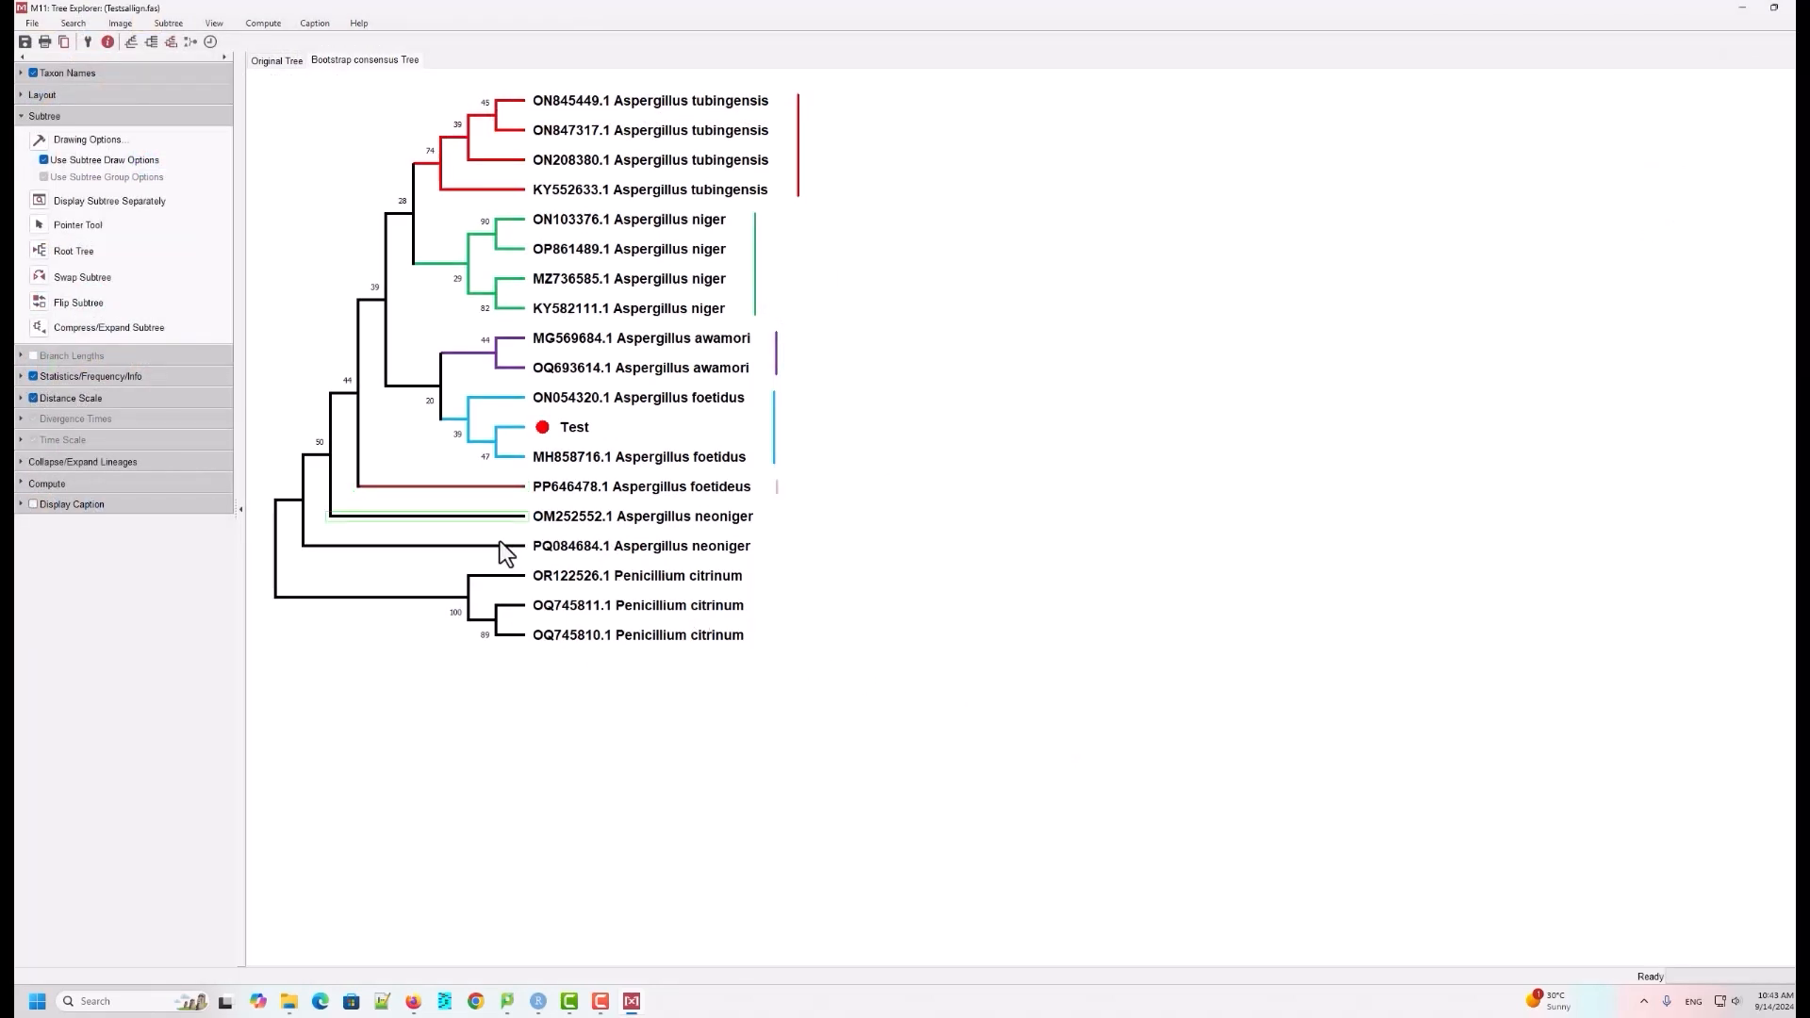
pyautogui.click(42, 141)
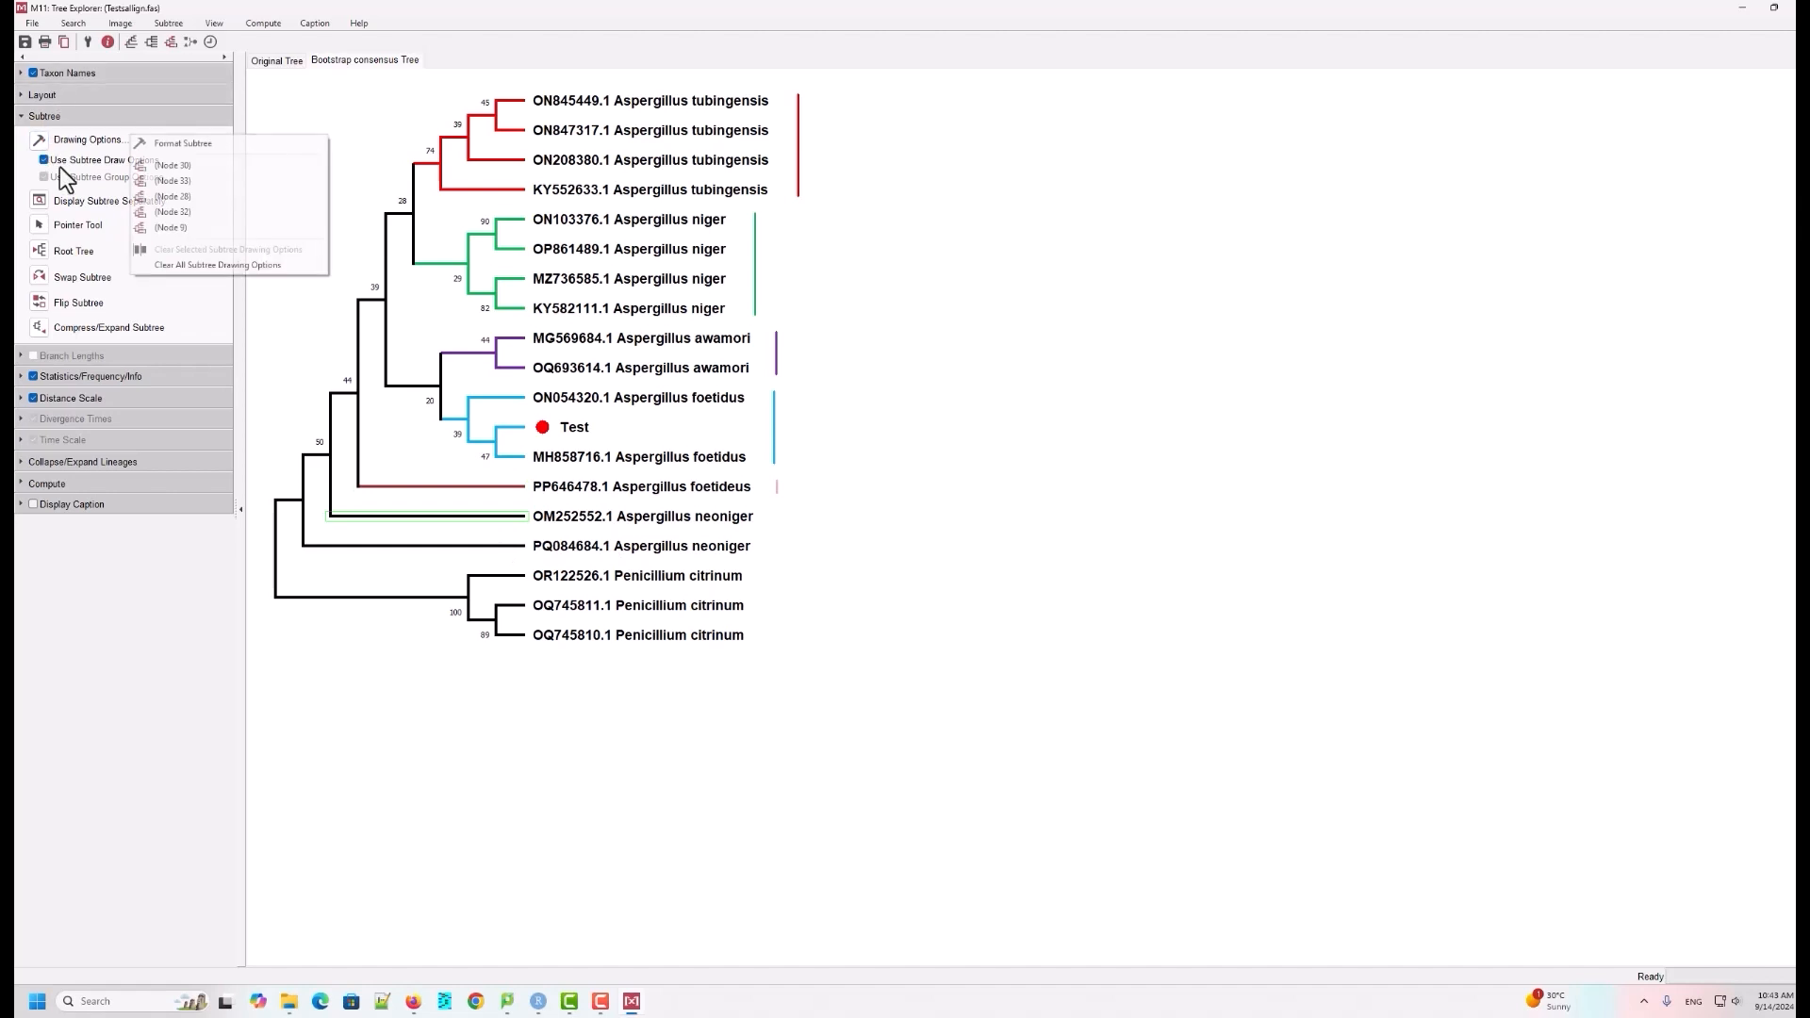
pyautogui.click(177, 146)
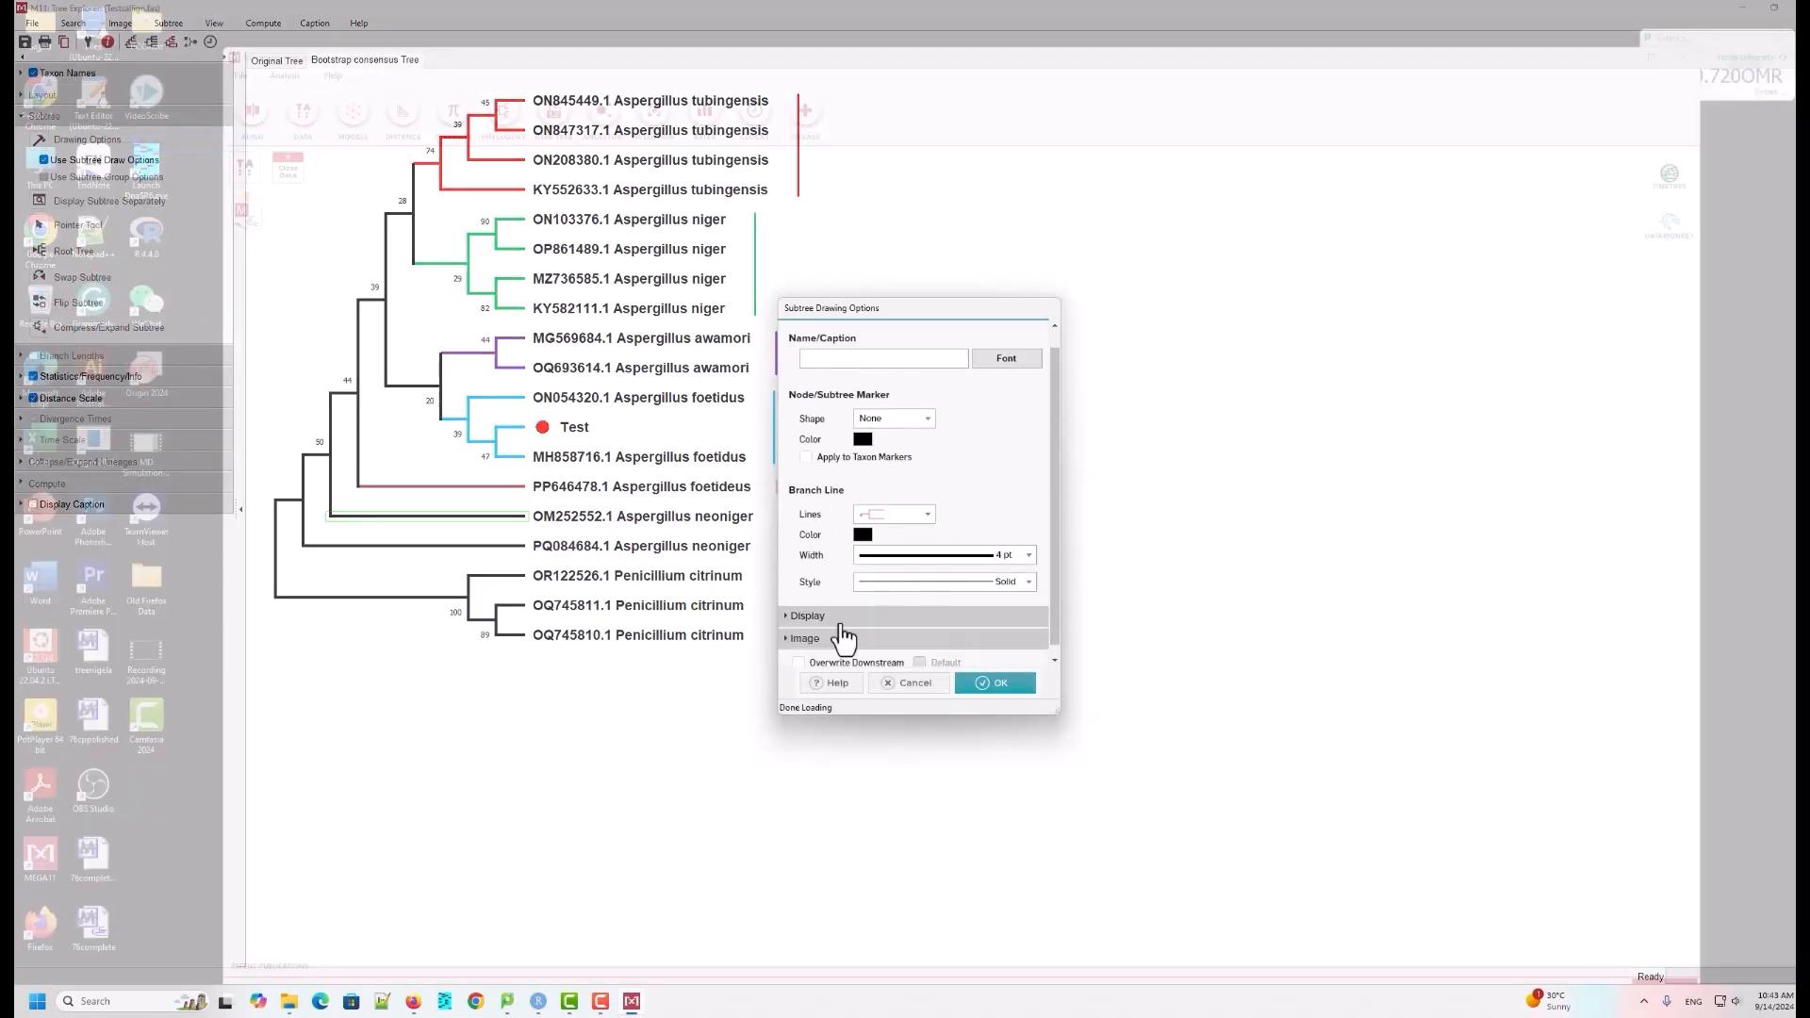
pyautogui.scroll(-1, 843, 639)
pyautogui.click(862, 524)
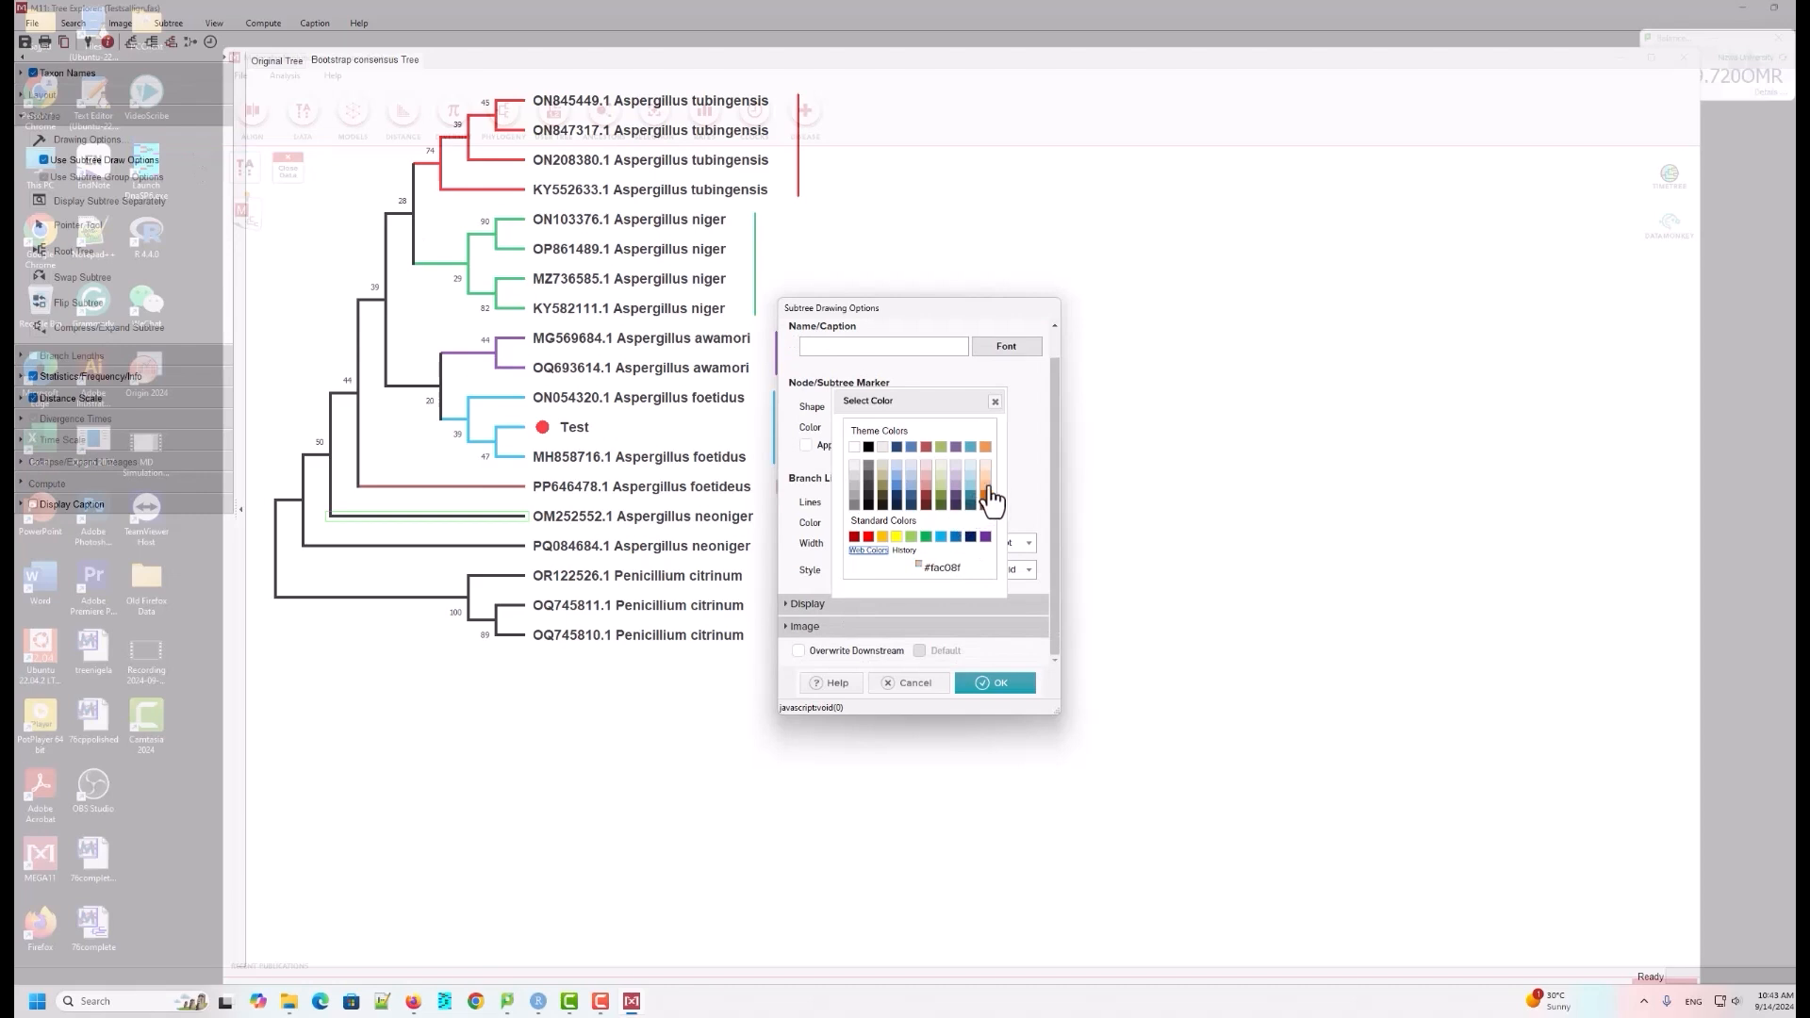
pyautogui.click(970, 497)
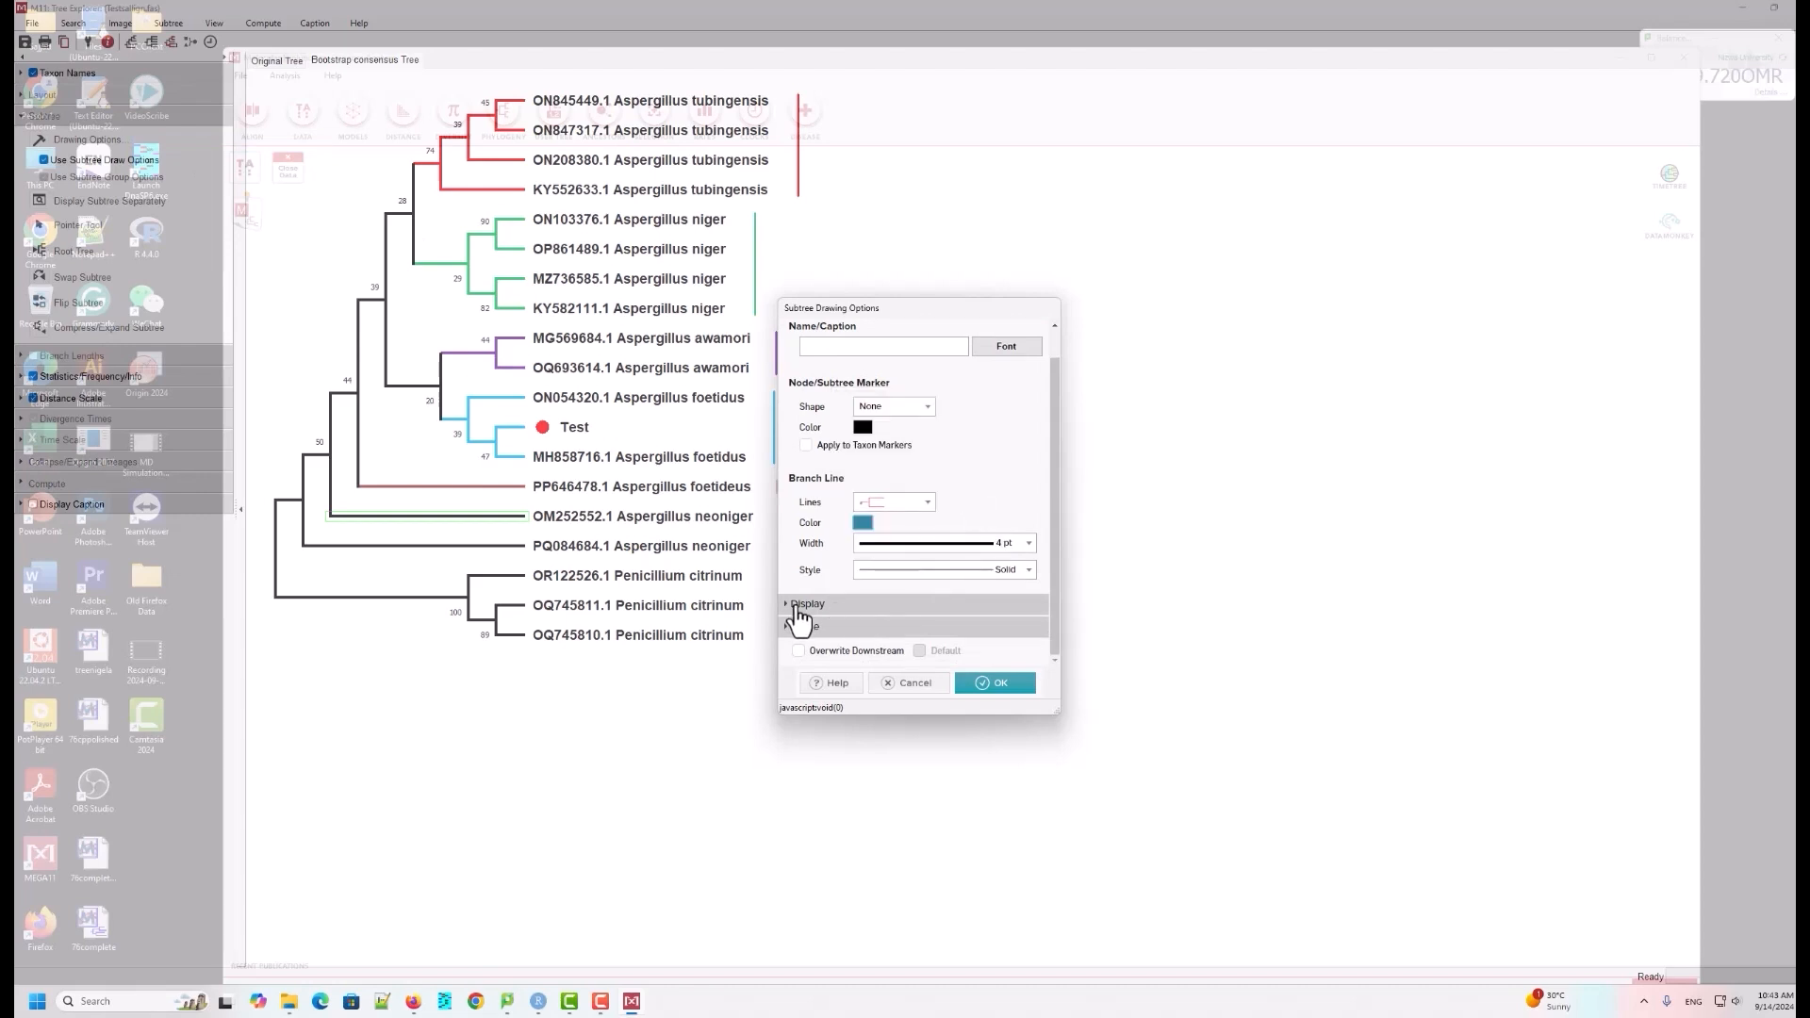
# Step: Give the OM252552.1 Aspergillus neoniger branch a Line-style bracket in matching teal blue and apply the formatting
pyautogui.click(803, 604)
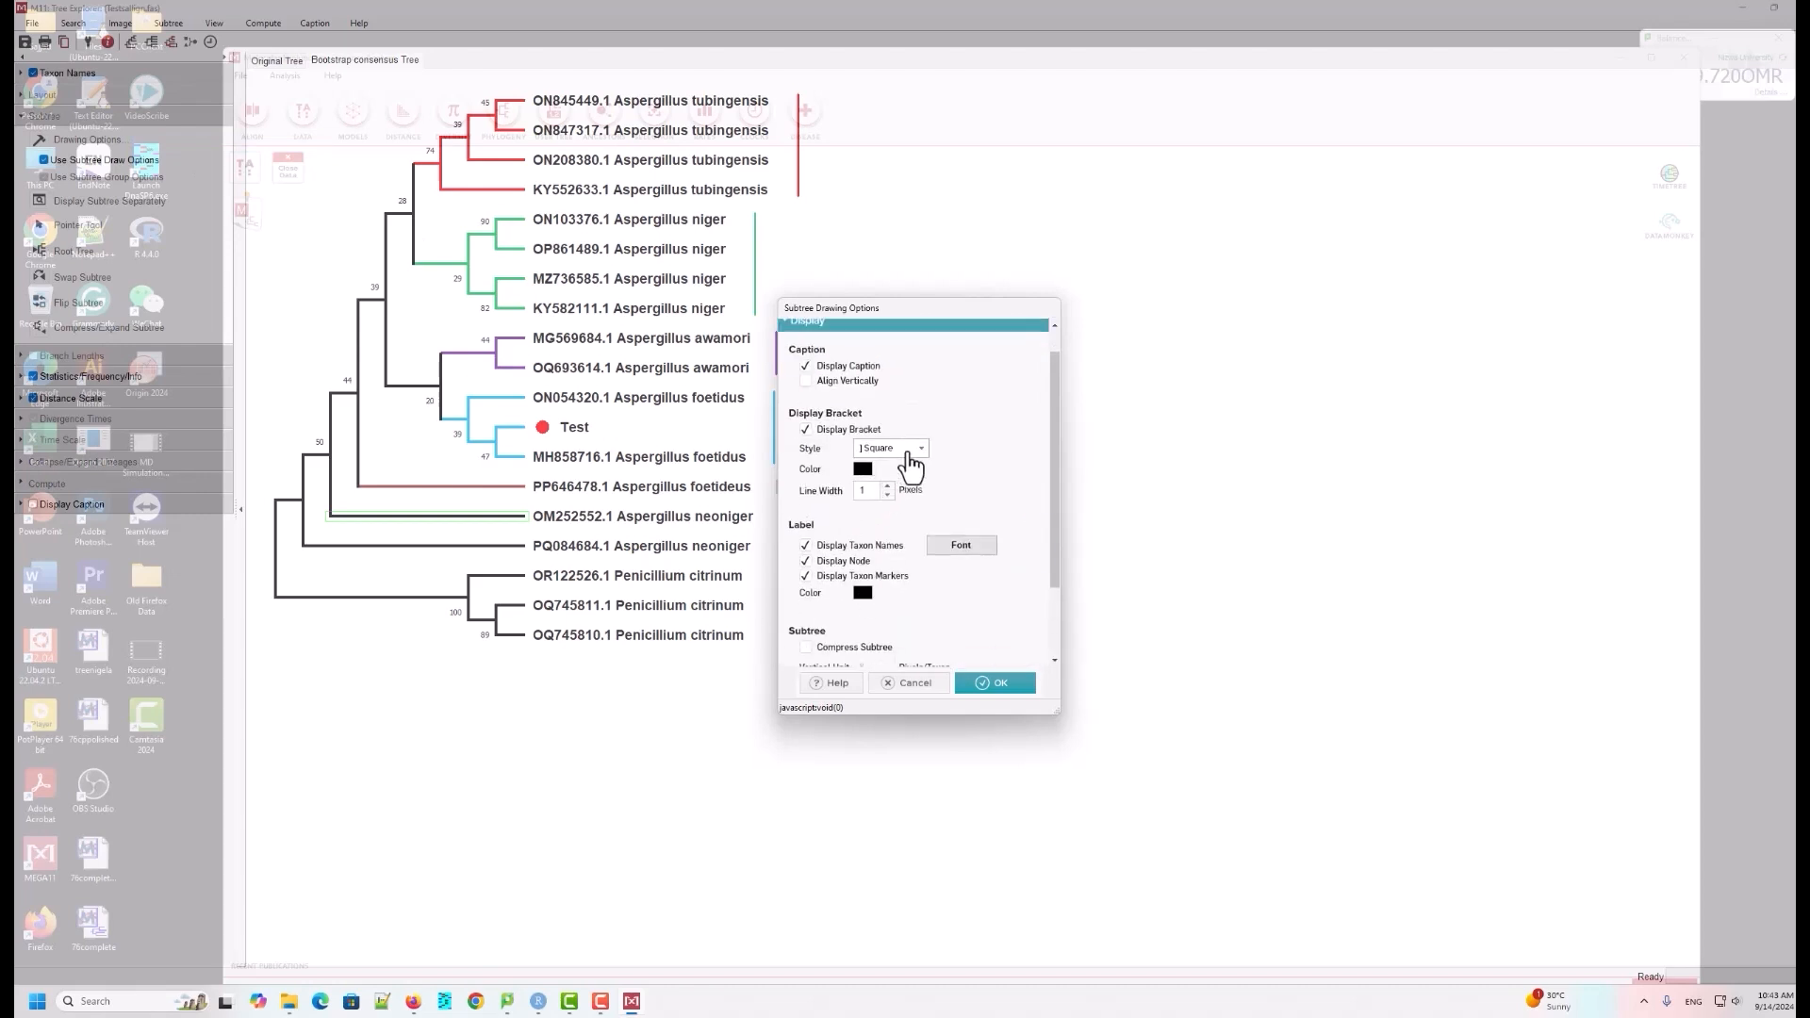
pyautogui.click(903, 450)
pyautogui.click(907, 502)
pyautogui.click(863, 469)
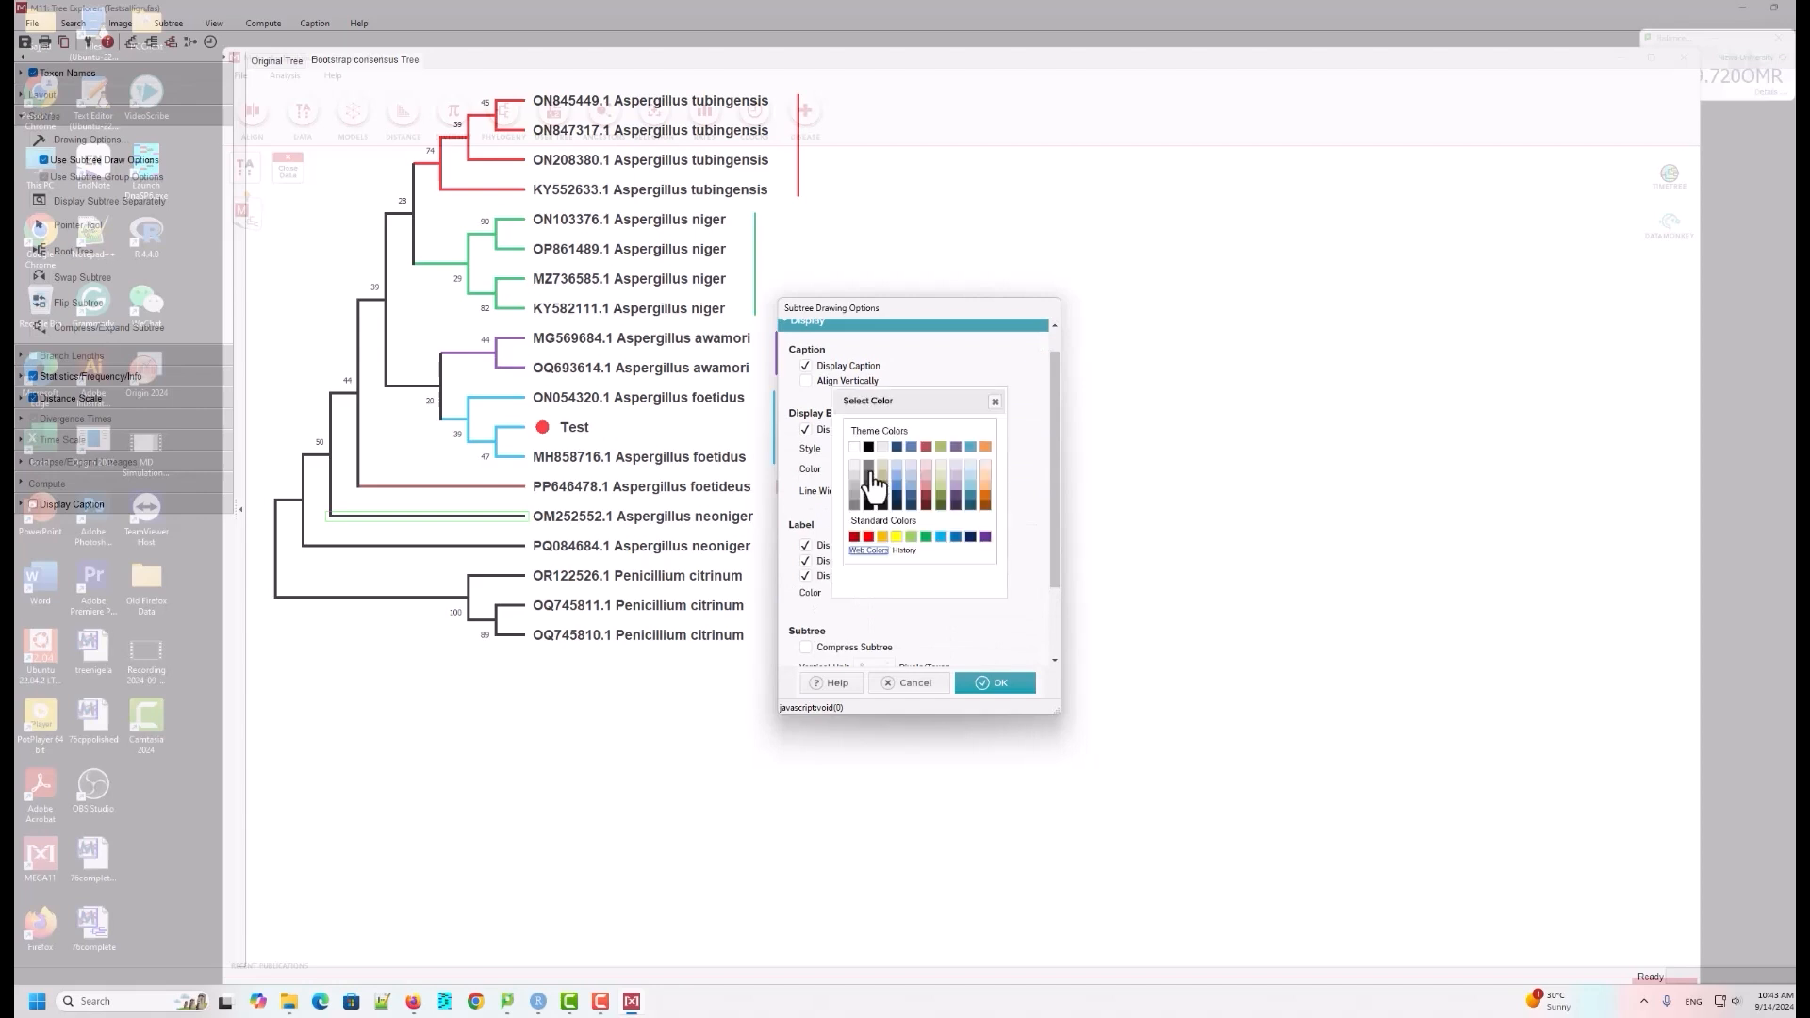
pyautogui.click(970, 483)
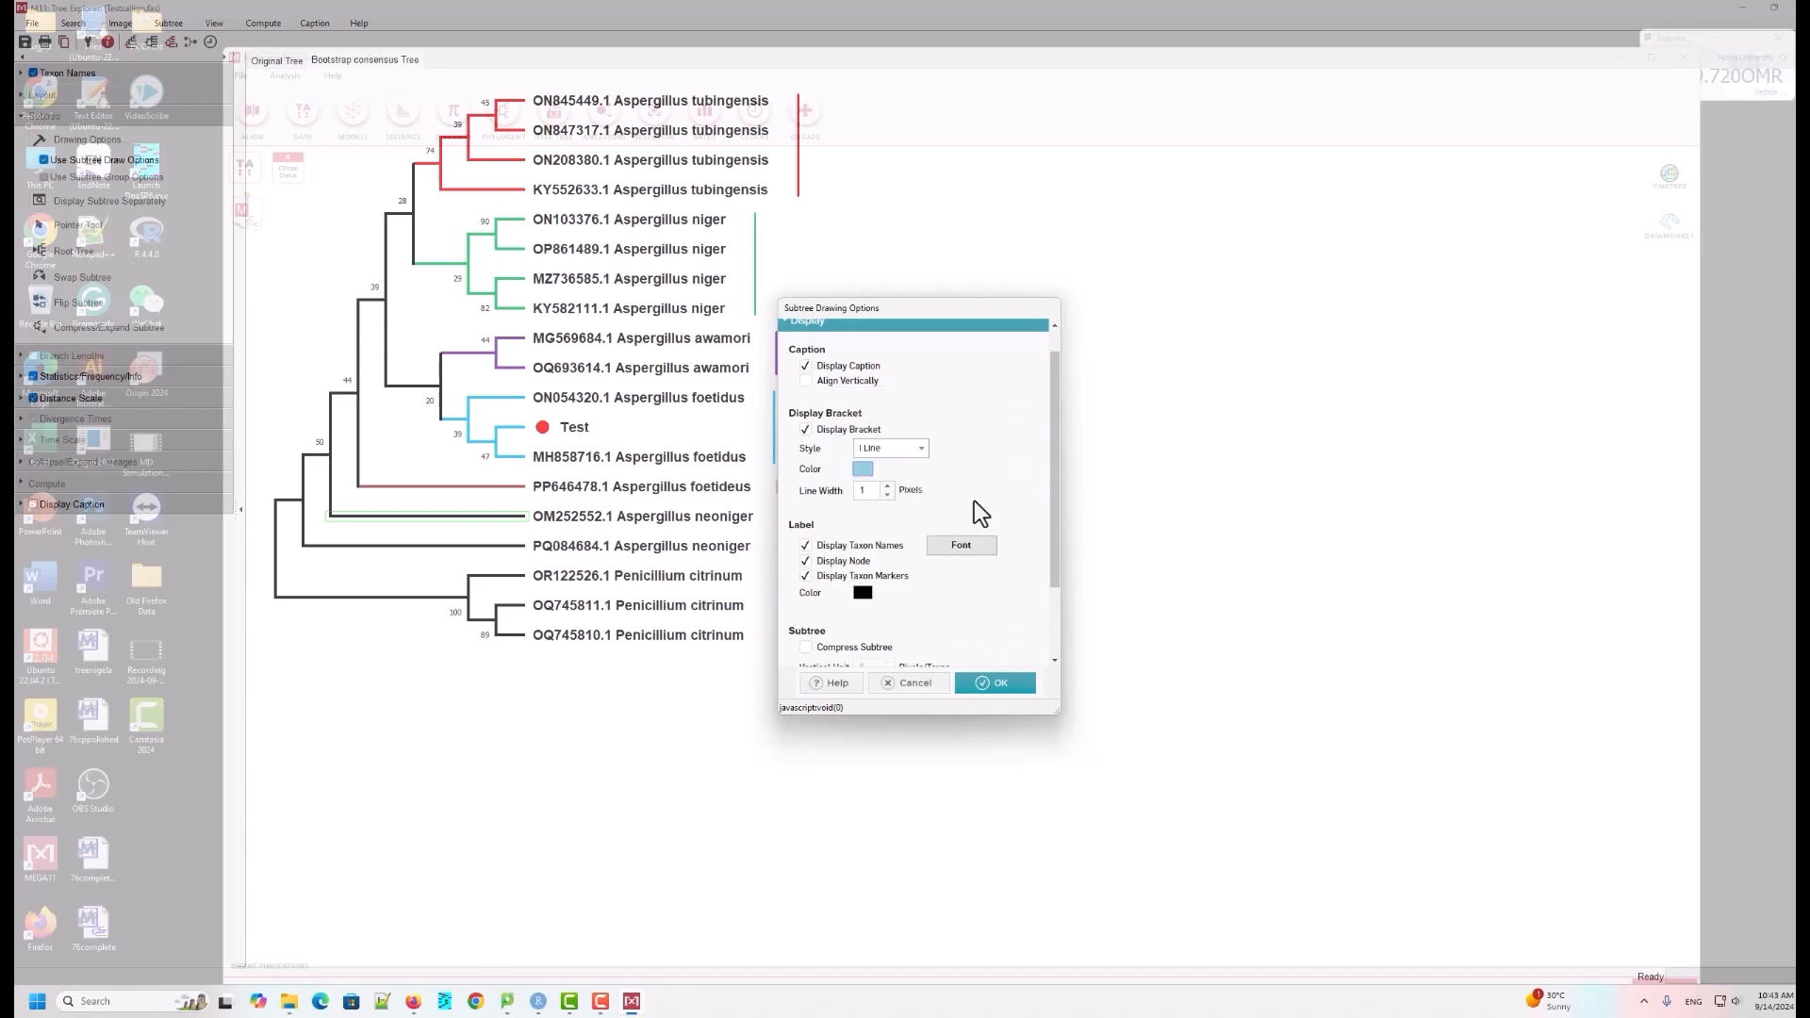
pyautogui.click(862, 468)
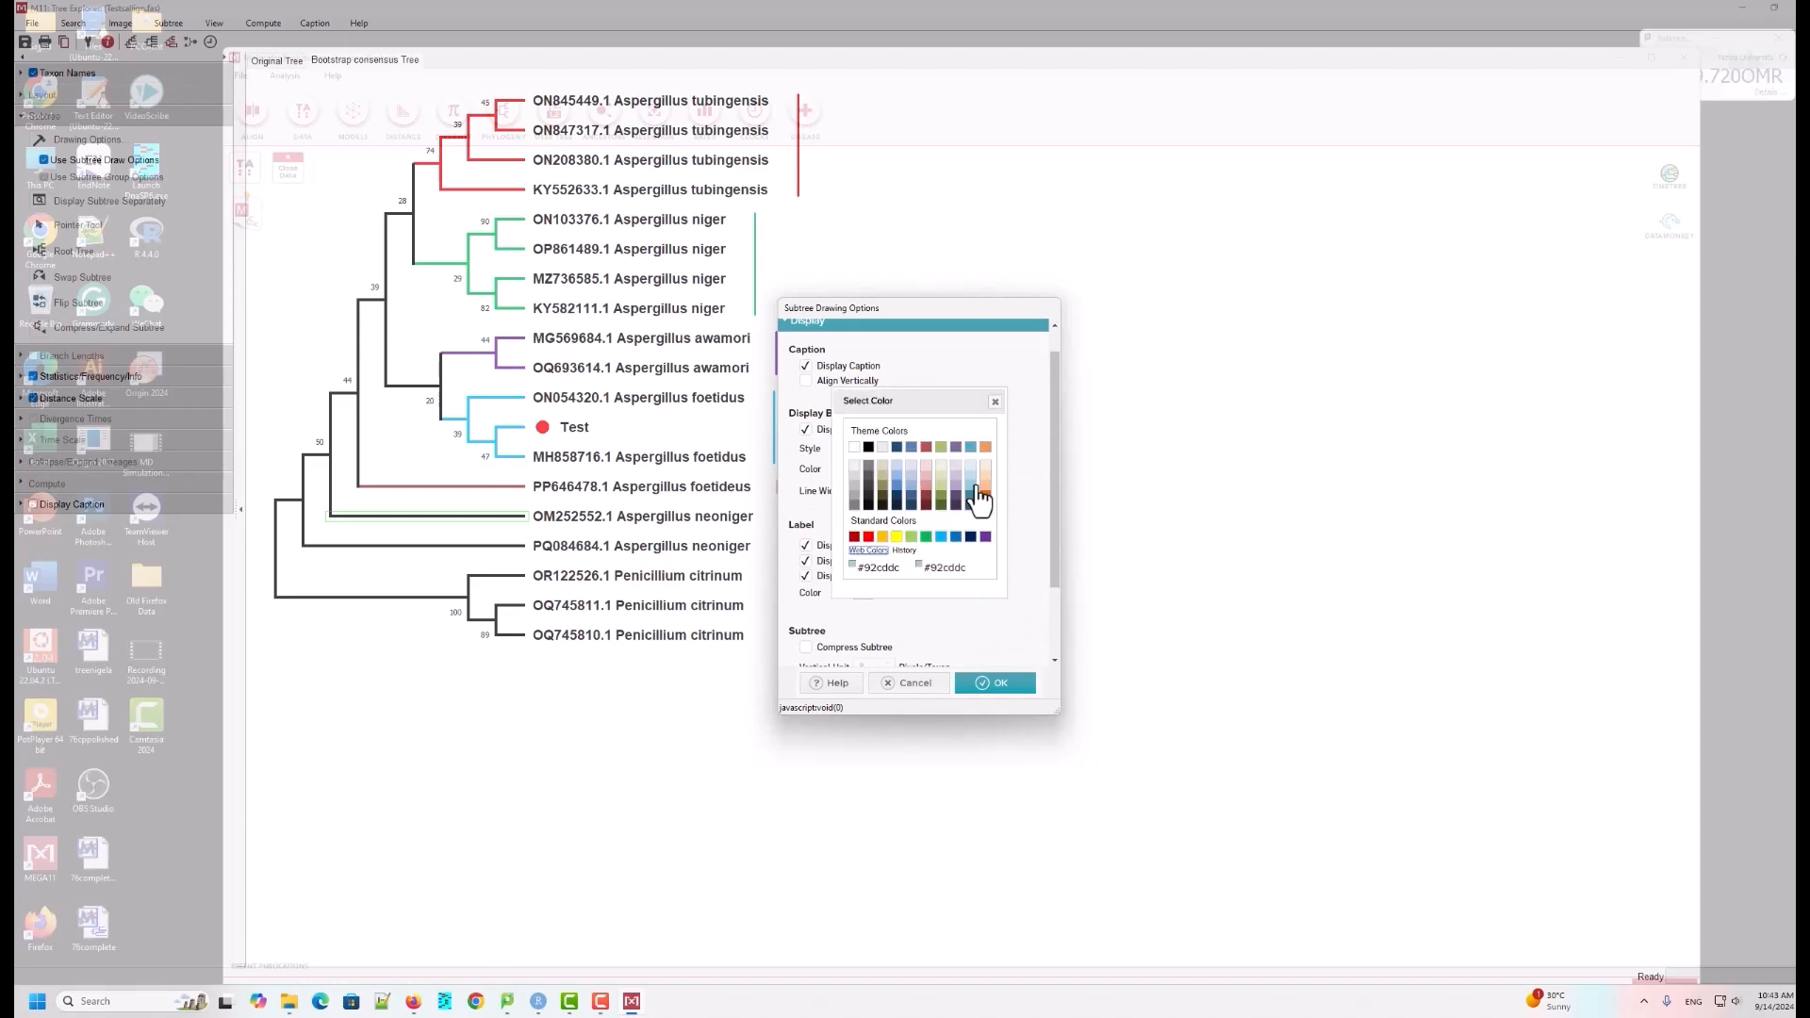
pyautogui.click(971, 503)
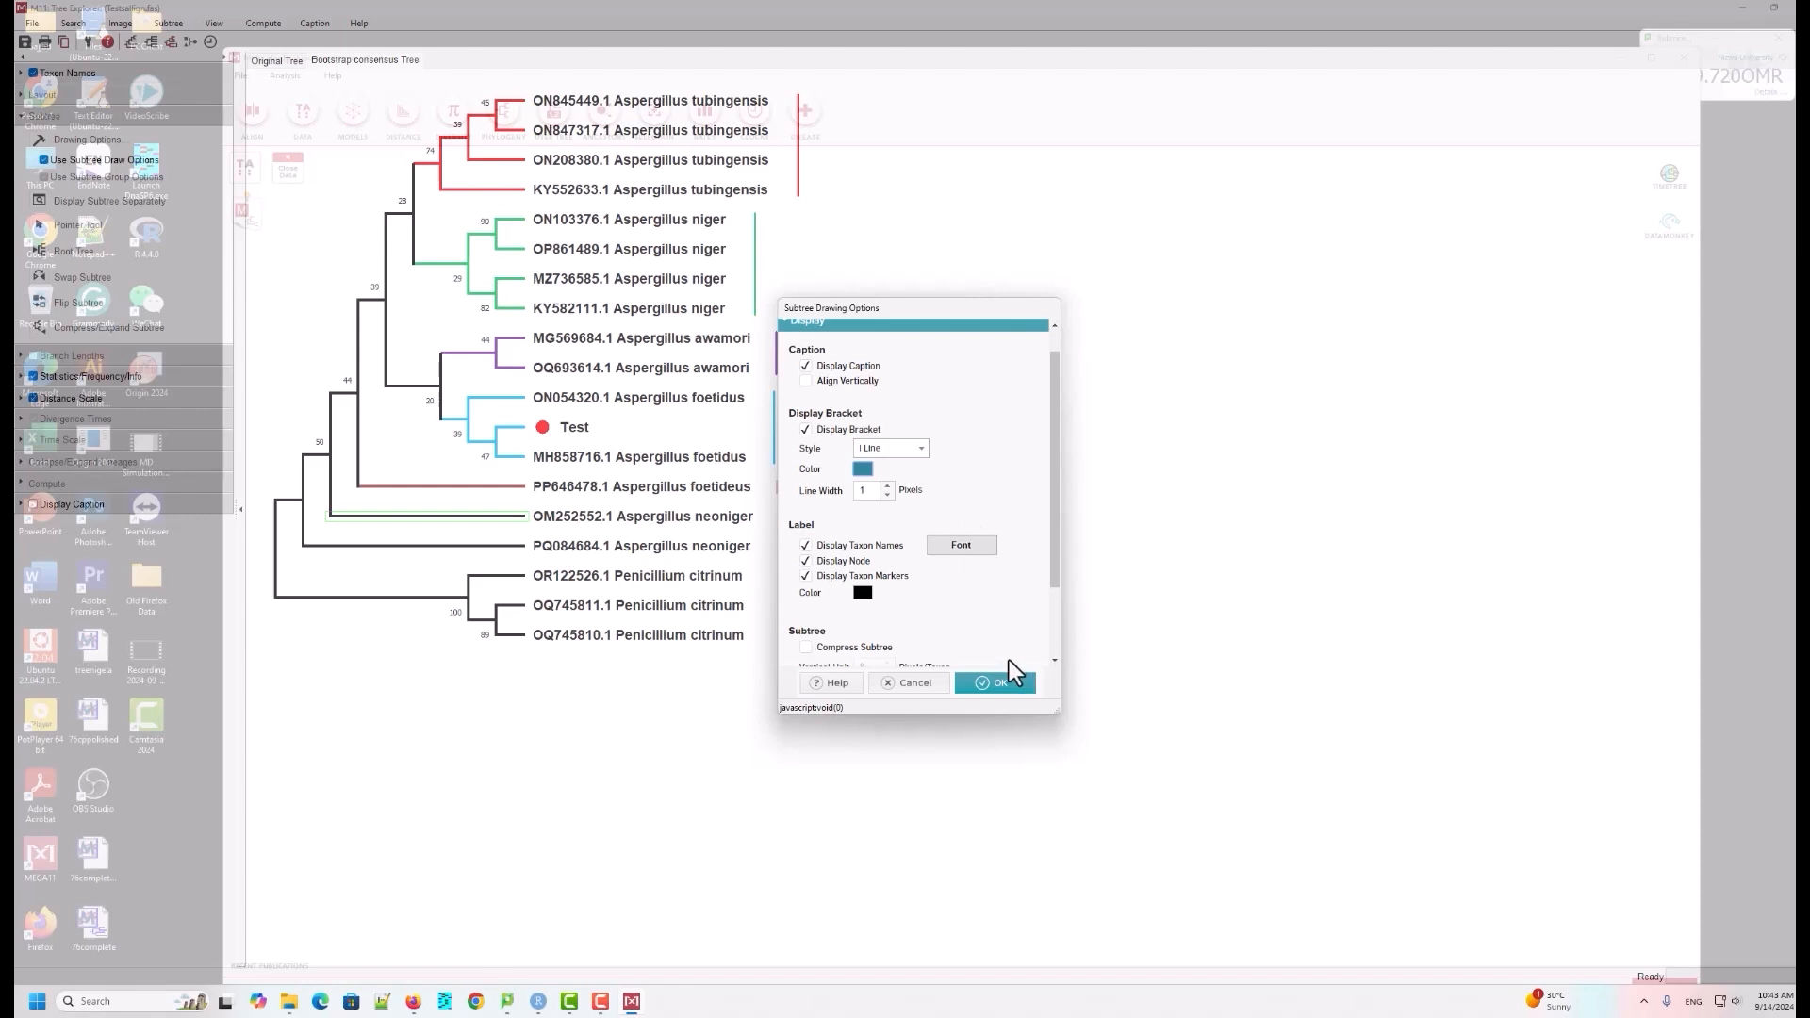
pyautogui.click(1018, 691)
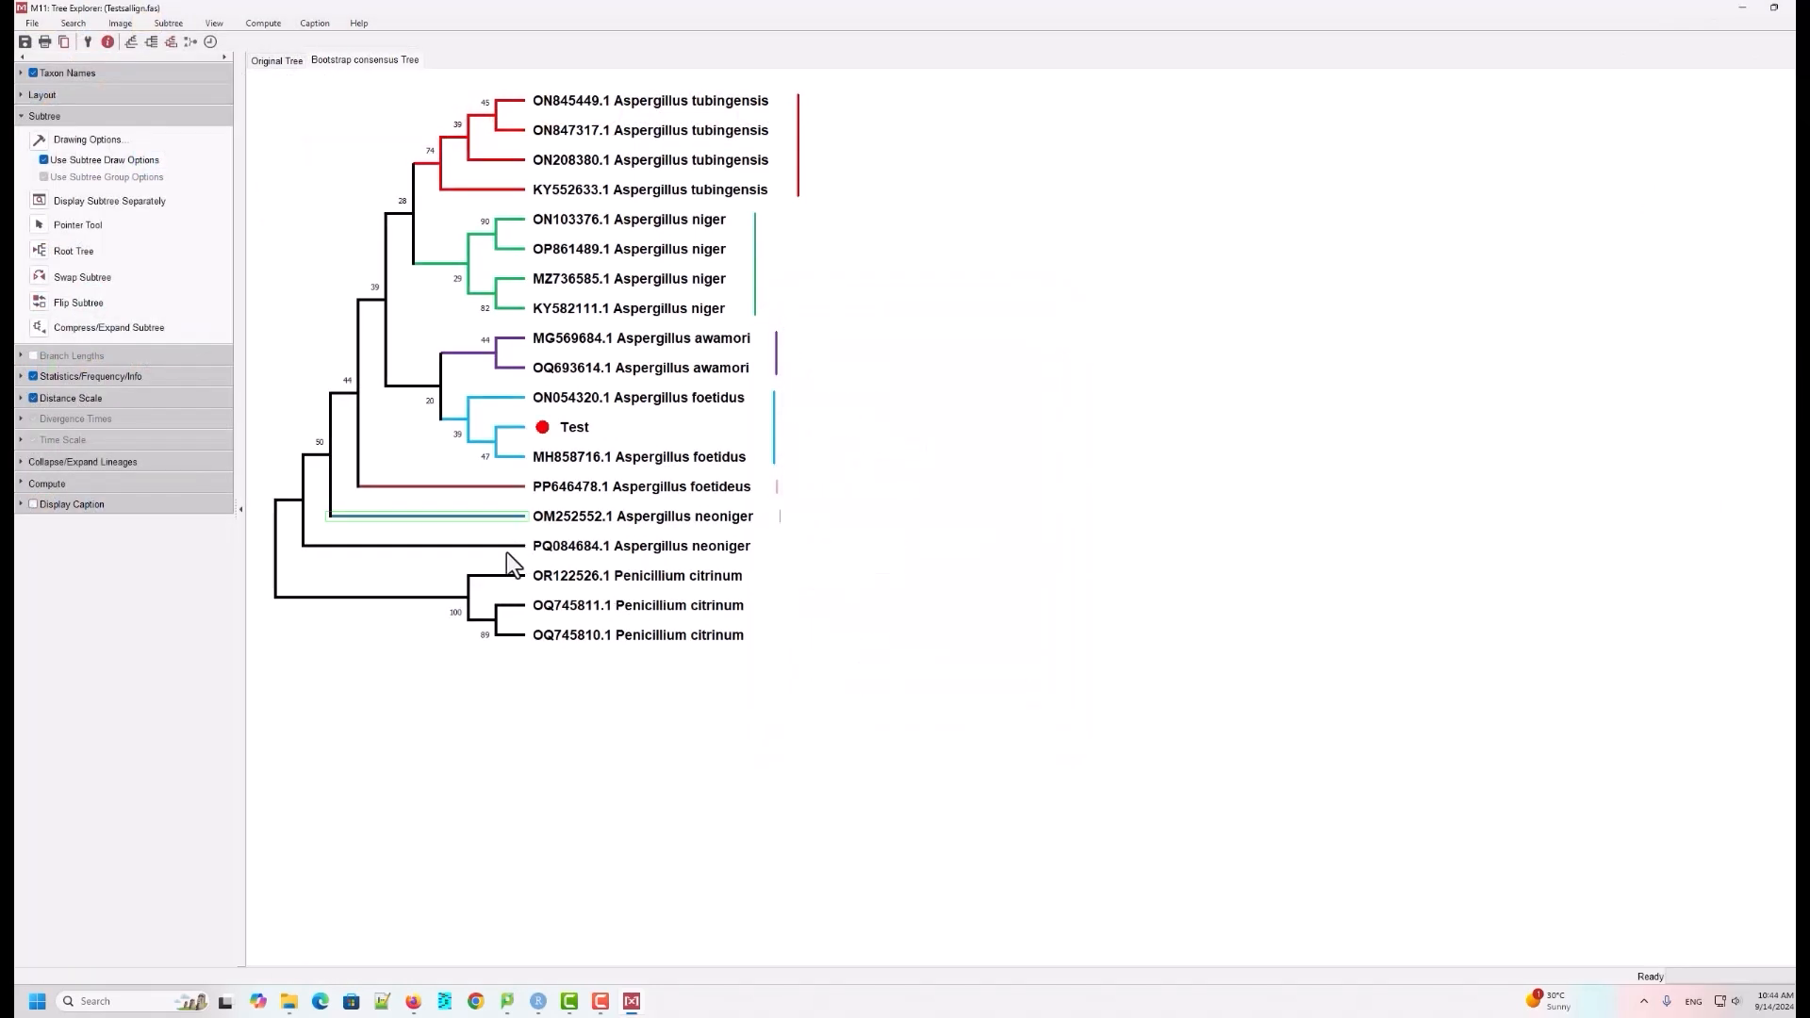
# Step: Format the PQ084684.1 Aspergillus neoniger branch with the same teal-blue branch line
pyautogui.click(502, 547)
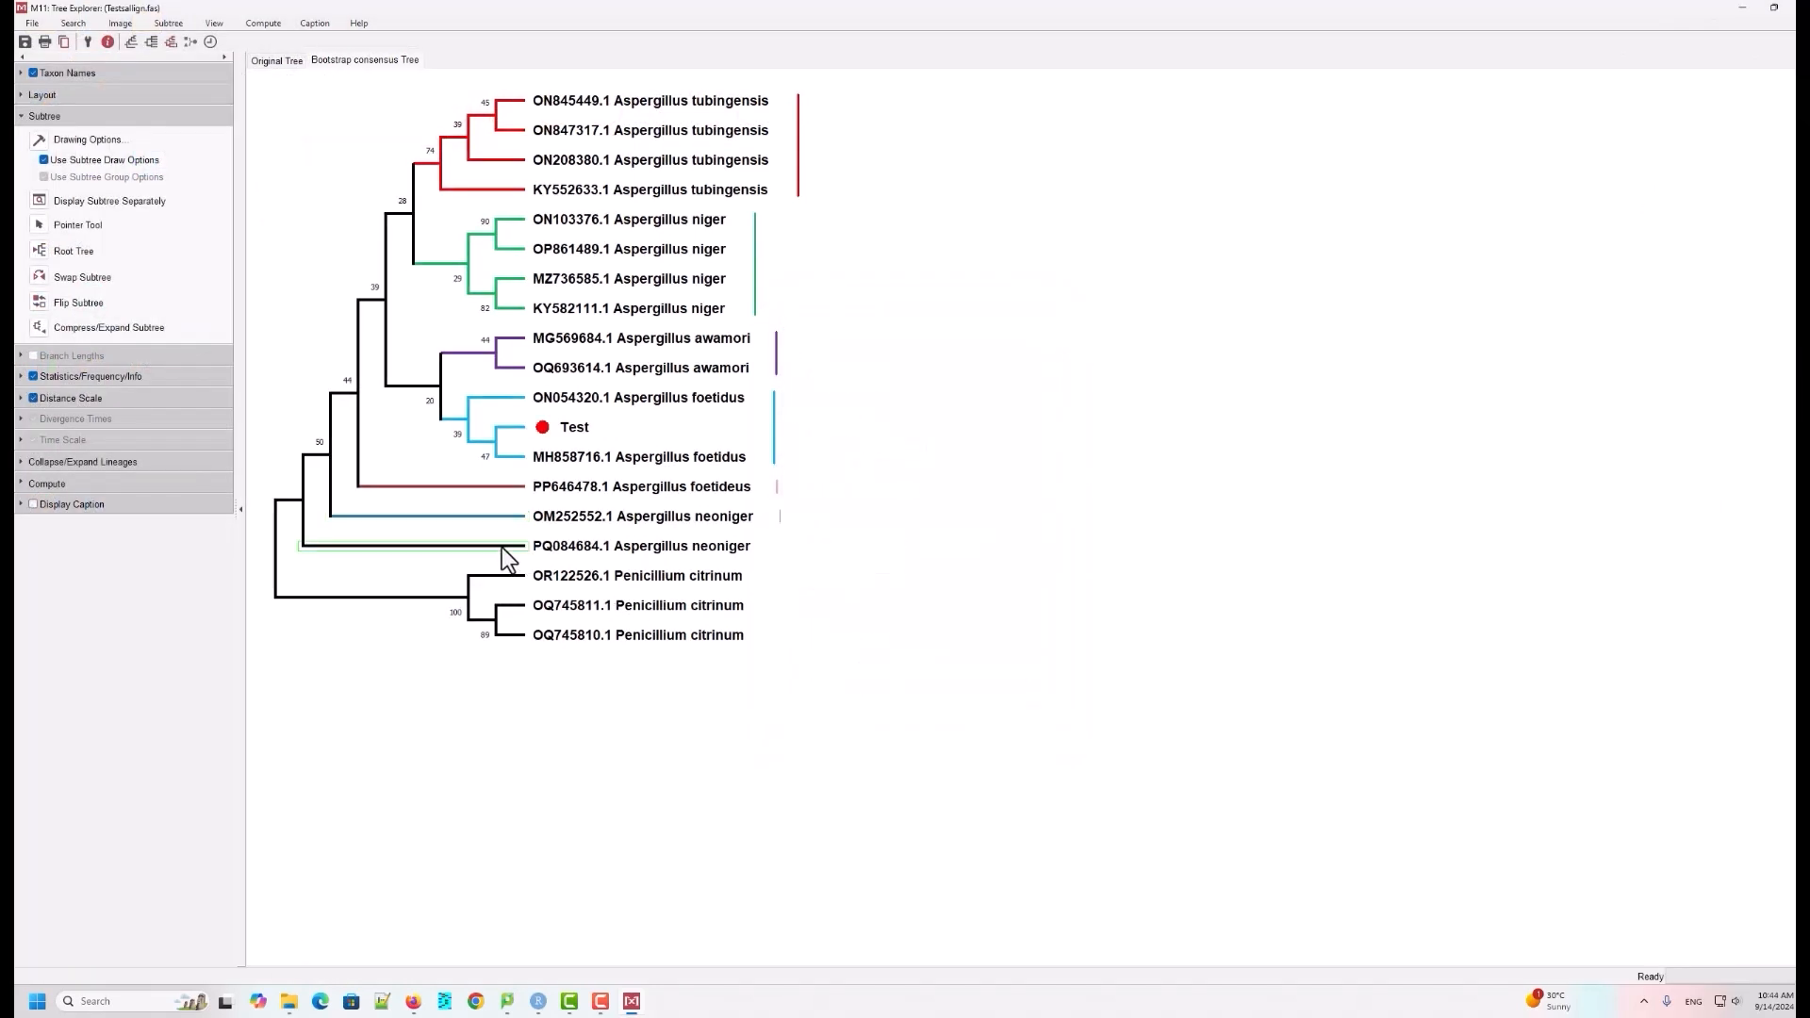
pyautogui.click(44, 142)
pyautogui.click(216, 149)
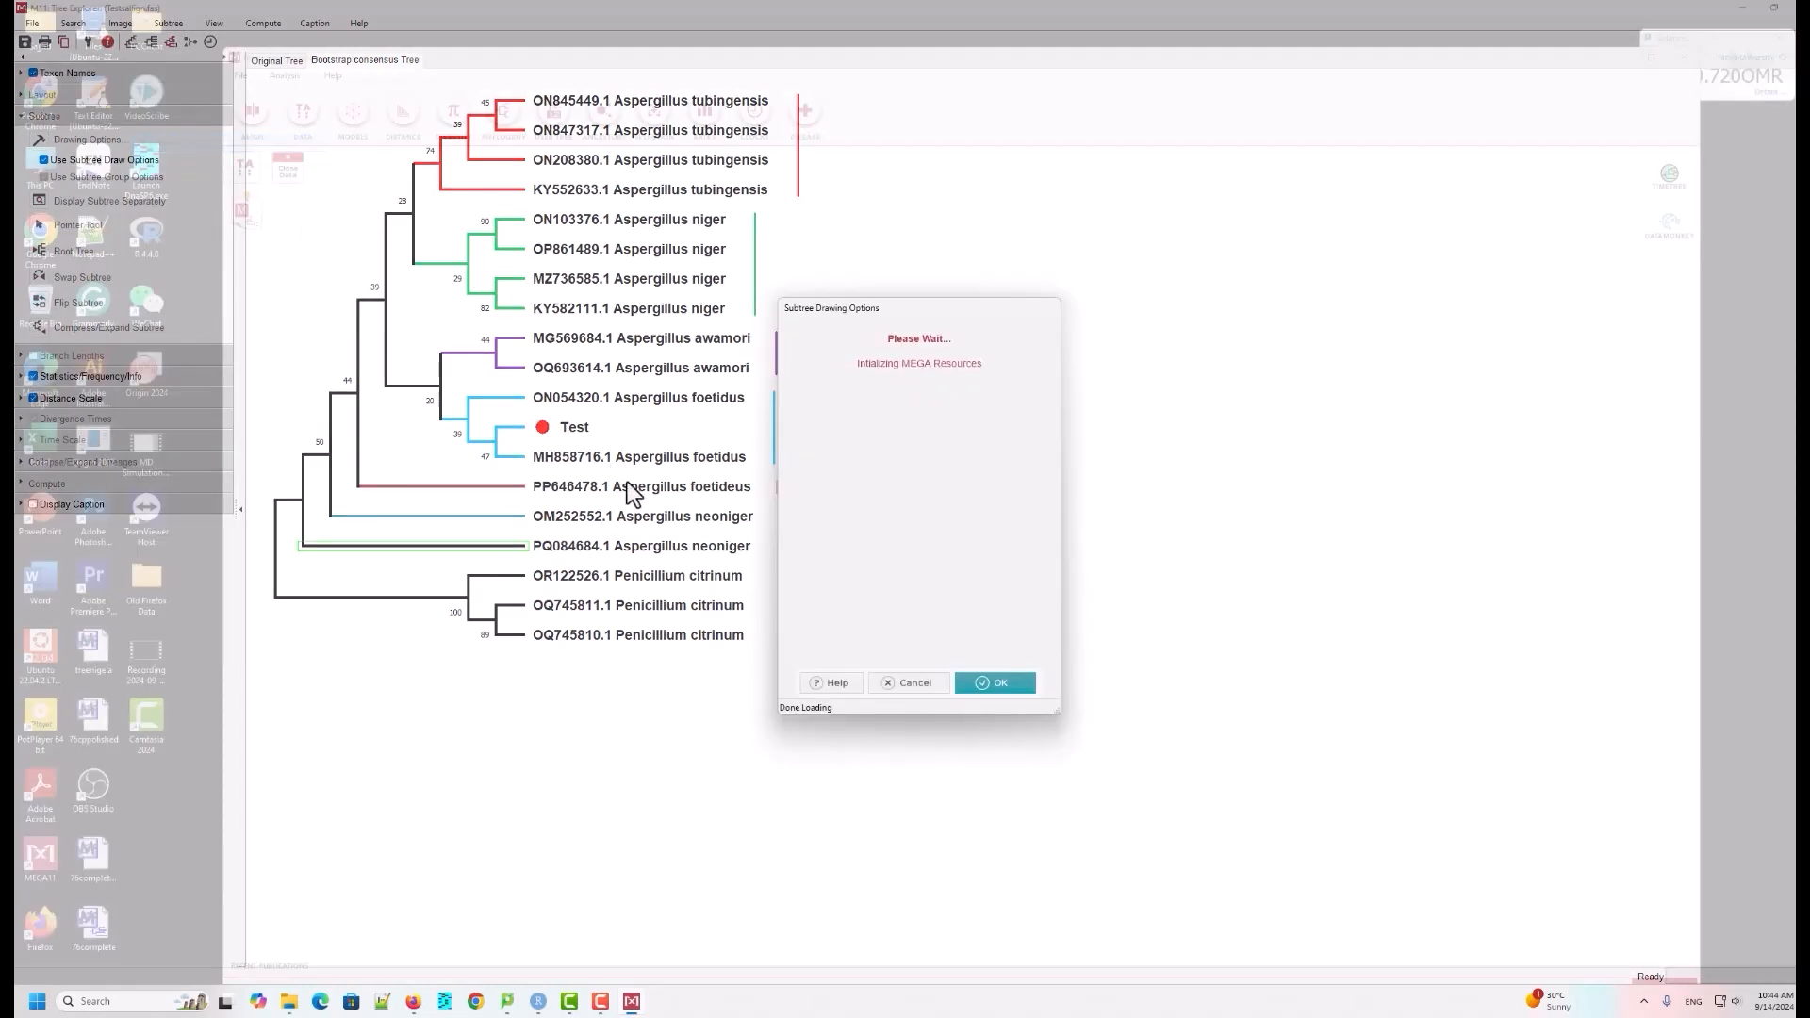
pyautogui.click(864, 555)
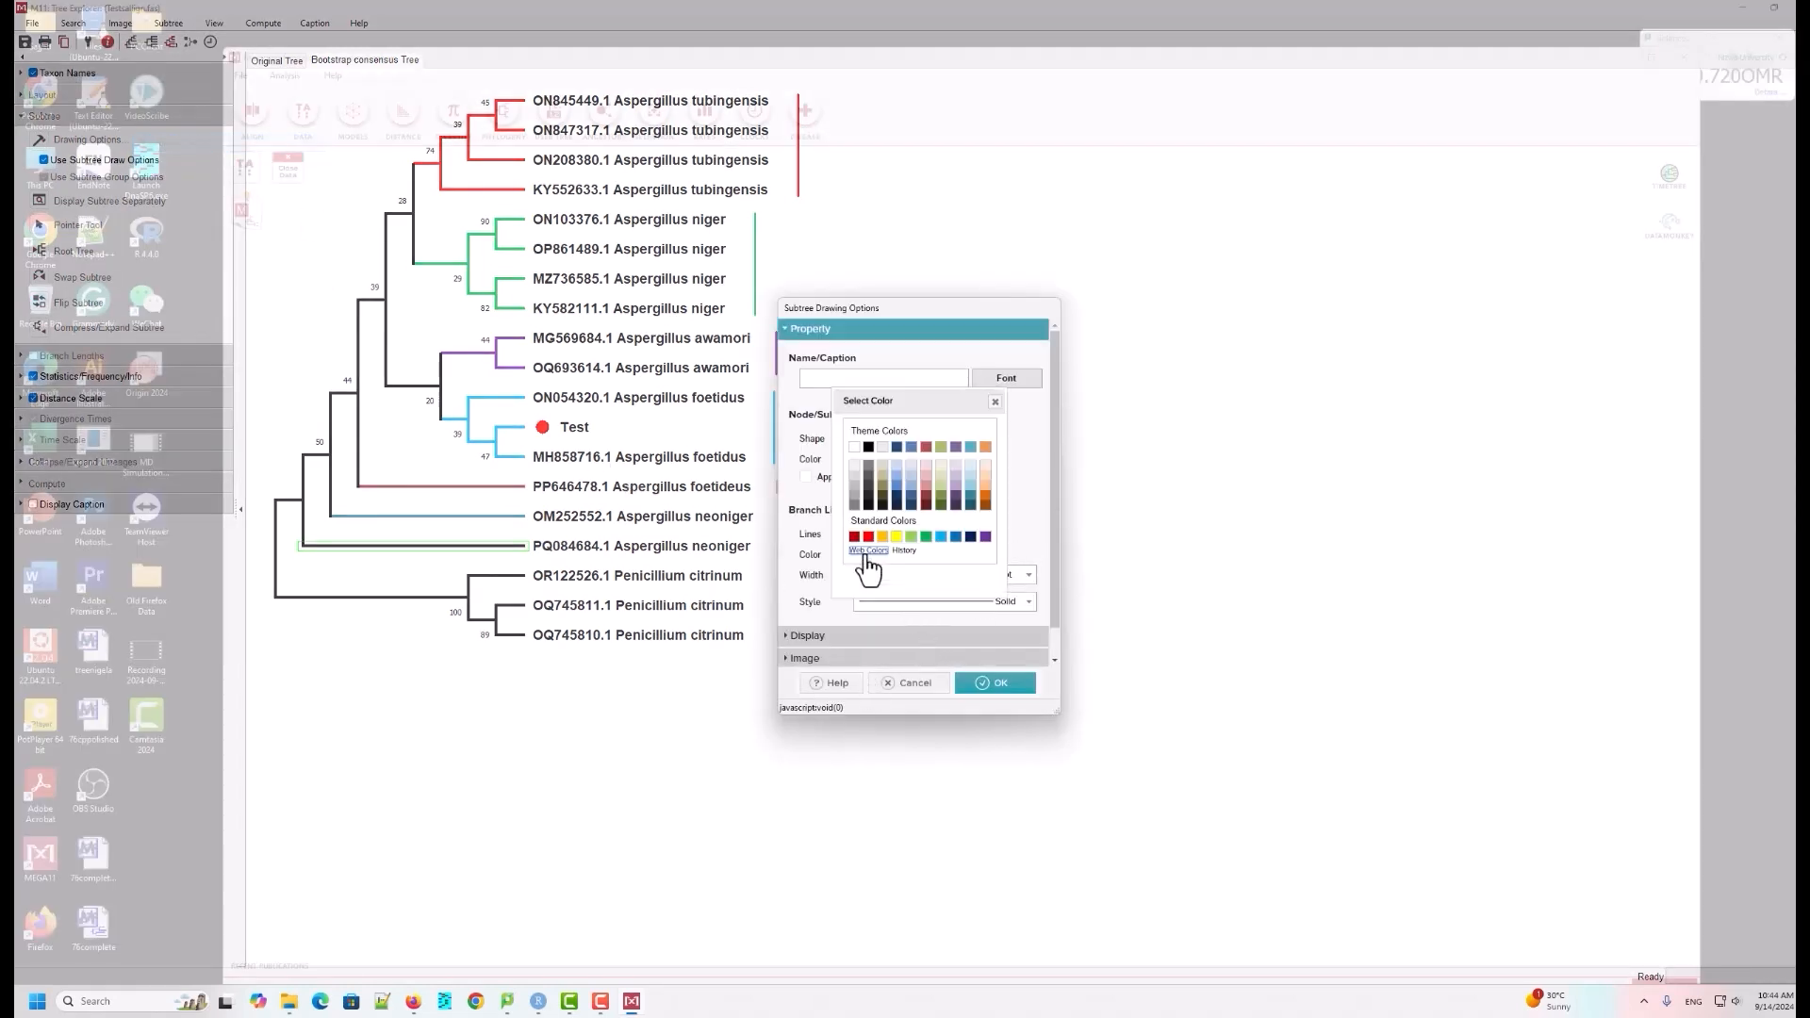
pyautogui.click(971, 512)
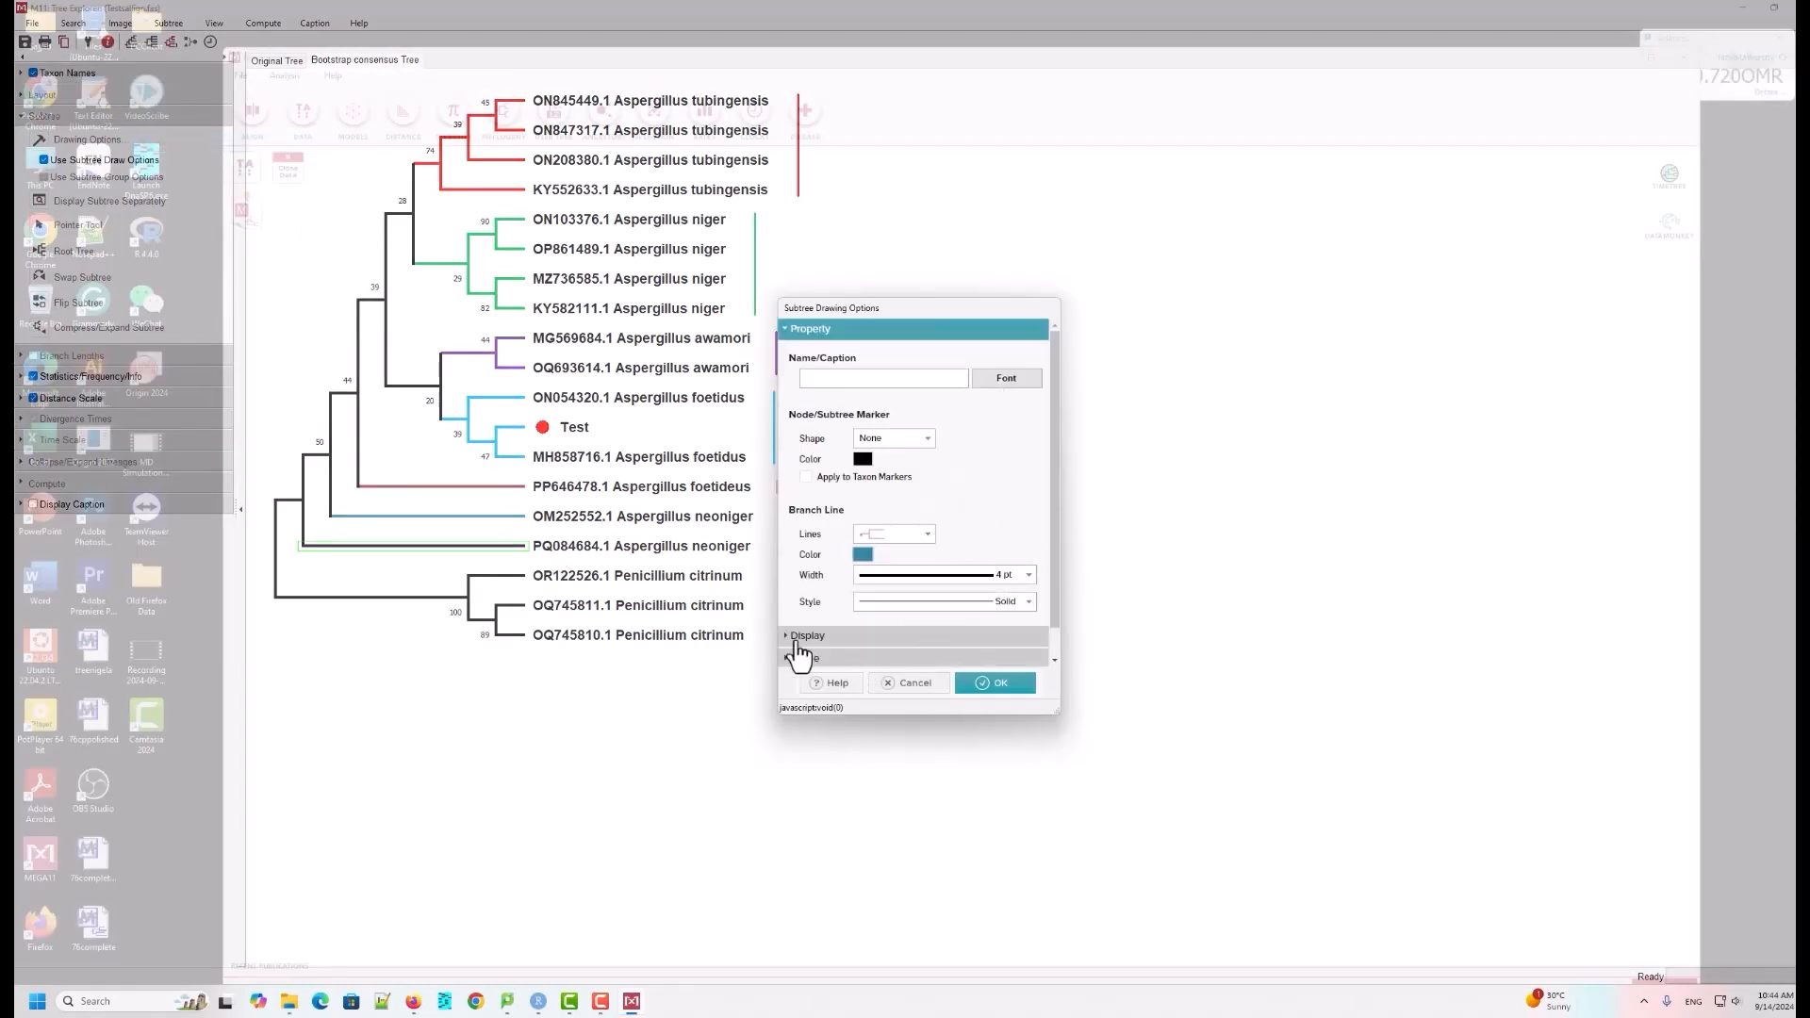
# Step: Give the PQ084684.1 Aspergillus neoniger branch a Line-style bracket in matching teal blue and apply the formatting
pyautogui.click(803, 636)
pyautogui.click(891, 480)
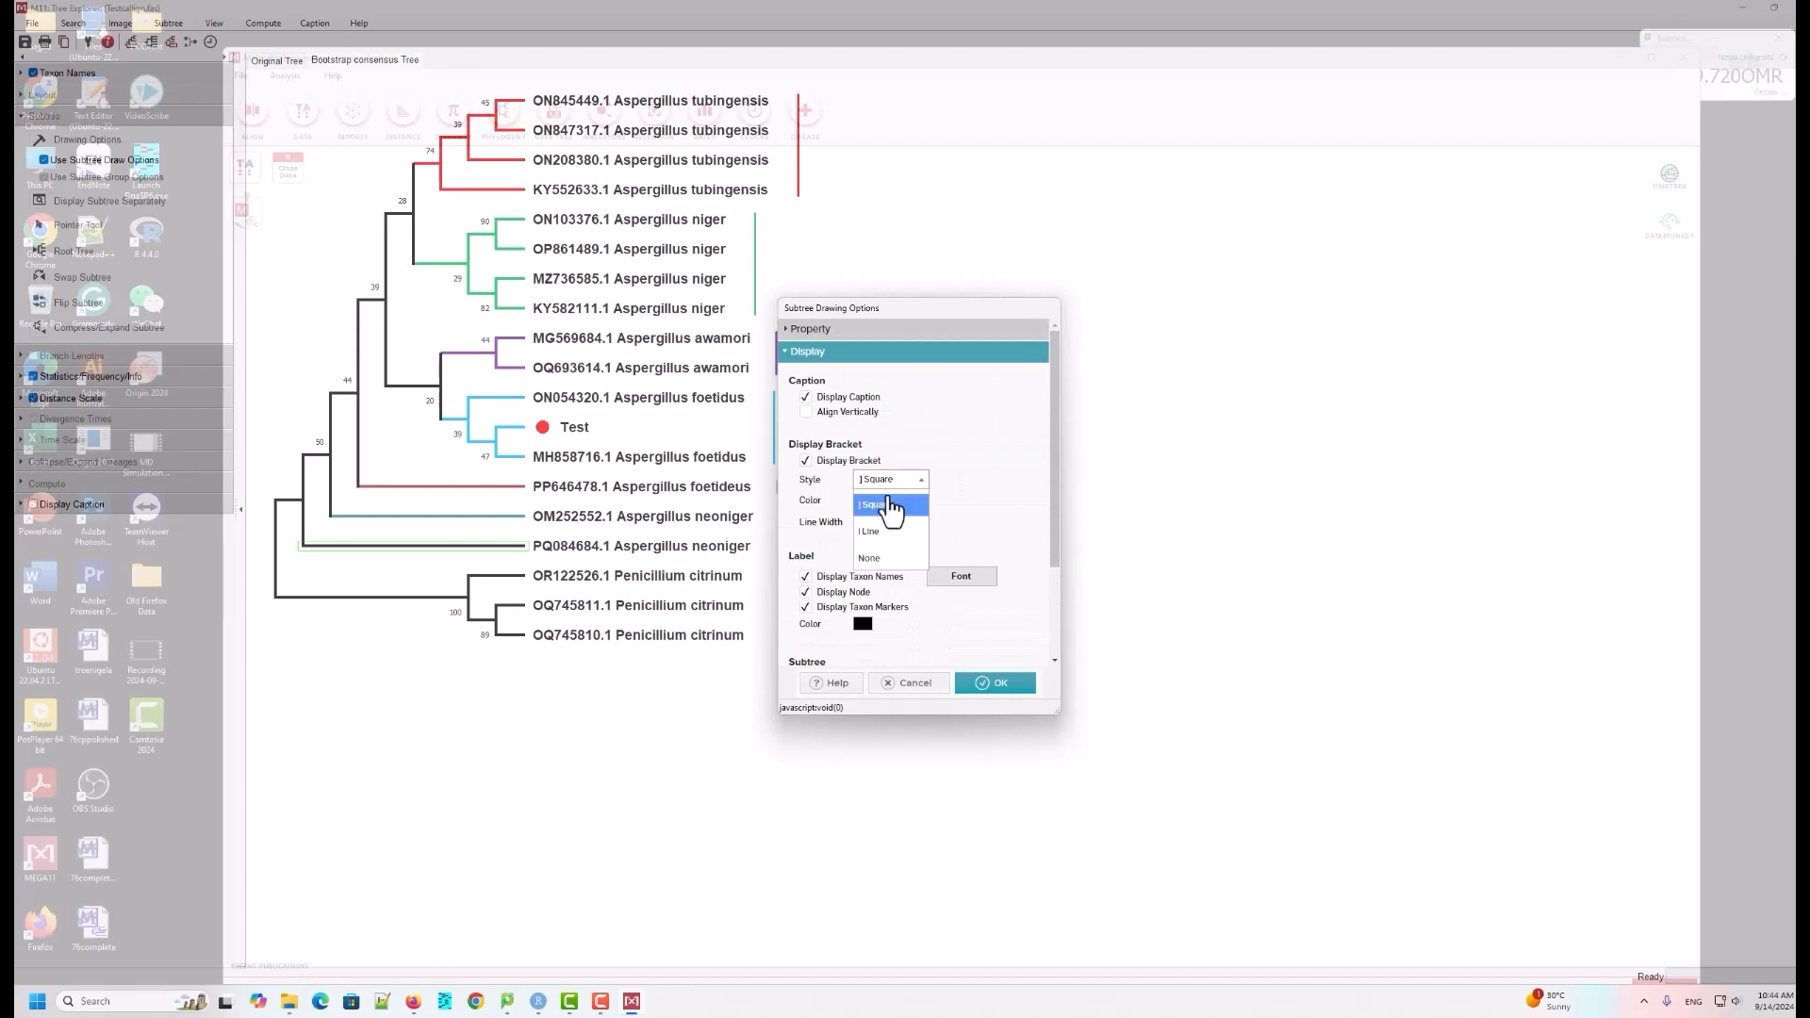
pyautogui.click(875, 519)
pyautogui.click(863, 500)
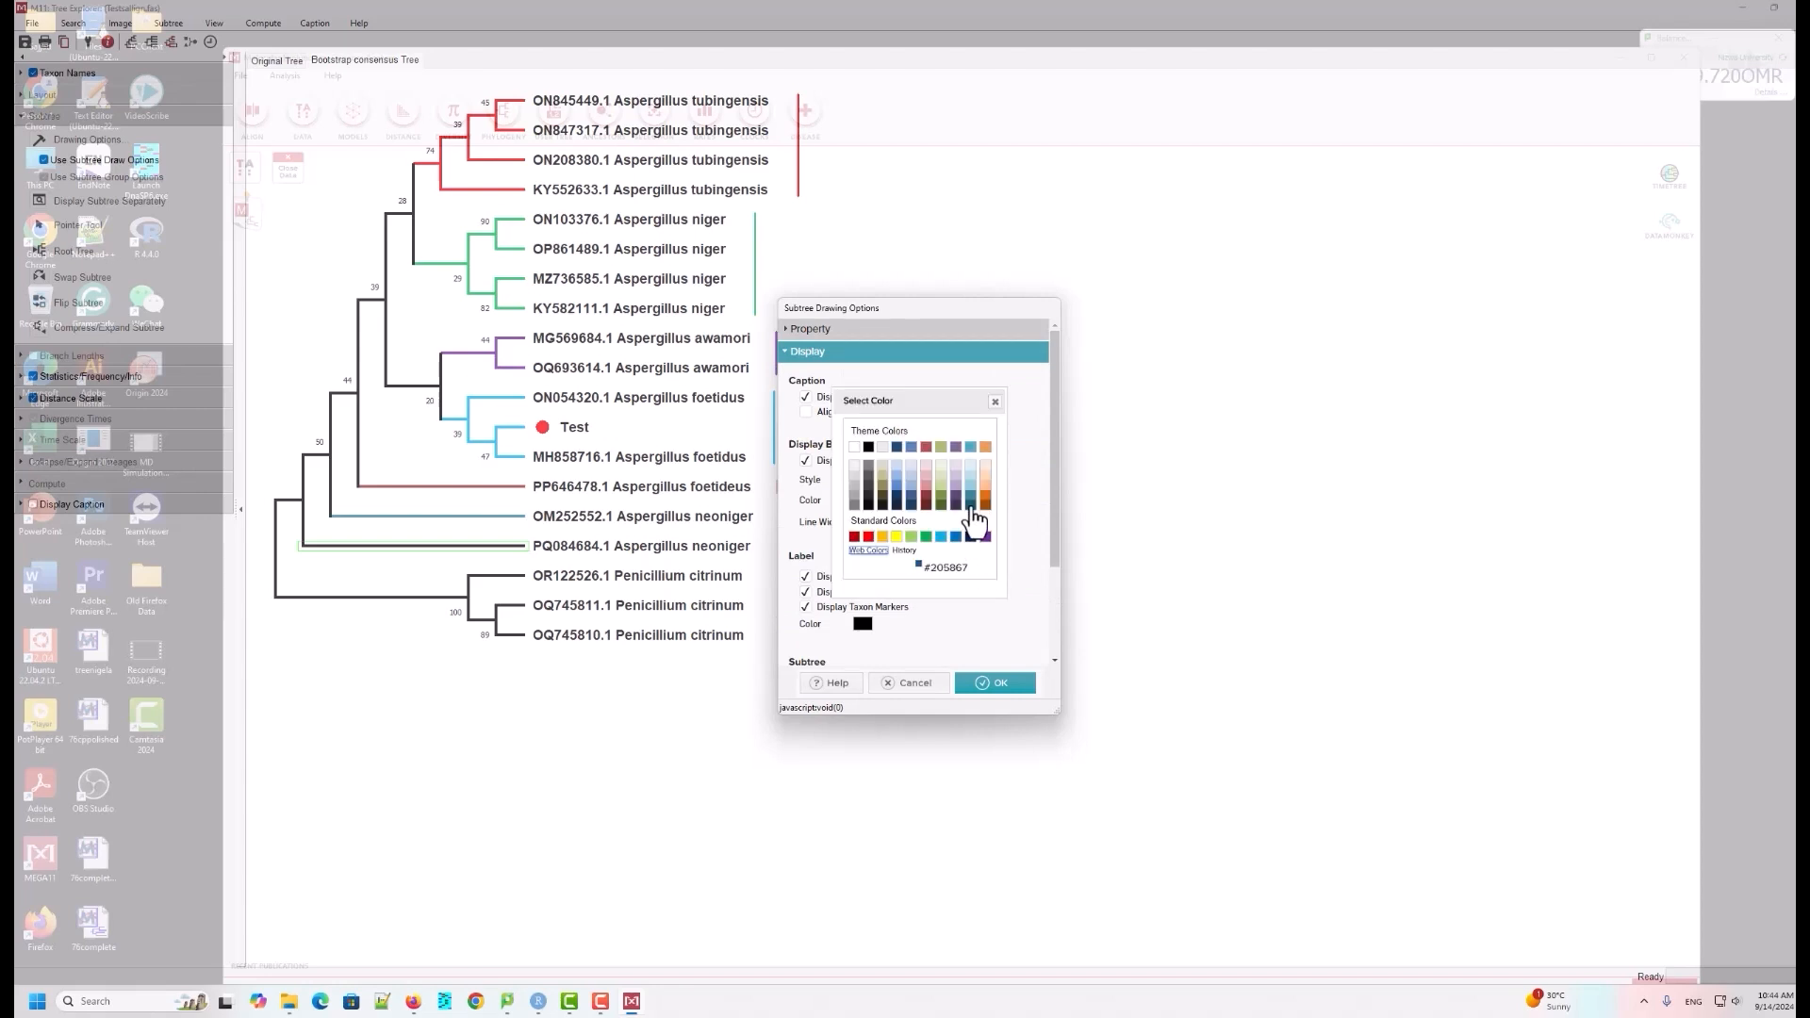
pyautogui.click(974, 520)
pyautogui.click(995, 685)
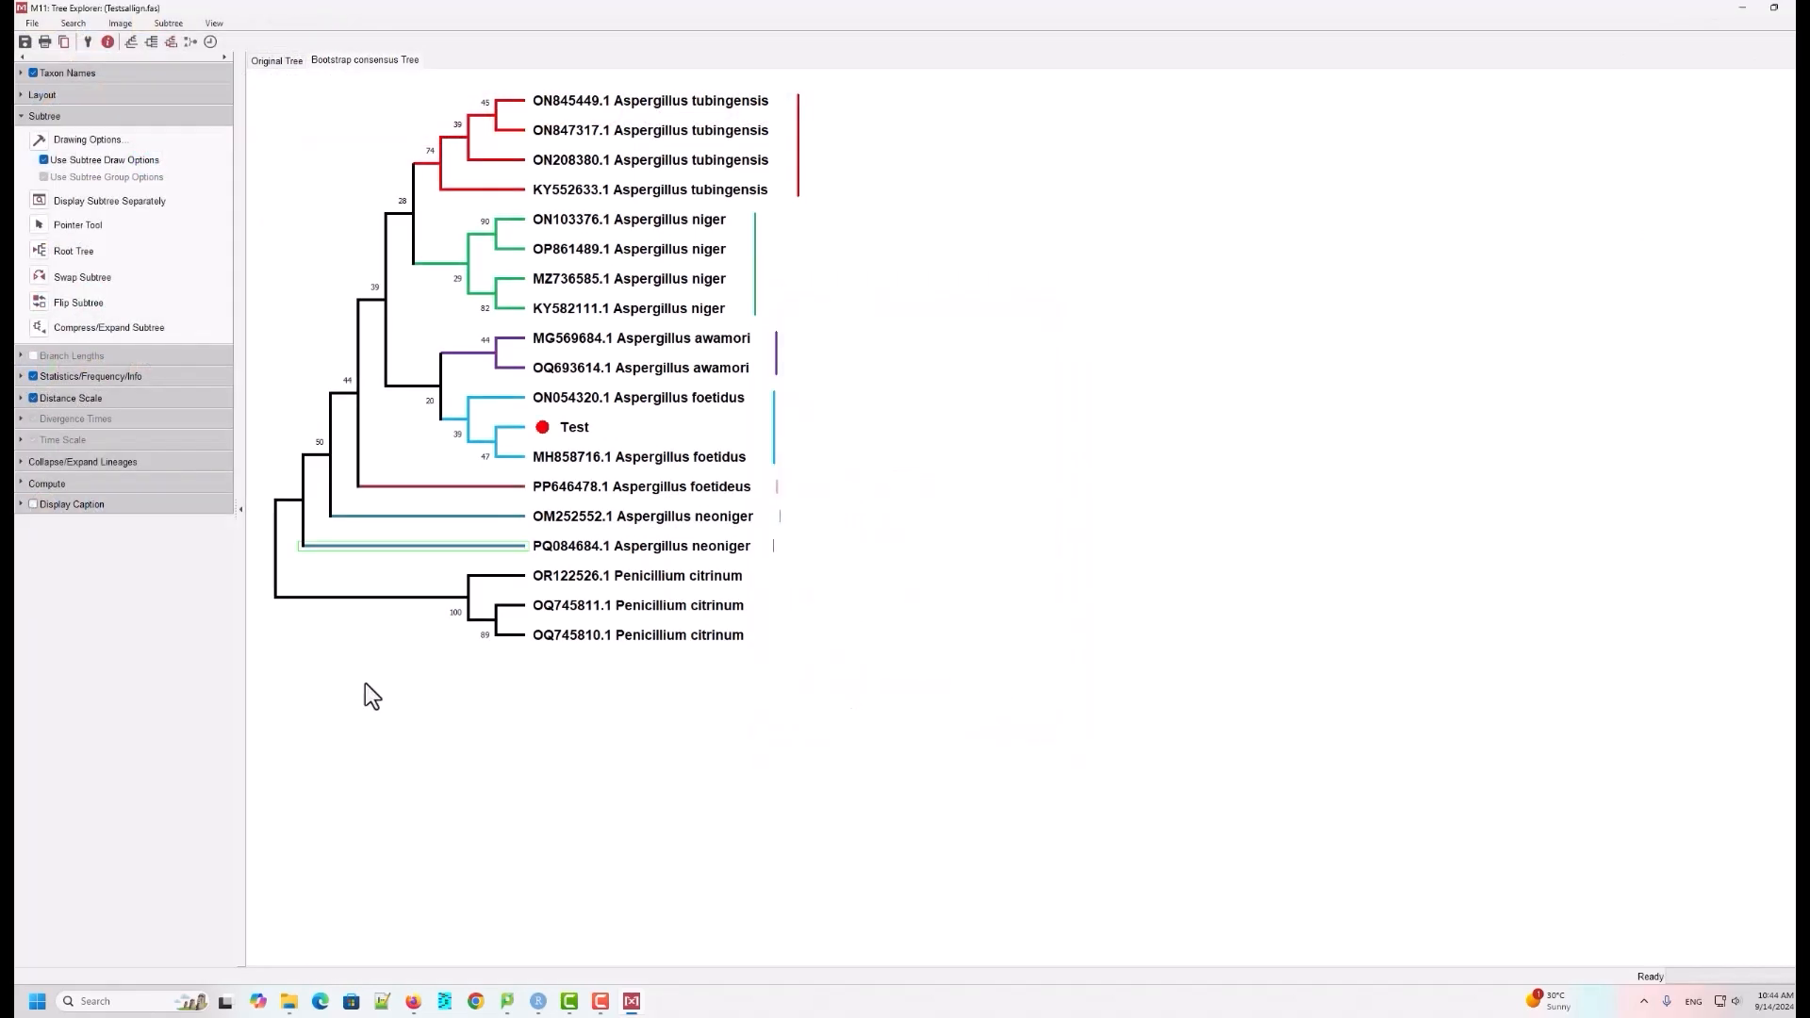
# Step: Format the Penicillium citrinum subtree with an amber branch line (#ffc000)
pyautogui.click(464, 601)
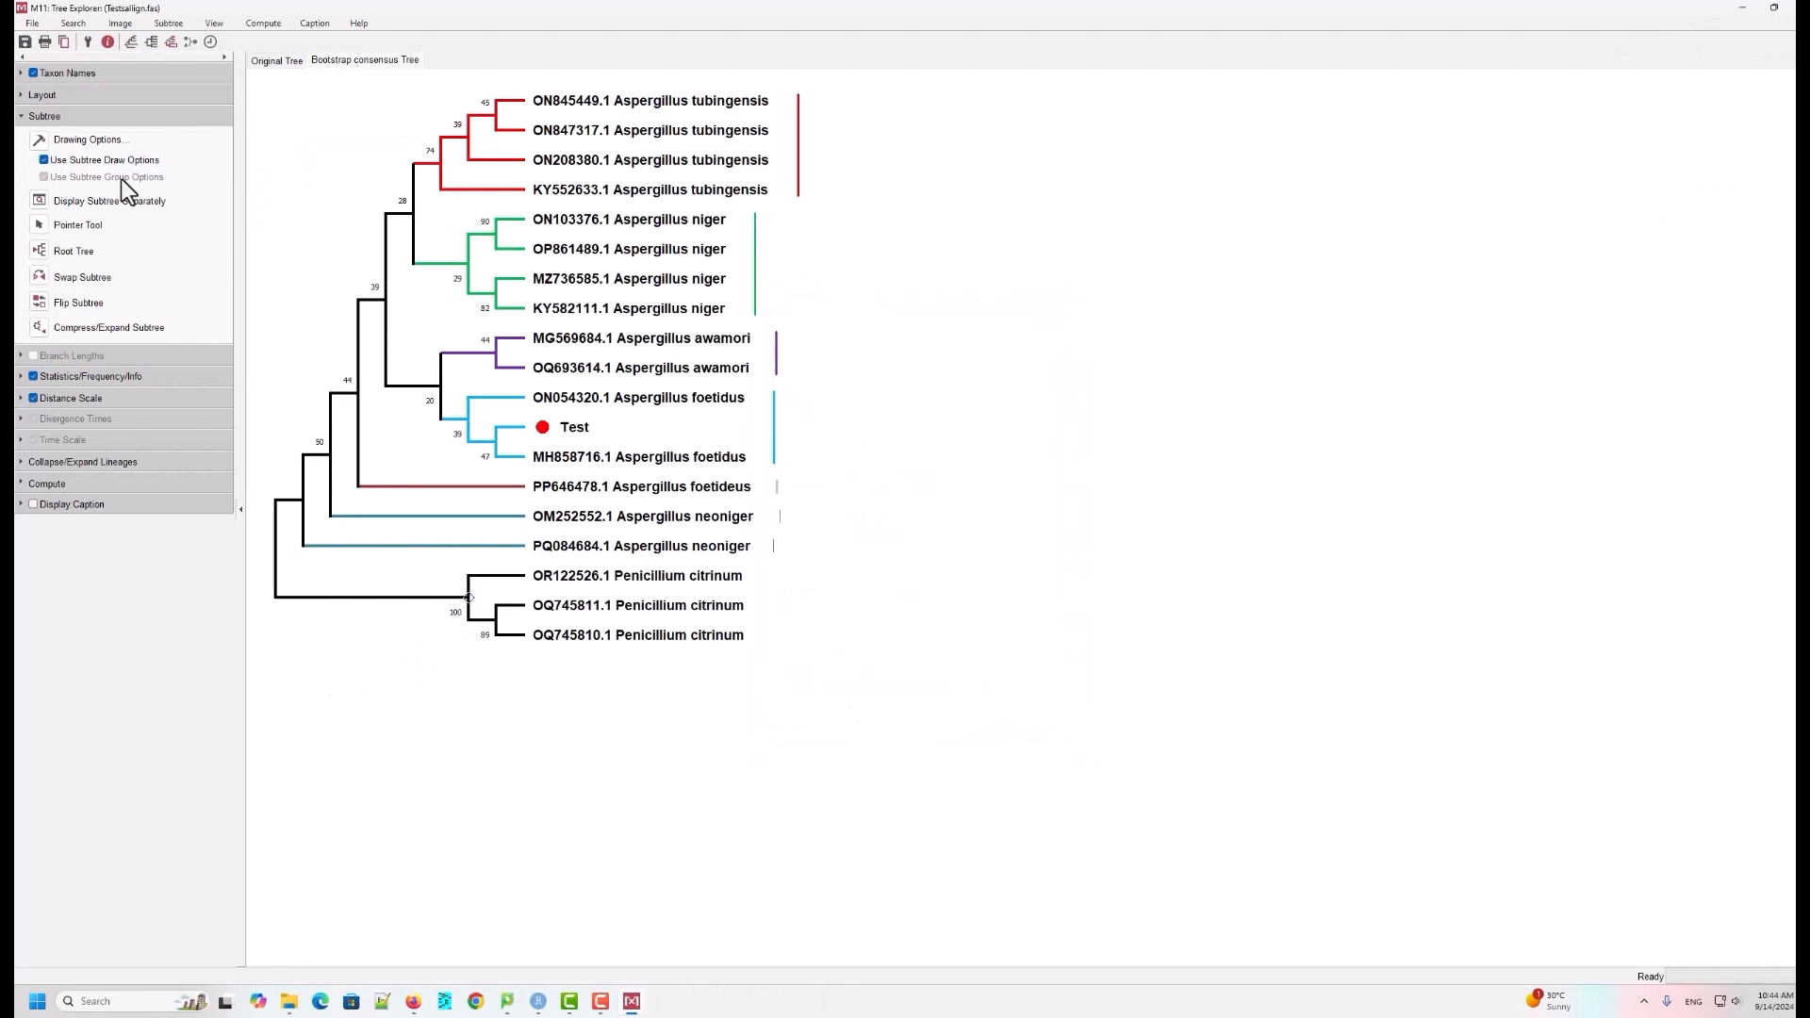
pyautogui.click(43, 145)
pyautogui.click(158, 147)
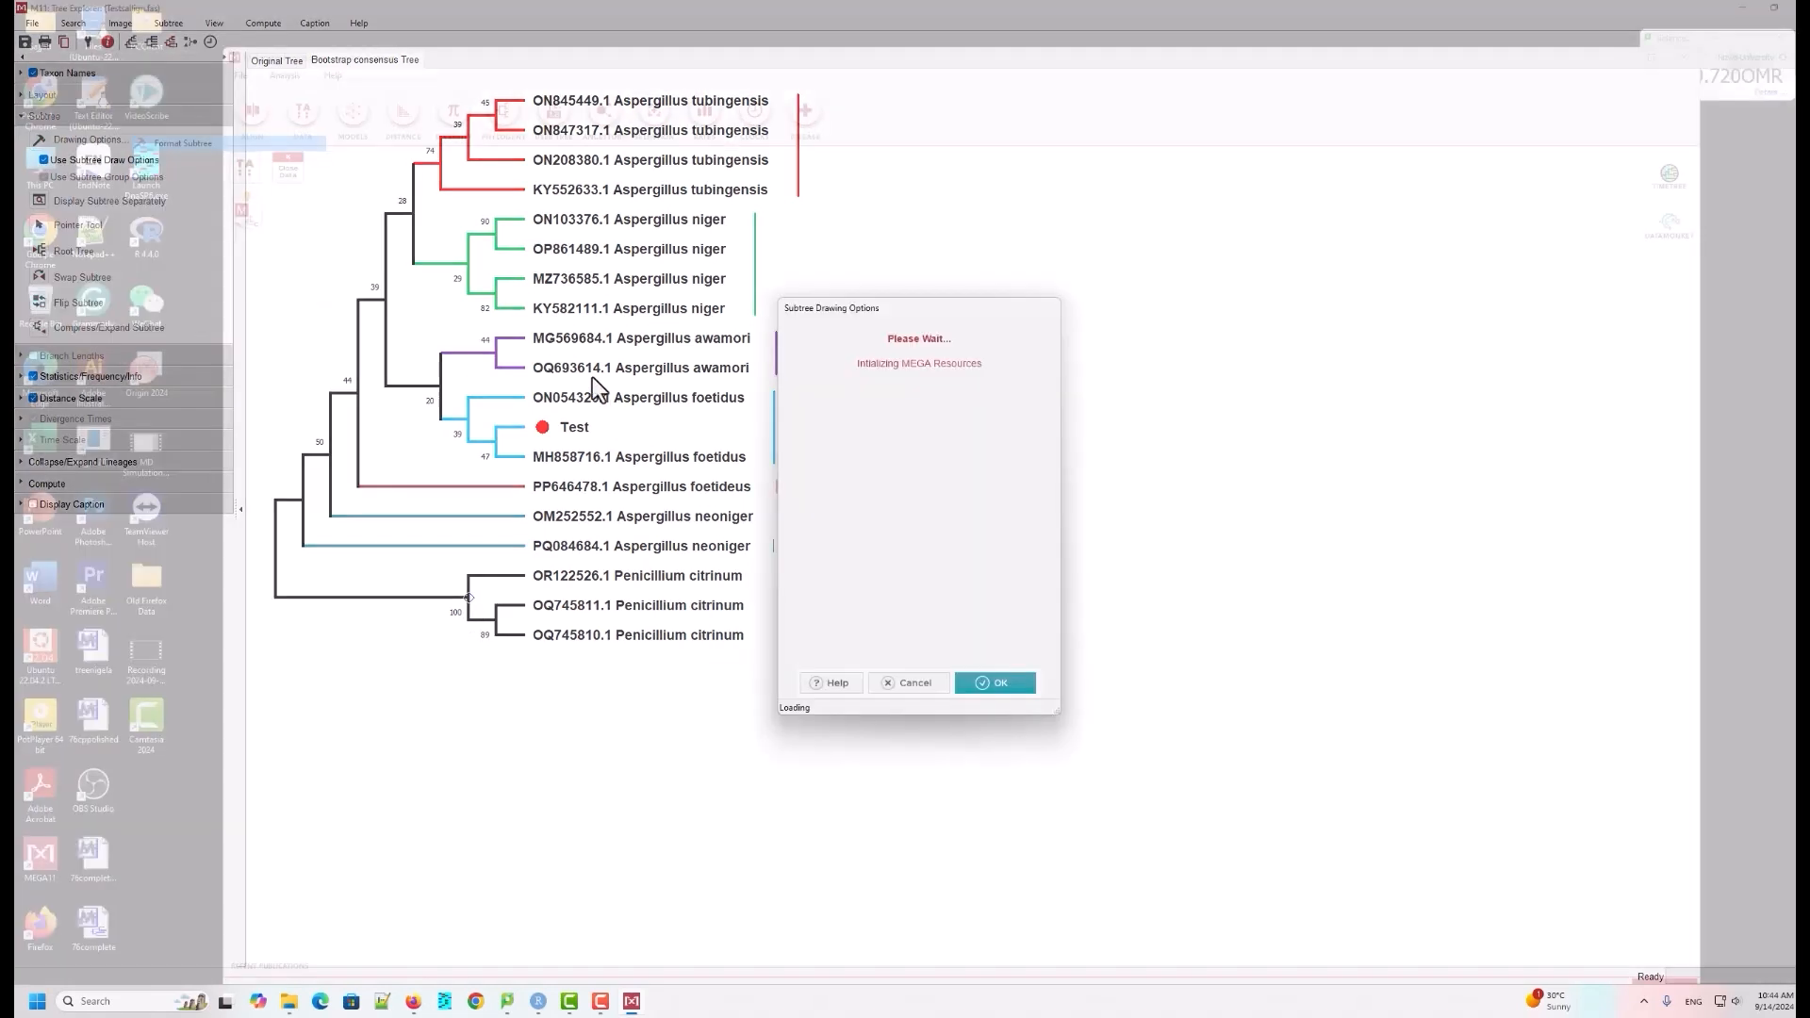
pyautogui.click(863, 554)
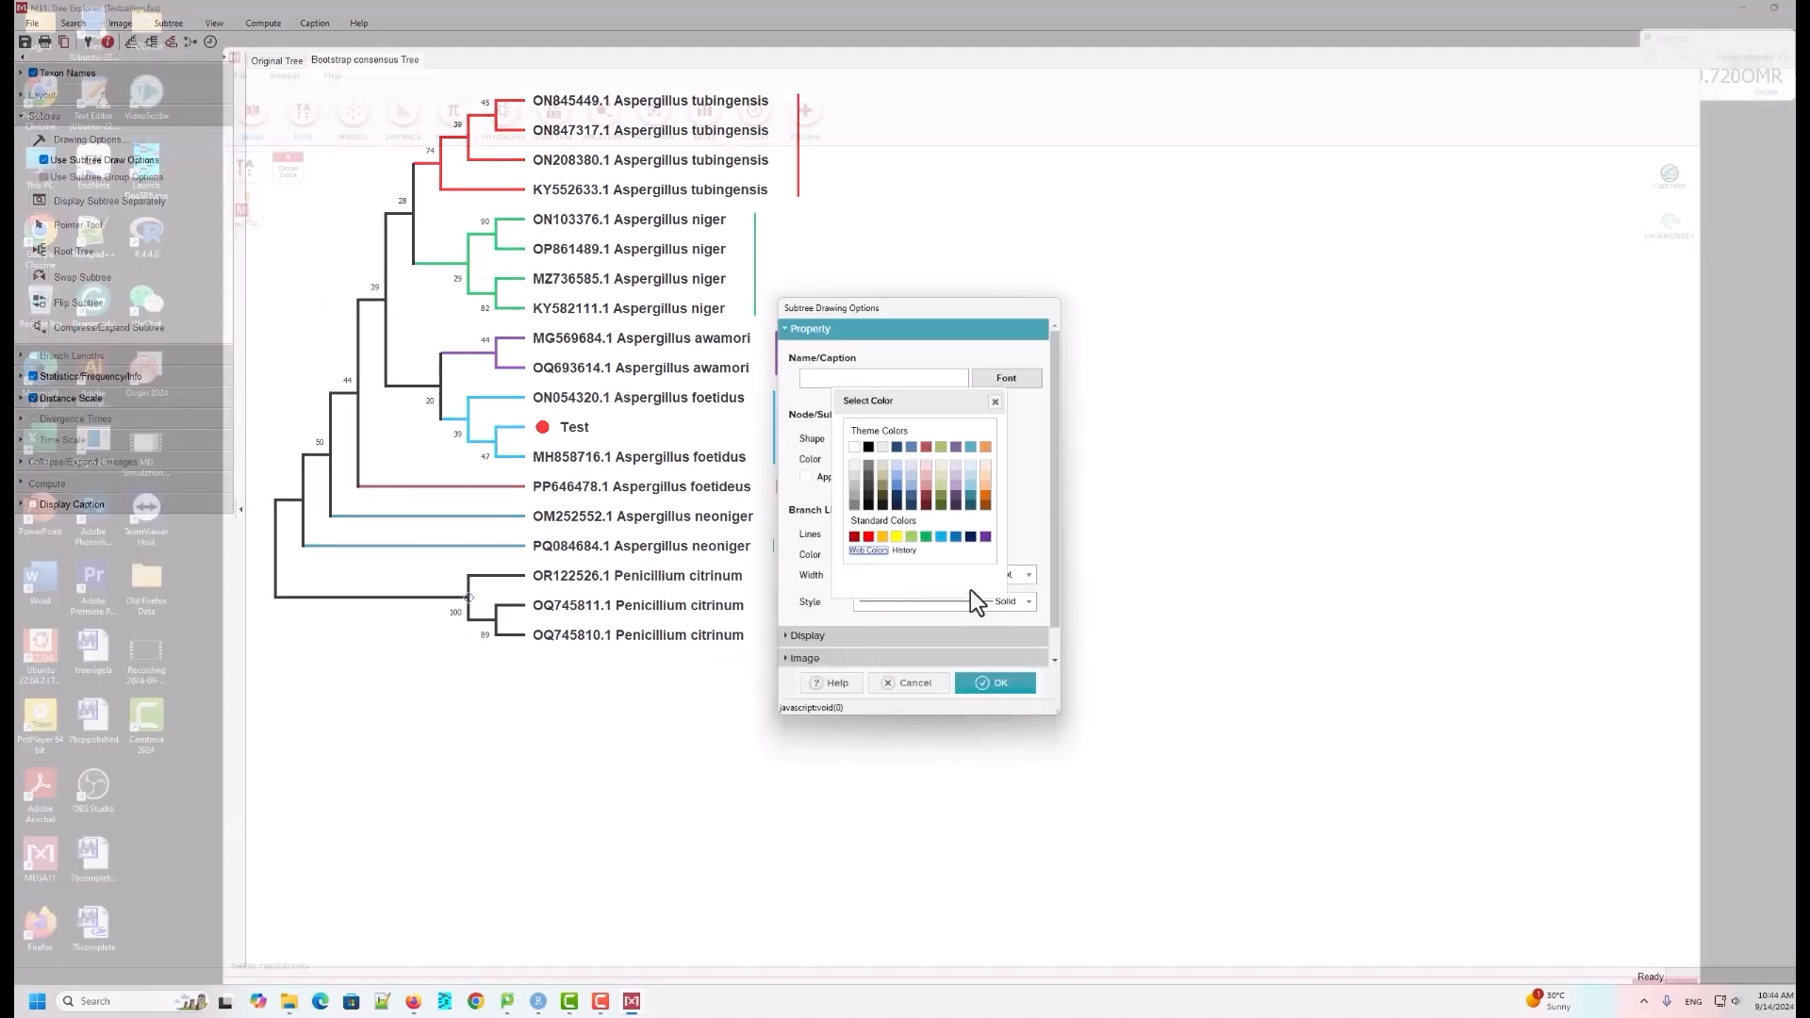
pyautogui.click(882, 538)
# Step: Give the Penicillium citrinum subtree a Line-style bracket in amber #ffc000 with a line width of 3 pixels and apply the formatting
pyautogui.click(792, 637)
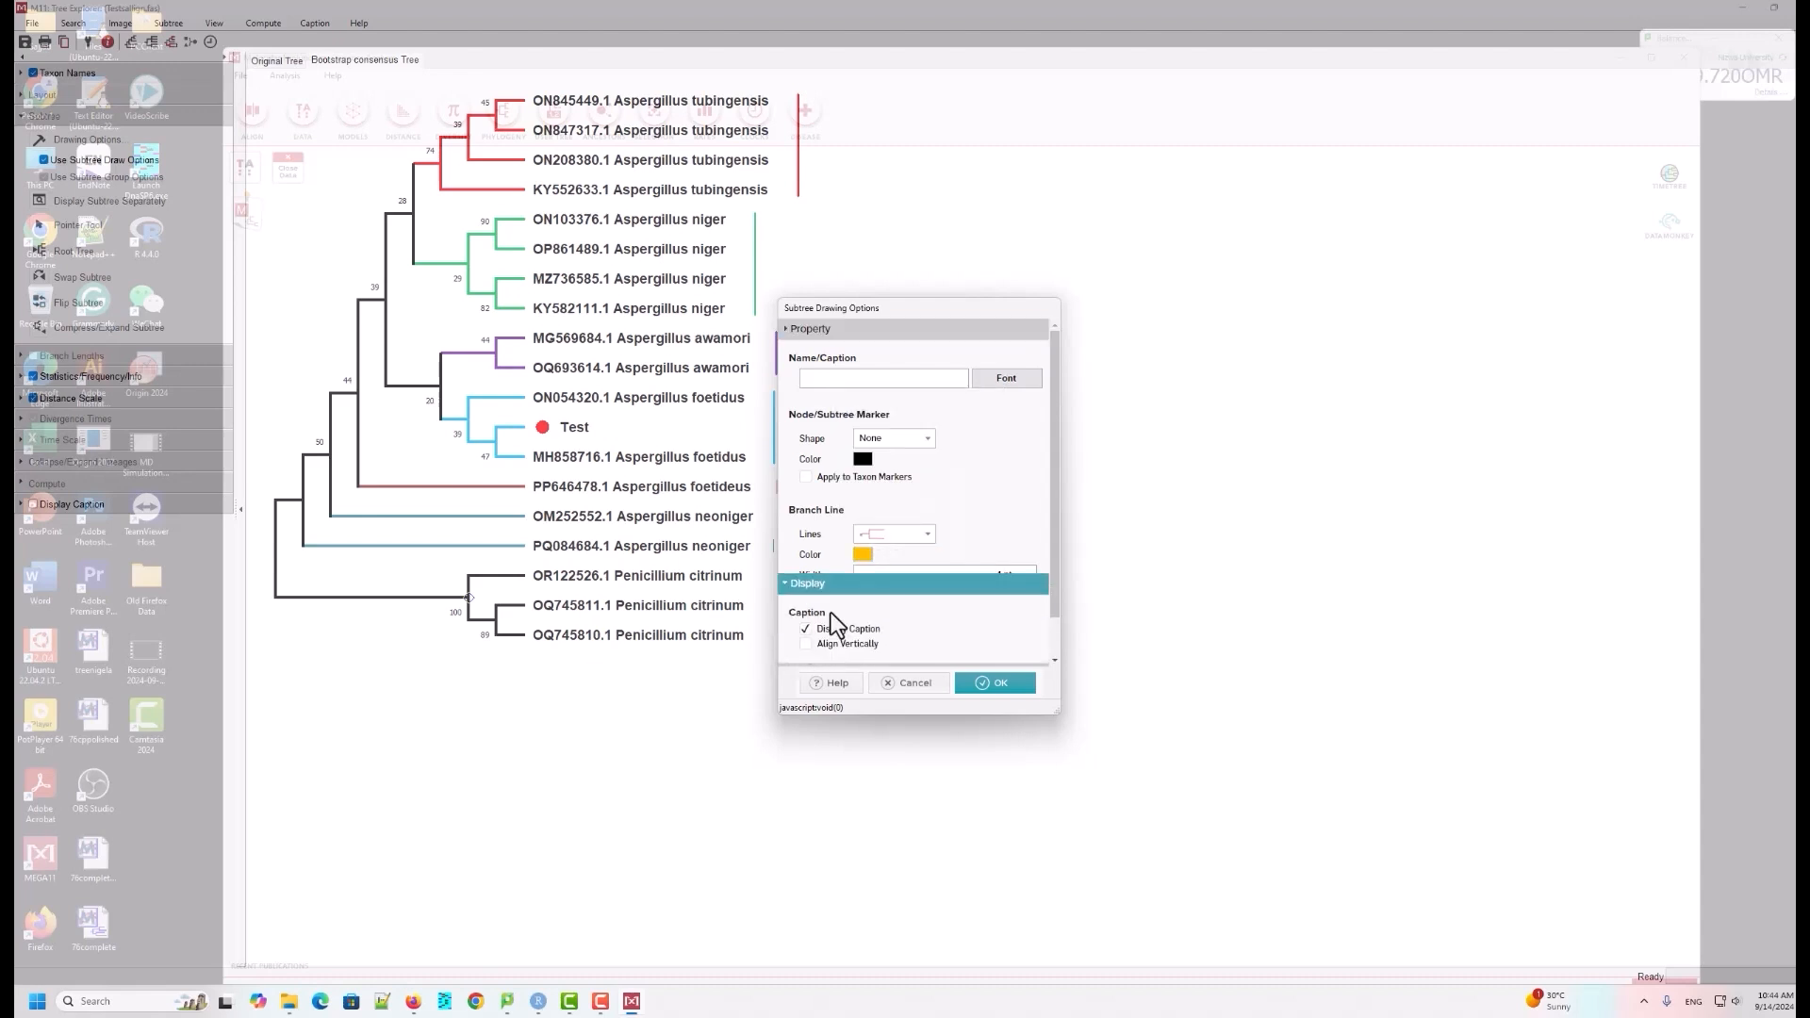
pyautogui.click(905, 481)
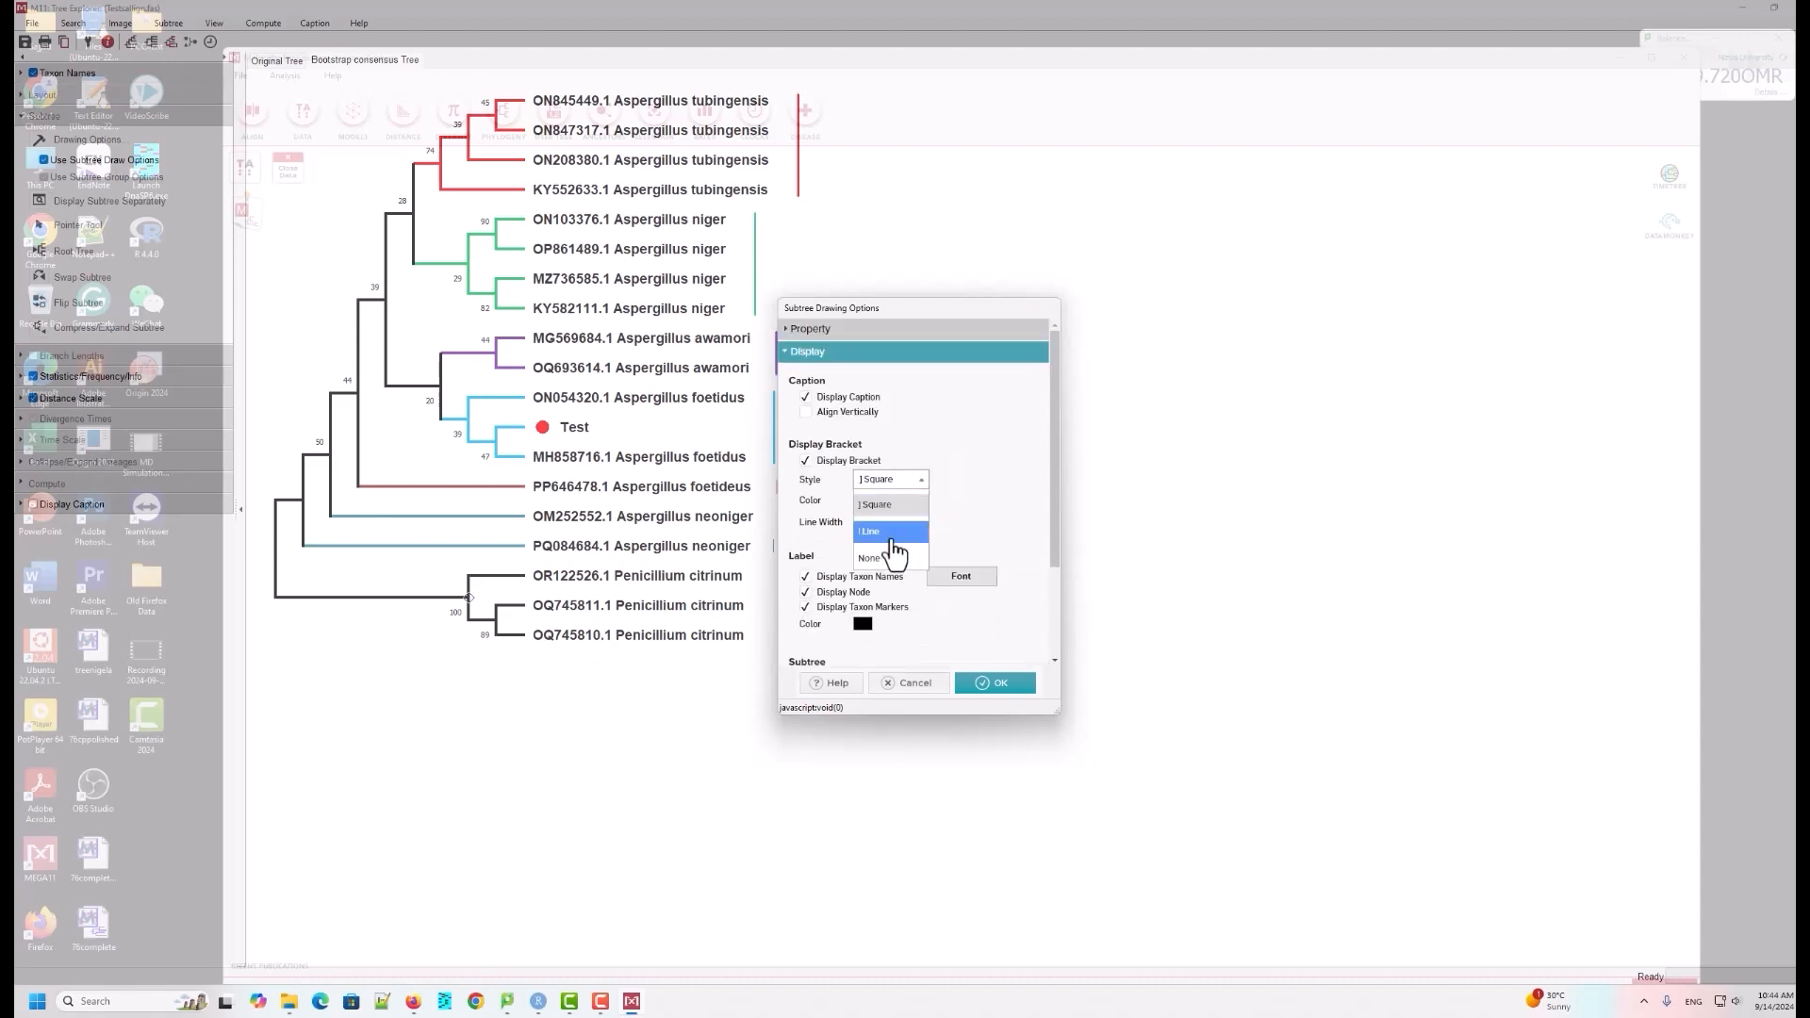
pyautogui.click(890, 533)
pyautogui.click(863, 500)
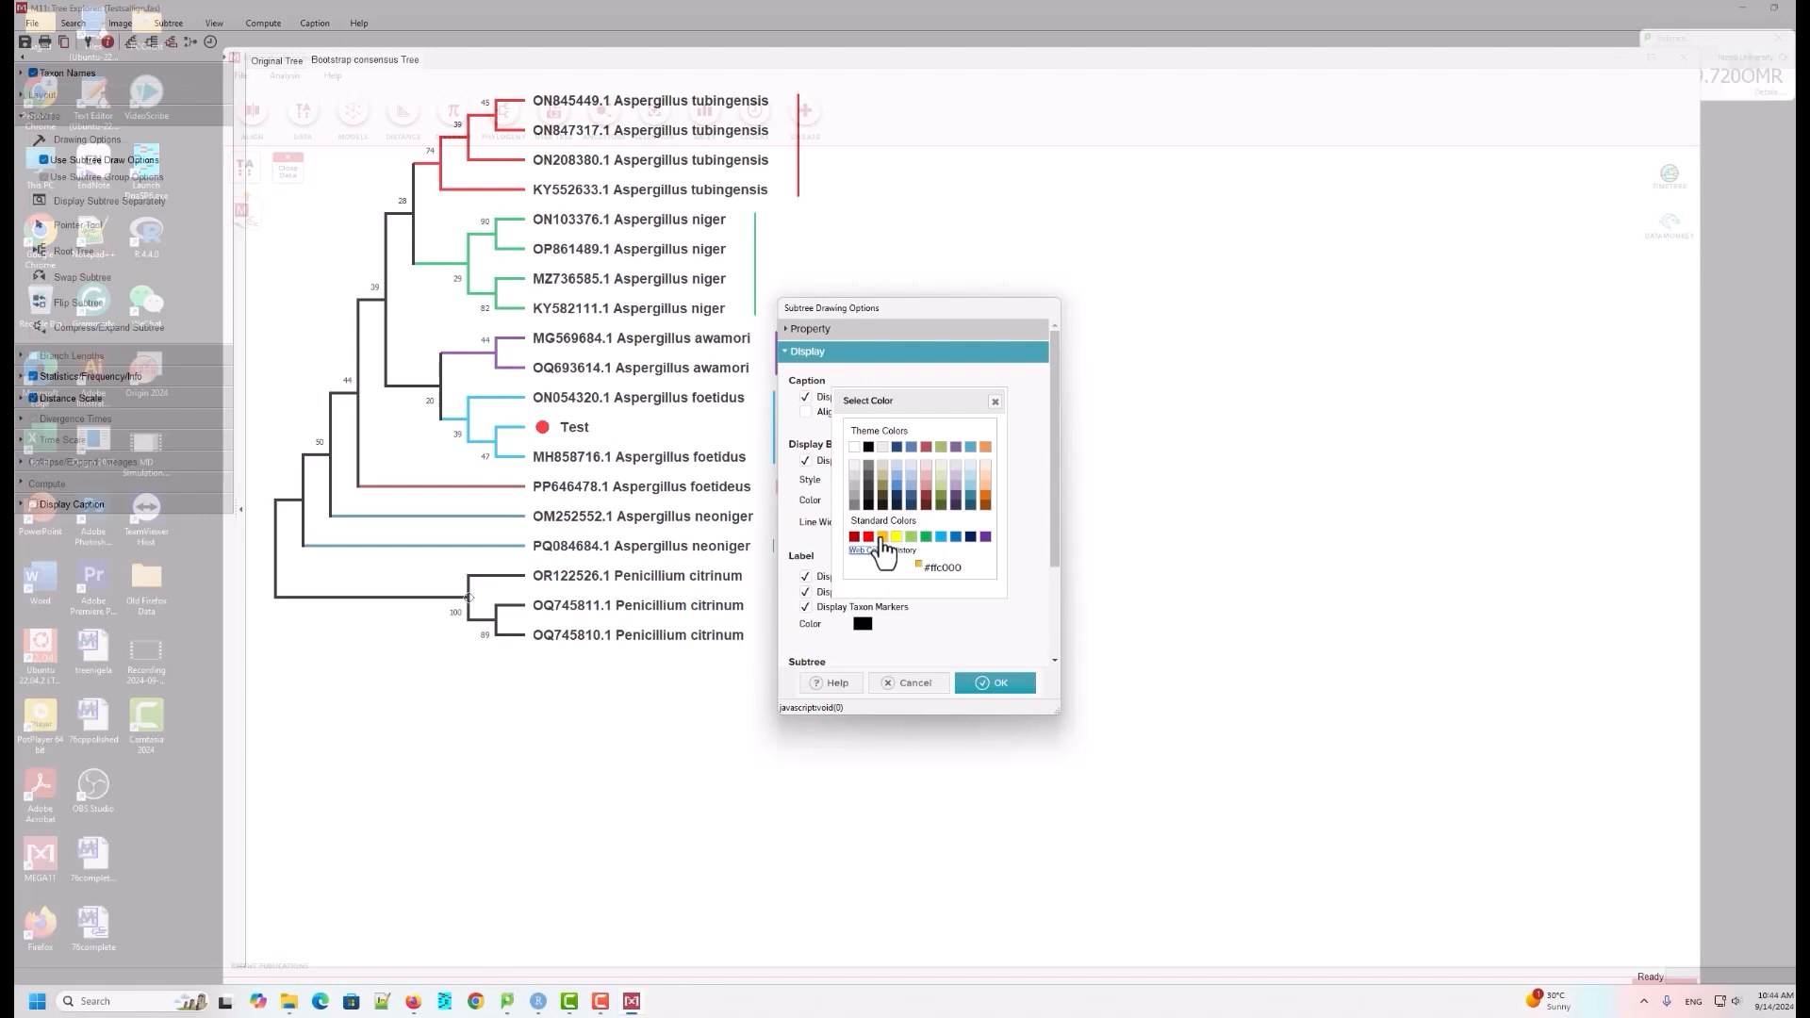
pyautogui.click(883, 538)
pyautogui.click(887, 517)
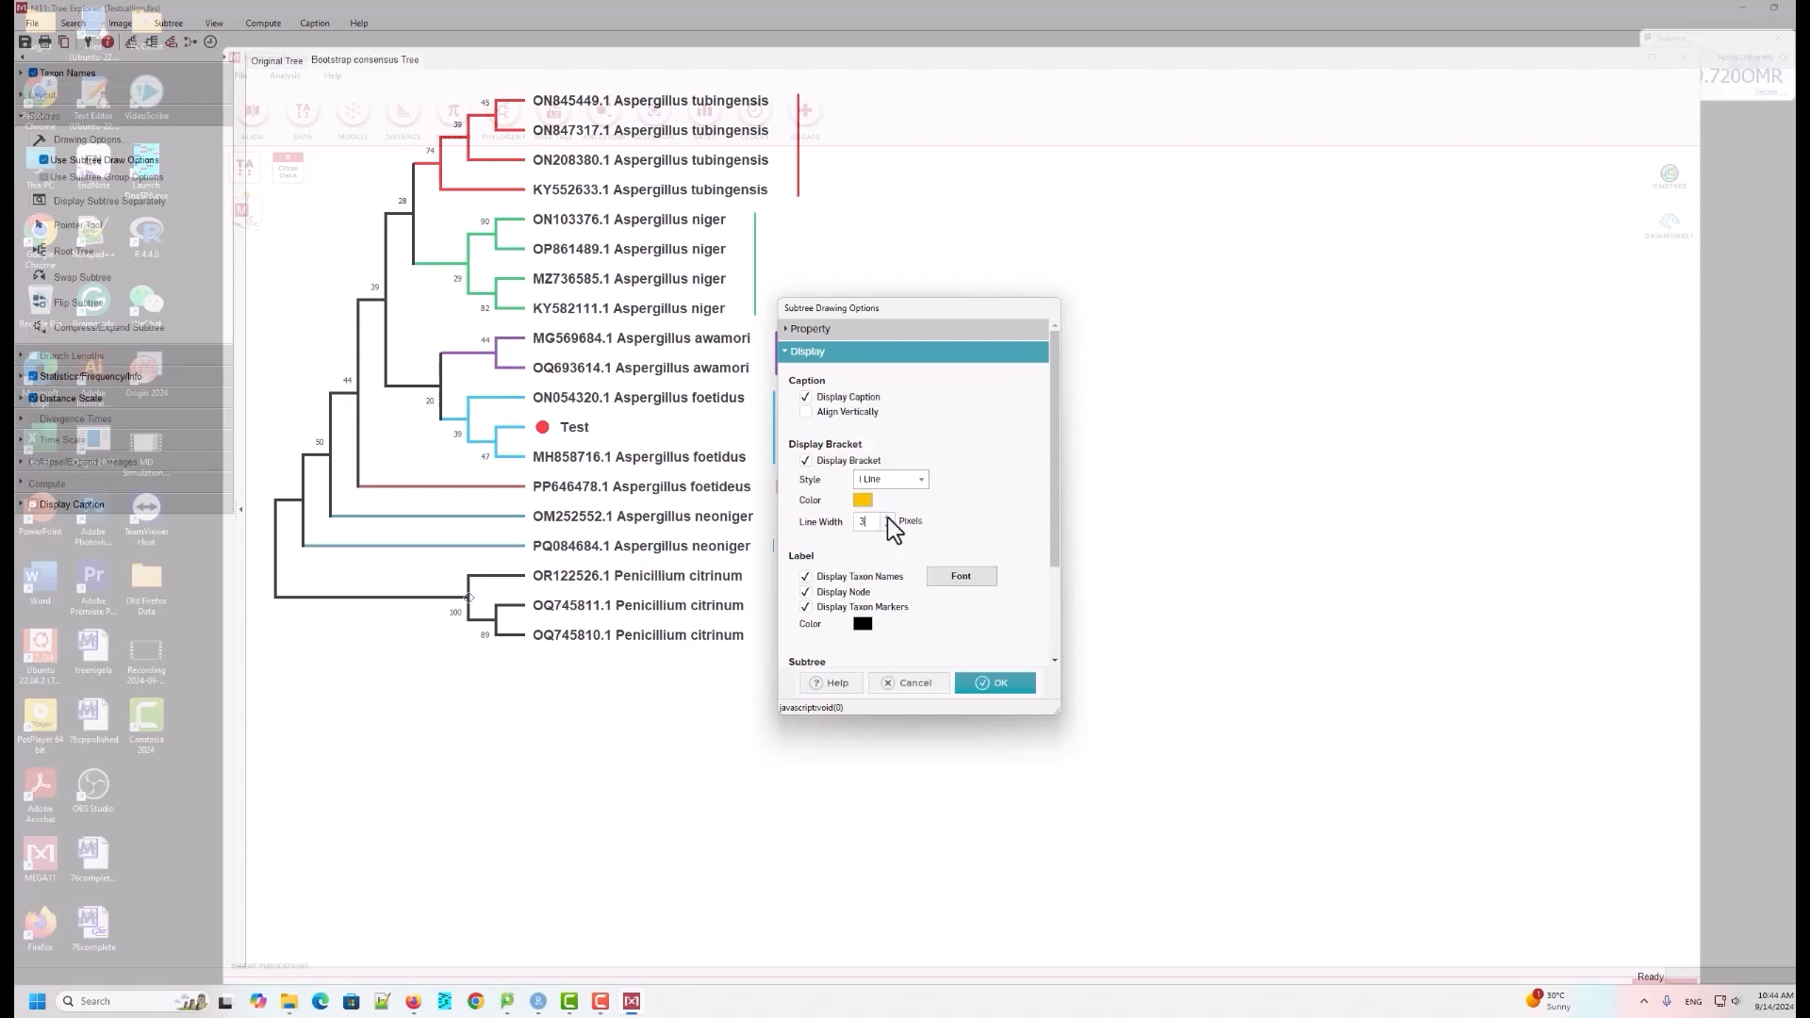
pyautogui.click(983, 682)
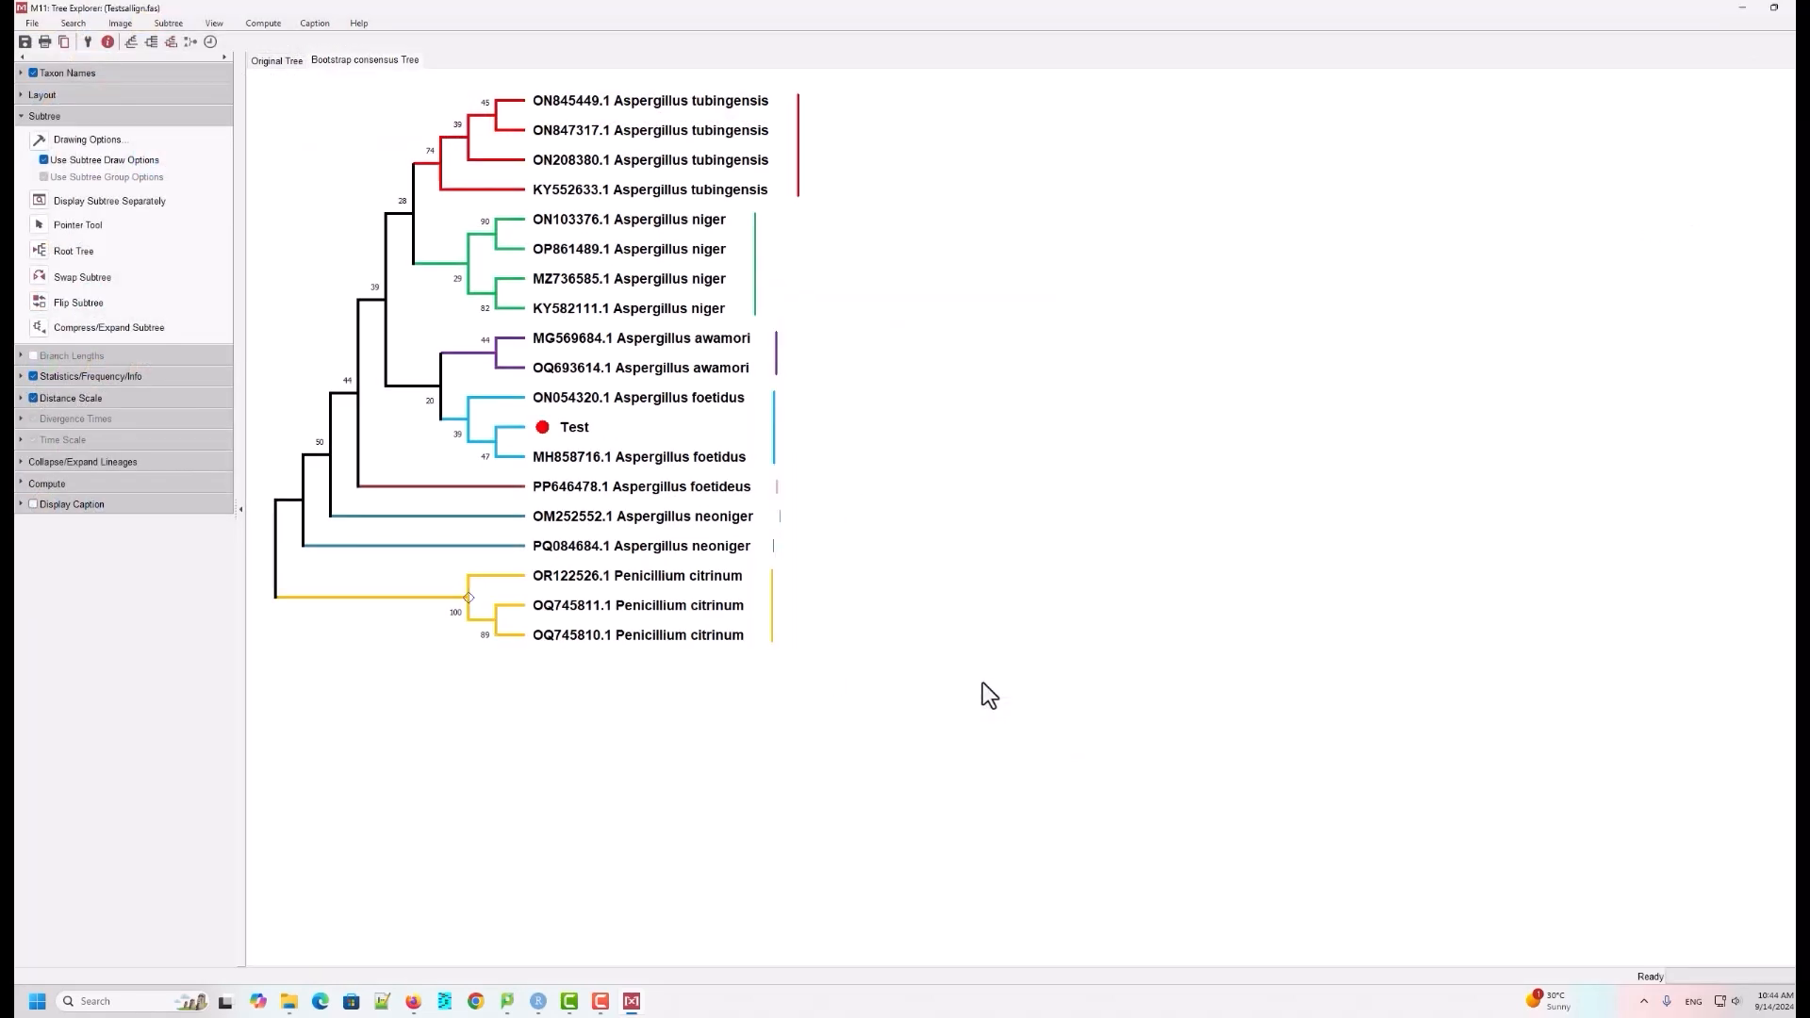
# Step: Set the bracket line width of the PQ084684.1 Aspergillus neoniger branch to 3 pixels and apply it
pyautogui.click(523, 518)
pyautogui.click(40, 142)
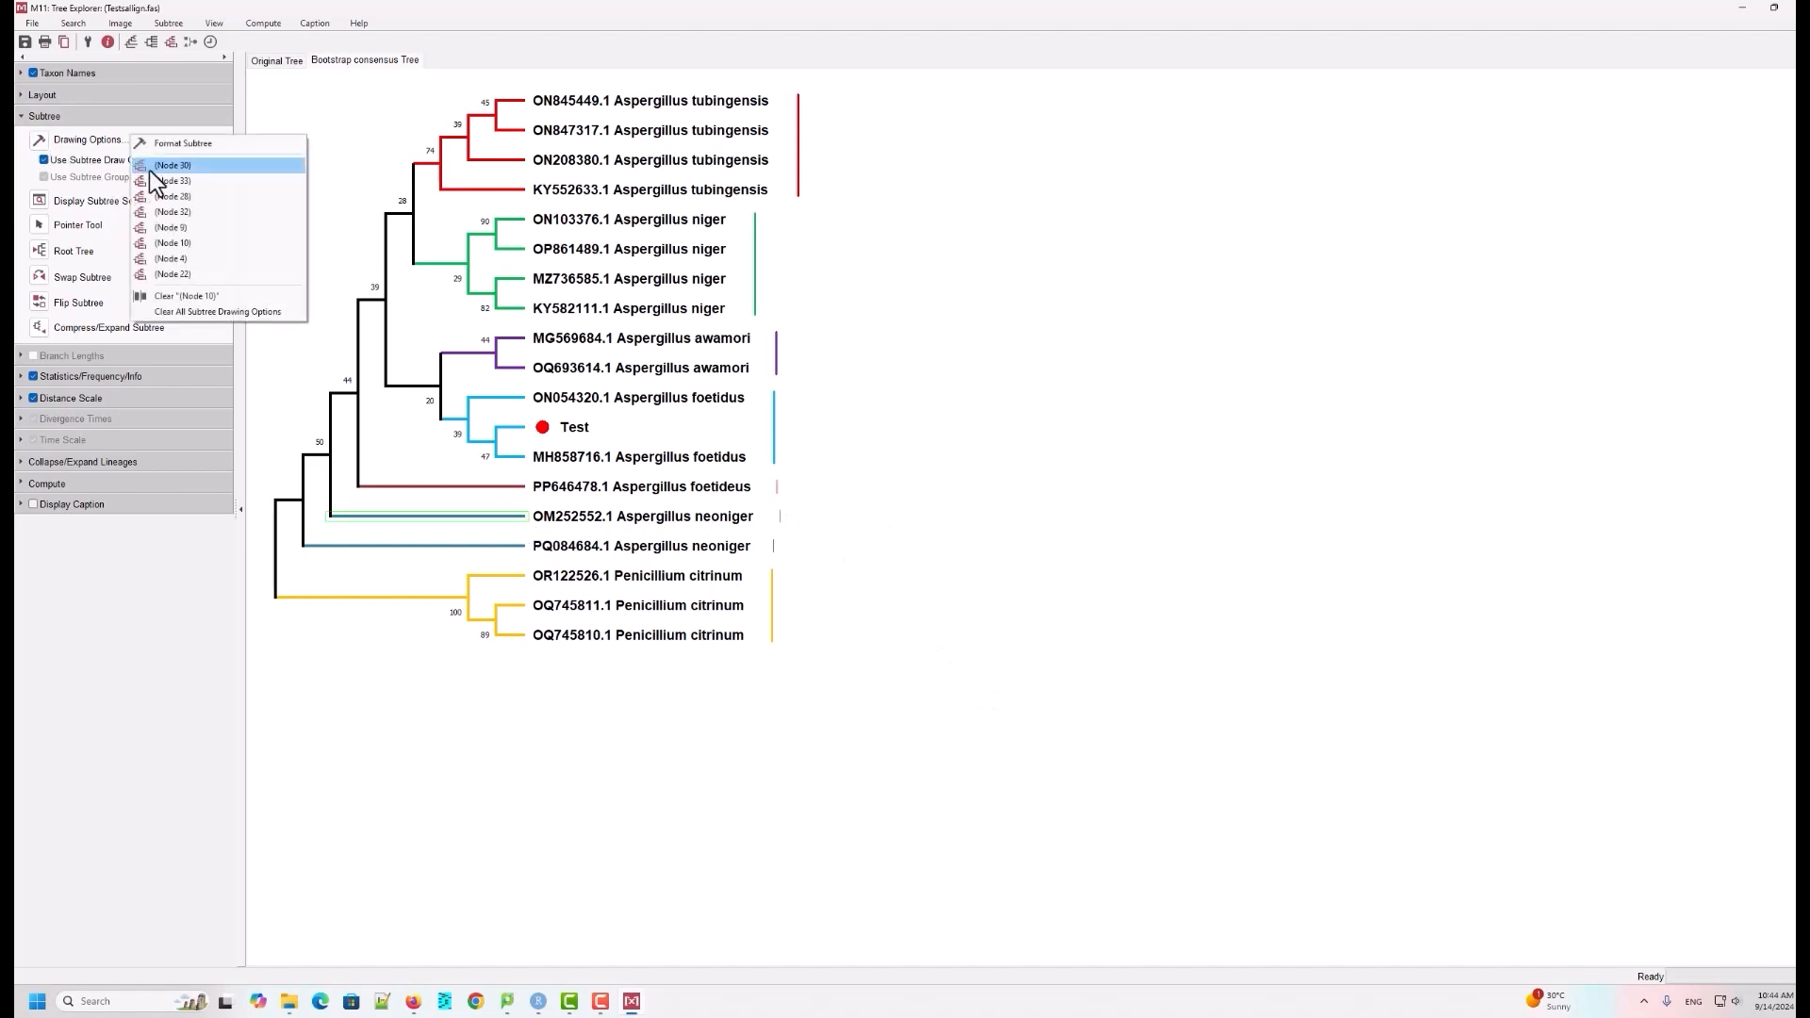
pyautogui.click(179, 266)
pyautogui.click(807, 636)
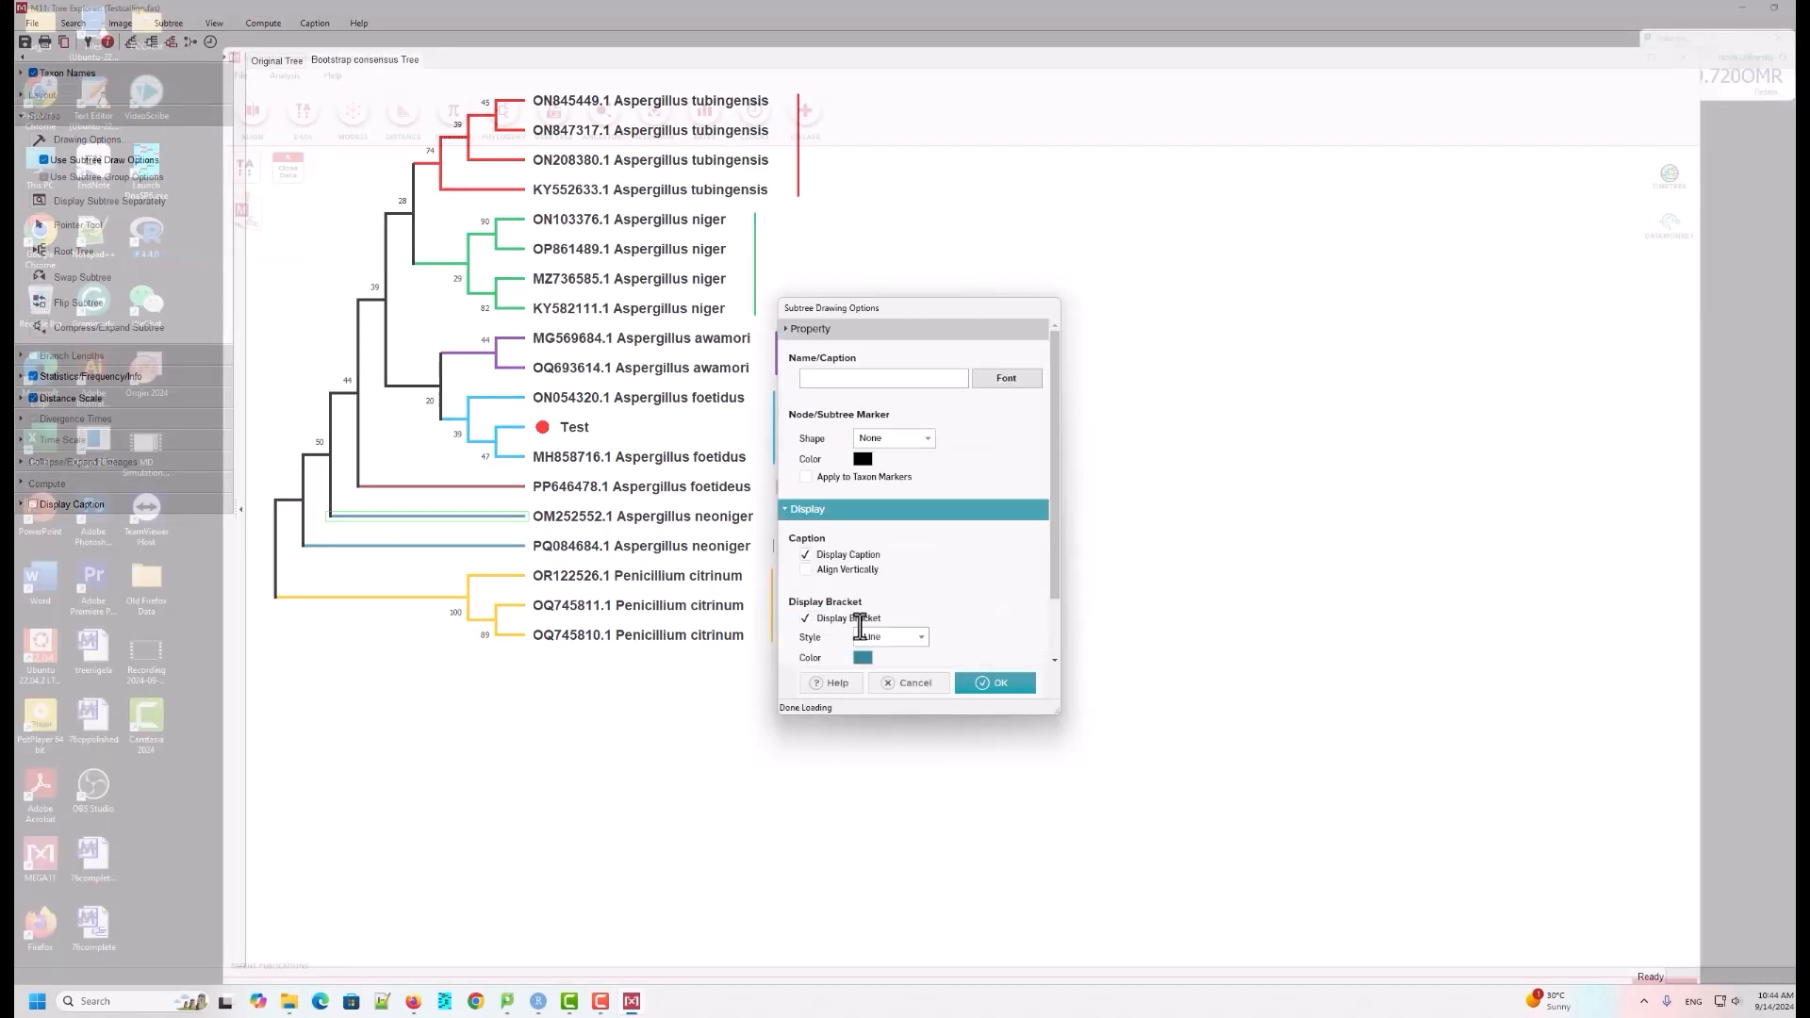
pyautogui.click(886, 516)
pyautogui.click(886, 516)
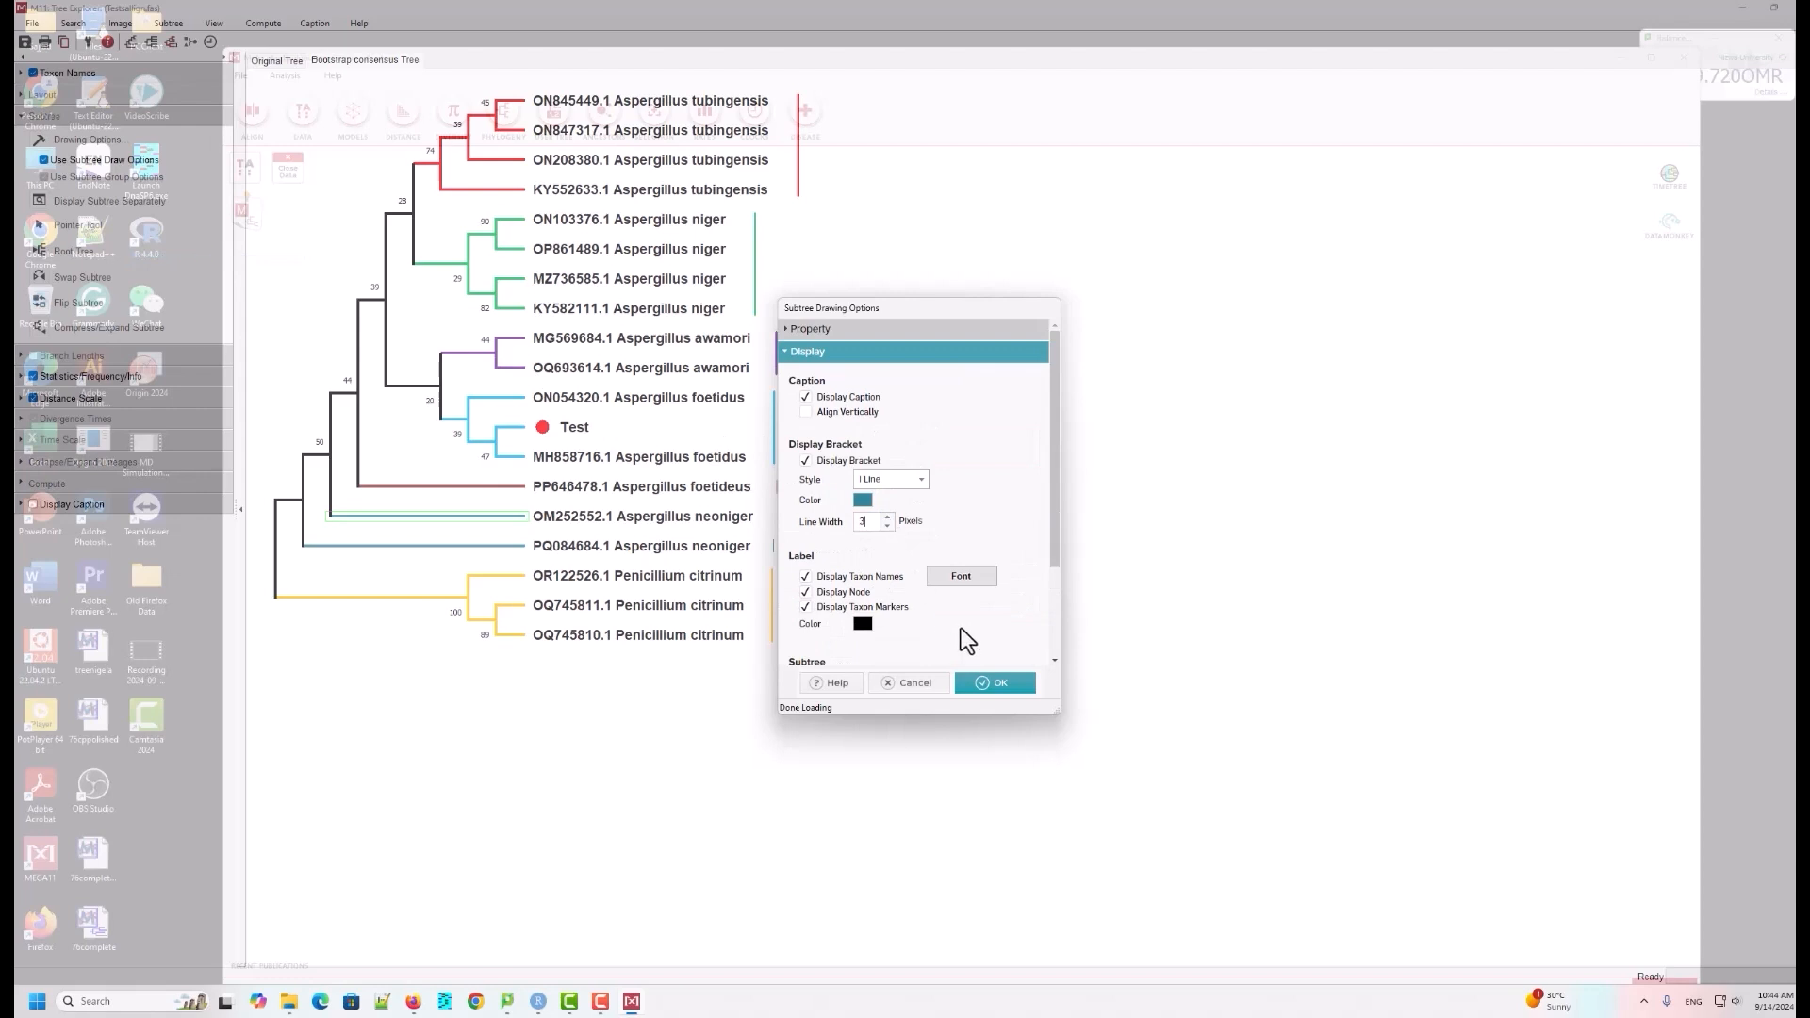
pyautogui.click(999, 680)
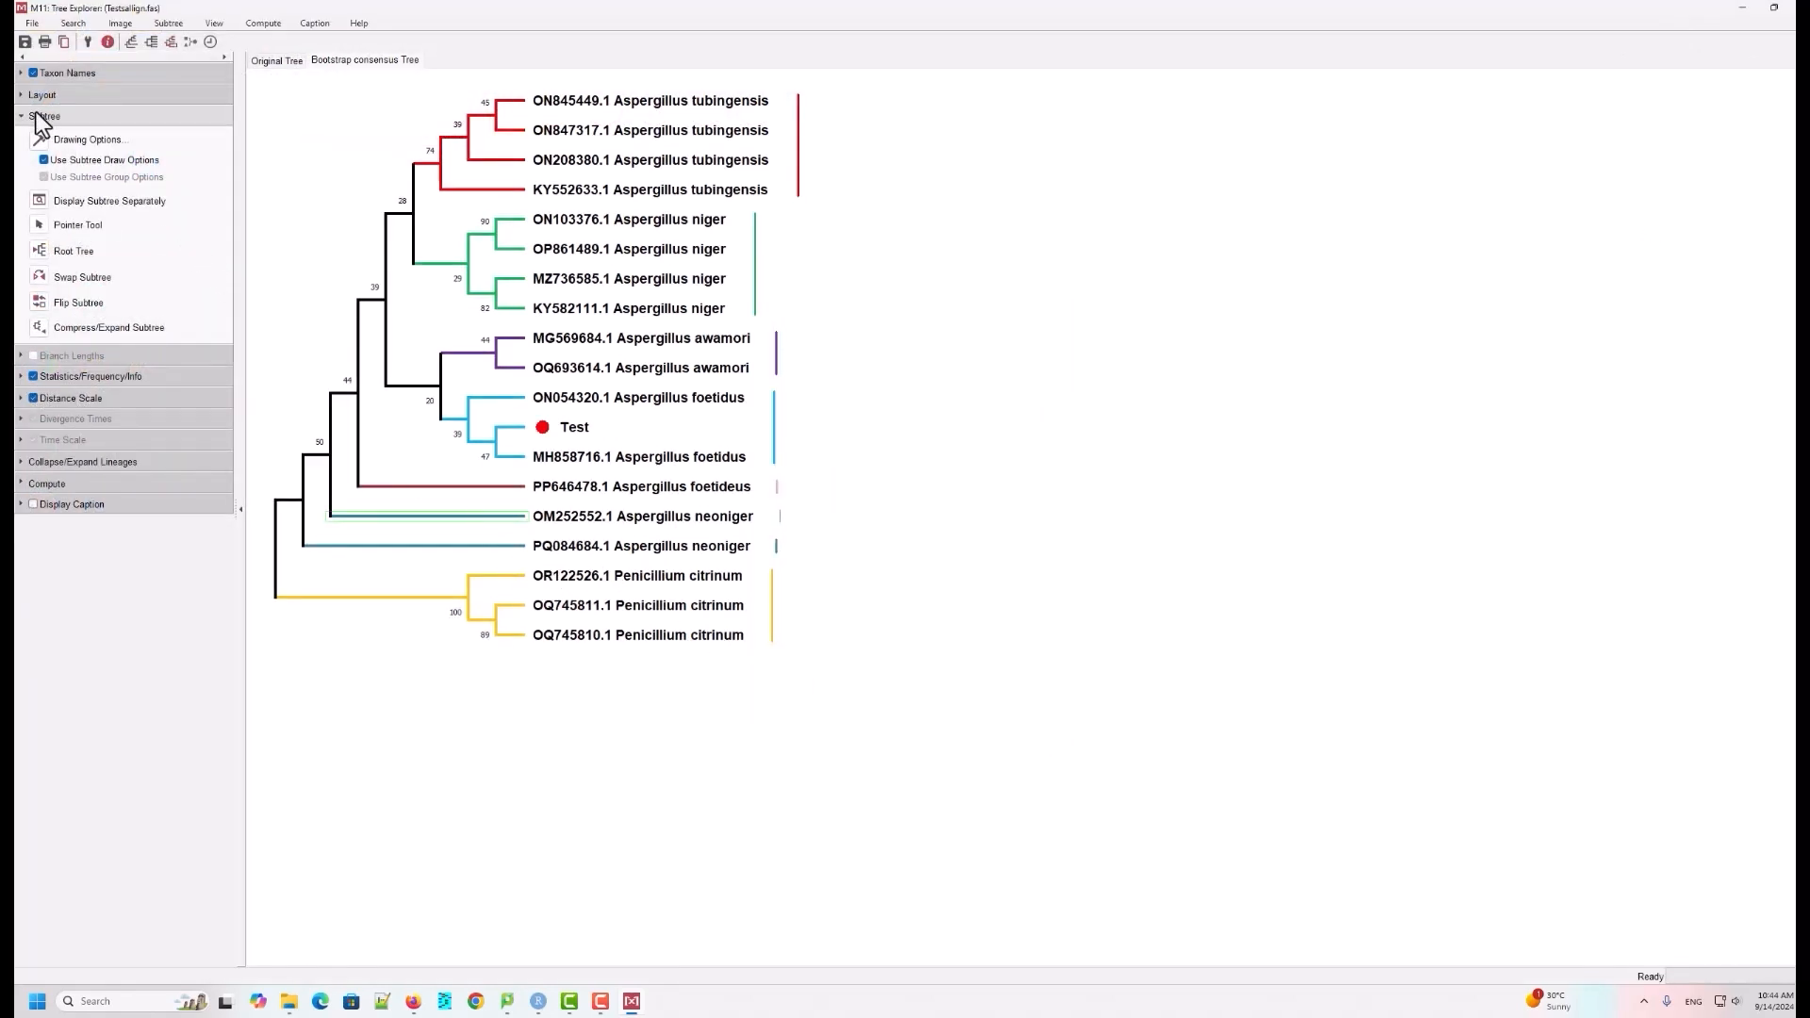
pyautogui.click(39, 141)
pyautogui.click(184, 259)
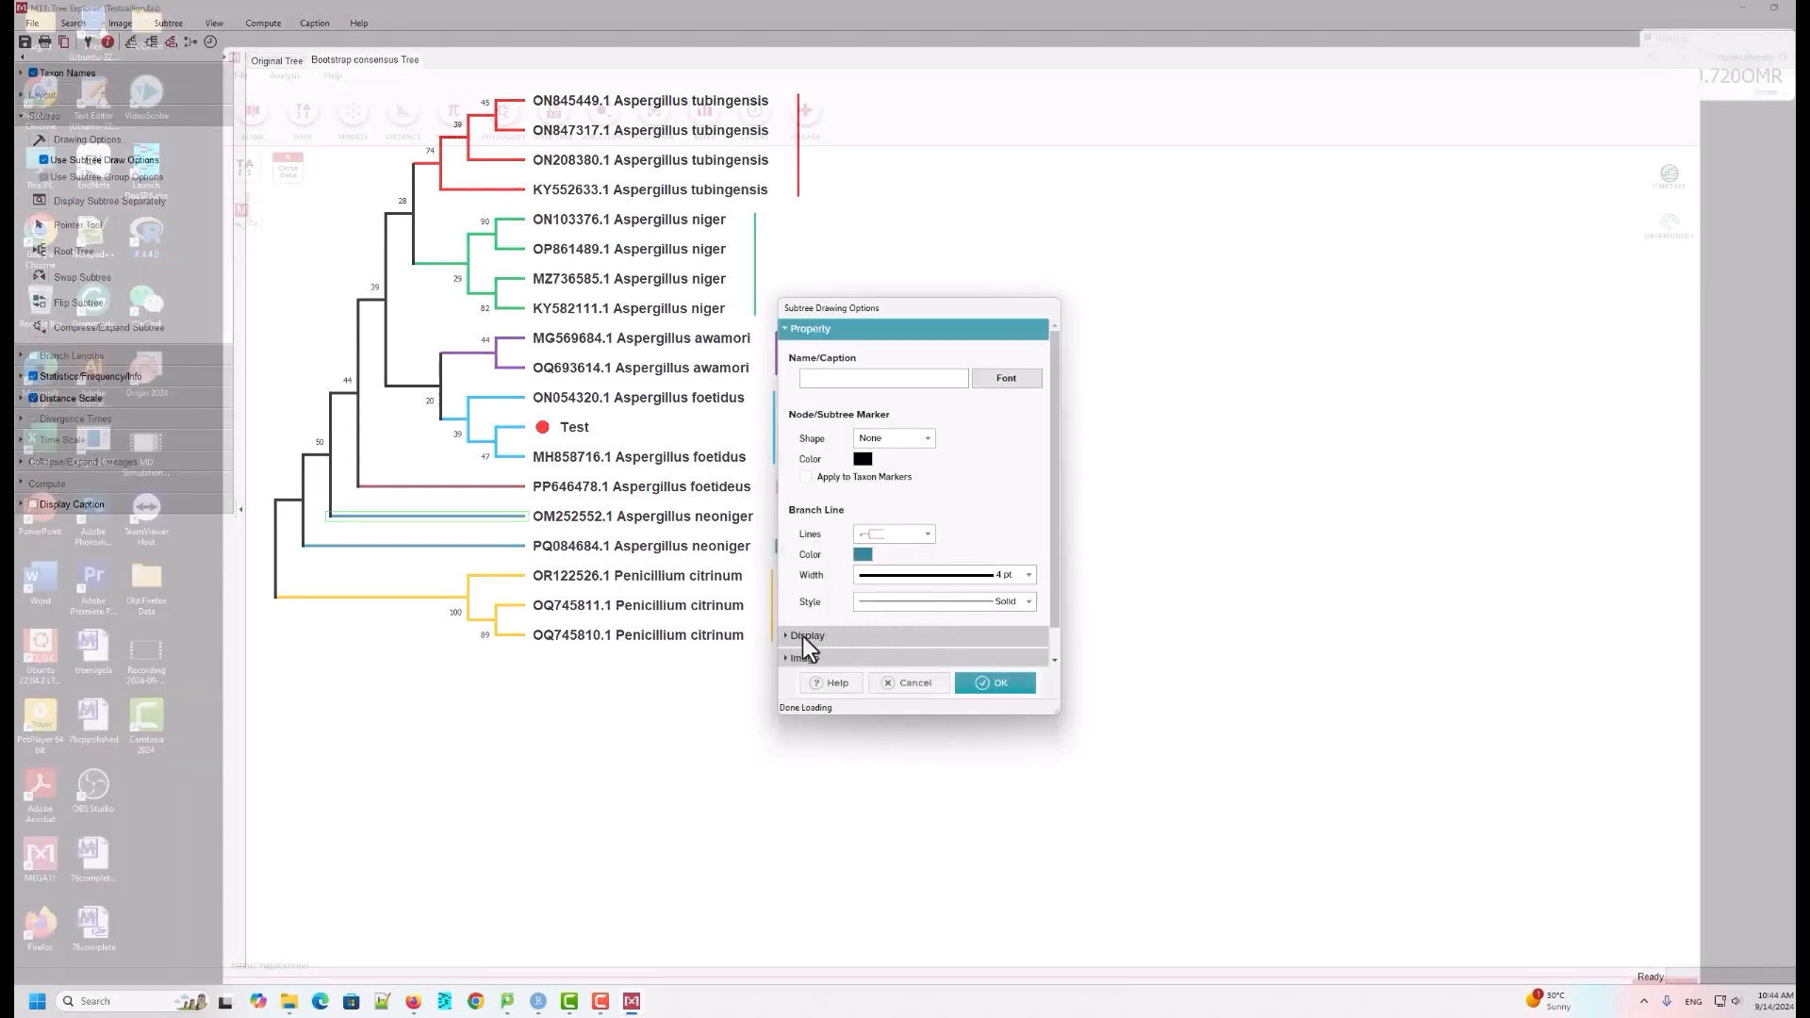
pyautogui.click(806, 637)
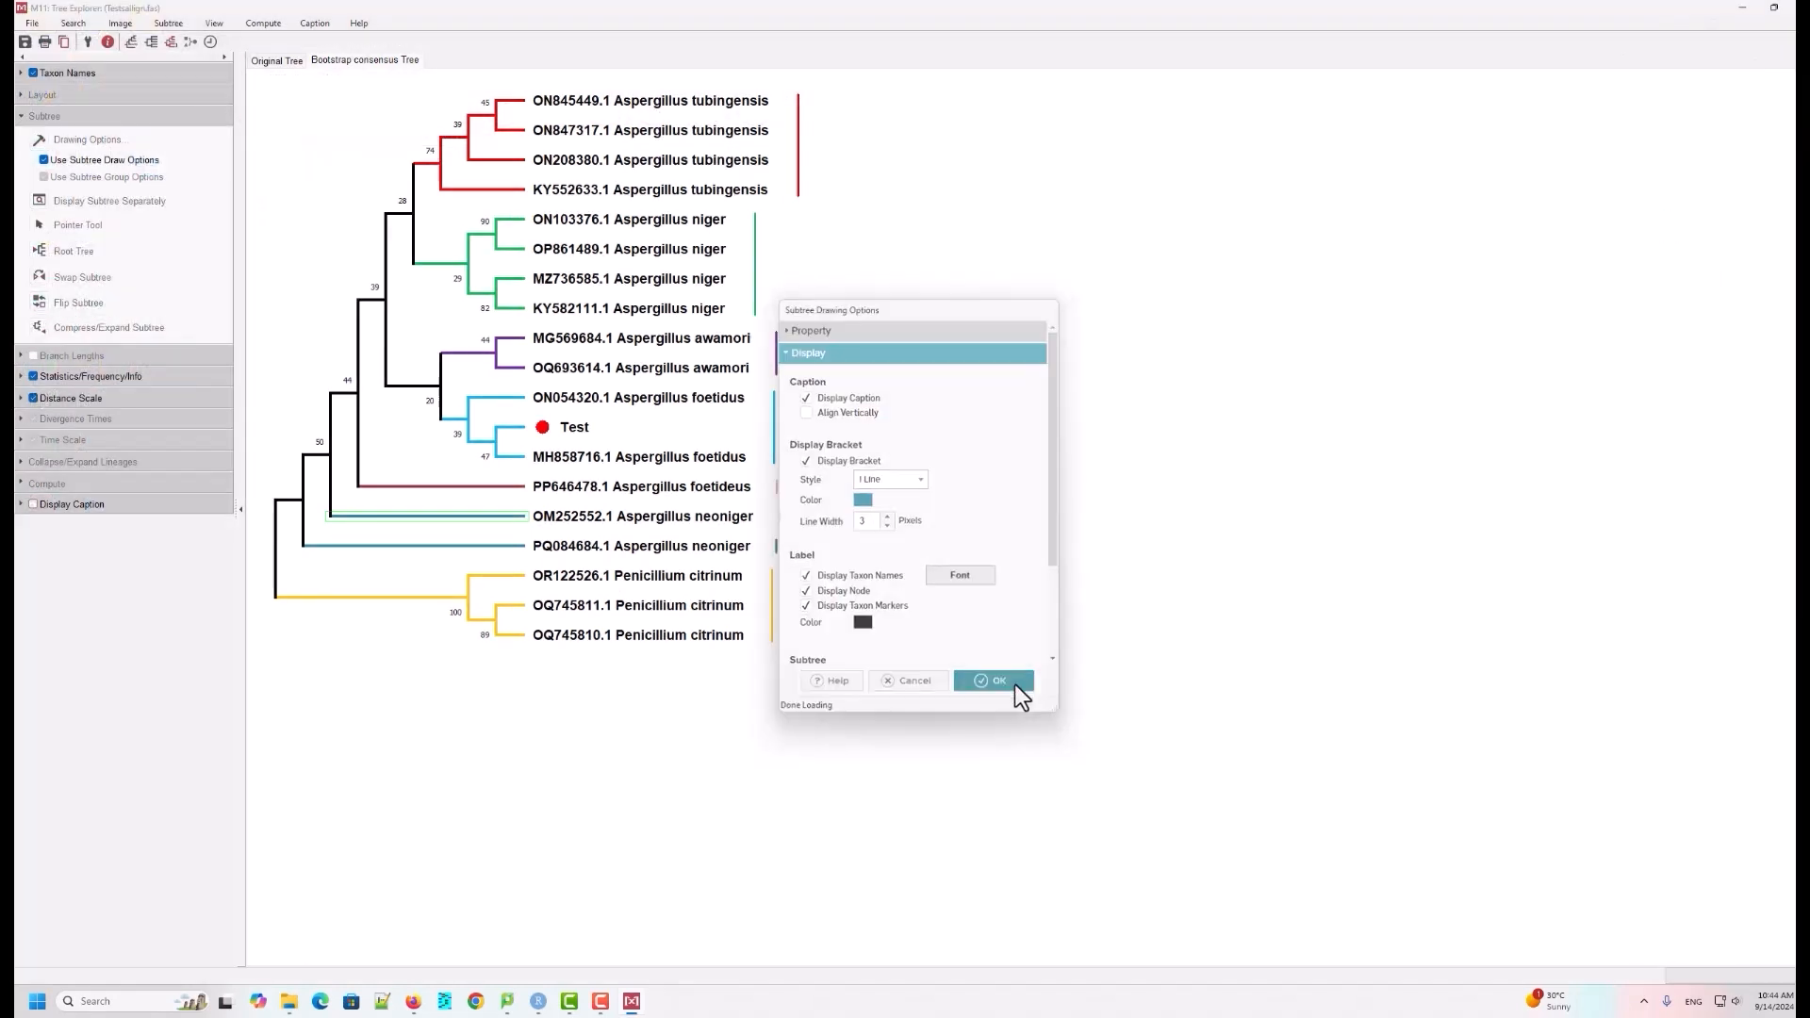
pyautogui.click(1016, 684)
# Step: Set the bracket line width of the OM252552.1 Aspergillus neoniger branch to 3 pixels and apply it
pyautogui.click(82, 144)
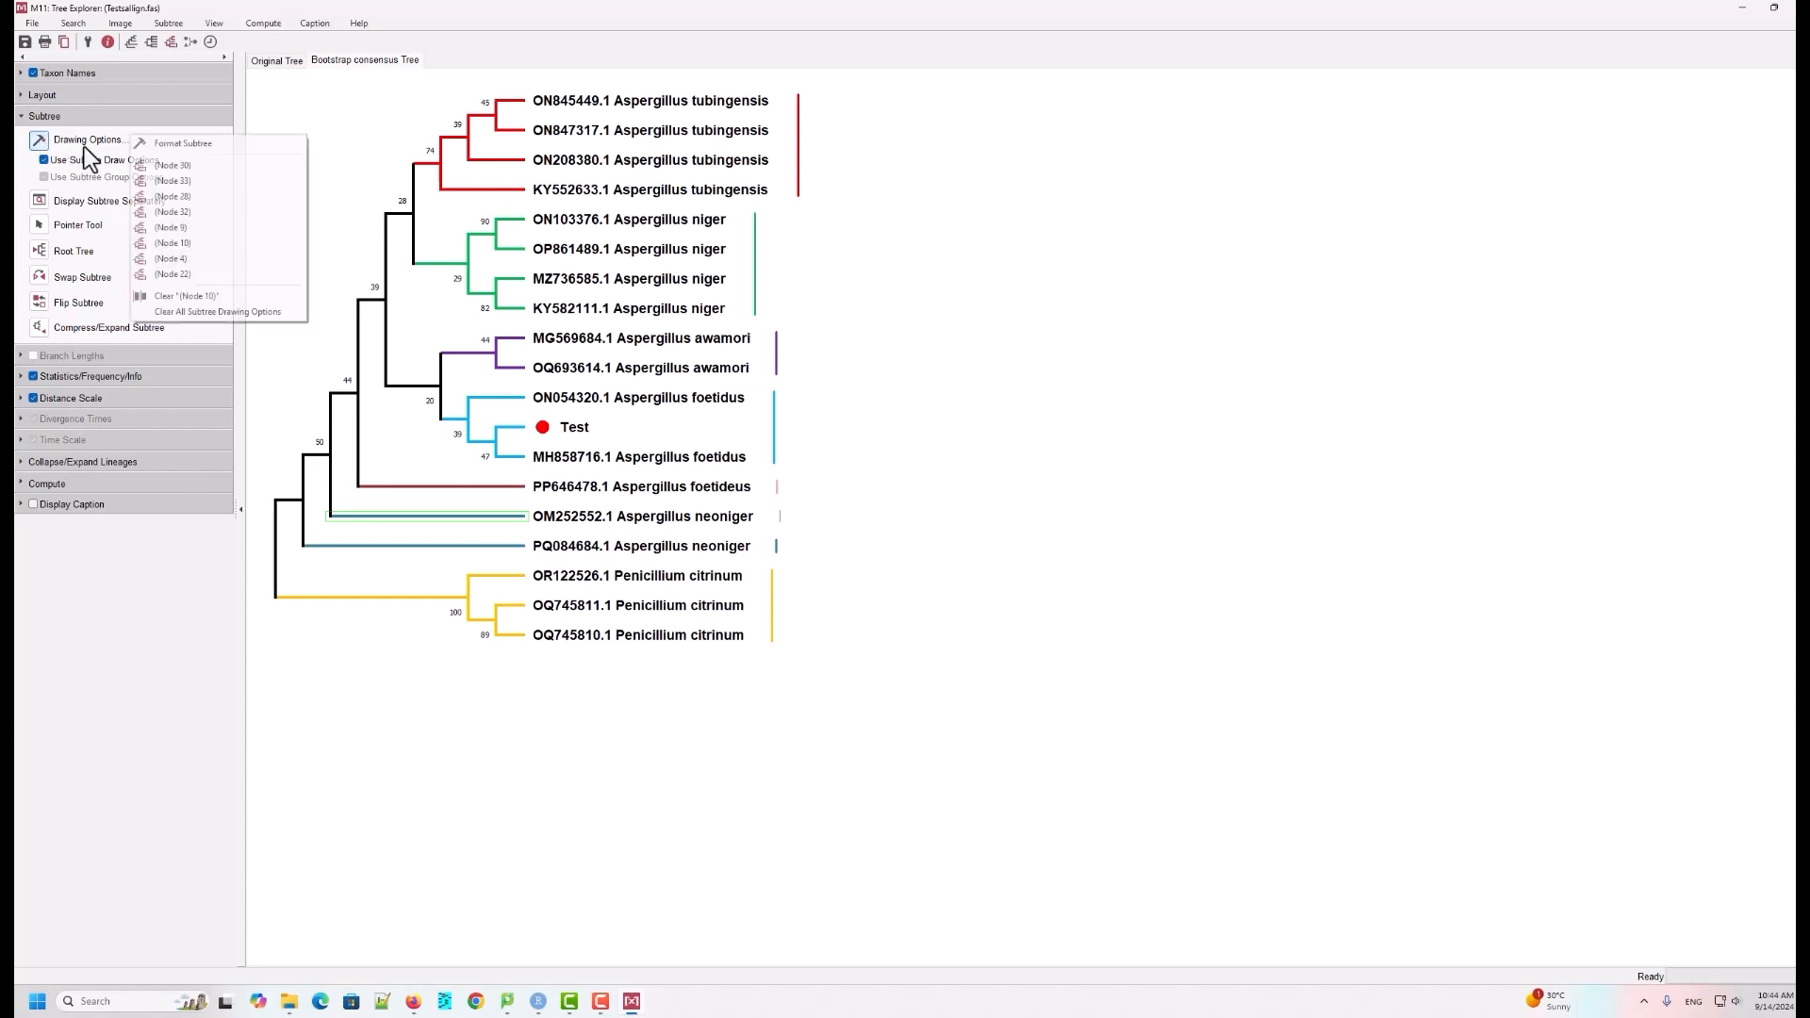
pyautogui.click(181, 240)
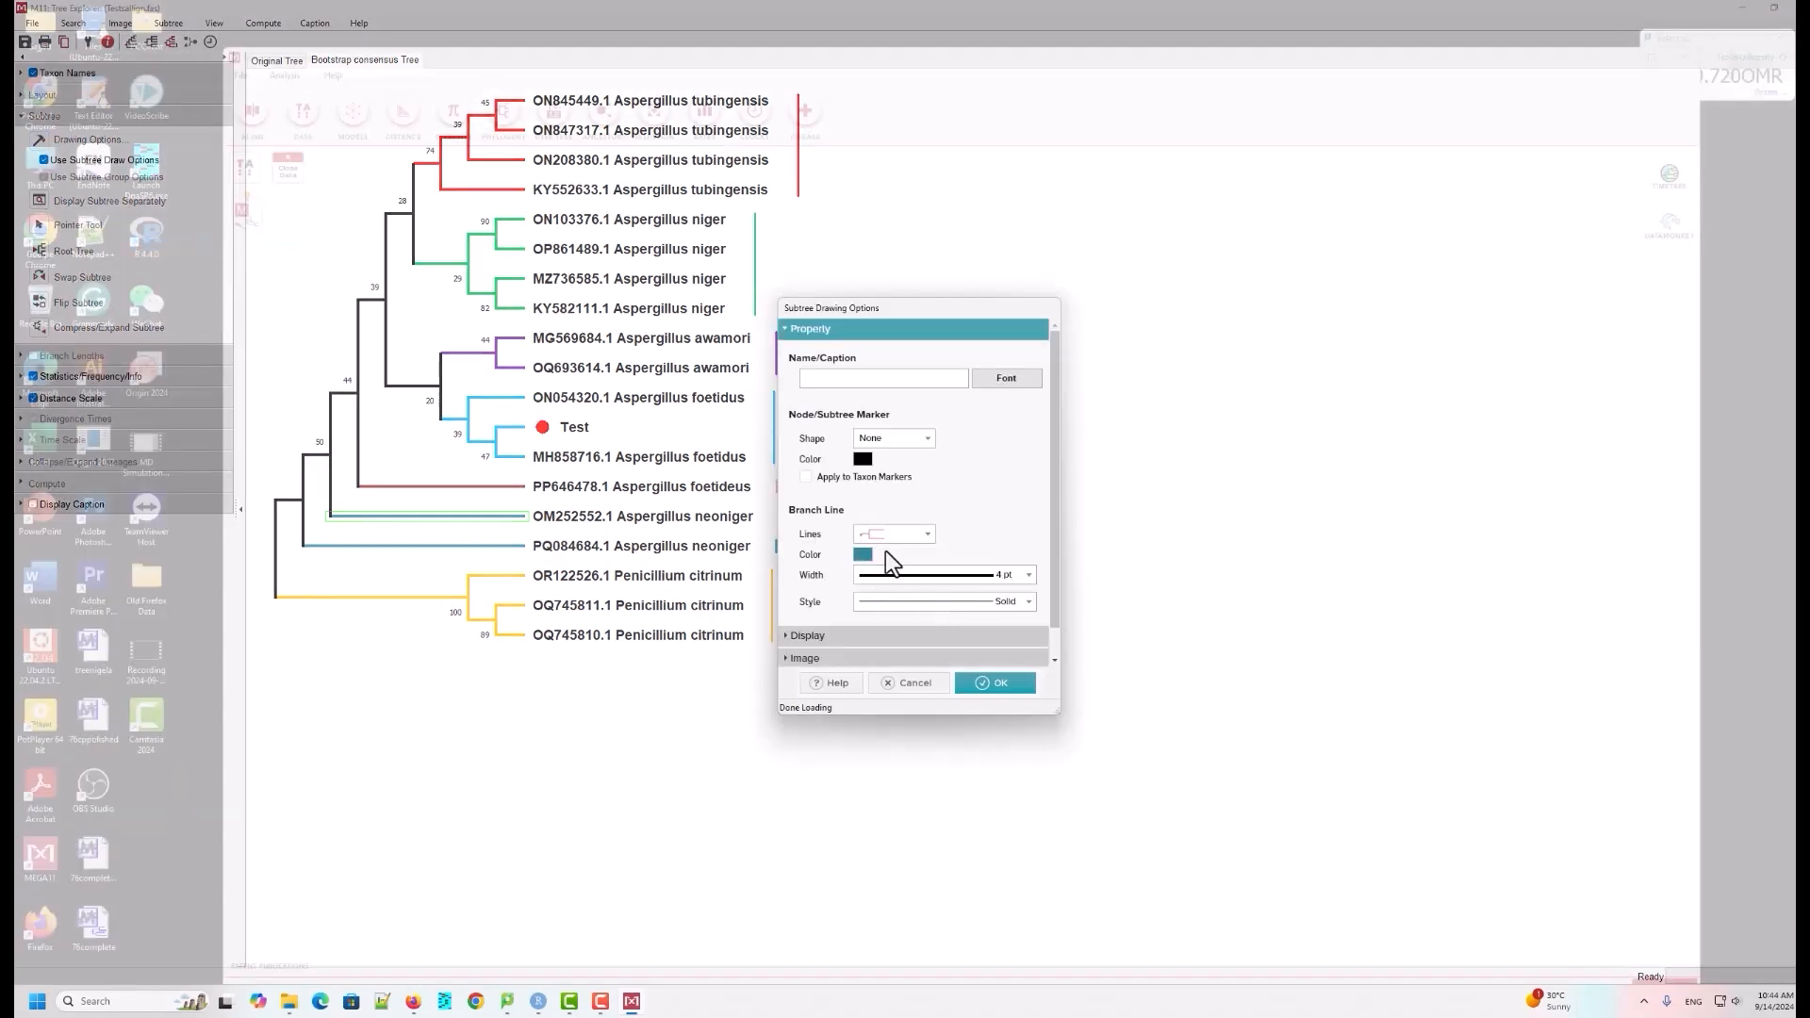
pyautogui.click(878, 636)
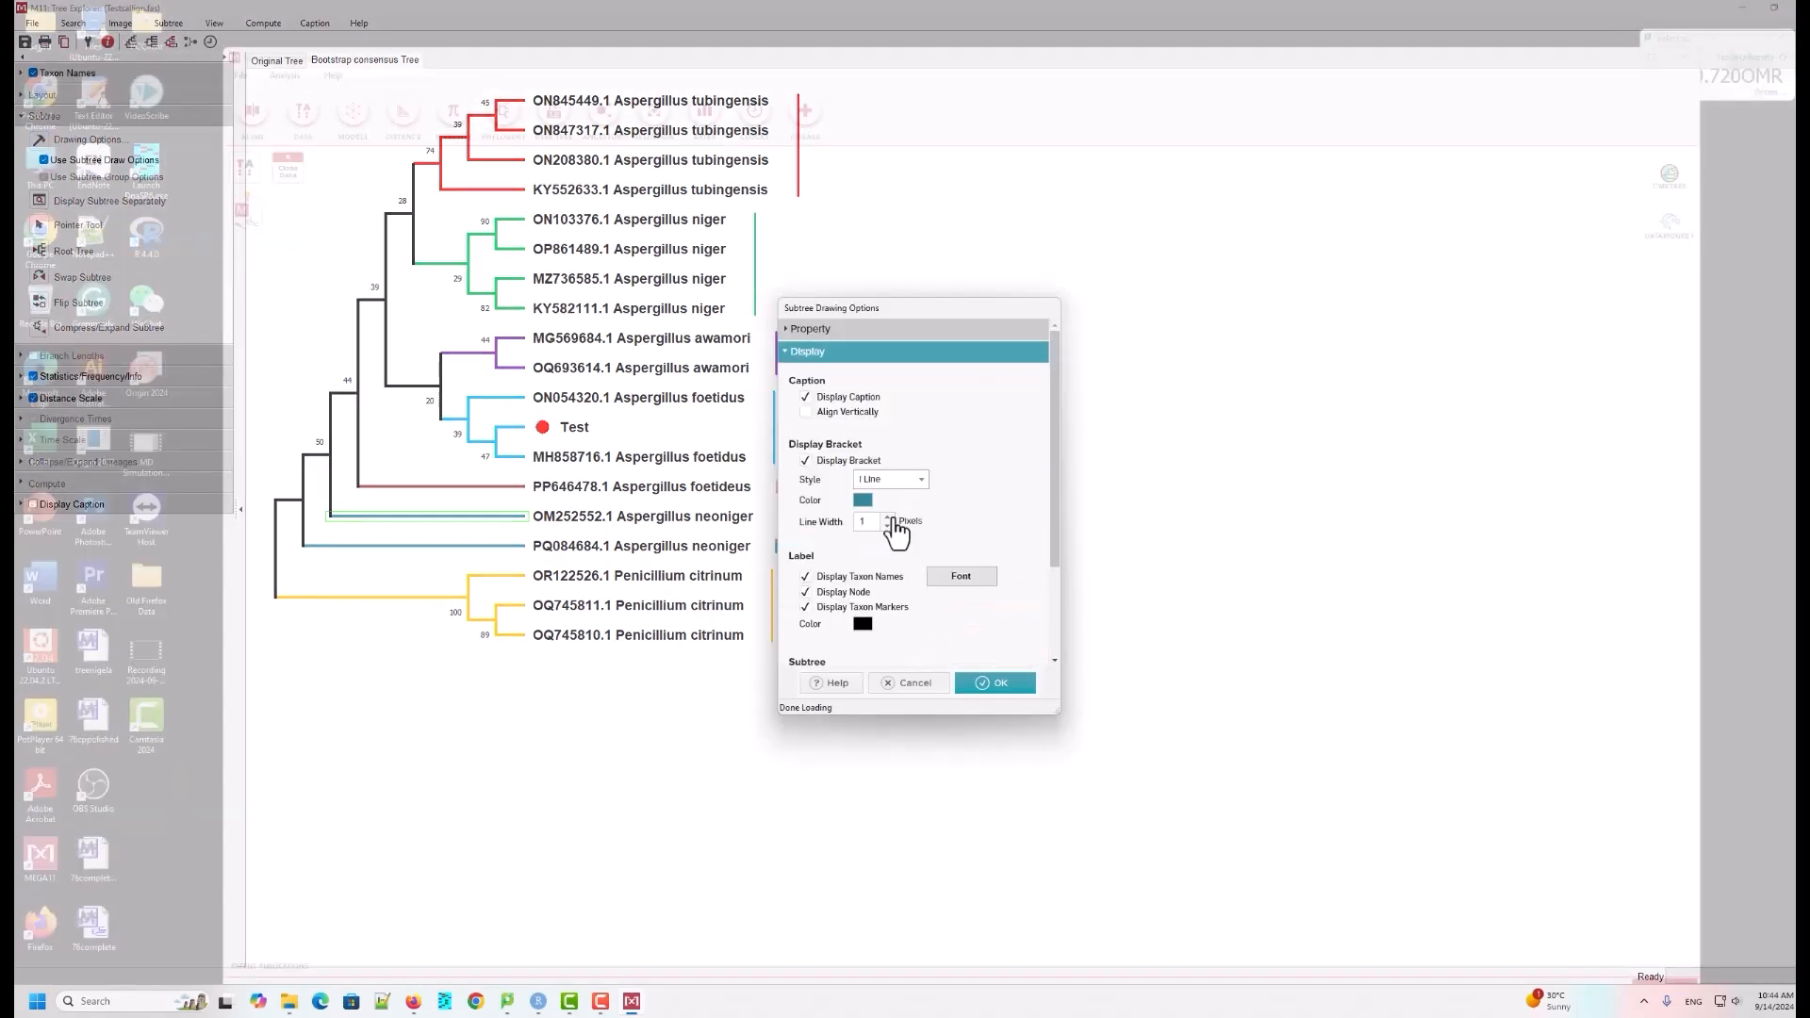
pyautogui.click(886, 517)
pyautogui.click(886, 516)
pyautogui.click(997, 682)
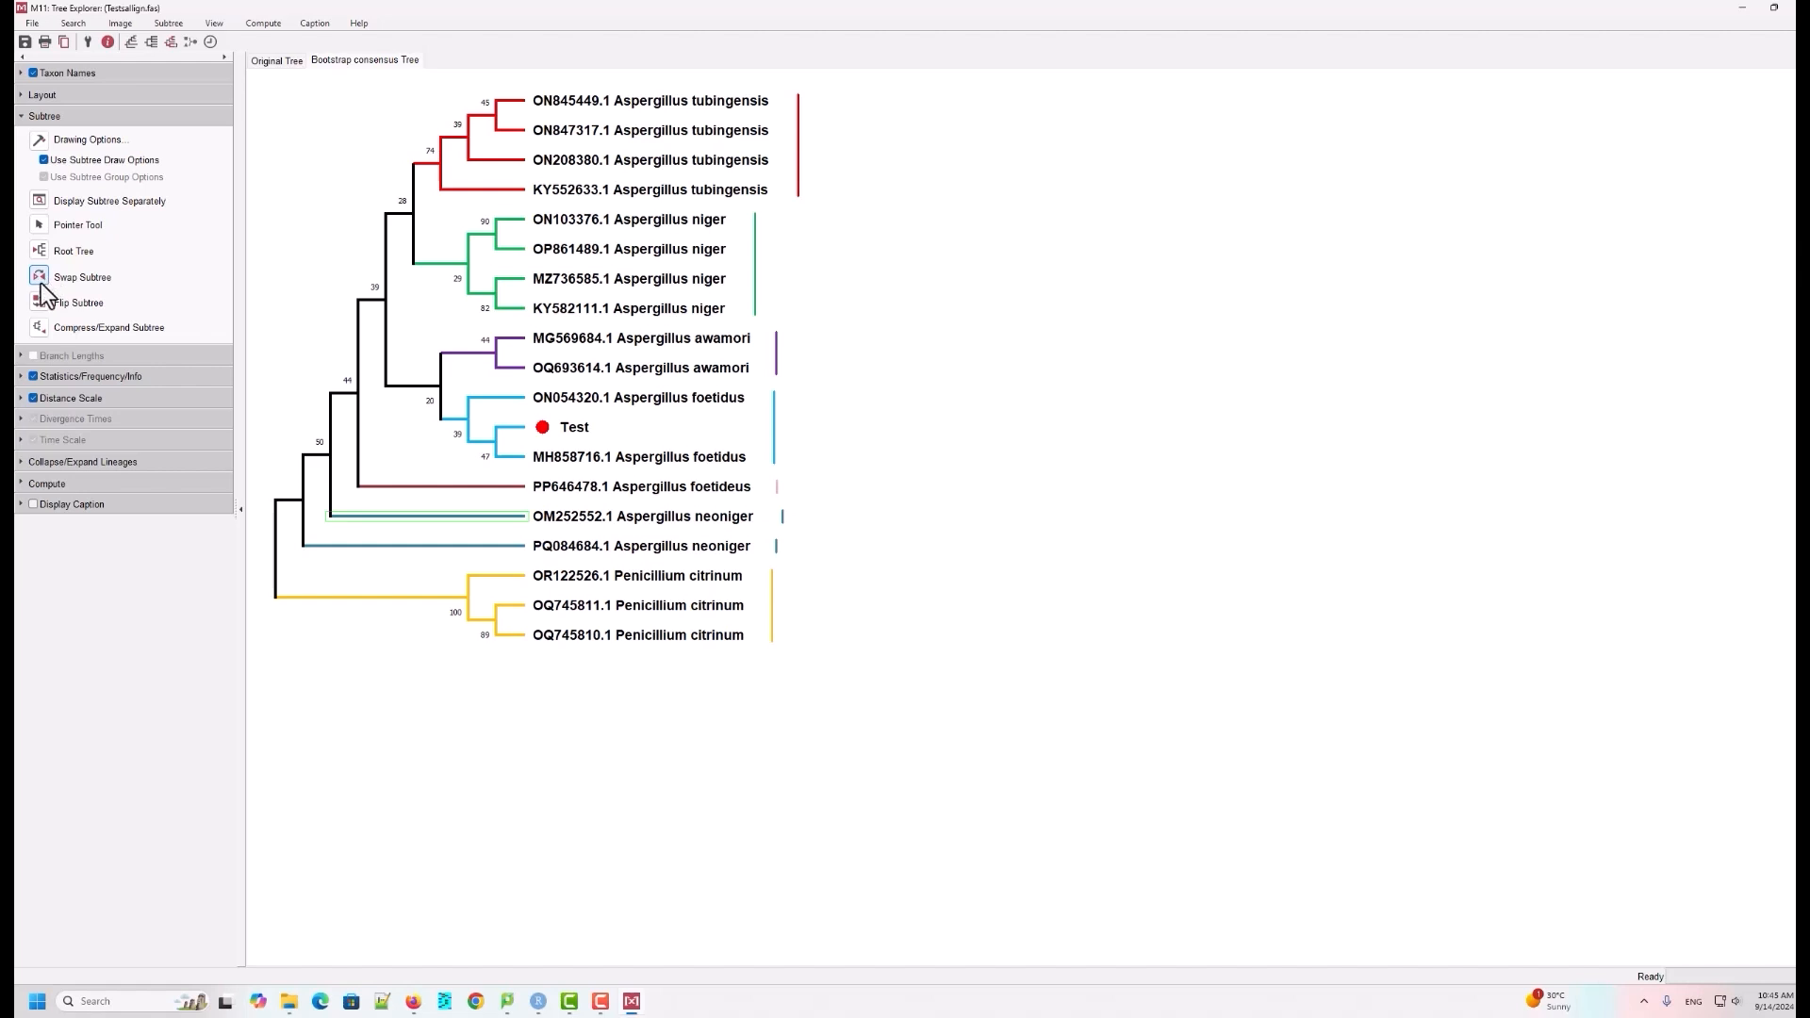
# Step: Resize the tree by hand so that it is slightly narrower and taller
pyautogui.click(33, 94)
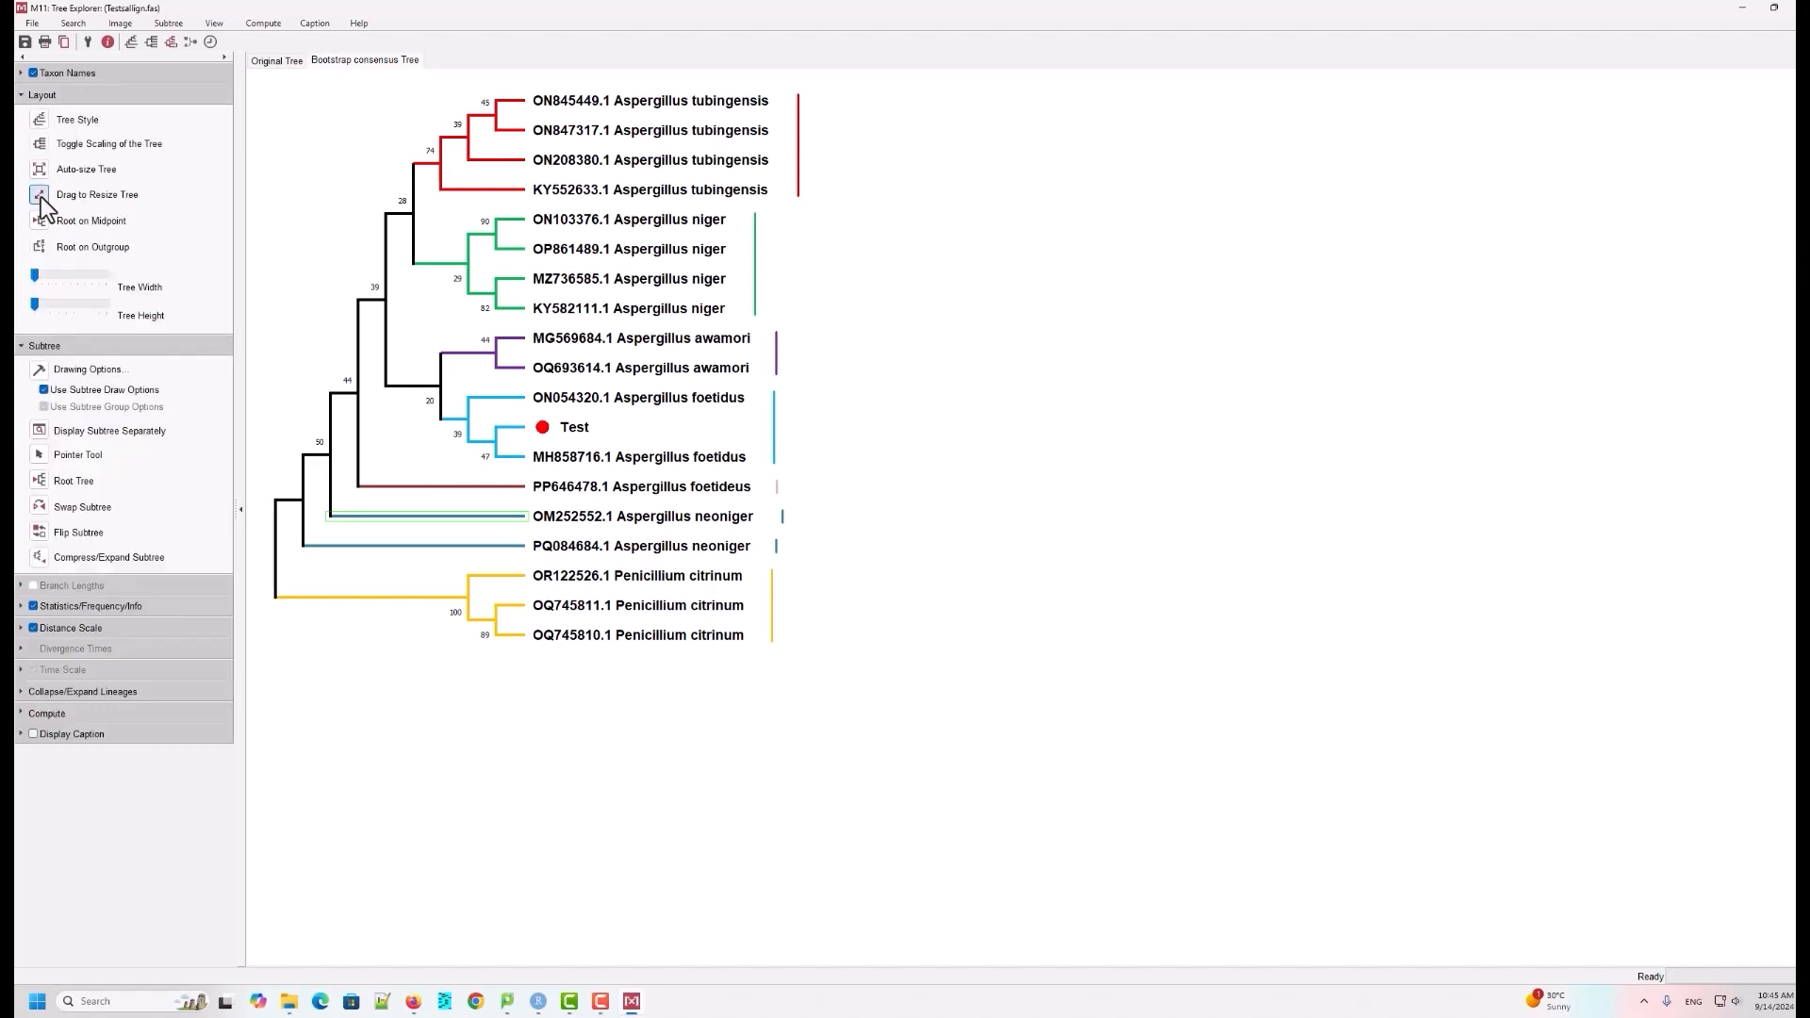
pyautogui.moveTo(743, 303); pyautogui.dragTo(692, 322)
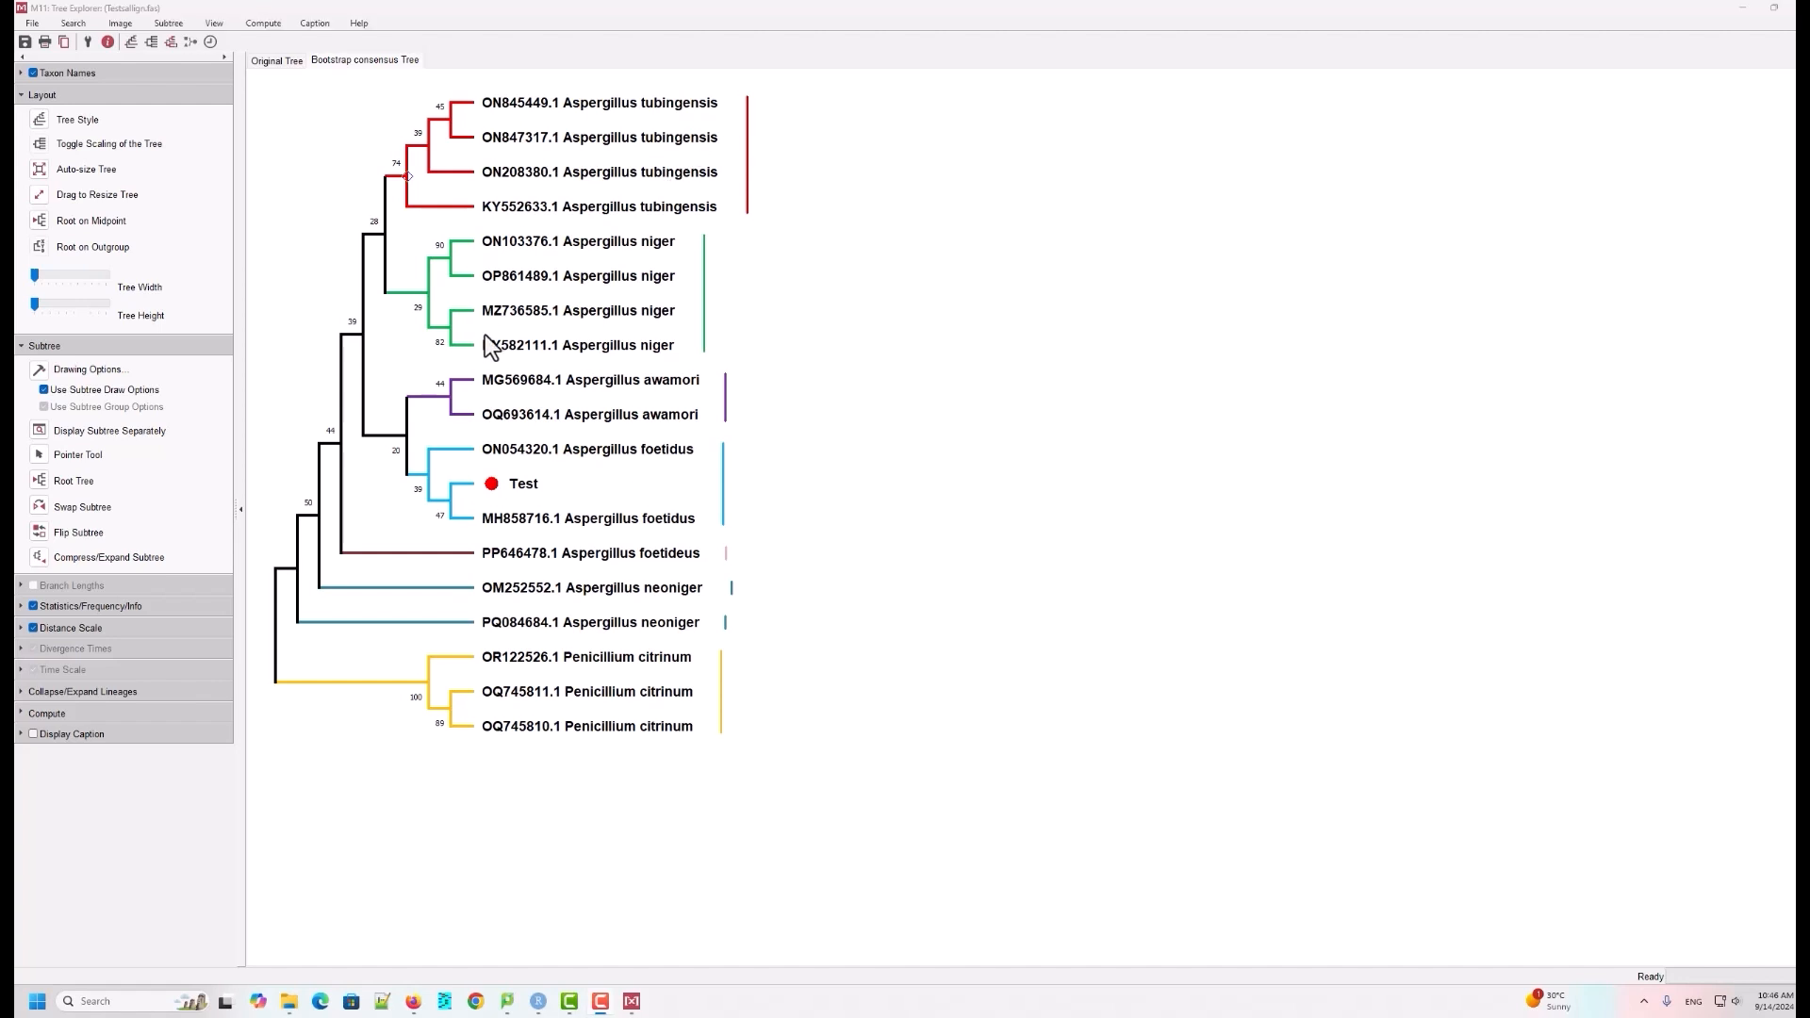
# Step: Color the taxon labels of the Aspergillus tubingensis subtree red to match its branches and apply the formatting
pyautogui.click(407, 175)
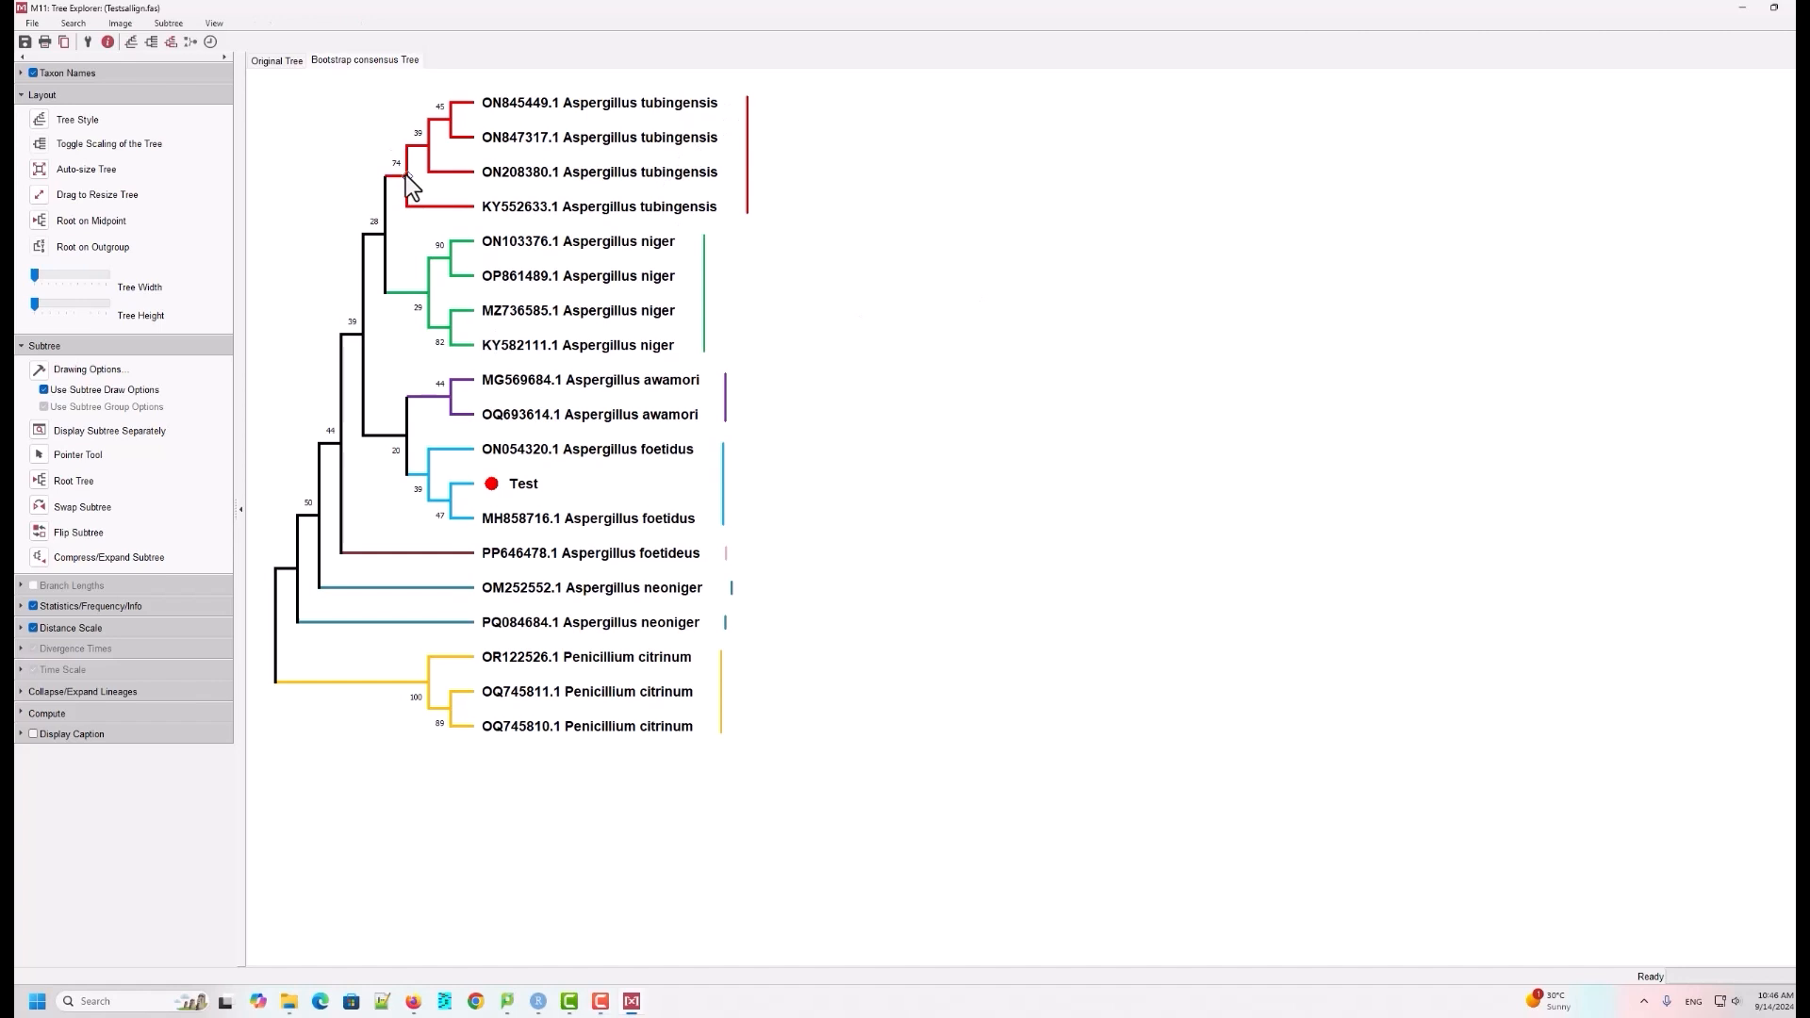
pyautogui.click(40, 370)
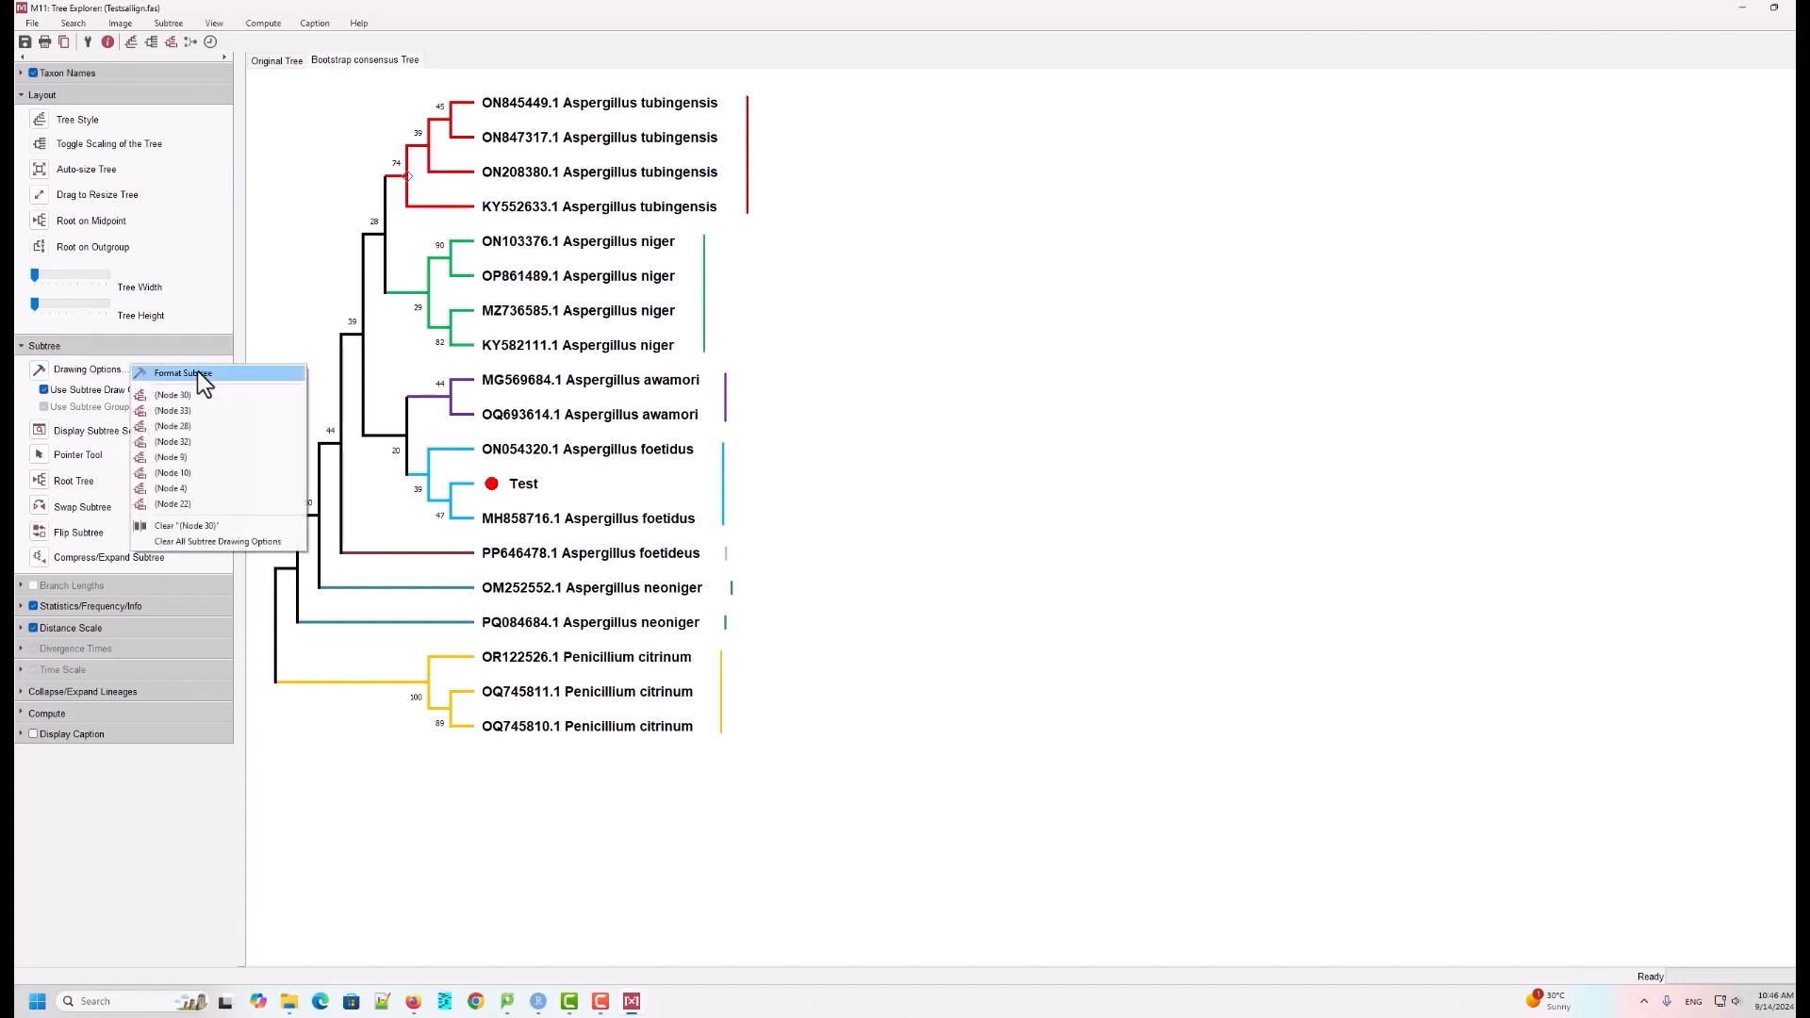
pyautogui.click(196, 371)
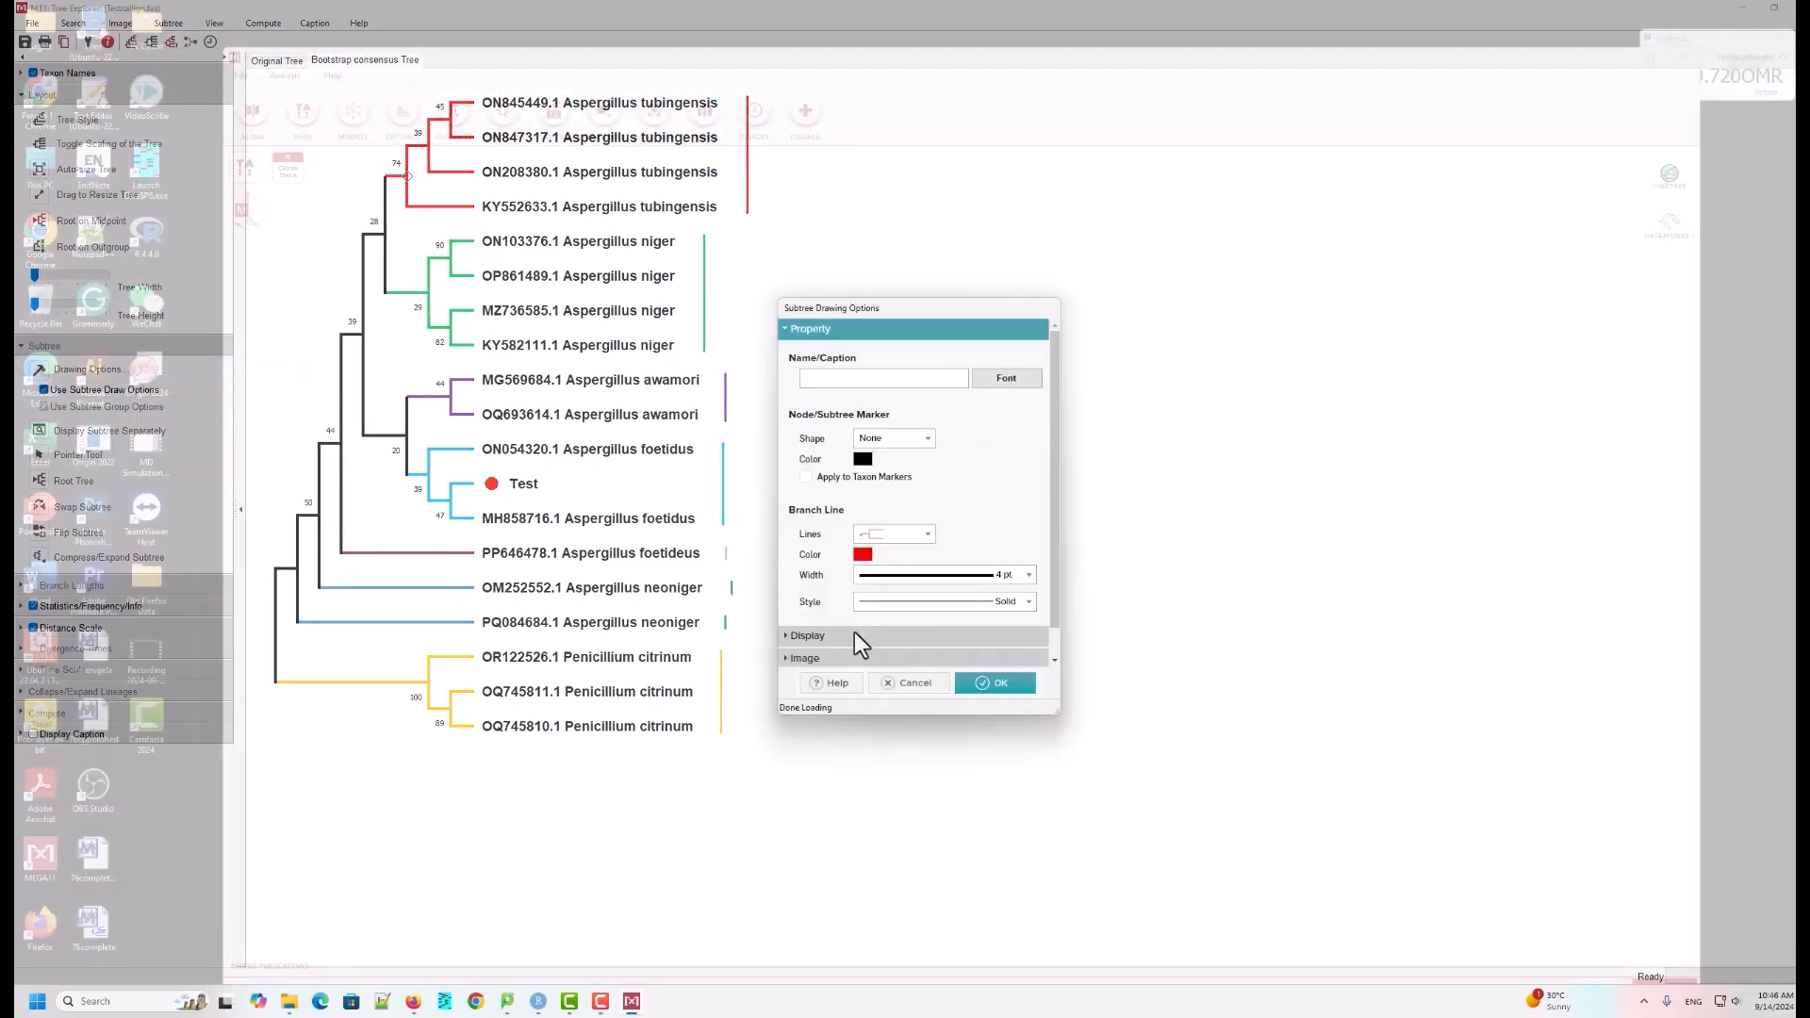
pyautogui.click(810, 637)
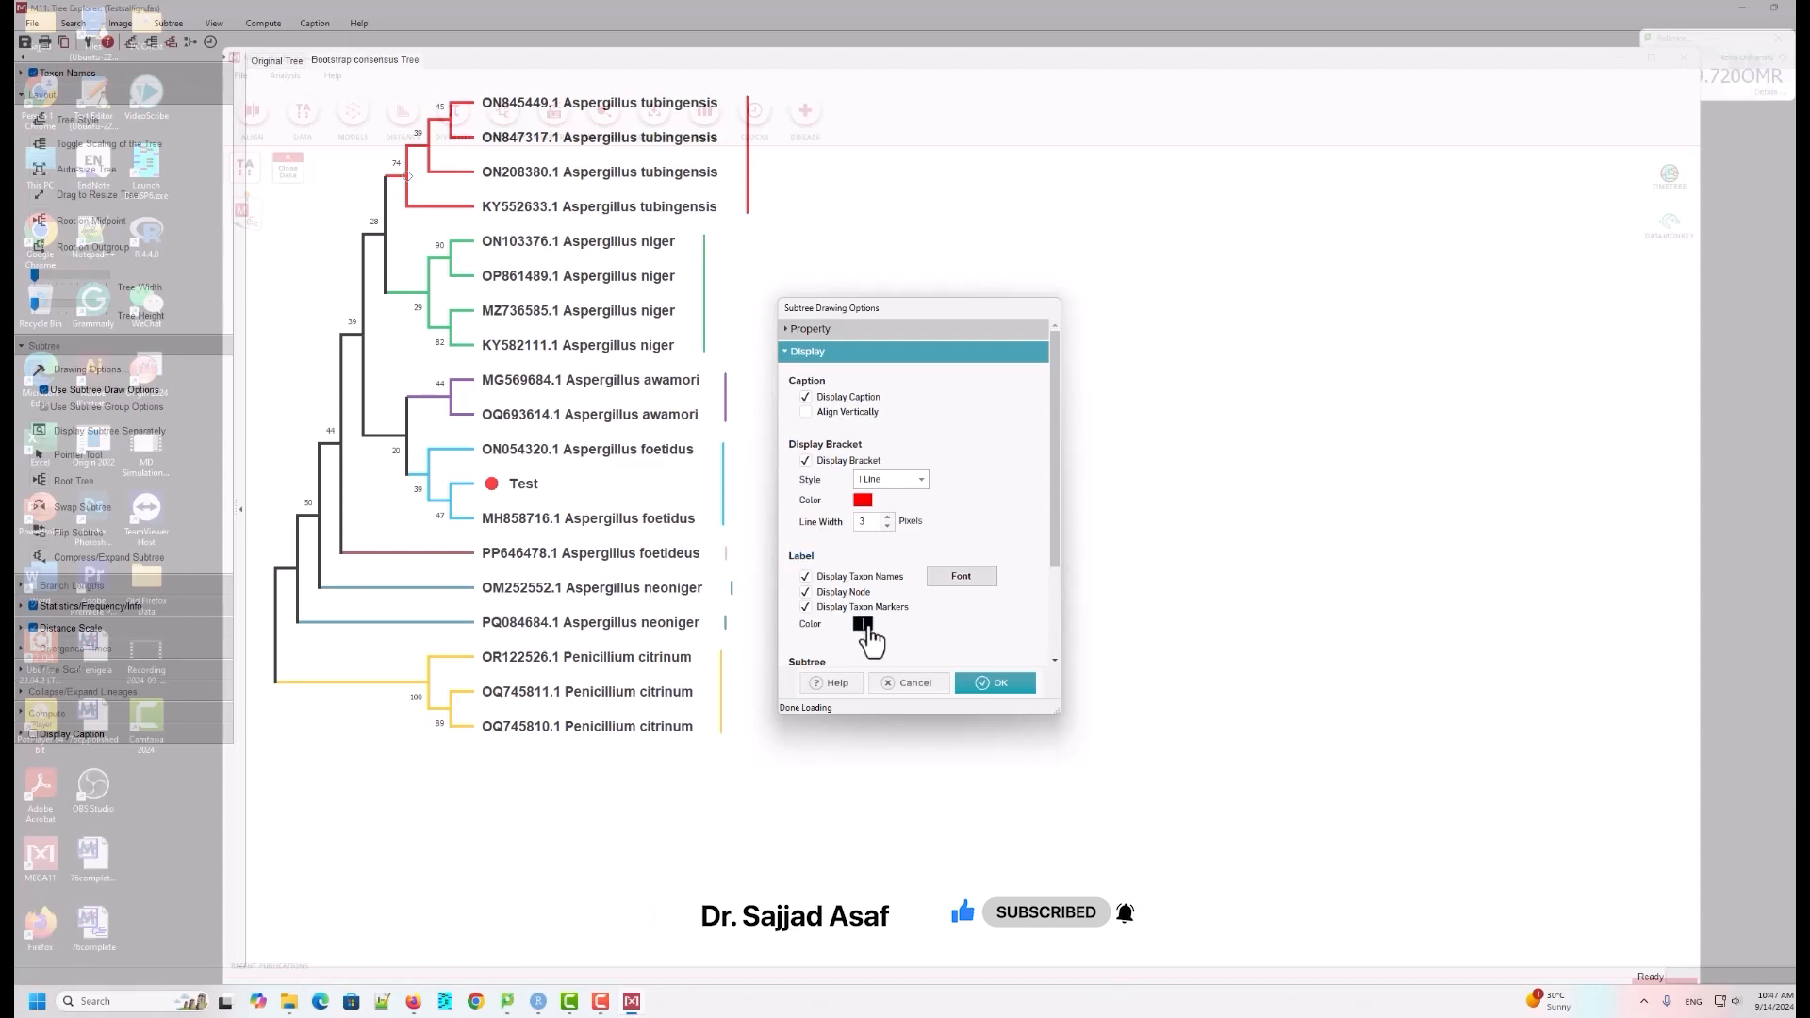
pyautogui.click(863, 627)
pyautogui.click(860, 603)
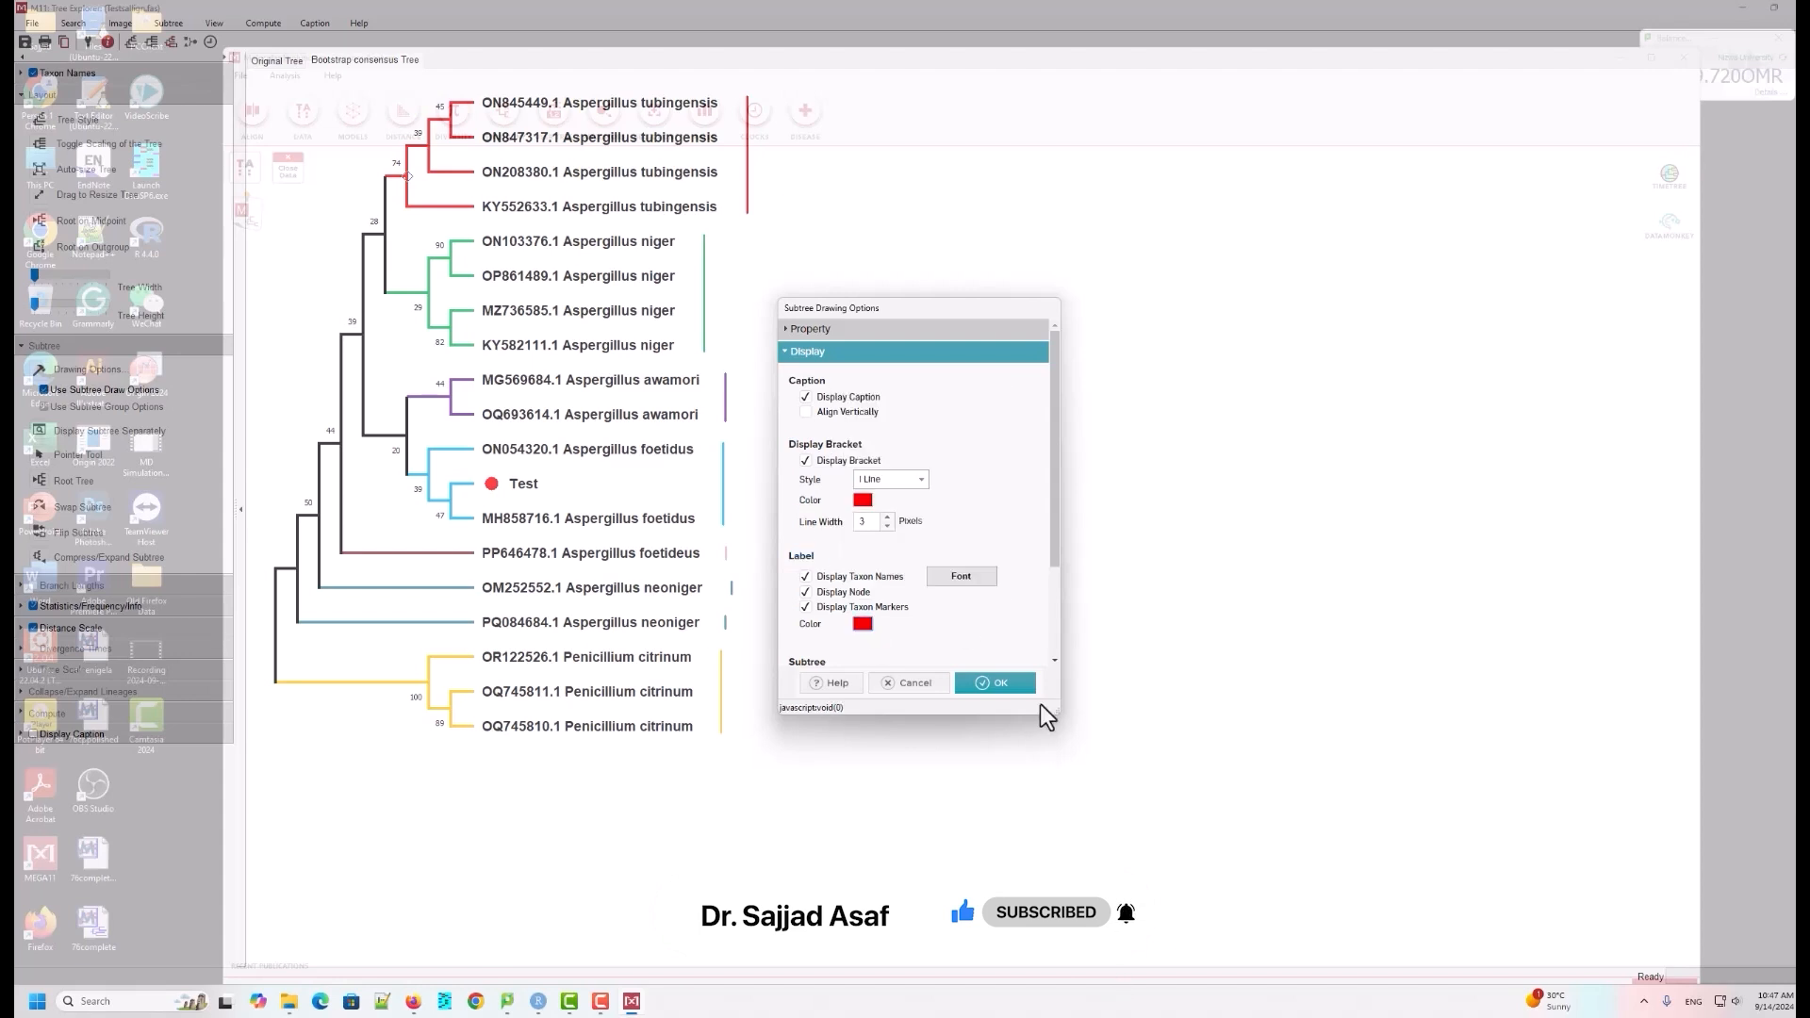
pyautogui.click(997, 682)
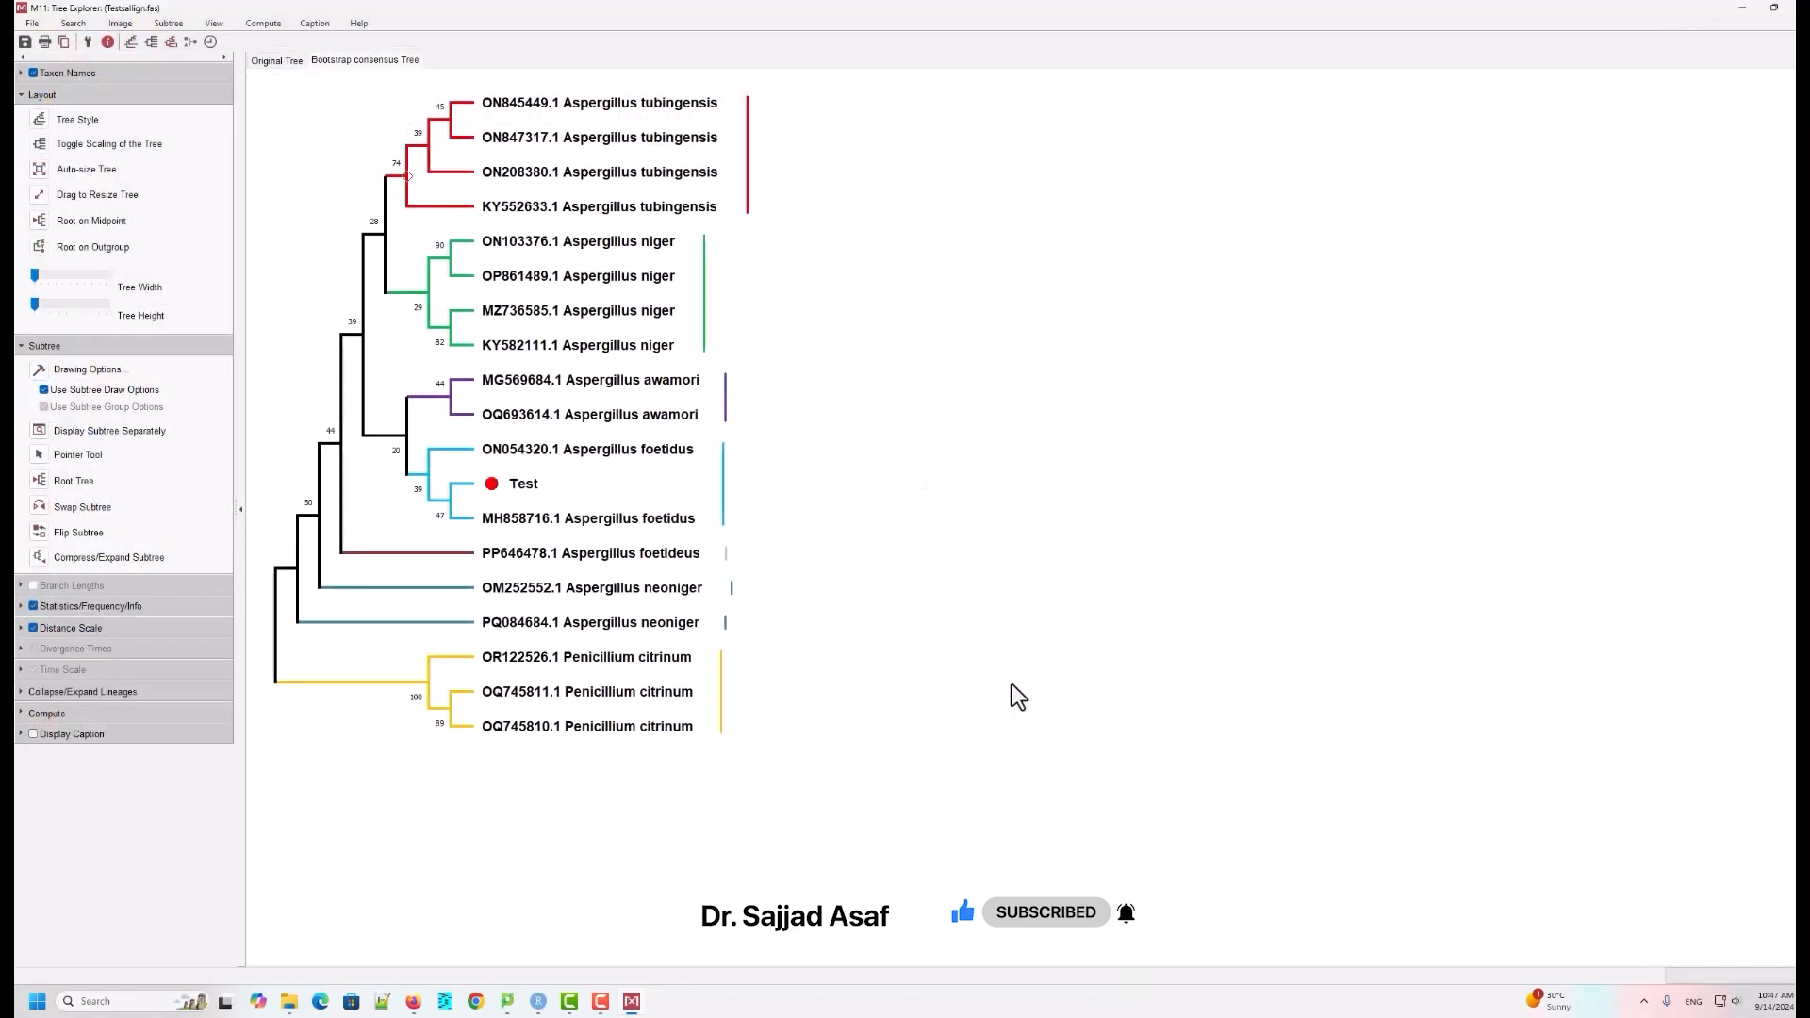
# Step: Color the taxon labels of the Aspergillus niger subtree green to match its branches and apply the formatting
pyautogui.click(428, 294)
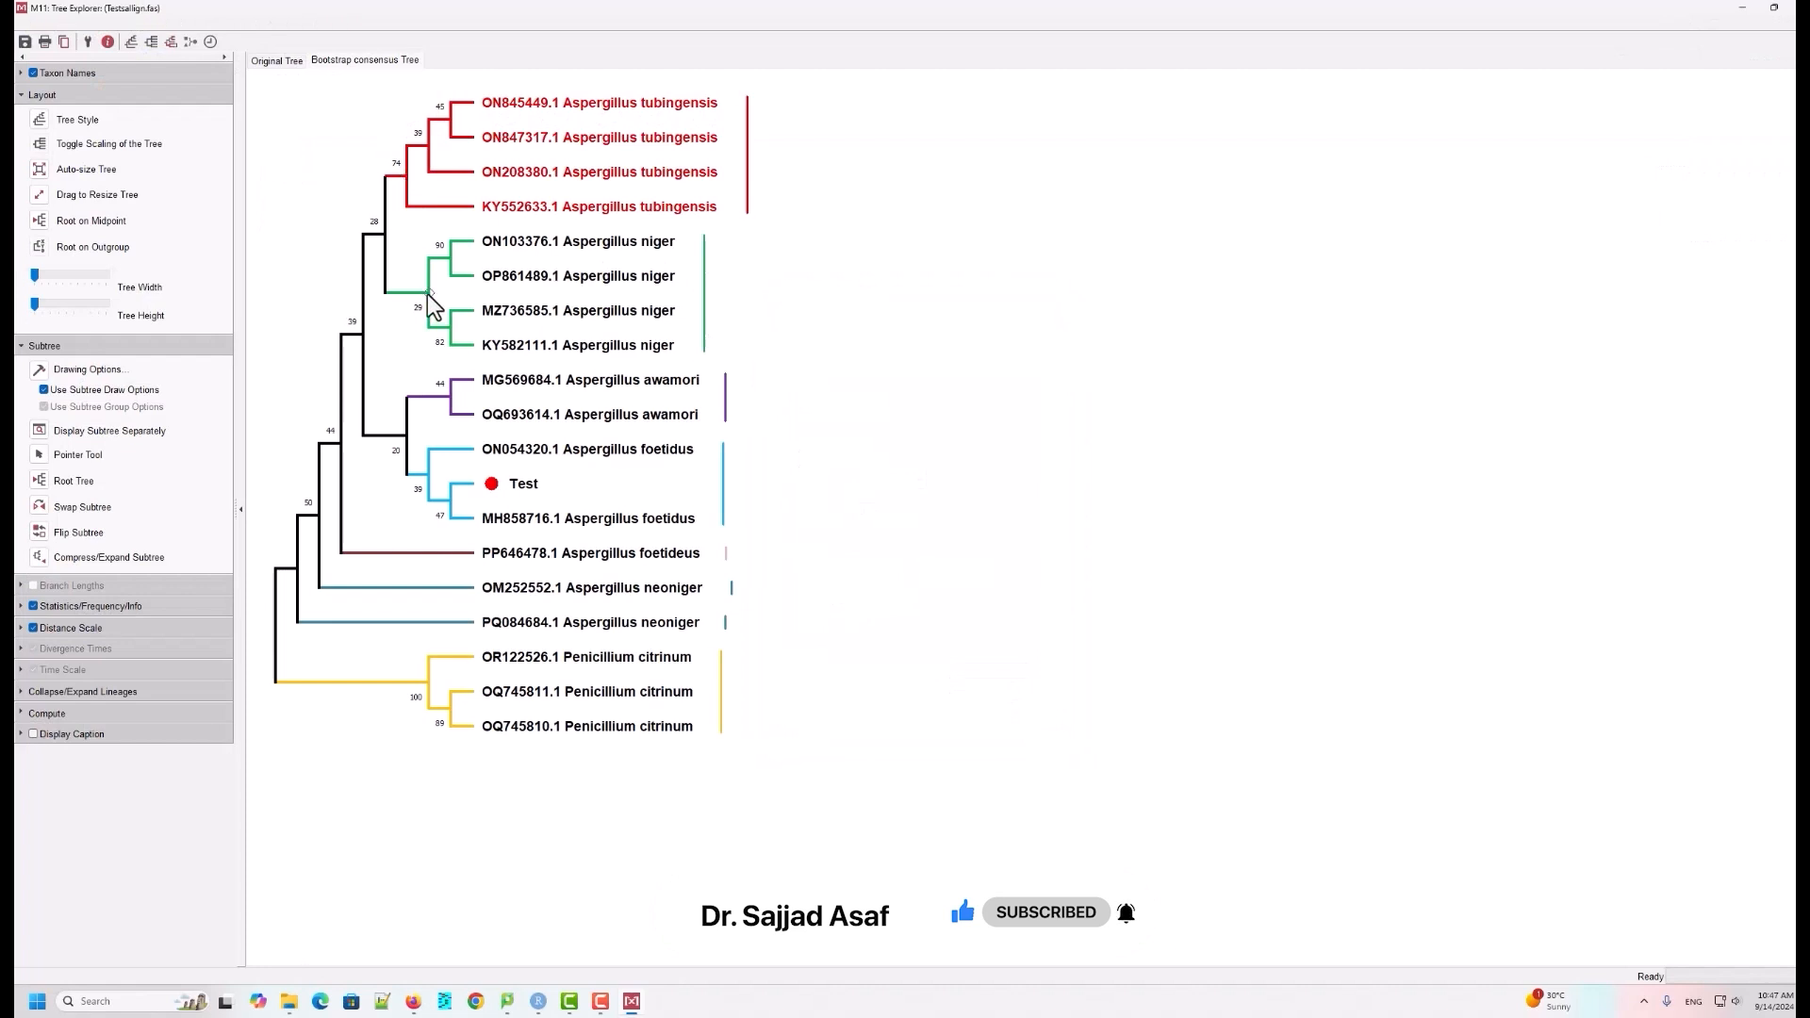
pyautogui.click(39, 371)
pyautogui.click(181, 373)
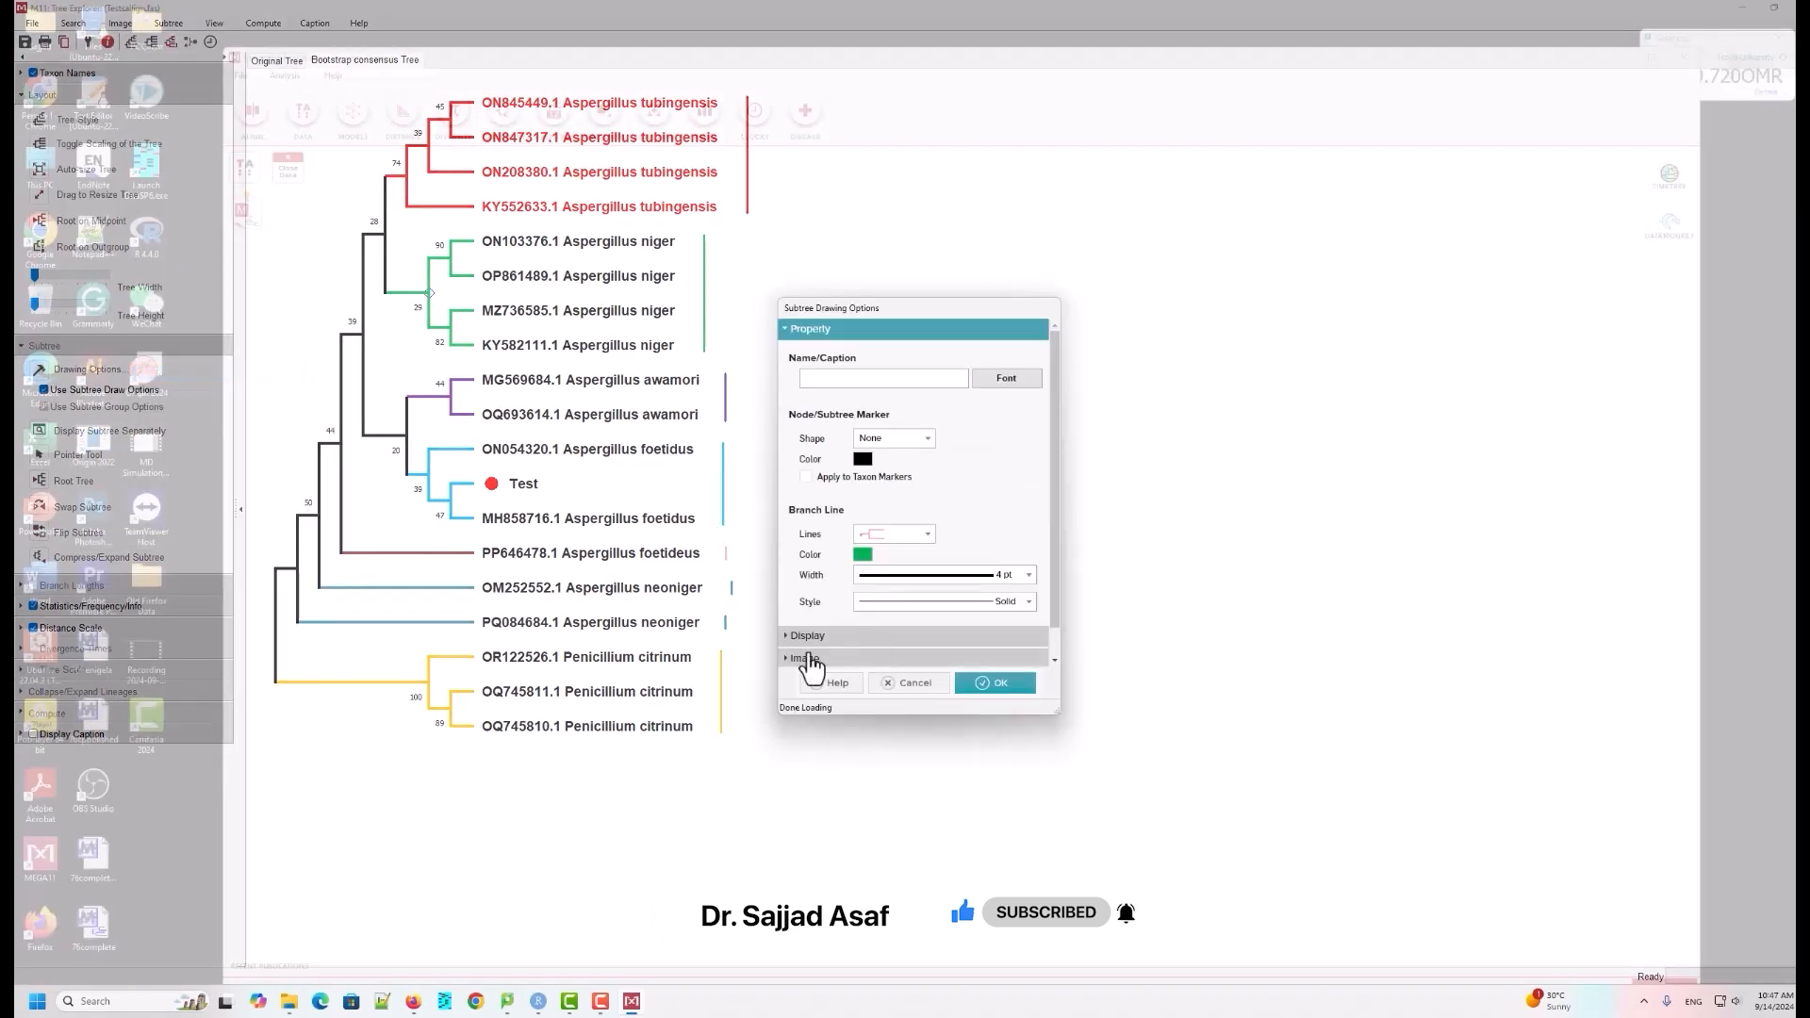
pyautogui.click(816, 637)
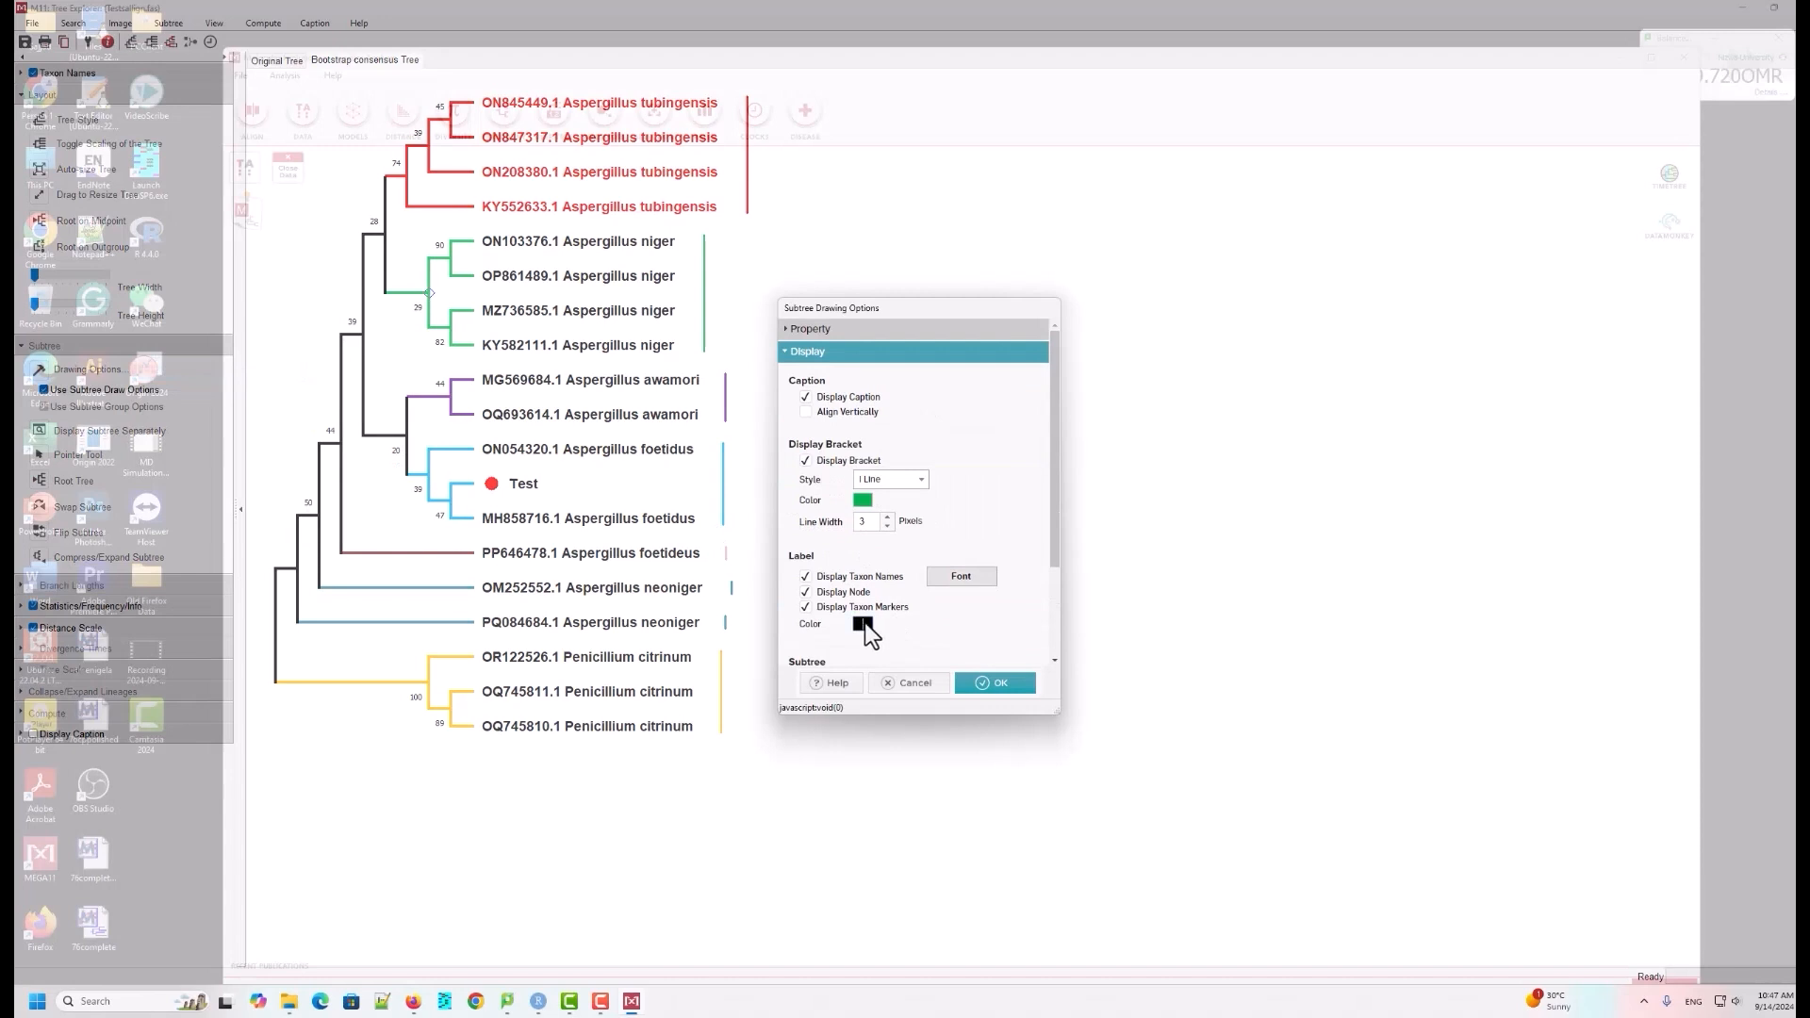
pyautogui.click(863, 623)
pyautogui.click(928, 560)
pyautogui.click(999, 683)
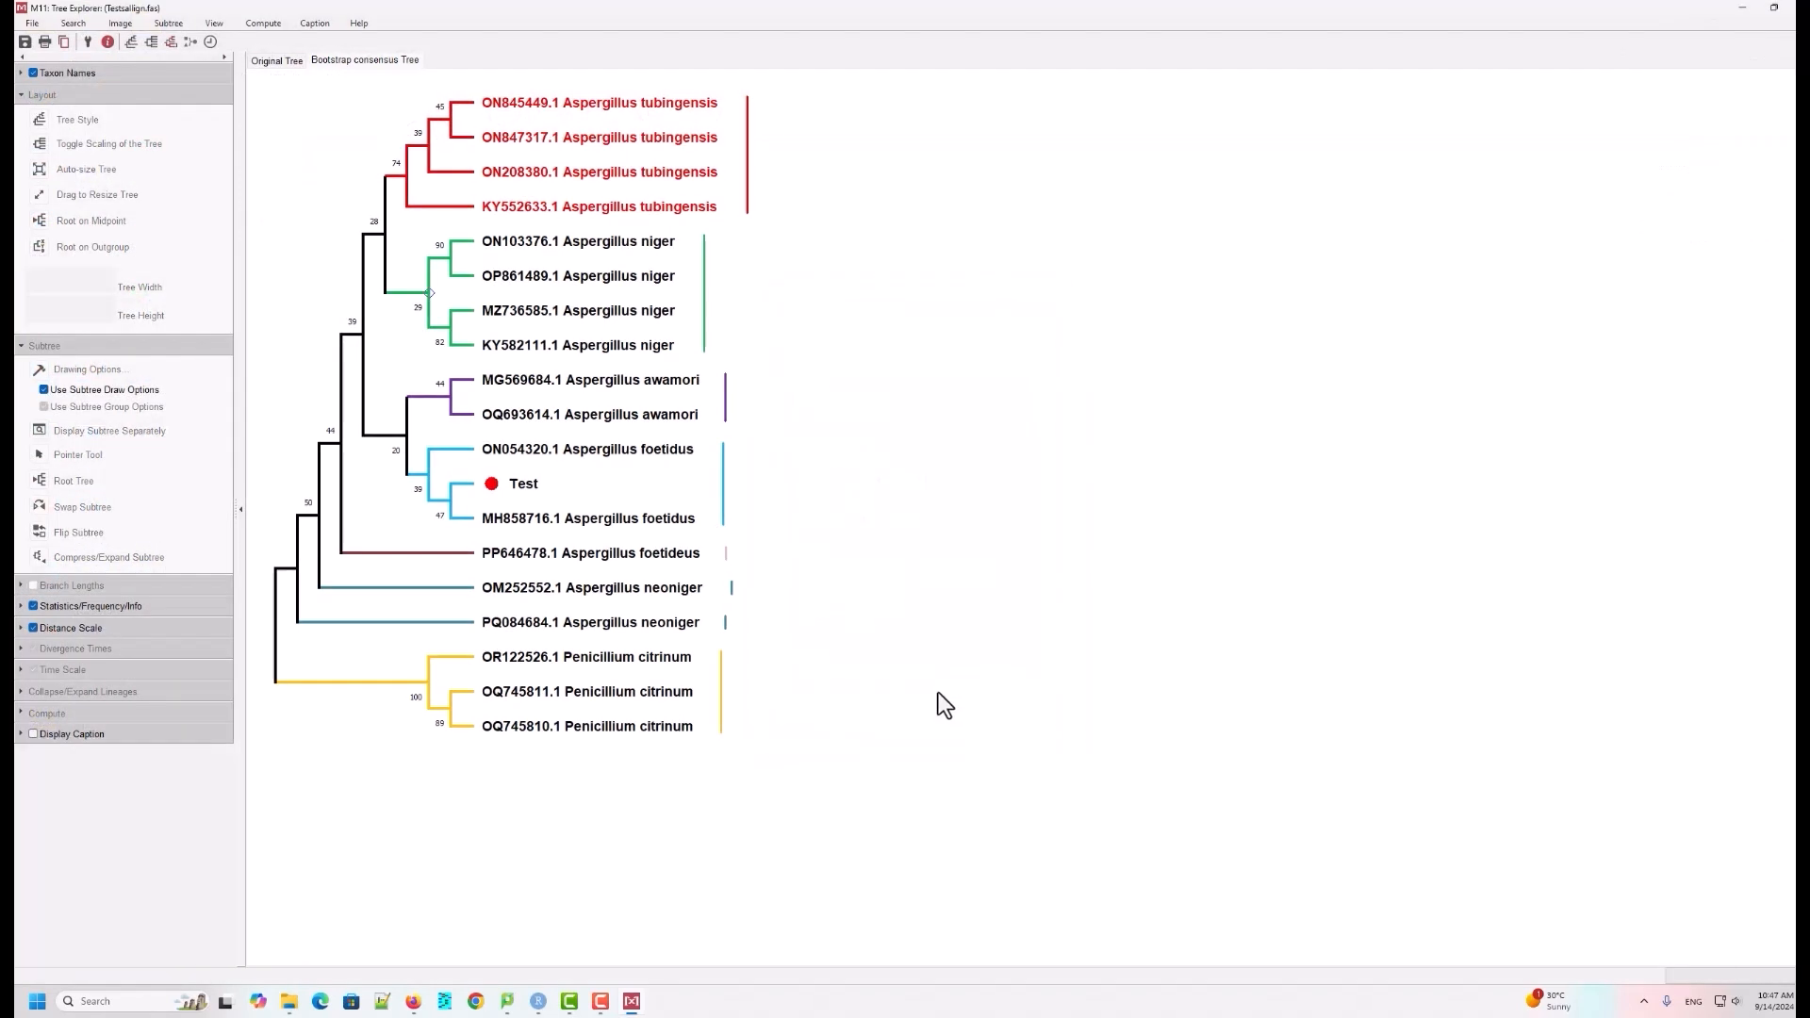
# Step: Color the taxon labels of the Aspergillus awamori subtree purple (#7030a0) to match its branches and apply the formatting
pyautogui.click(42, 368)
pyautogui.click(181, 375)
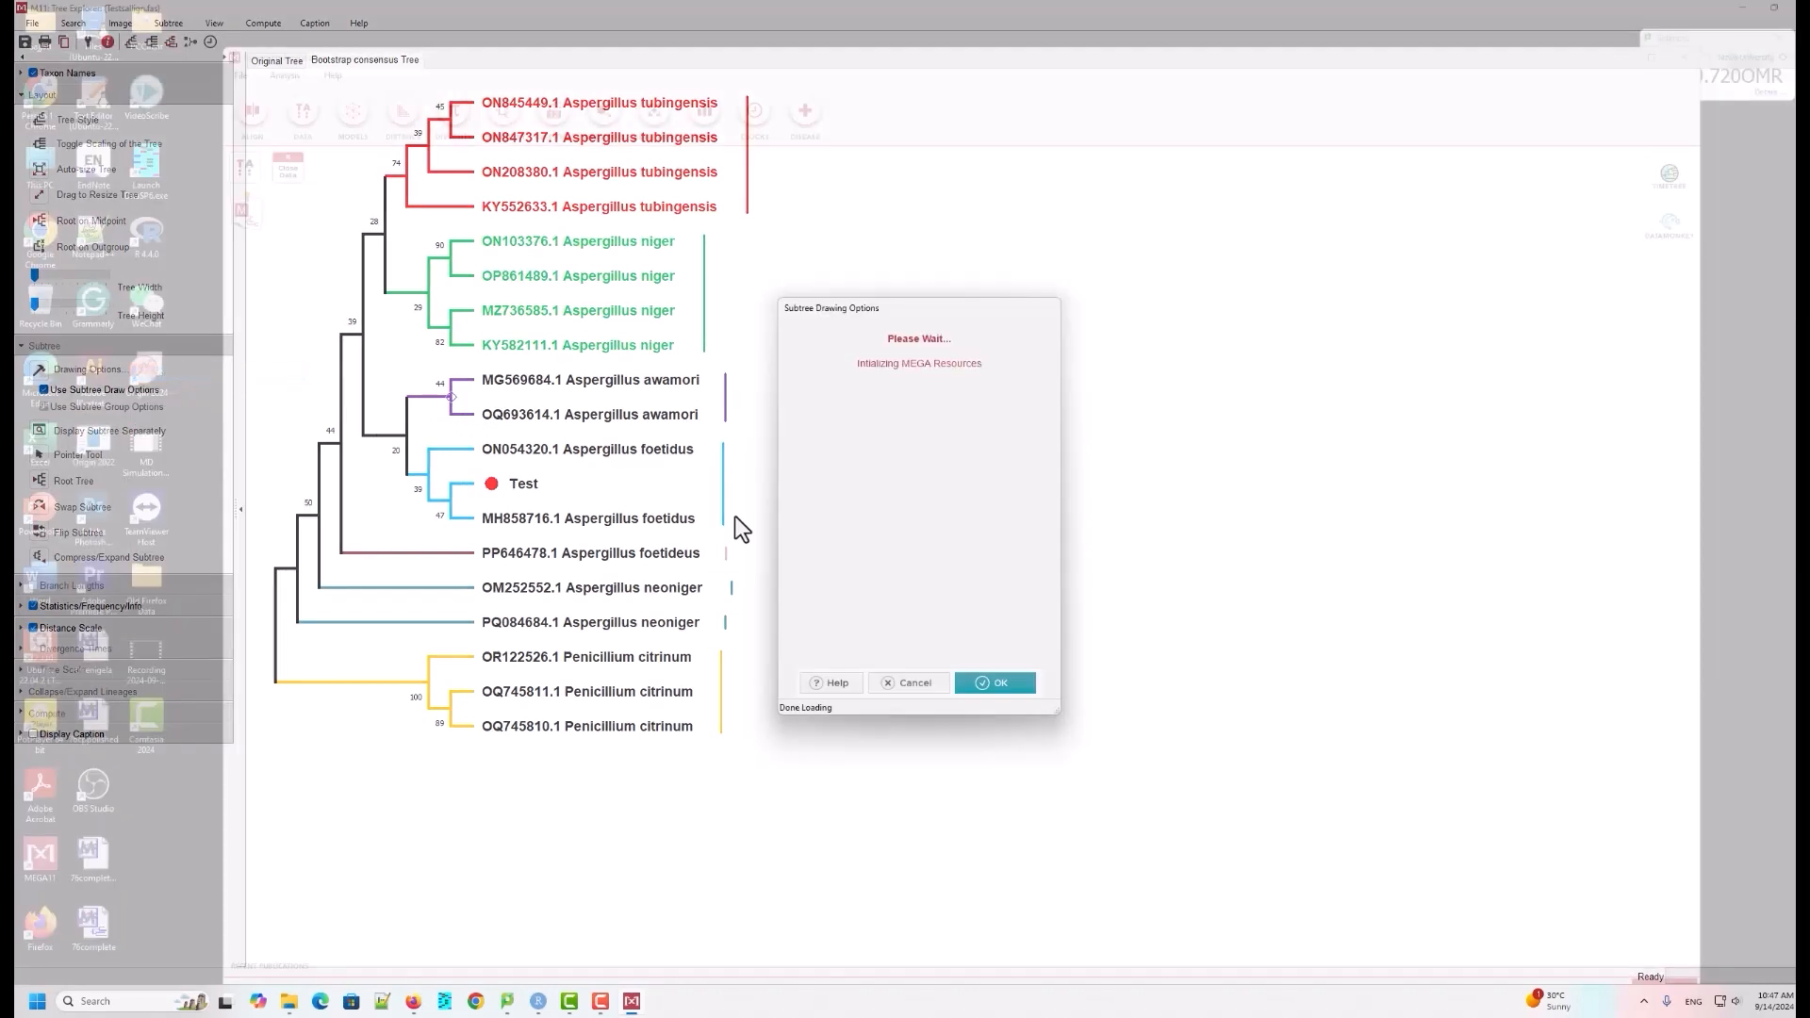
pyautogui.click(796, 638)
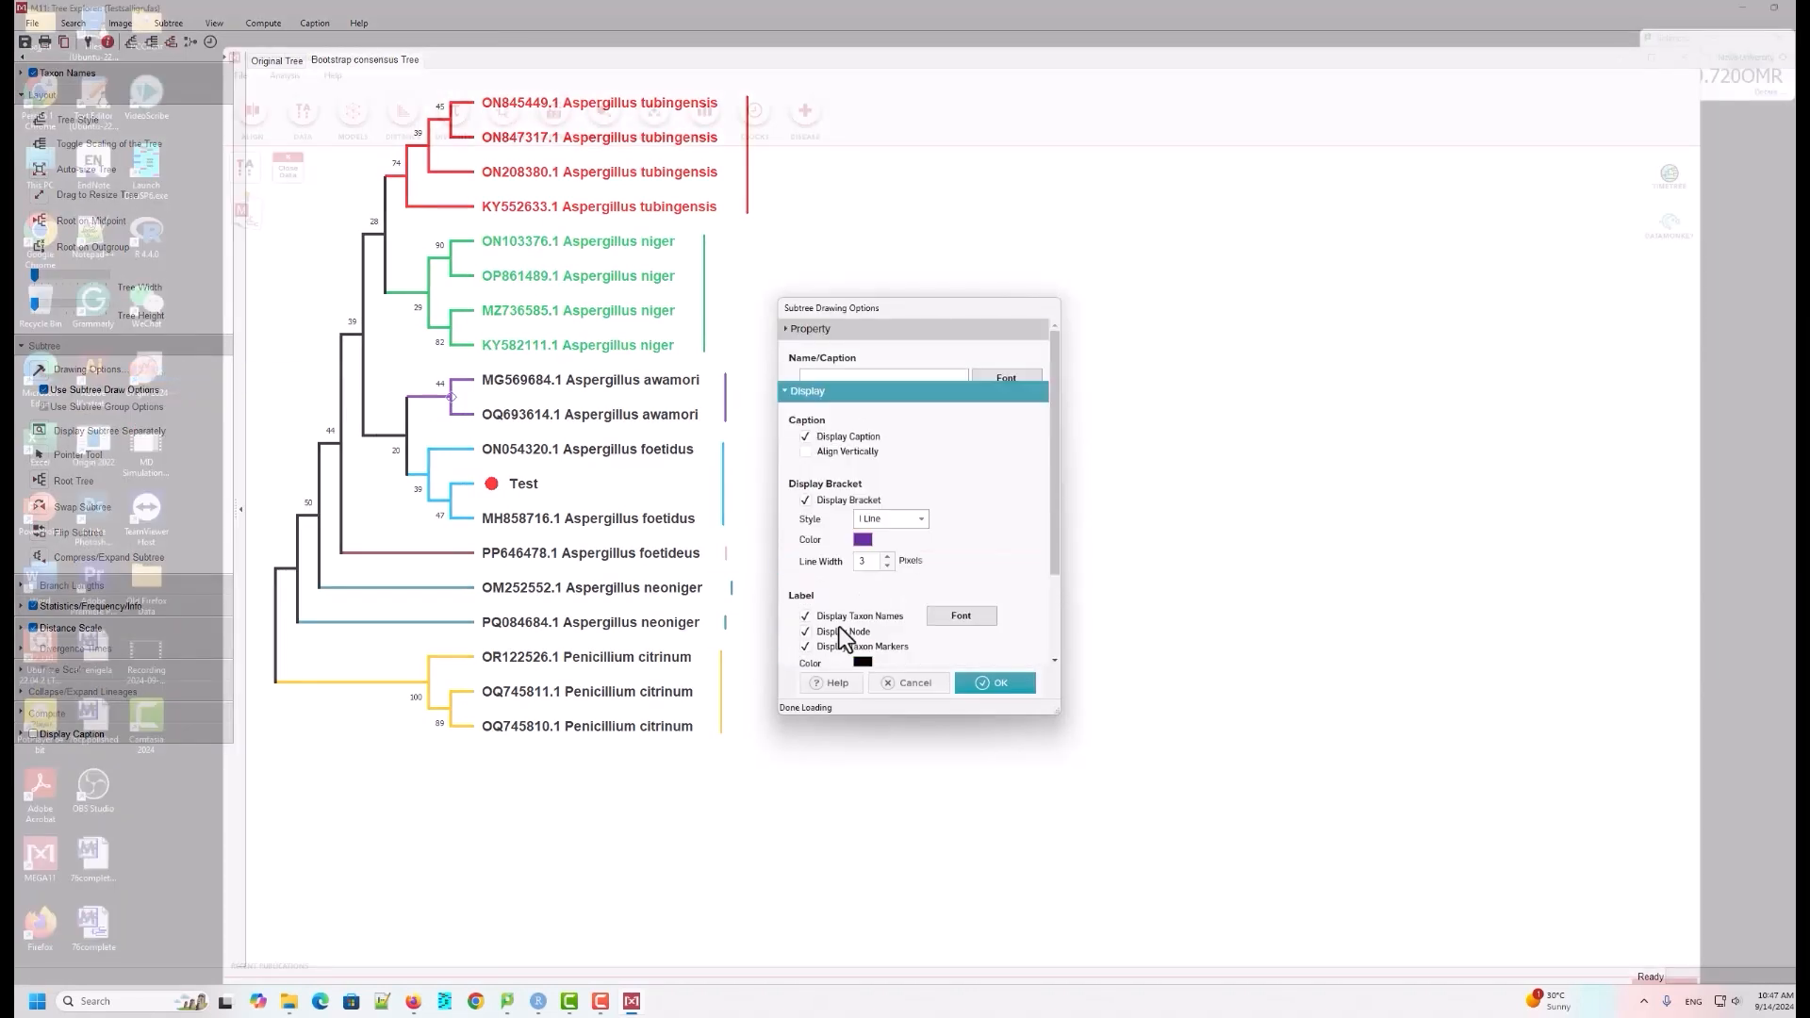
pyautogui.click(861, 624)
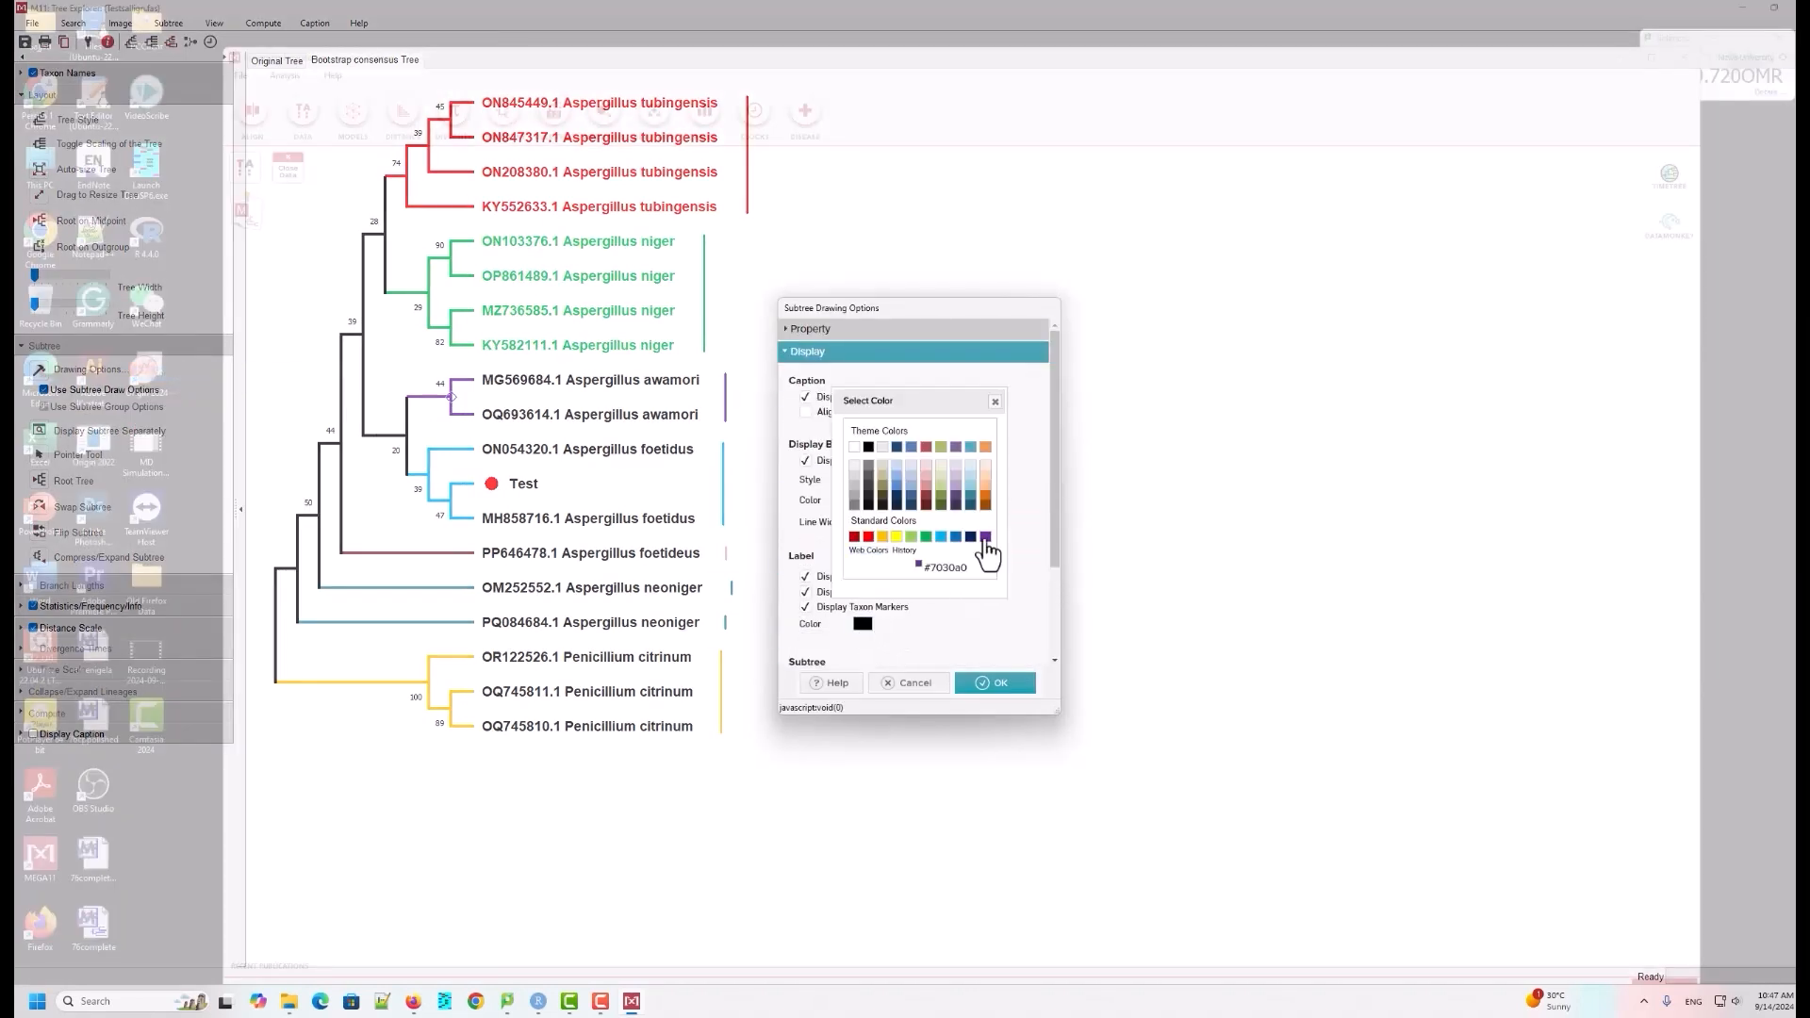
pyautogui.click(985, 536)
pyautogui.click(999, 684)
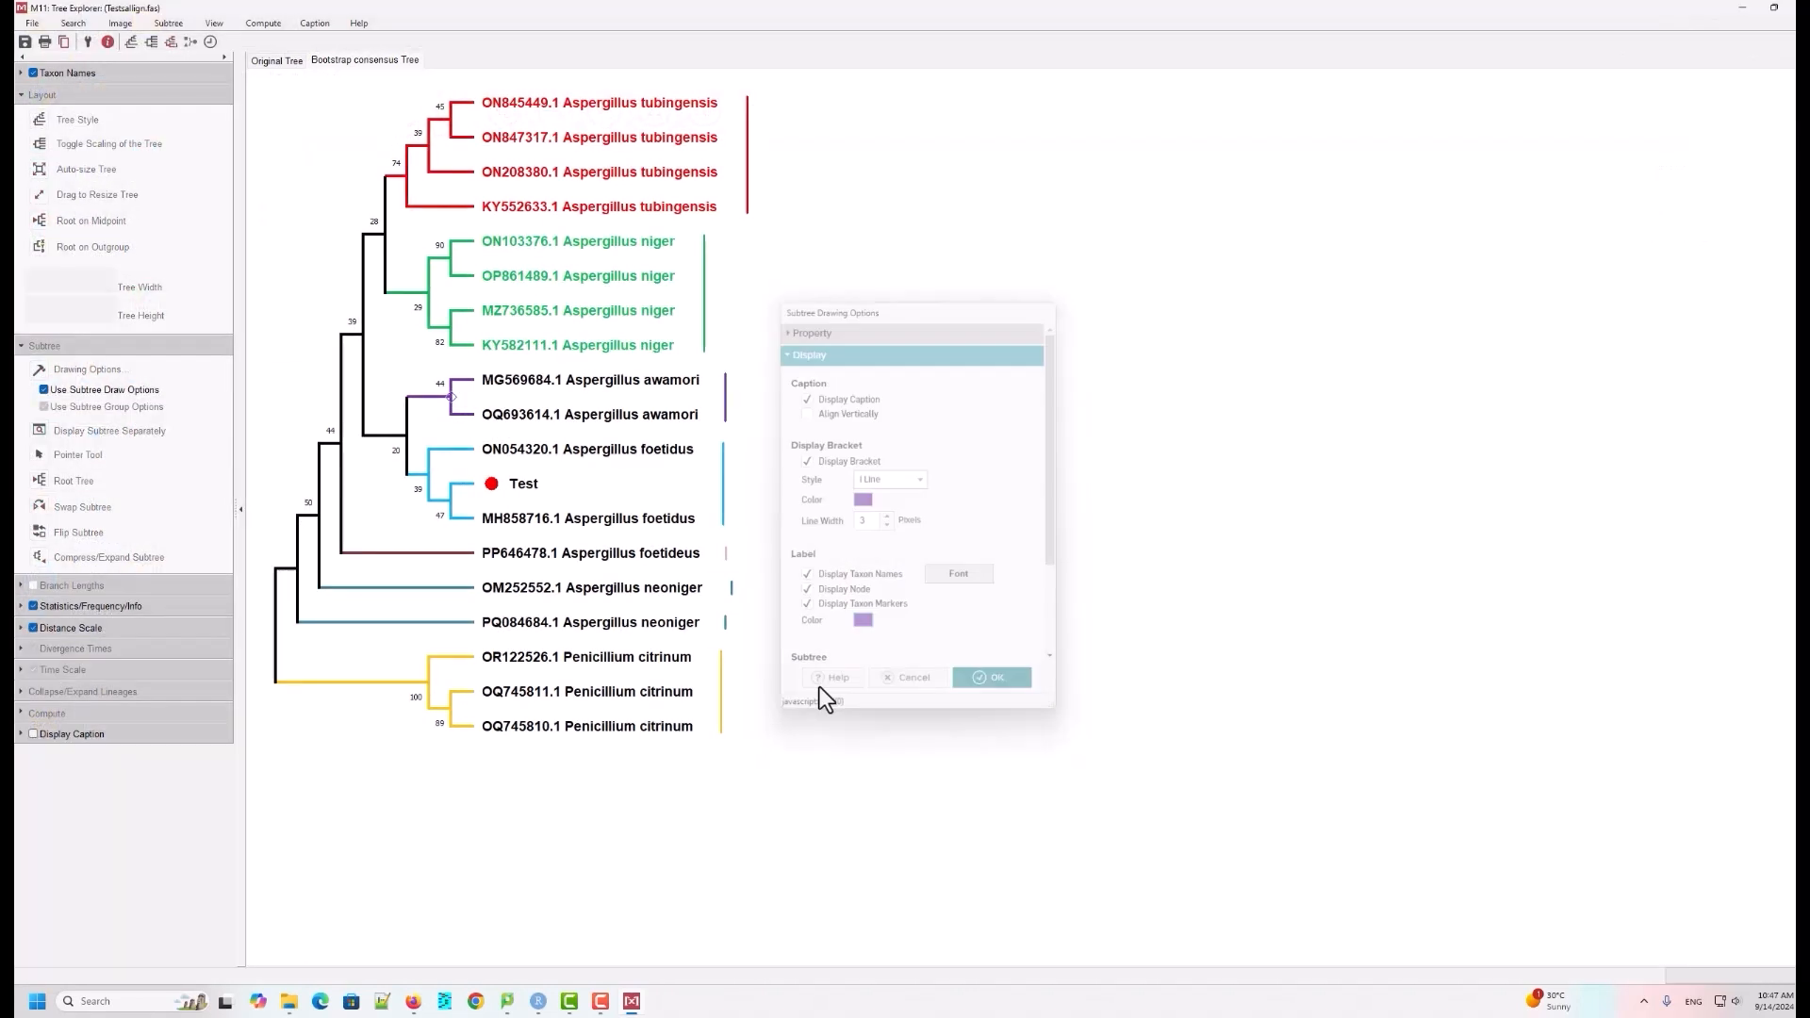
# Step: Color the taxon labels of the Aspergillus foetidus subtree containing Test light blue to match its branches and apply the formatting
pyautogui.click(427, 477)
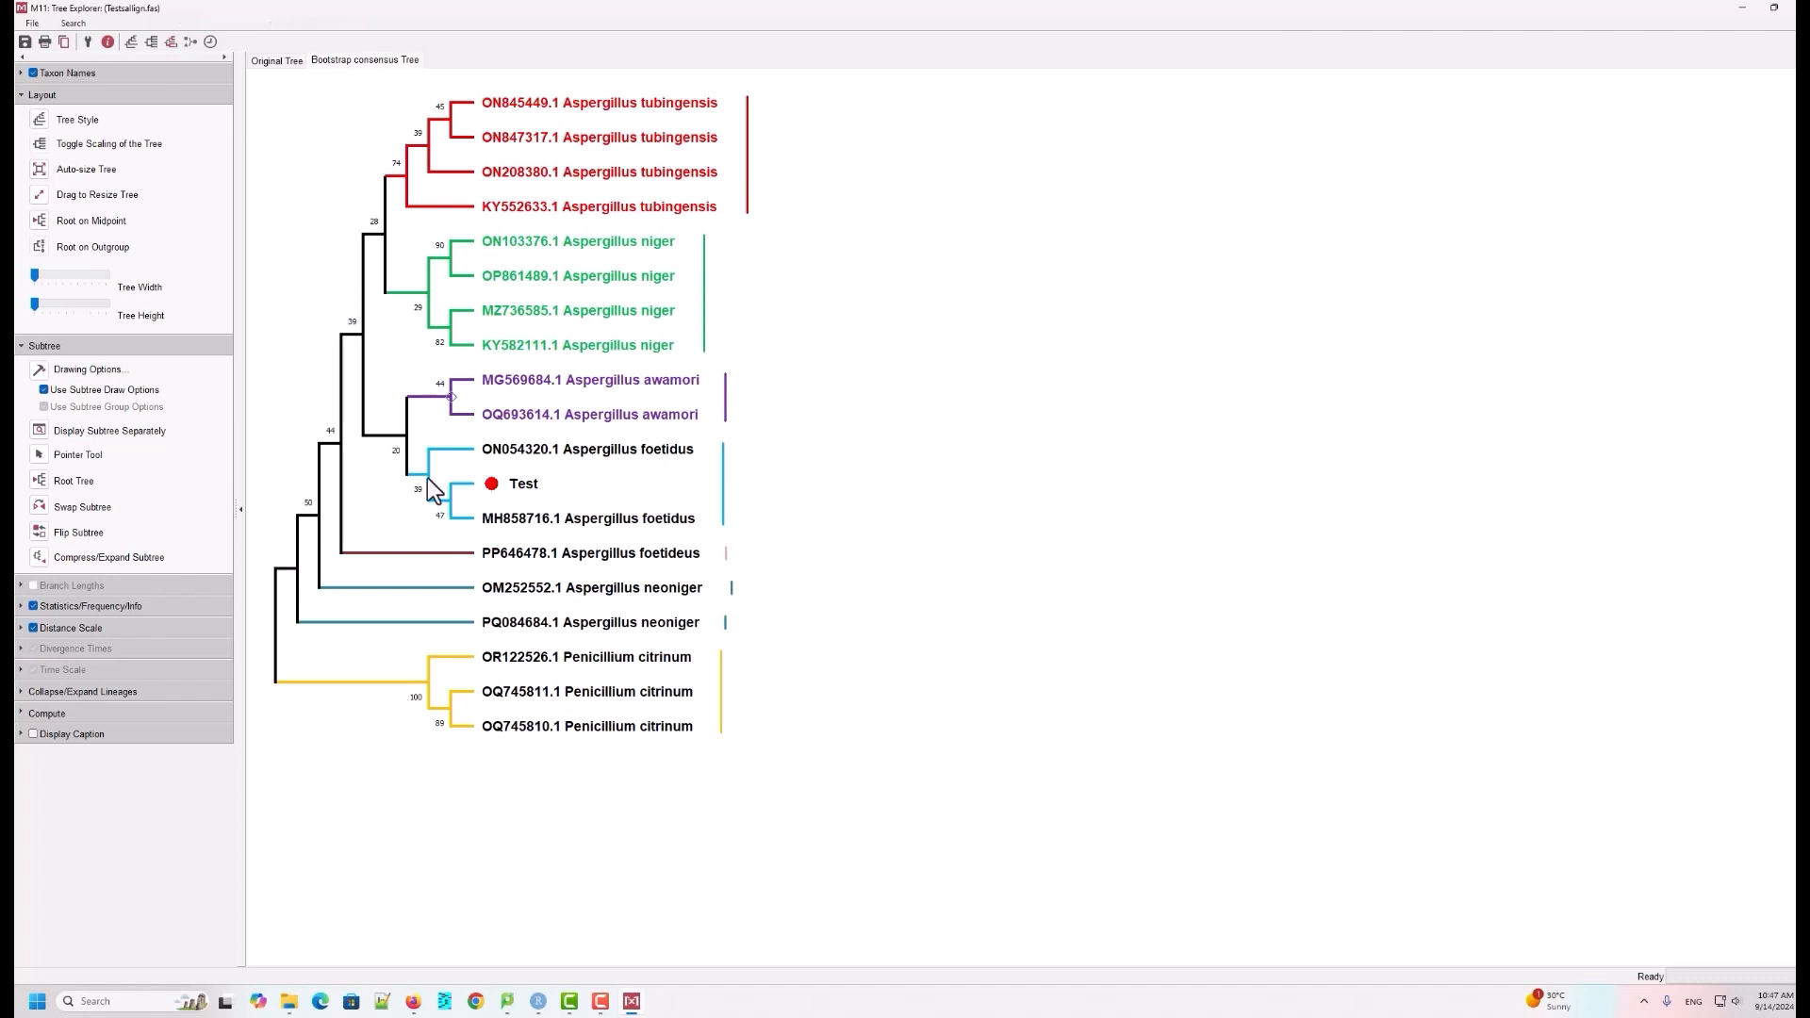
pyautogui.click(40, 369)
pyautogui.click(175, 379)
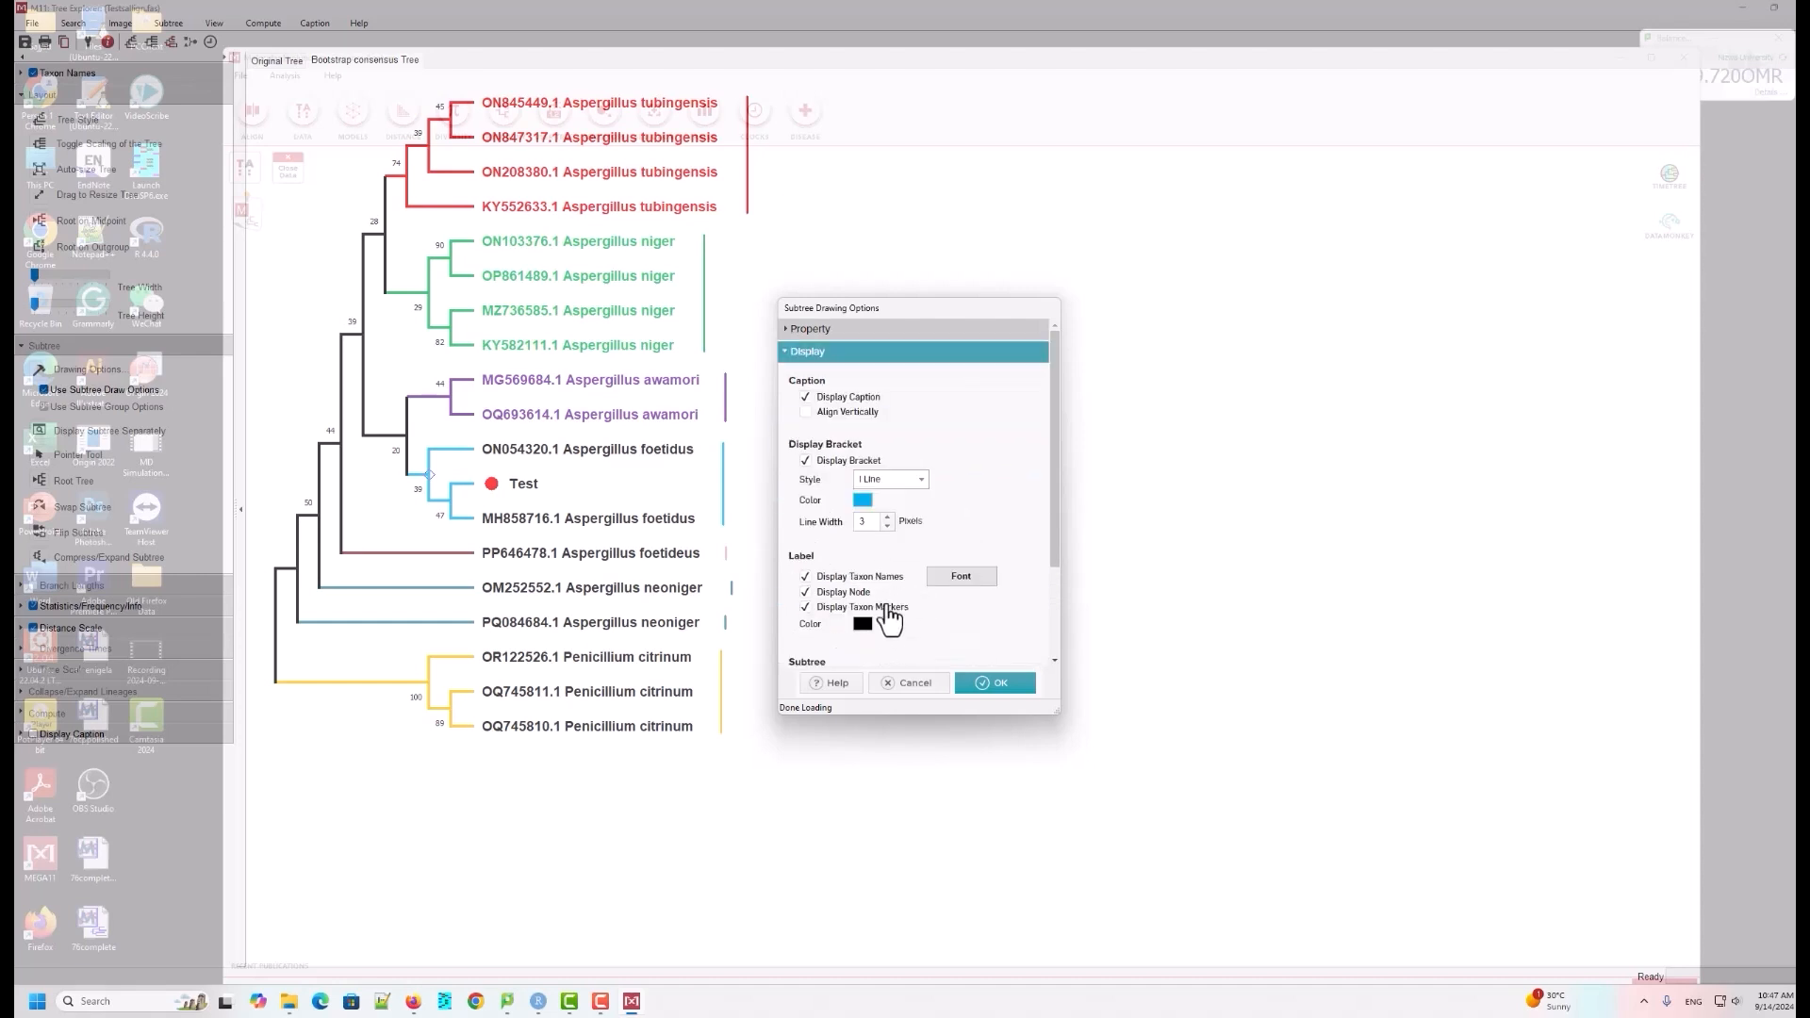
pyautogui.click(861, 622)
pyautogui.click(941, 536)
pyautogui.click(995, 681)
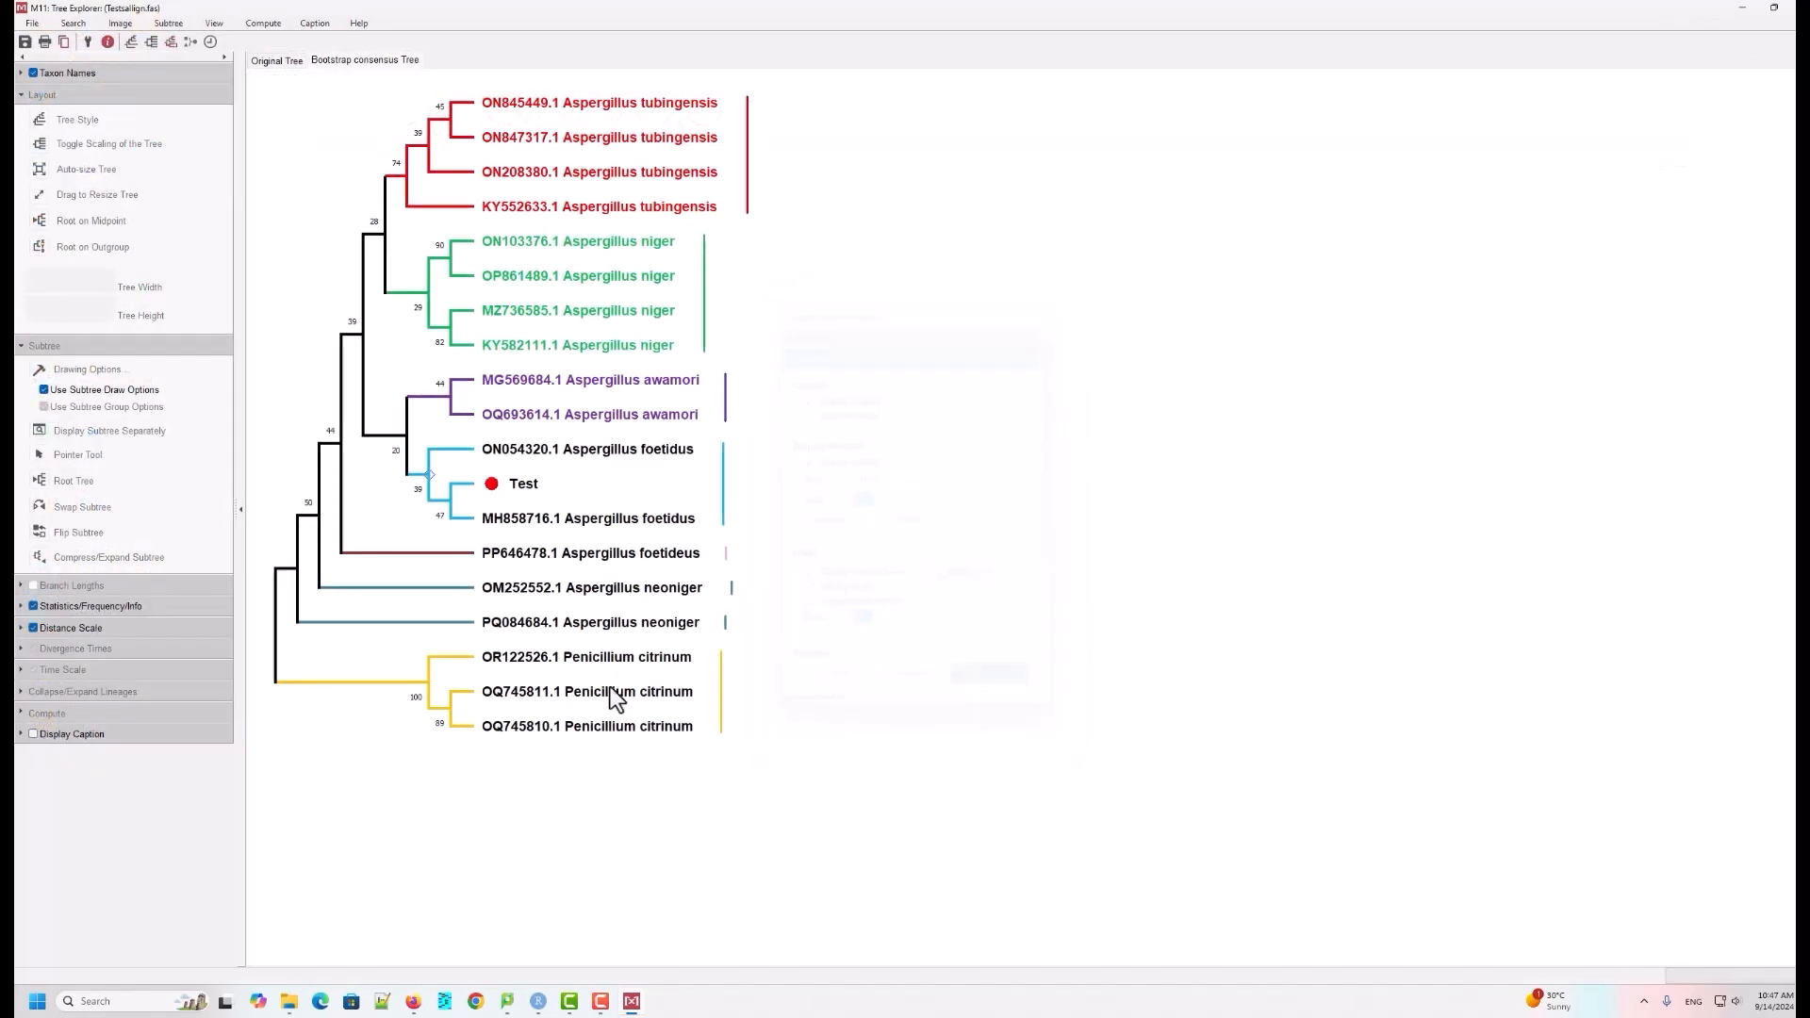
# Step: Set both the bracket and the taxon label of the PP646478.1 Aspergillus foetideus branch to dark red and apply the formatting
pyautogui.click(467, 556)
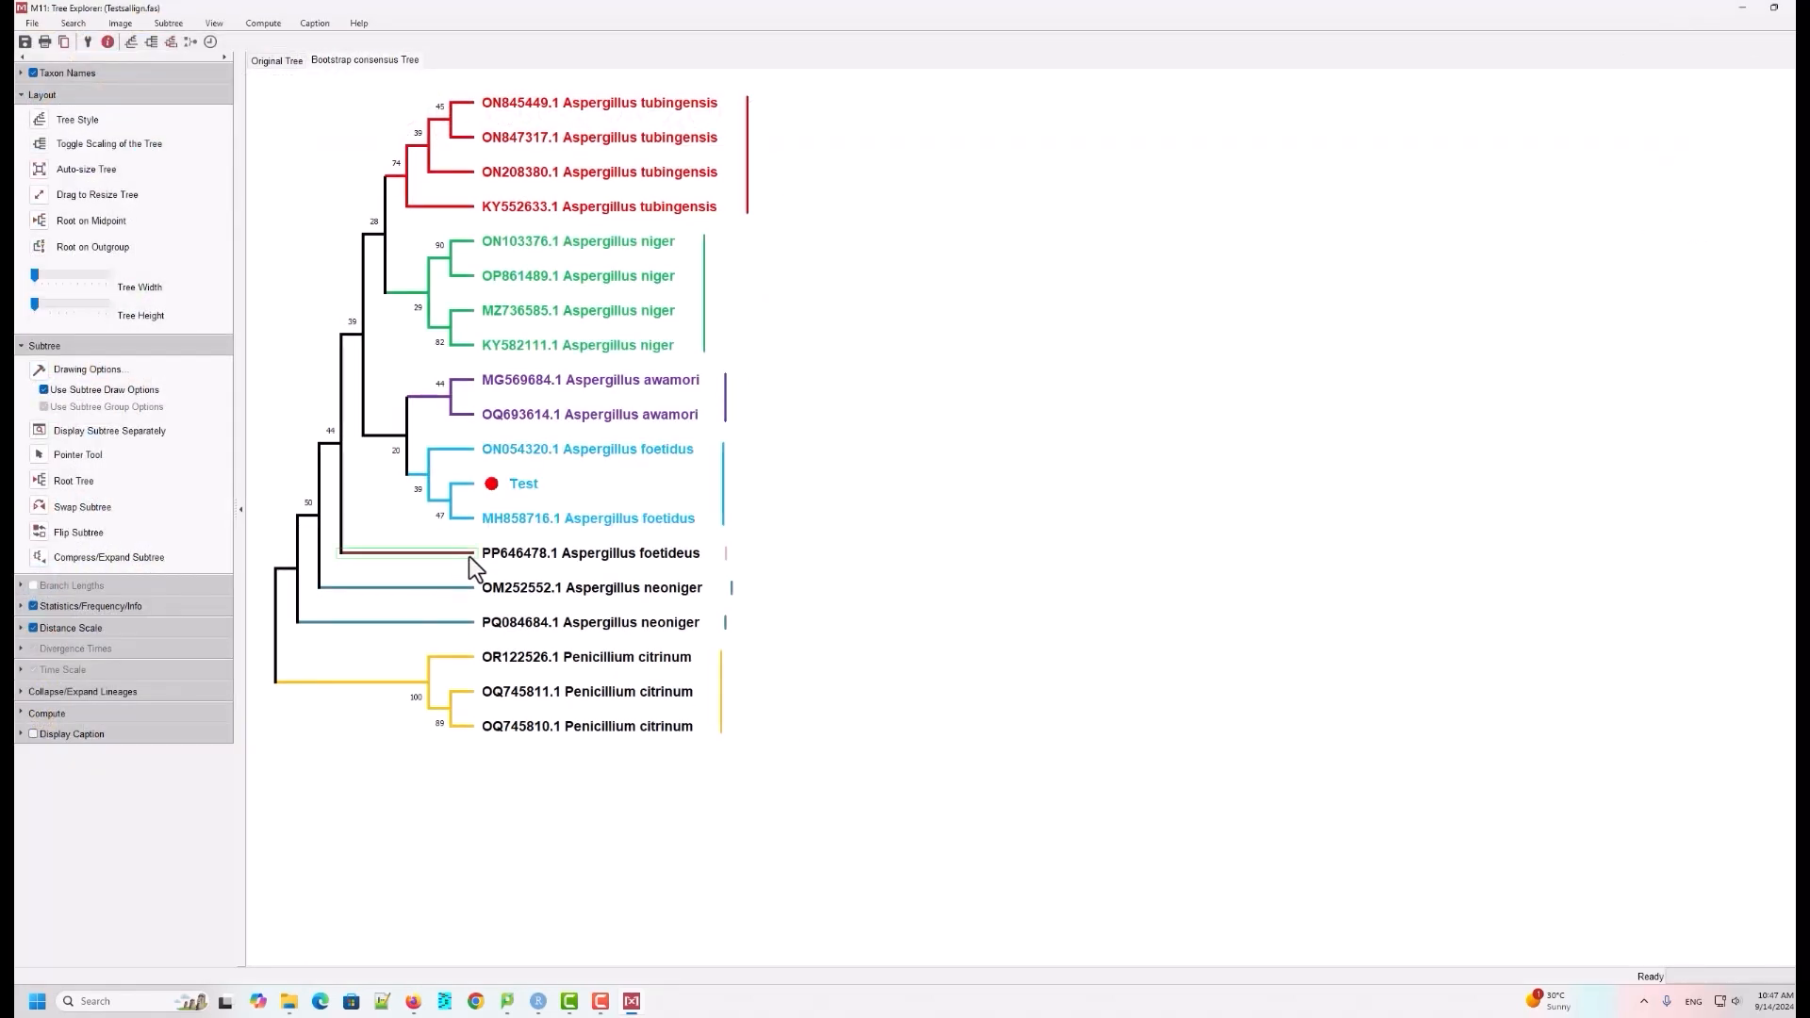
pyautogui.click(40, 369)
pyautogui.click(193, 373)
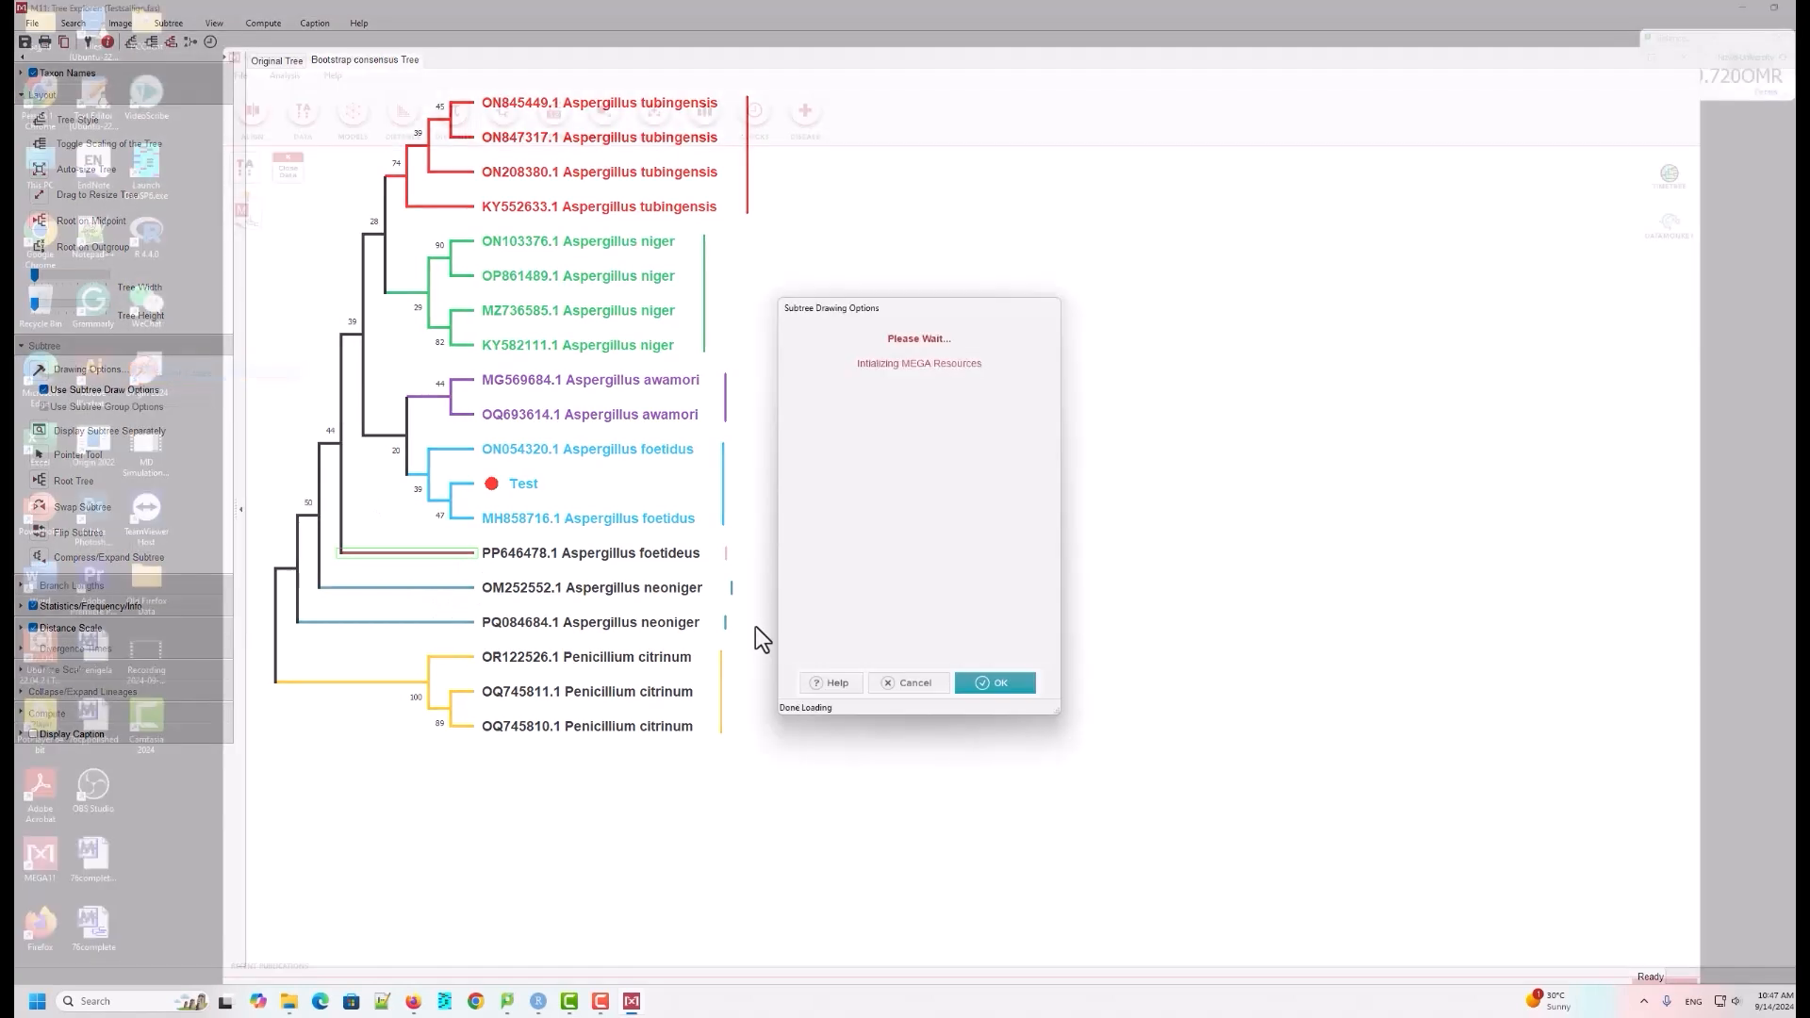
pyautogui.click(848, 638)
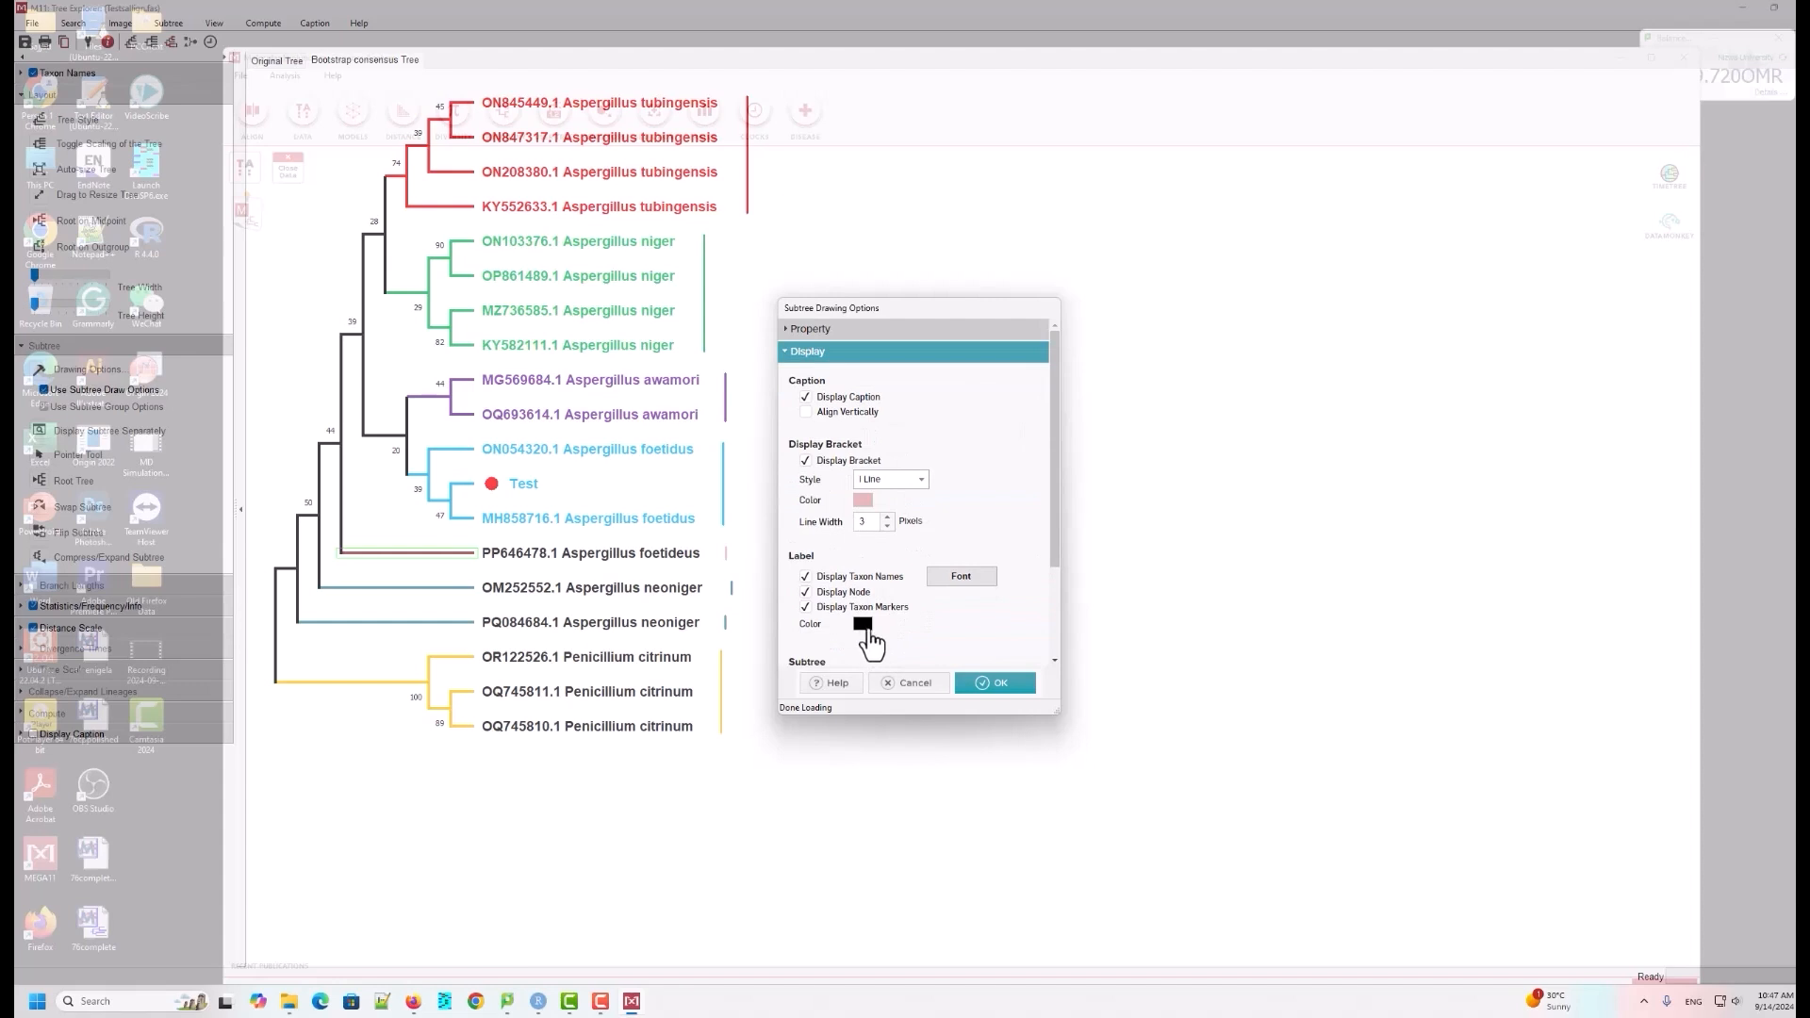
pyautogui.click(863, 501)
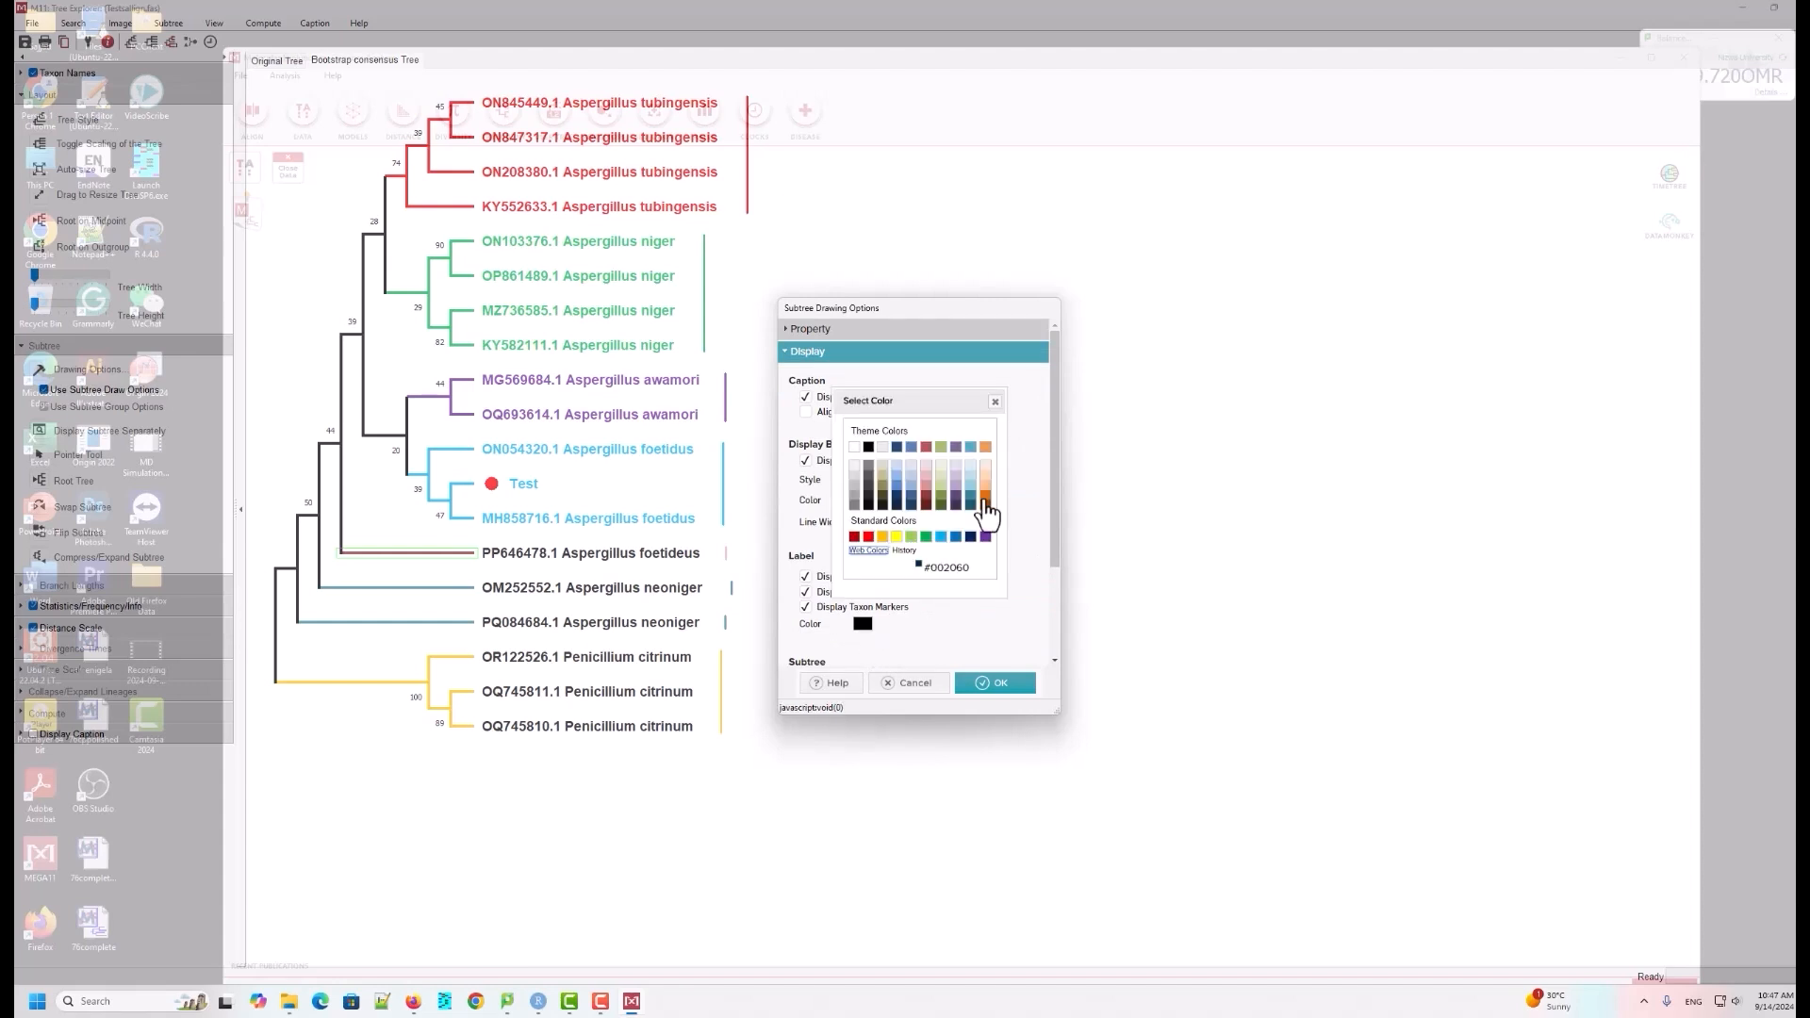
pyautogui.click(927, 499)
pyautogui.click(867, 622)
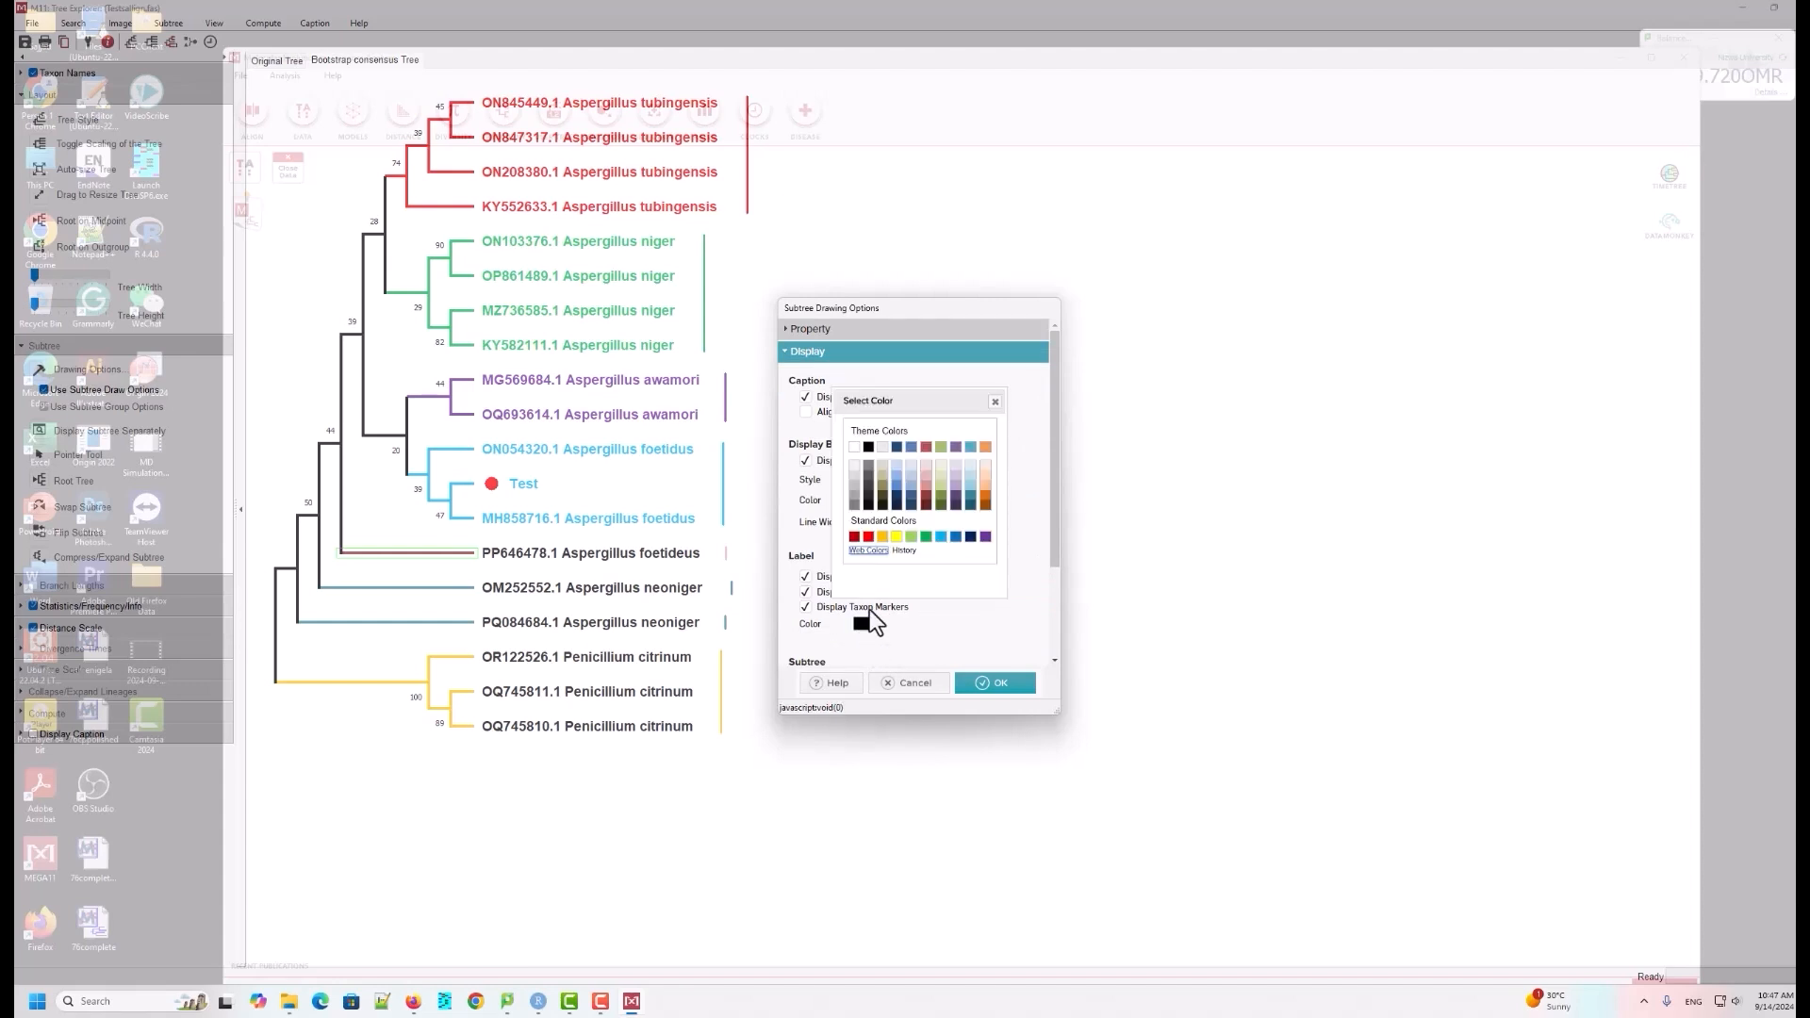
pyautogui.click(927, 500)
pyautogui.click(998, 682)
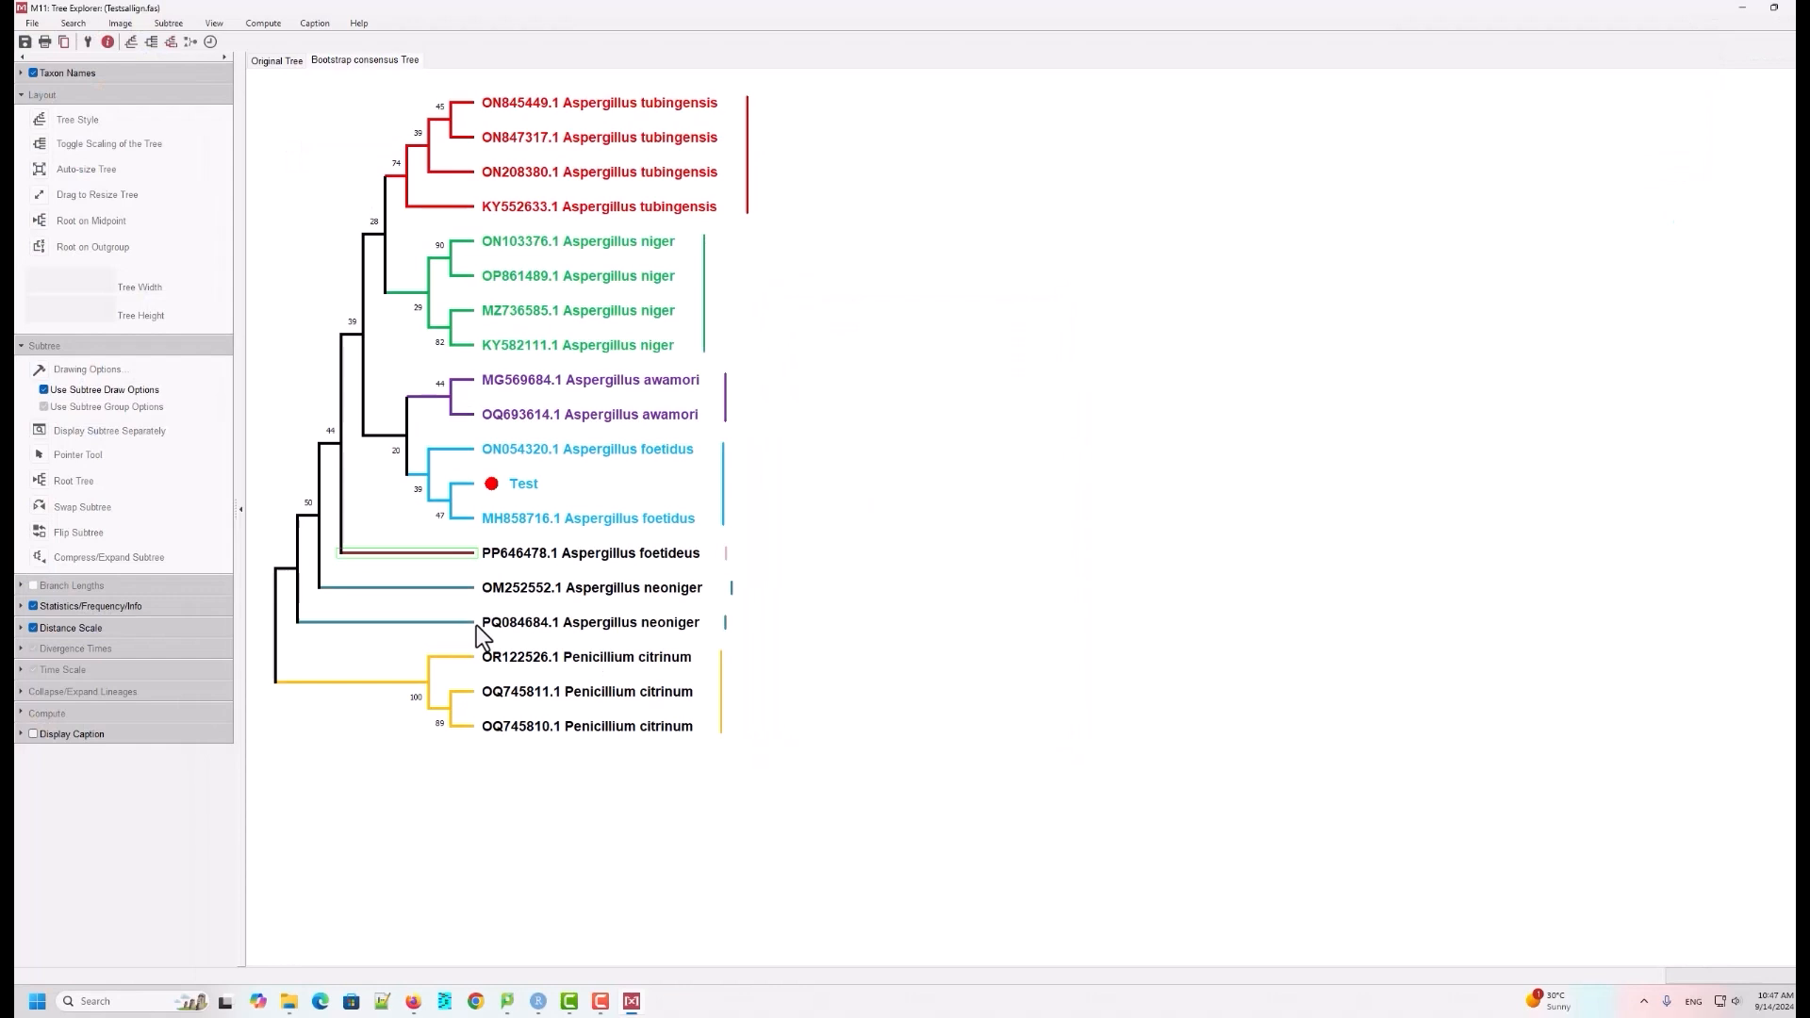
# Step: Color the taxon label of the OM252552.1 Aspergillus neoniger branch teal blue to match its line and apply the formatting
pyautogui.click(435, 586)
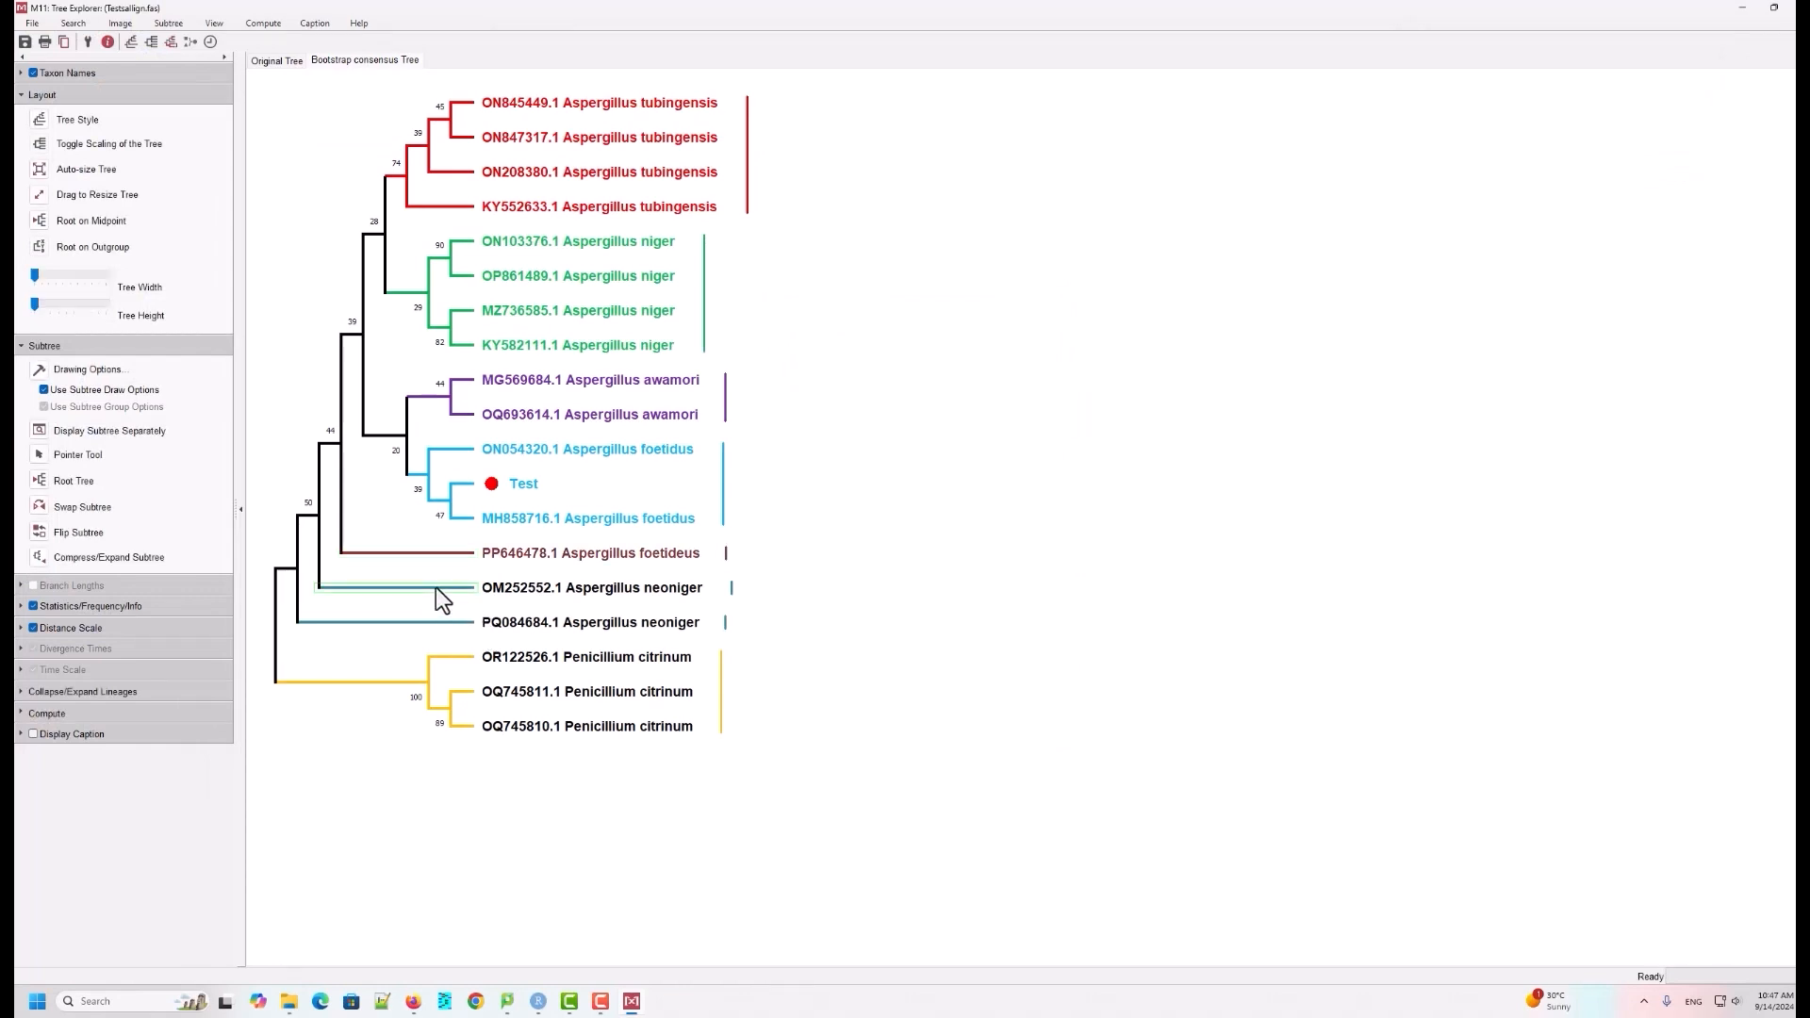
pyautogui.click(39, 373)
pyautogui.click(216, 378)
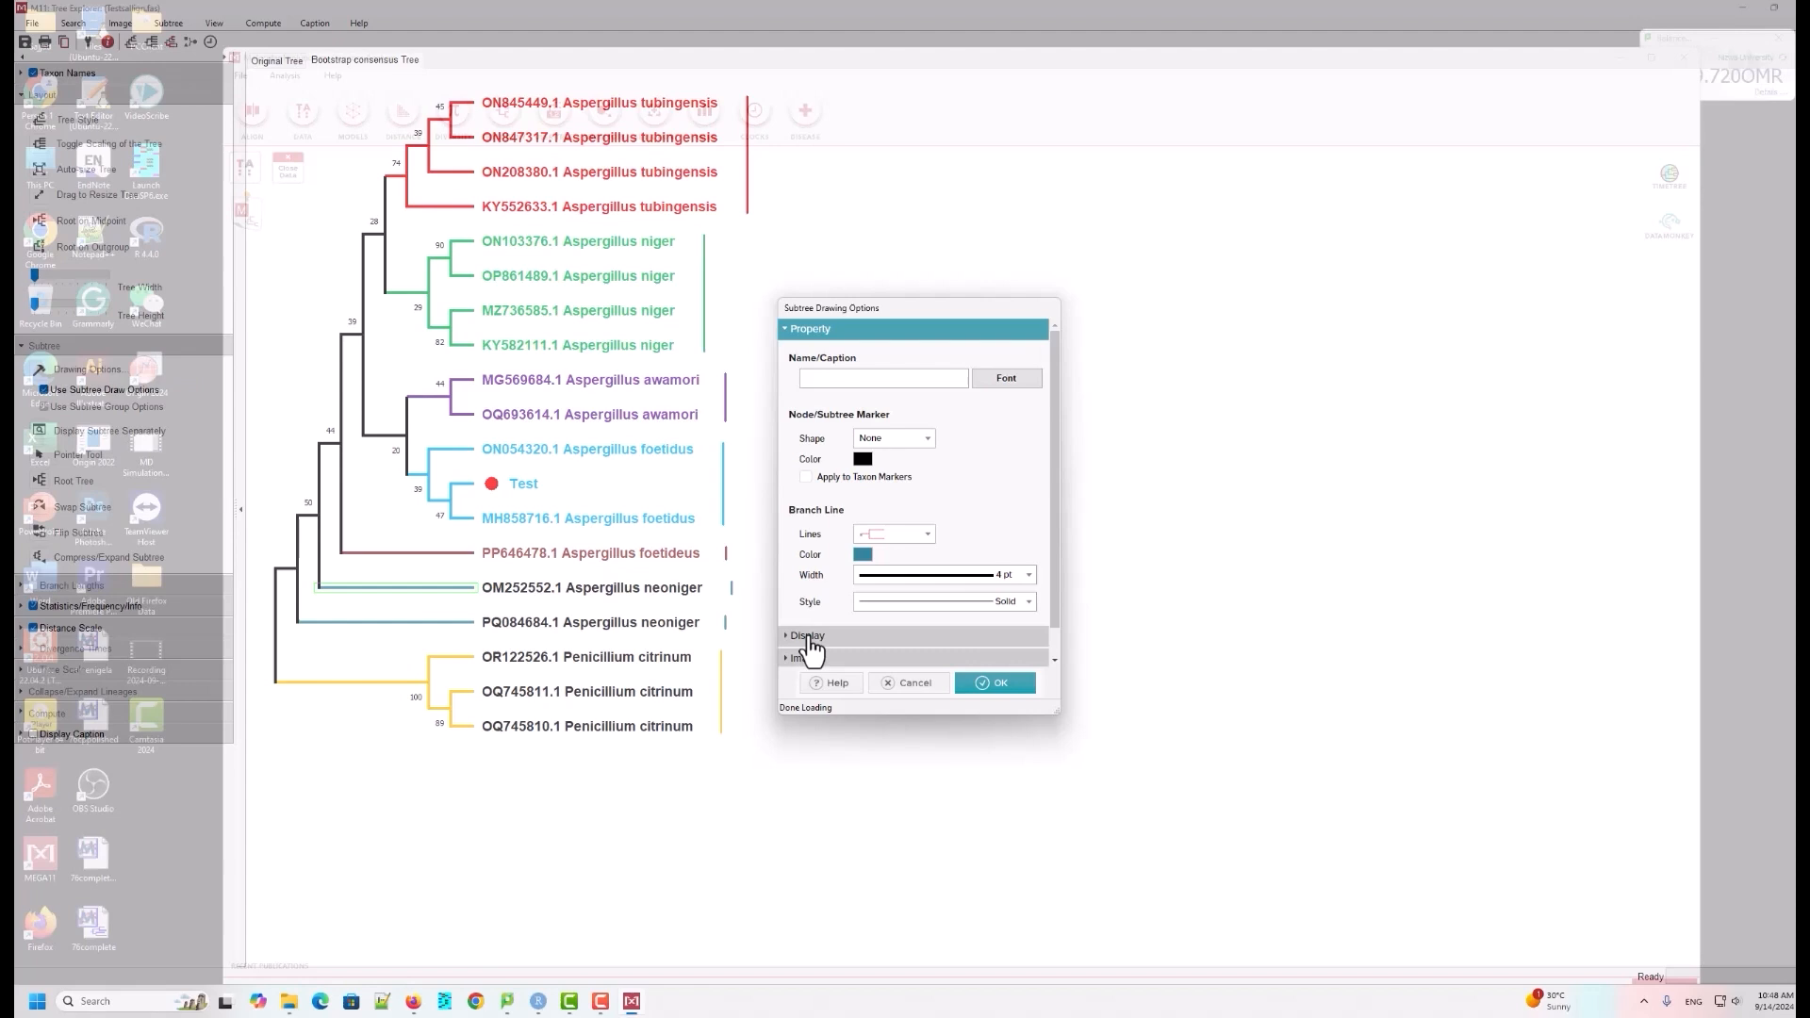
pyautogui.click(806, 636)
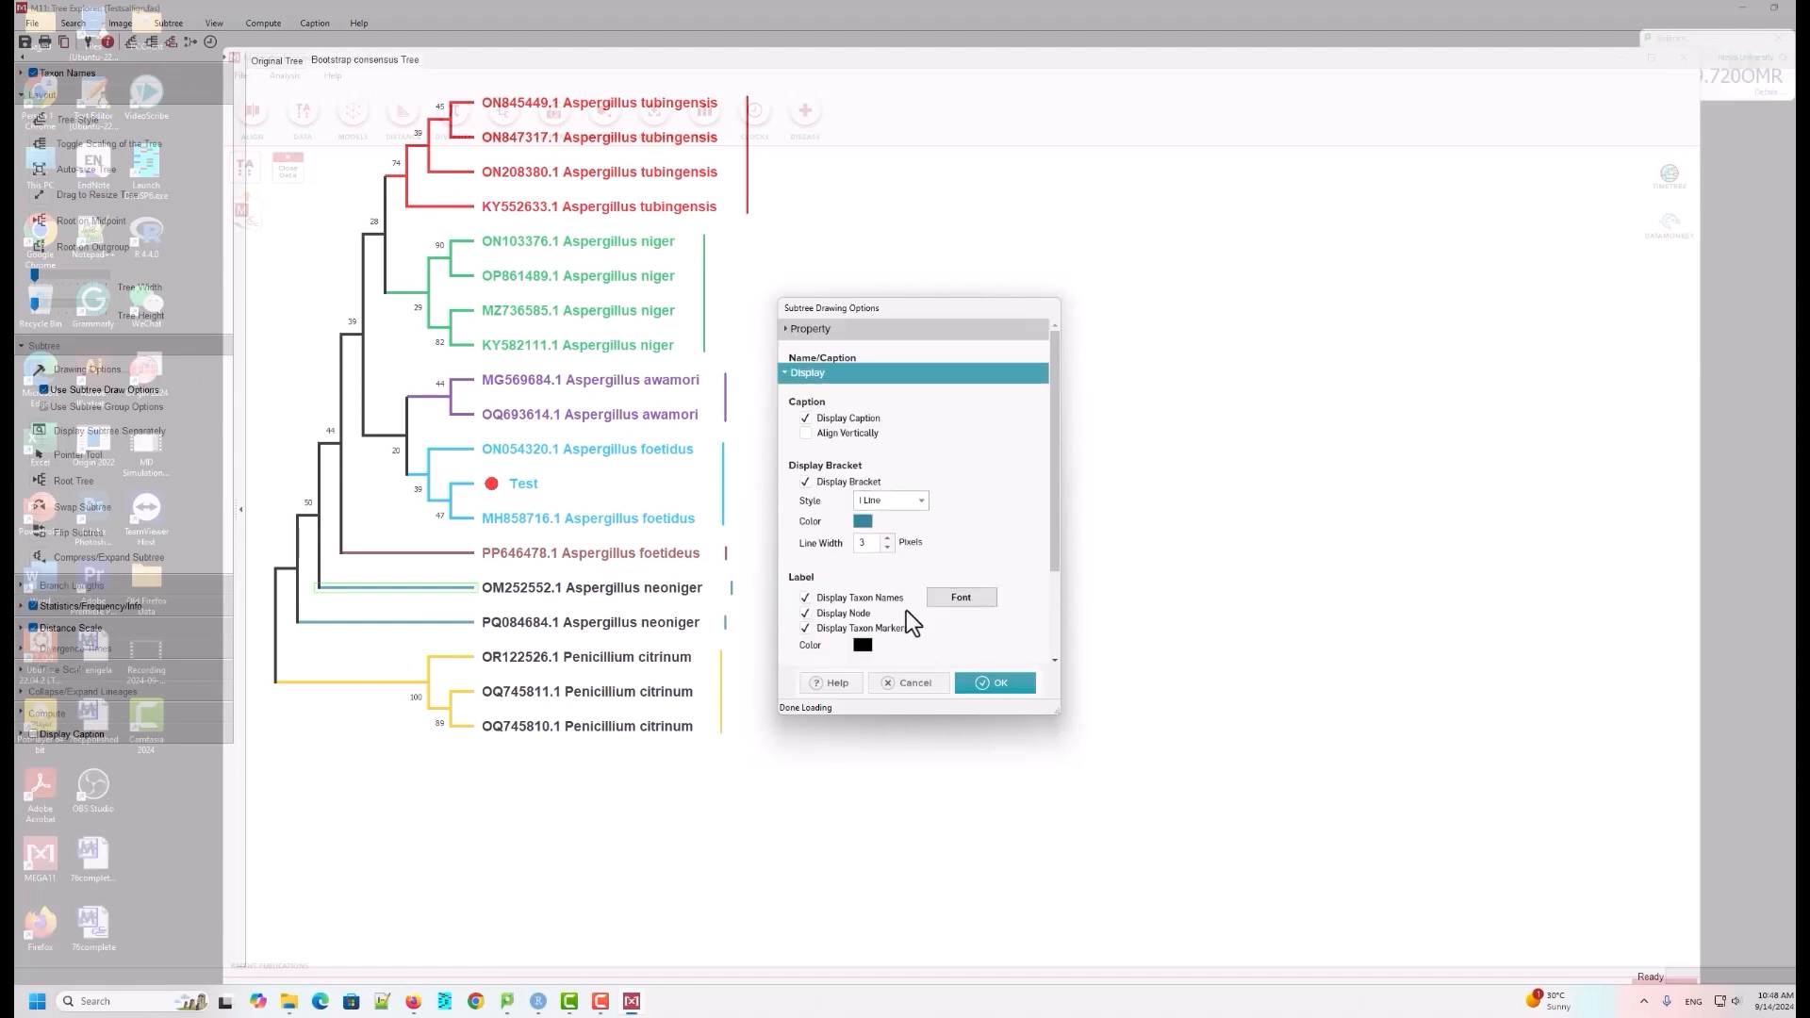
pyautogui.click(863, 627)
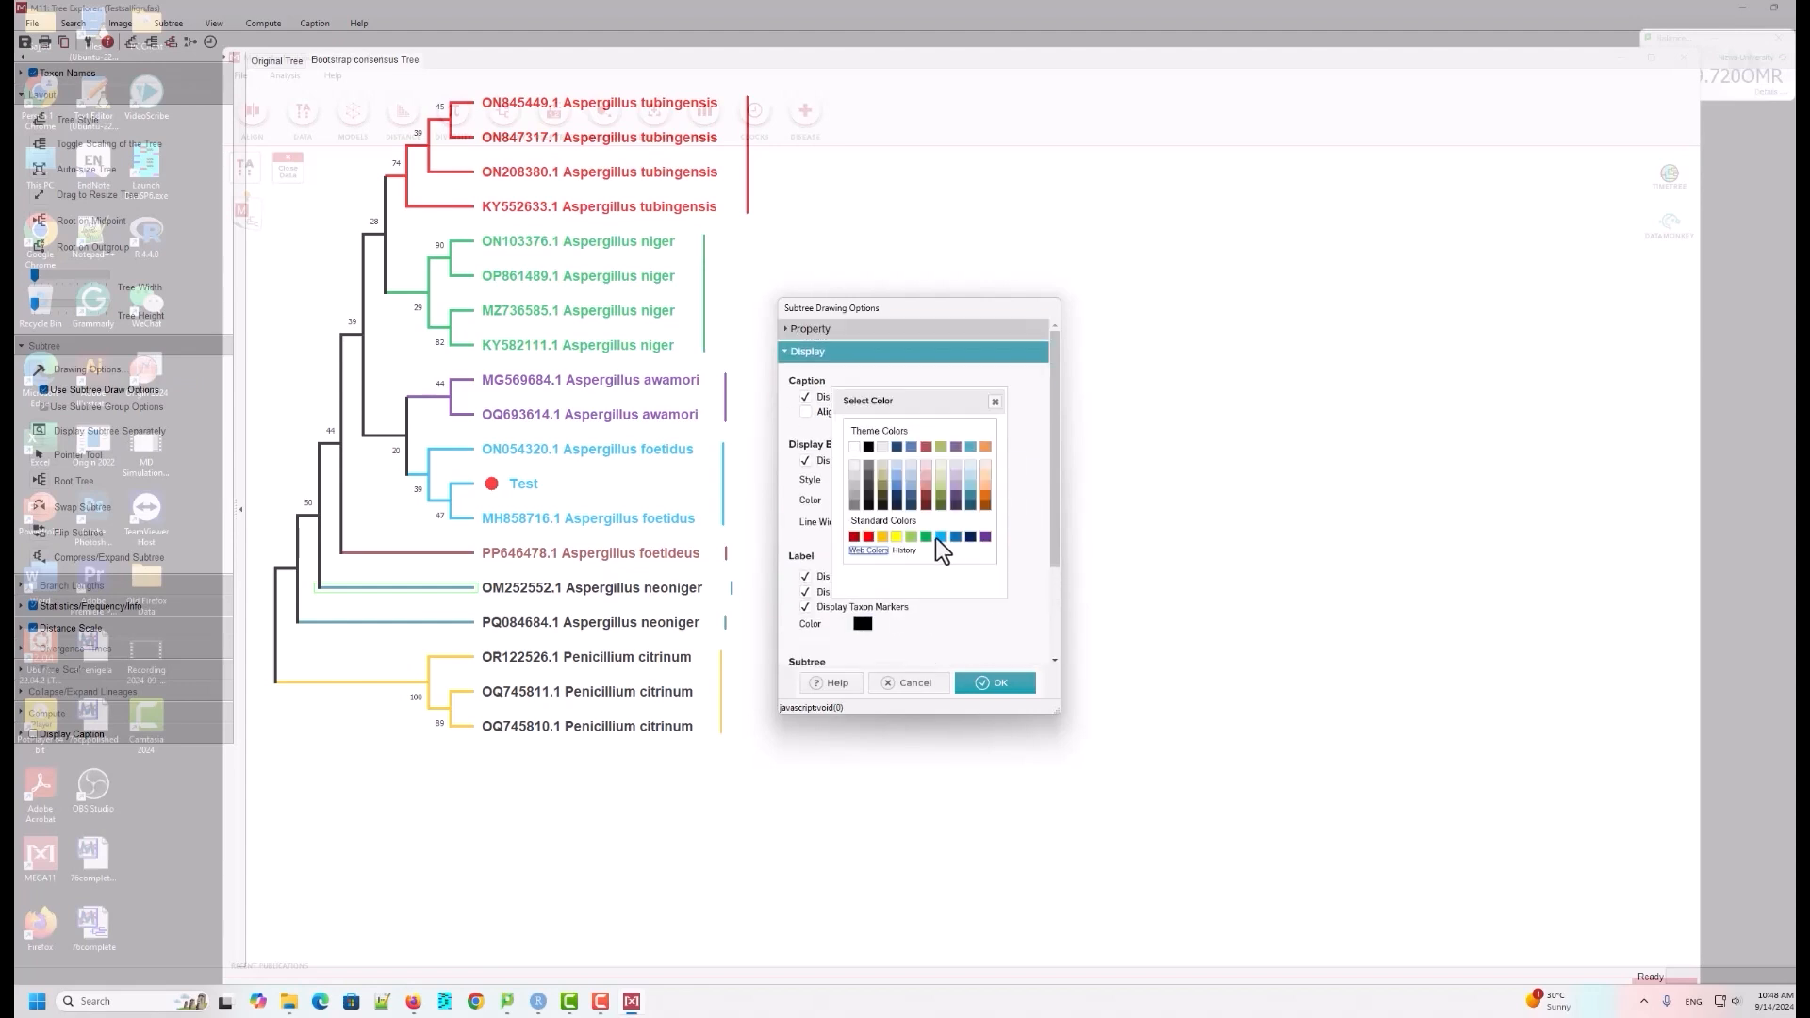
pyautogui.click(959, 526)
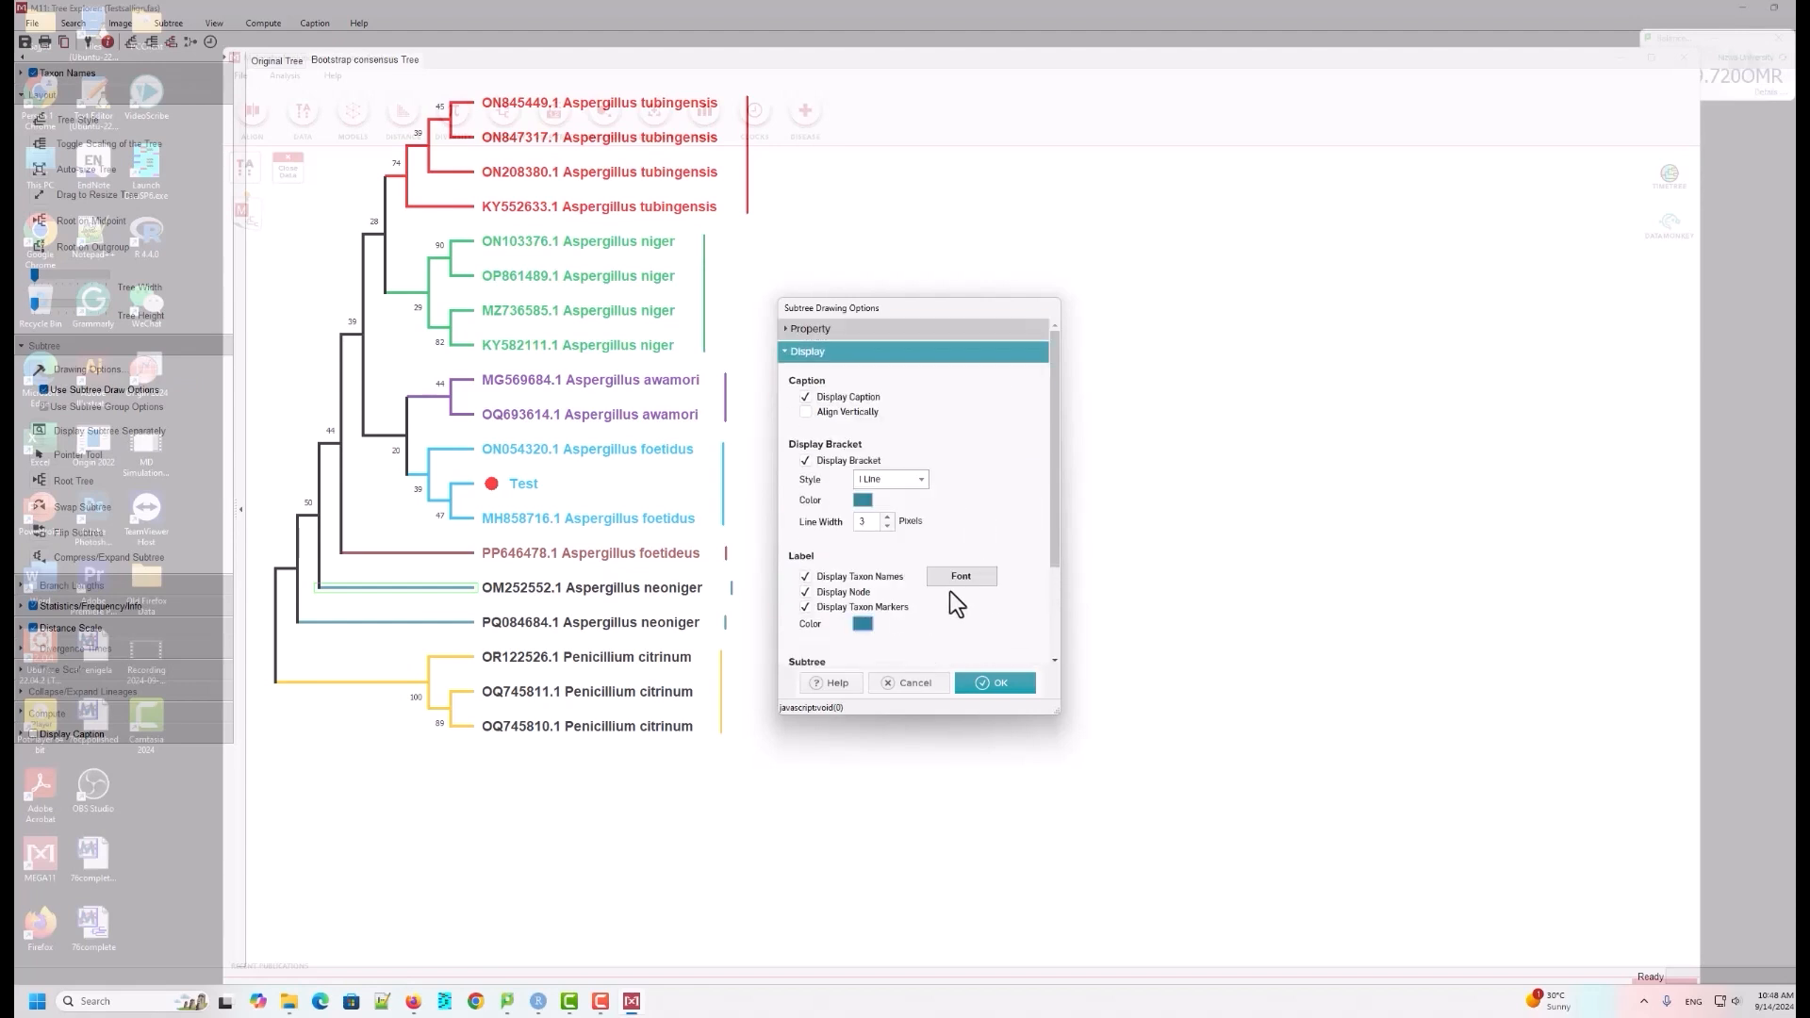
pyautogui.click(991, 682)
# Step: Color the taxon label of the PQ084684.1 Aspergillus neoniger branch teal blue to match its line and apply the formatting
pyautogui.click(407, 622)
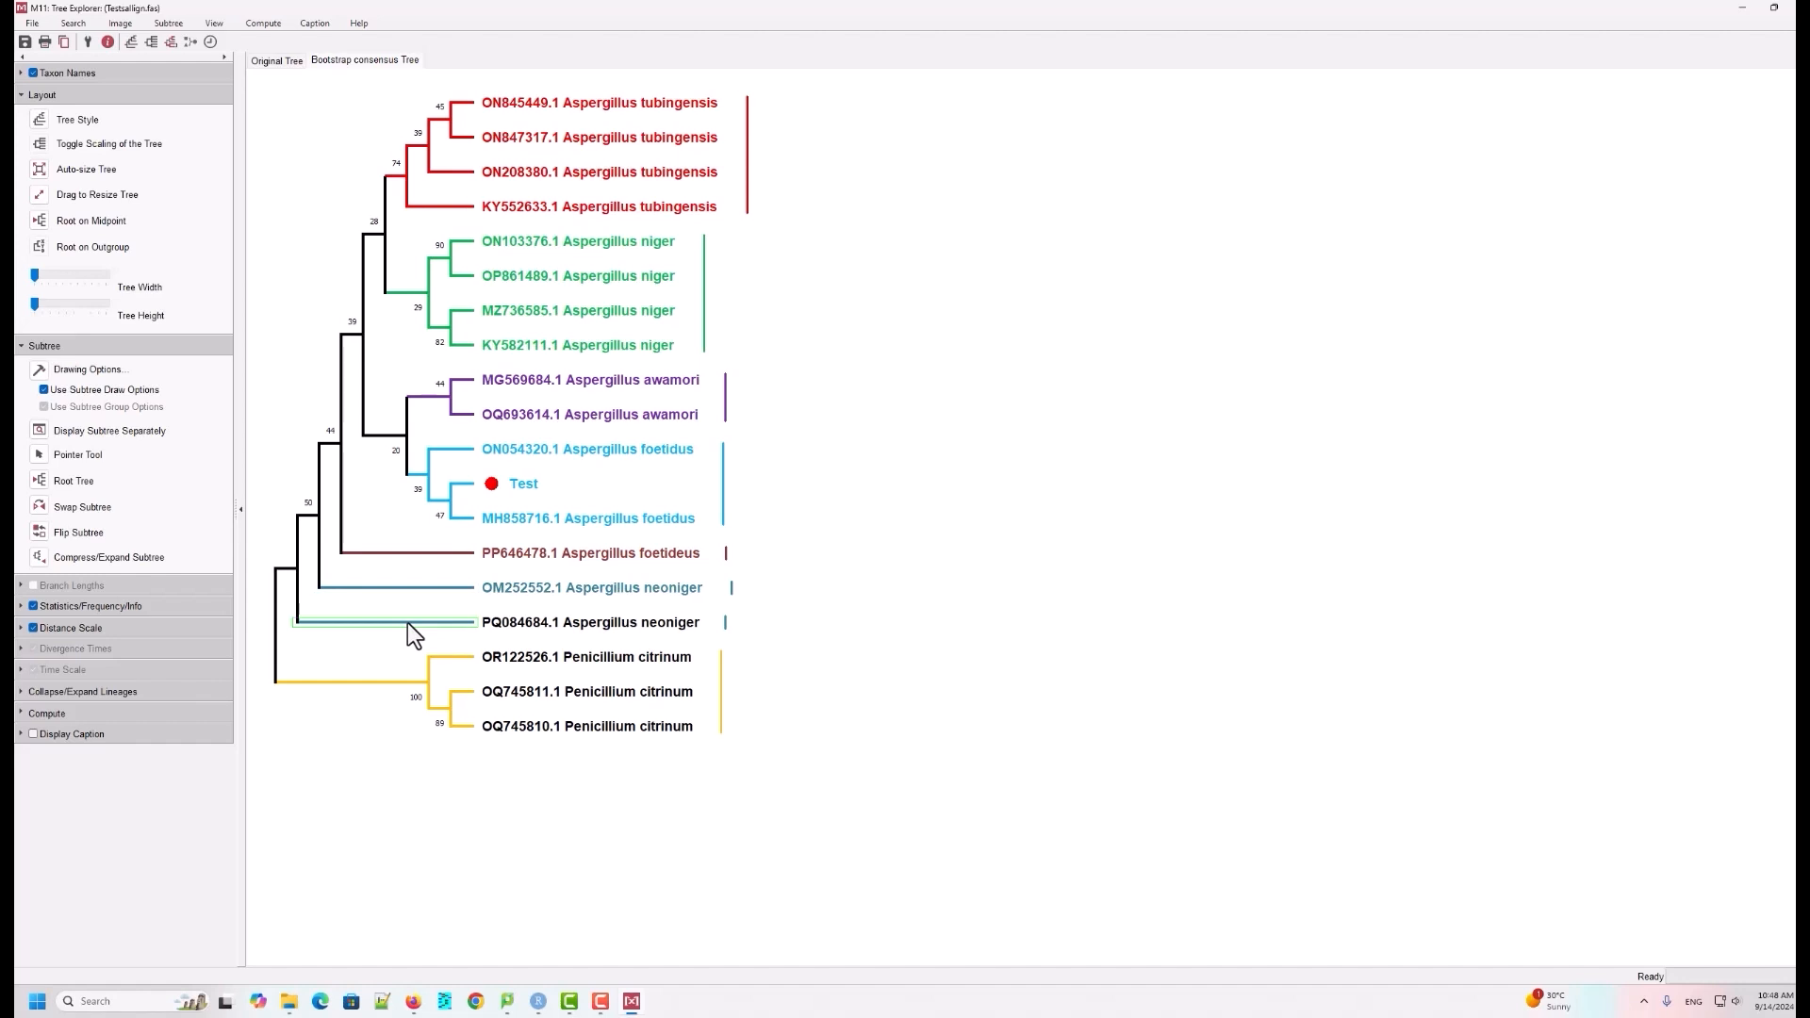
pyautogui.click(37, 373)
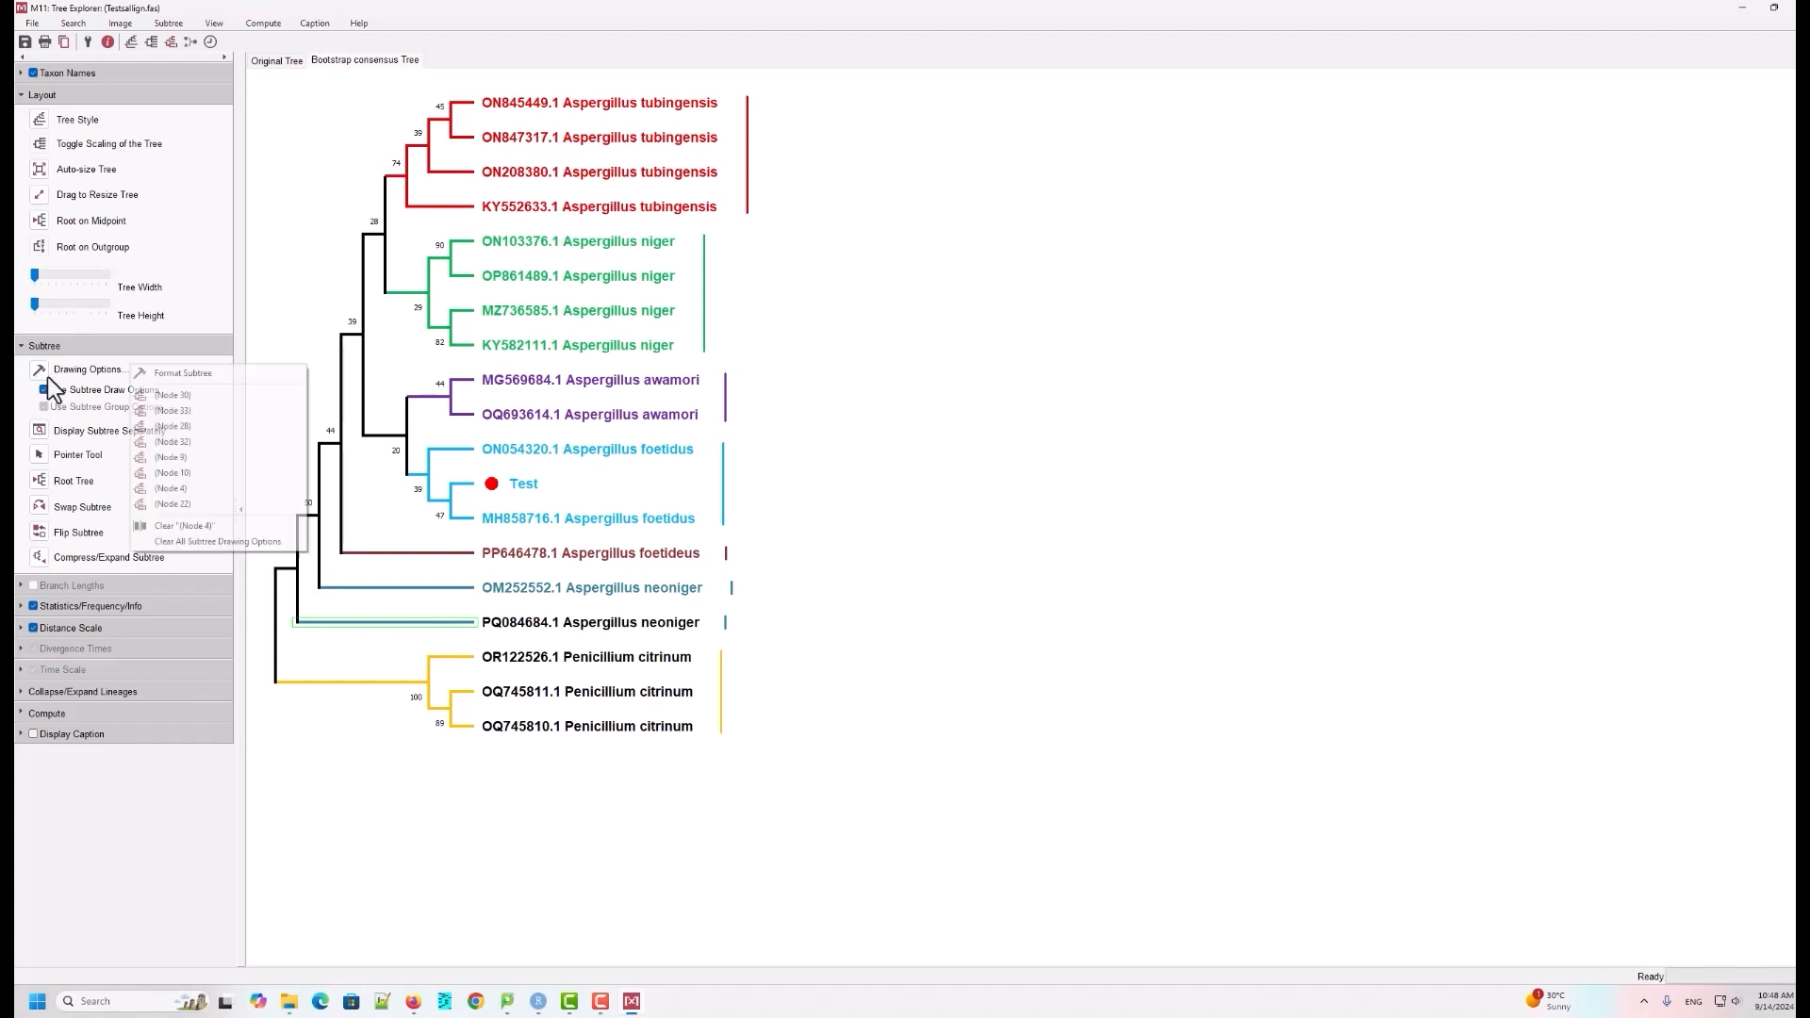
pyautogui.click(181, 375)
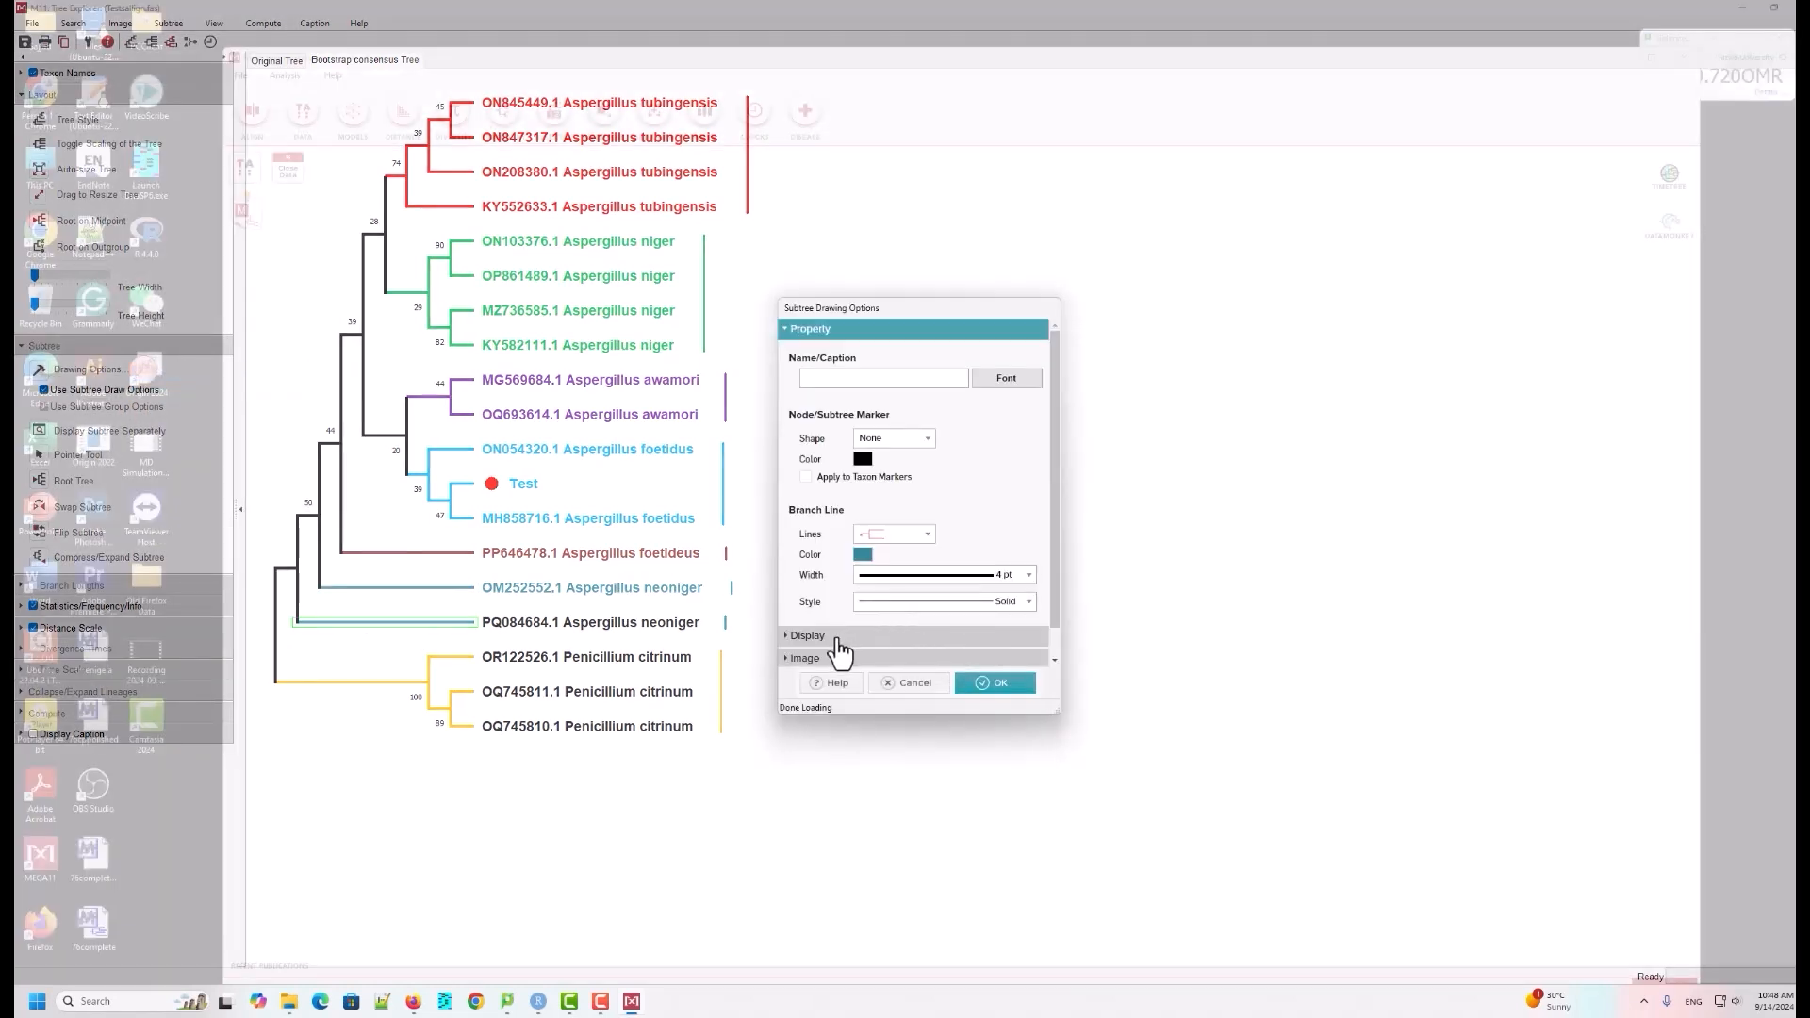
pyautogui.click(836, 638)
pyautogui.click(864, 626)
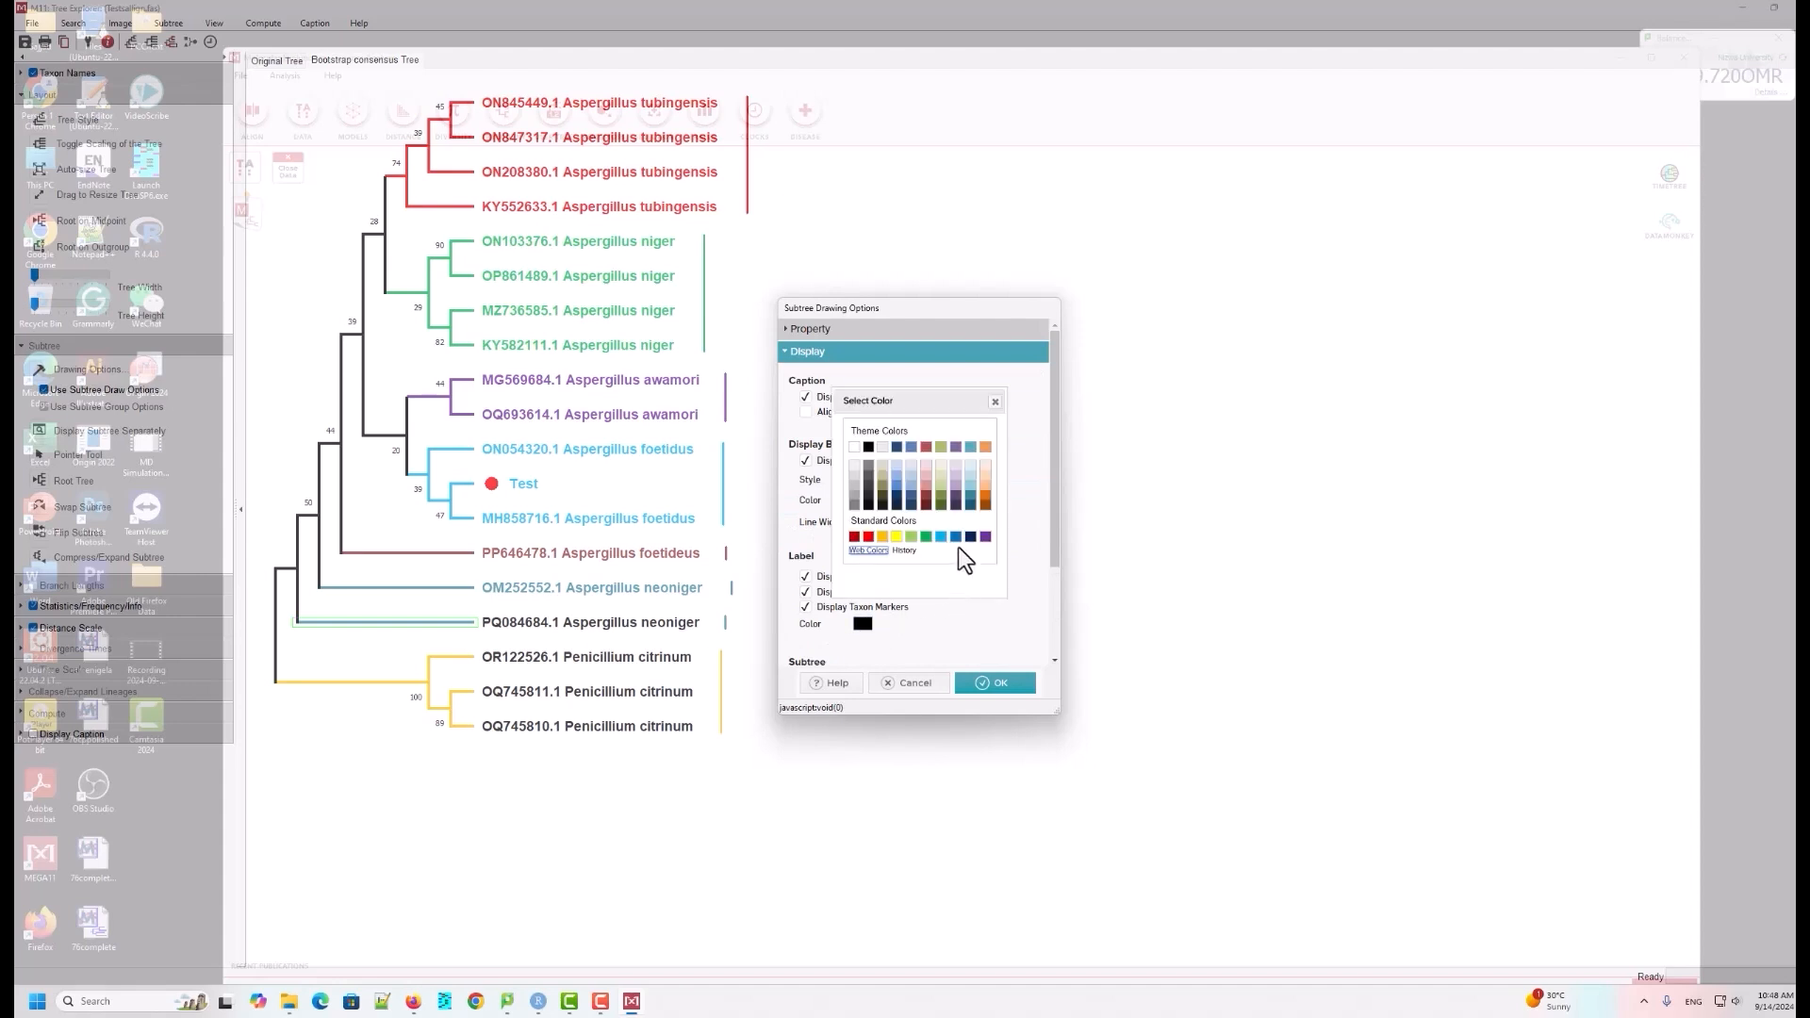
pyautogui.click(968, 530)
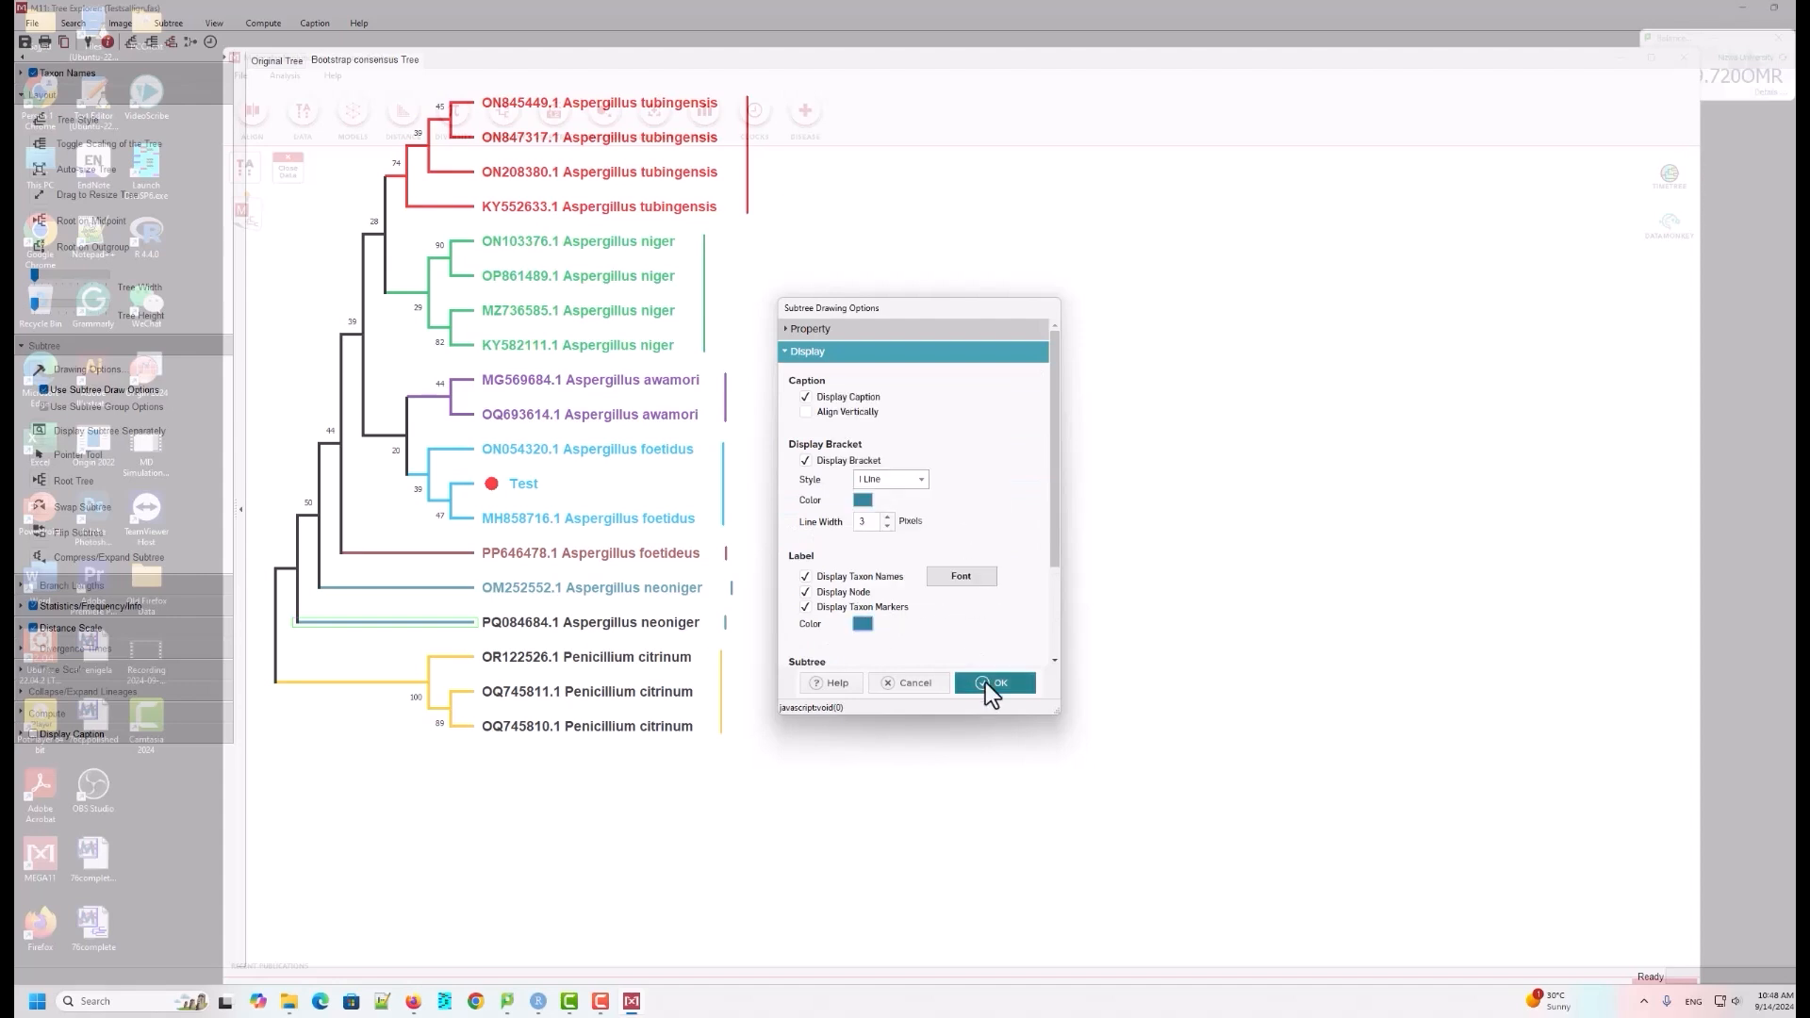
pyautogui.click(985, 682)
# Step: Color the taxon labels of the Penicillium citrinum subtree golden yellow (#ffc000) to match its branches and apply the formatting
pyautogui.click(418, 683)
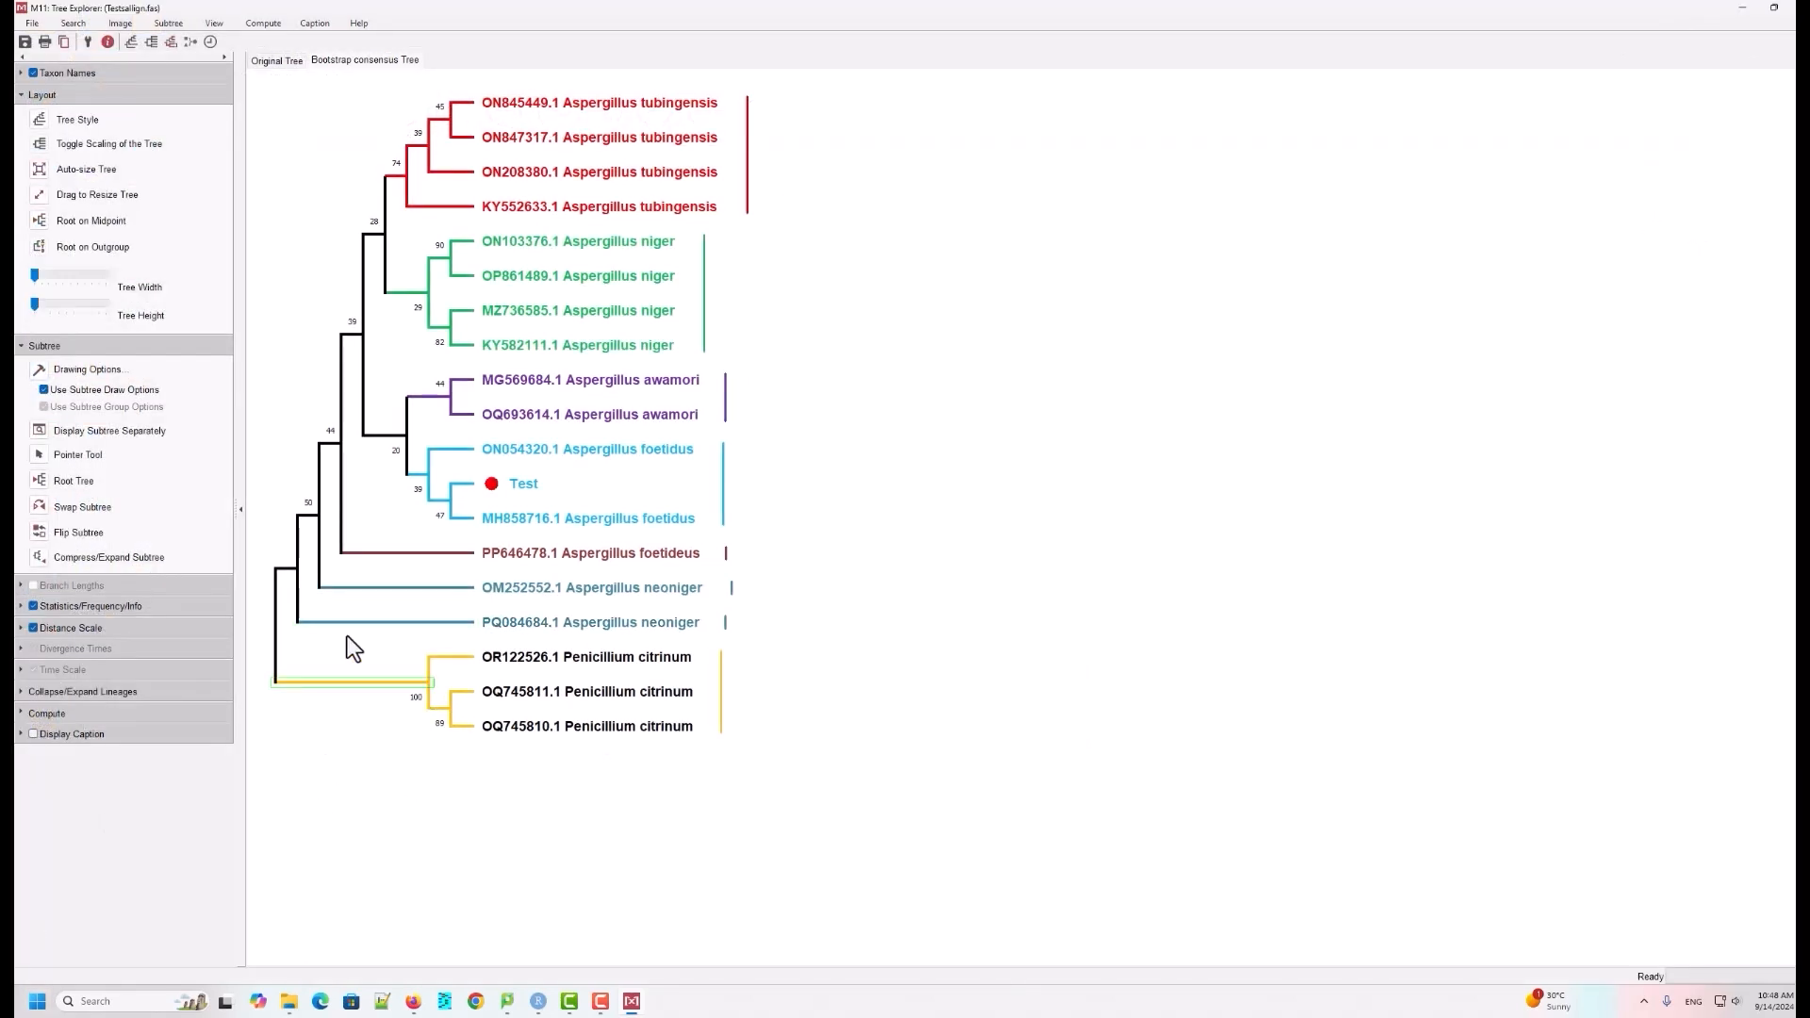
pyautogui.click(43, 368)
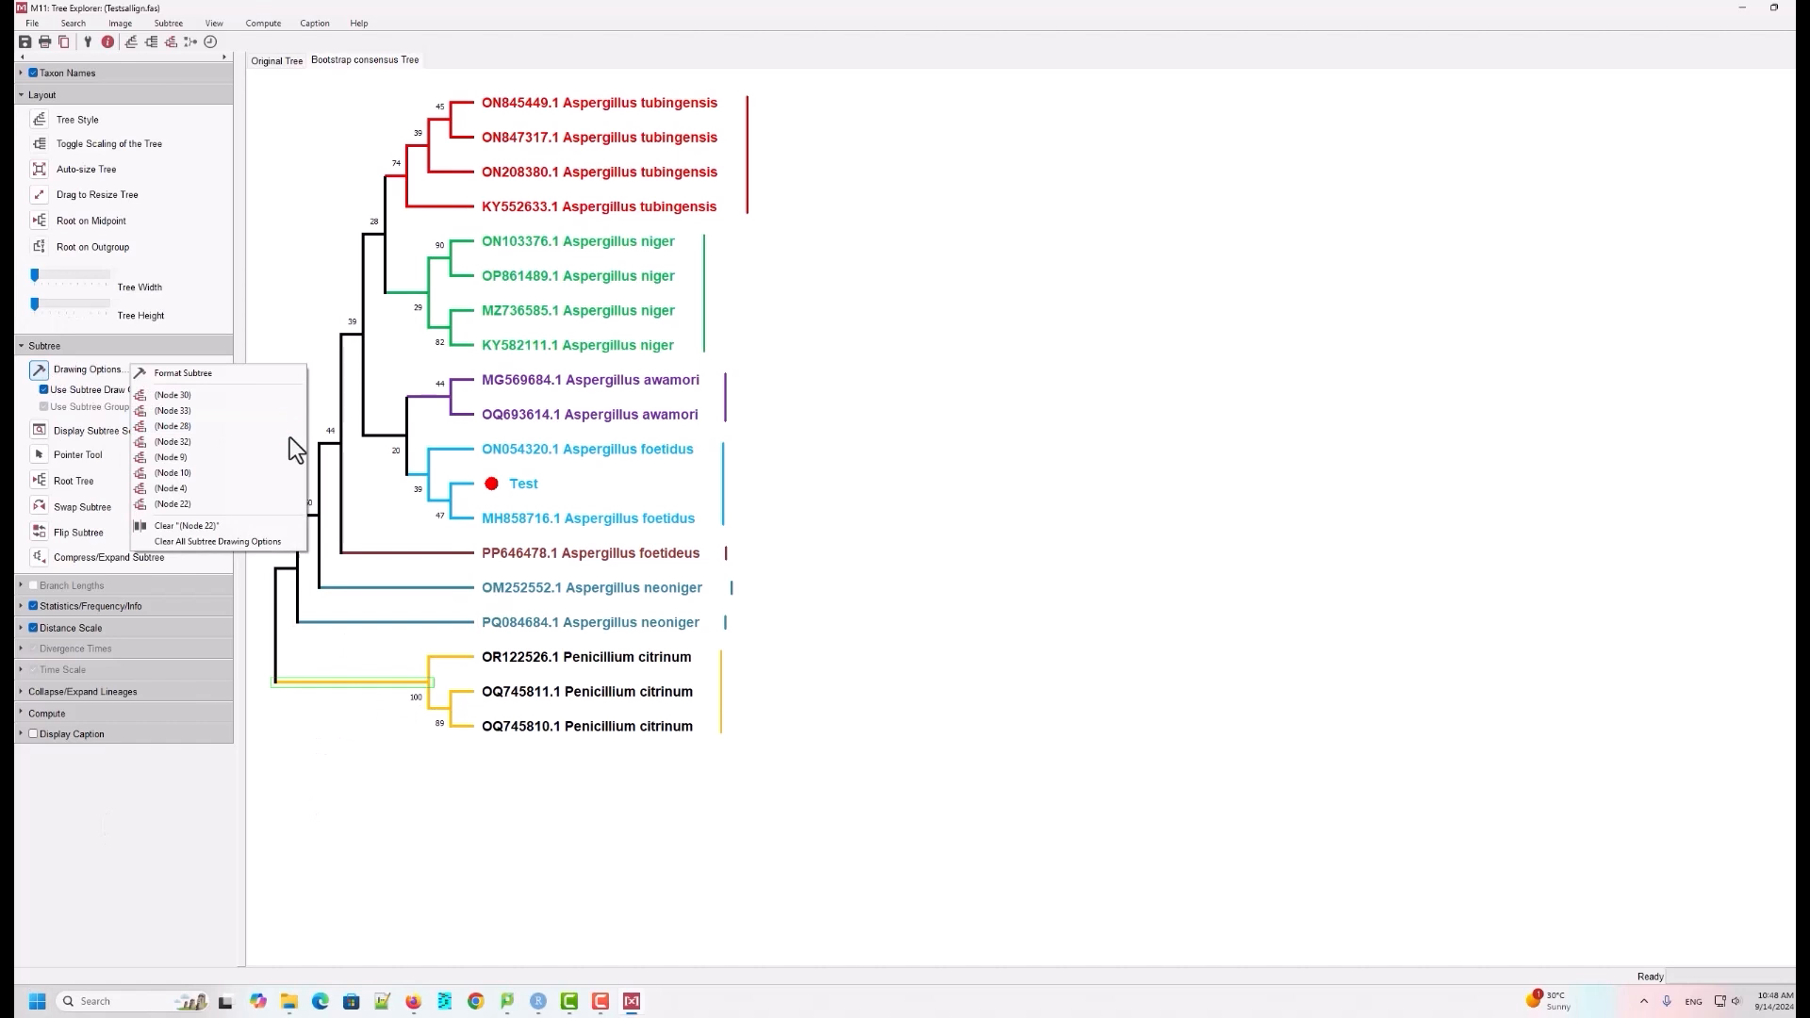
pyautogui.click(168, 376)
pyautogui.click(880, 636)
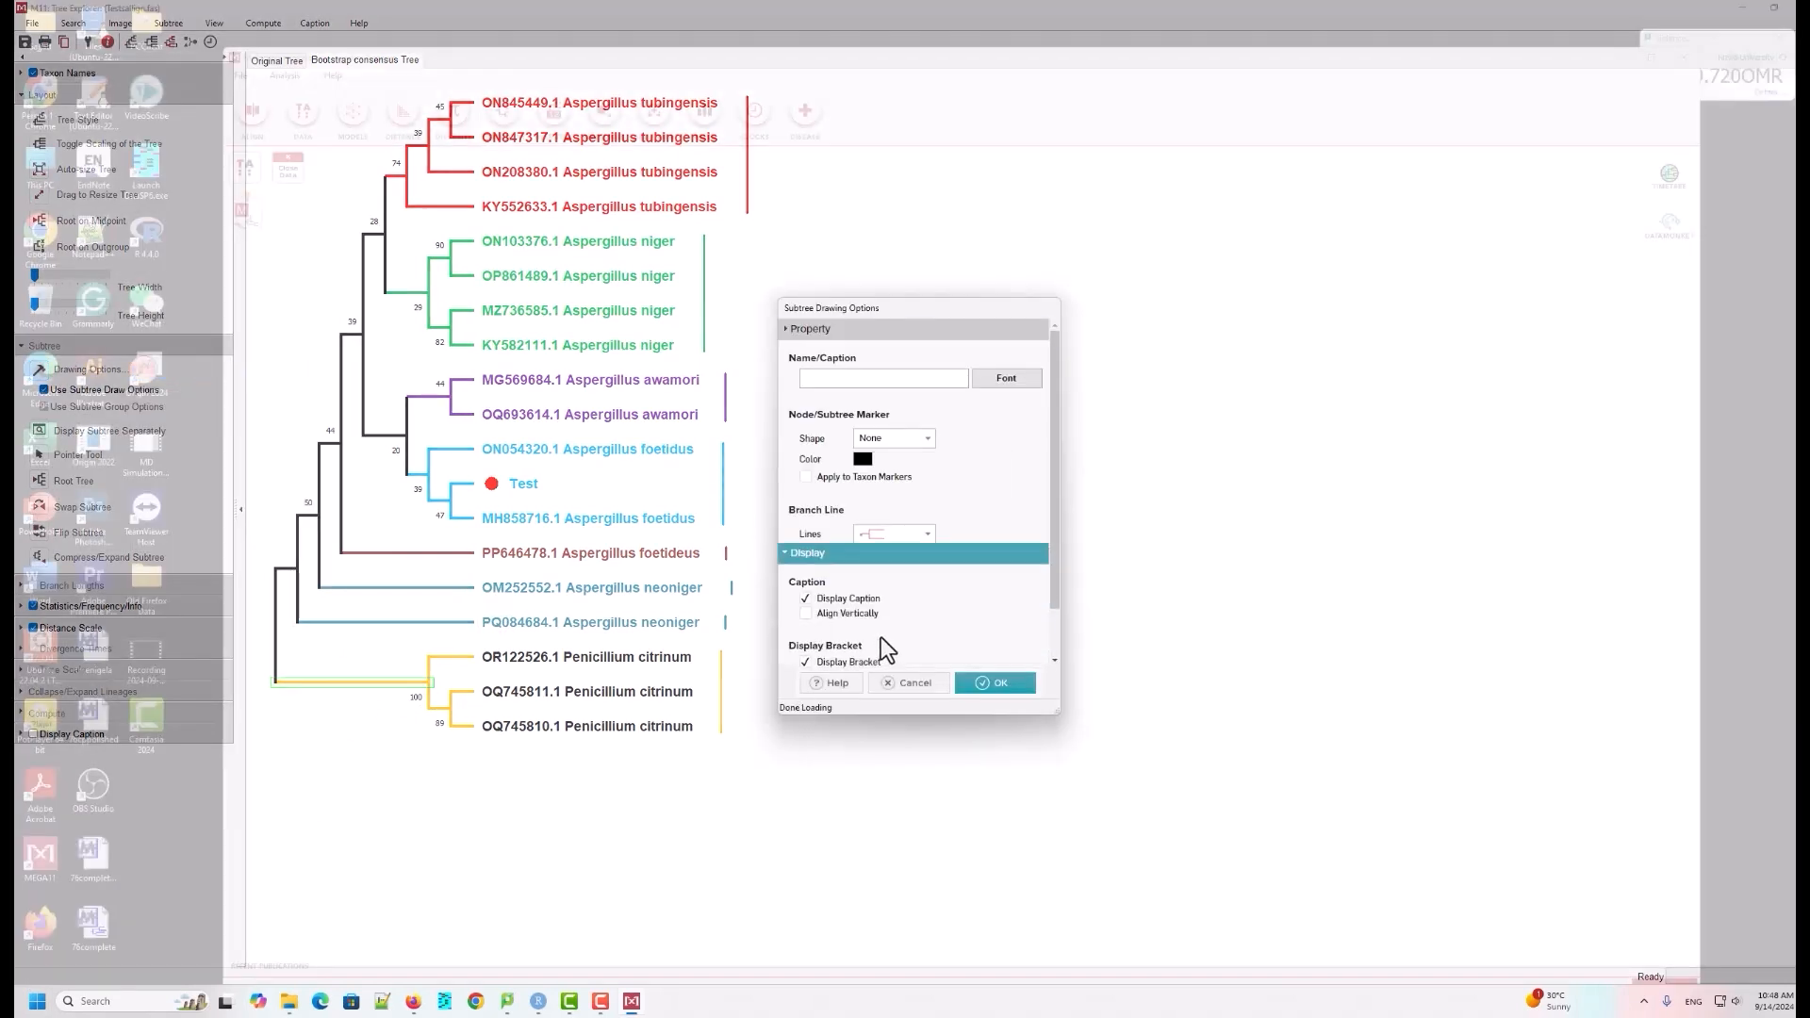
pyautogui.click(863, 624)
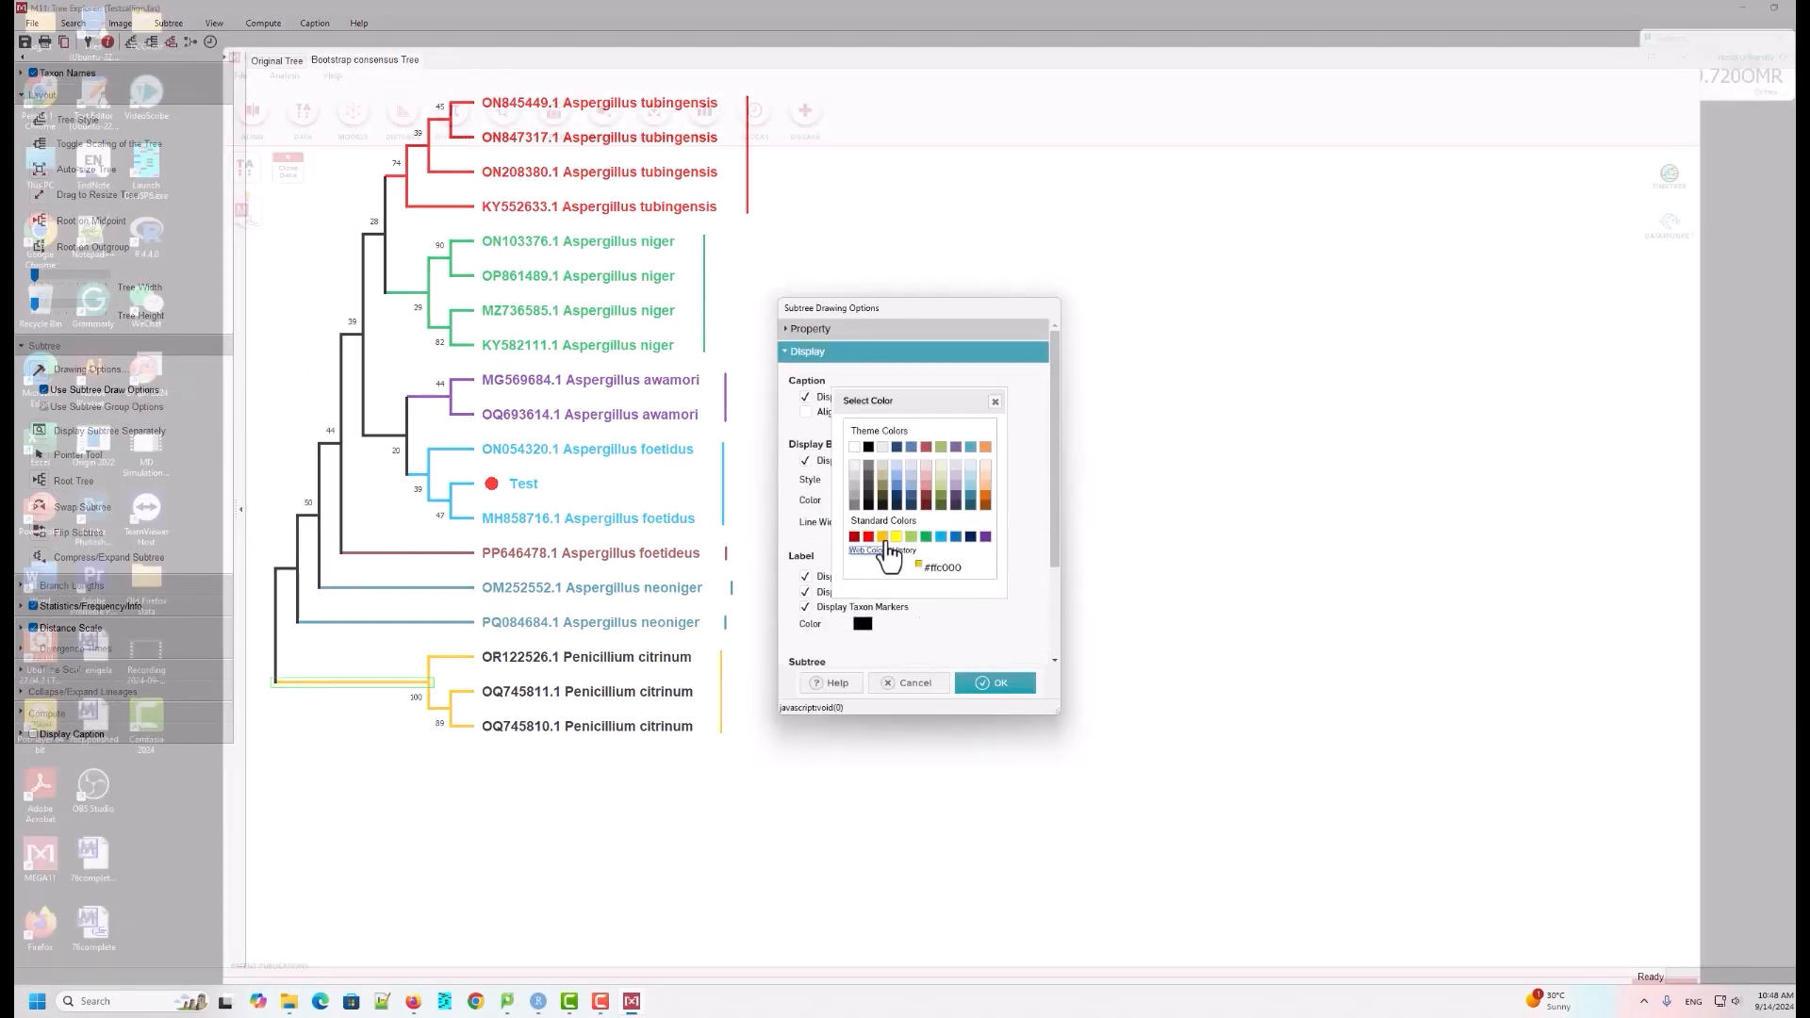
pyautogui.click(896, 556)
pyautogui.click(1030, 685)
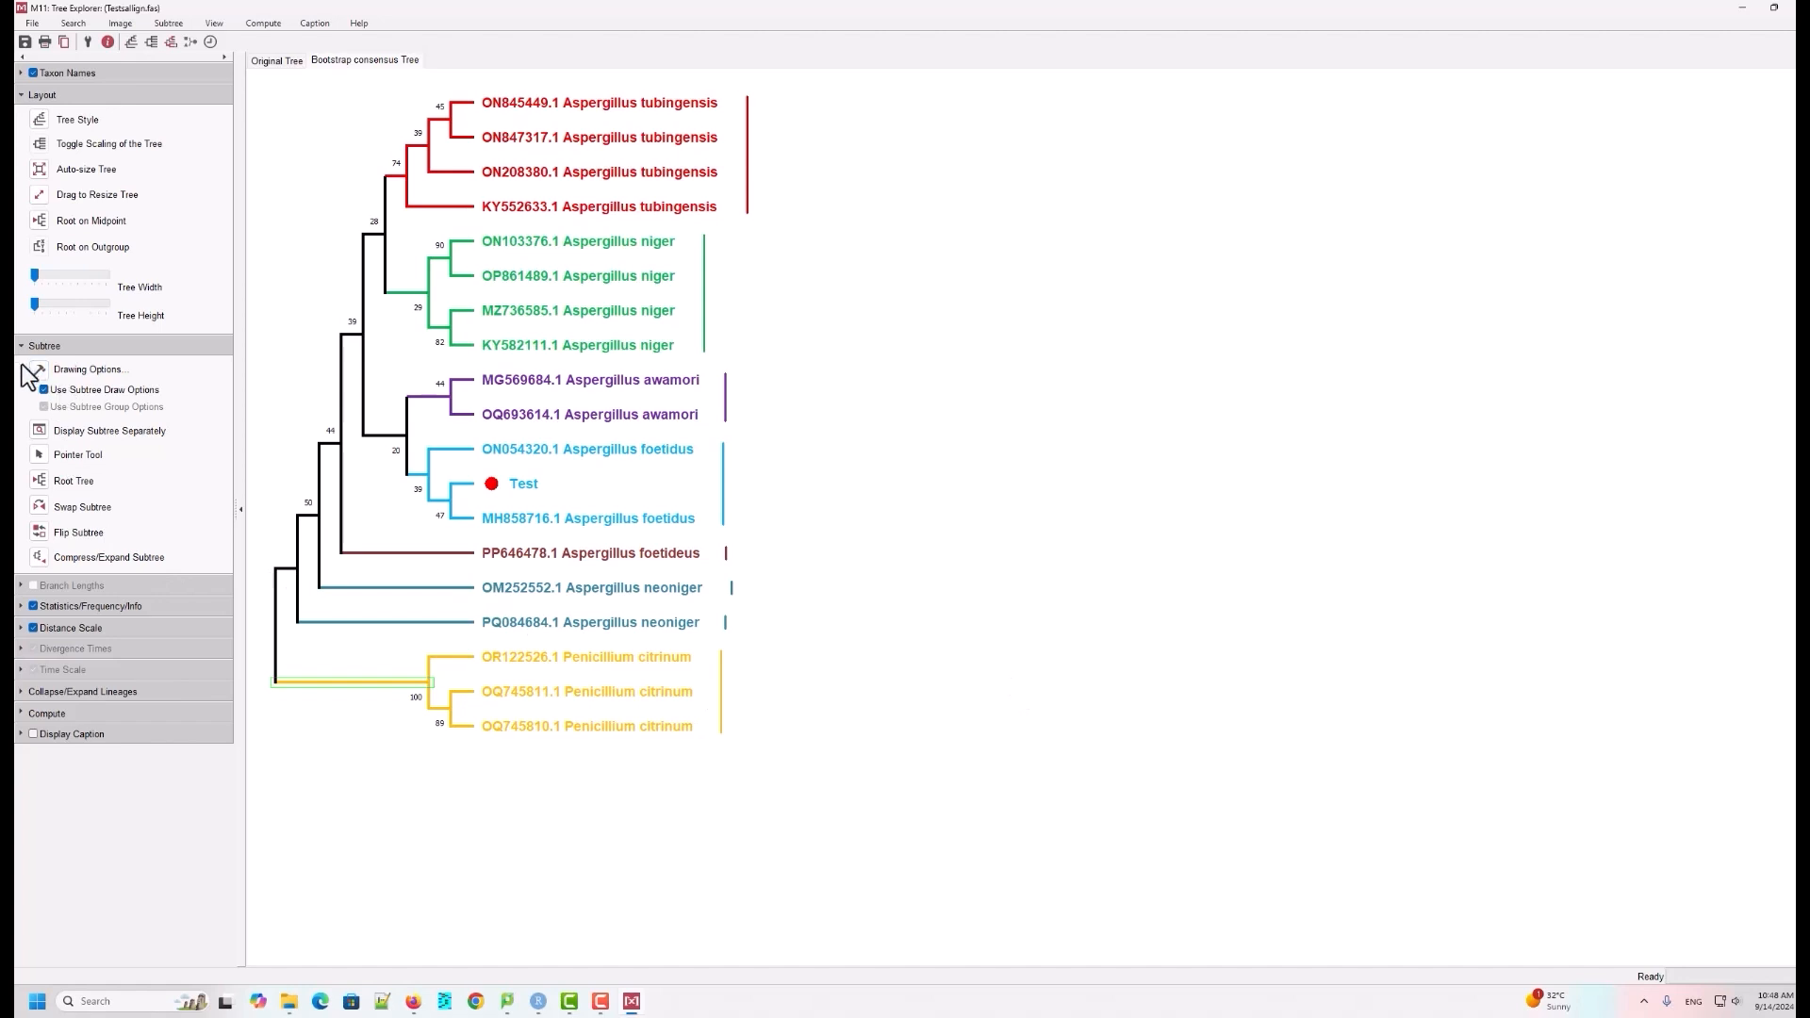
# Step: Try larger font sizes for the bootstrap frequency values at the tree nodes and settle on size 11
pyautogui.click(21, 96)
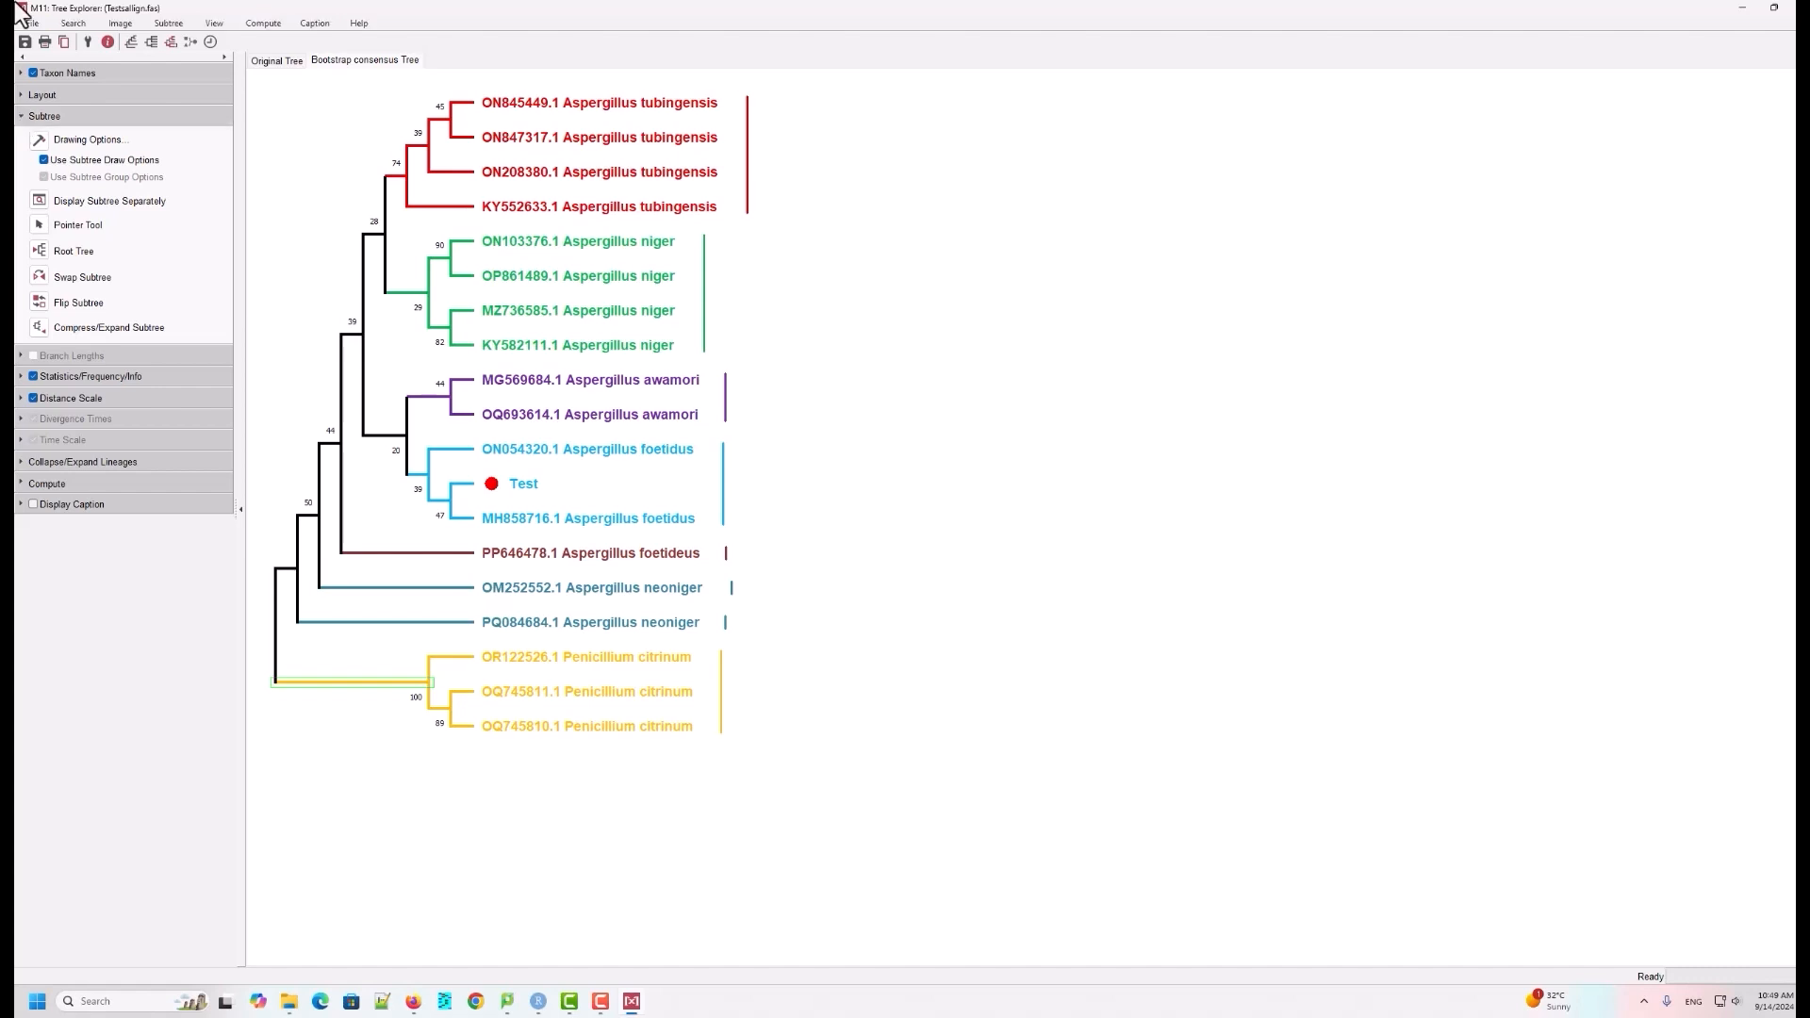
pyautogui.click(25, 115)
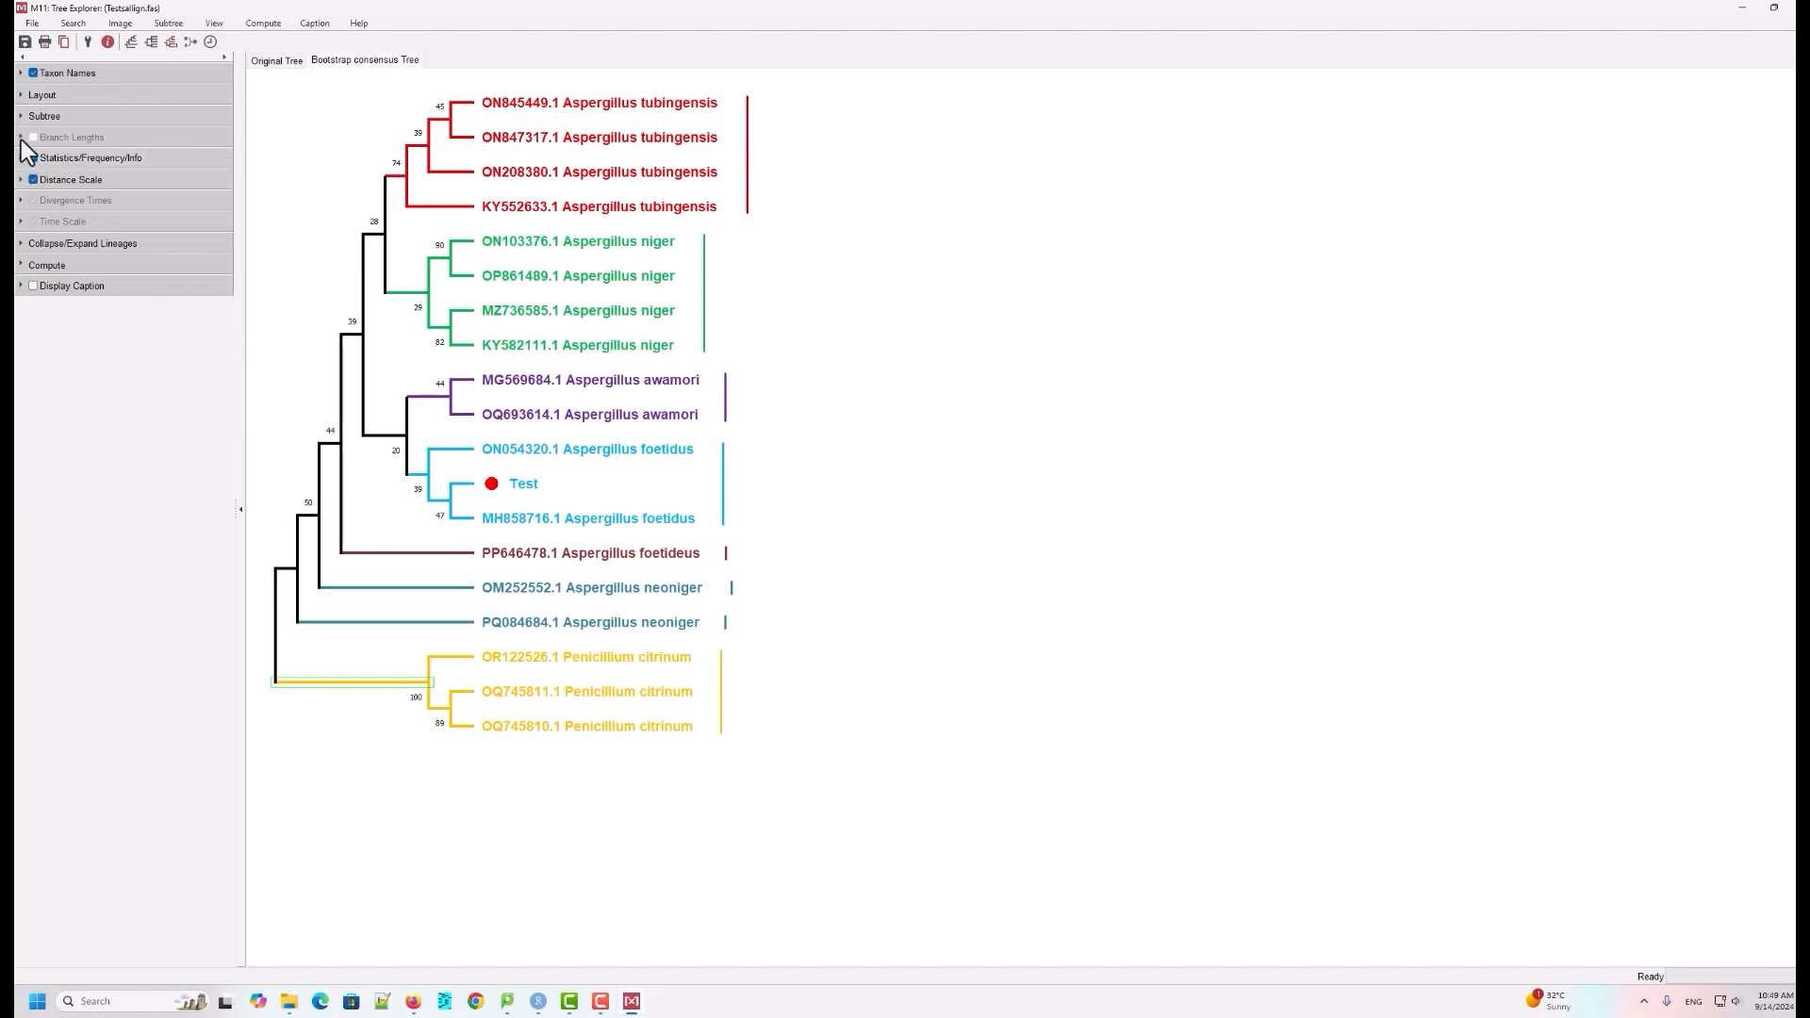
pyautogui.click(20, 159)
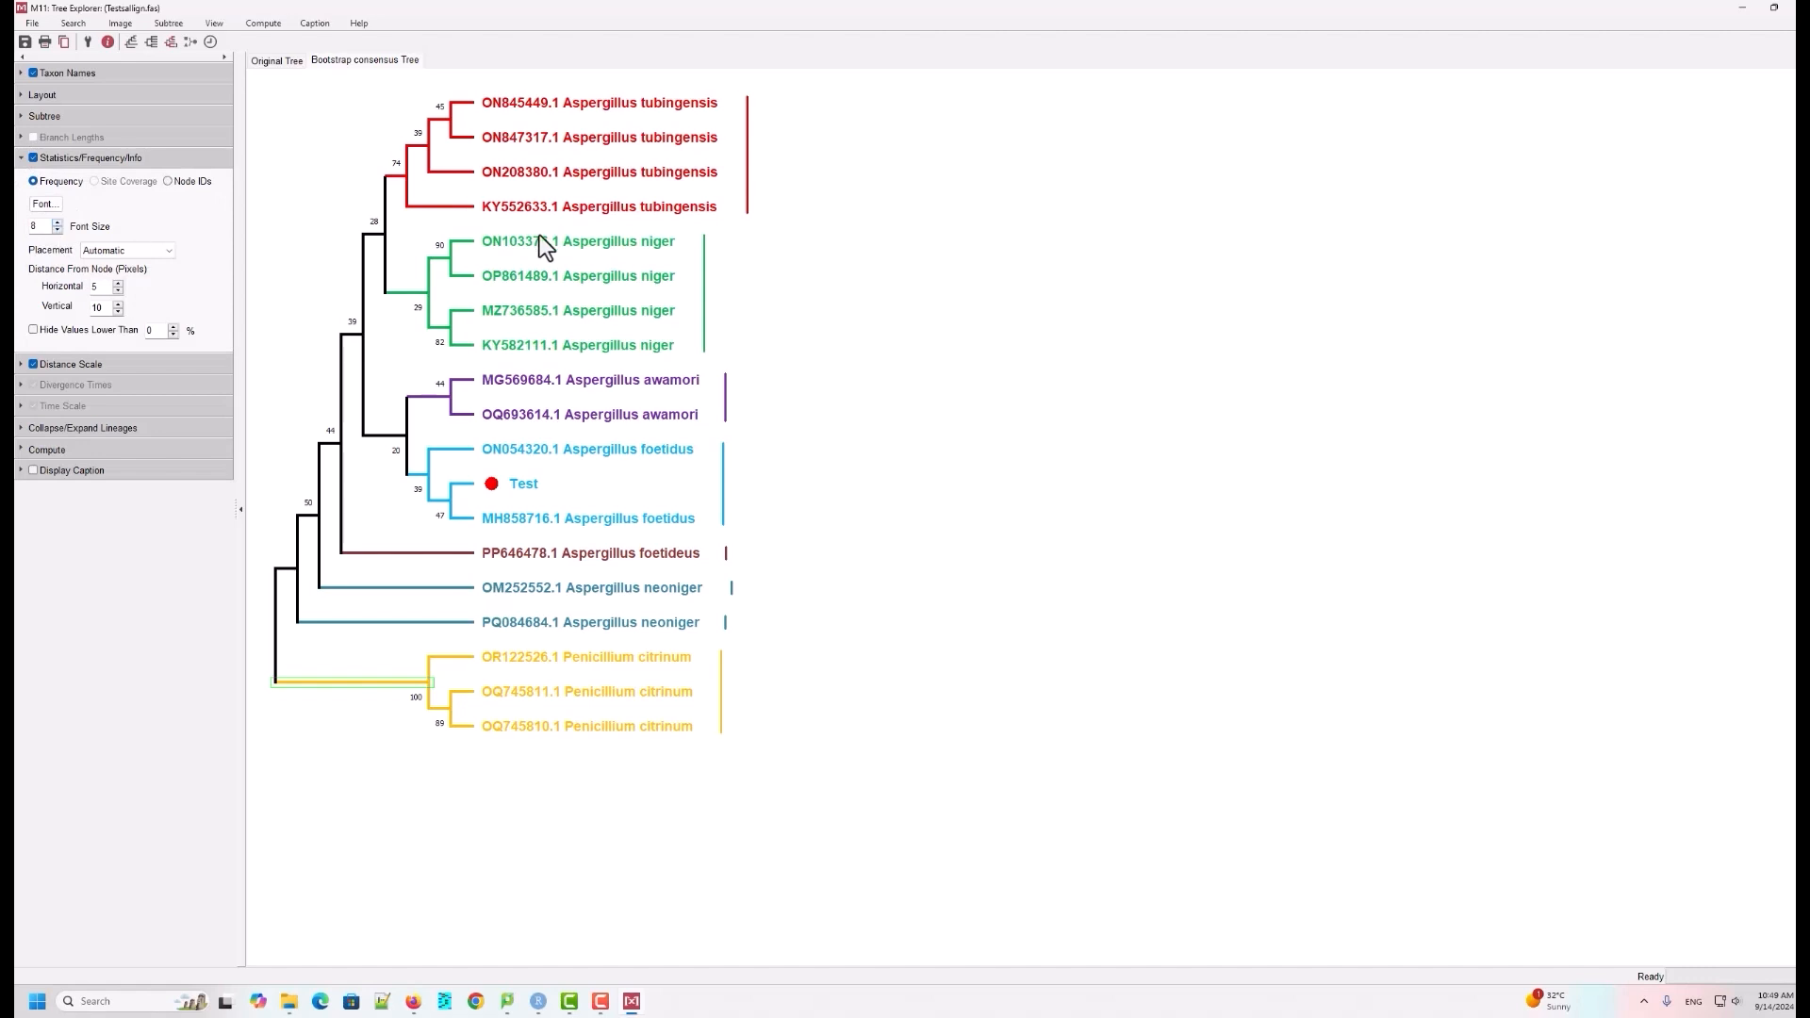
pyautogui.click(57, 223)
pyautogui.click(58, 222)
pyautogui.click(57, 223)
pyautogui.click(58, 223)
pyautogui.click(57, 223)
pyautogui.click(57, 223)
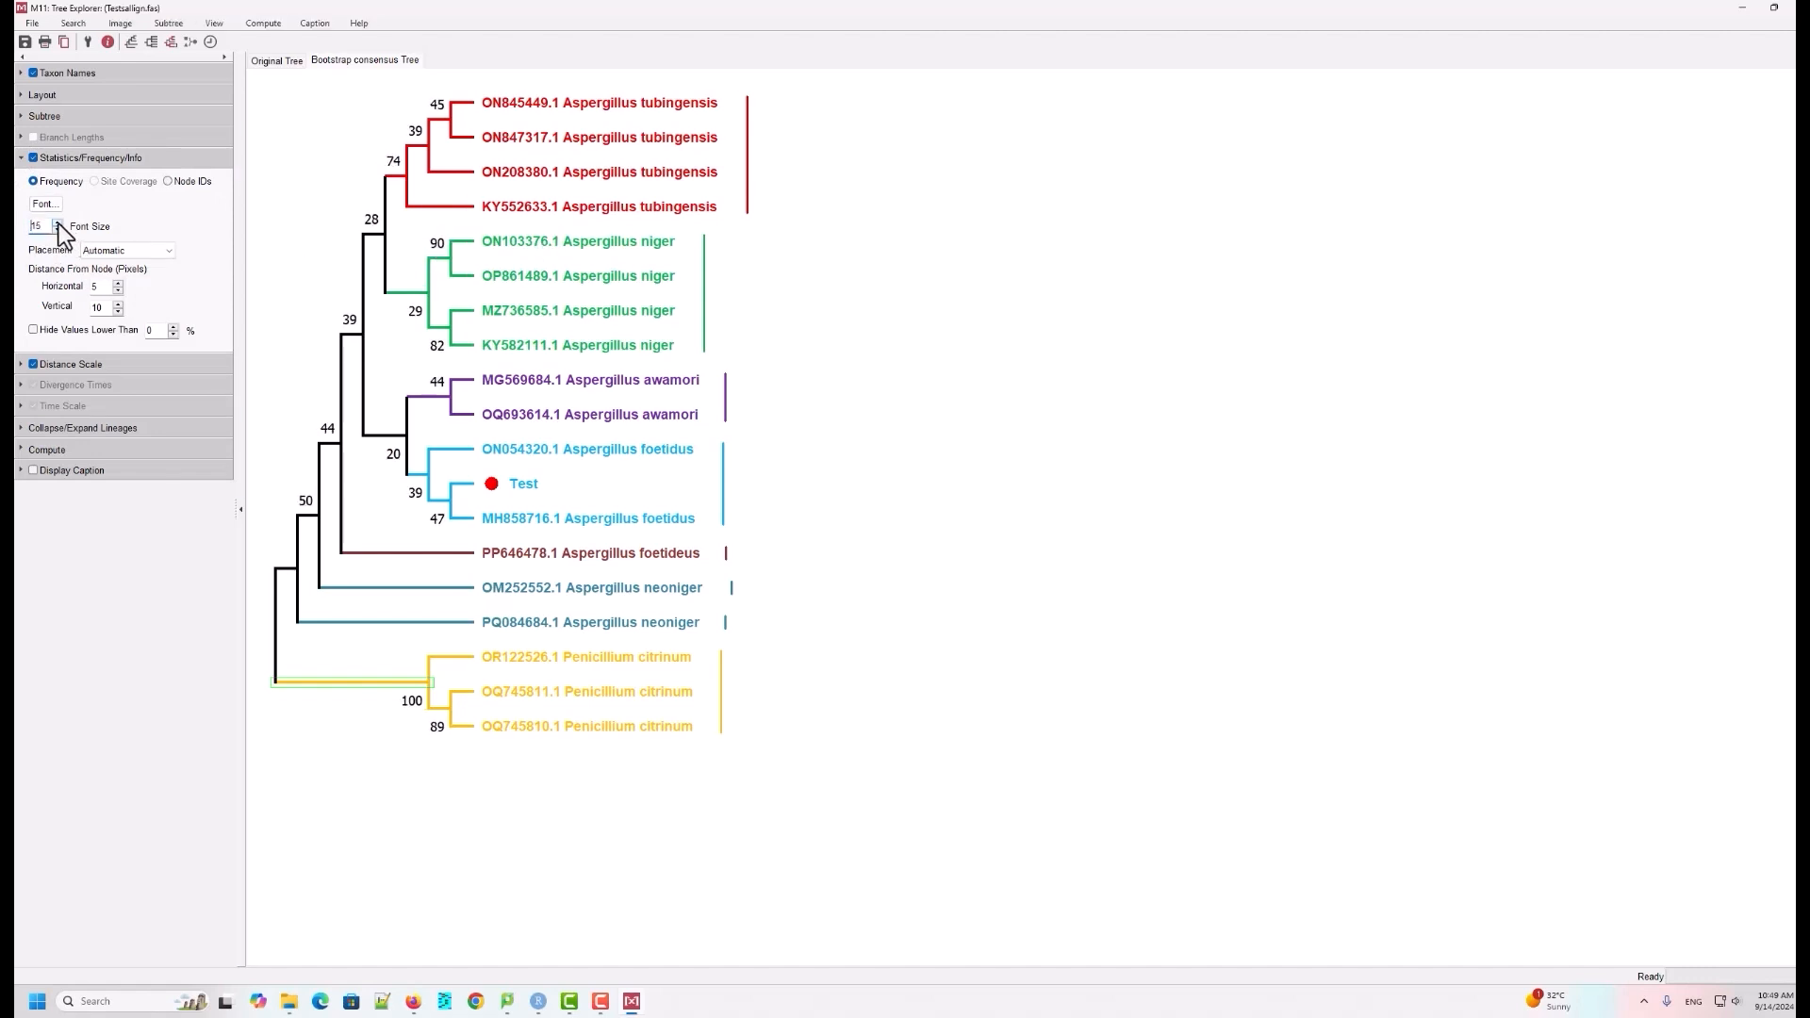
pyautogui.click(57, 223)
pyautogui.click(58, 223)
pyautogui.click(57, 224)
pyautogui.click(57, 223)
pyautogui.click(58, 224)
pyautogui.click(57, 223)
pyautogui.click(58, 224)
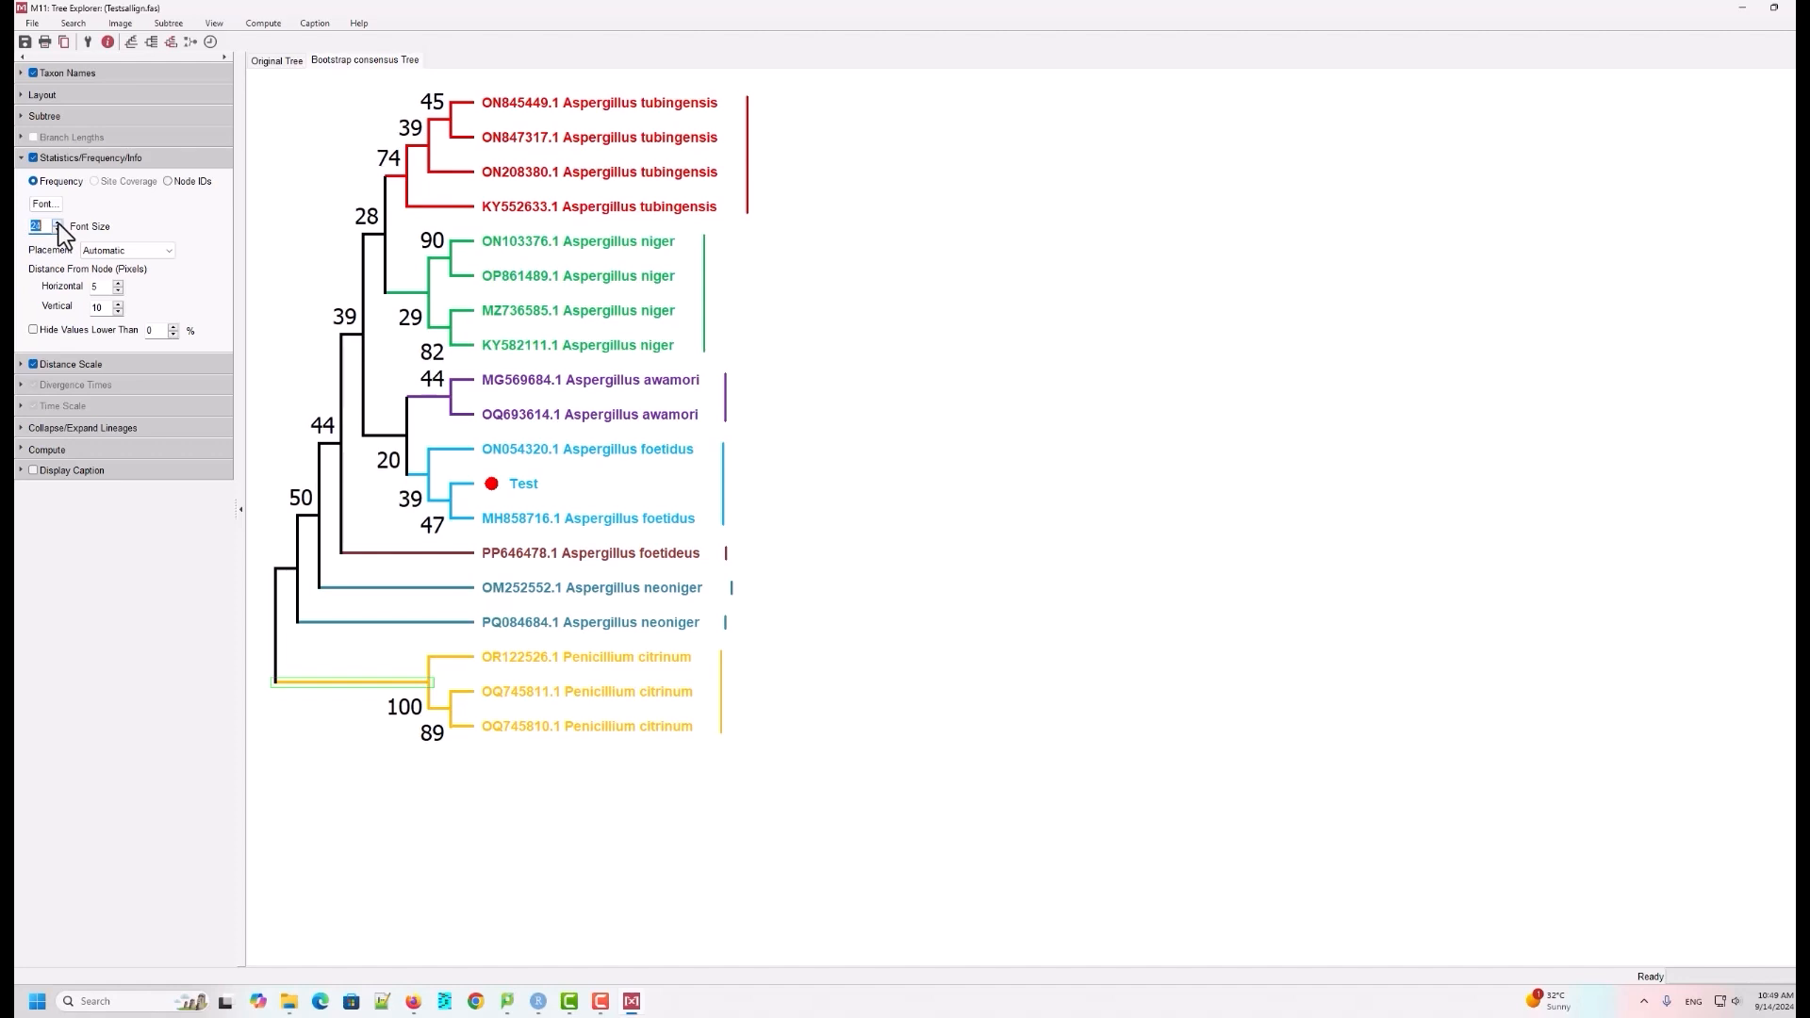
pyautogui.click(57, 223)
pyautogui.click(57, 230)
pyautogui.click(57, 230)
pyautogui.click(57, 230)
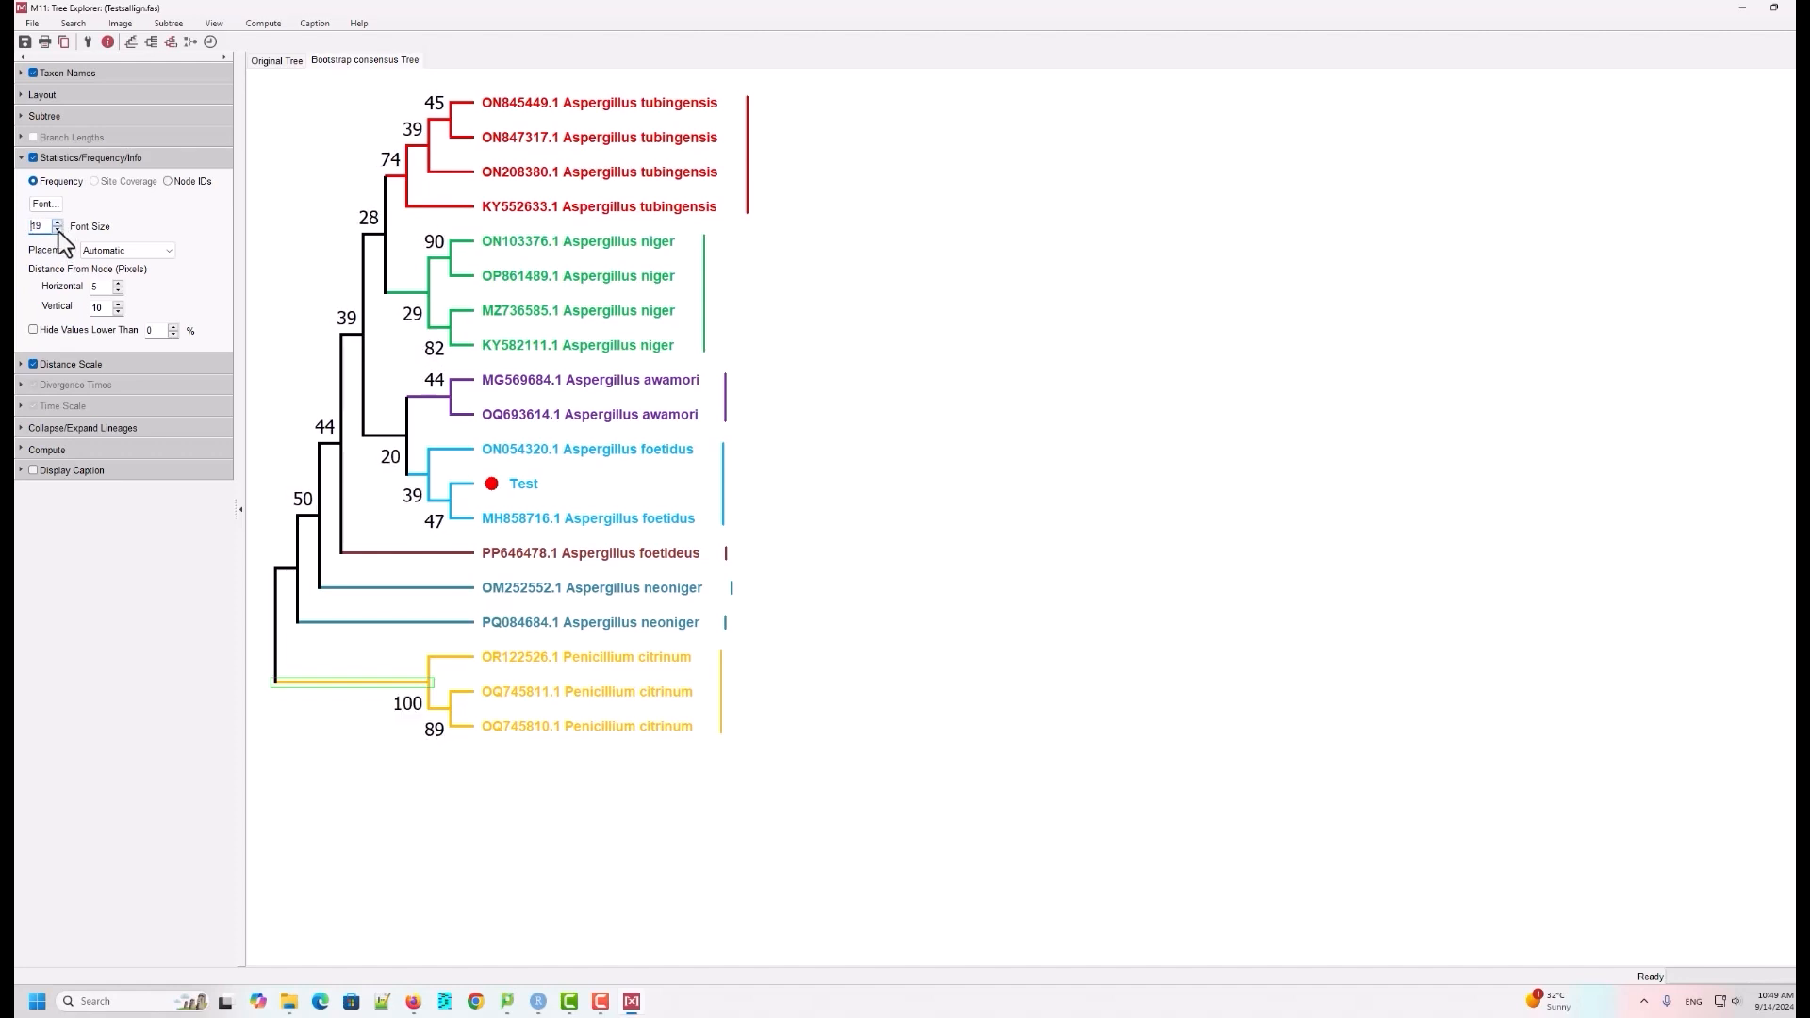
pyautogui.click(57, 230)
pyautogui.click(58, 230)
pyautogui.click(58, 230)
pyautogui.click(58, 230)
pyautogui.click(57, 230)
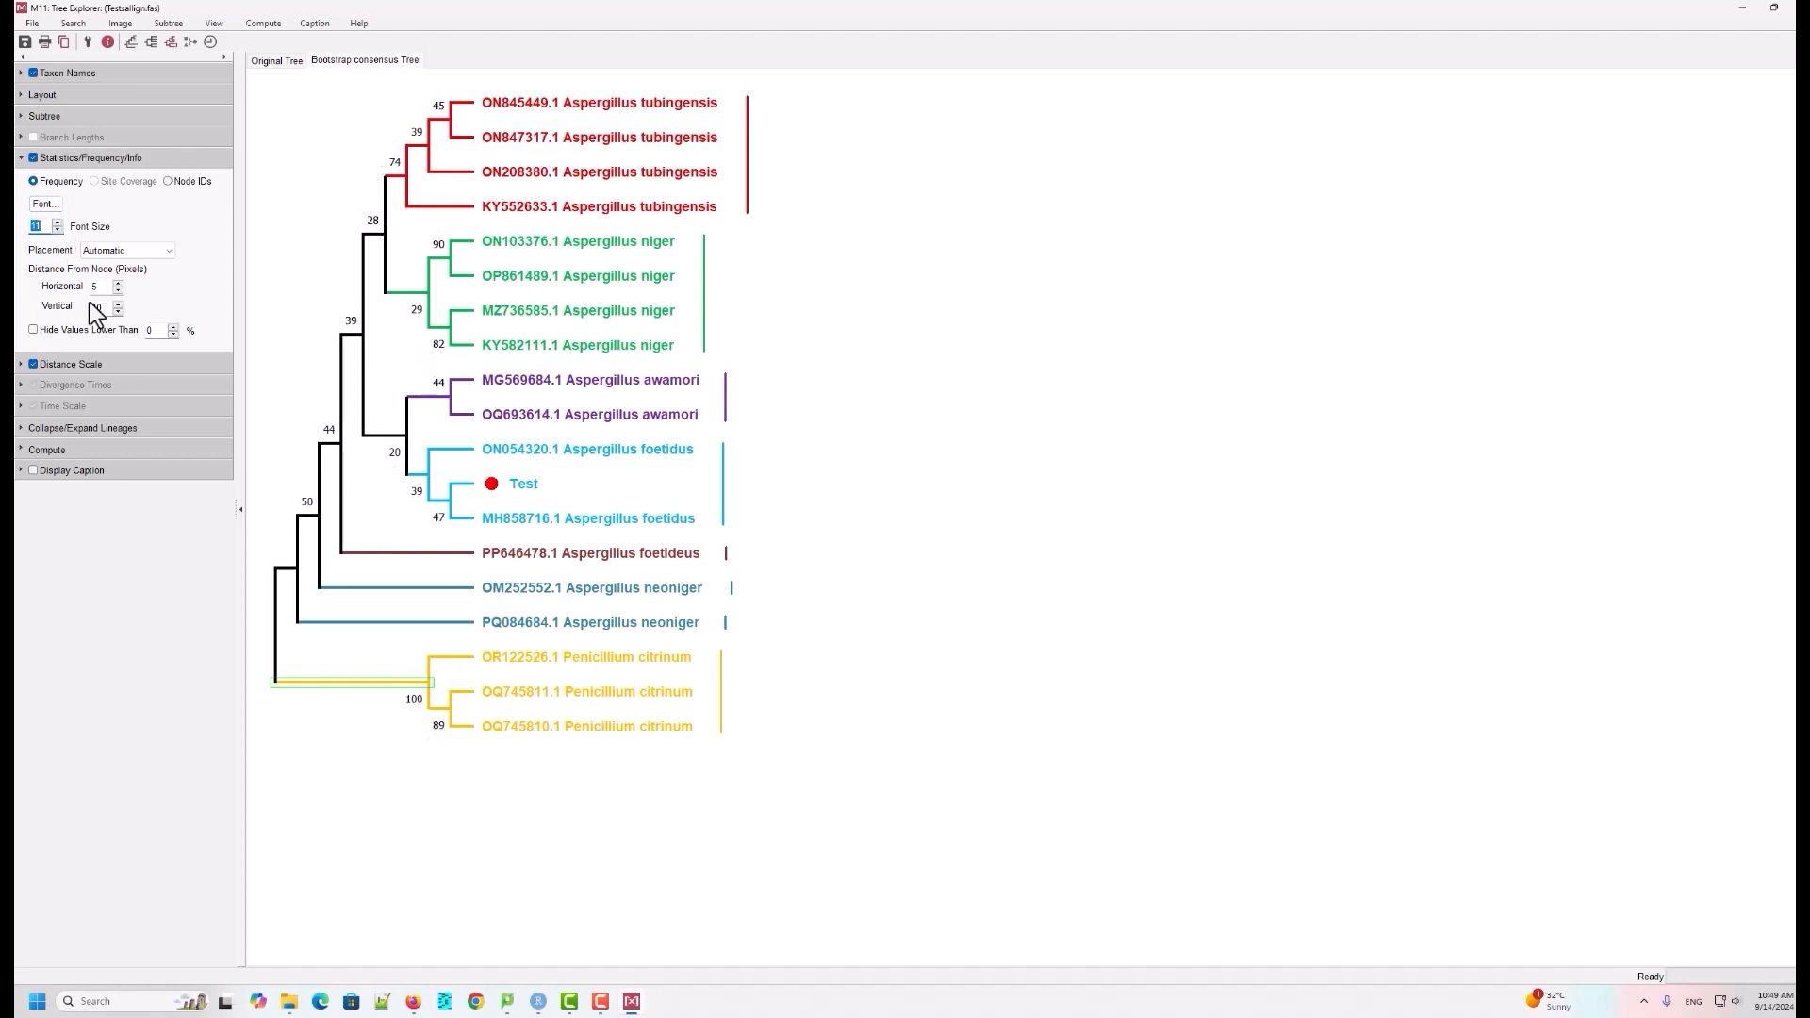
pyautogui.click(25, 368)
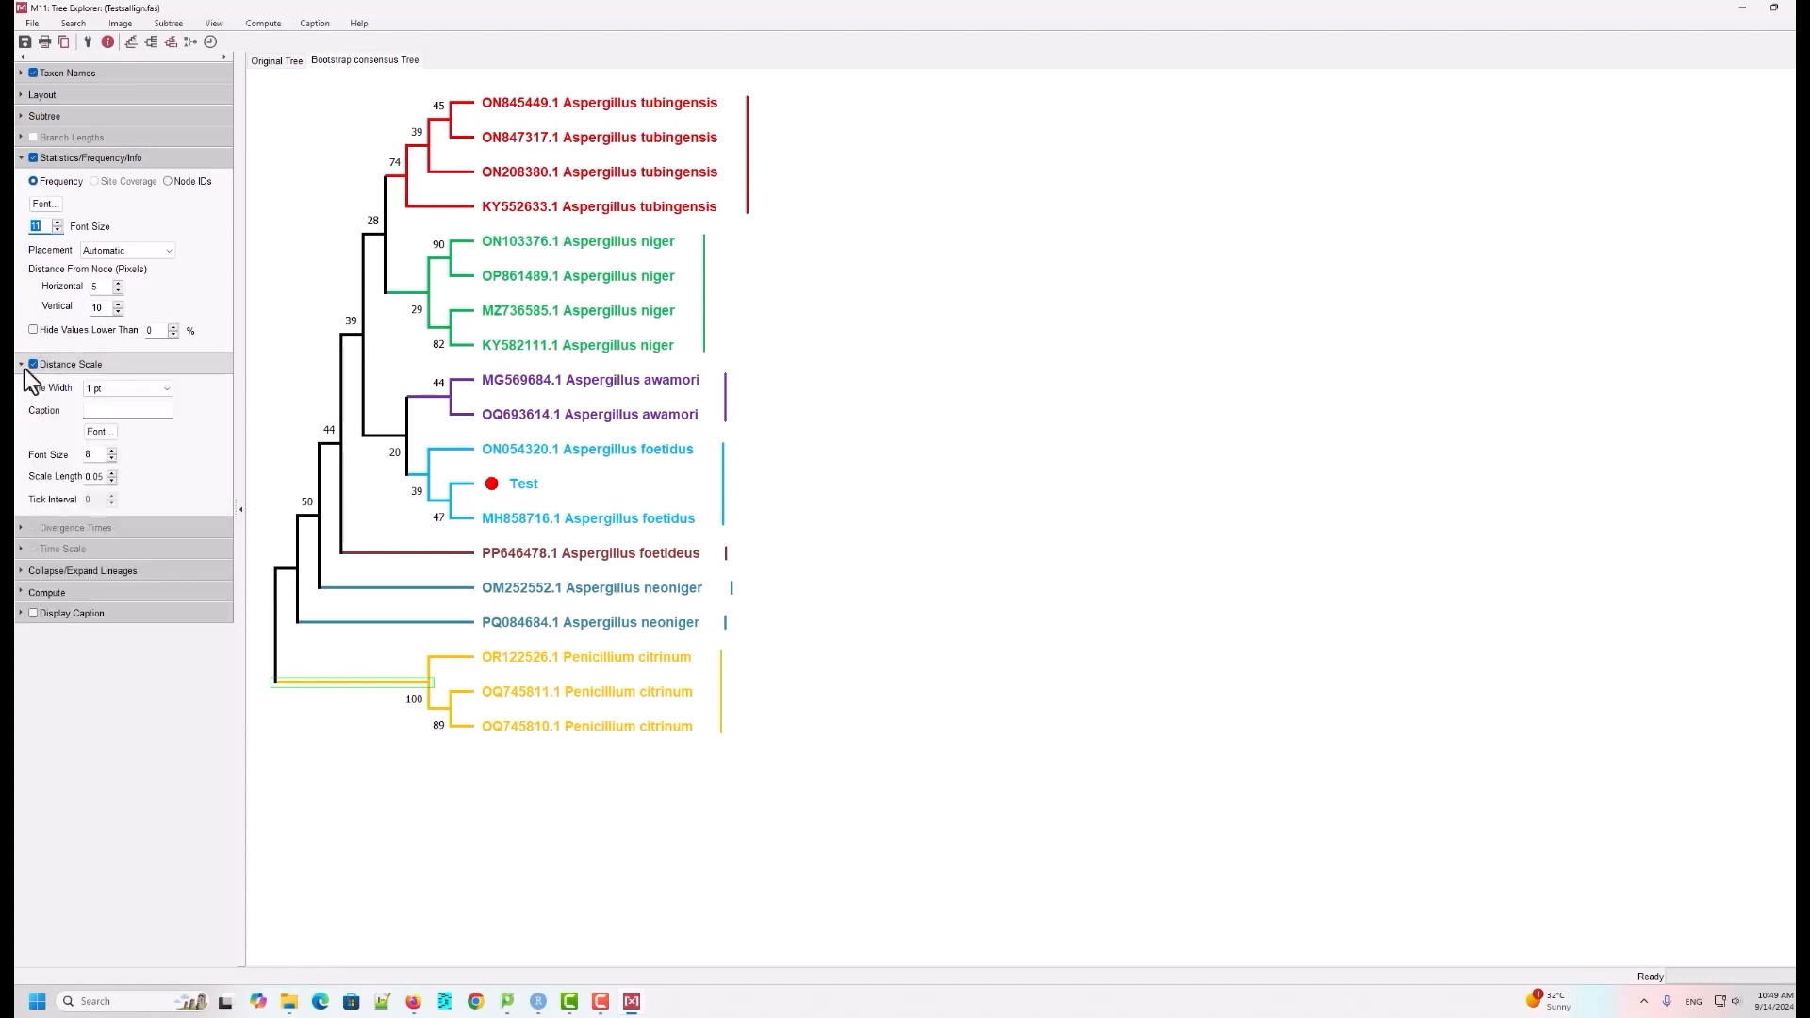
pyautogui.click(23, 366)
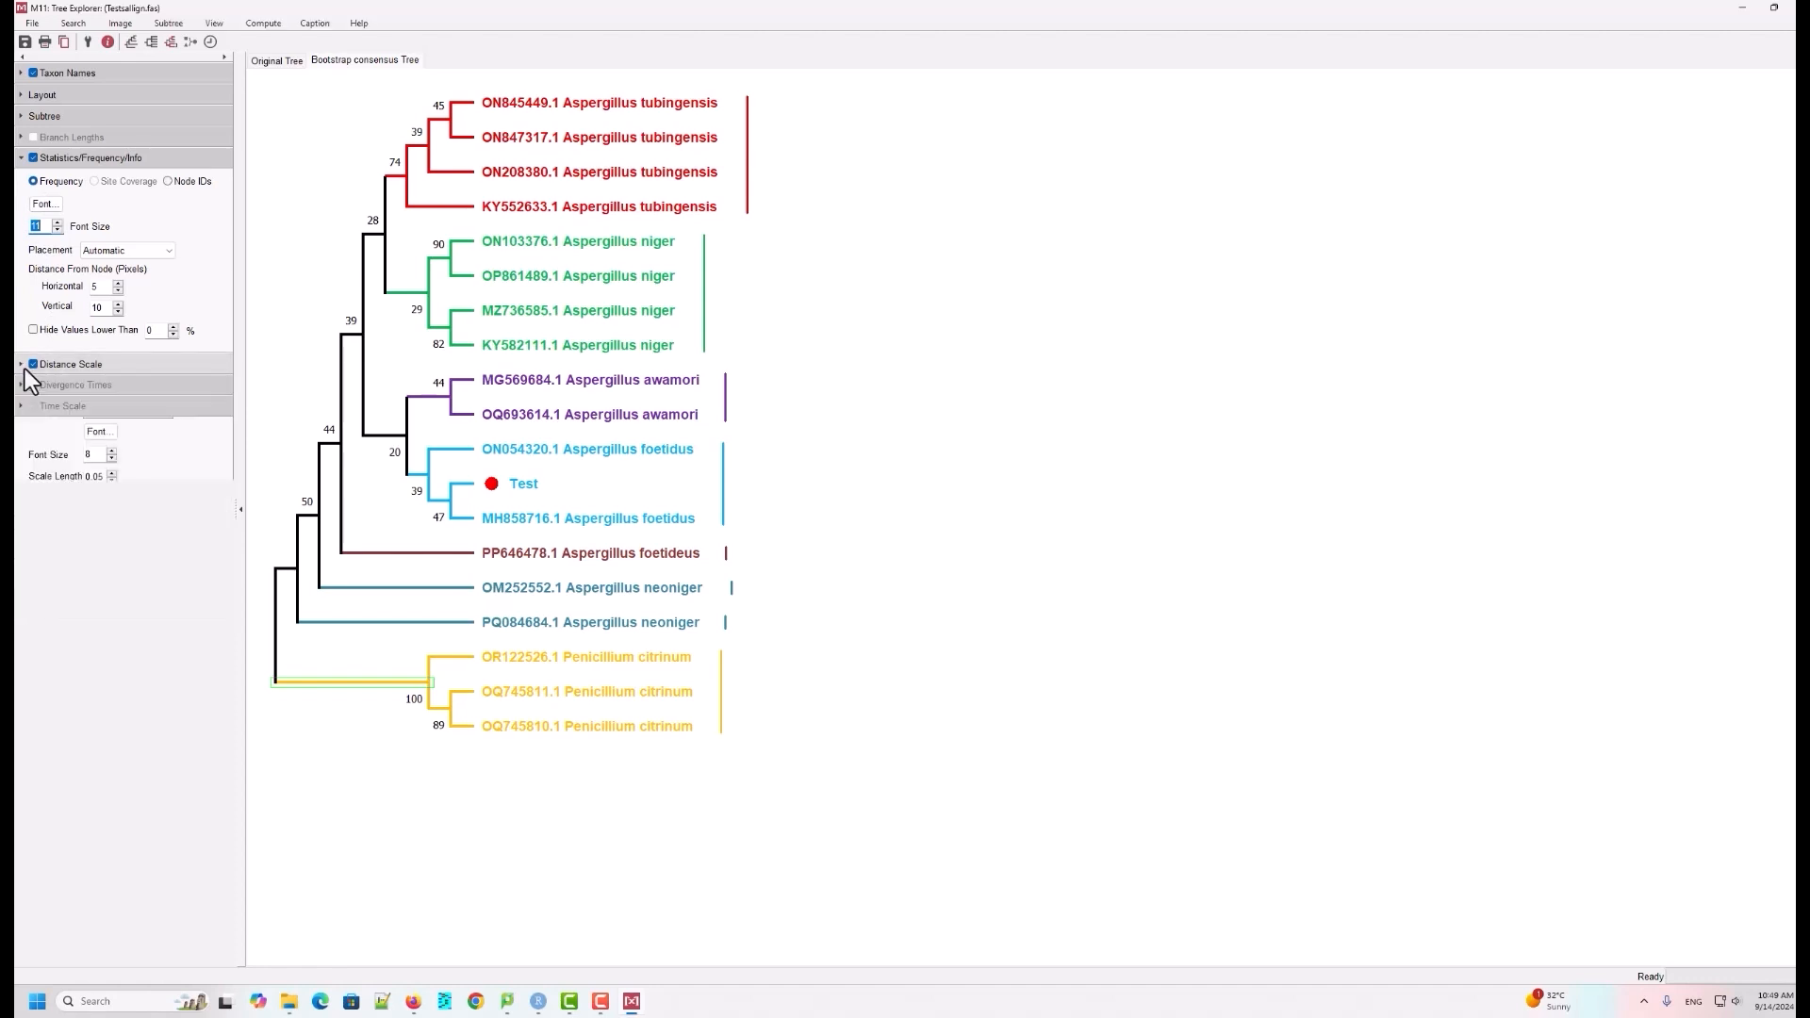
pyautogui.click(22, 159)
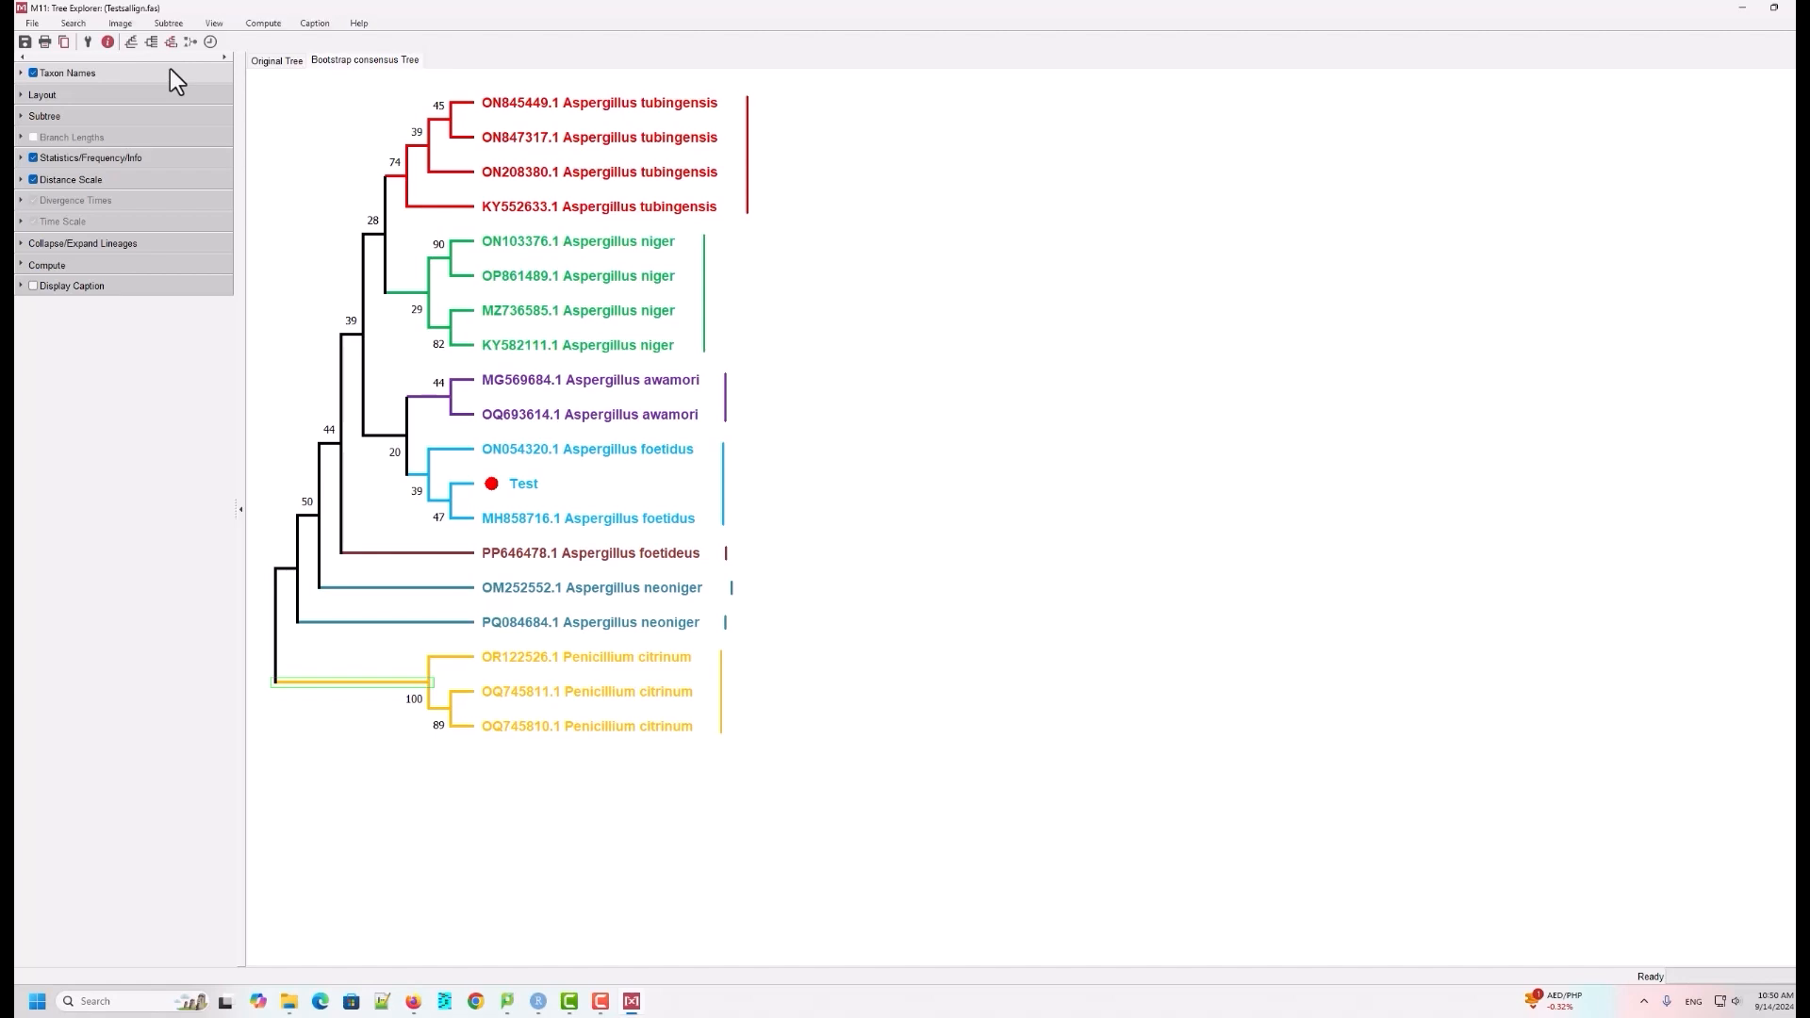
# Step: Export the bootstrap consensus tree as a PDF file named tree1 in the sequences folder
pyautogui.click(123, 24)
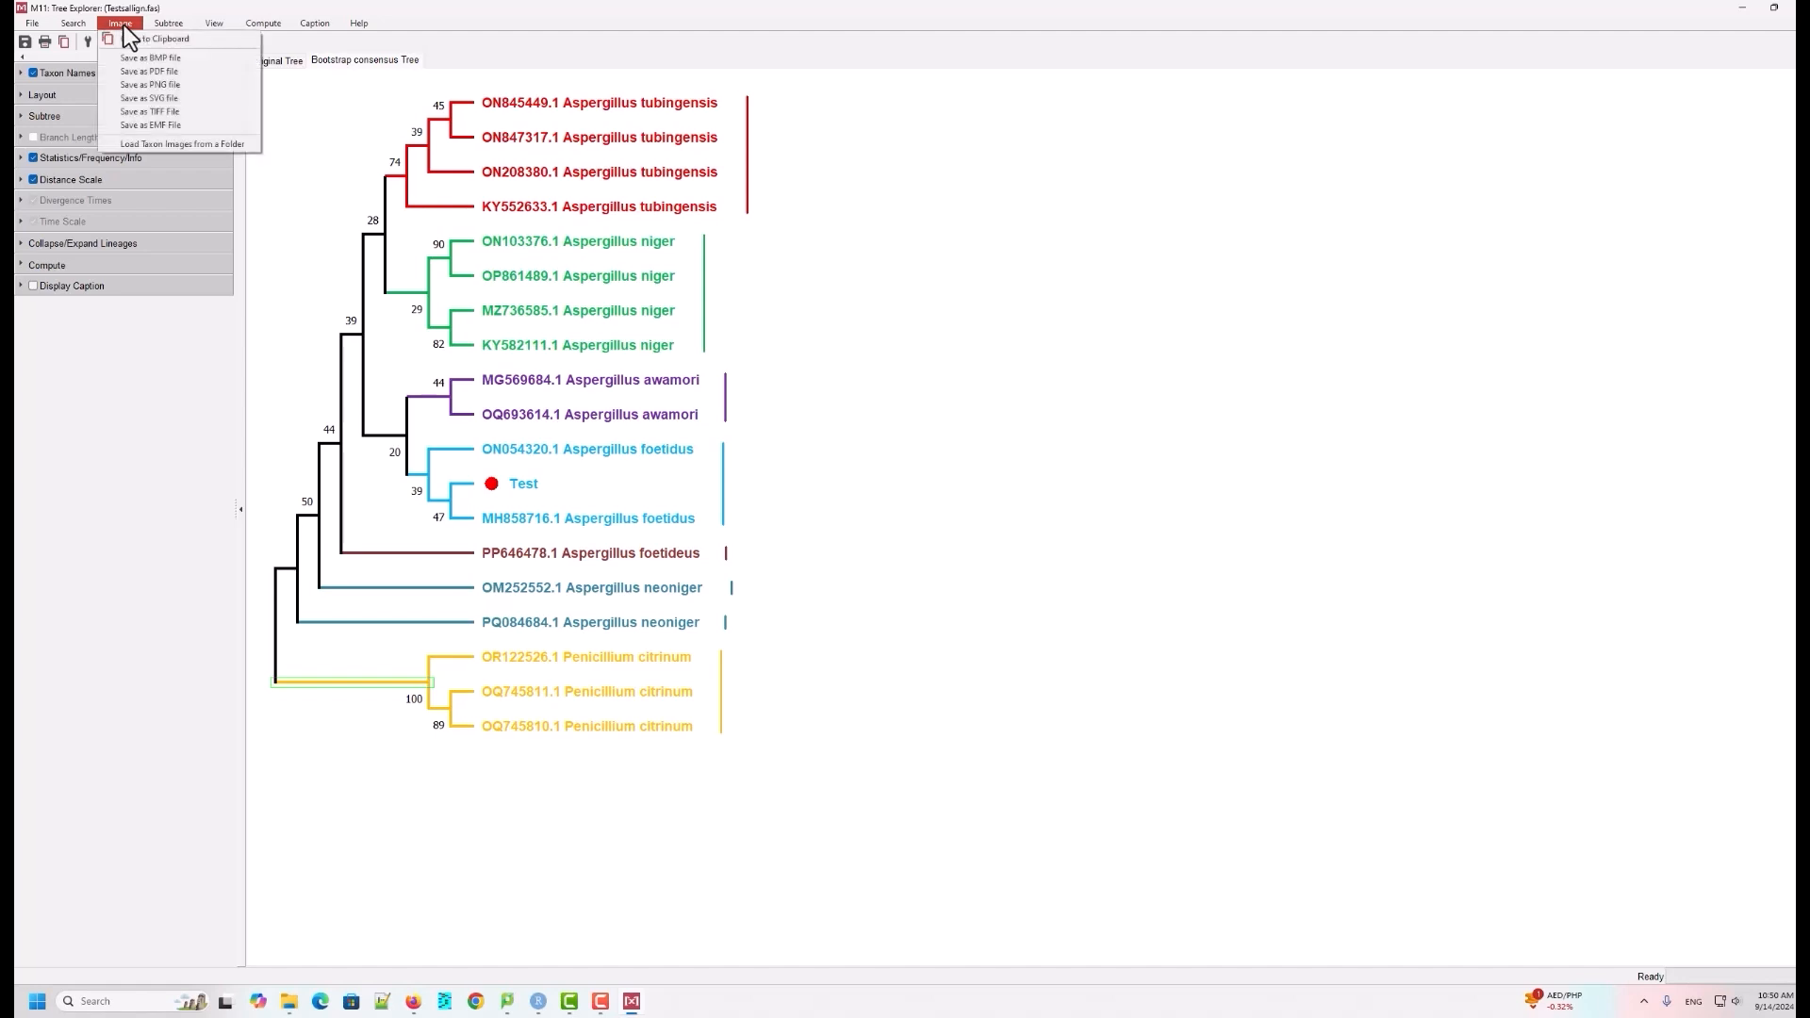
pyautogui.click(162, 74)
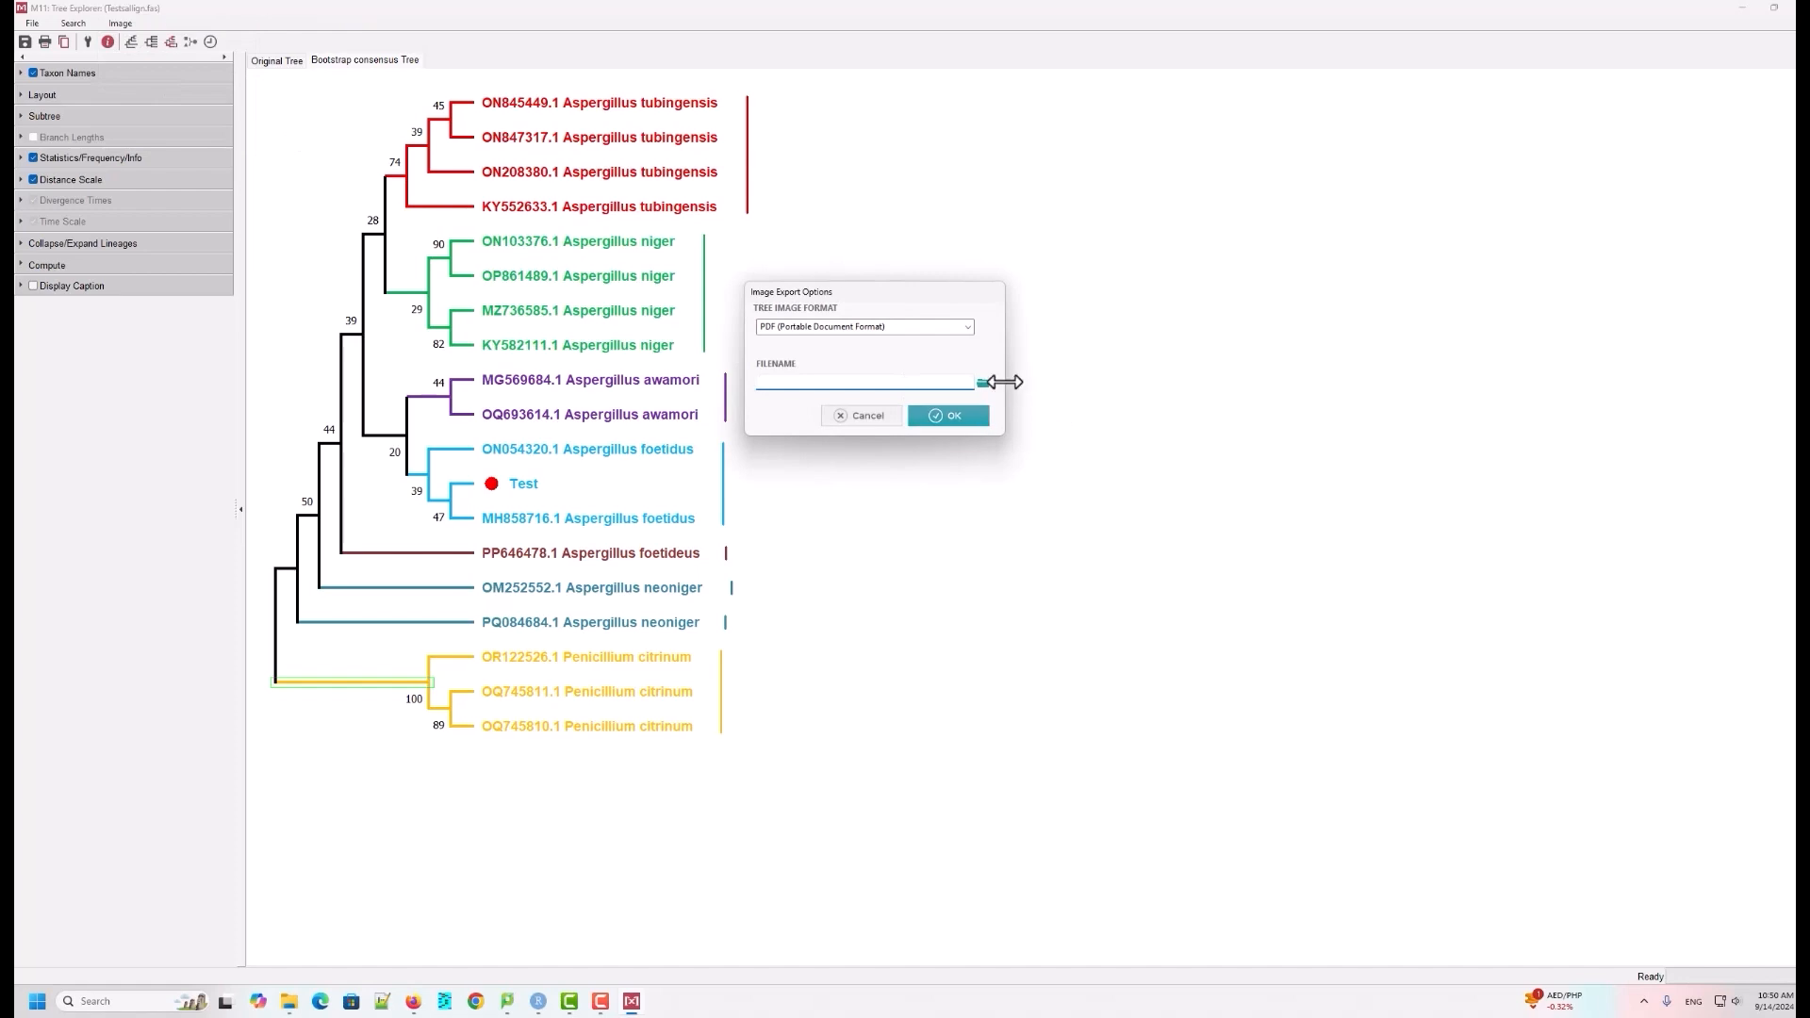
pyautogui.click(985, 382)
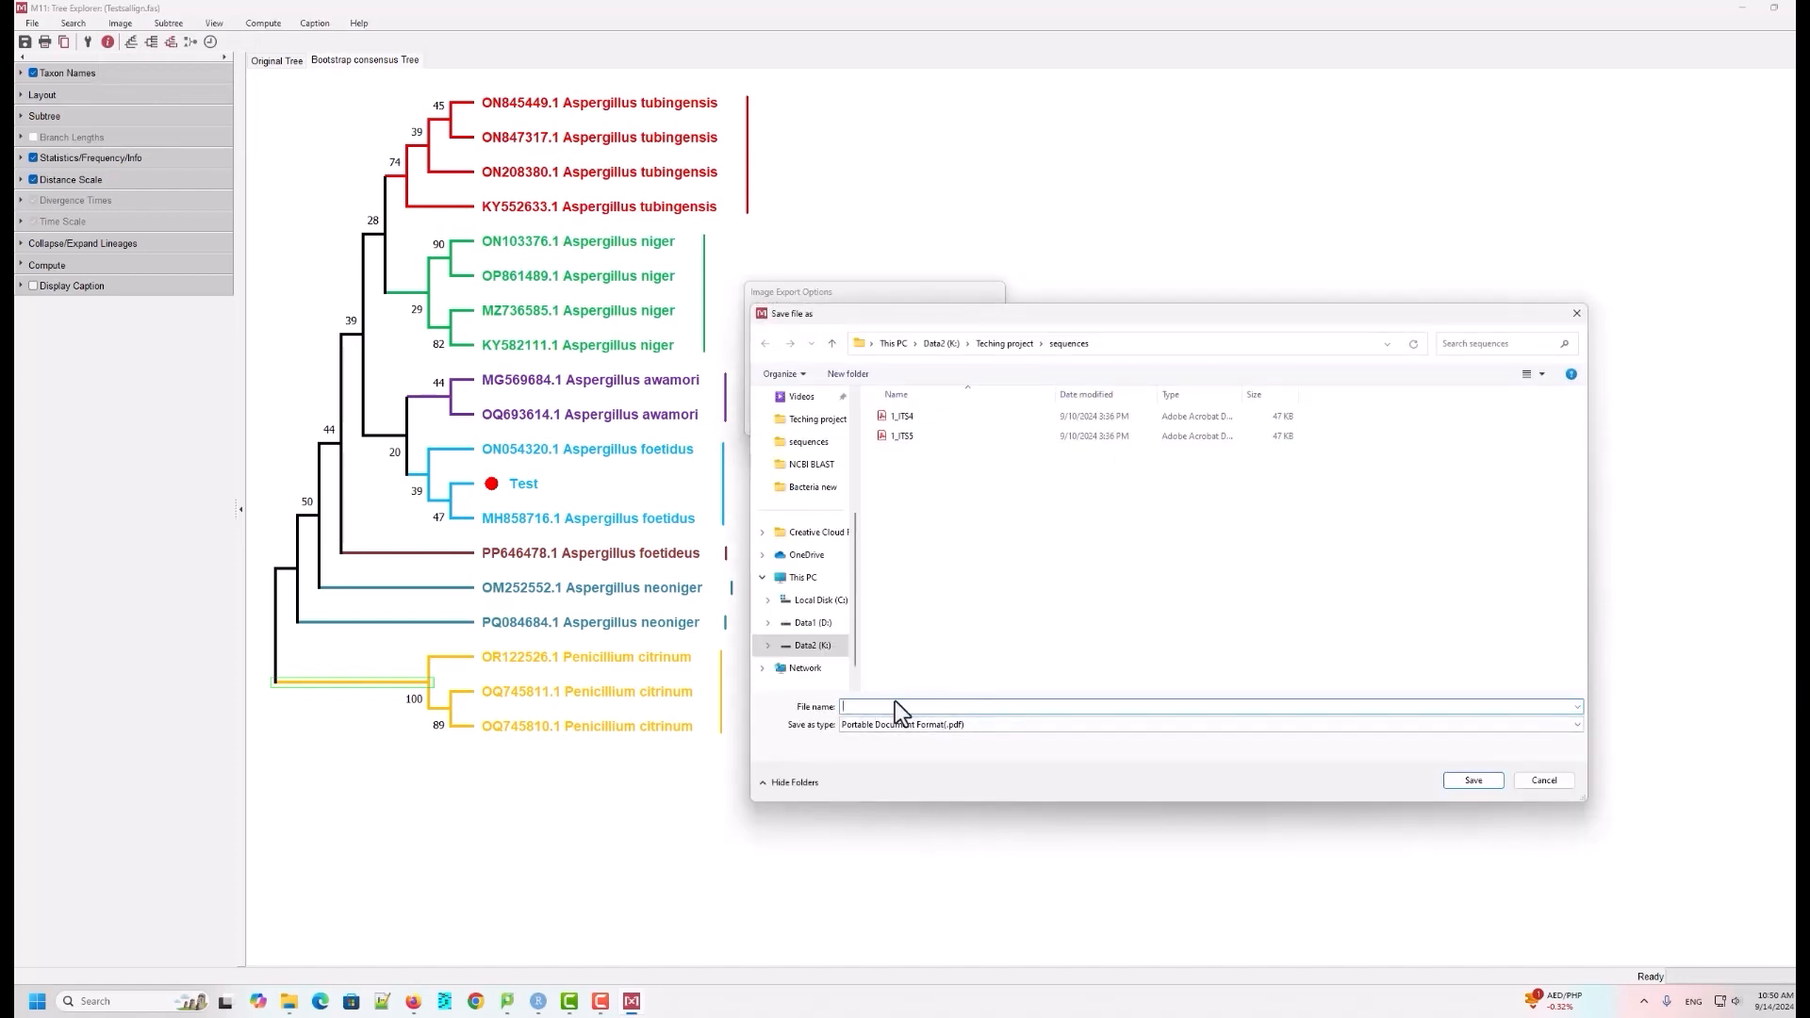
pyautogui.write('tree1')
pyautogui.click(1485, 778)
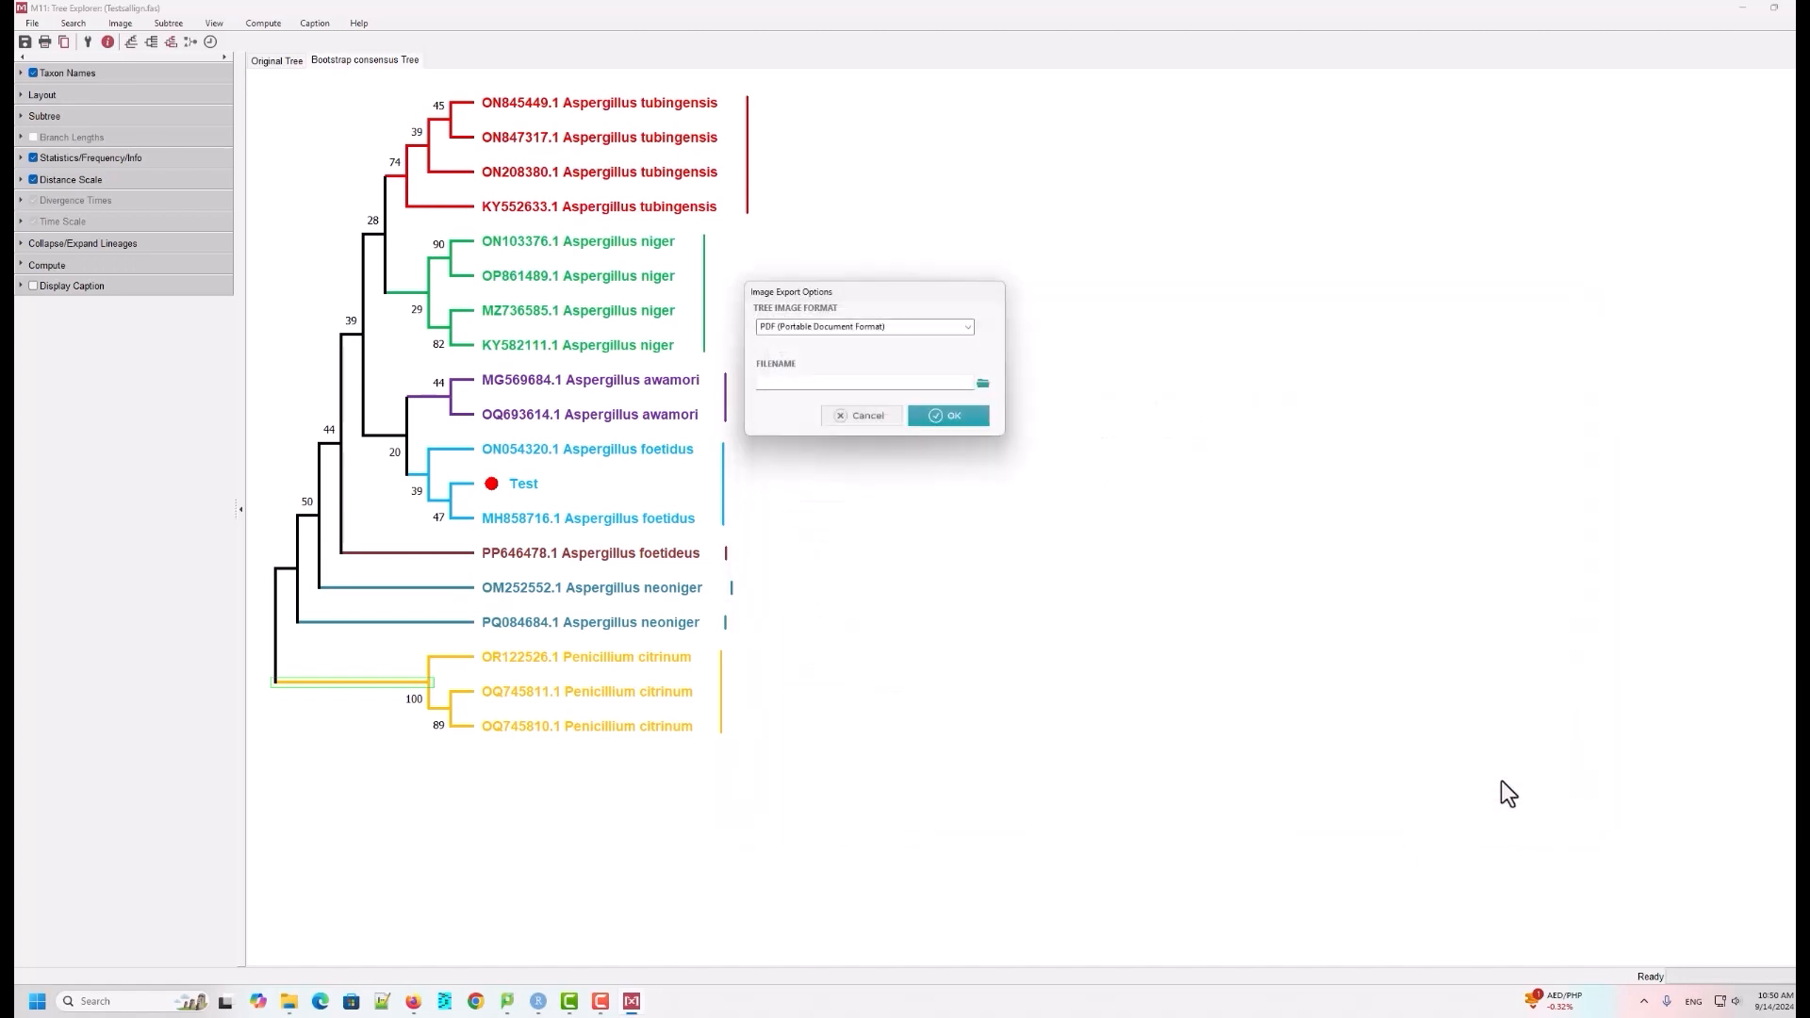
pyautogui.click(952, 422)
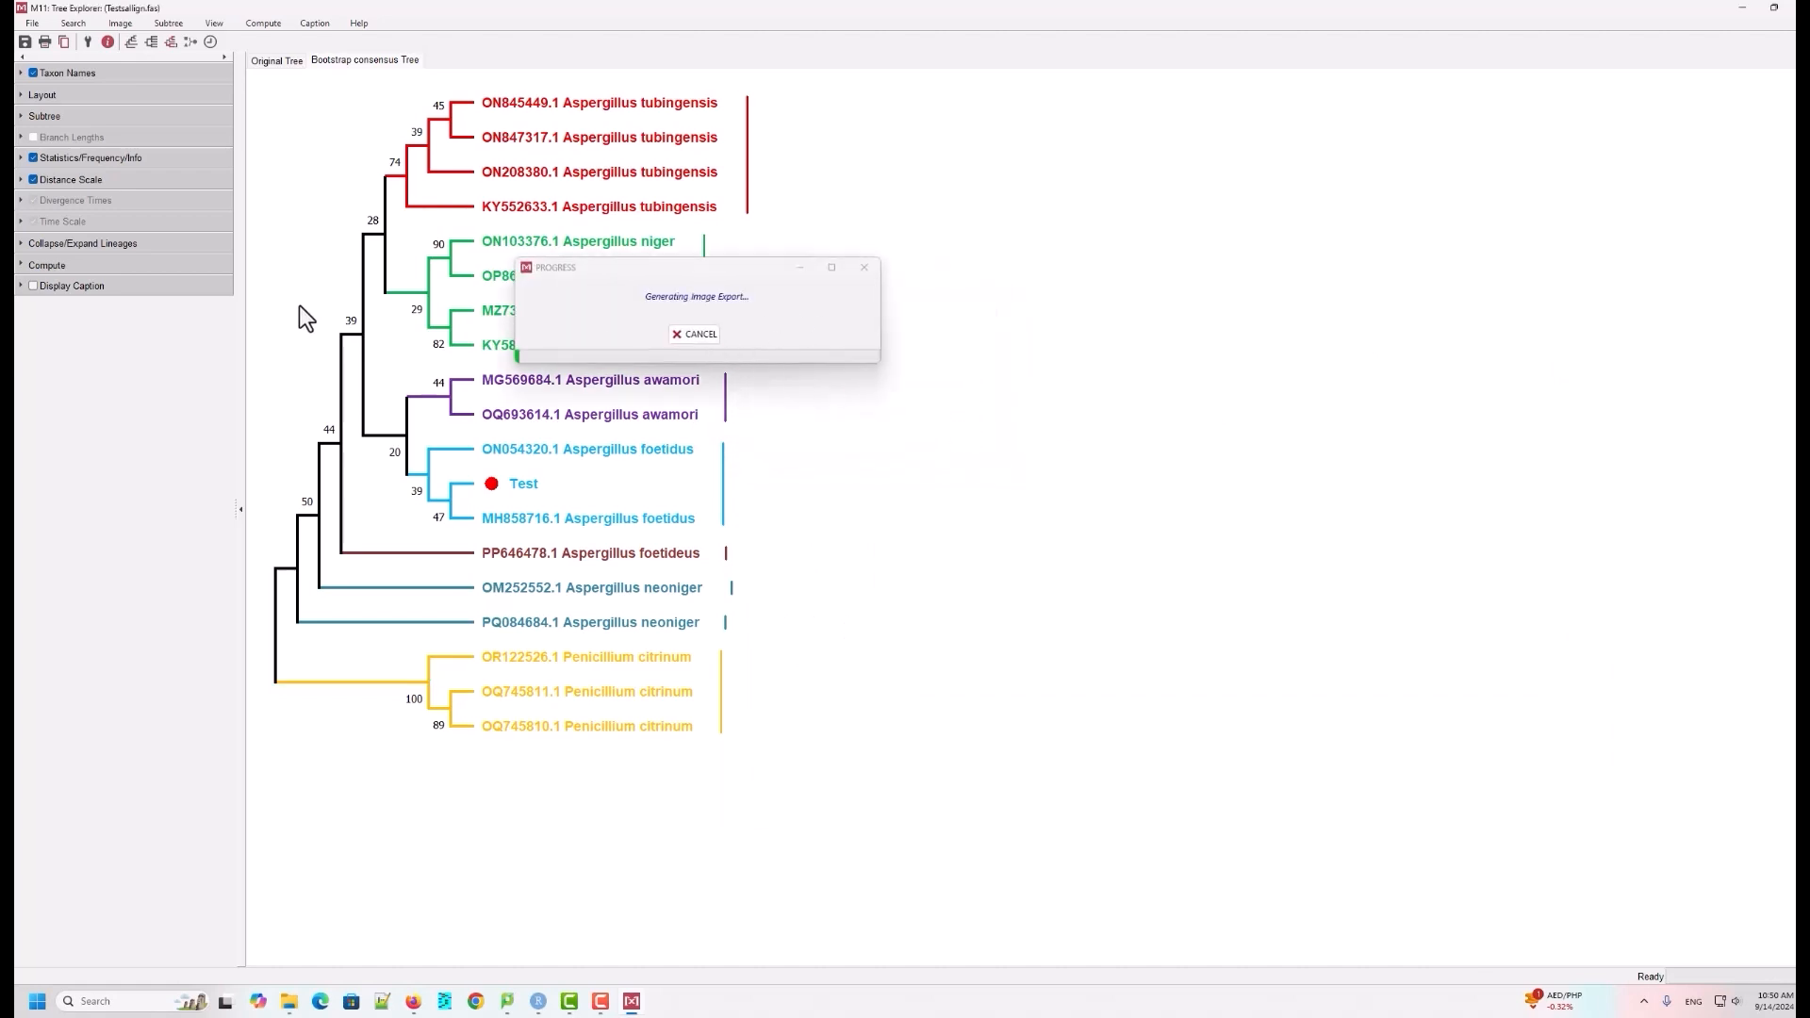
# Step: Export the same tree image as a PNG file named tree1.png in the sequences folder
pyautogui.click(122, 24)
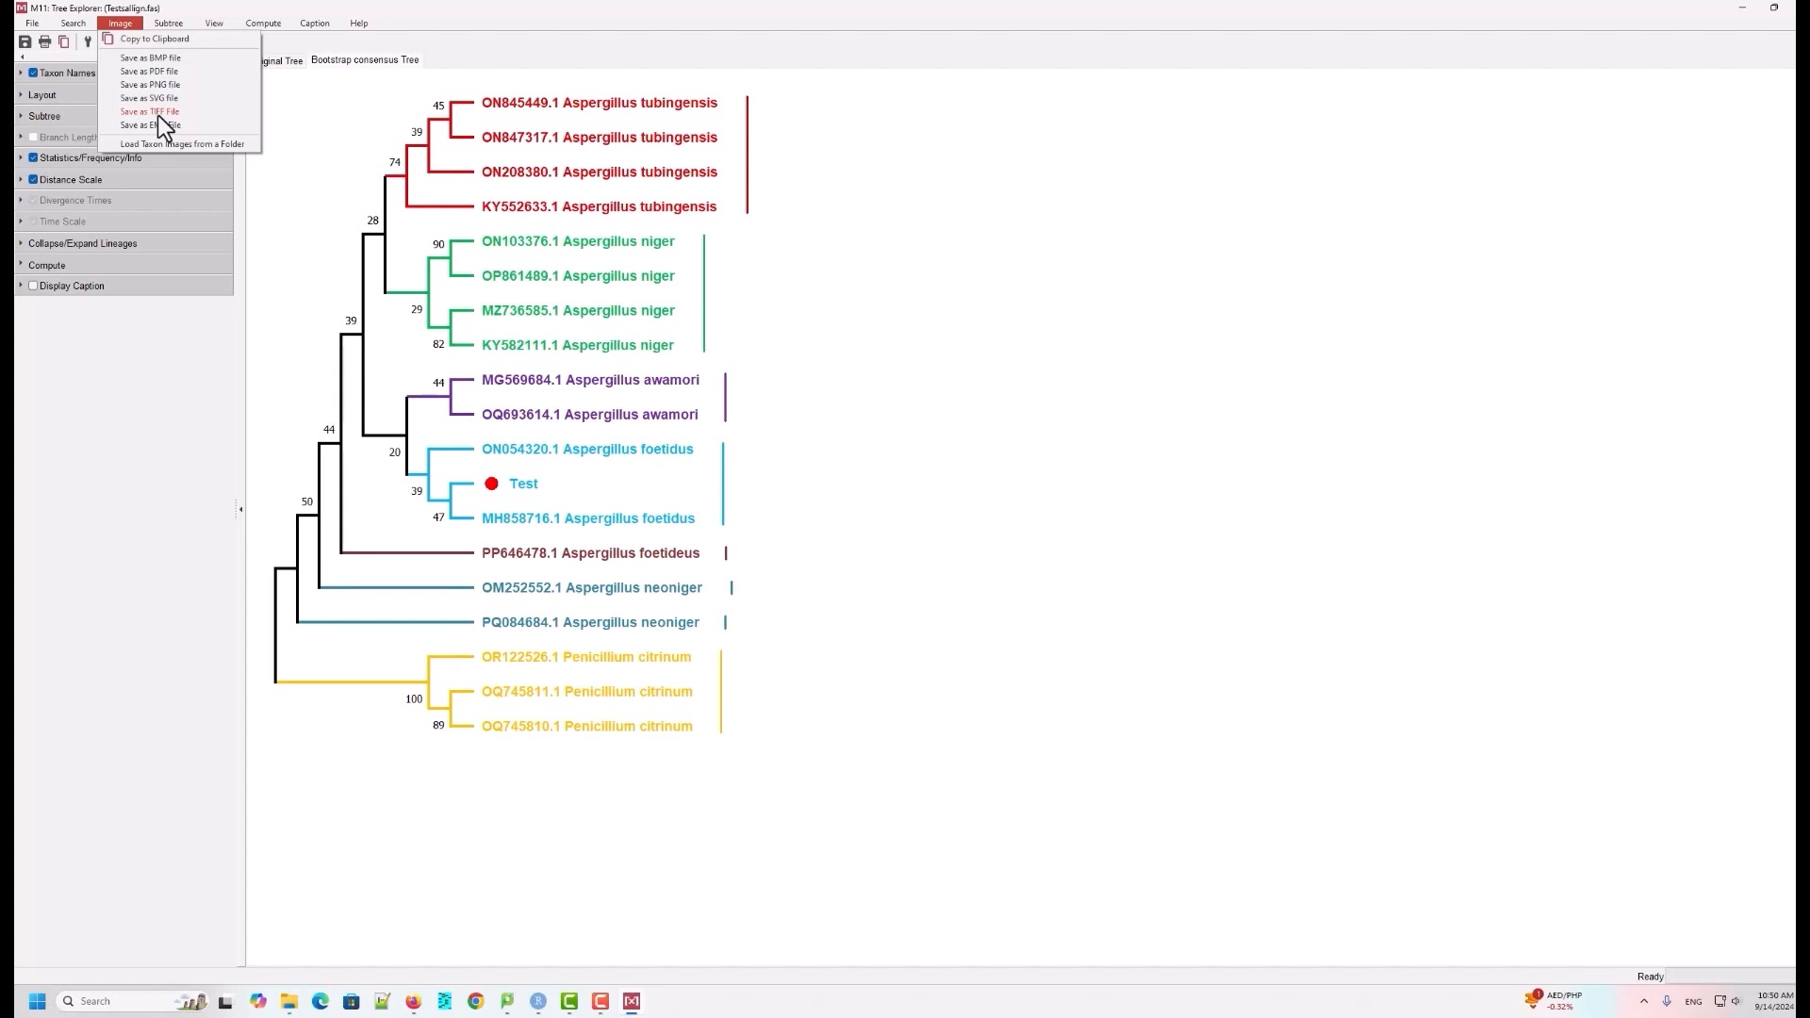
pyautogui.click(156, 85)
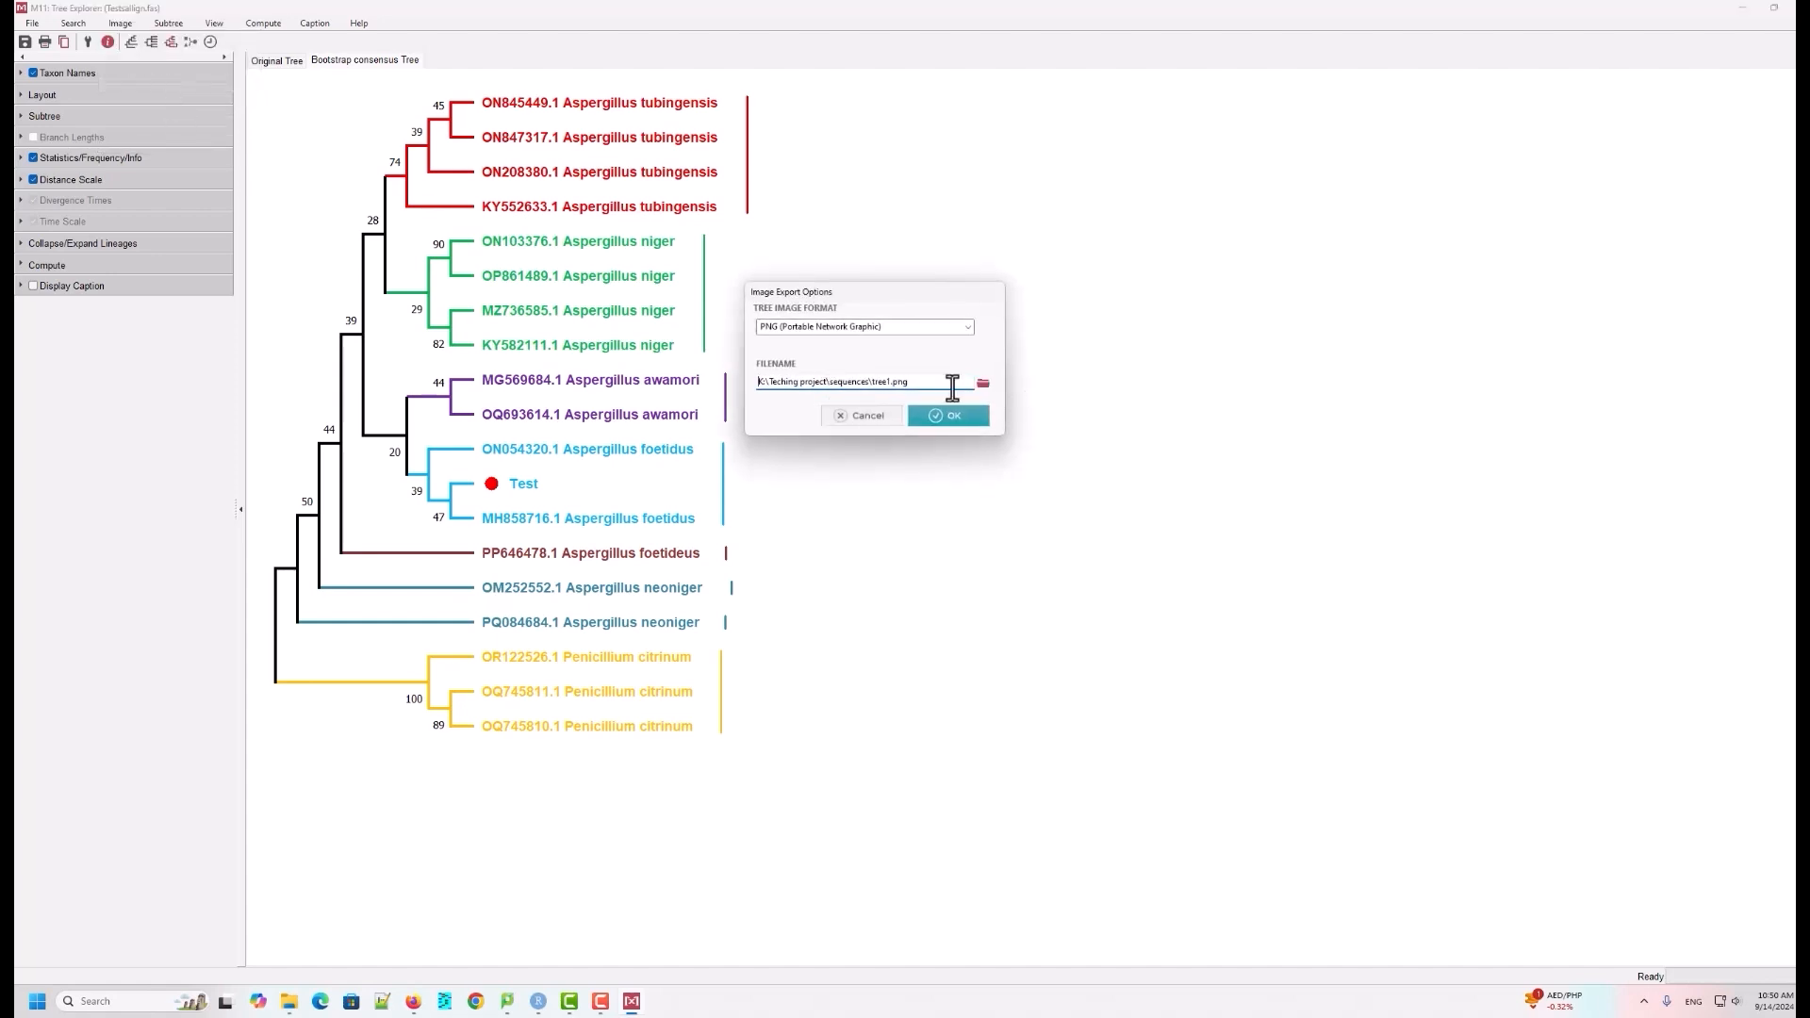
pyautogui.click(945, 417)
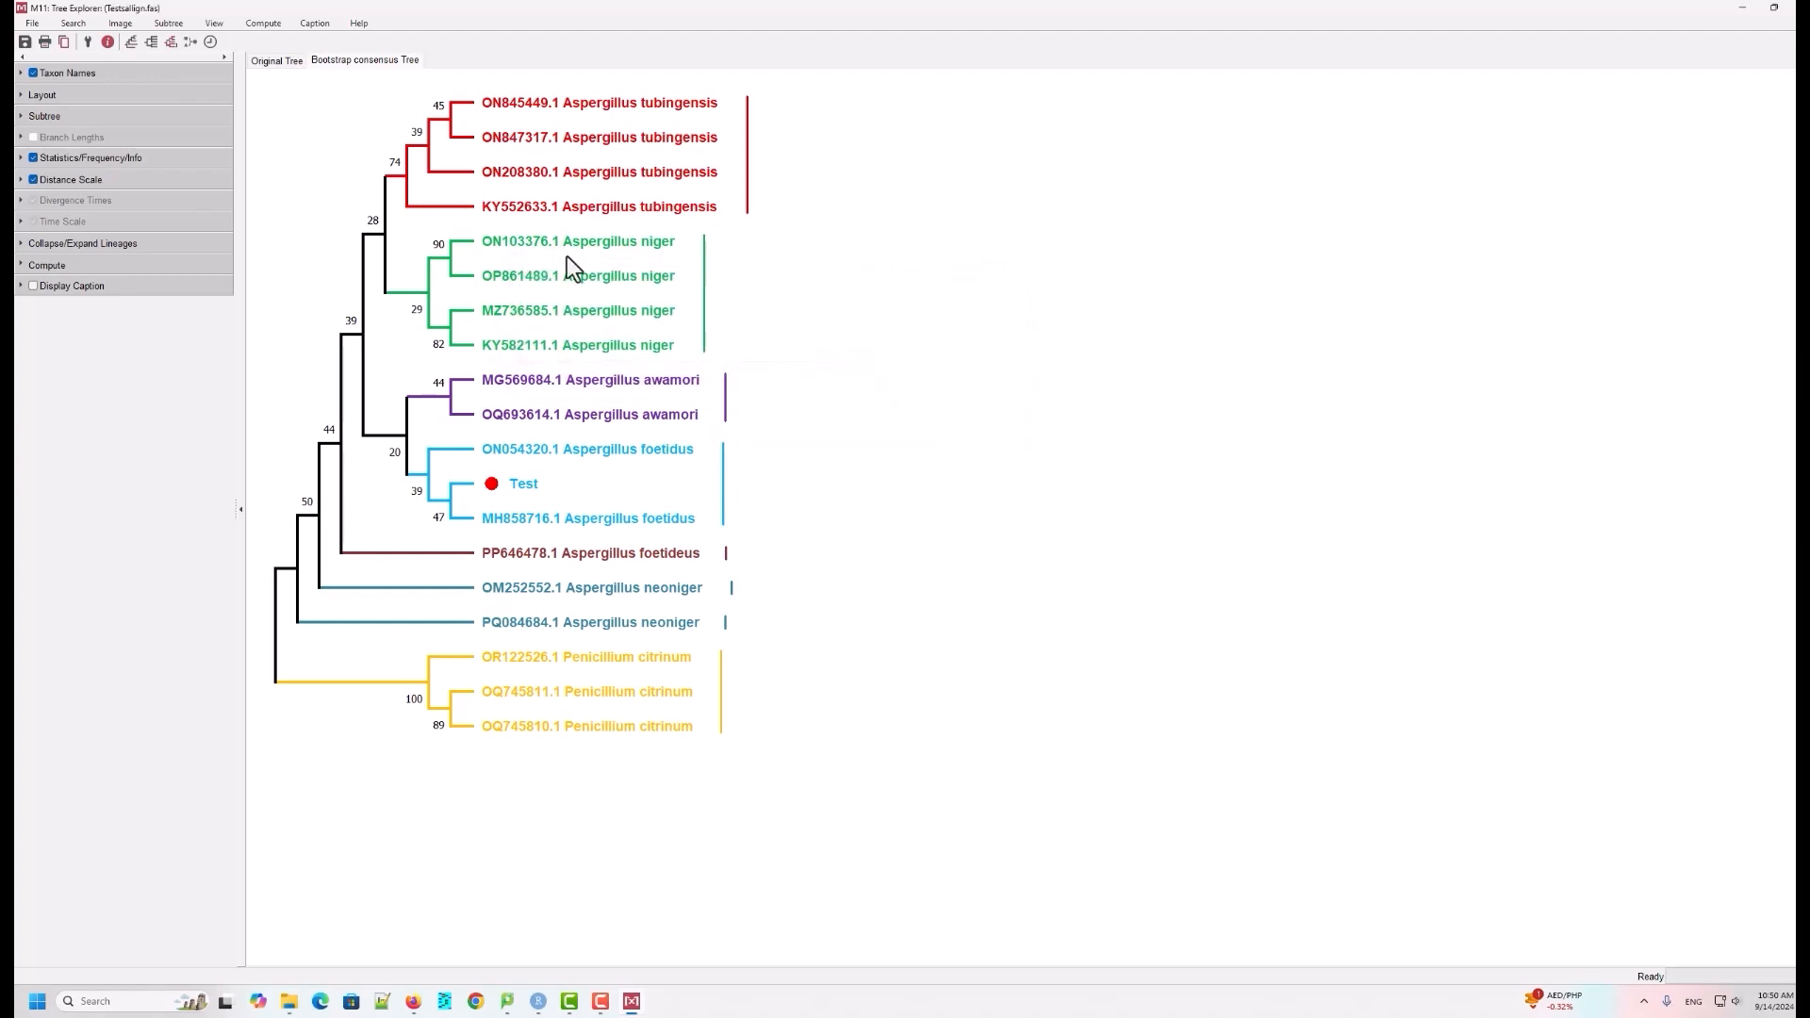
# Step: Open the exported tree1 PDF from the sequences folder in File Explorer, inspect the whole tree and close it
pyautogui.click(1751, 10)
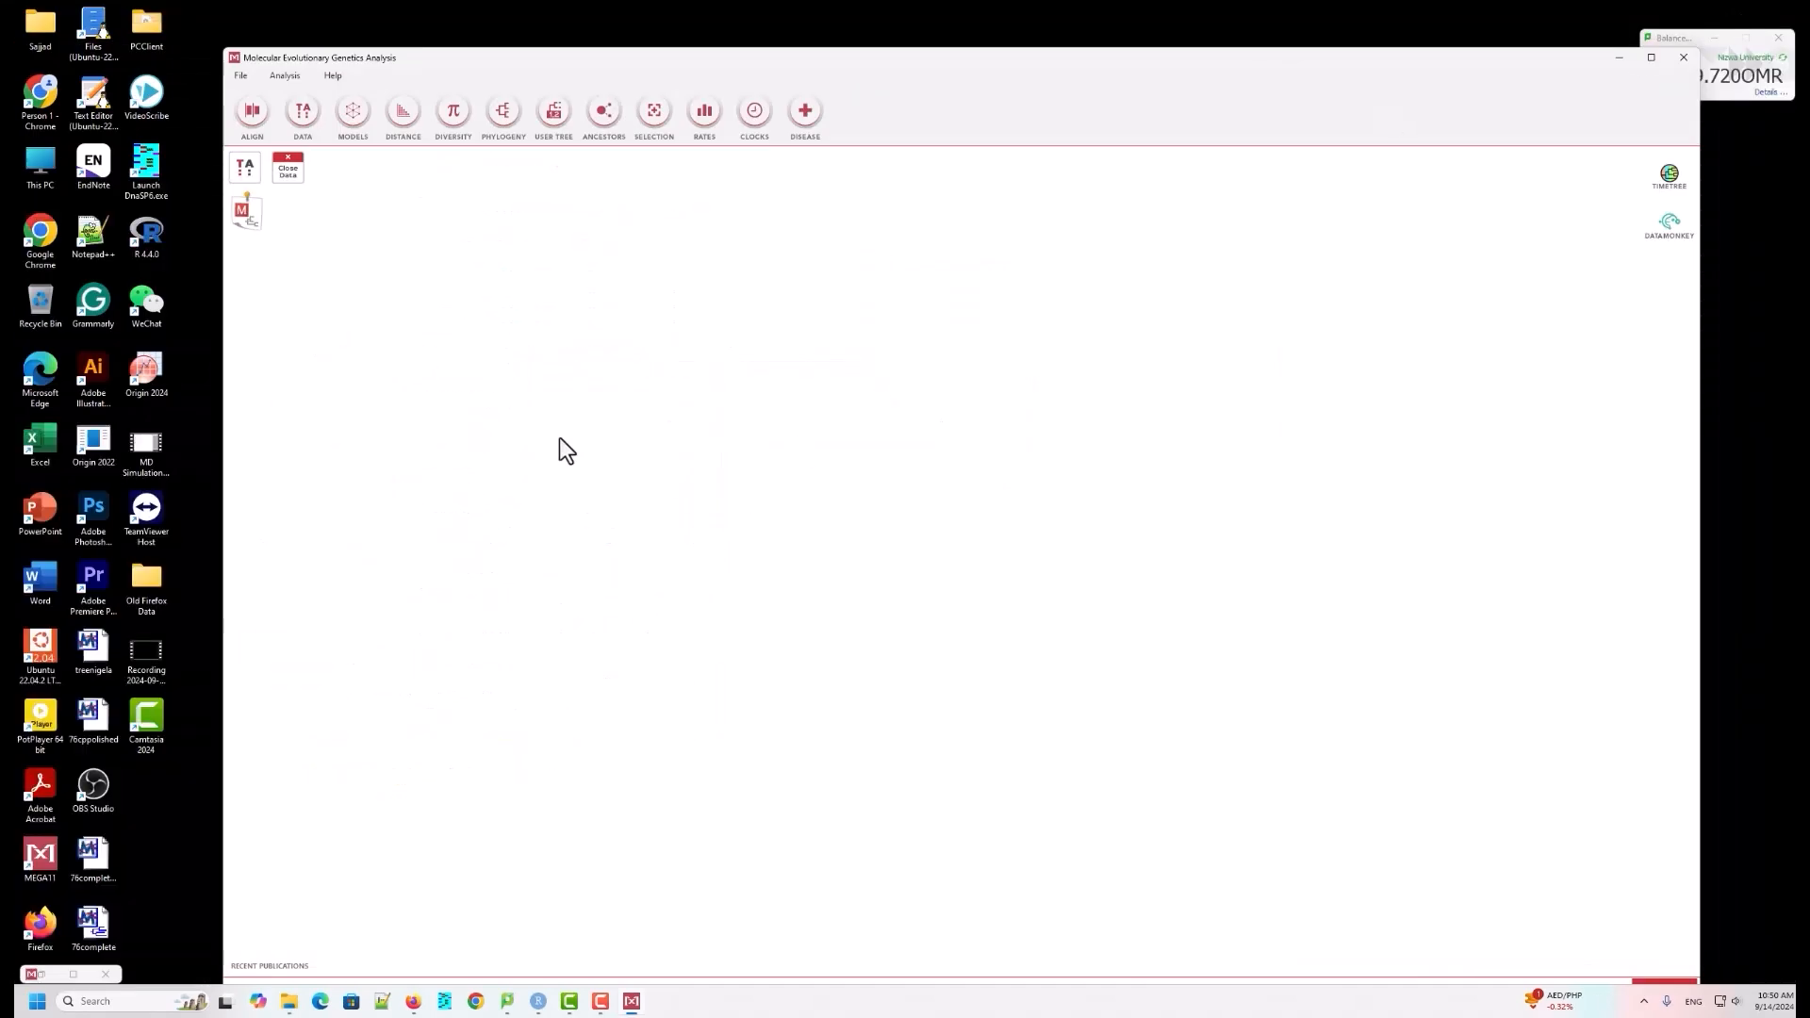
pyautogui.moveTo(288, 1009)
pyautogui.click(371, 920)
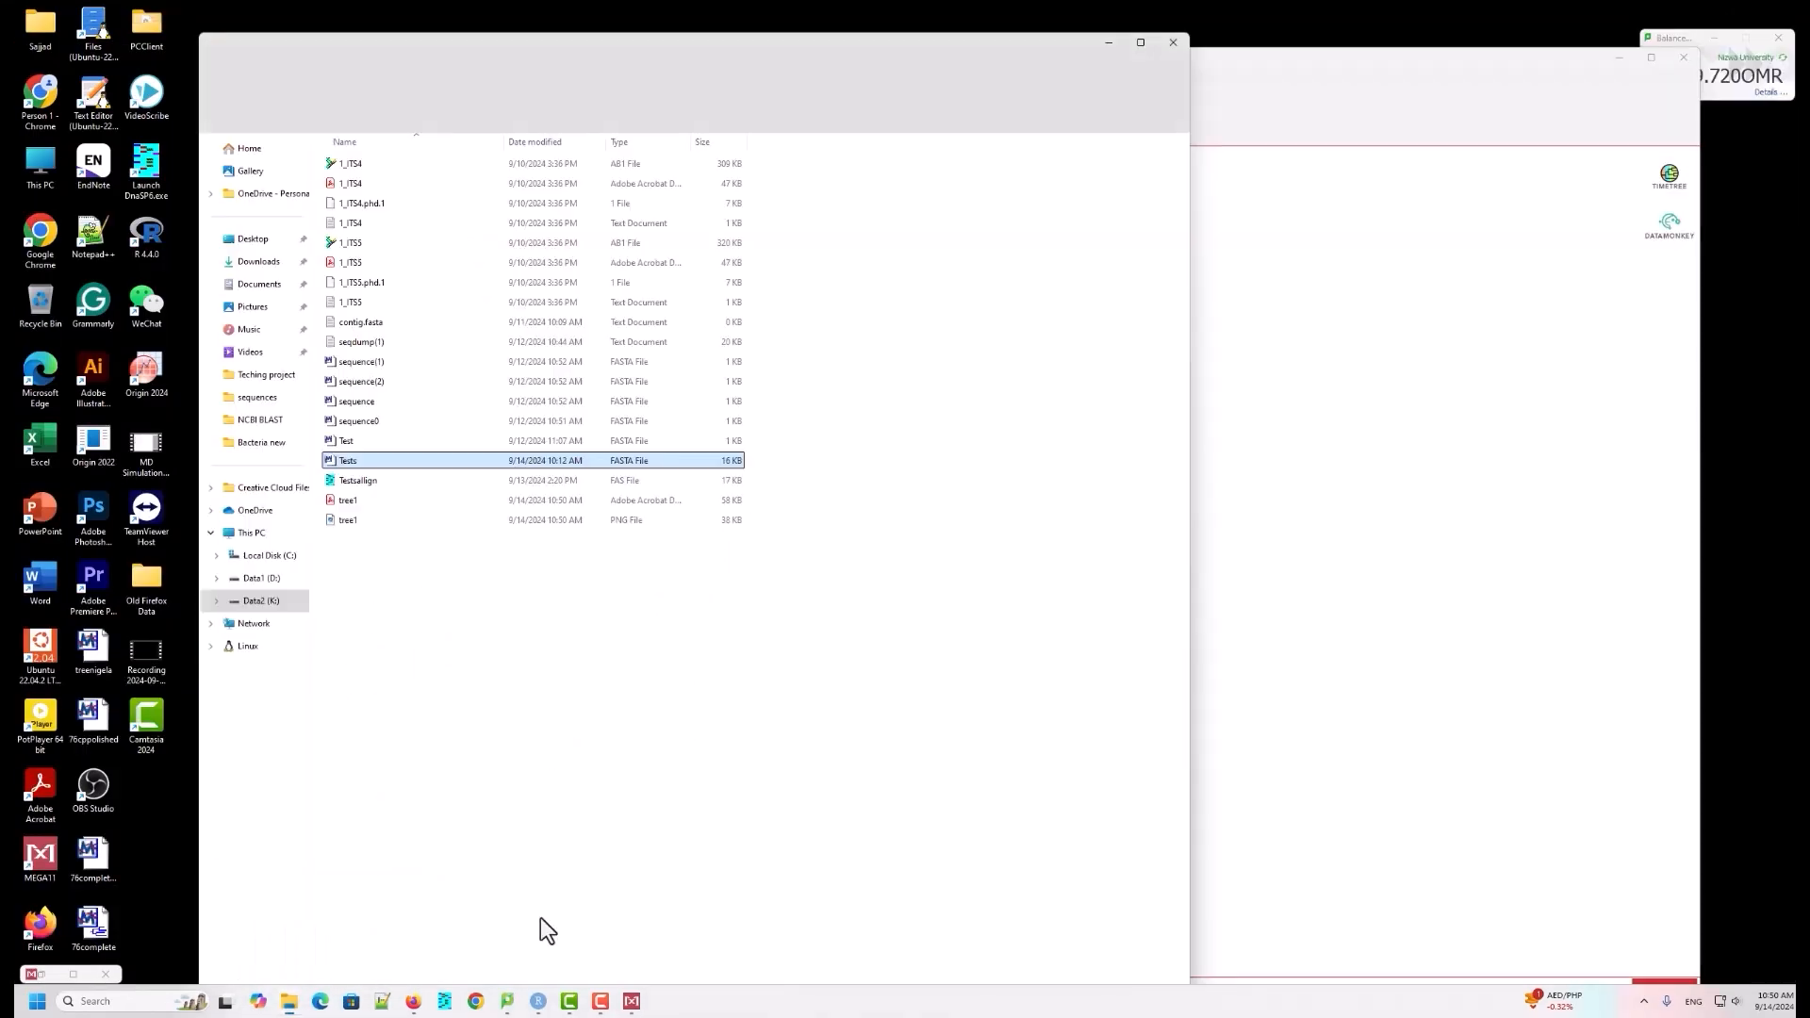
pyautogui.click(356, 501)
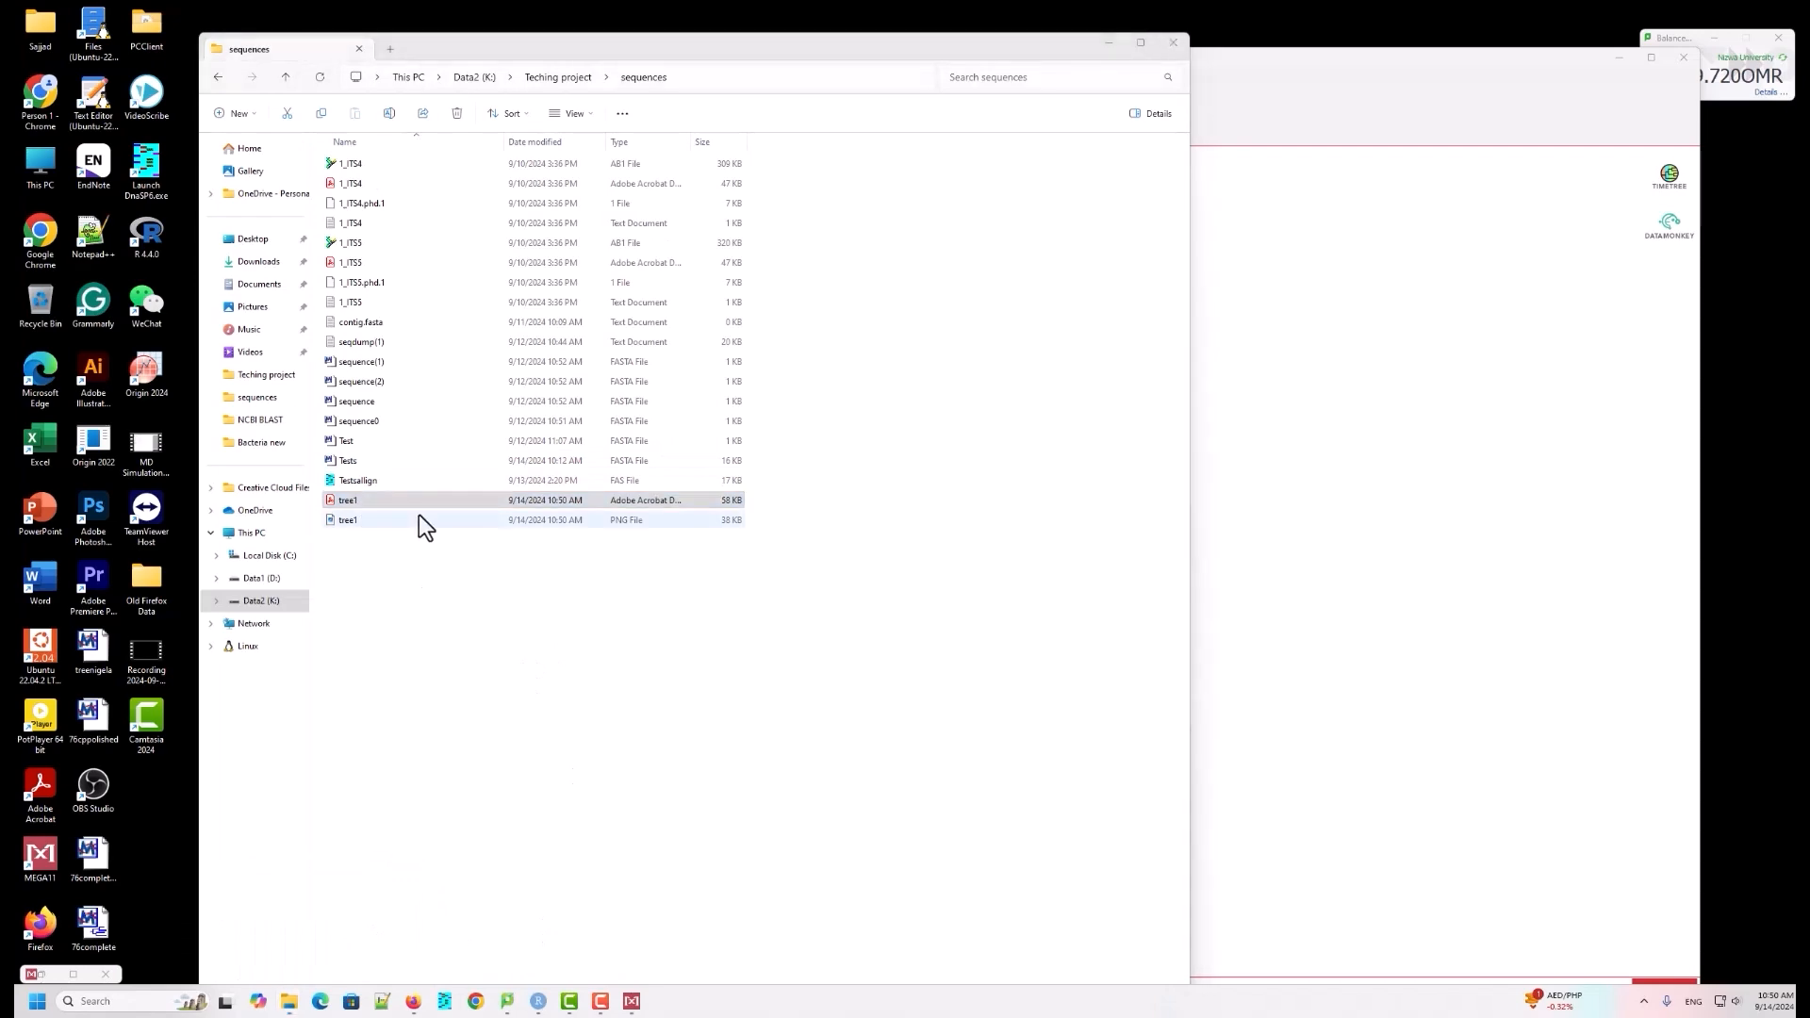
pyautogui.moveTo(1791, 99); pyautogui.dragTo(835, 68)
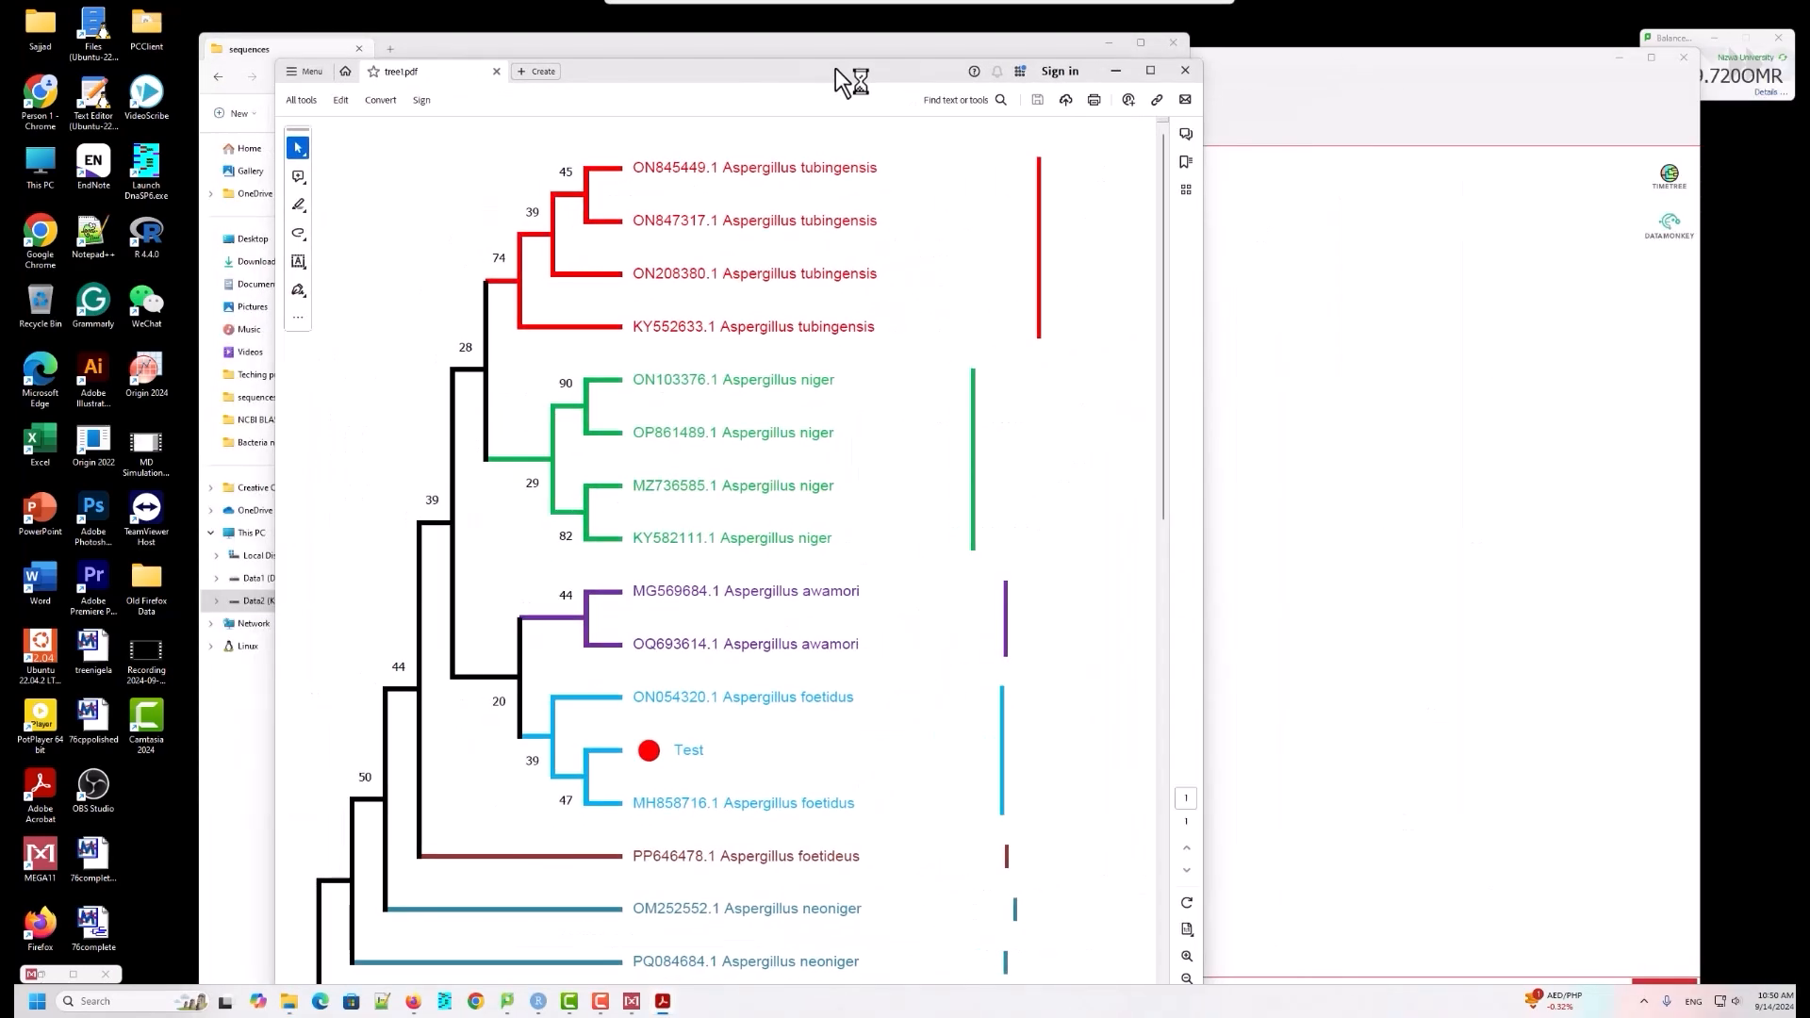
pyautogui.doubleClick(835, 68)
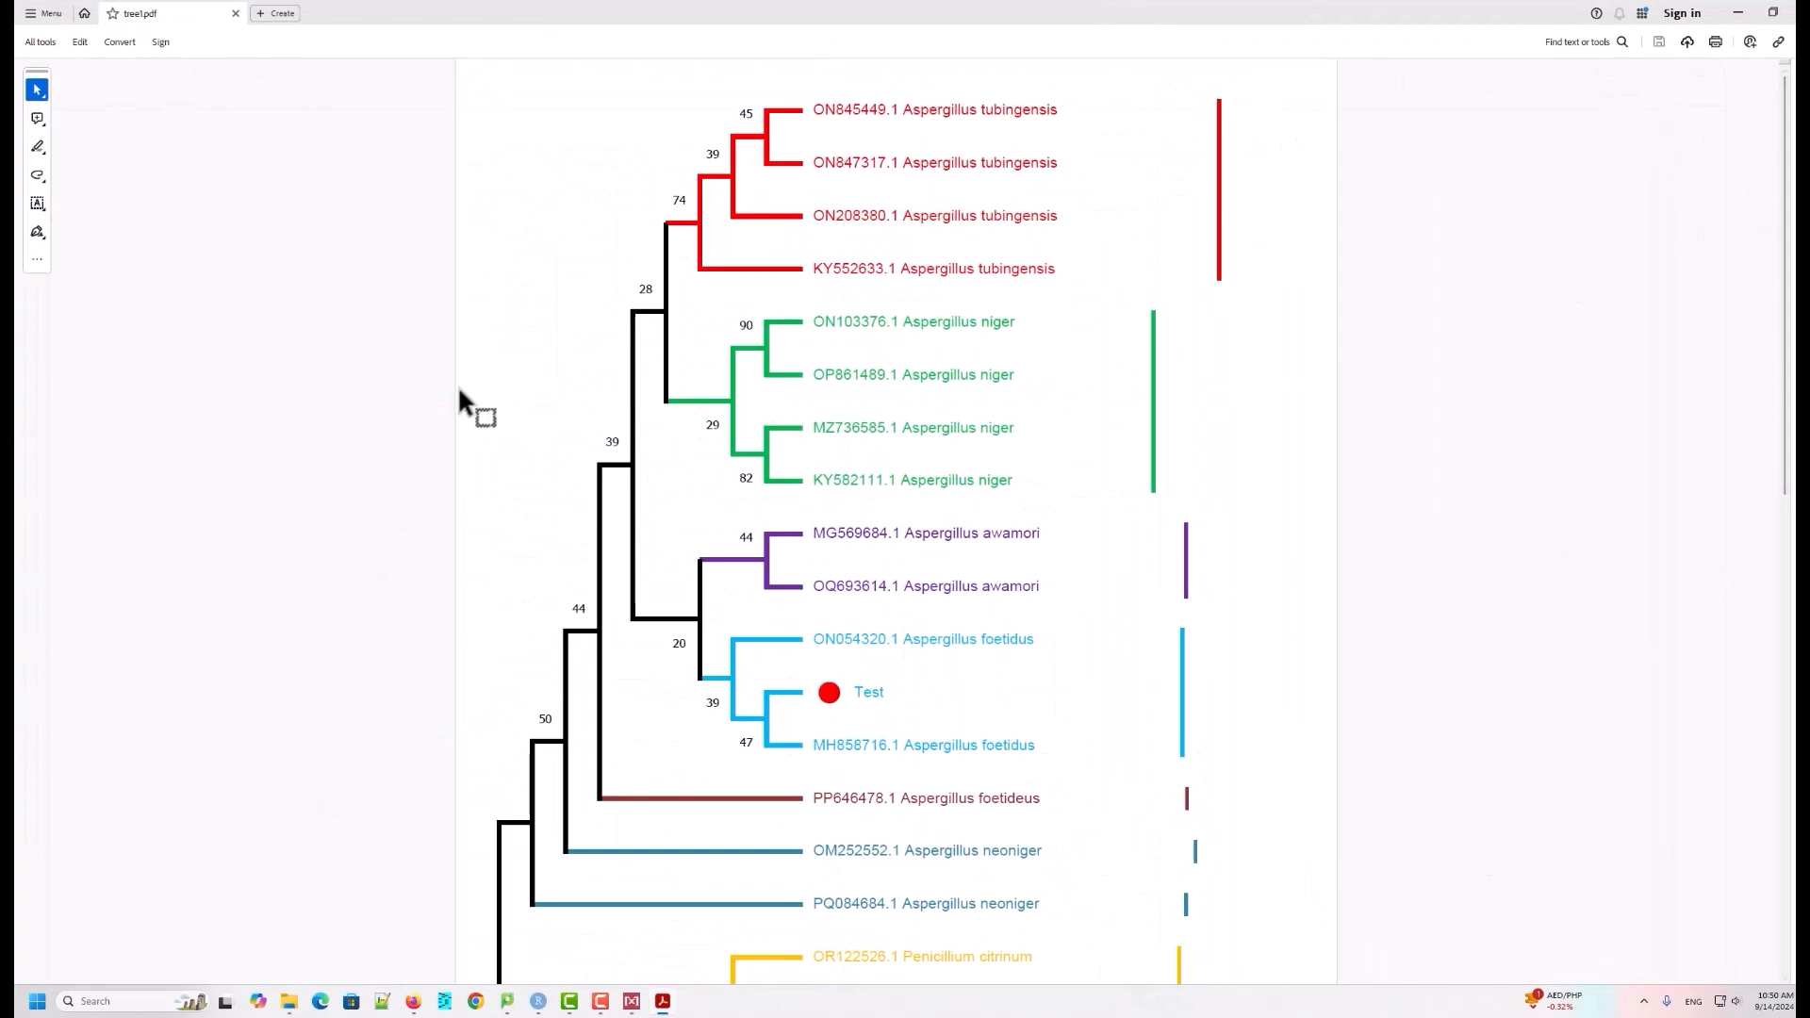
pyautogui.scroll(-3, 1240, 664)
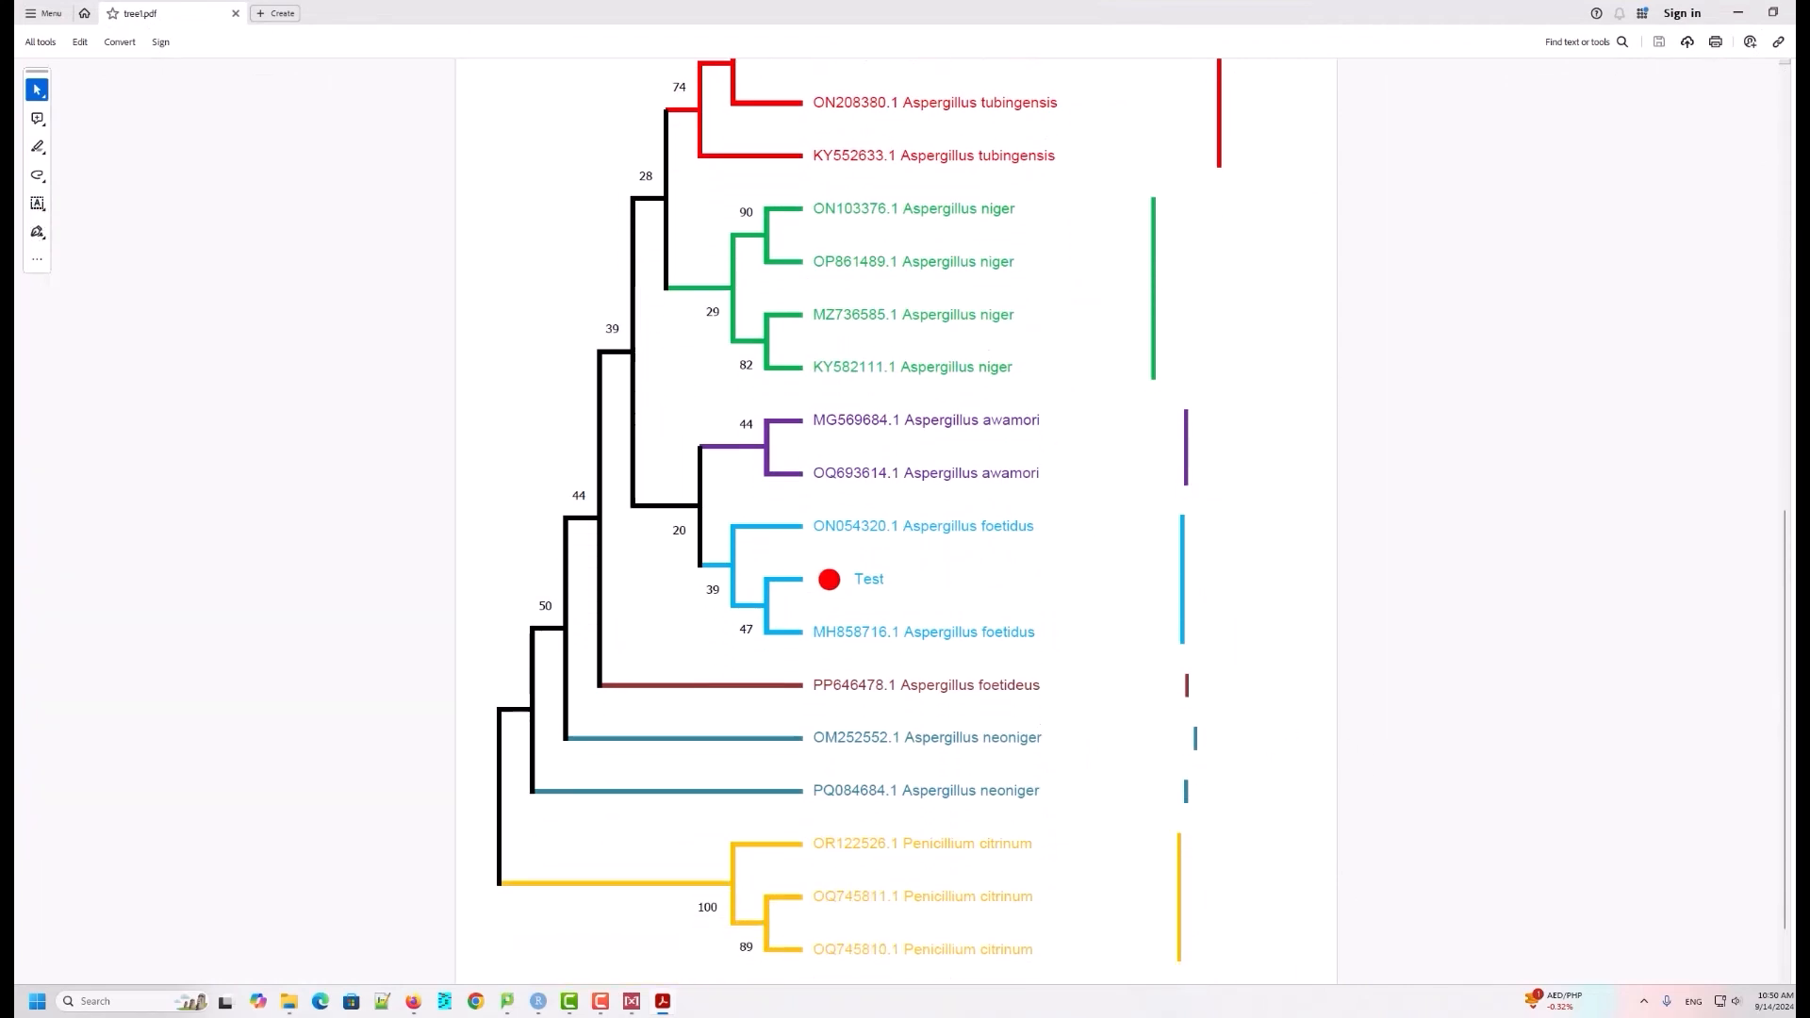
pyautogui.click(1802, 964)
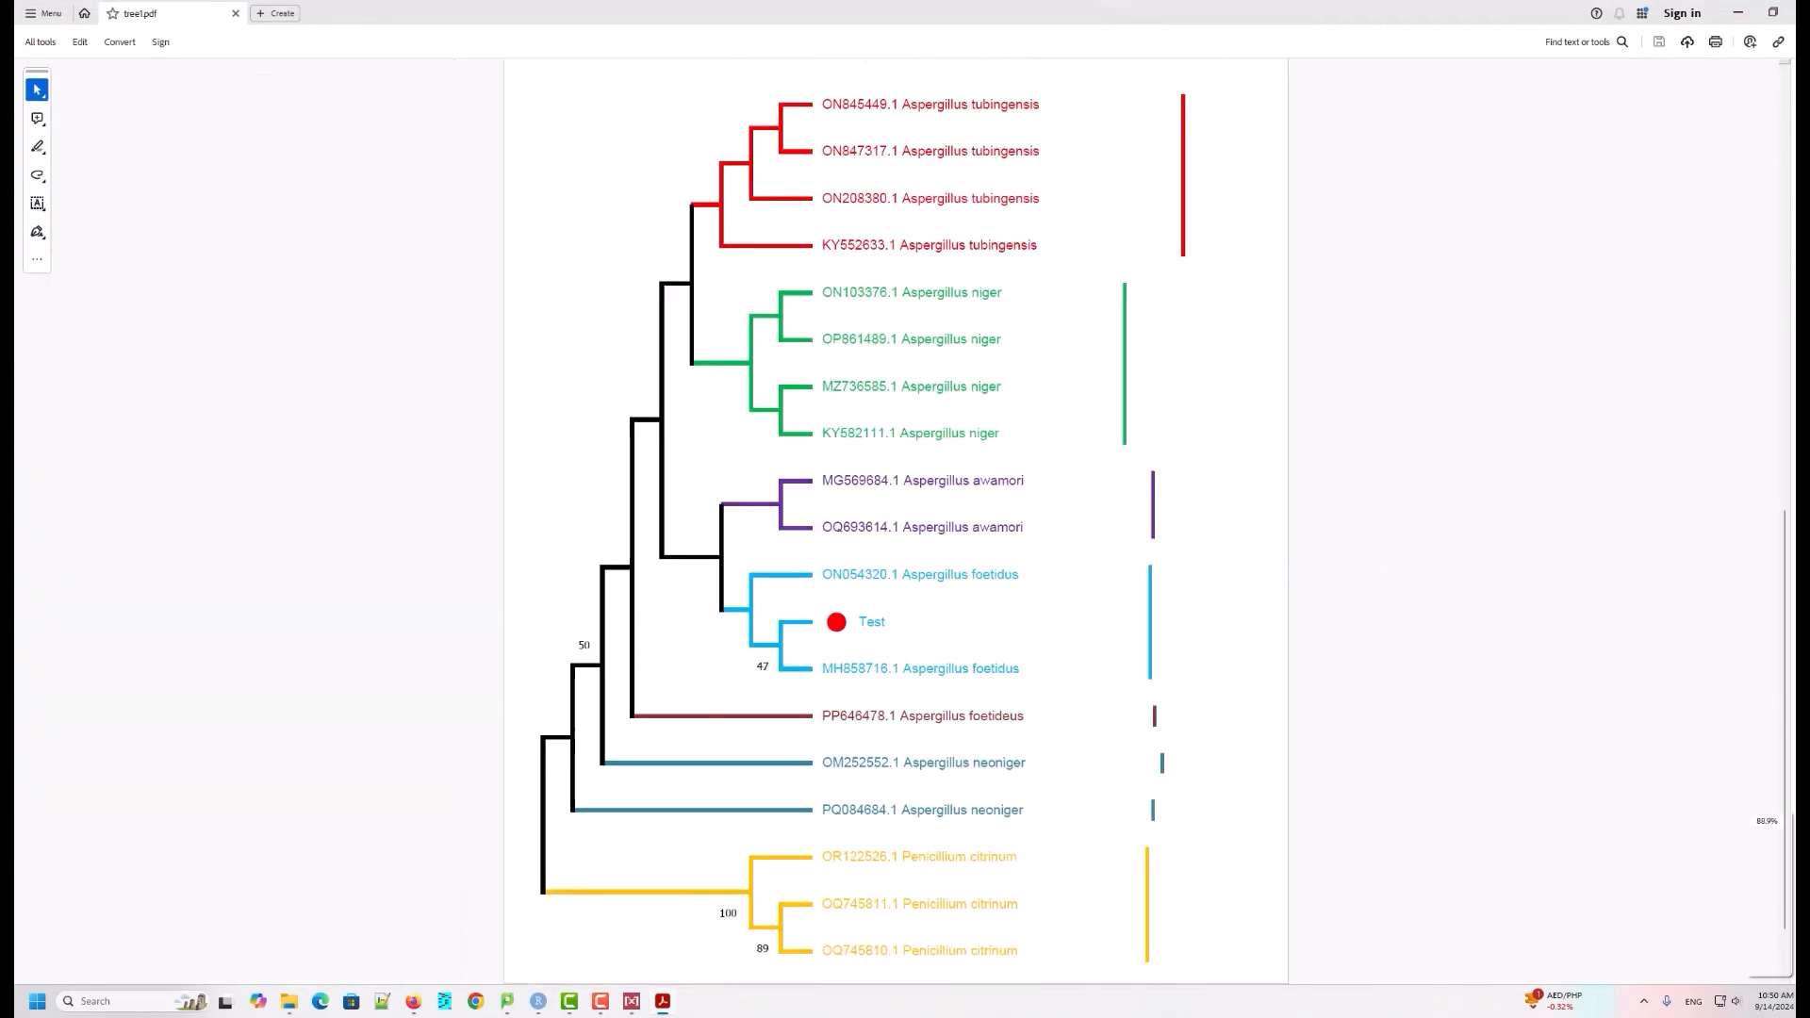
pyautogui.click(1802, 963)
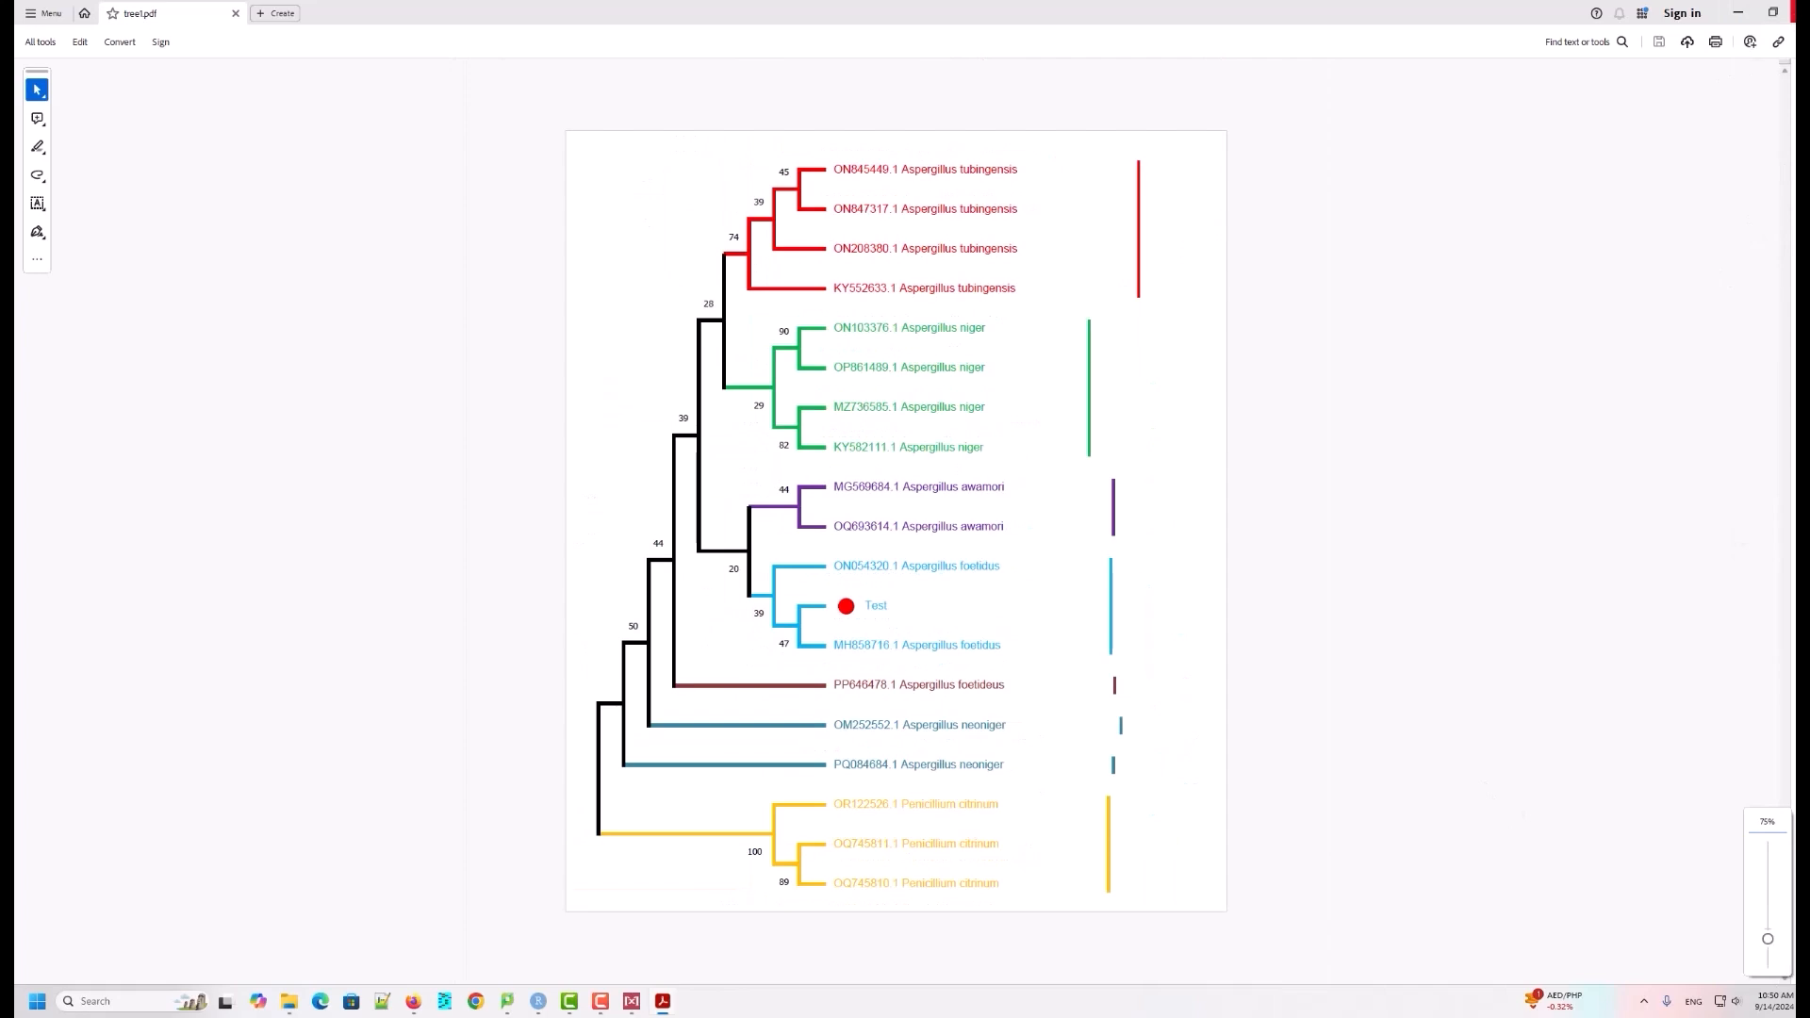
pyautogui.click(1798, 11)
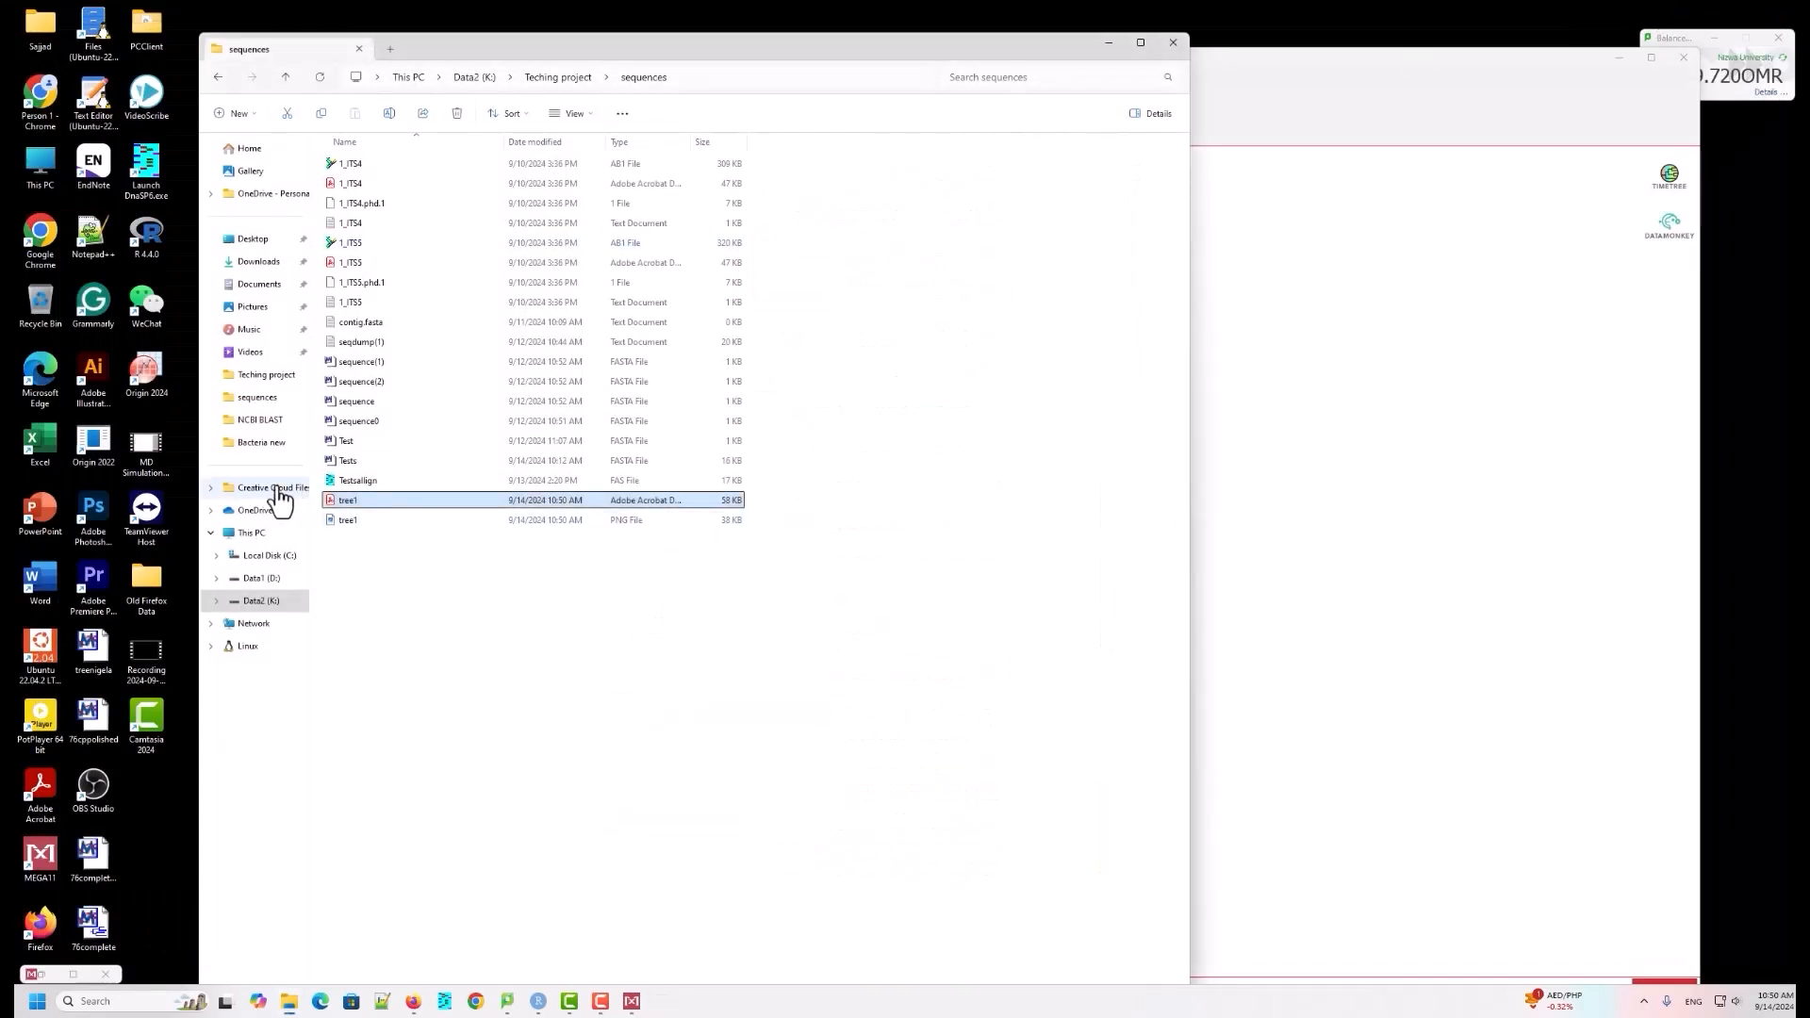
# Step: View the exported tree1 PNG image, close it and put the sequences folder window away
pyautogui.click(360, 520)
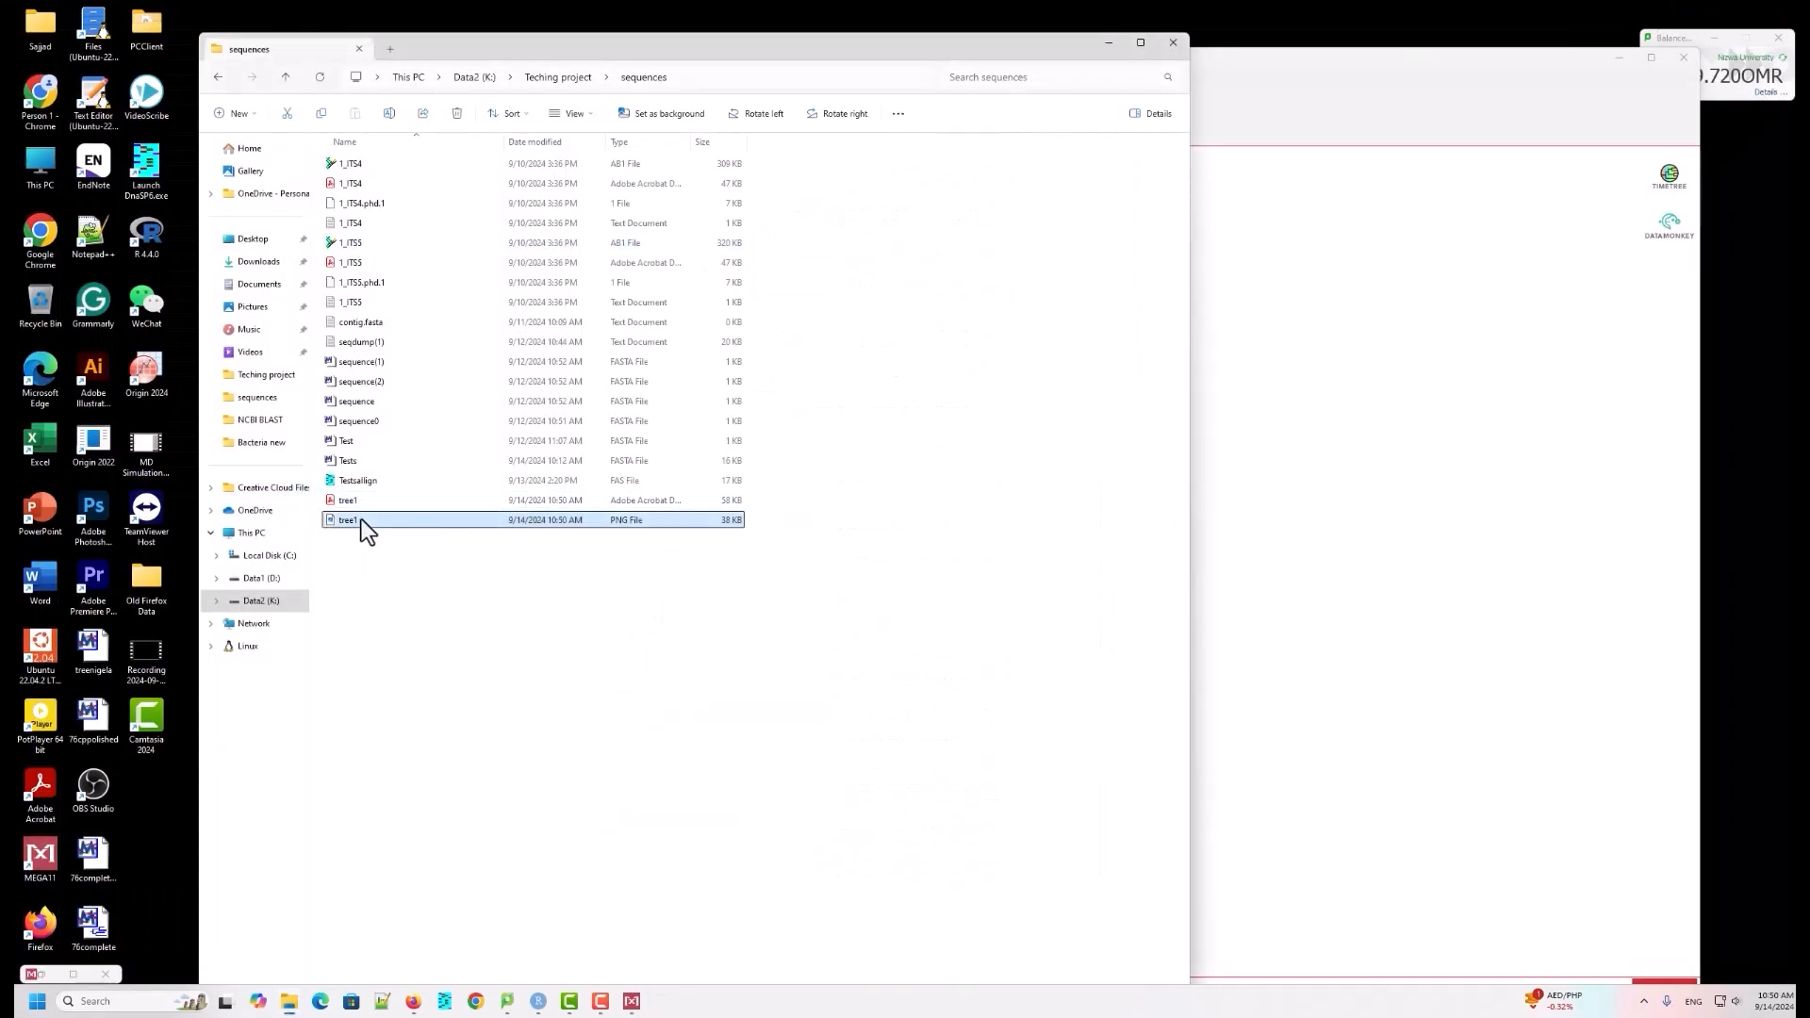
pyautogui.doubleClick(361, 520)
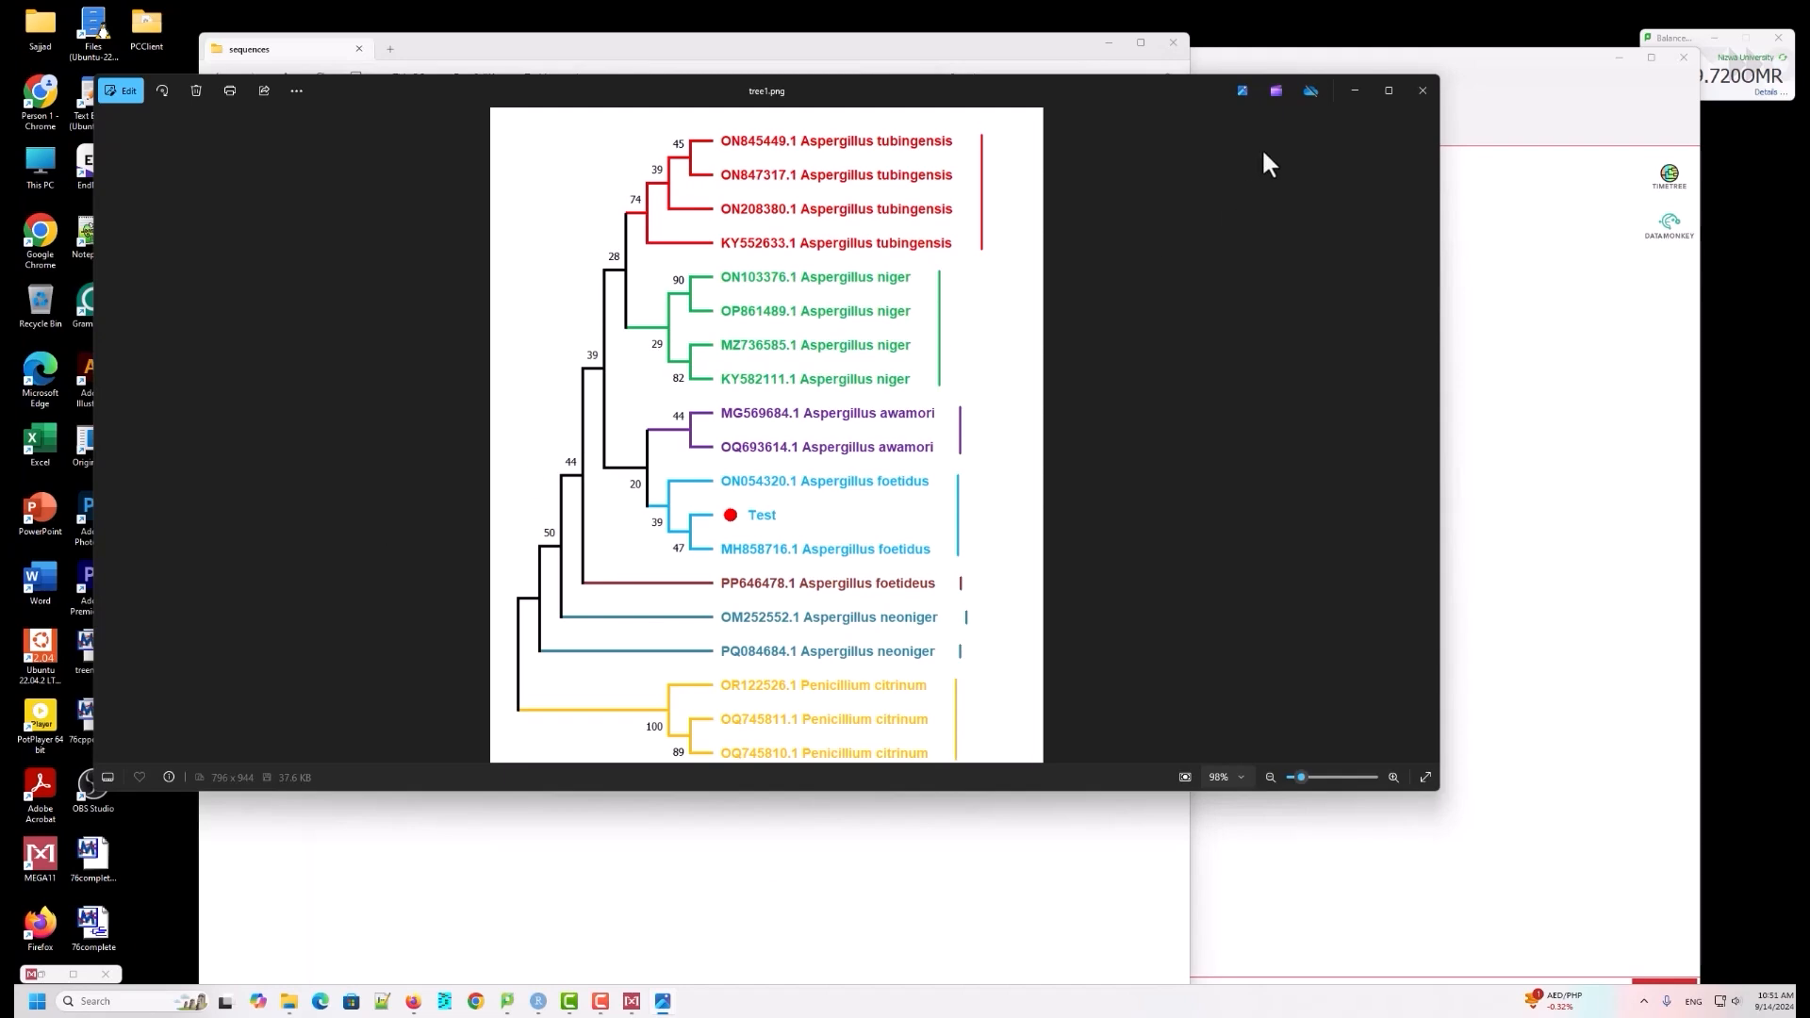
pyautogui.click(1421, 89)
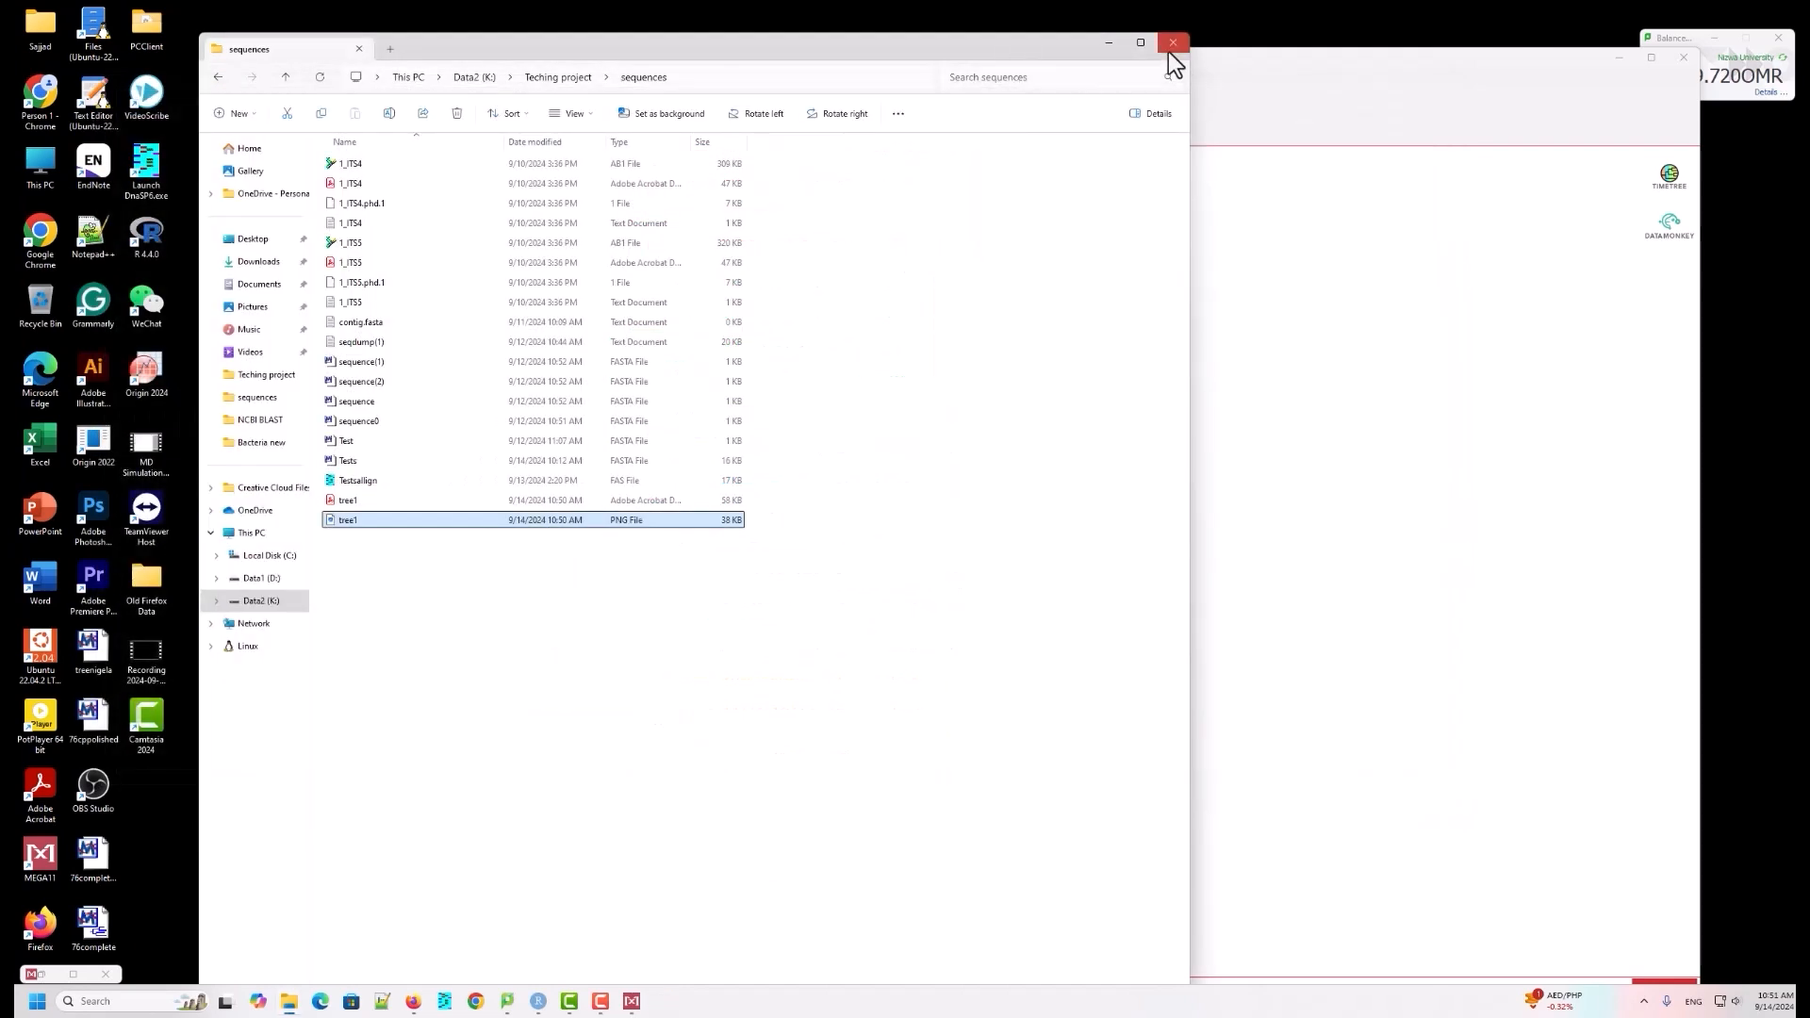
pyautogui.click(1107, 42)
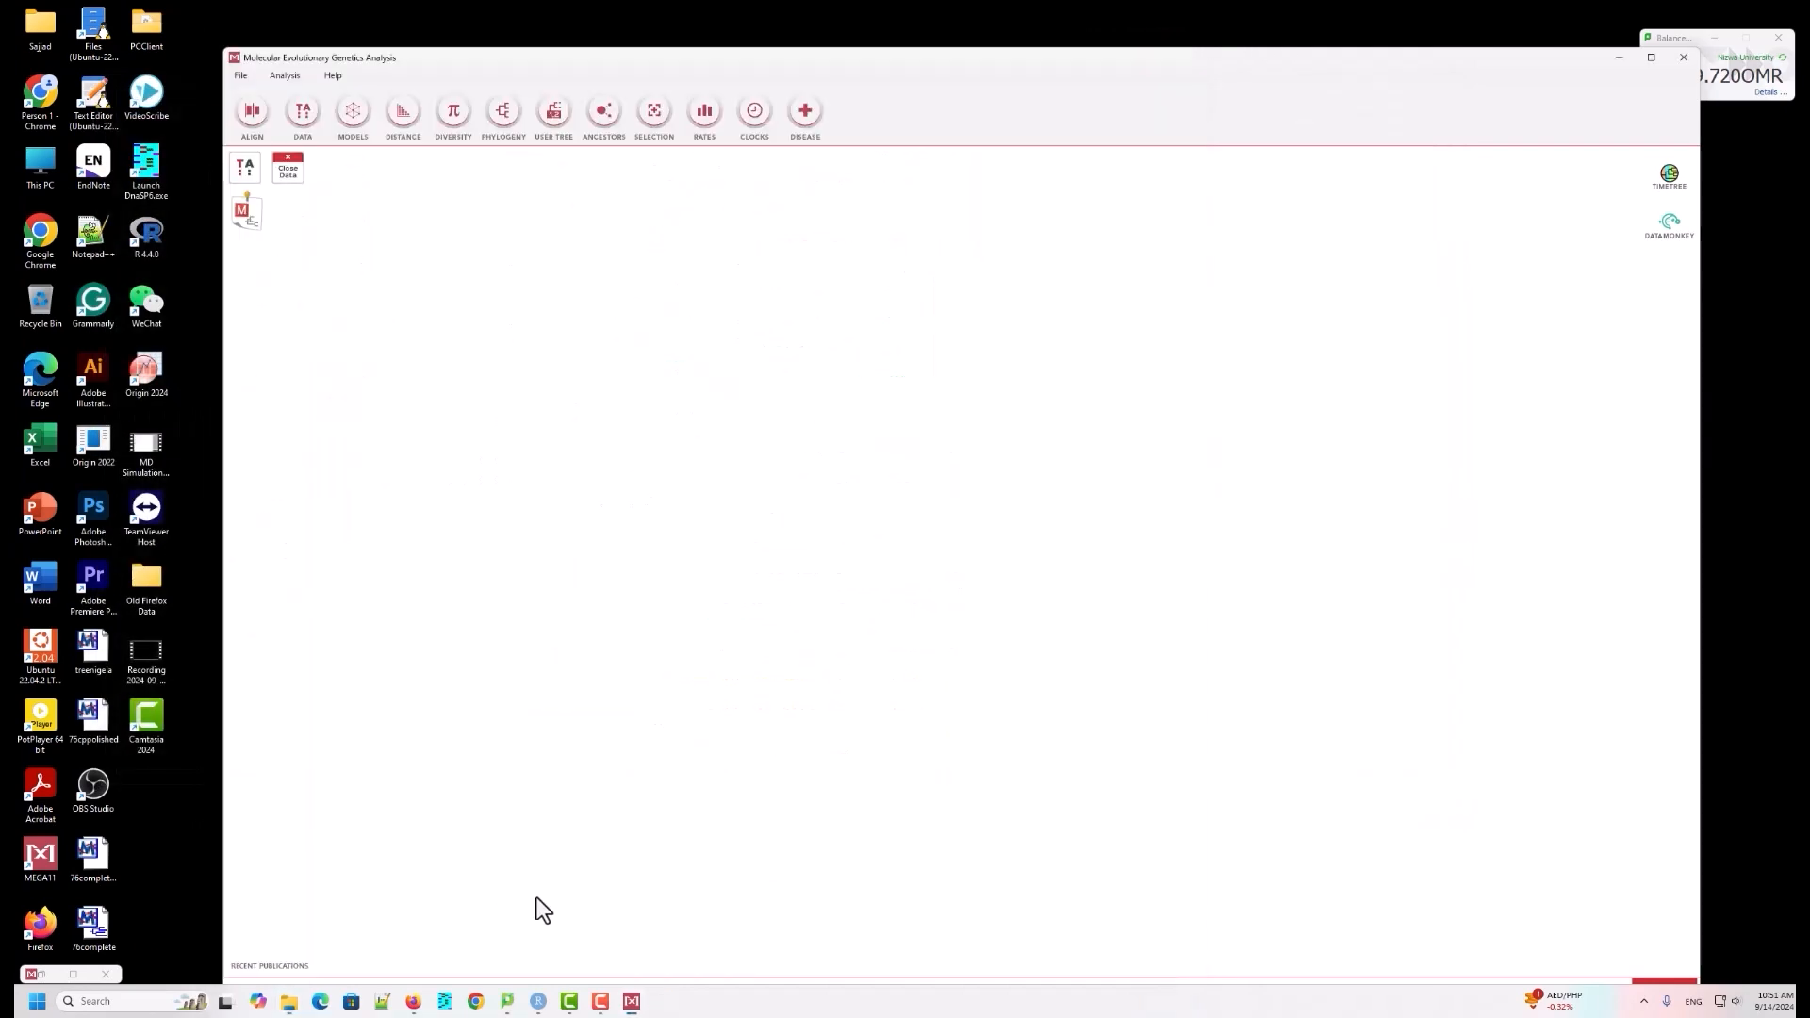
# Step: Switch back to the minimized MEGA11 Tree Explorer window with the bootstrap consensus tree
pyautogui.click(600, 1000)
pyautogui.click(631, 1001)
pyautogui.moveTo(633, 998)
pyautogui.click(651, 942)
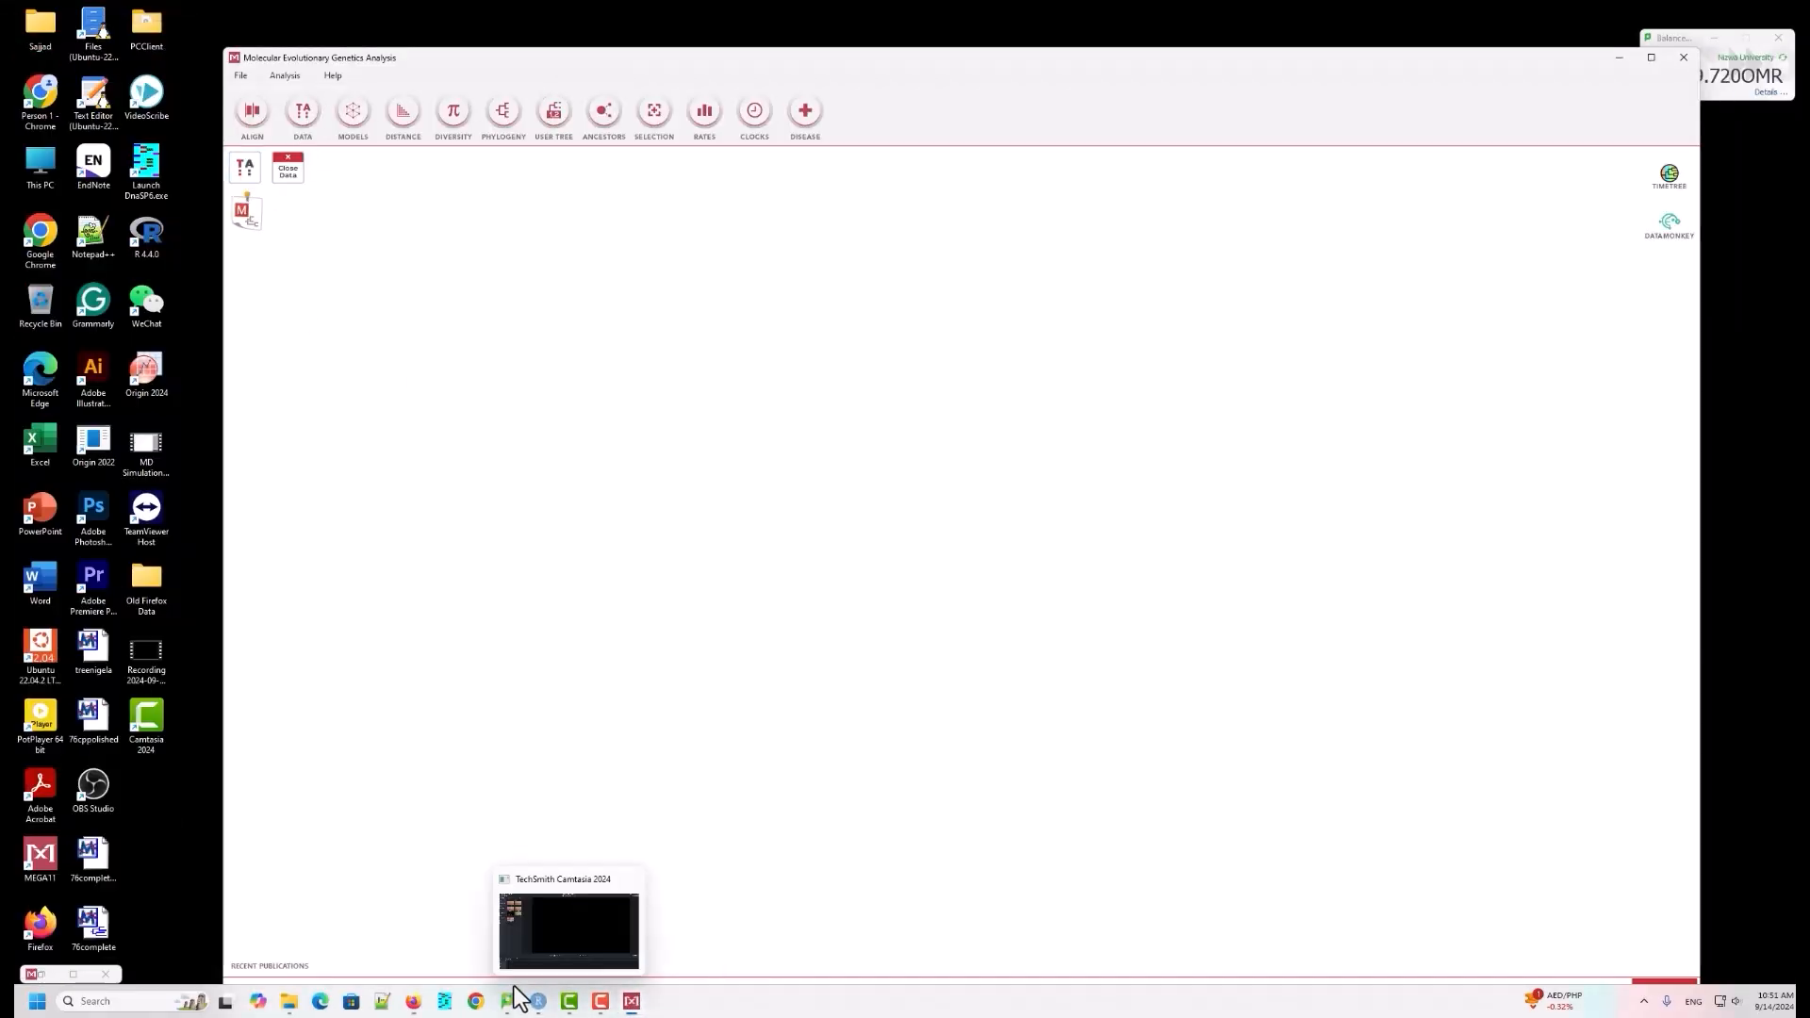
pyautogui.click(75, 976)
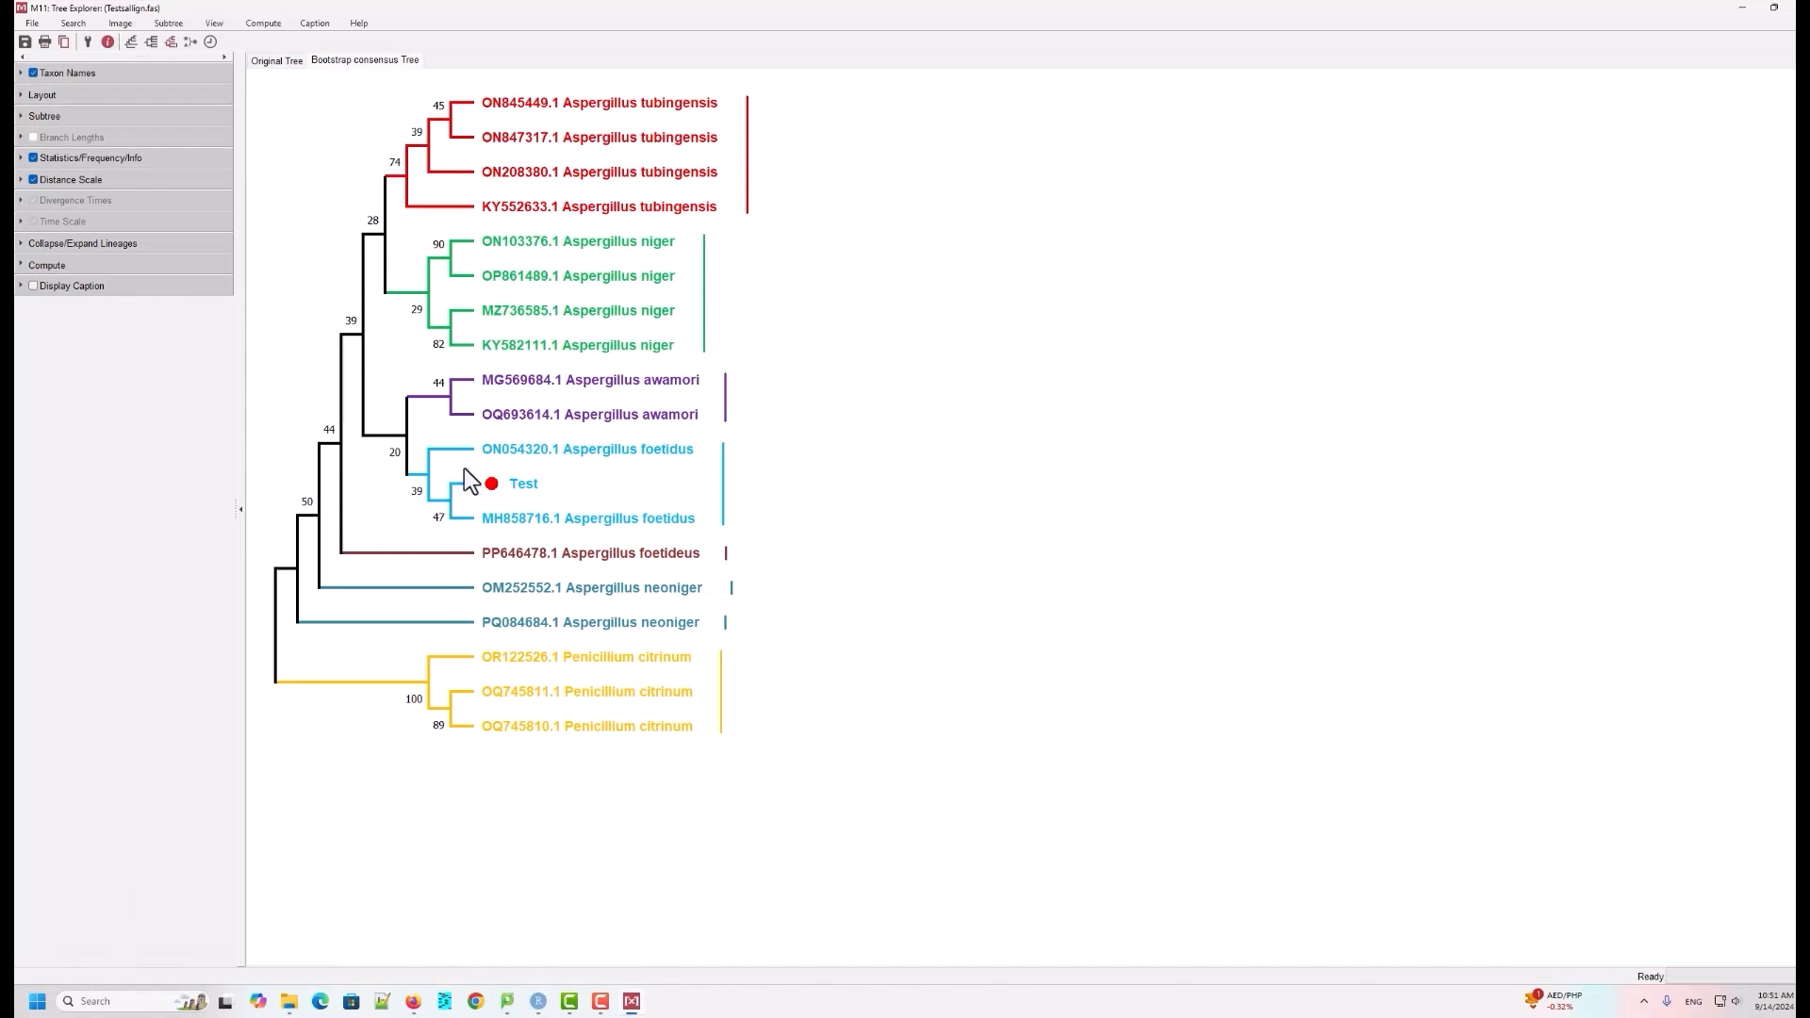
# Step: Export the current tree in Newick format with Bootstrap Values included and look through the resulting text
pyautogui.click(32, 22)
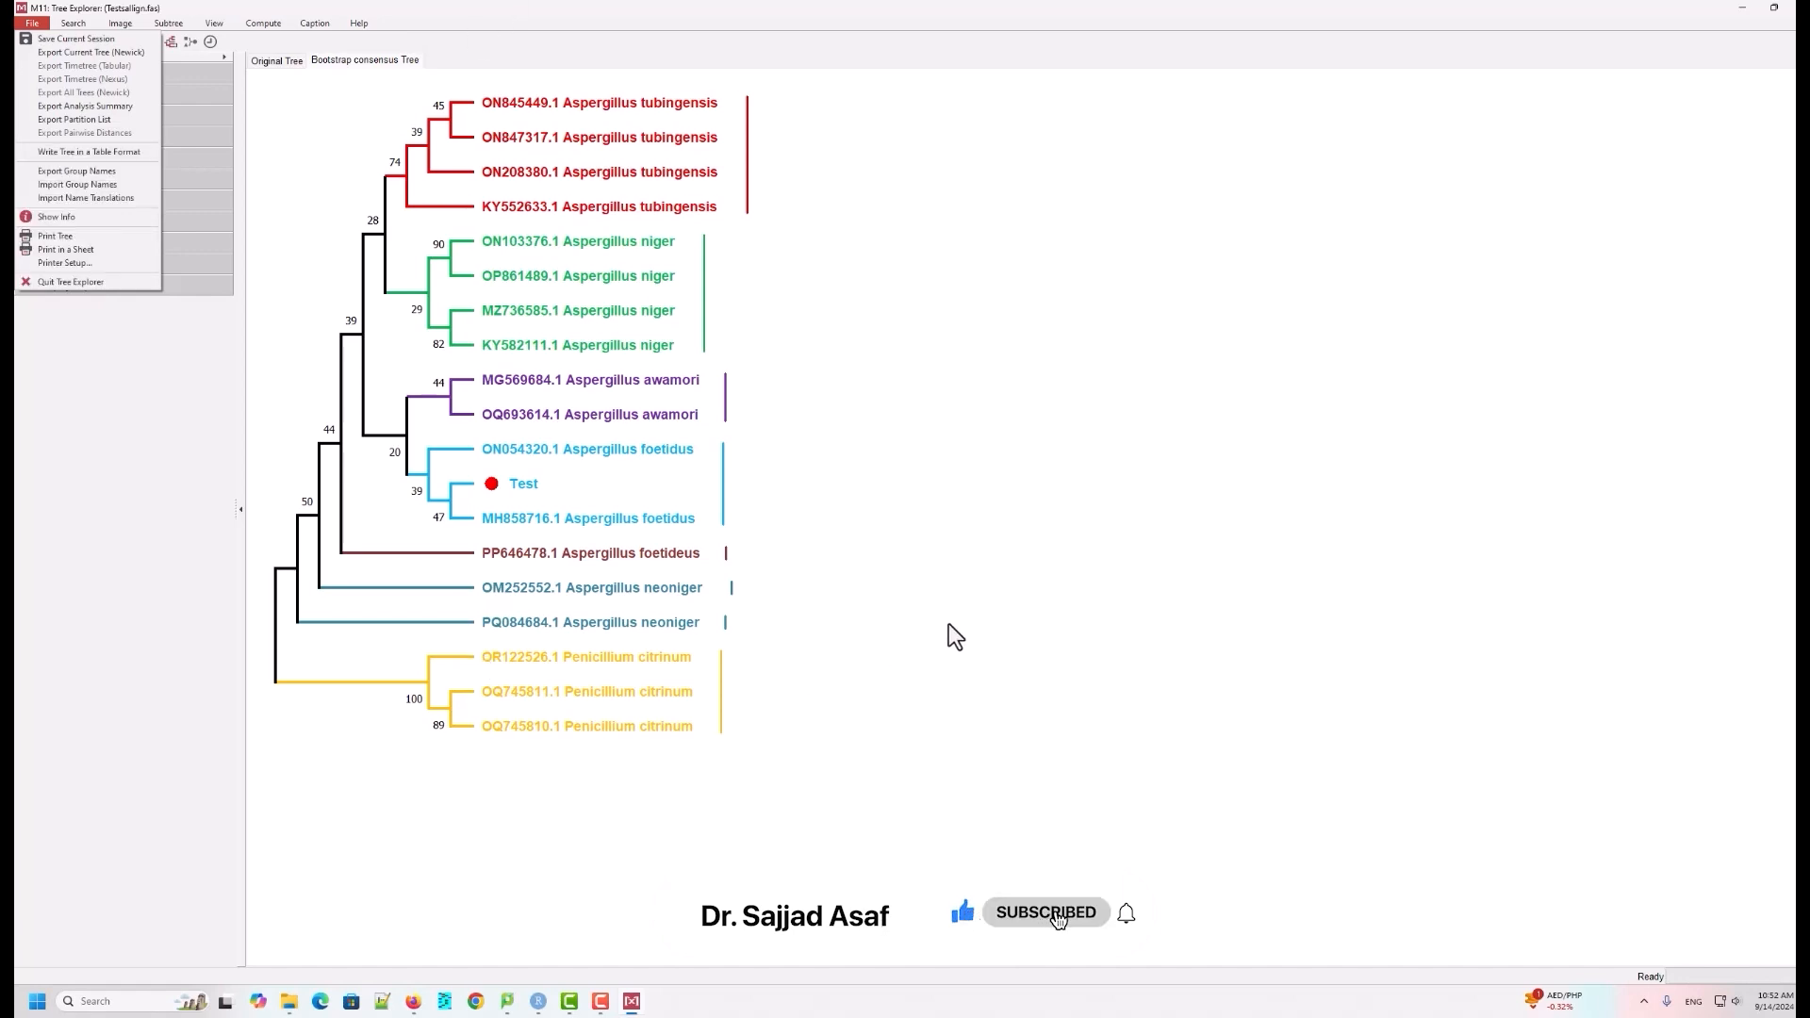
pyautogui.click(53, 52)
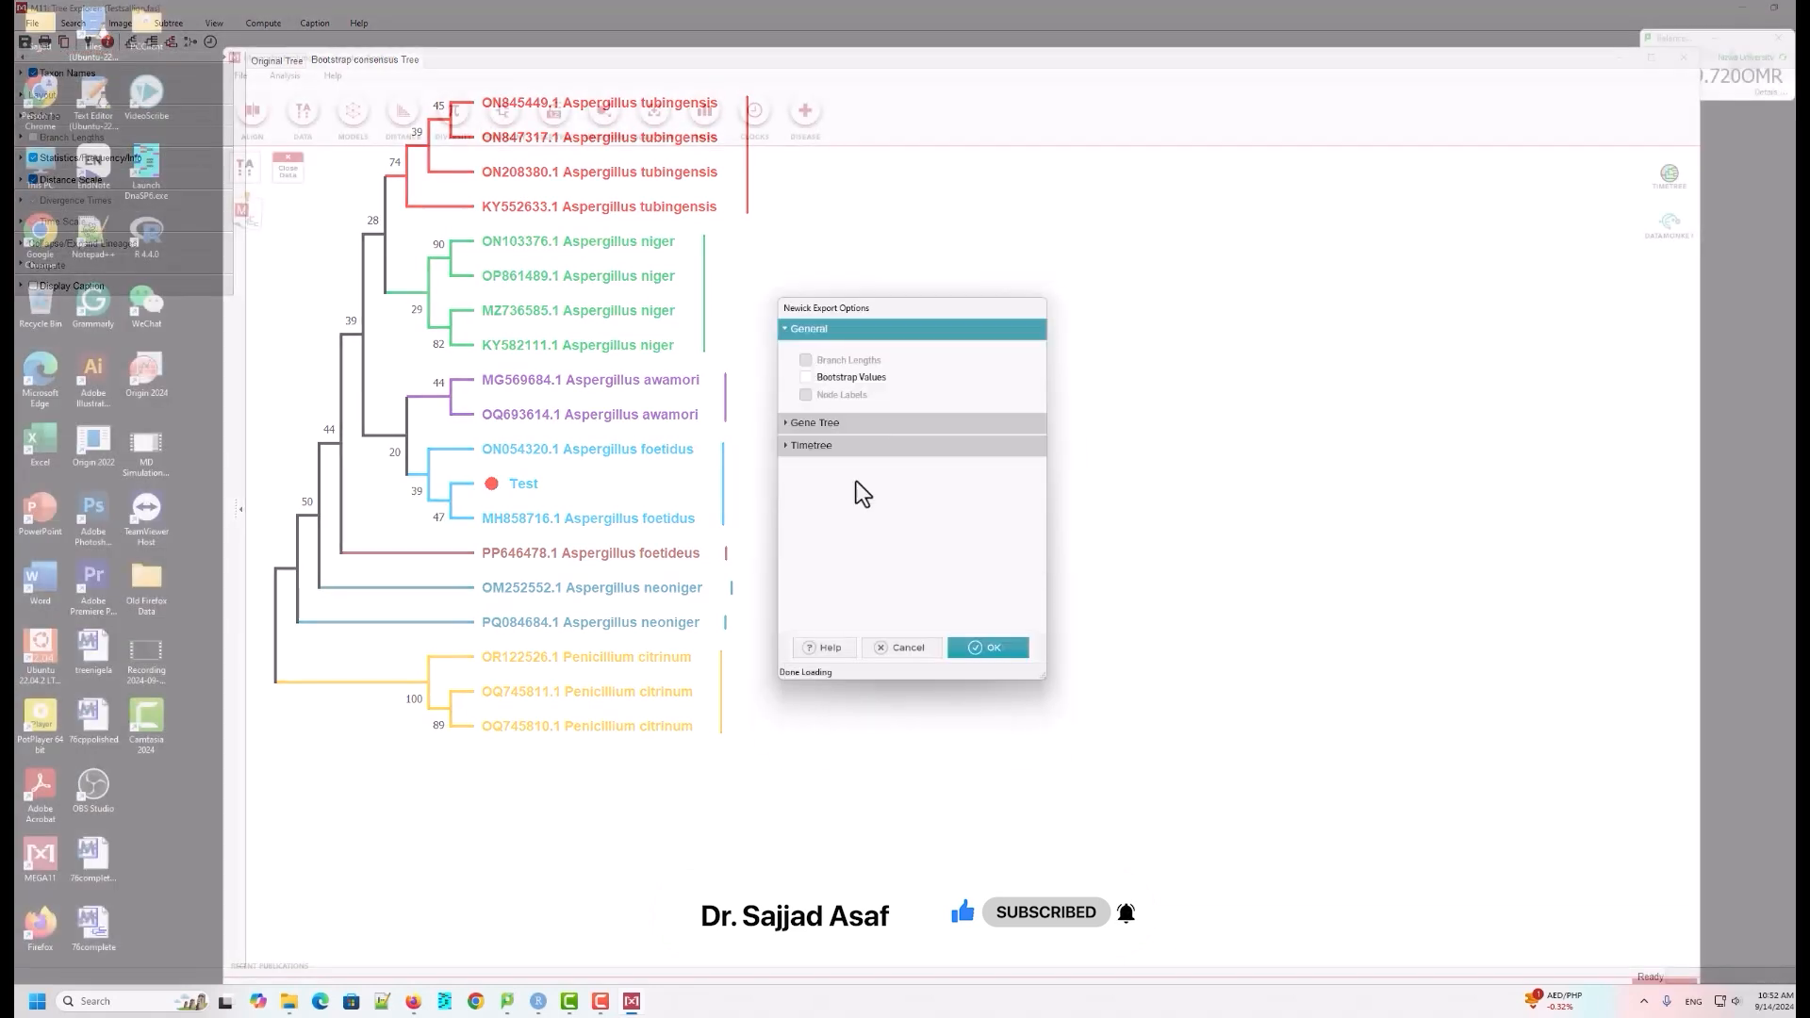
pyautogui.click(806, 379)
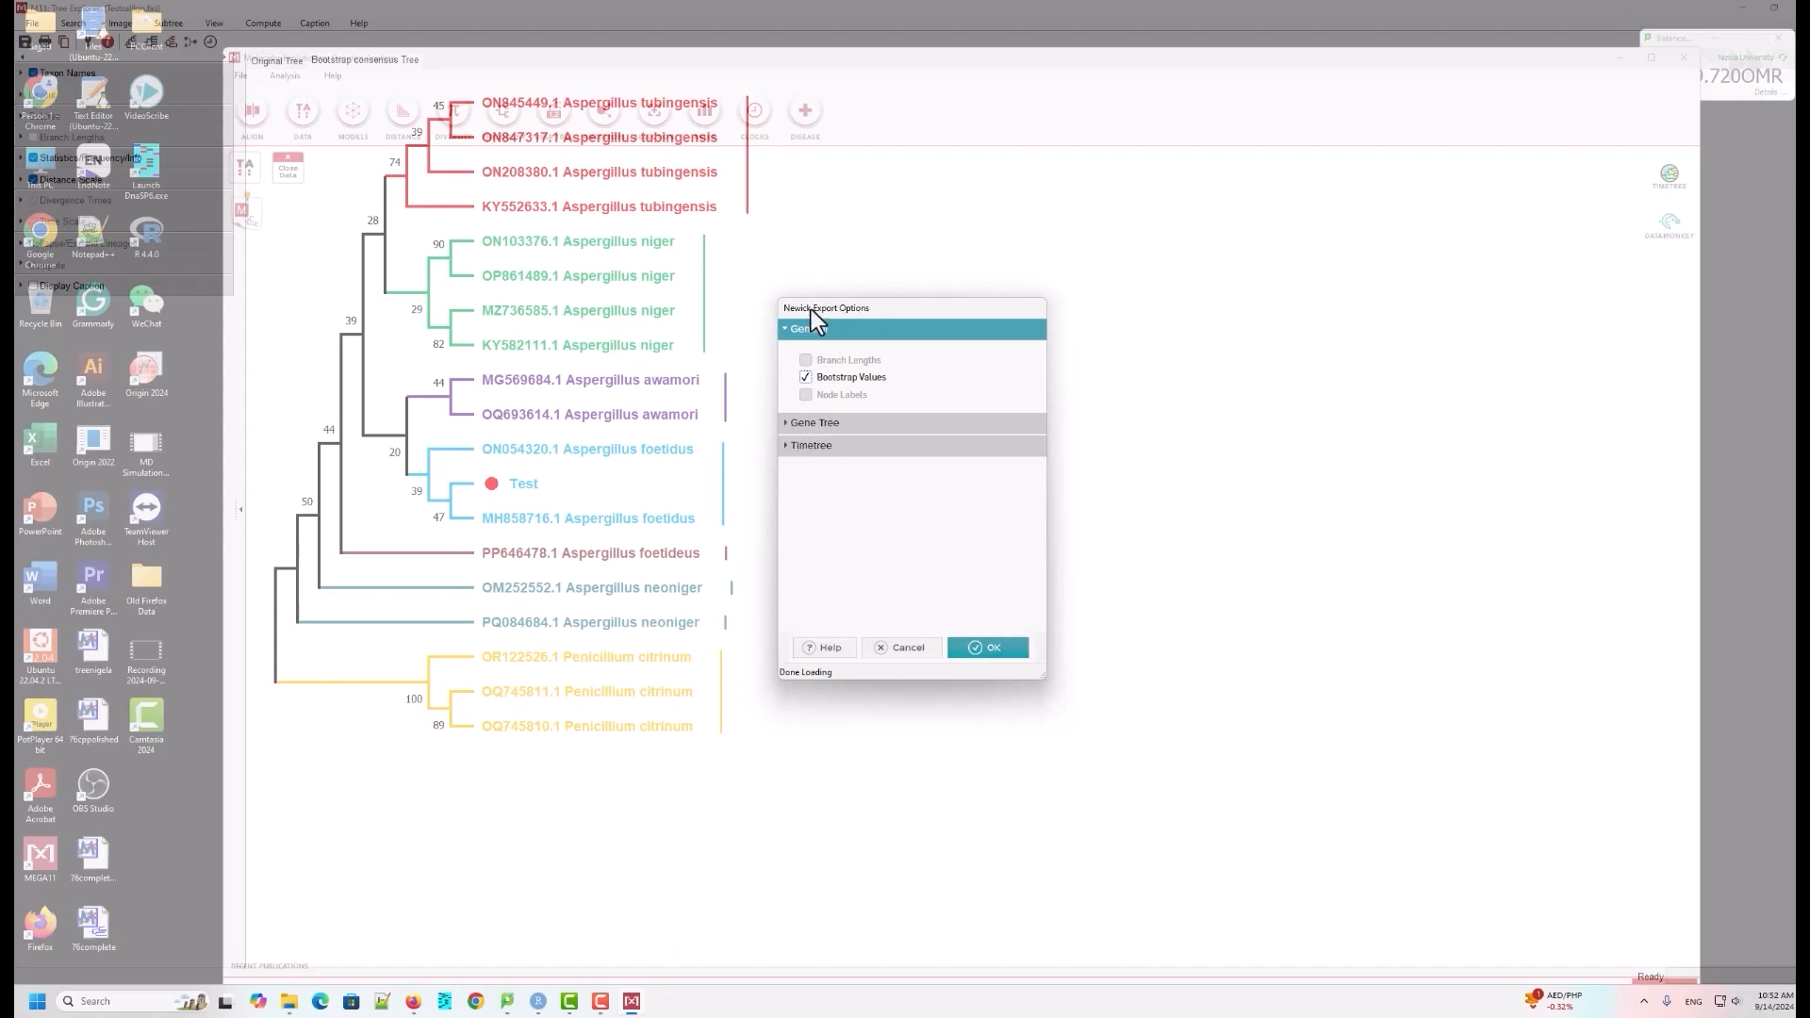
pyautogui.moveTo(811, 311)
pyautogui.mouseDown()
pyautogui.moveTo(761, 315)
pyautogui.moveTo(788, 317)
pyautogui.mouseUp()
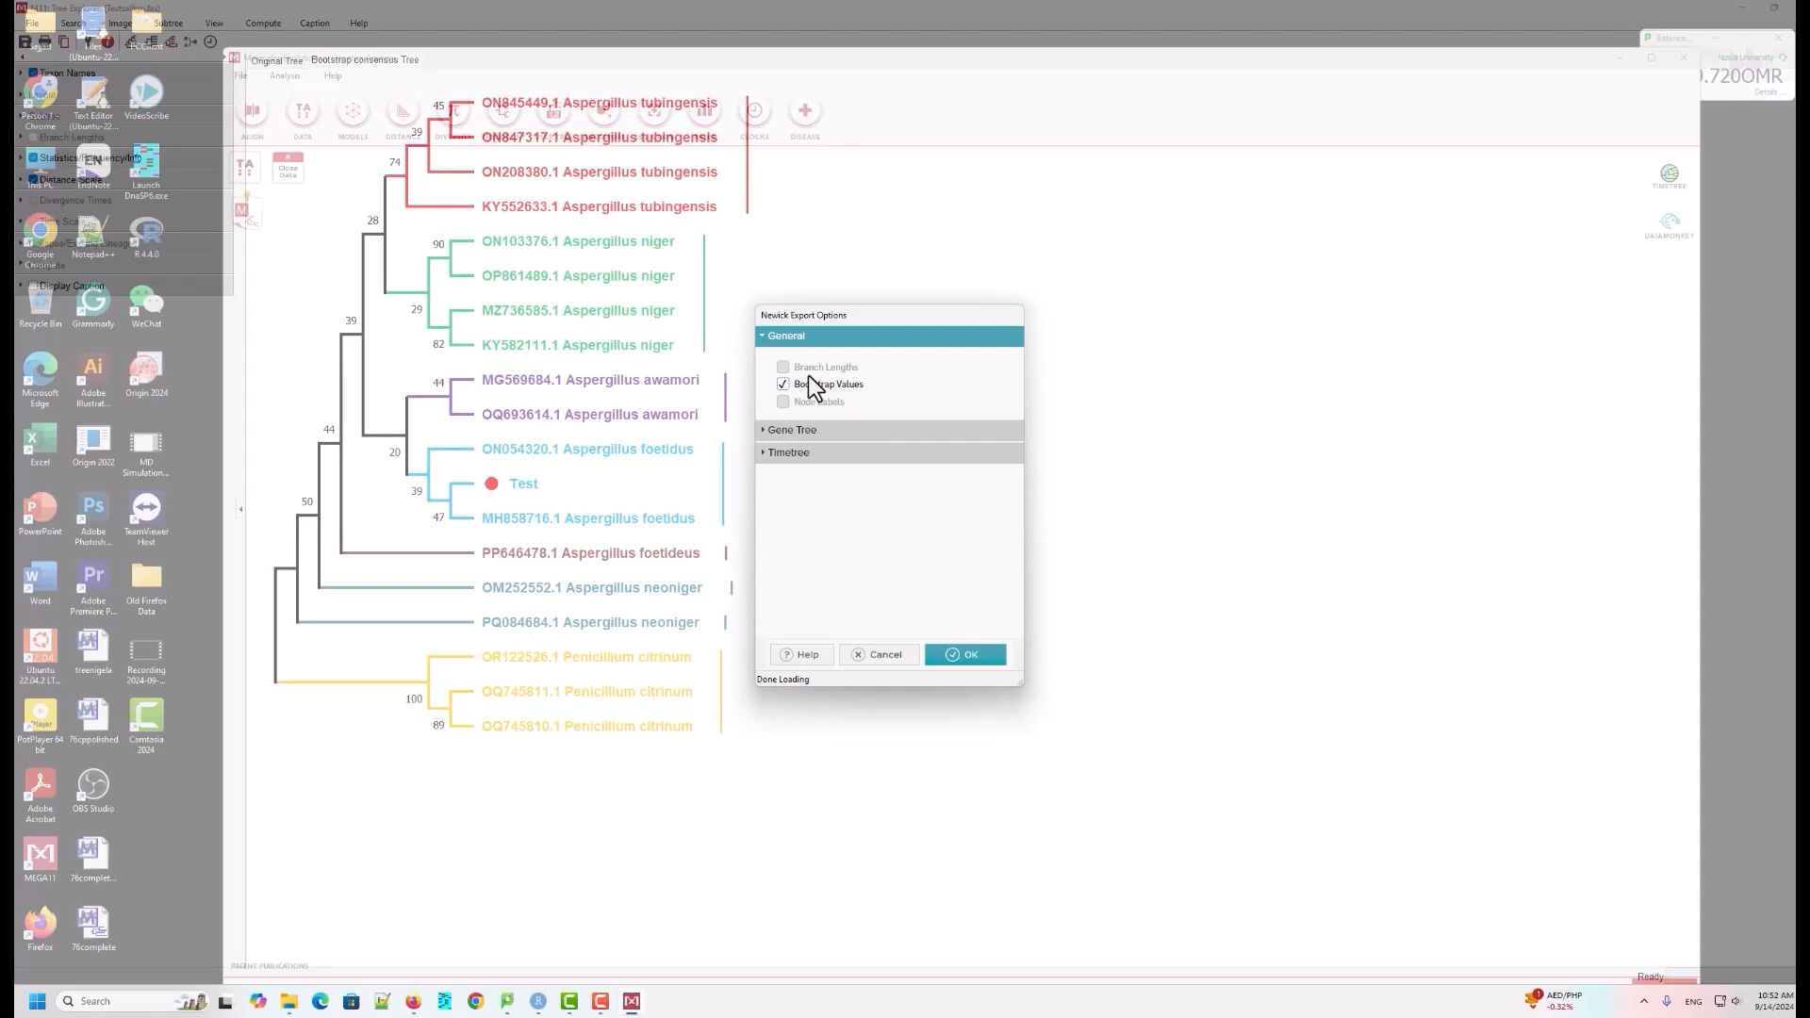
pyautogui.click(970, 650)
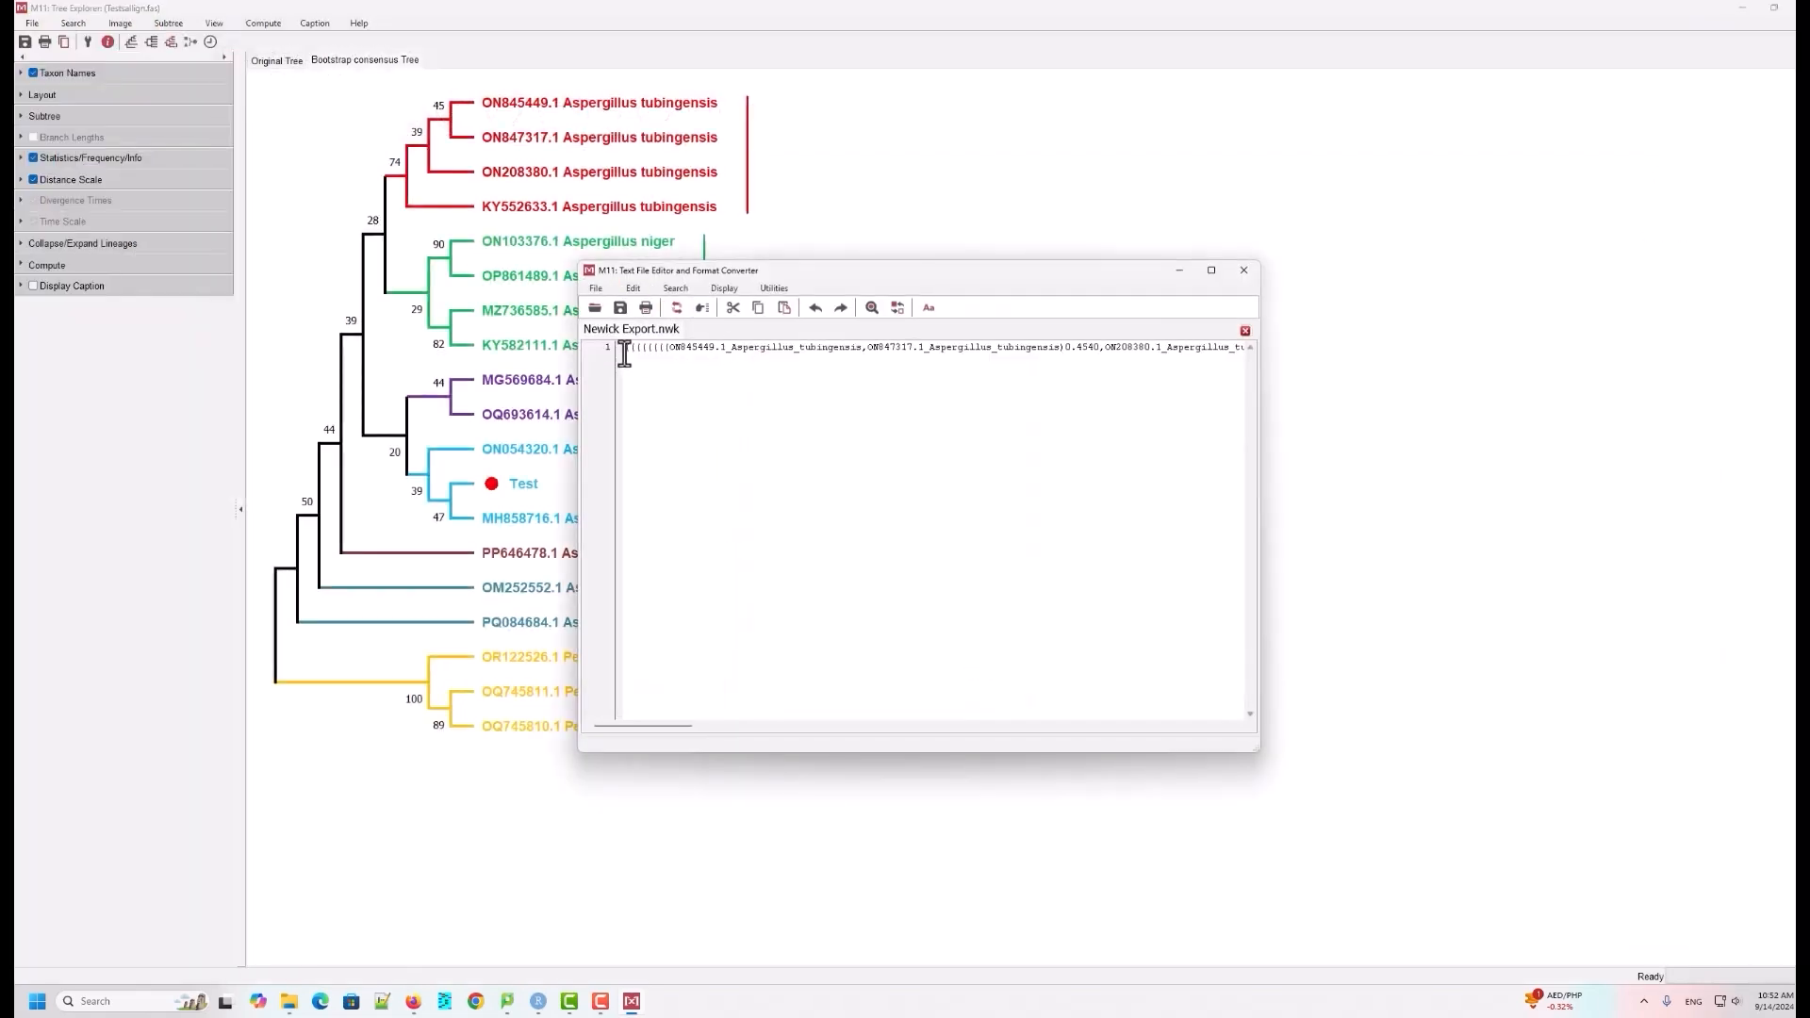
pyautogui.moveTo(625, 349); pyautogui.dragTo(1328, 364)
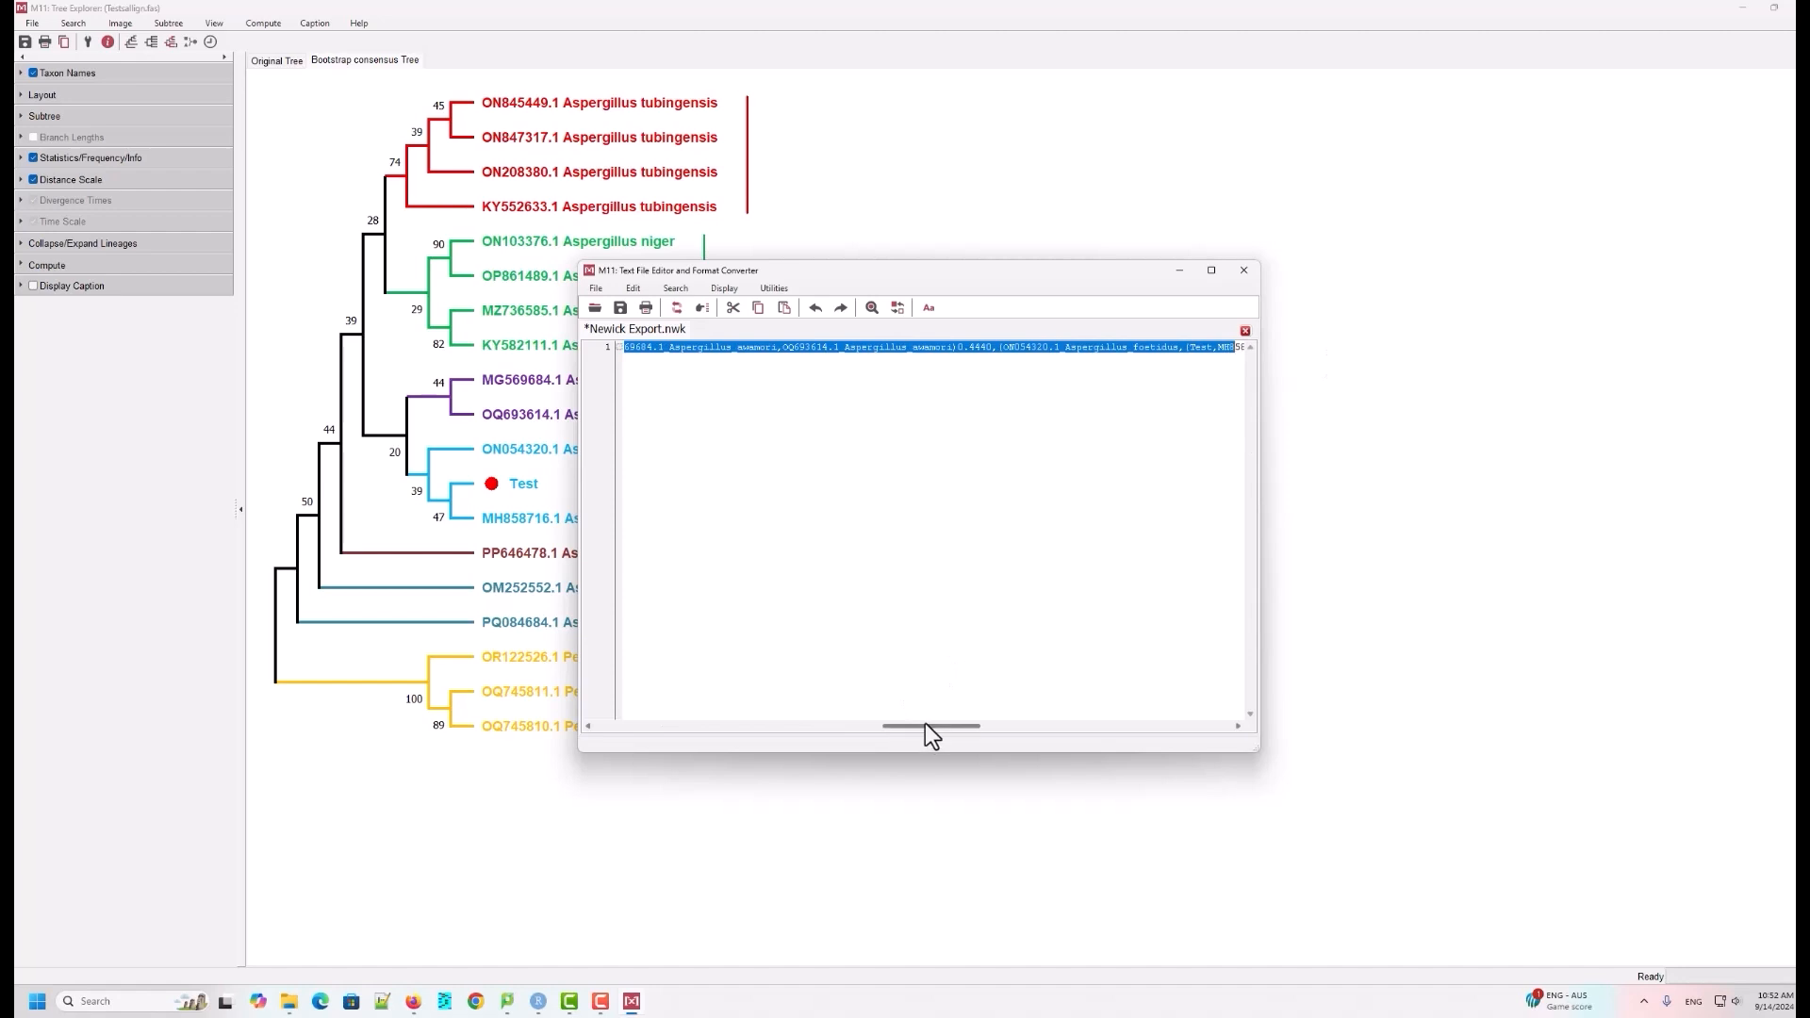
pyautogui.moveTo(925, 724); pyautogui.dragTo(635, 709)
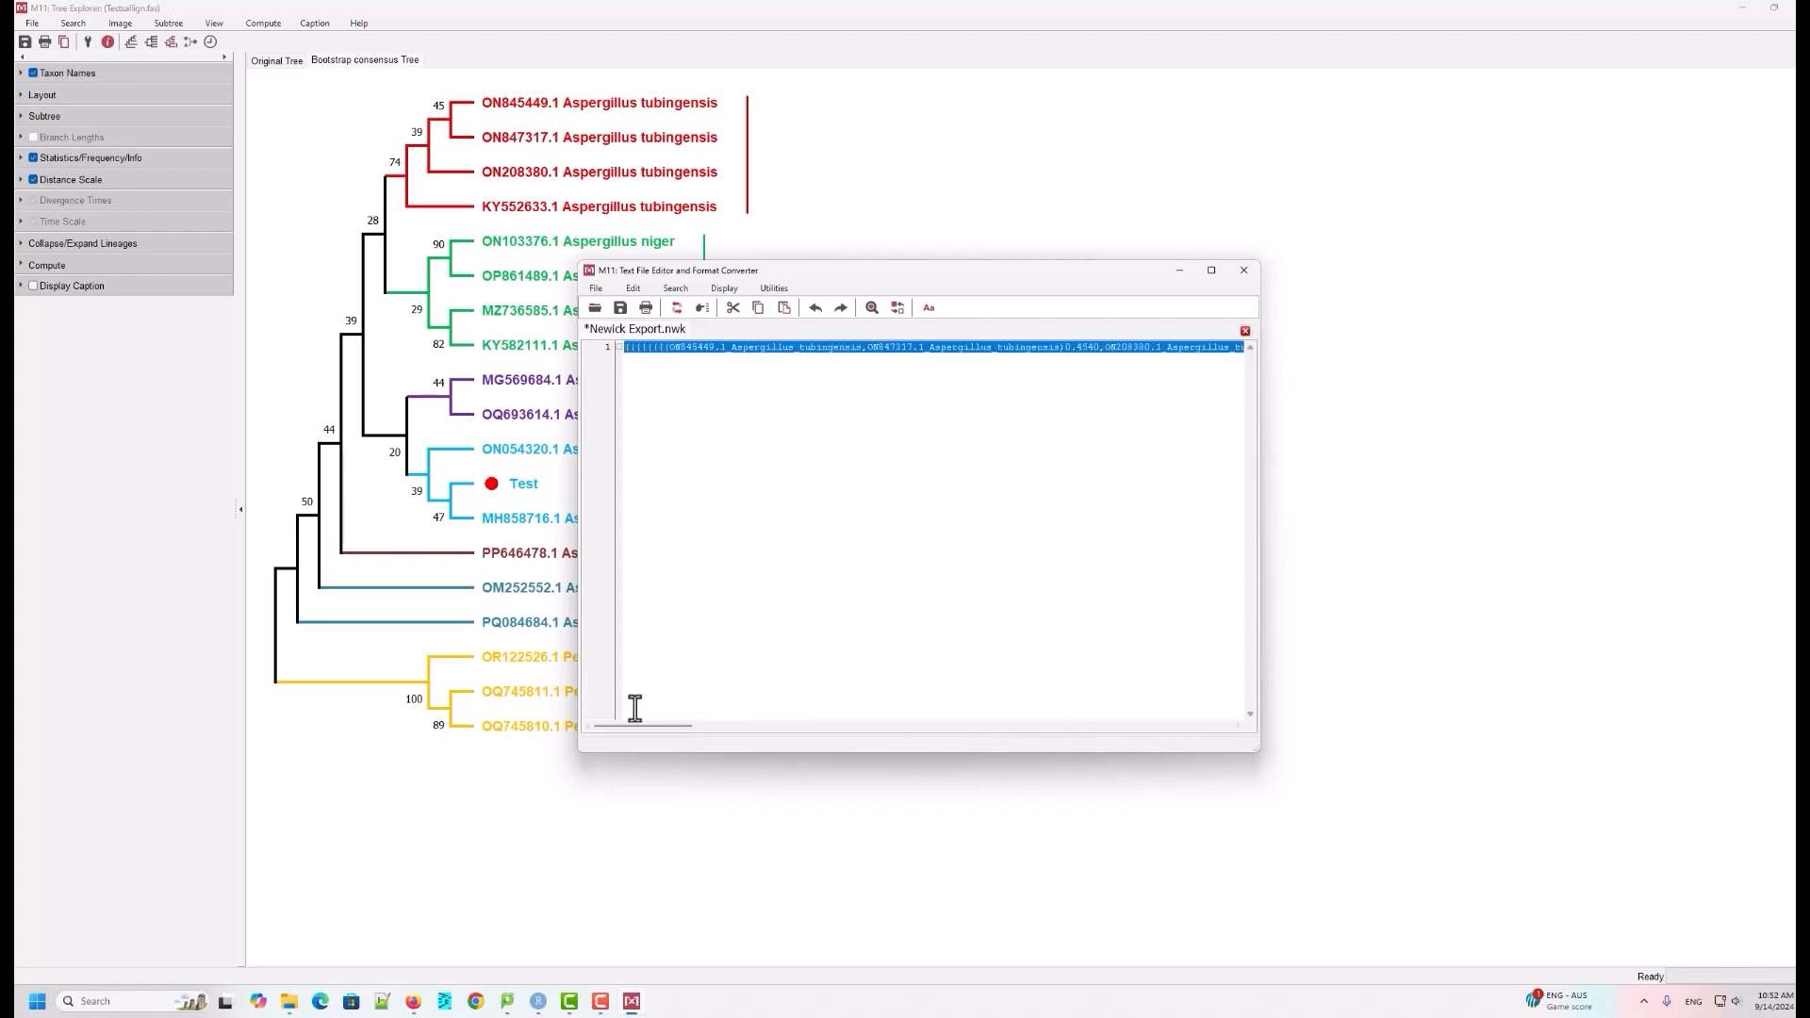
# Step: Save the exported Newick text as tree.nwk in the sequences folder and return to the Tree Explorer
pyautogui.click(619, 309)
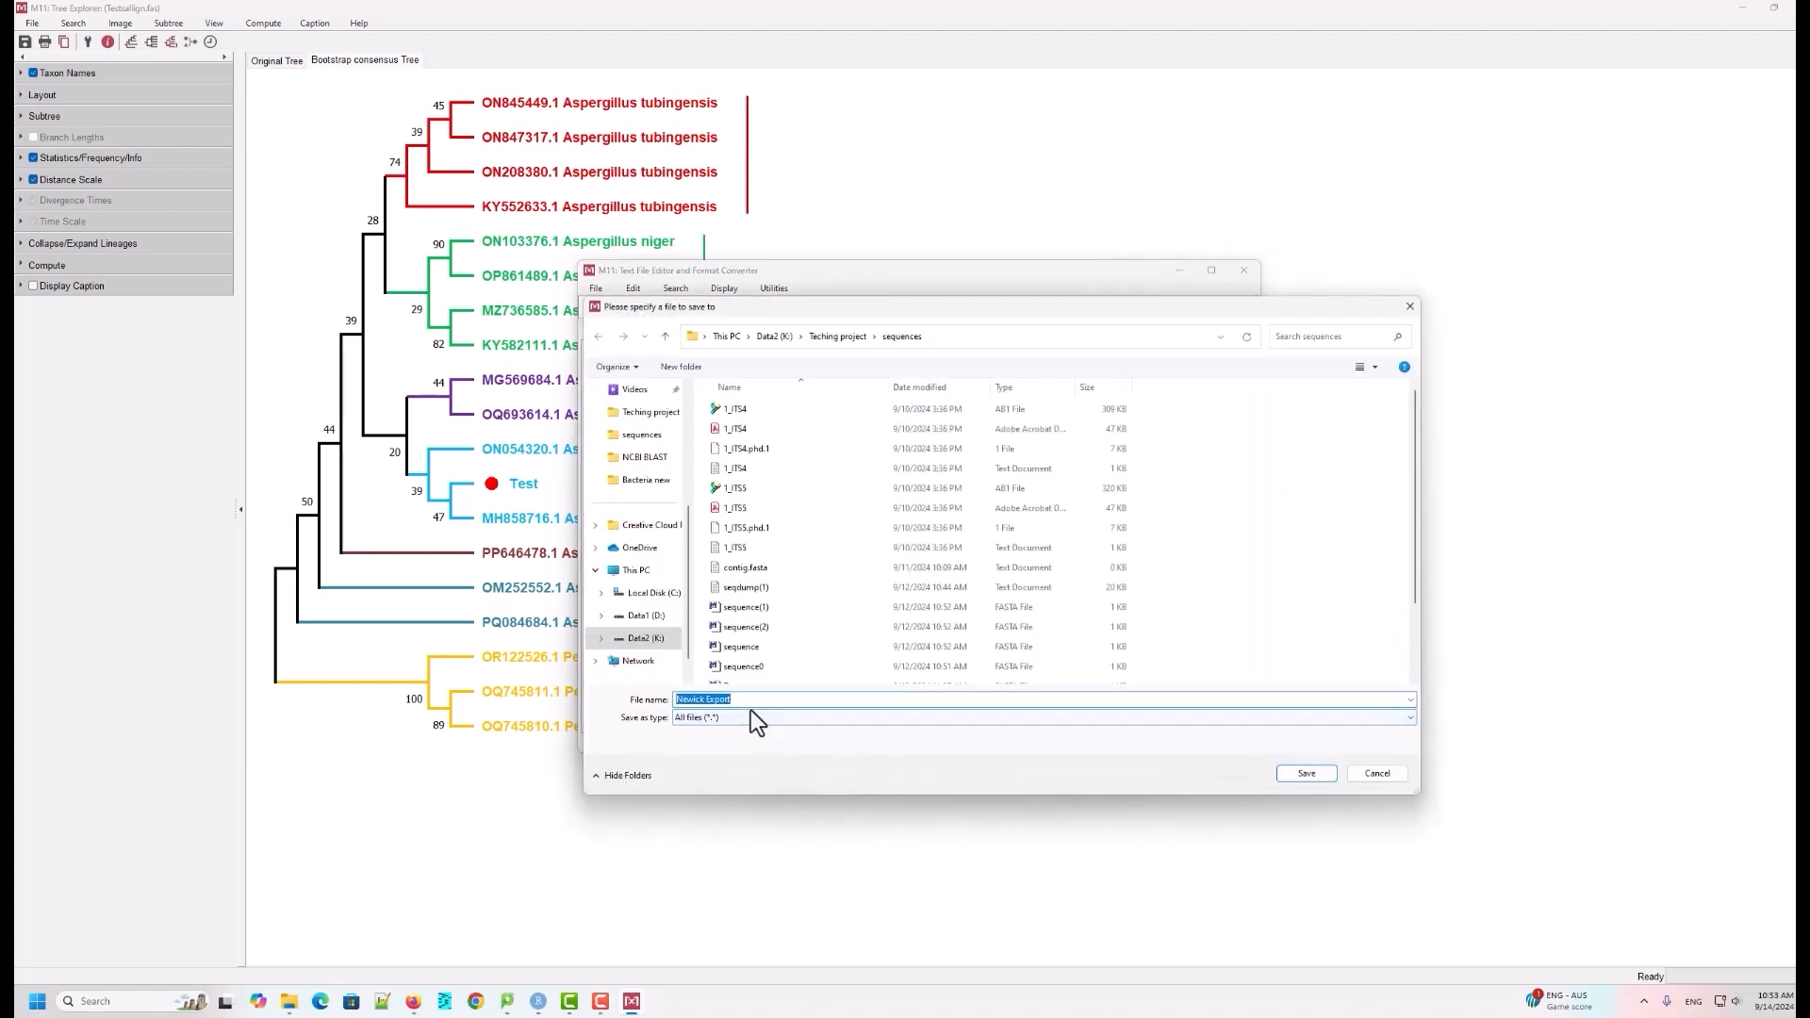
pyautogui.click(742, 702)
pyautogui.press('BackSpace')
pyautogui.press('BackSpace')
pyautogui.press('BackSpace')
pyautogui.press('BackSpace')
pyautogui.press('BackSpace')
pyautogui.press('BackSpace')
pyautogui.press('BackSpace')
pyautogui.press('BackSpace')
pyautogui.press('BackSpace')
pyautogui.press('BackSpace')
pyautogui.press('BackSpace')
pyautogui.press('BackSpace')
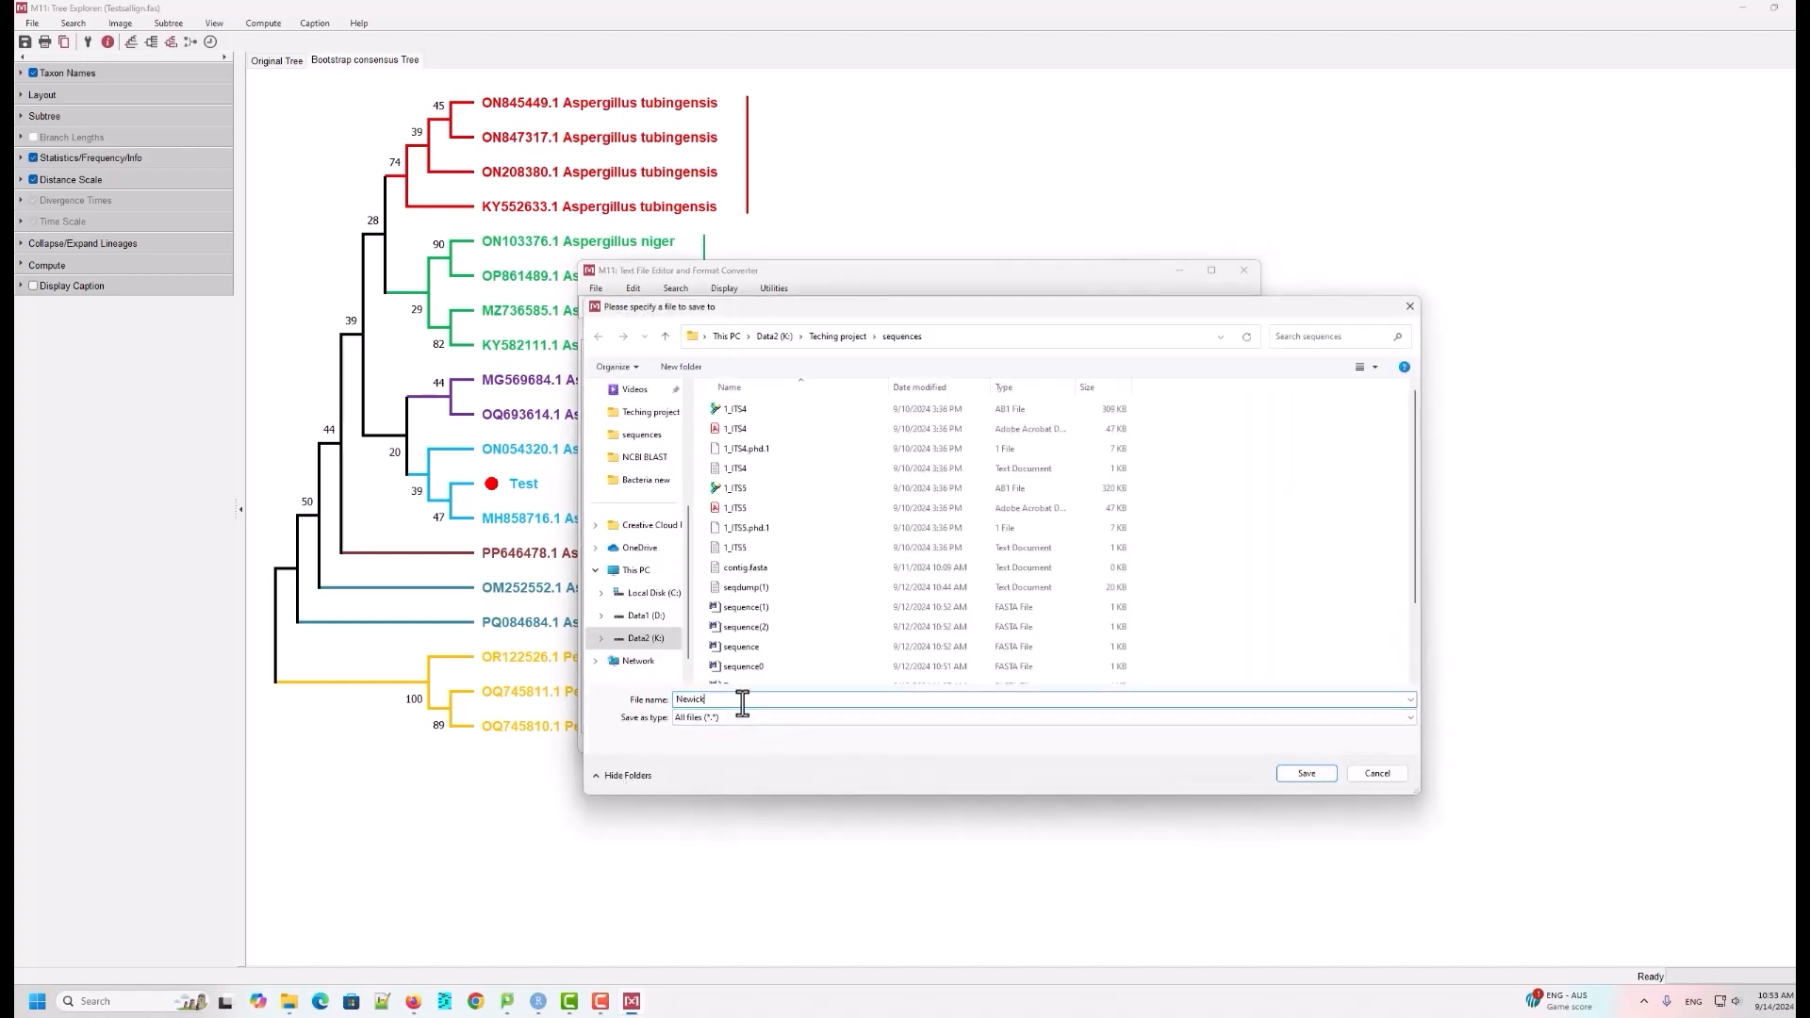
pyautogui.write('t')
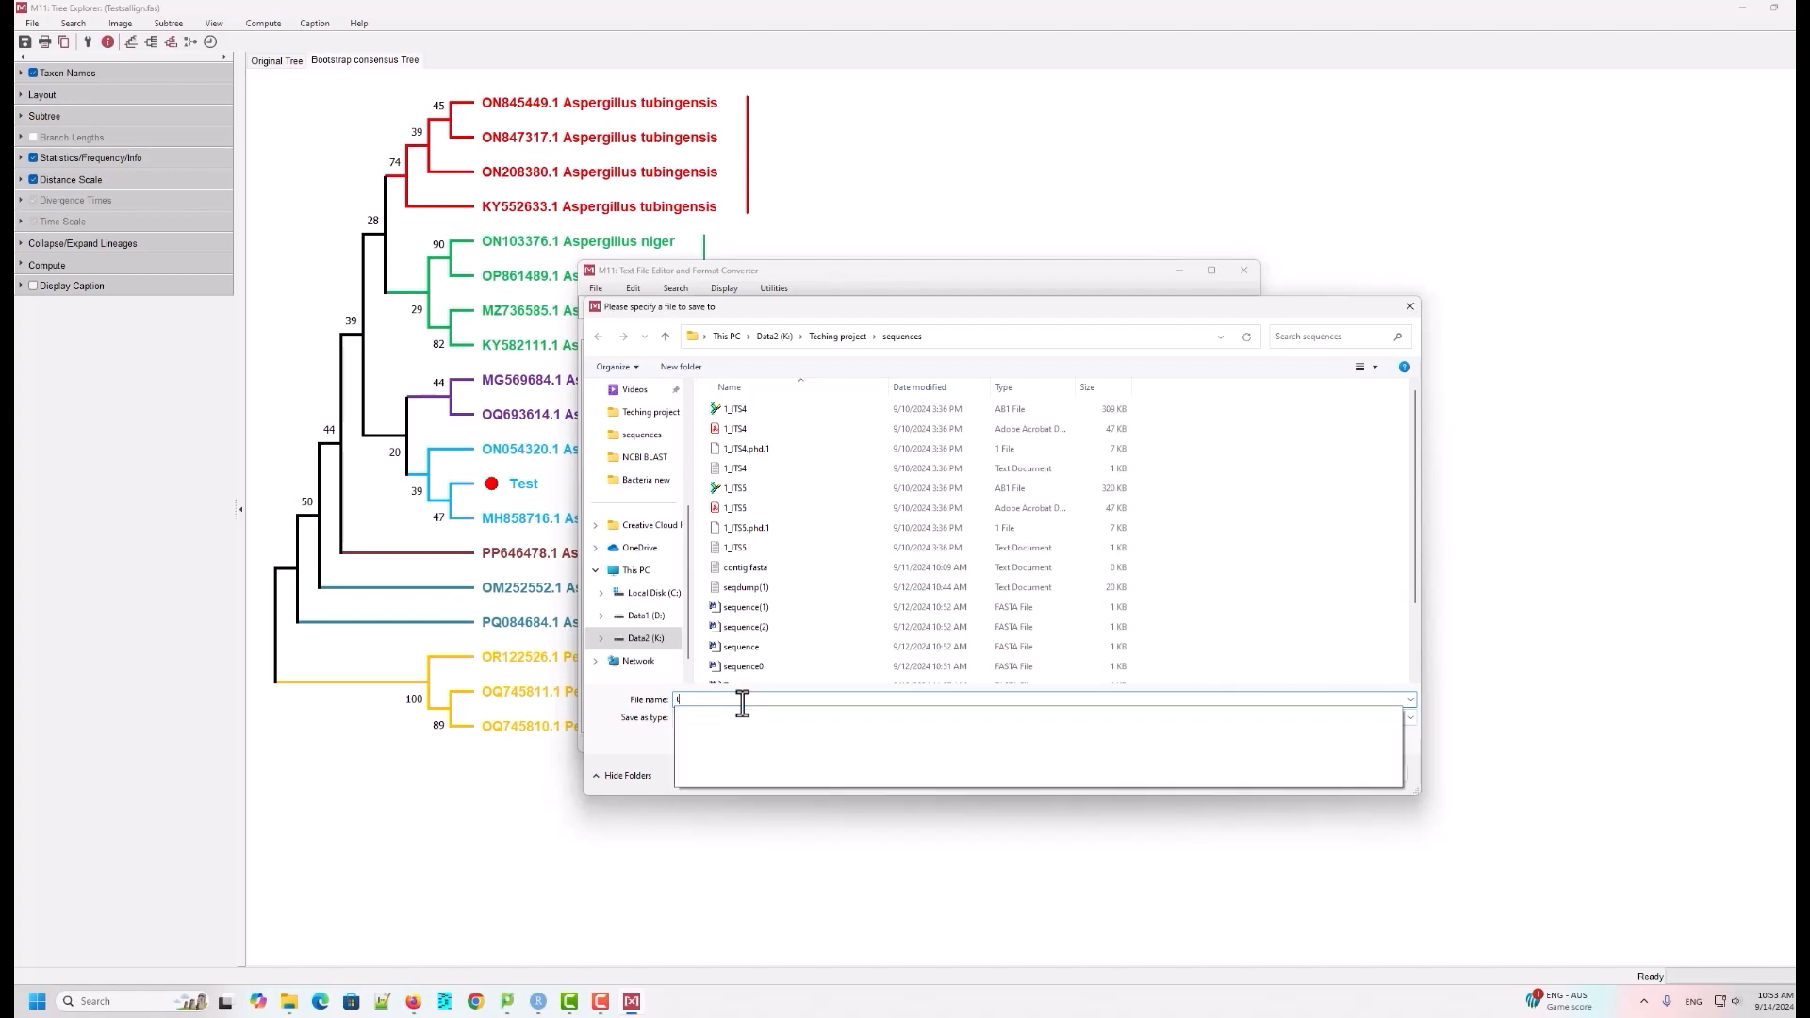
pyautogui.write('ree.')
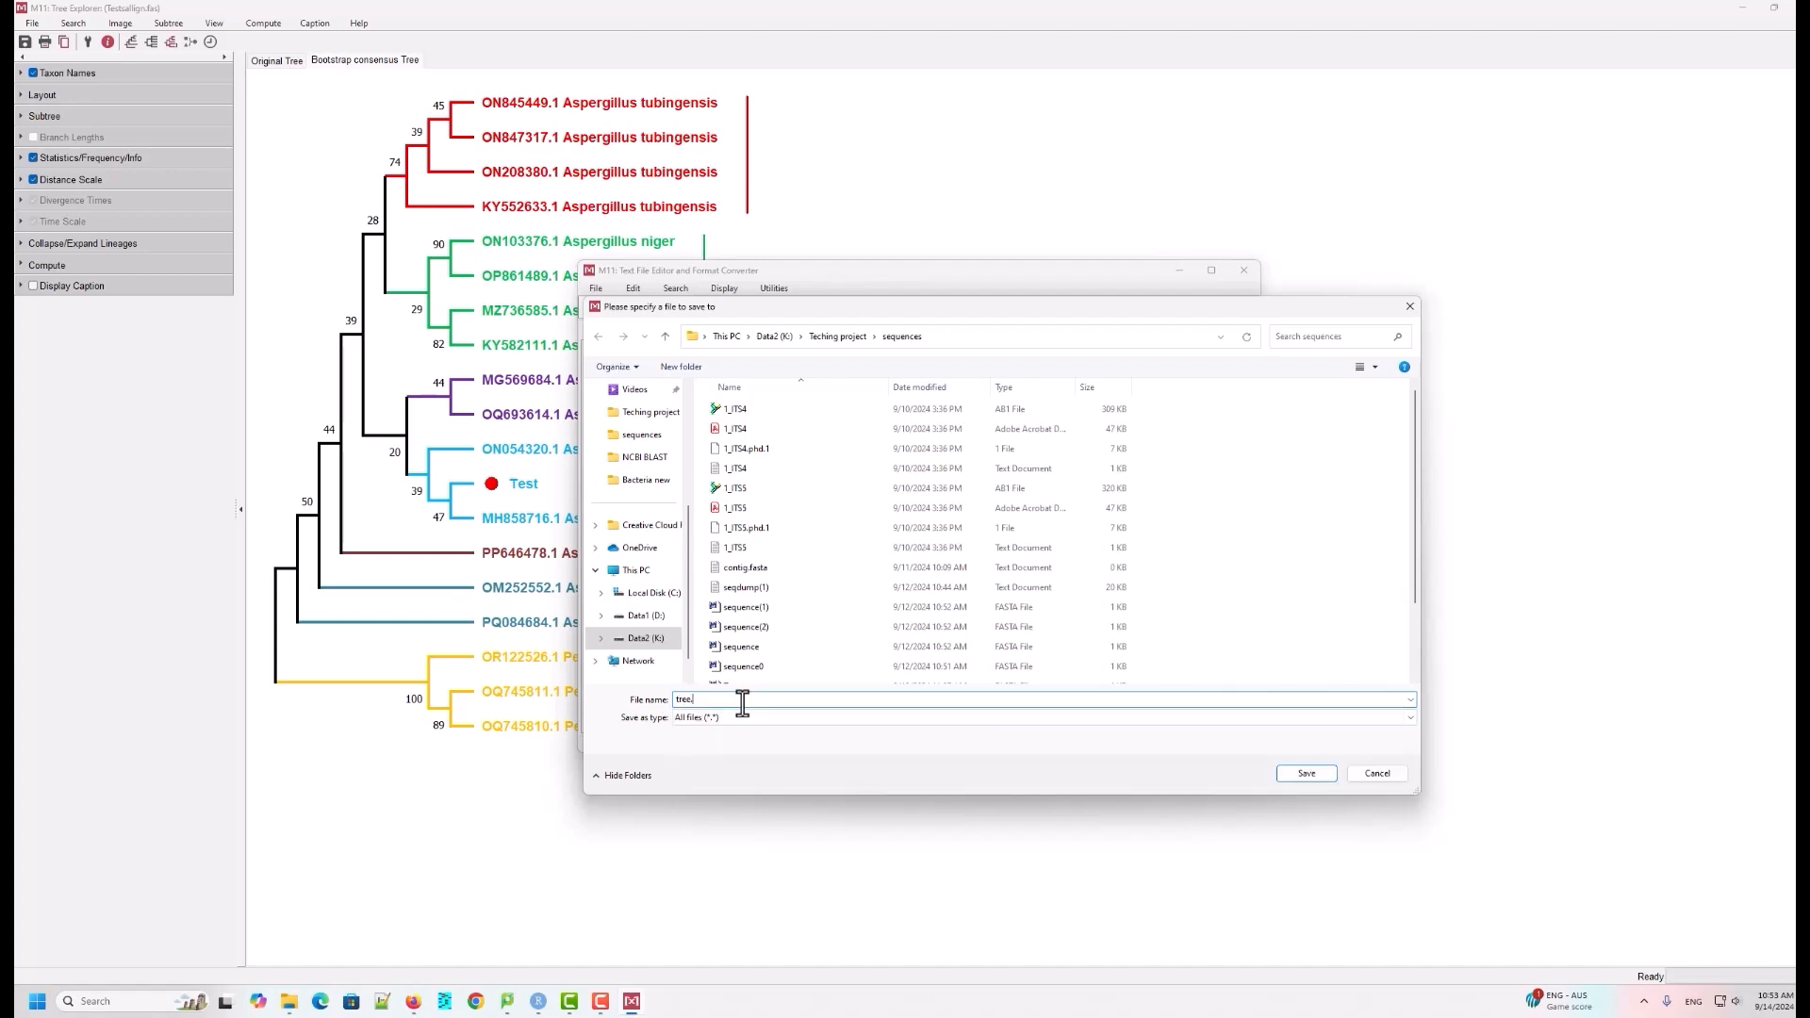
pyautogui.write('nwk')
pyautogui.click(1286, 779)
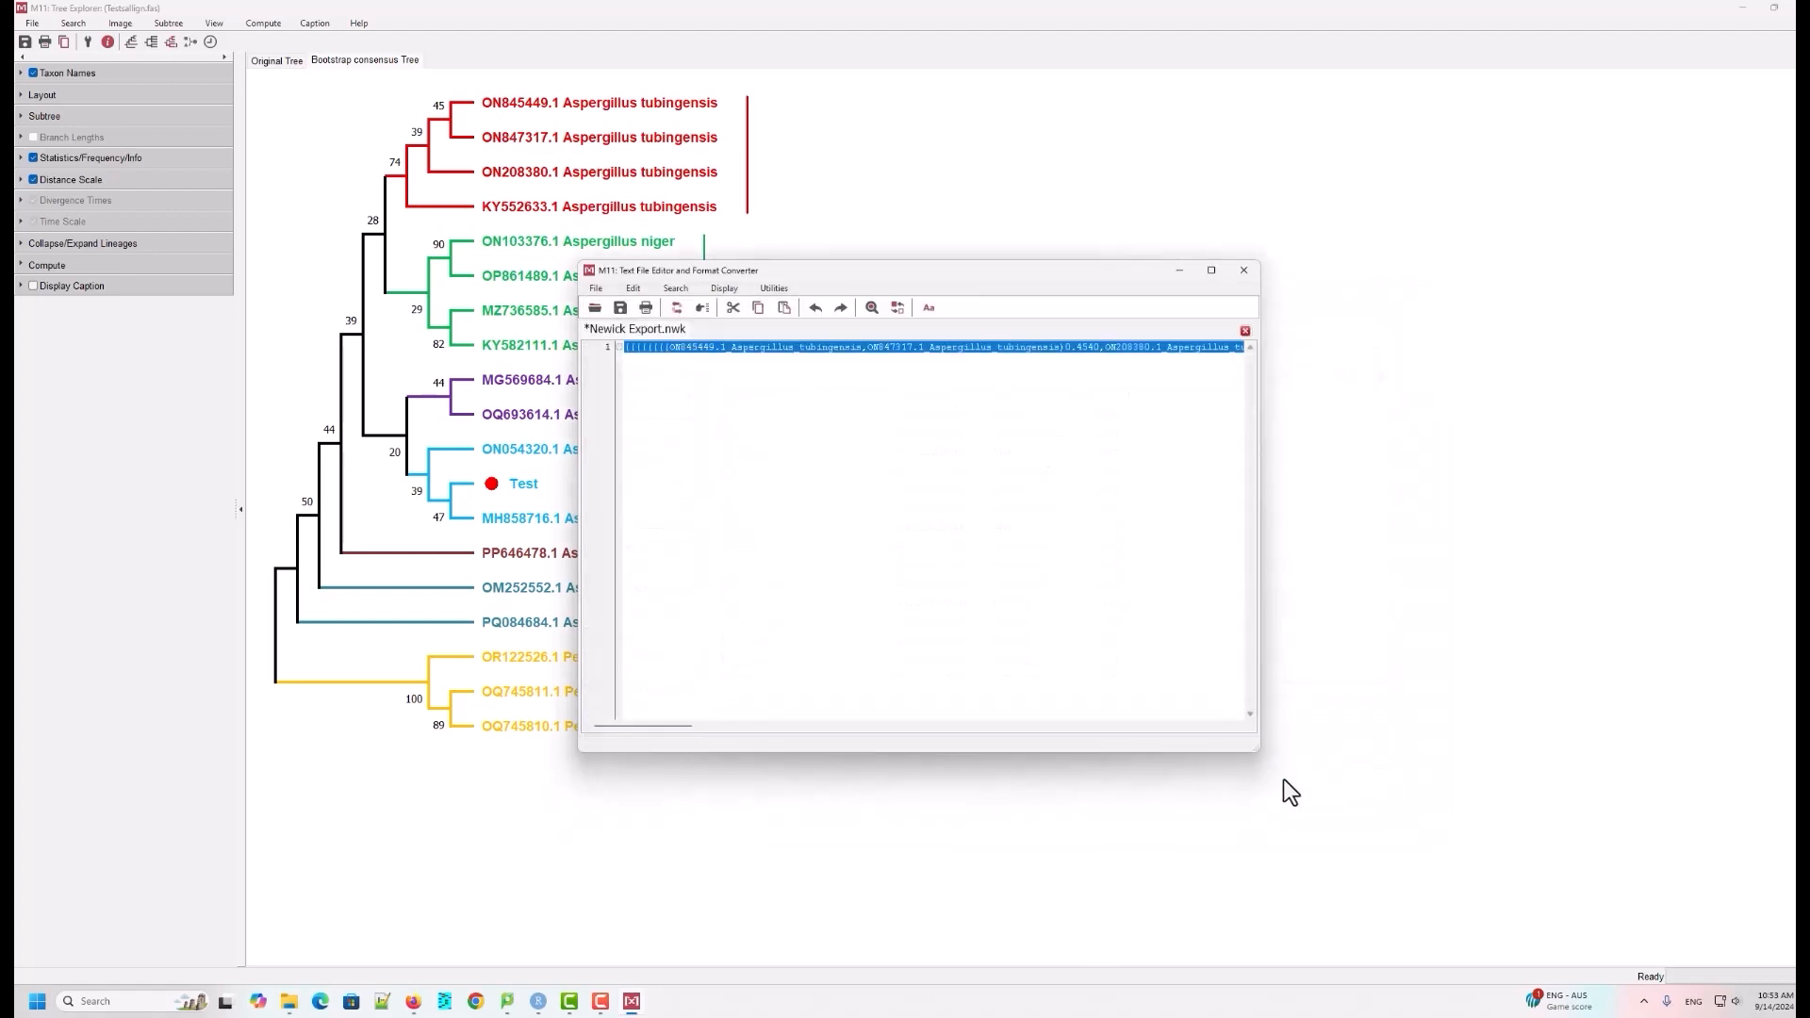
pyautogui.click(1243, 270)
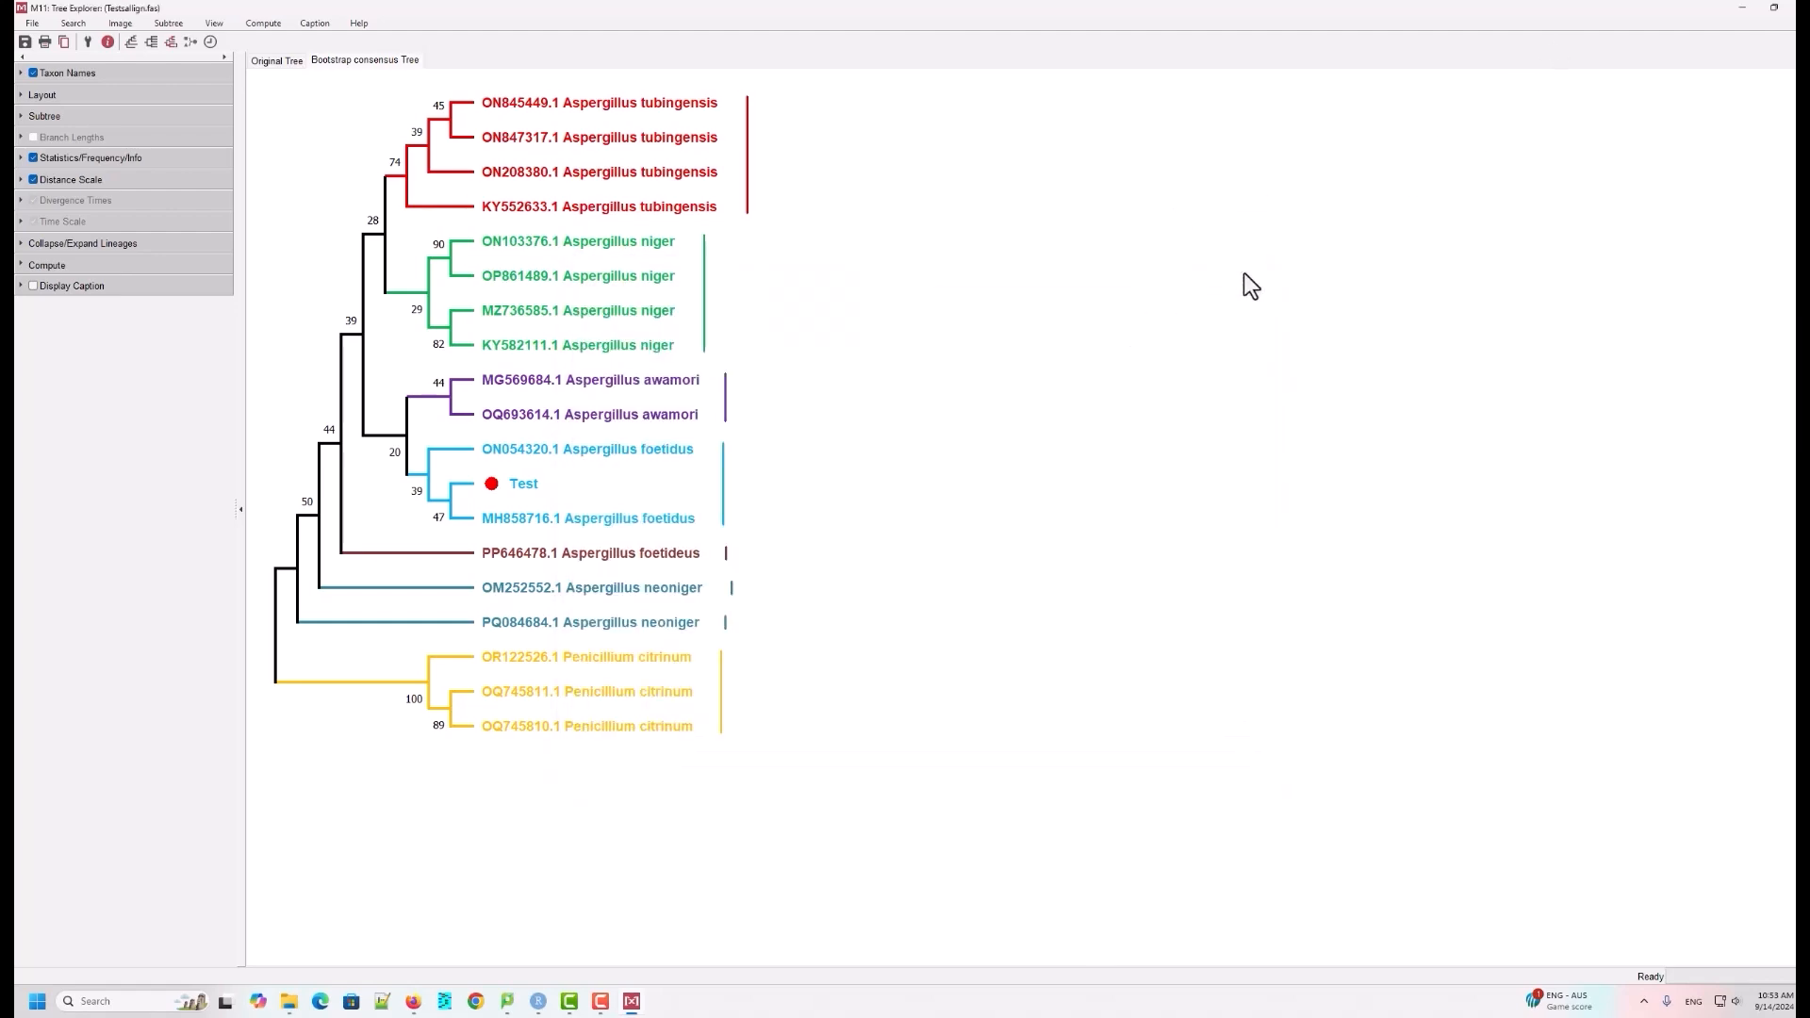
# Step: Minimize the Tree Explorer, switch to the sequences folder in File Explorer, then leave and reopen it to check the saved files
pyautogui.click(1745, 13)
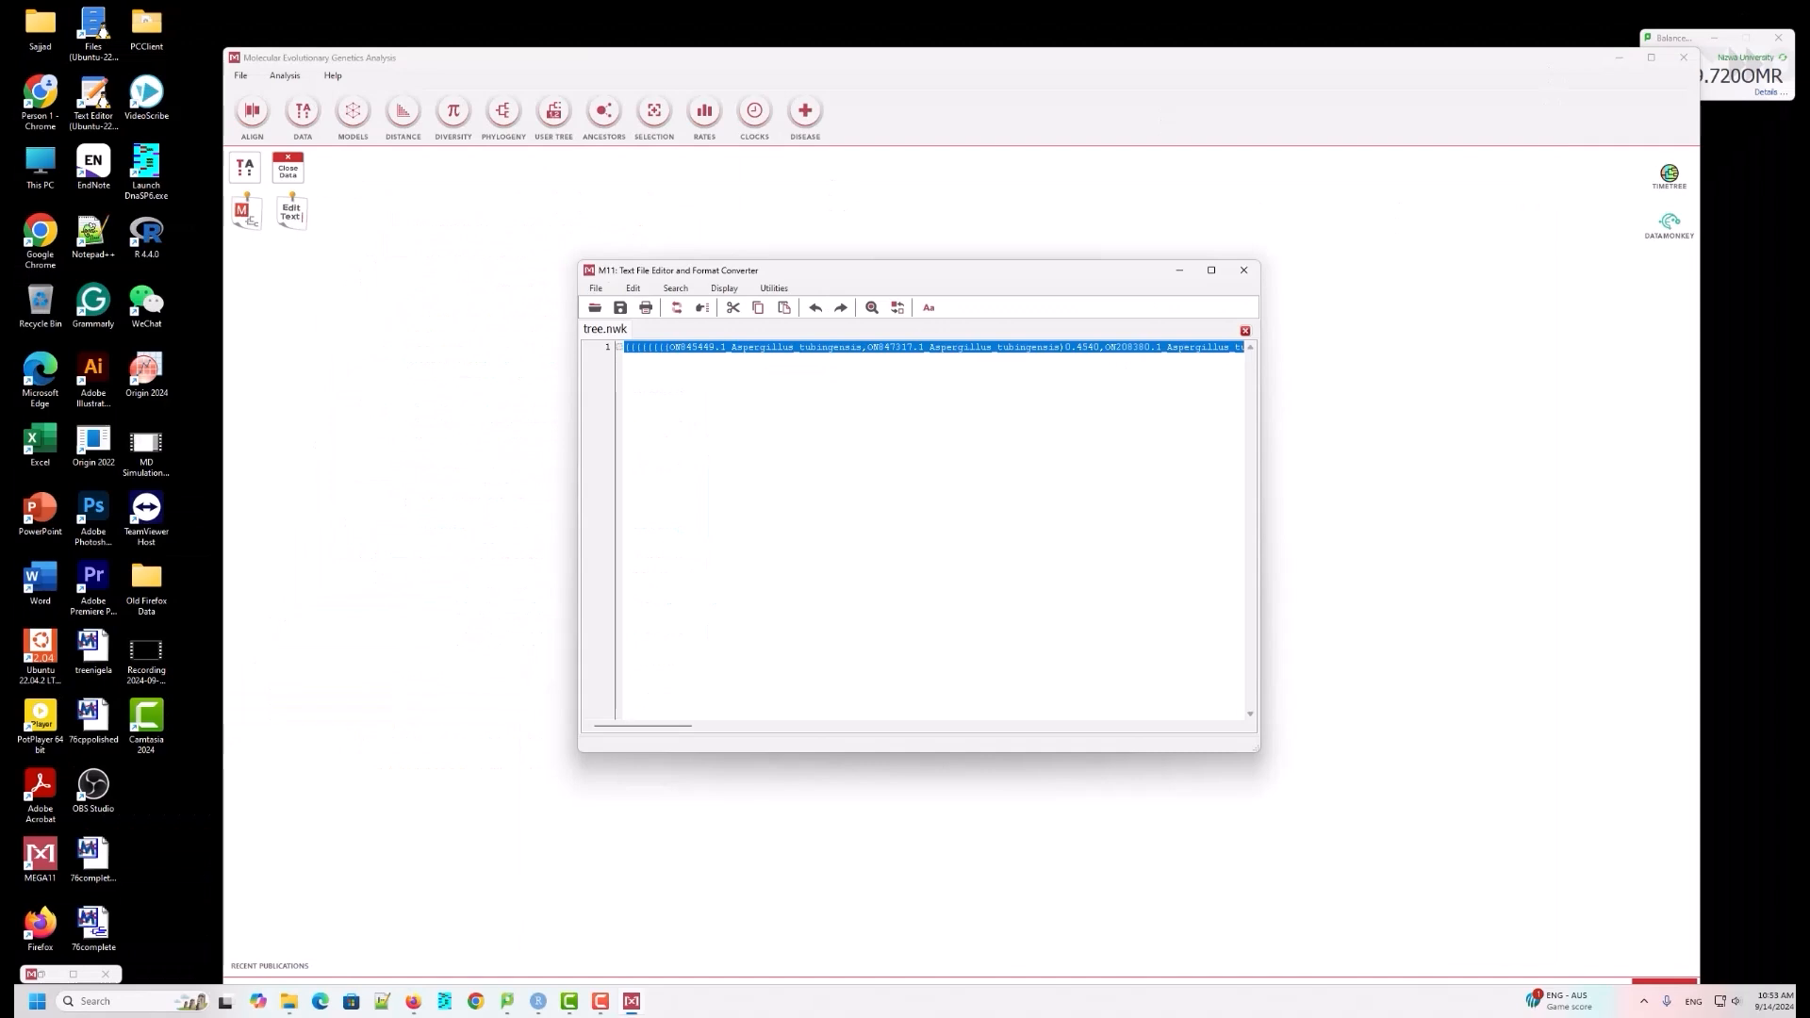
pyautogui.moveTo(289, 1001)
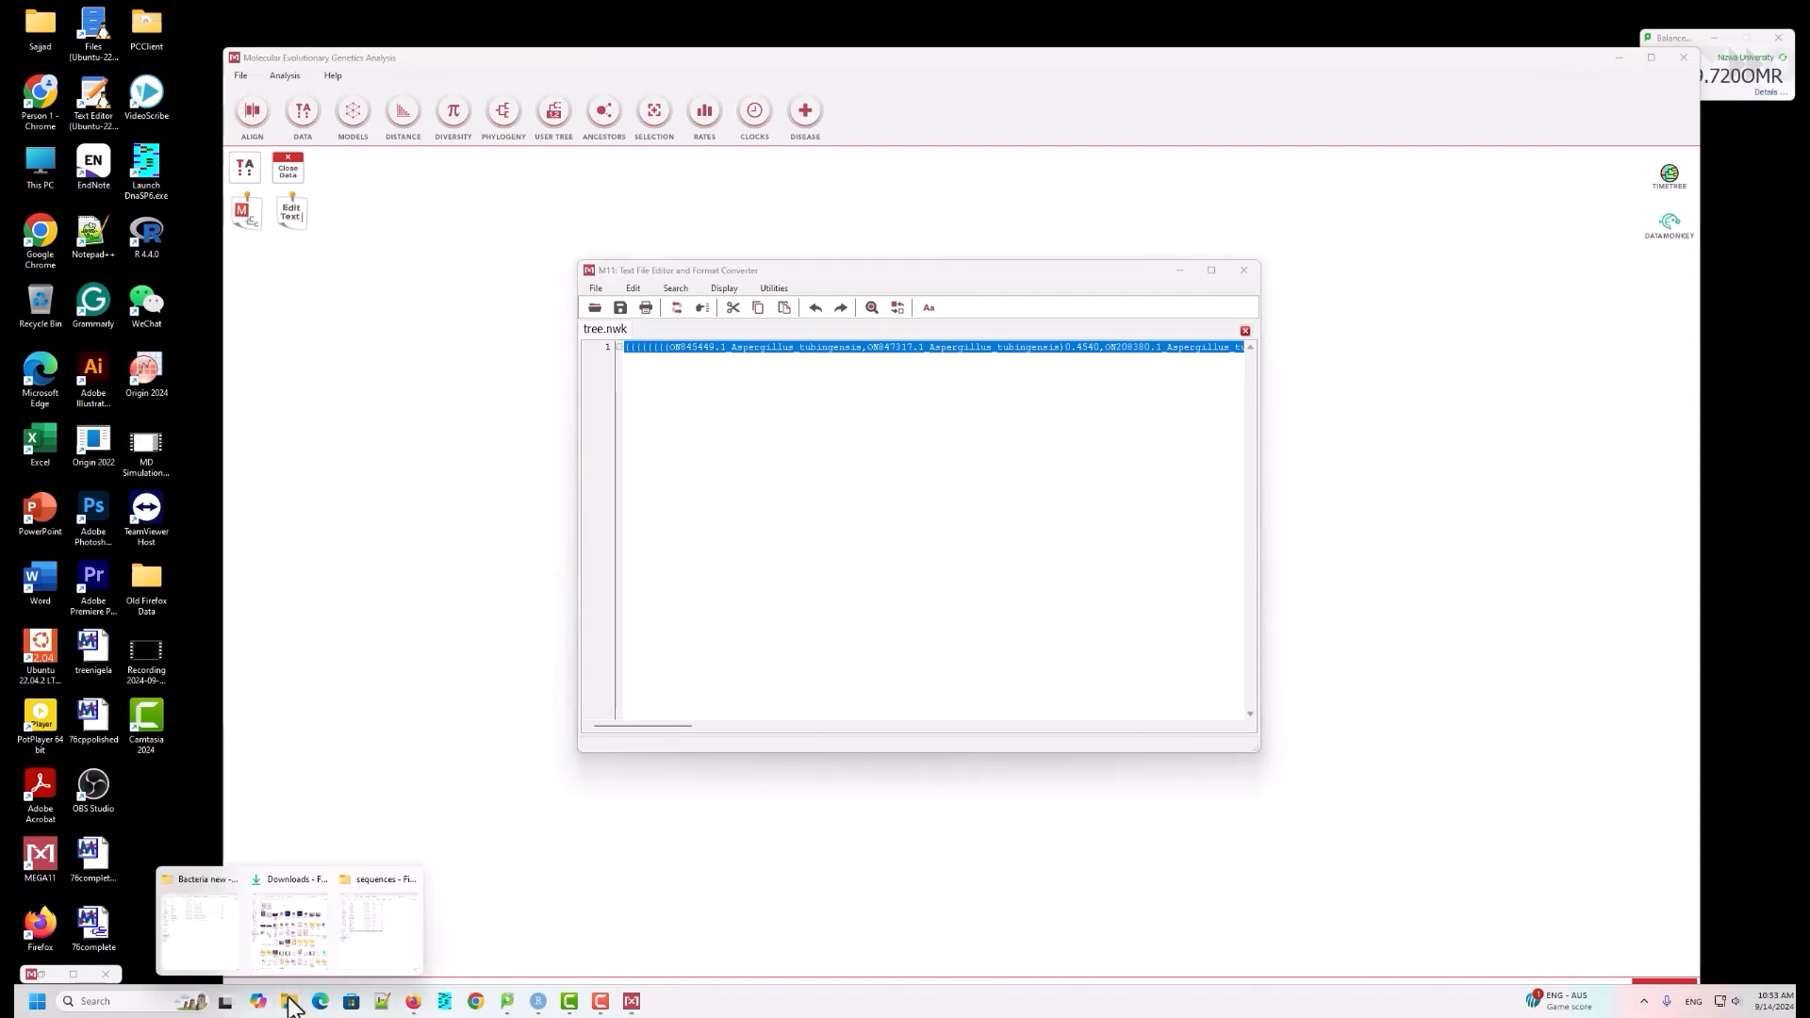
pyautogui.click(358, 927)
pyautogui.click(454, 626)
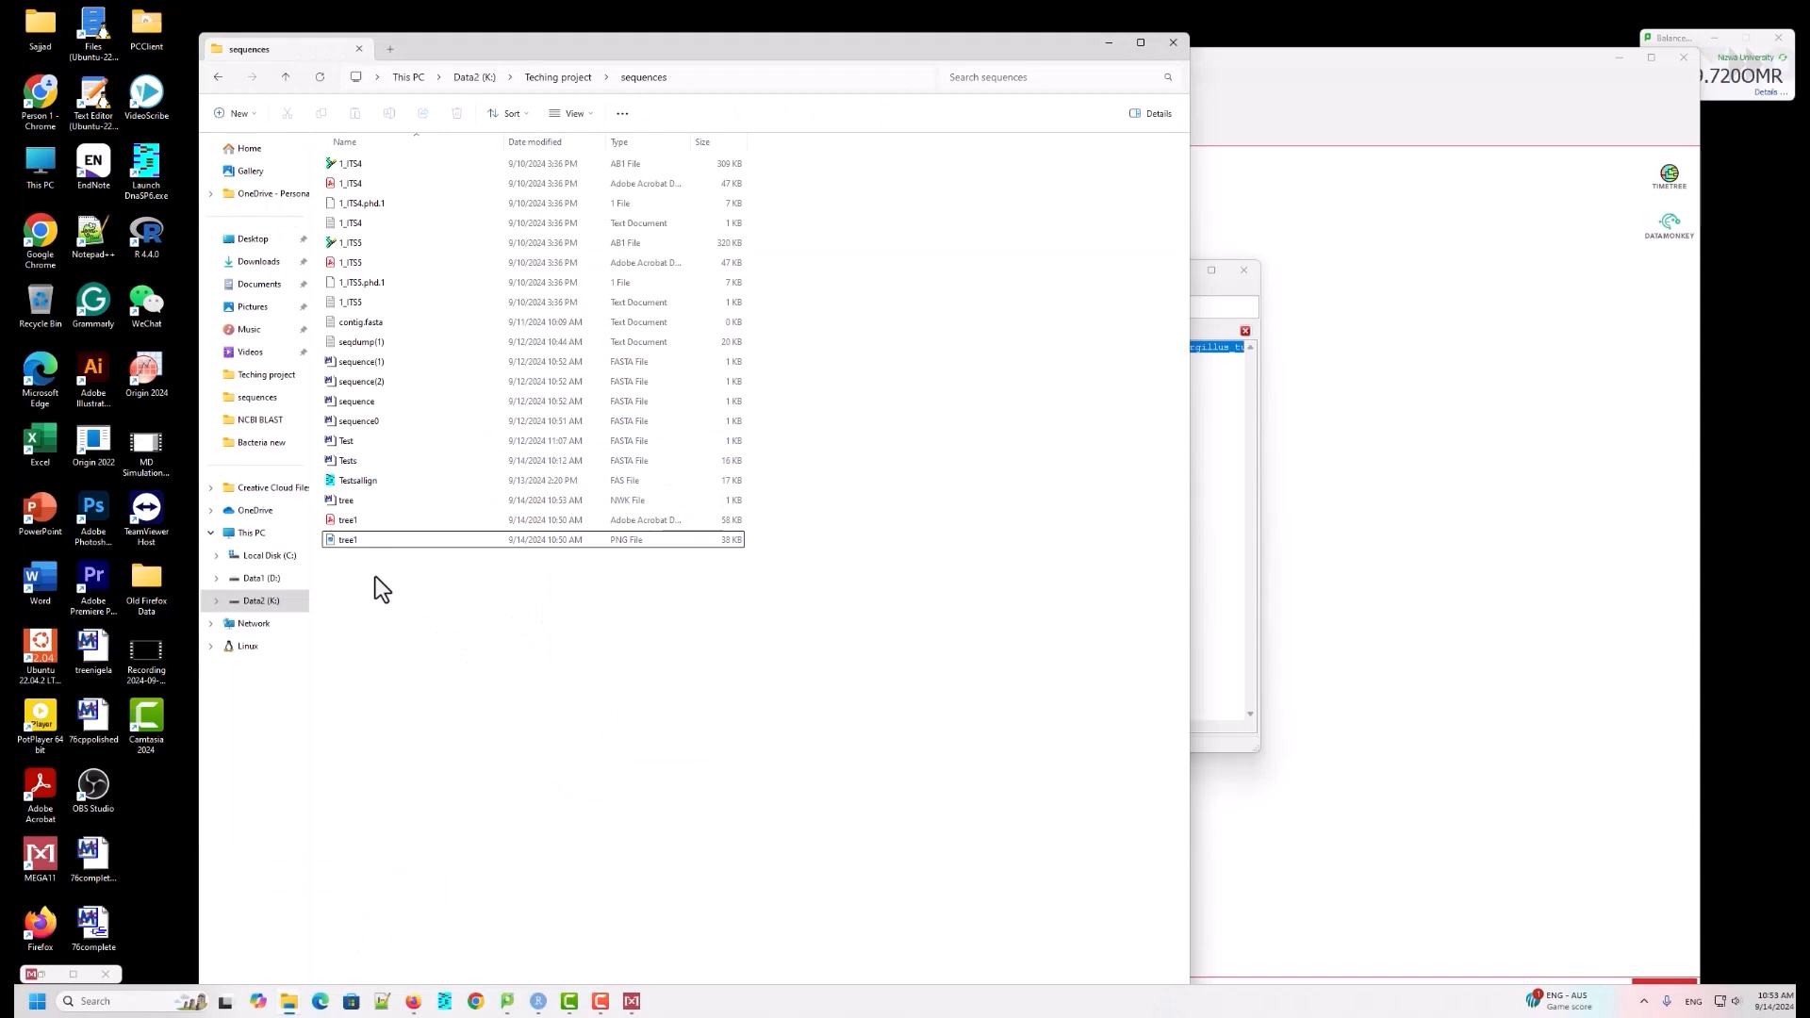
pyautogui.click(216, 82)
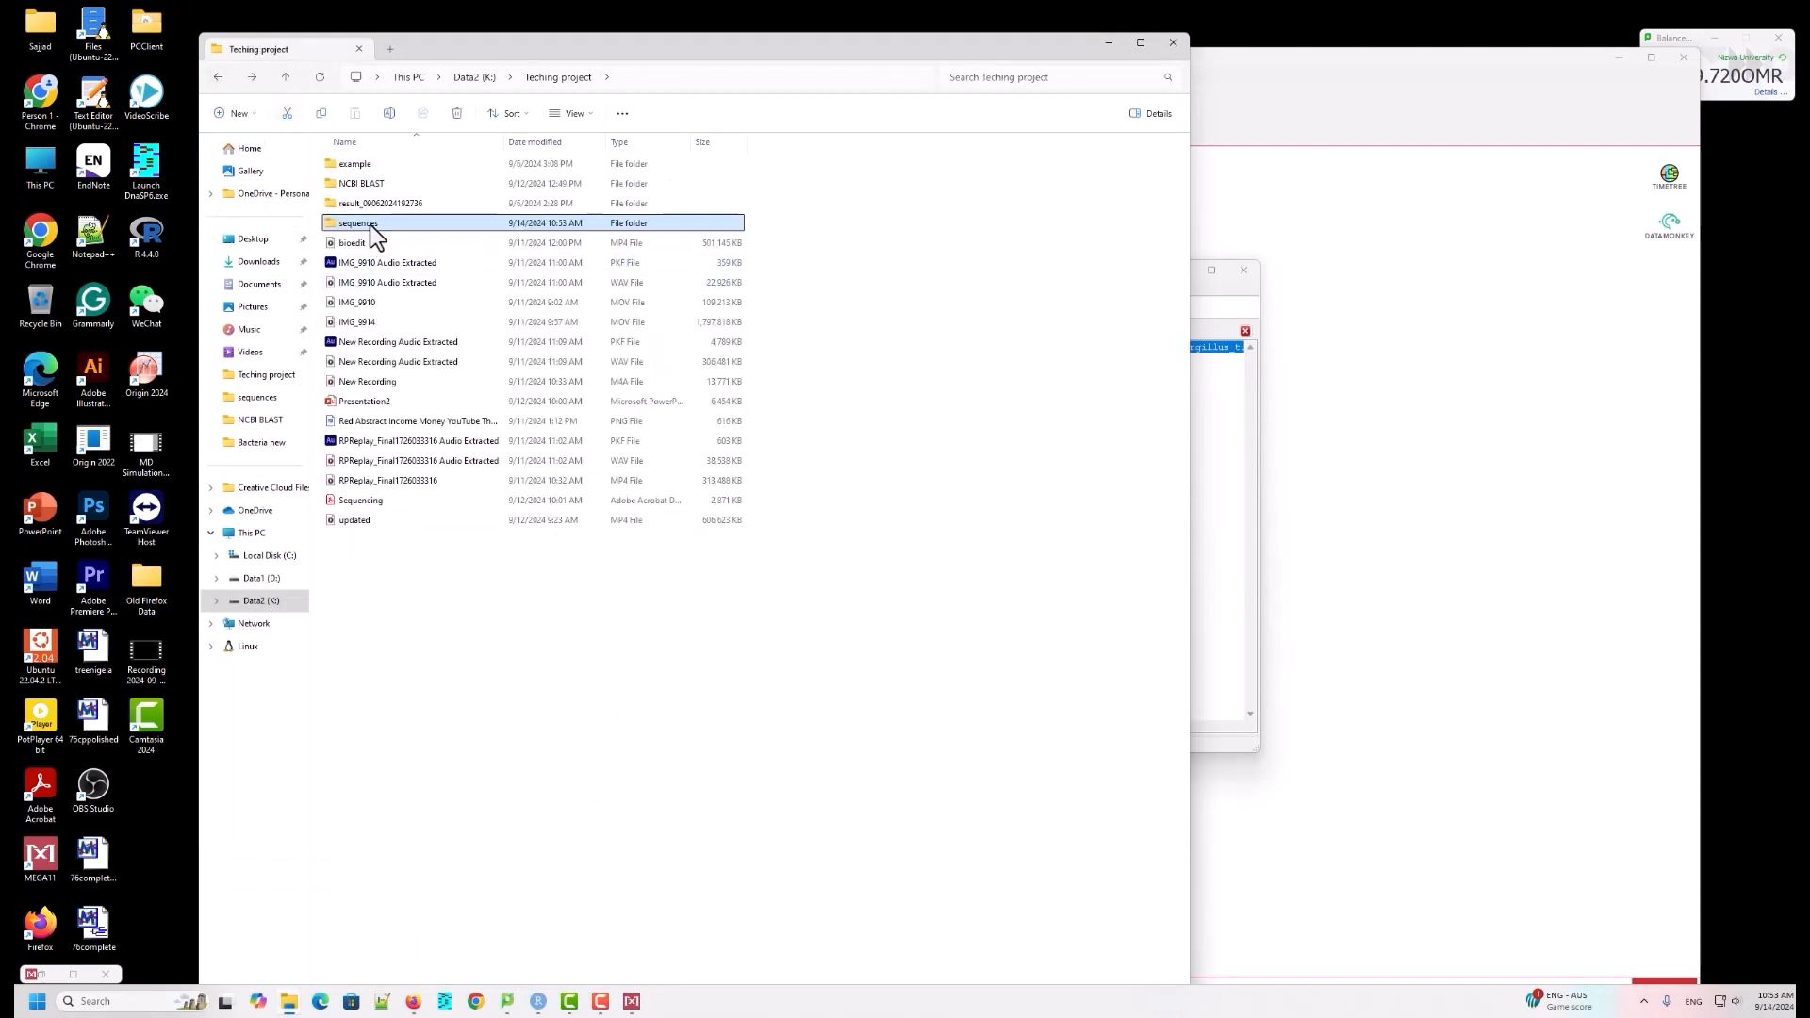
pyautogui.doubleClick(369, 224)
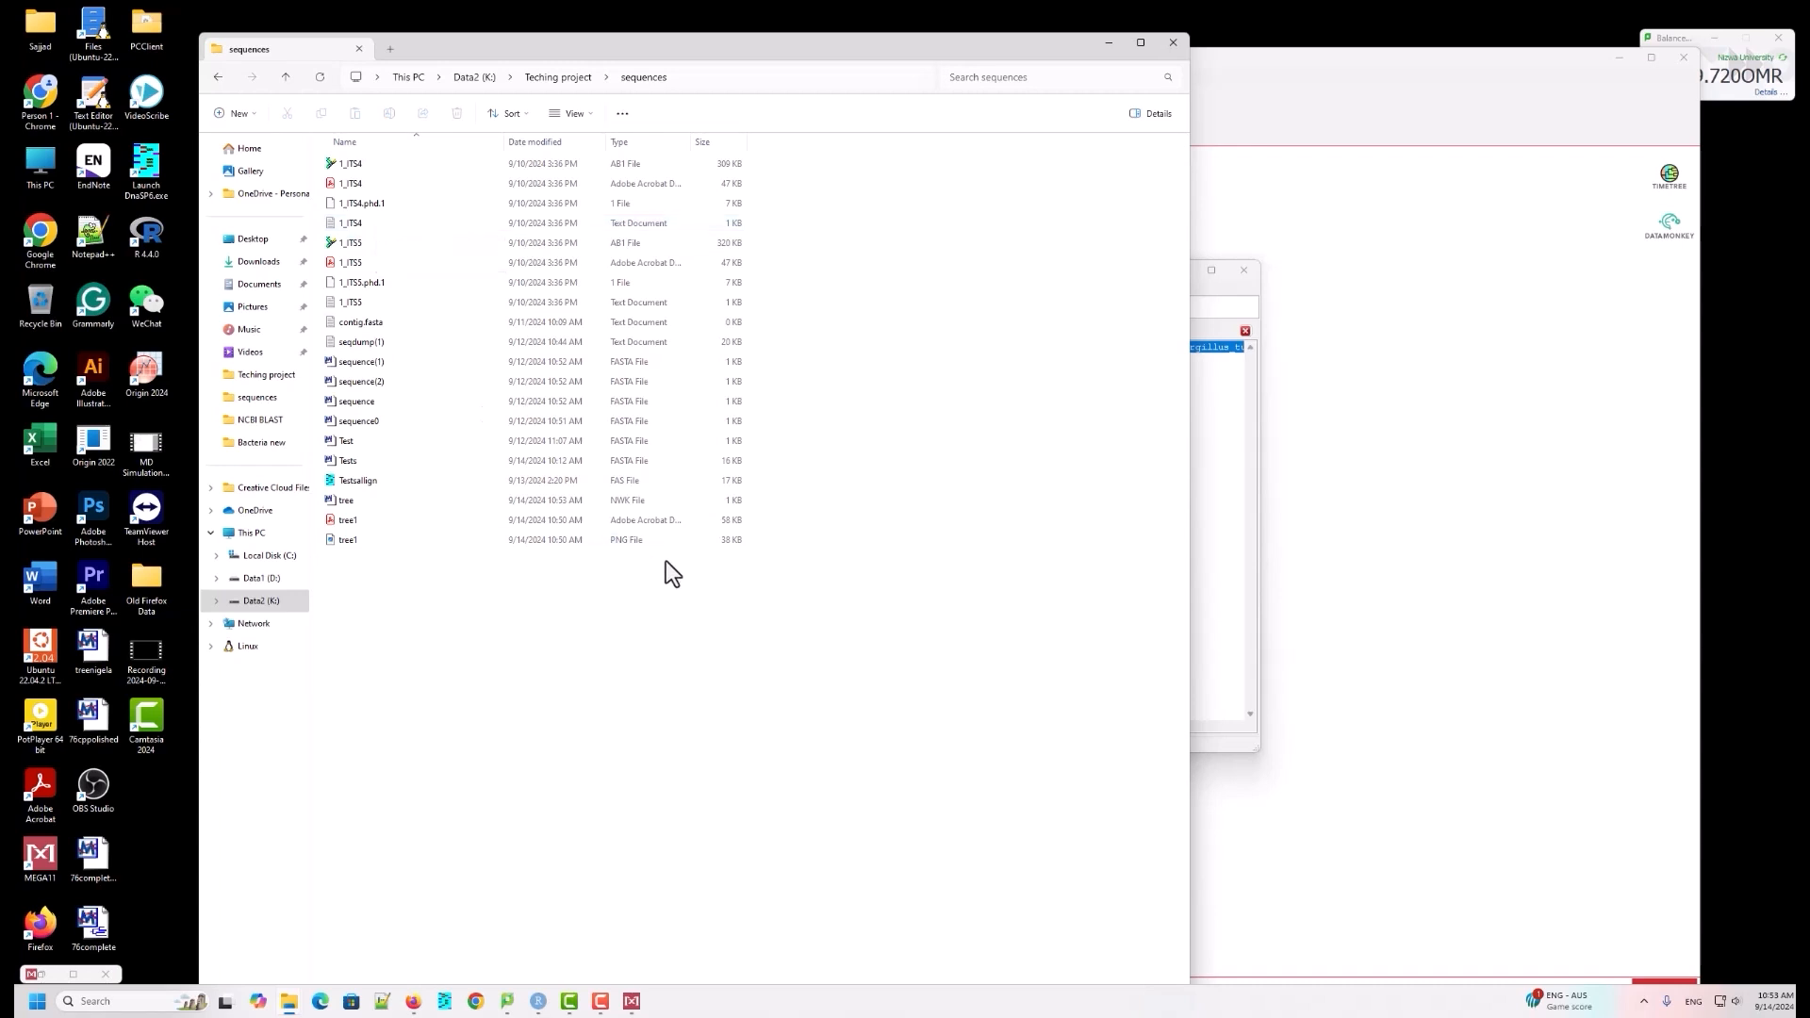
# Step: Open the saved tree NWK file in Notepad++, select its whole Newick text for inspection and close the editor
pyautogui.click(365, 500)
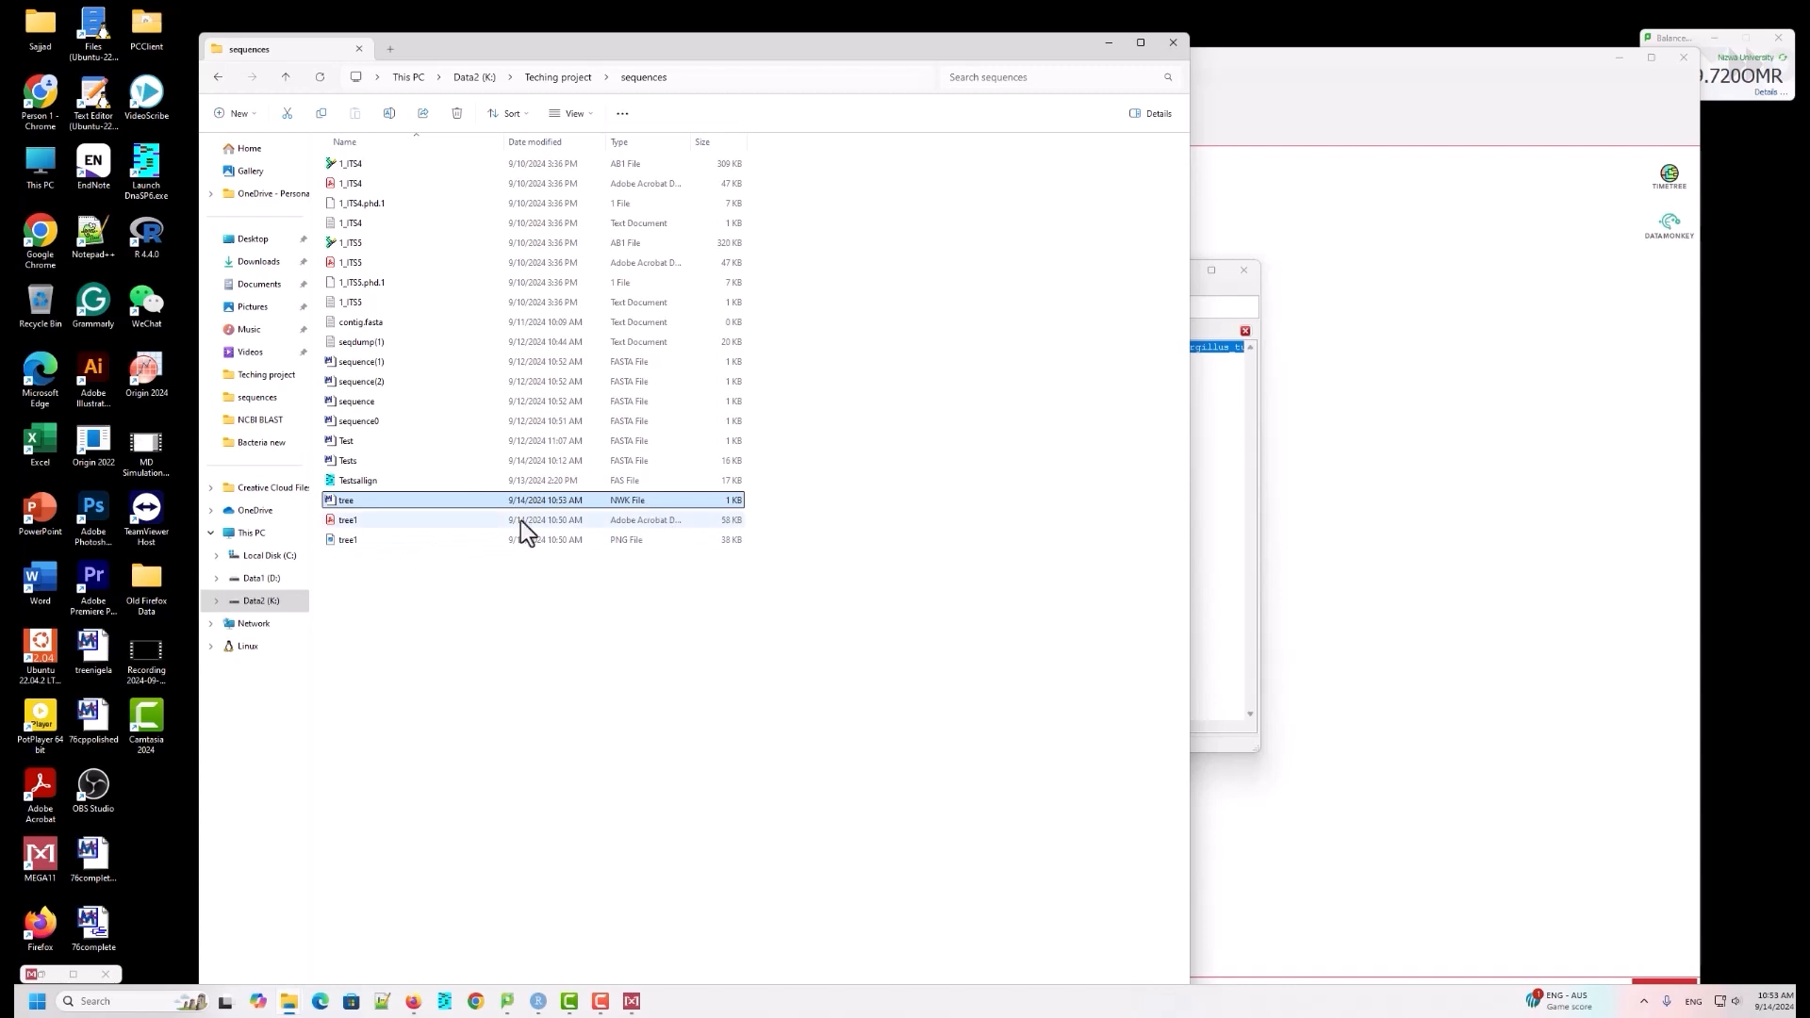
pyautogui.rightClick(465, 497)
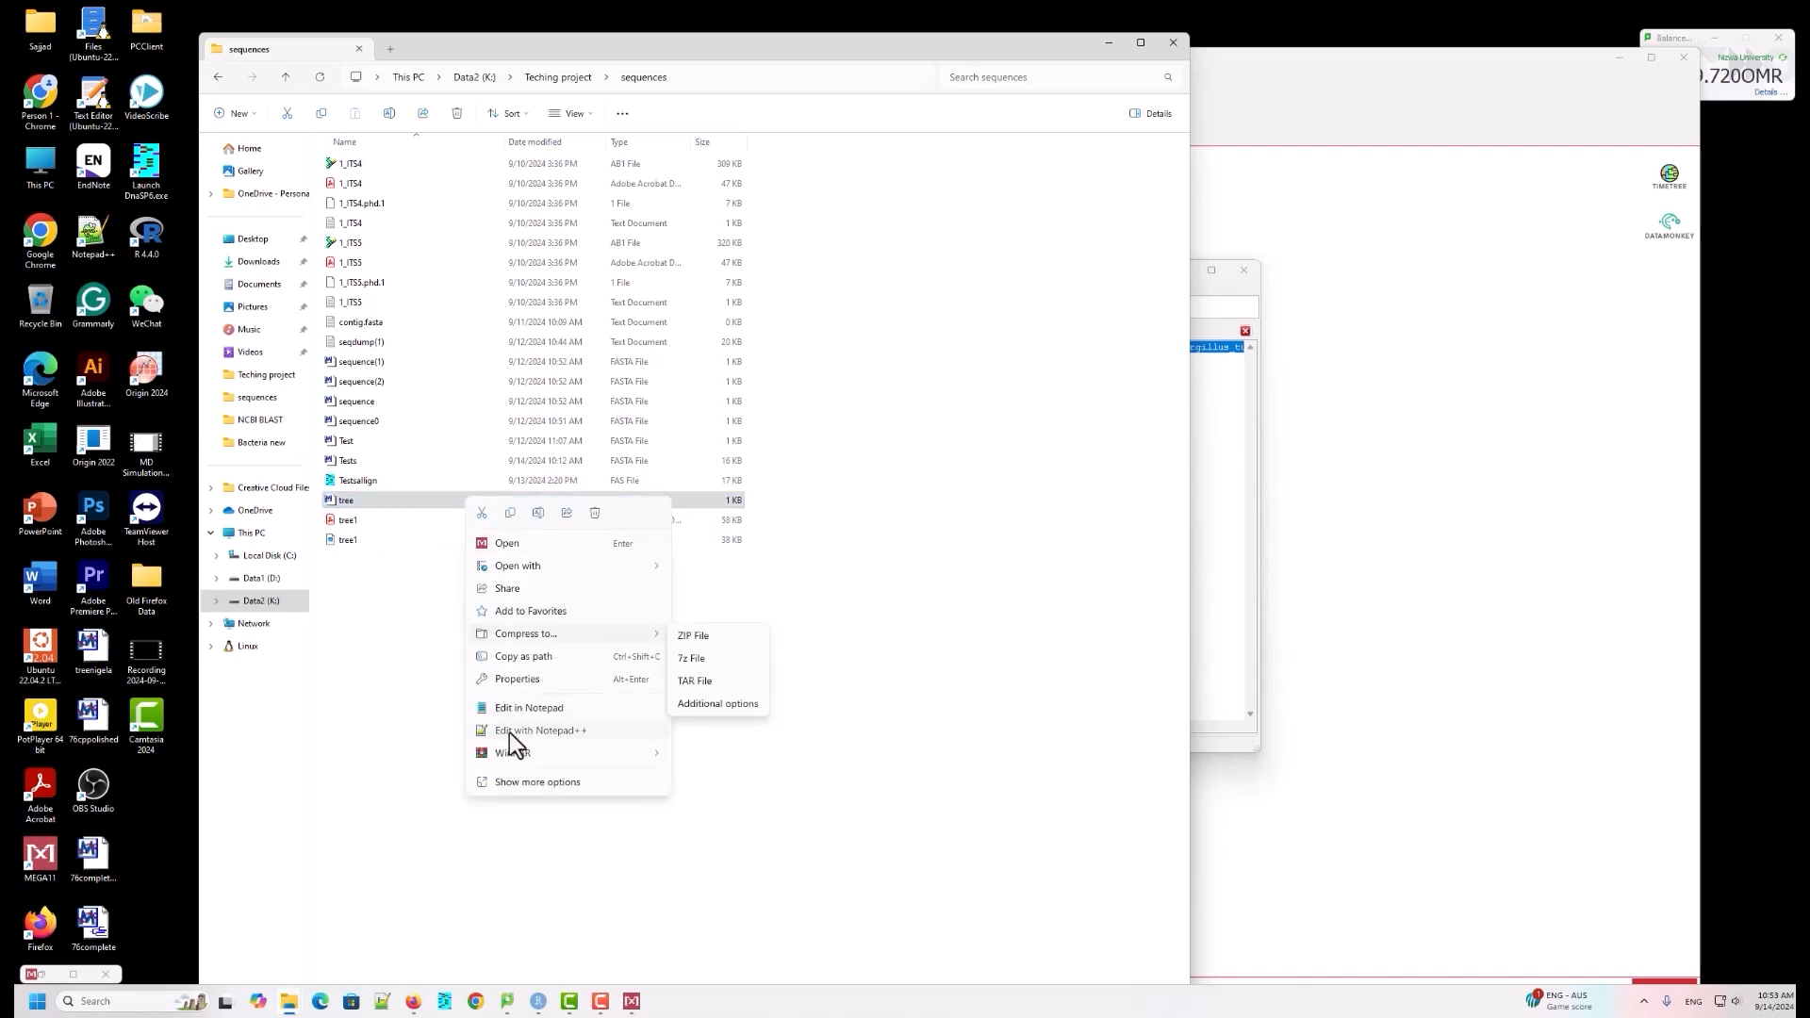
pyautogui.click(509, 733)
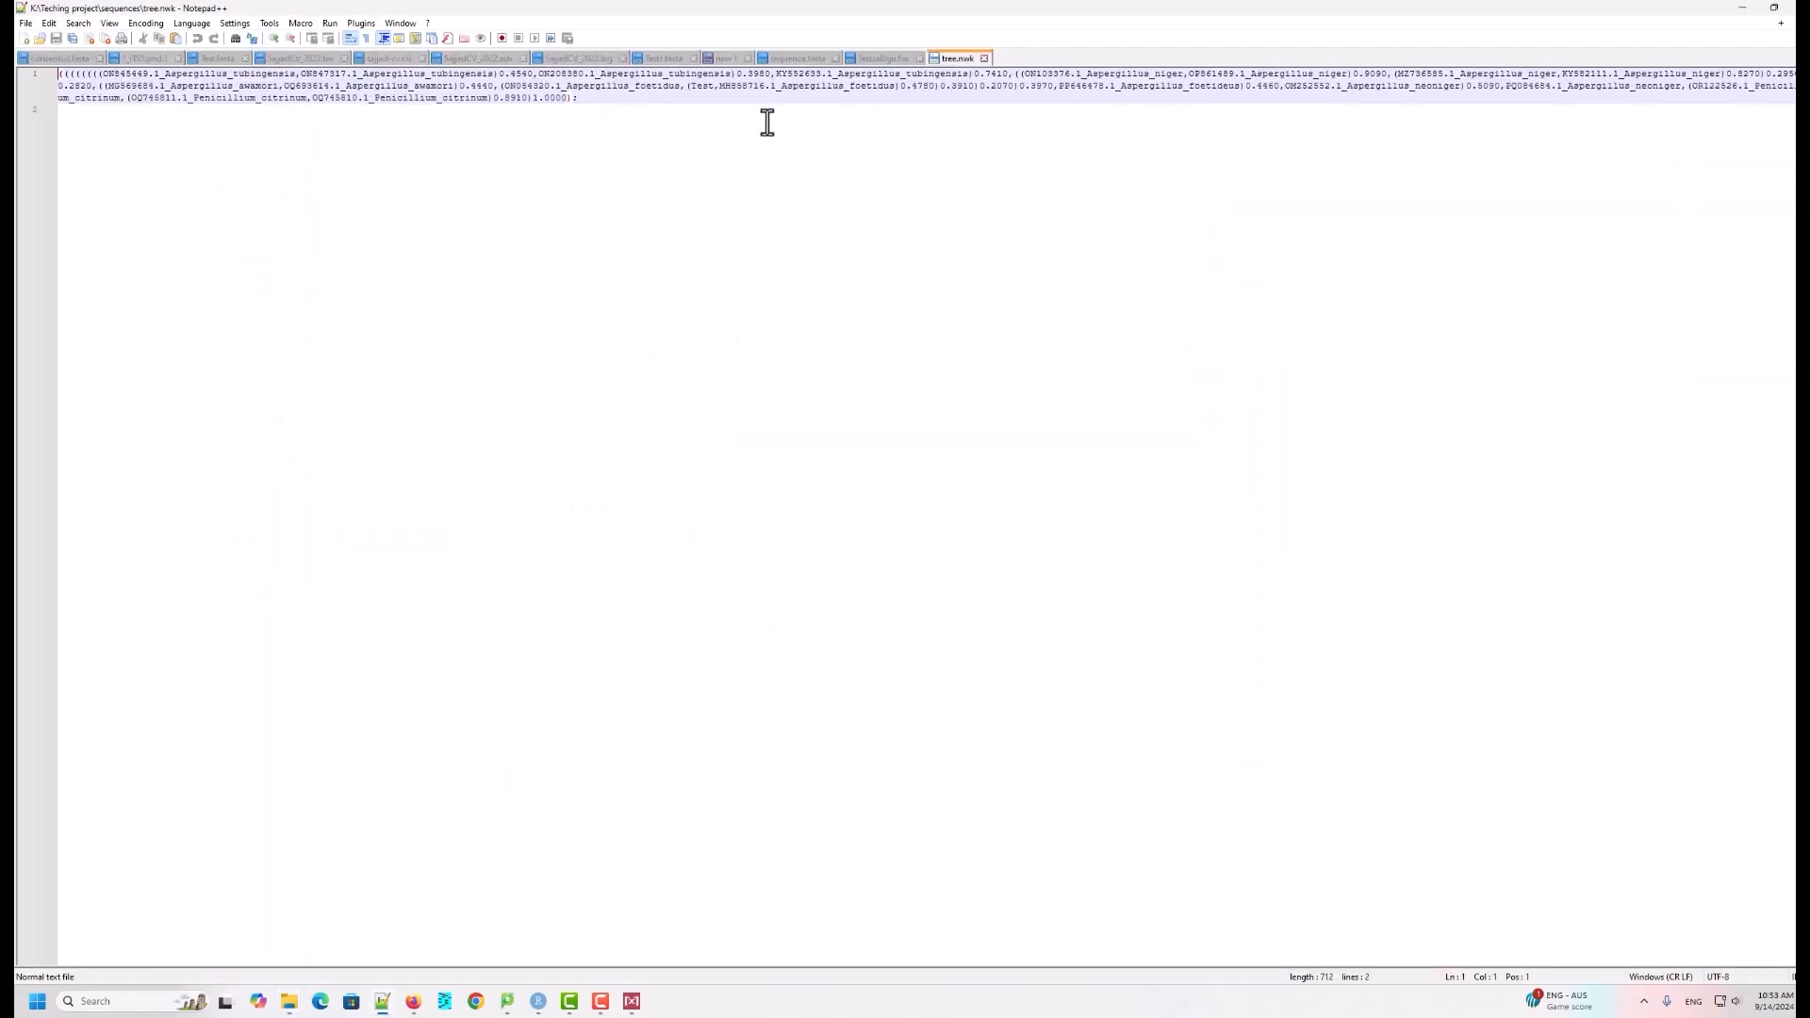
pyautogui.moveTo(602, 105); pyautogui.dragTo(19, 71)
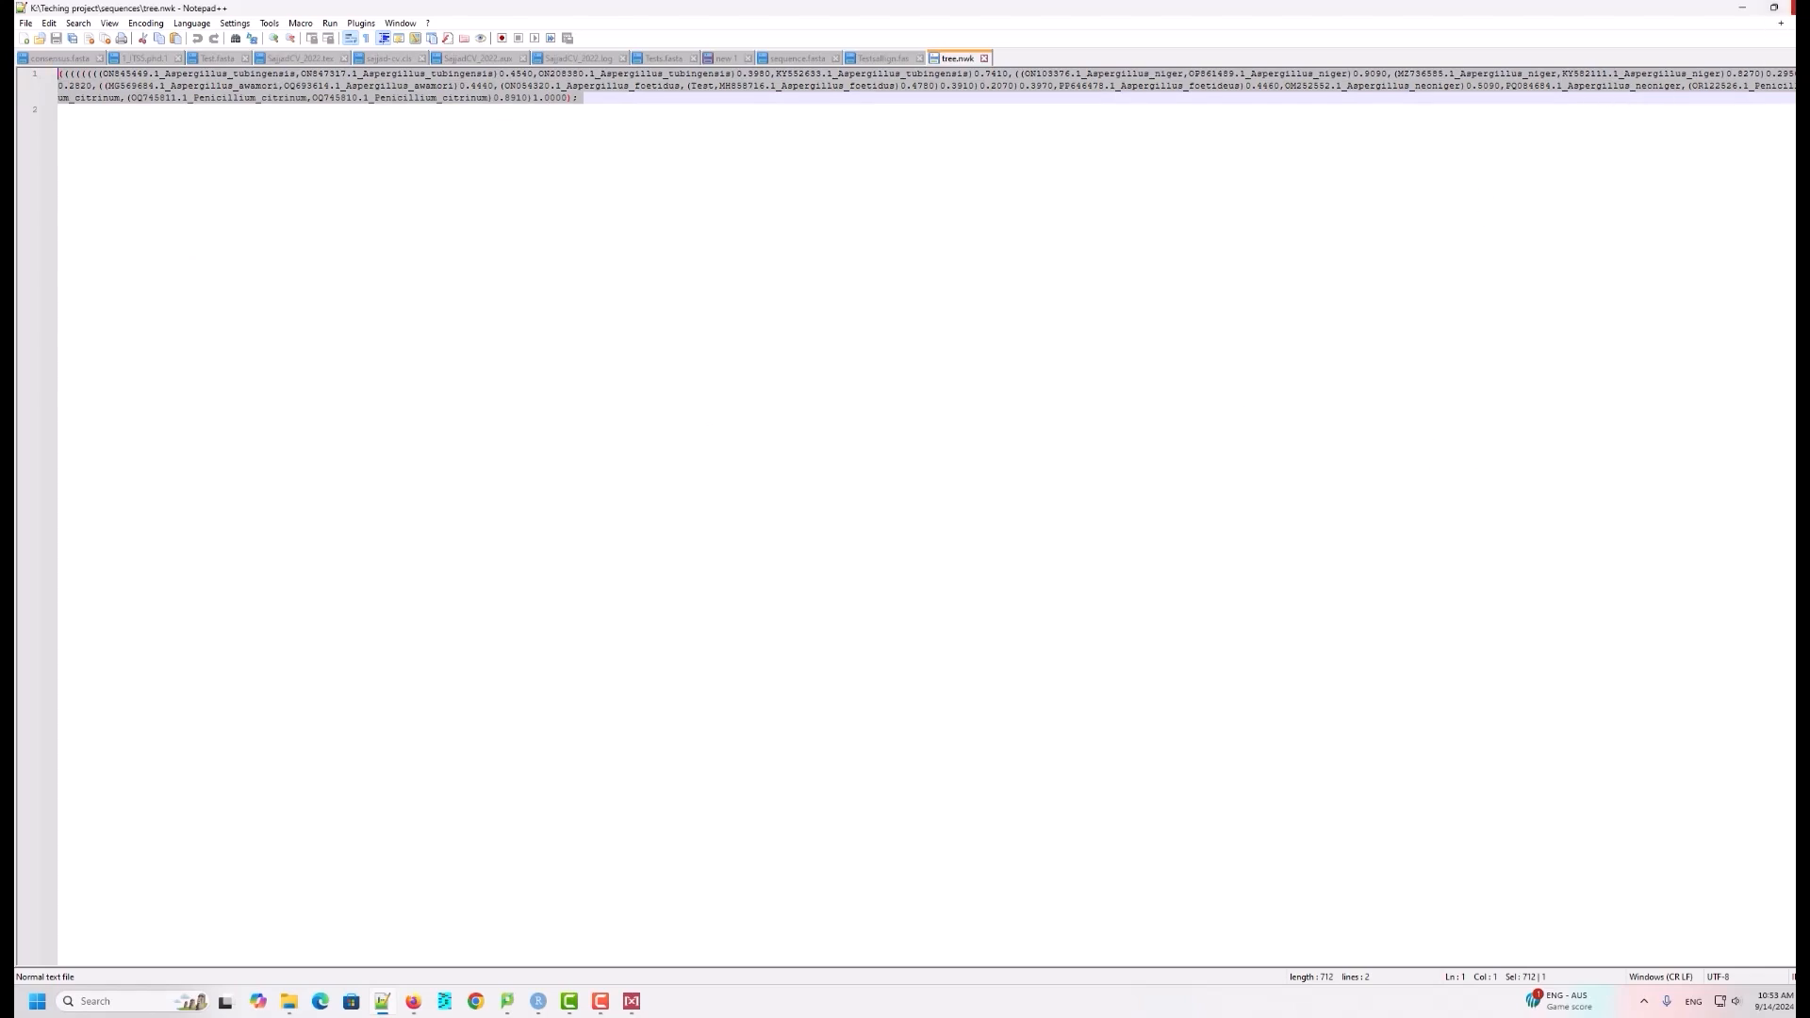
pyautogui.click(1795, 8)
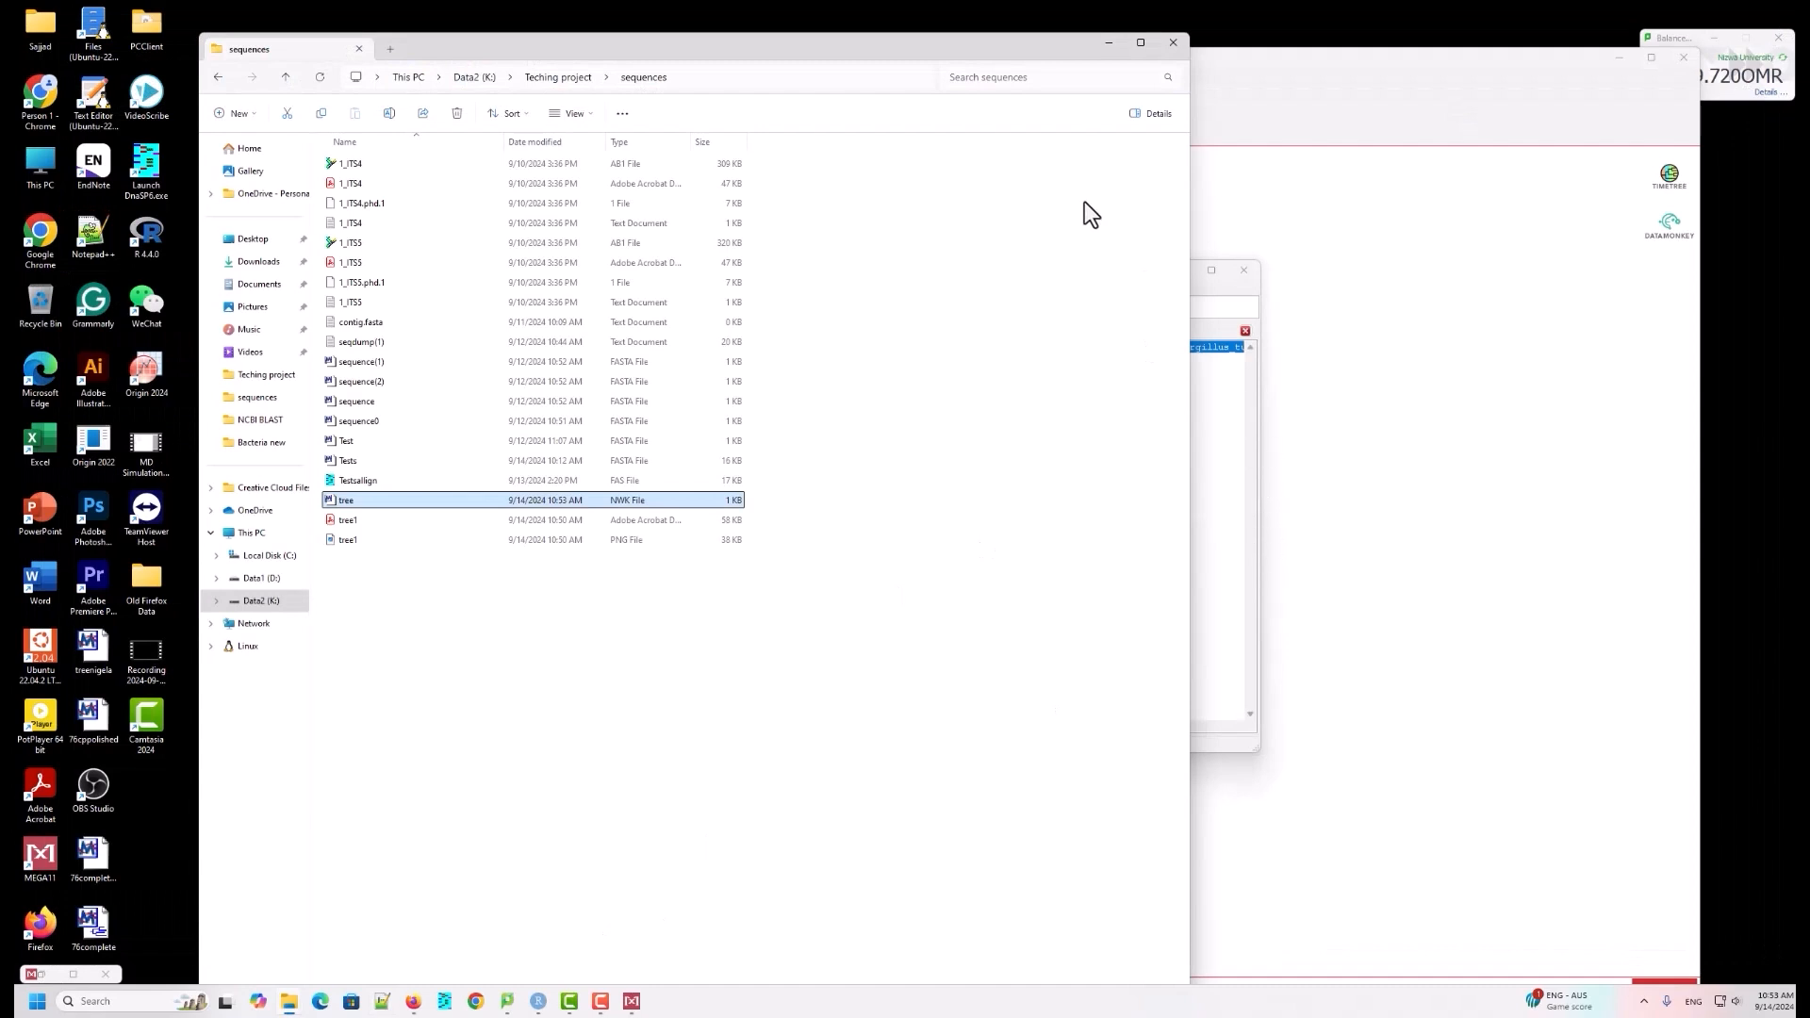
# Step: Put the sequences folder window away, close the MEGA11 text file editor and restore the minimized Tree Explorer window
pyautogui.click(1109, 43)
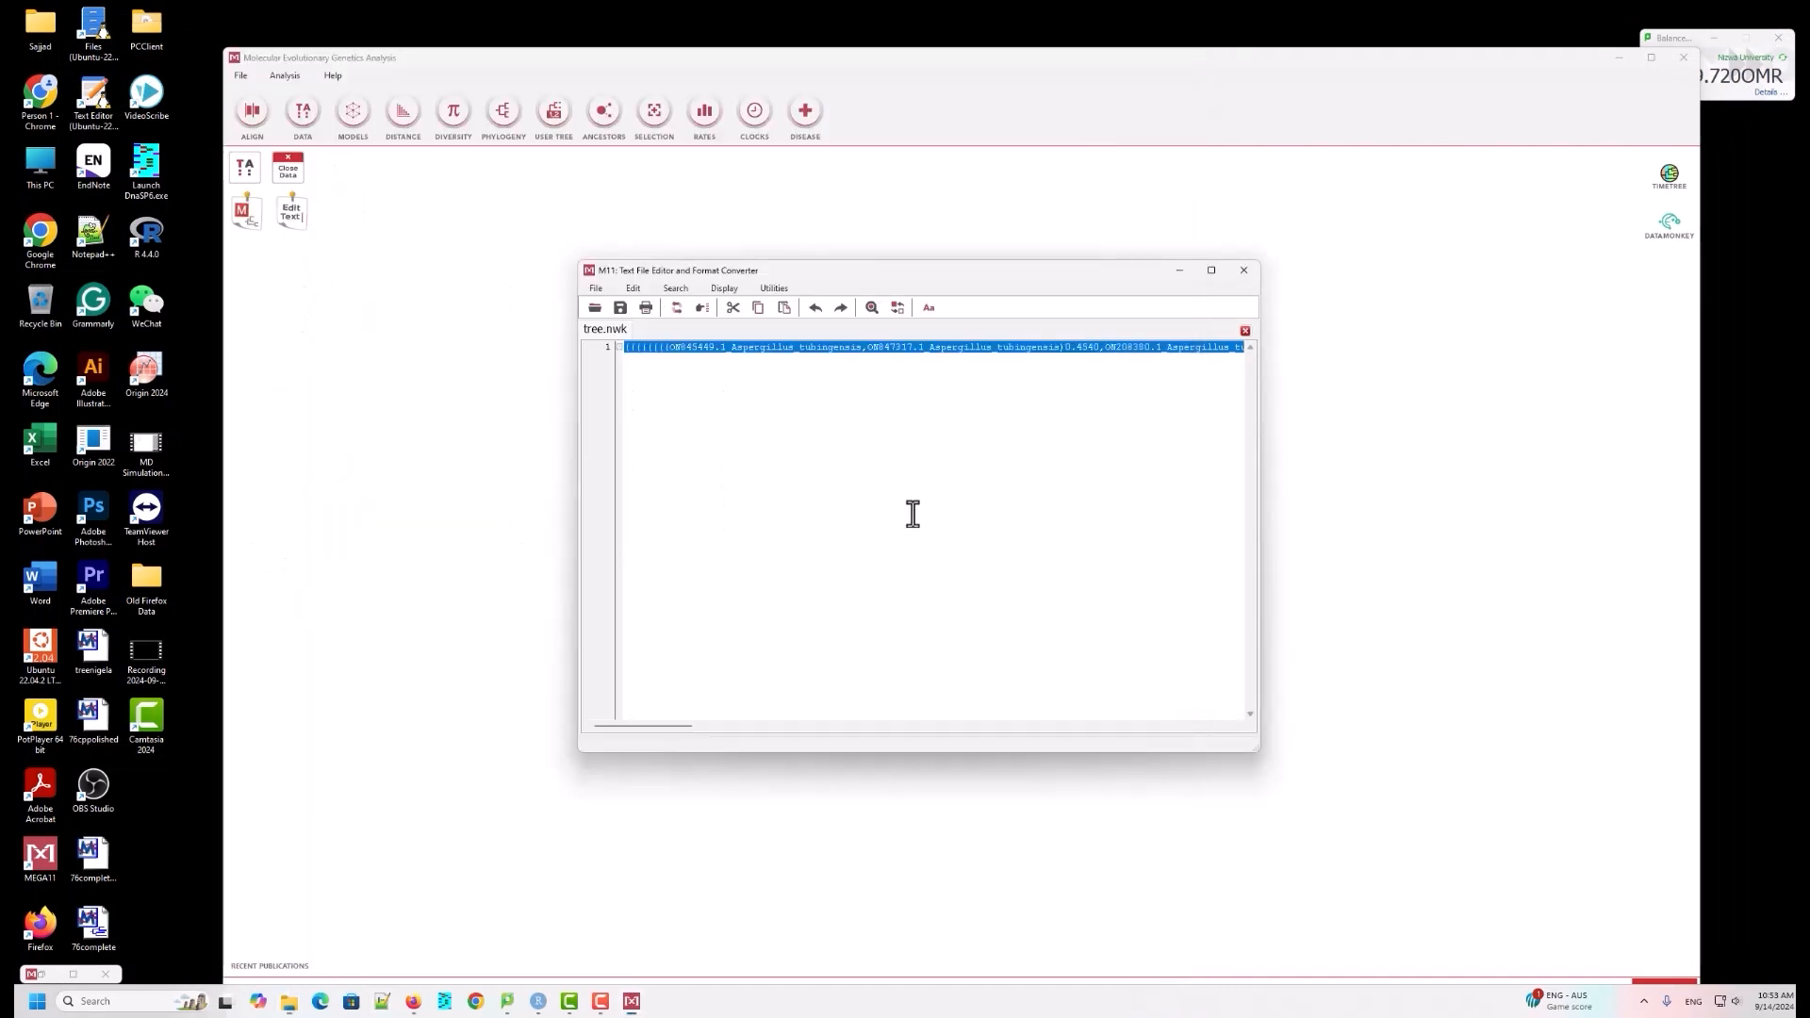
pyautogui.click(1244, 270)
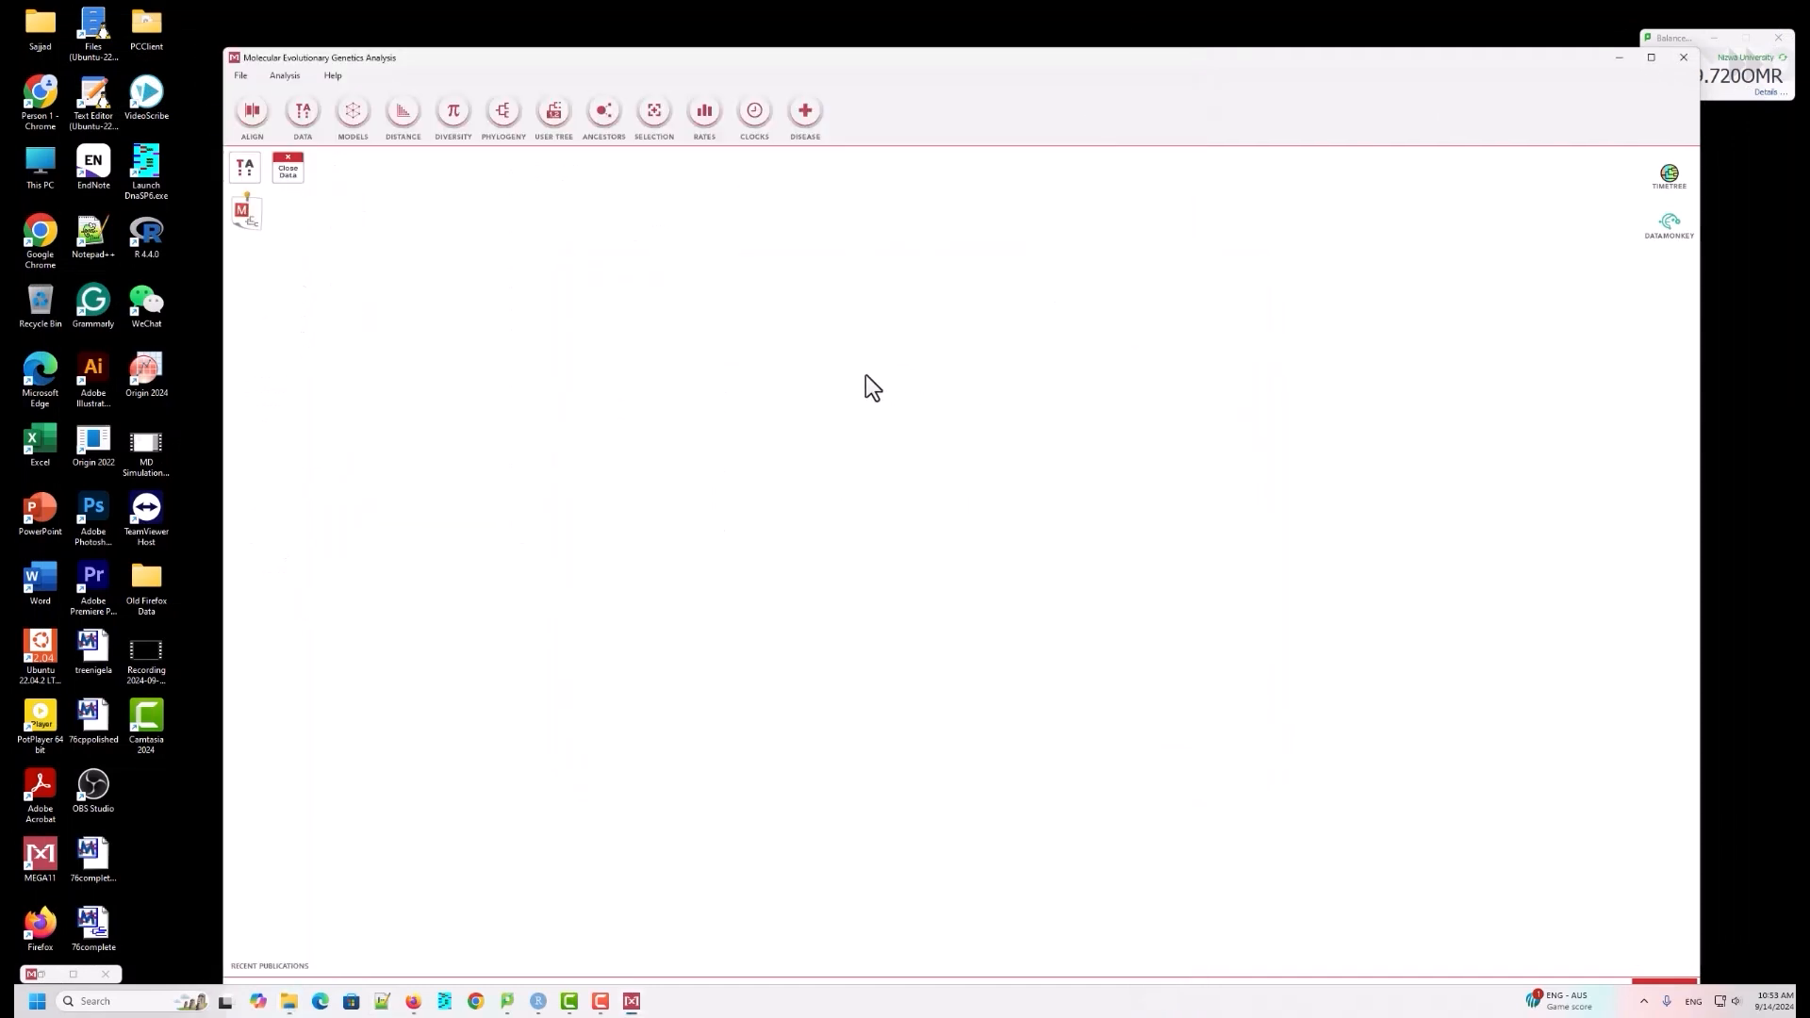
pyautogui.click(72, 975)
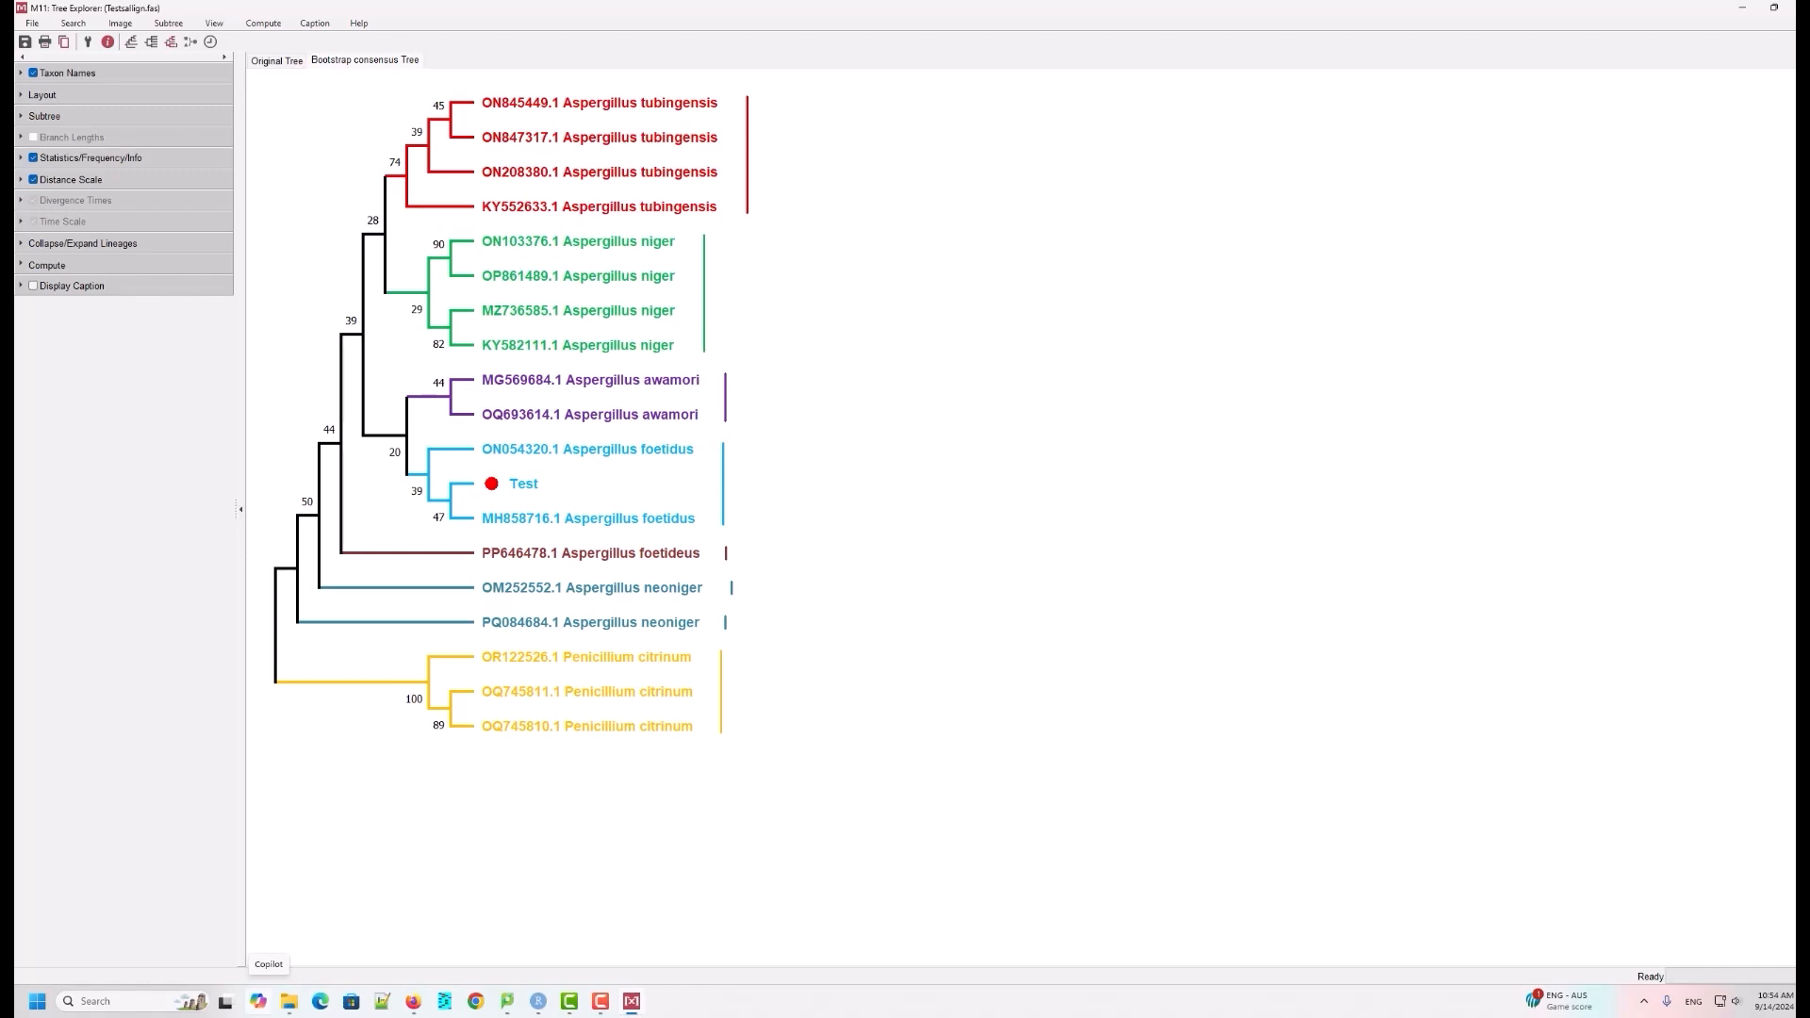